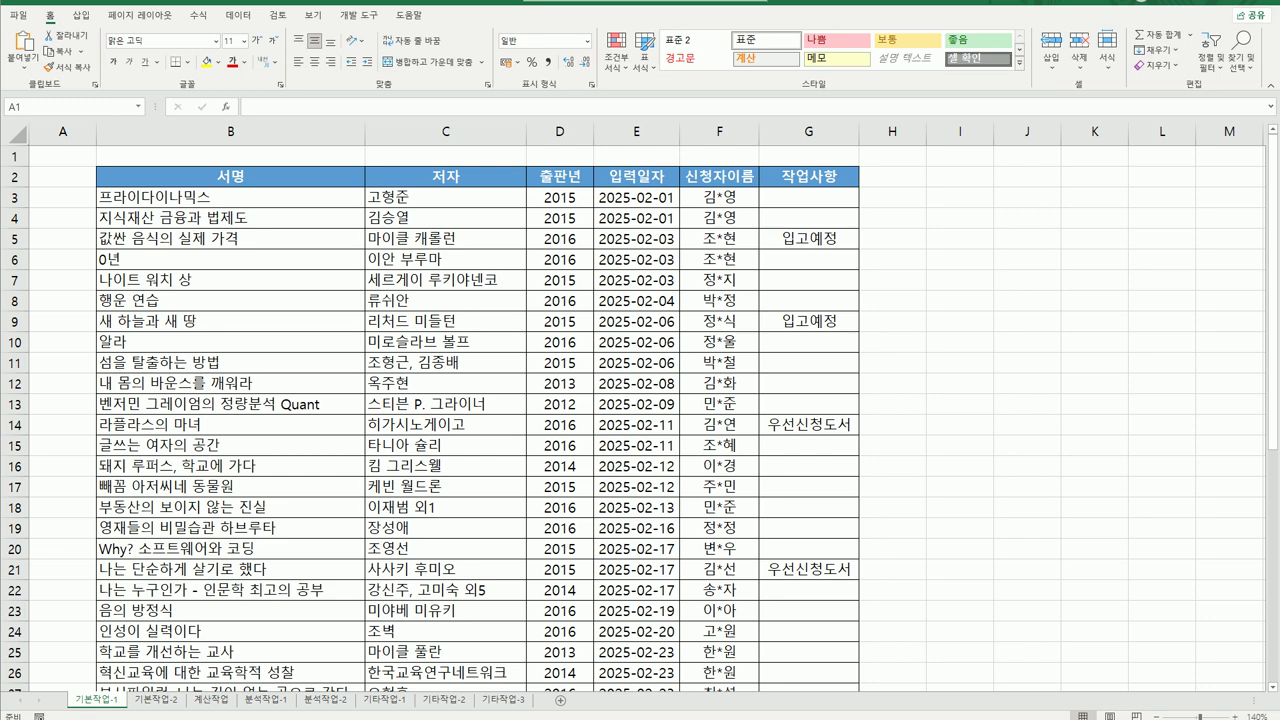
# Review the 작업사항 values in column G, such as 입고예정, 우선신청도서, 품절도서 and 3월말입고예정.
pyautogui.scroll(-6, 912, 600)
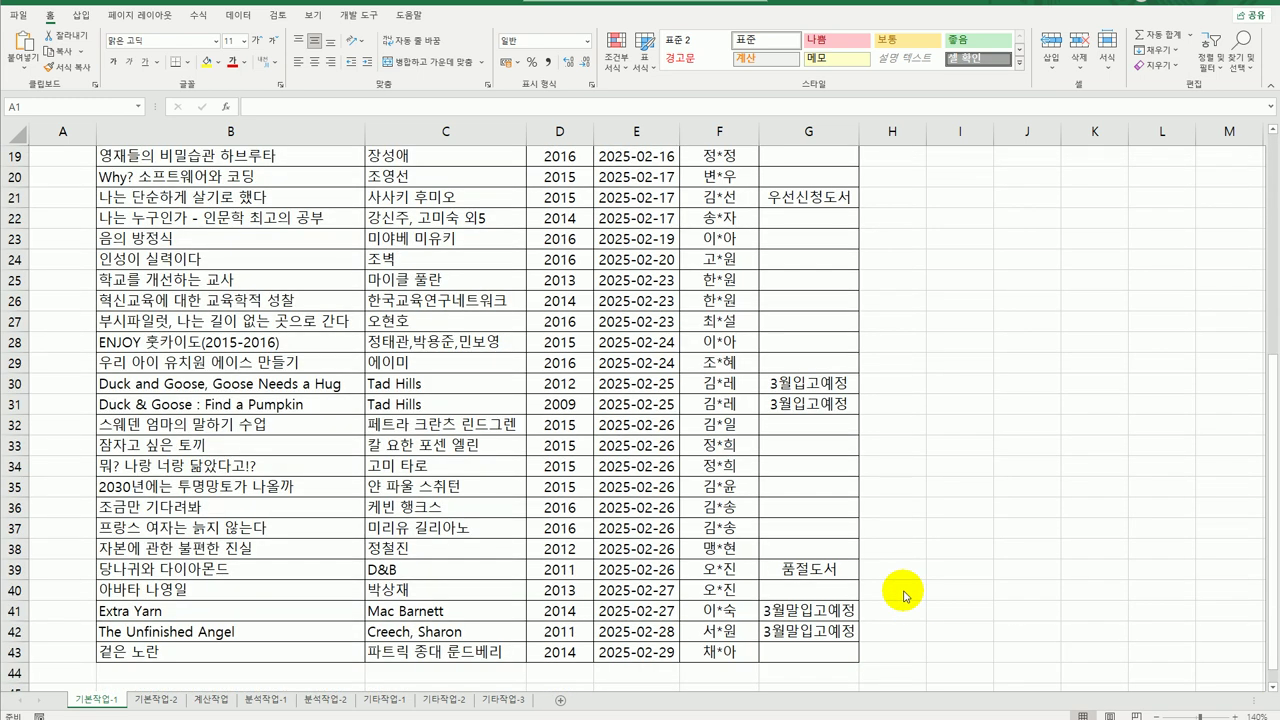
pyautogui.scroll(6, 875, 572)
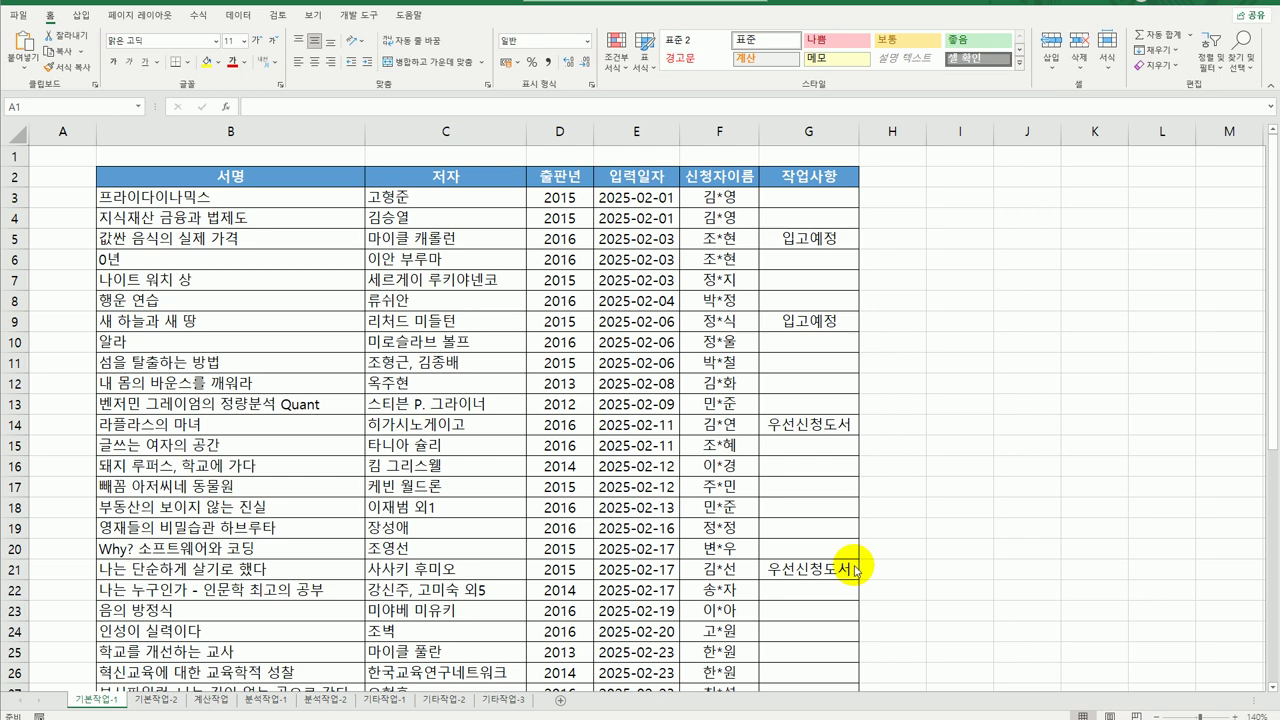
pyautogui.click(838, 178)
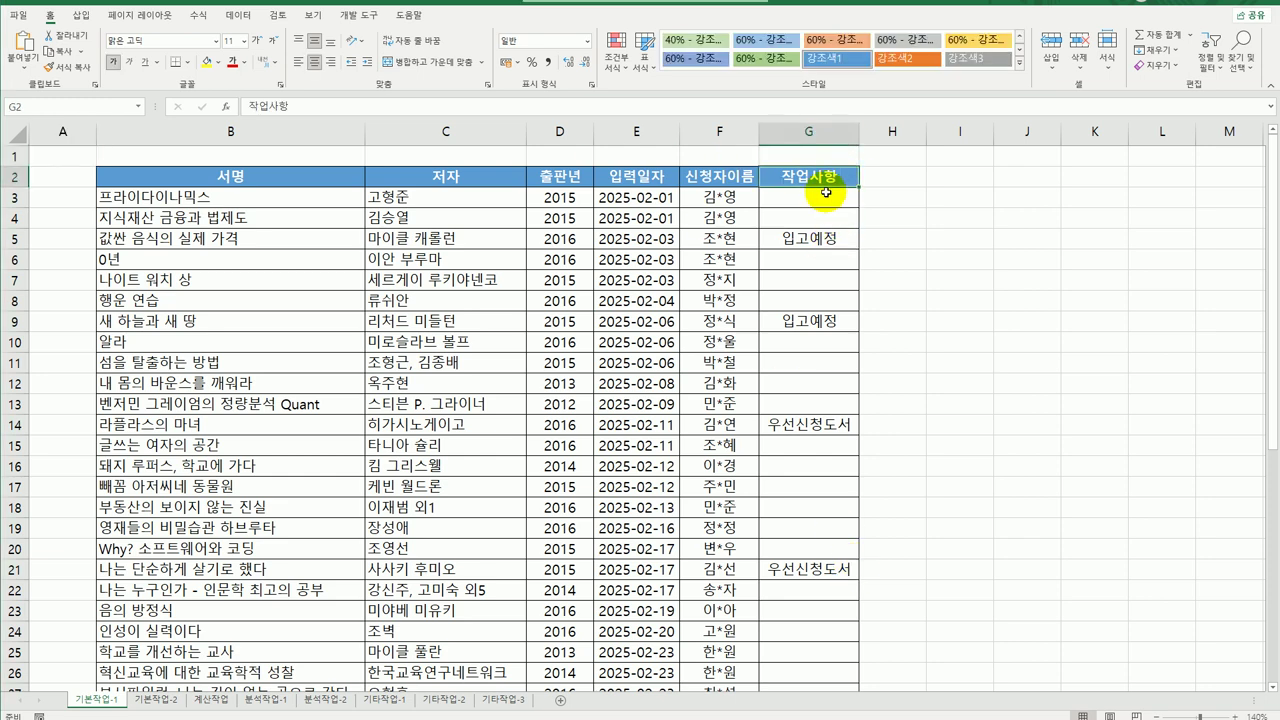
pyautogui.click(824, 239)
pyautogui.click(829, 320)
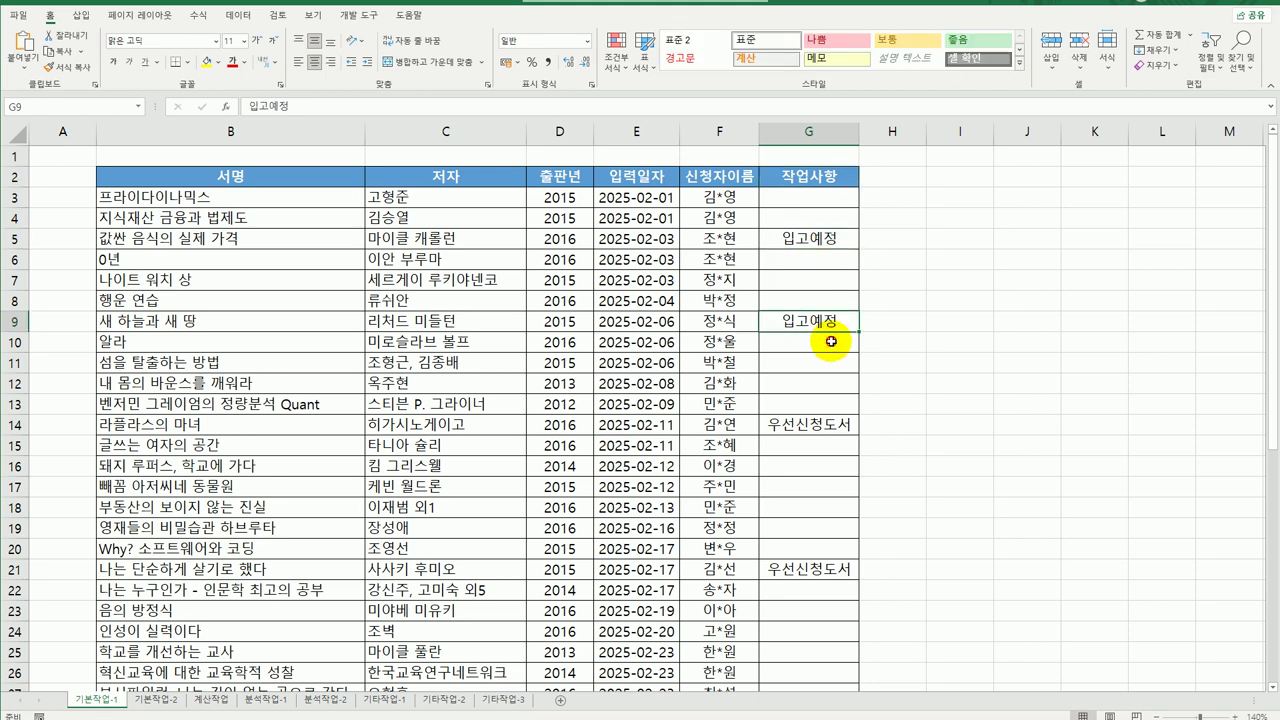
pyautogui.click(822, 425)
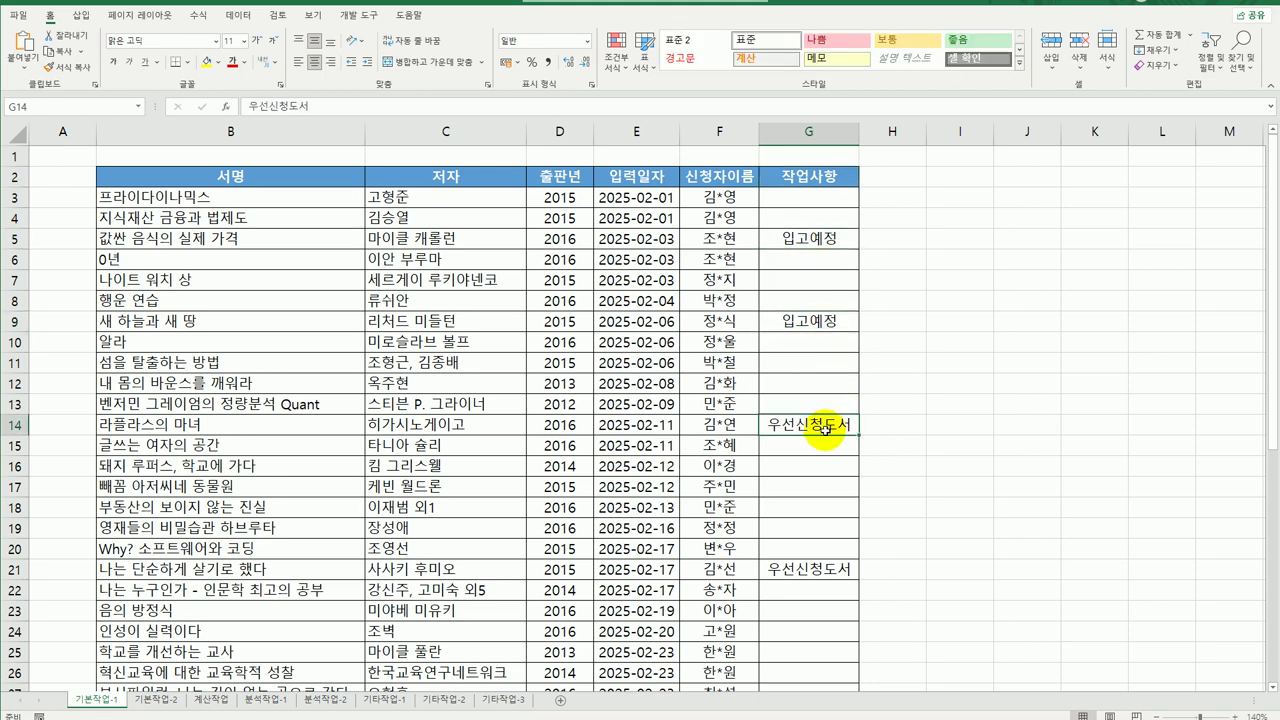
pyautogui.scroll(-6, 850, 480)
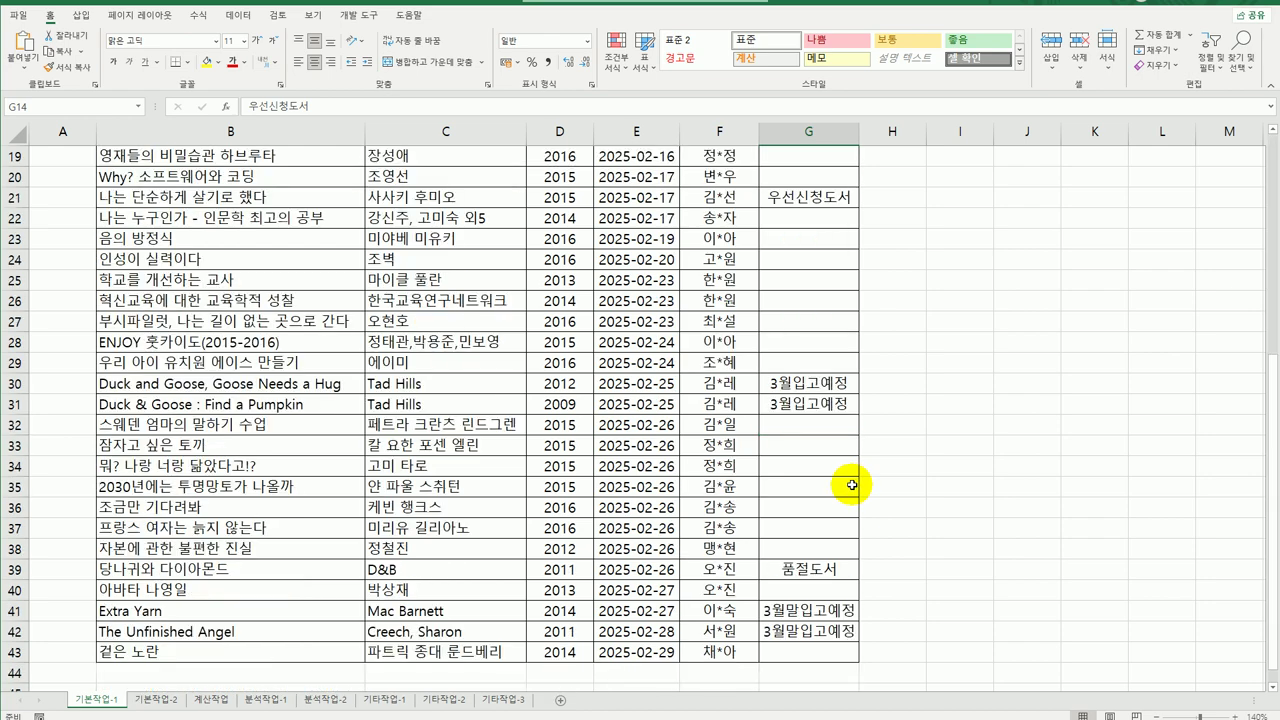
pyautogui.click(817, 567)
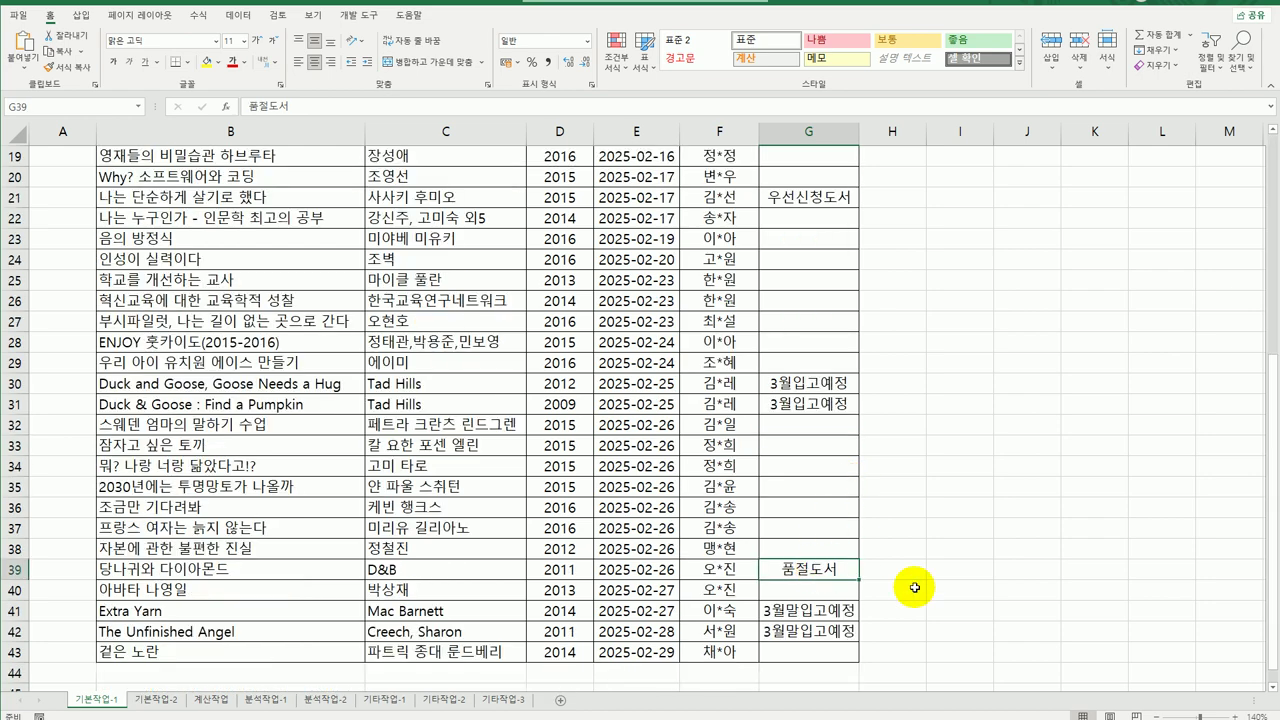
pyautogui.click(831, 630)
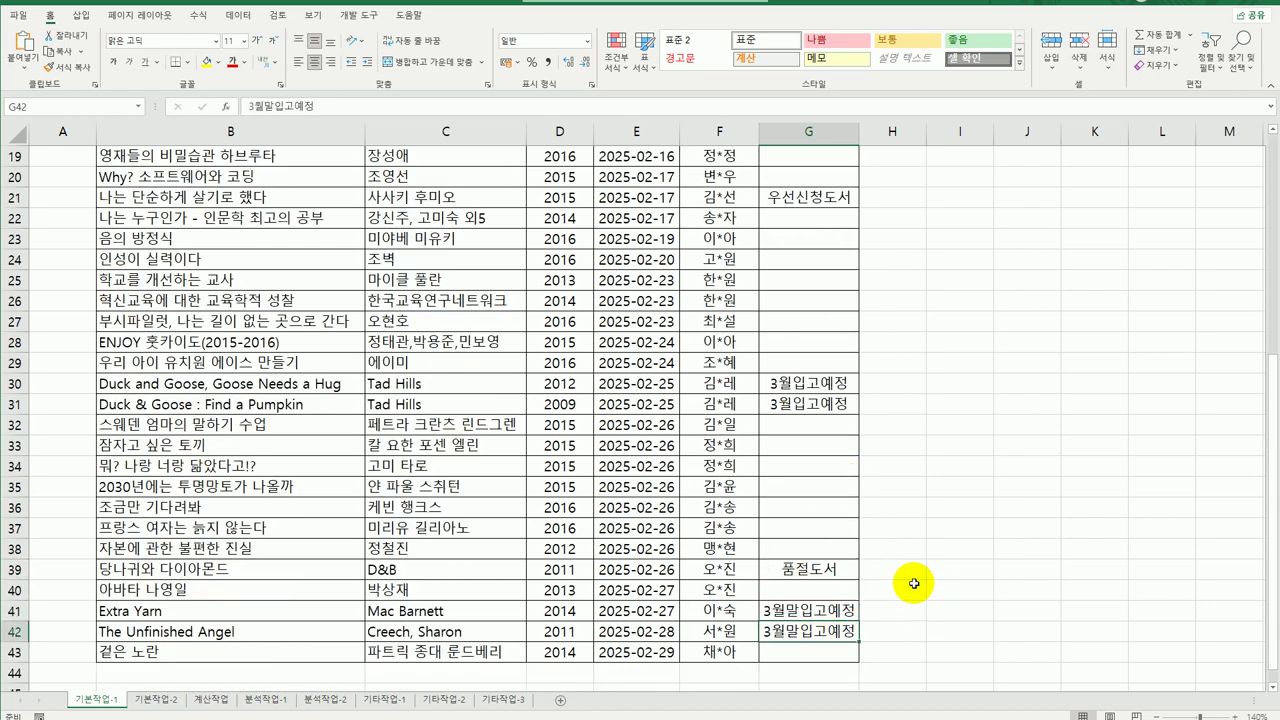
pyautogui.scroll(6, 912, 578)
pyautogui.click(836, 238)
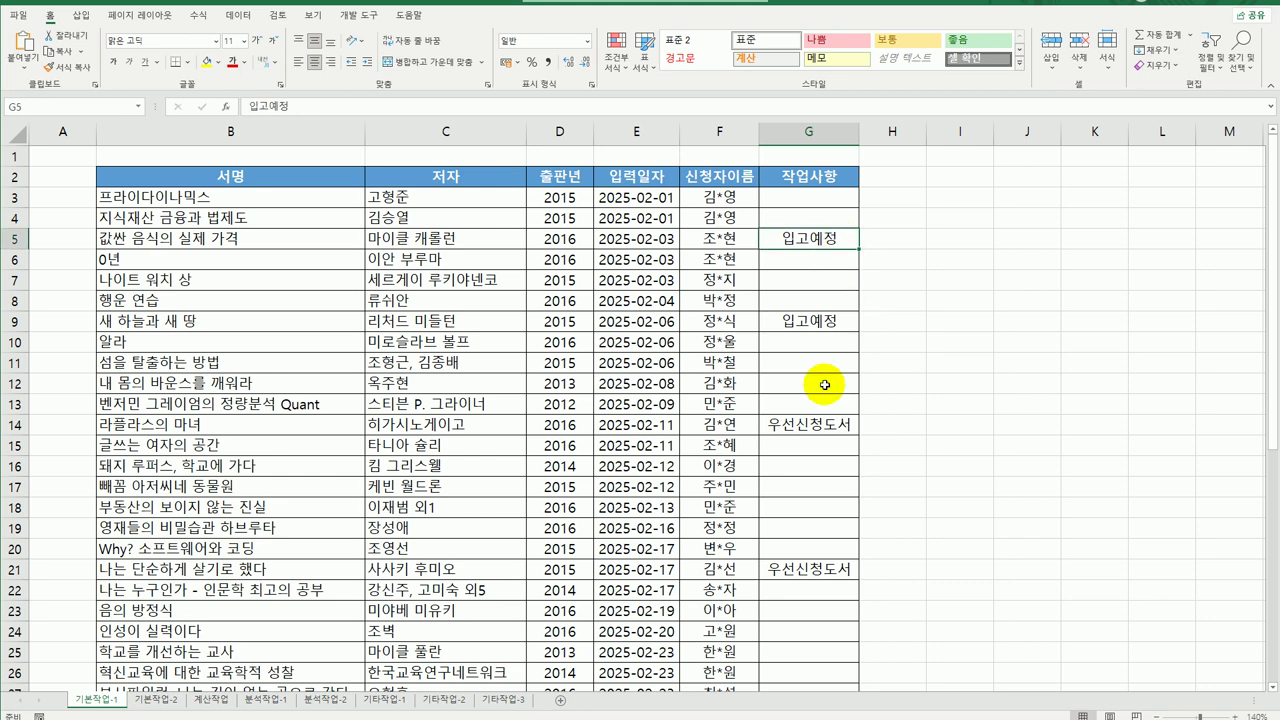
pyautogui.click(817, 424)
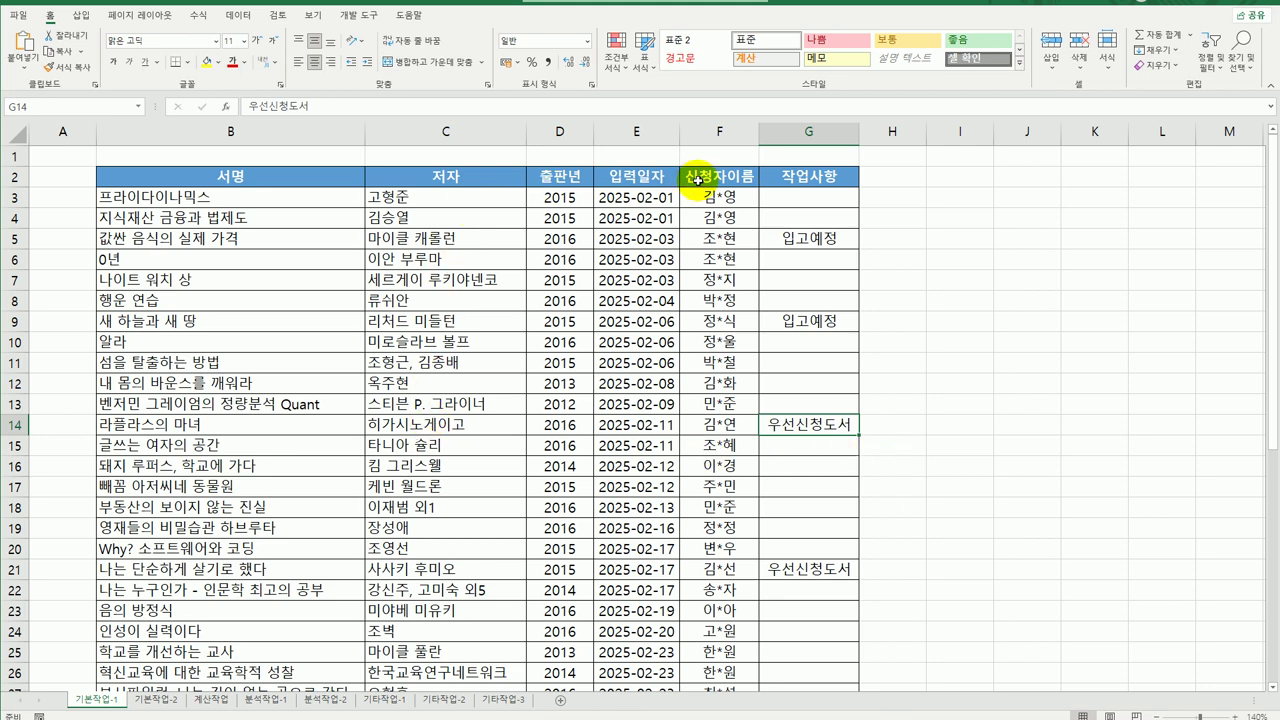
# Enter the criteria header 조건 in cell I2.
pyautogui.click(955, 177)
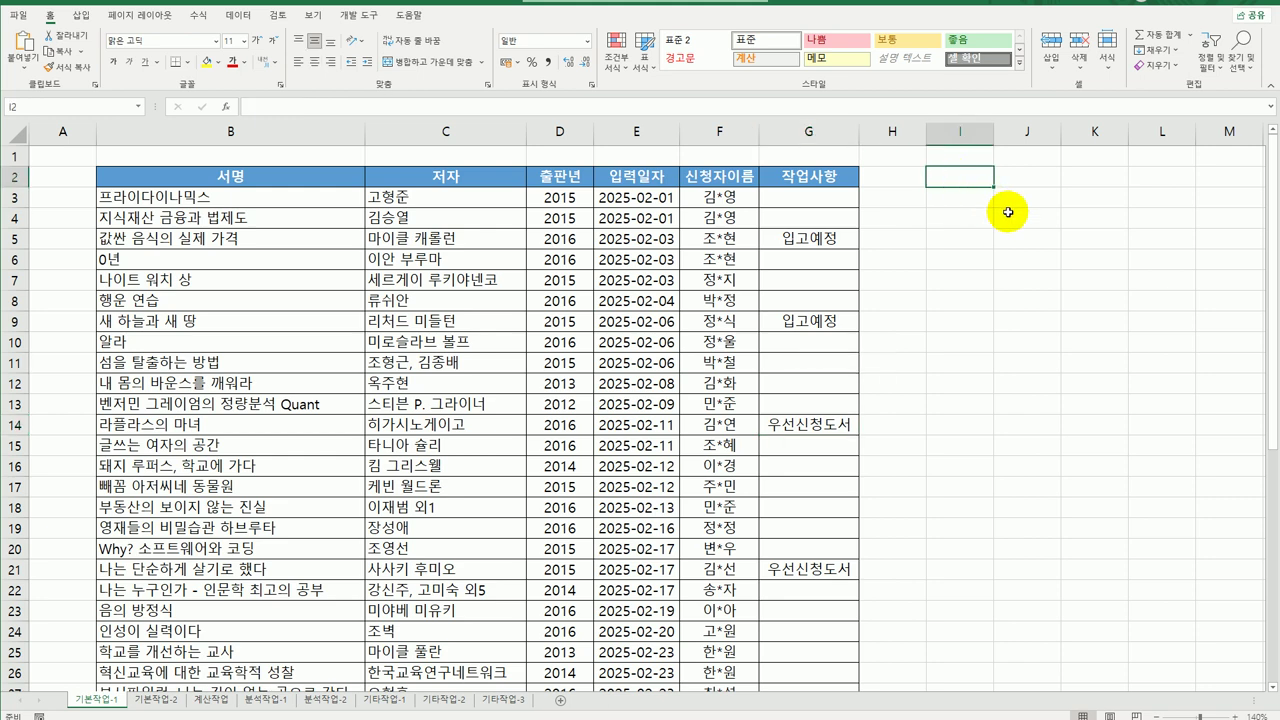
pyautogui.write('조건')
pyautogui.press('Return')
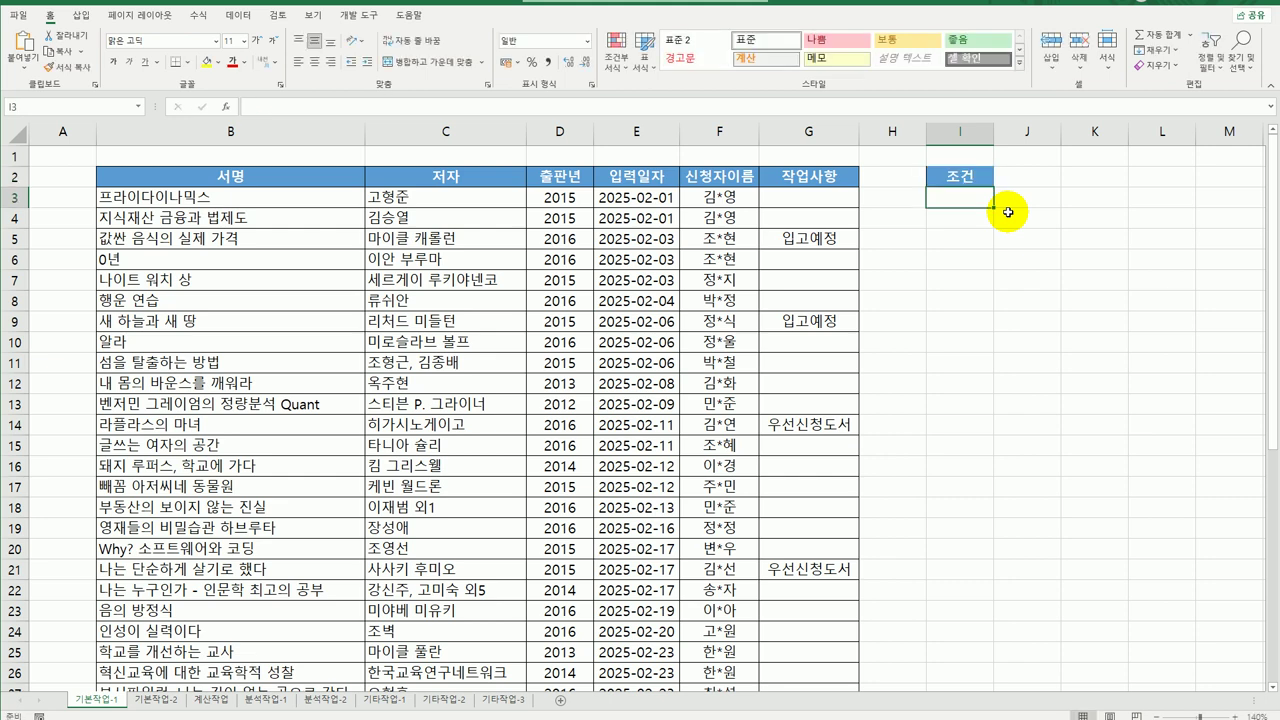
# Put =AND(NOT(ISBLANK(G3)),G3<>"품절도서") in I3, which returns FALSE.
pyautogui.write('=')
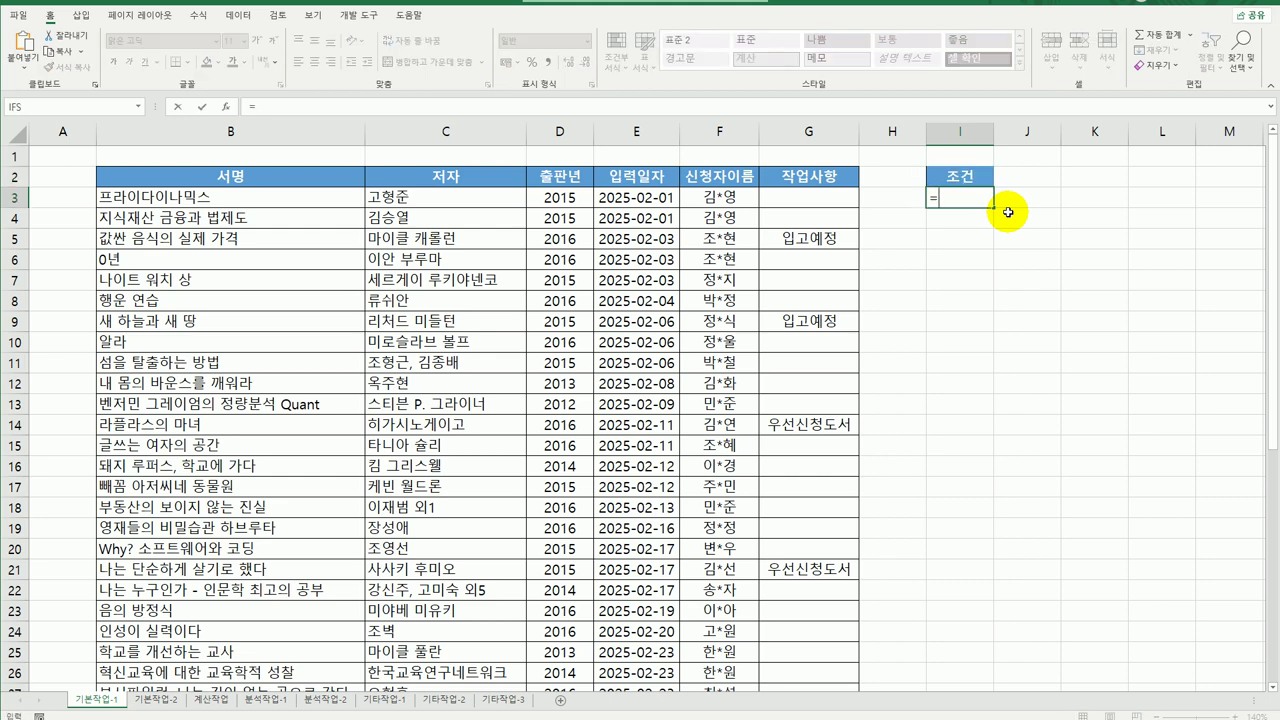
pyautogui.write('ㅁ')
pyautogui.write('and')
pyautogui.write('(')
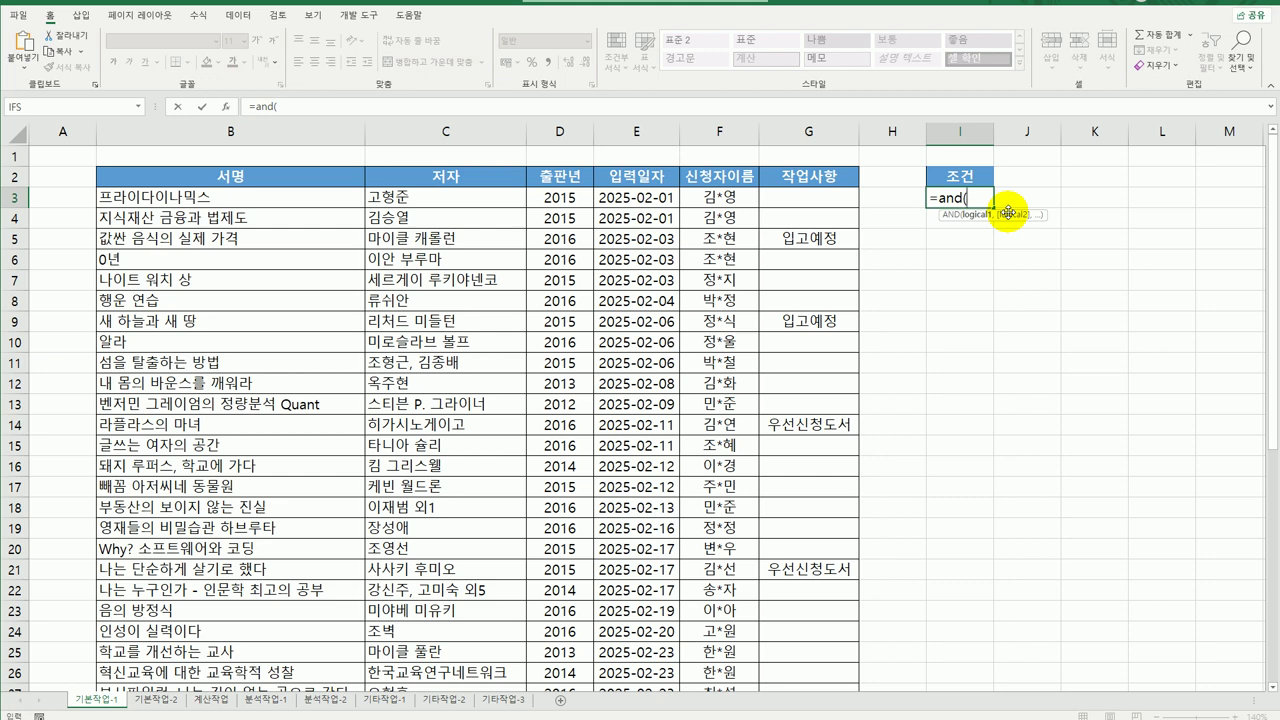
pyautogui.write('not')
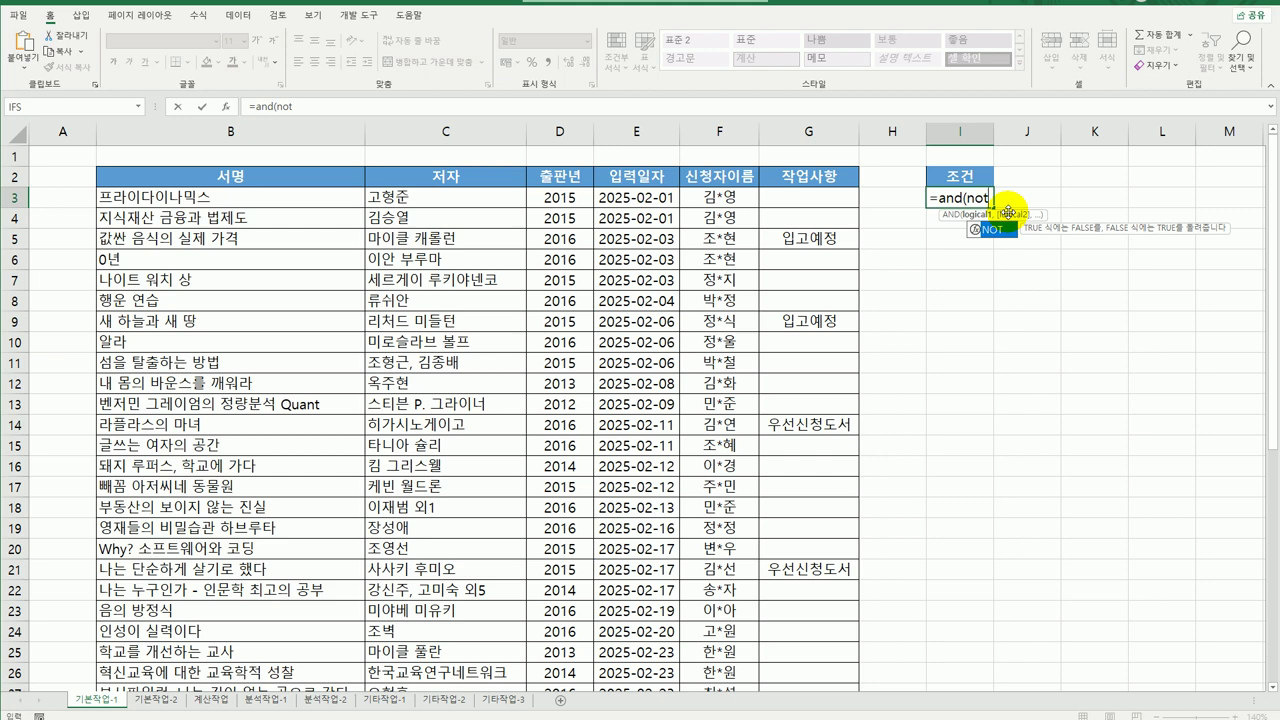
pyautogui.press('Tab')
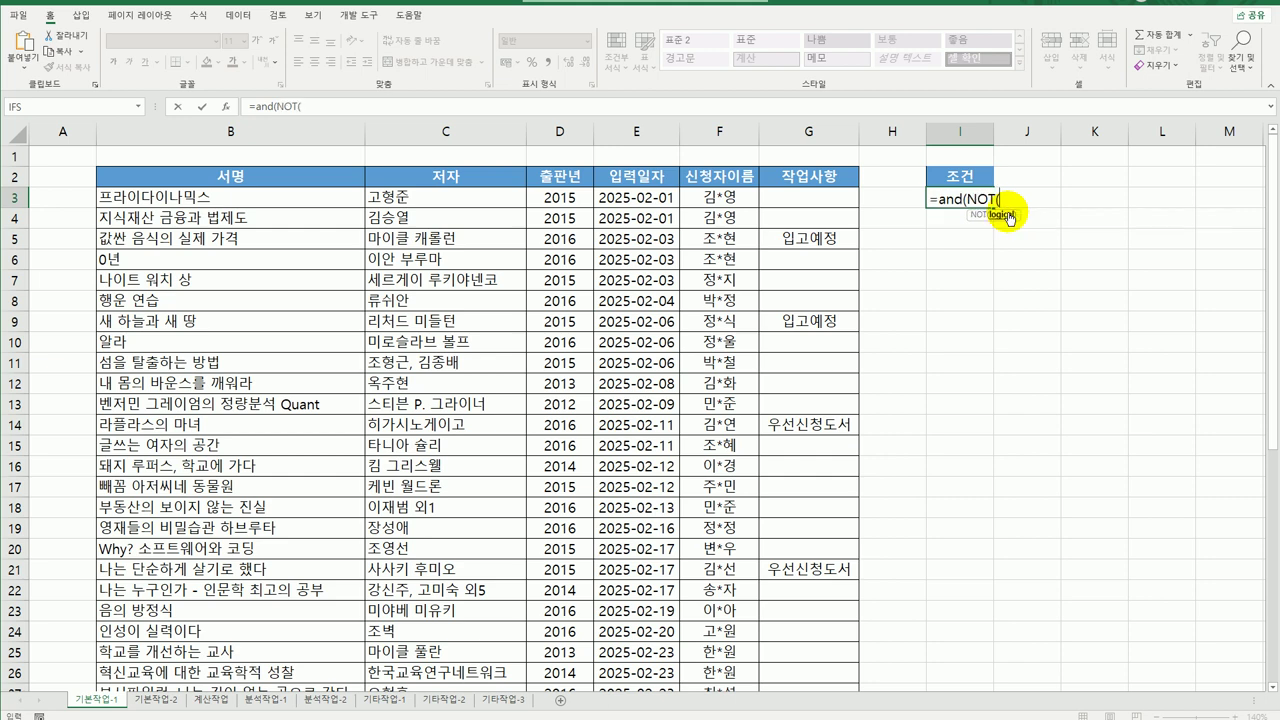
pyautogui.write('is')
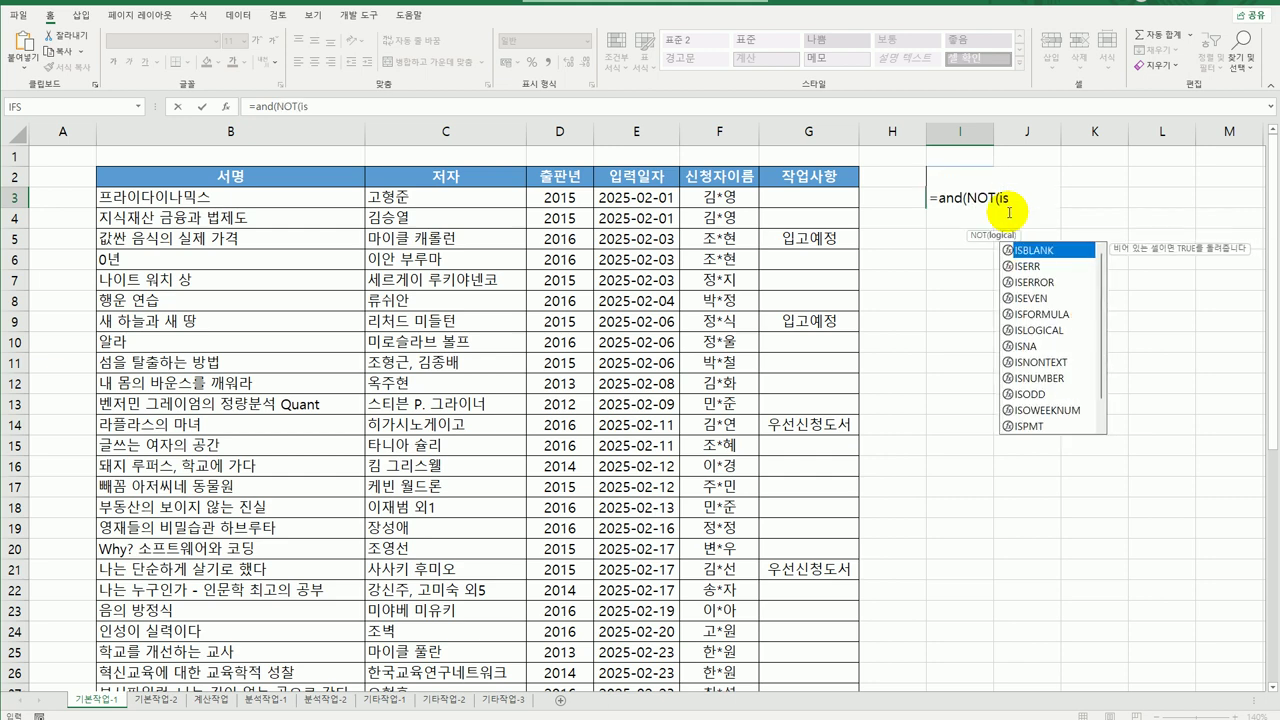
pyautogui.press('Tab')
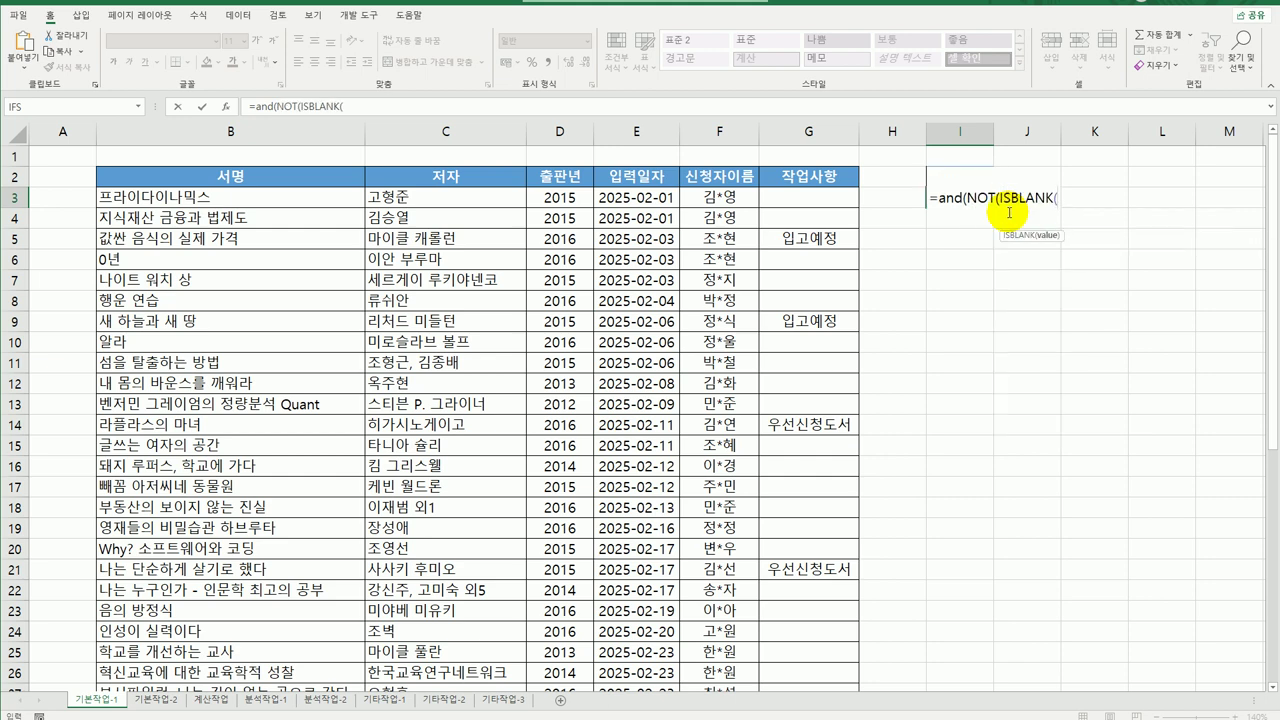
pyautogui.click(834, 195)
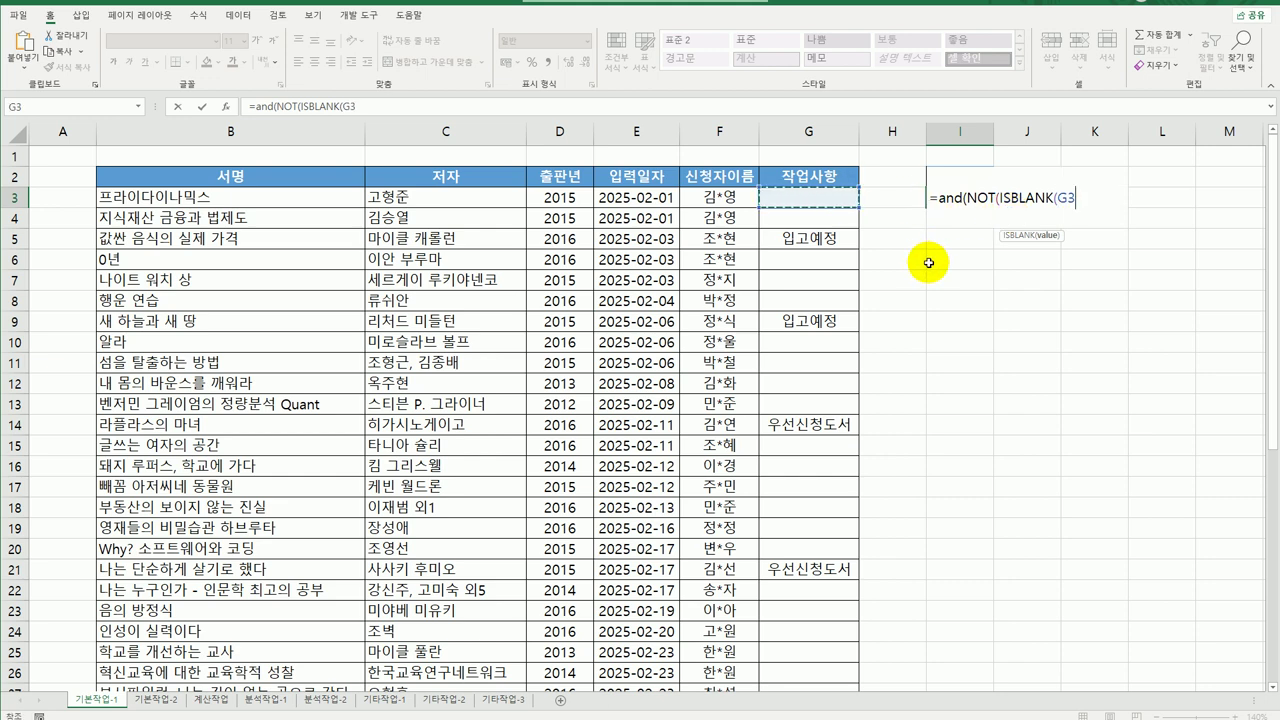
pyautogui.write(')')
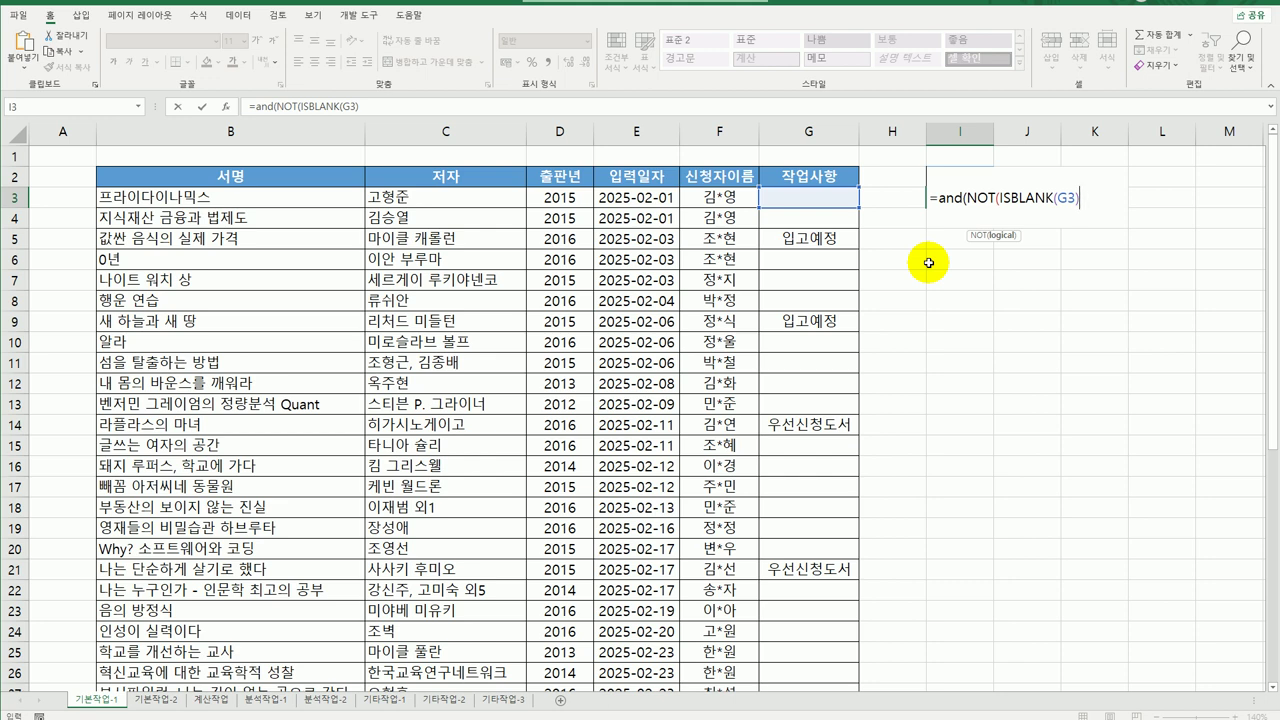
pyautogui.write(')')
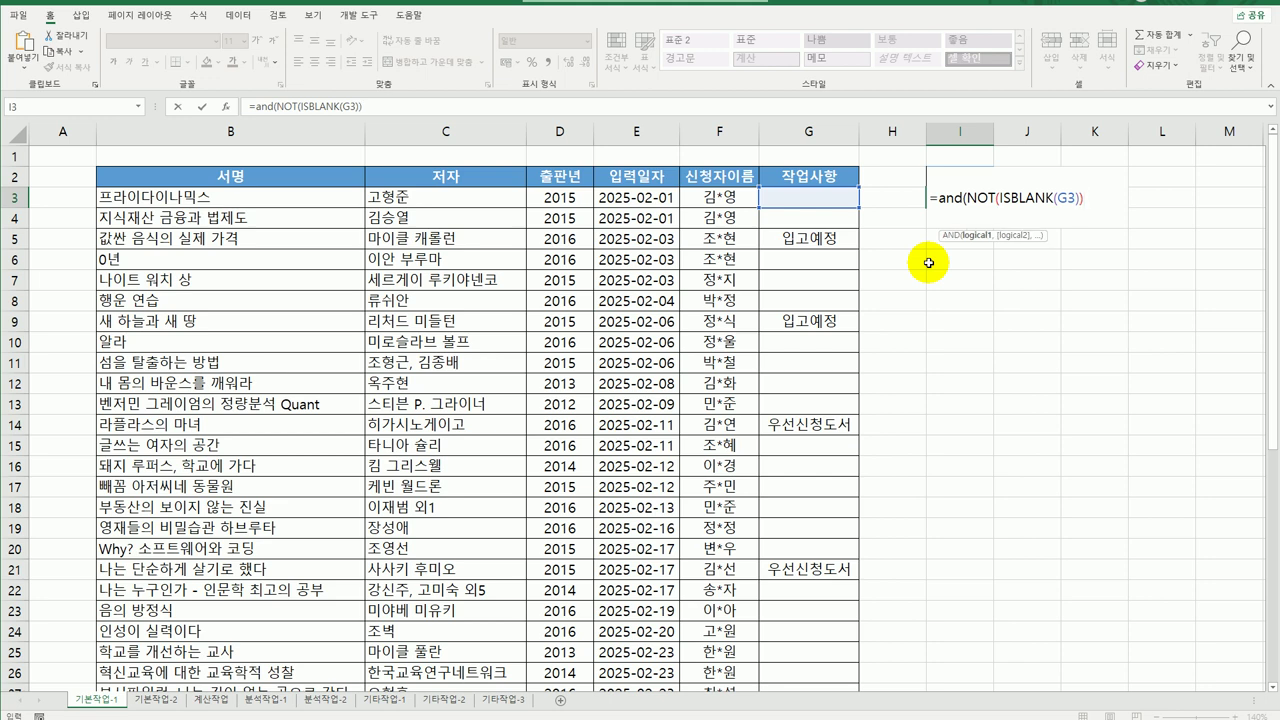
pyautogui.write(',')
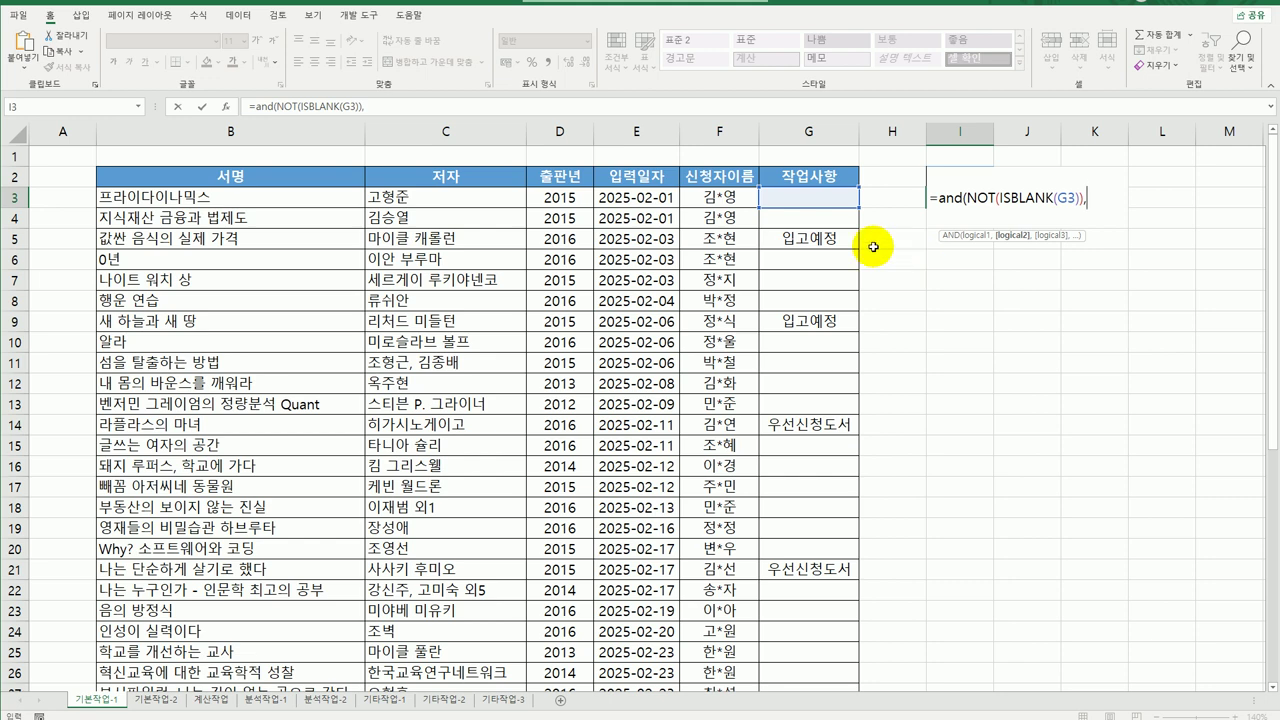
pyautogui.click(798, 203)
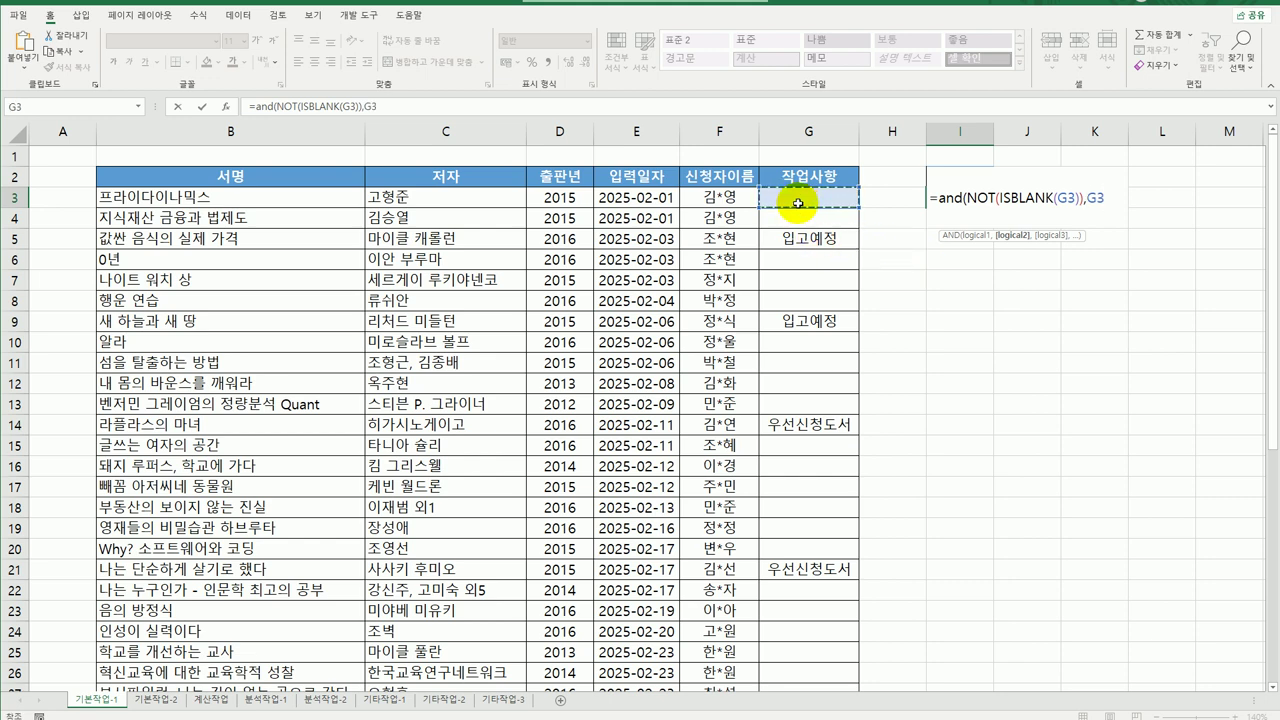
pyautogui.write('<>')
pyautogui.write('"v')
pyautogui.write('품절도서"')
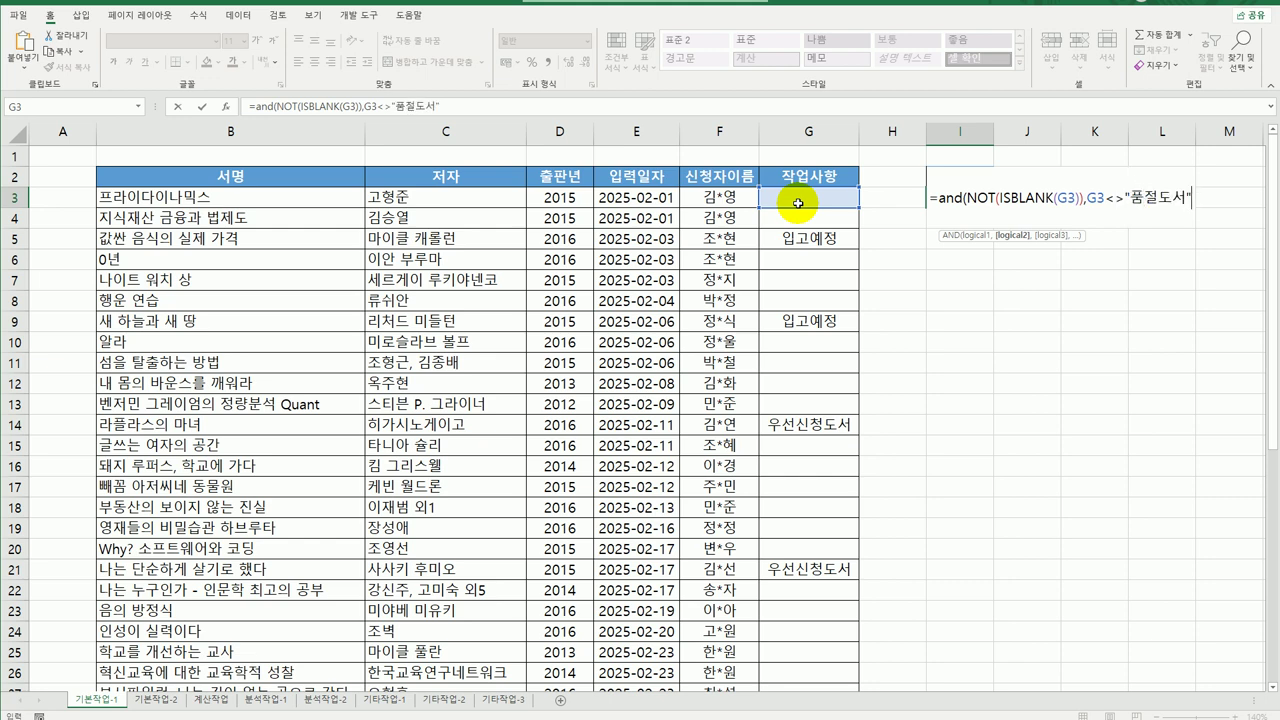
pyautogui.write(')')
pyautogui.press('Return')
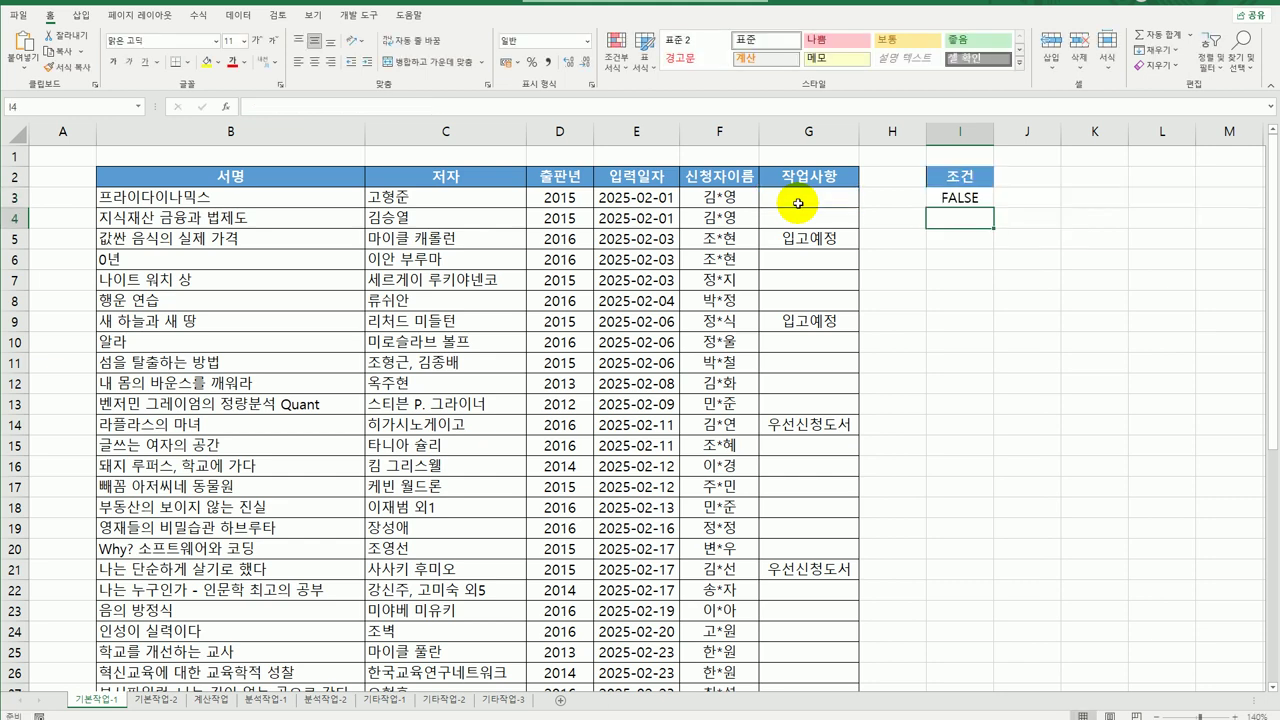
pyautogui.click(640, 181)
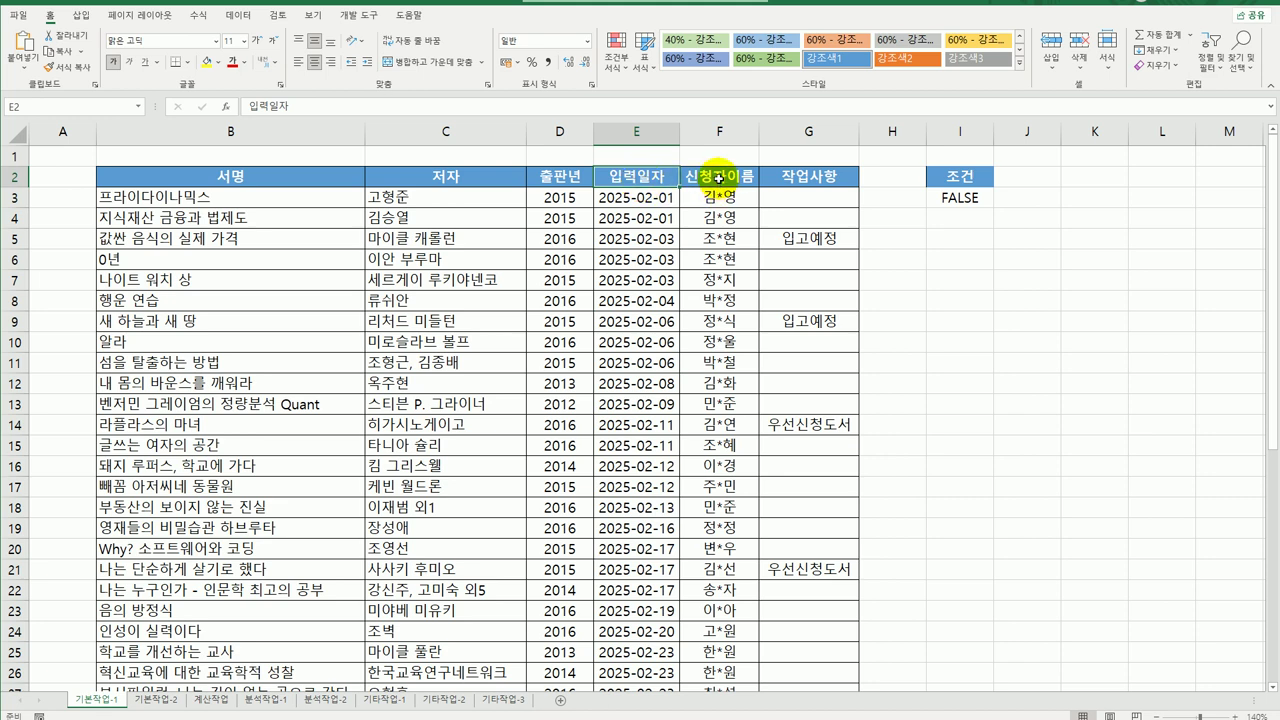
# Copy the 입력일자 and 신청자이름 headers into I7:J7.
pyautogui.moveTo(630, 176); pyautogui.dragTo(710, 176)
pyautogui.hotkey('ctrl', 'c')
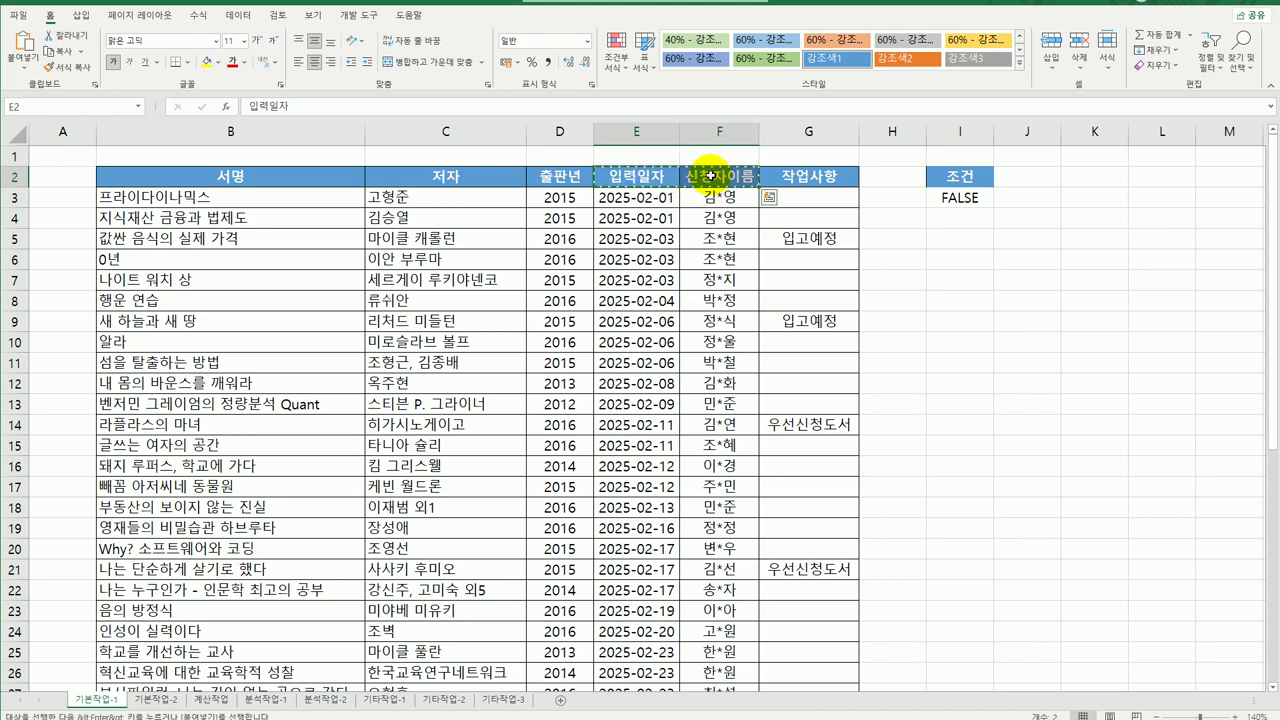
pyautogui.click(957, 264)
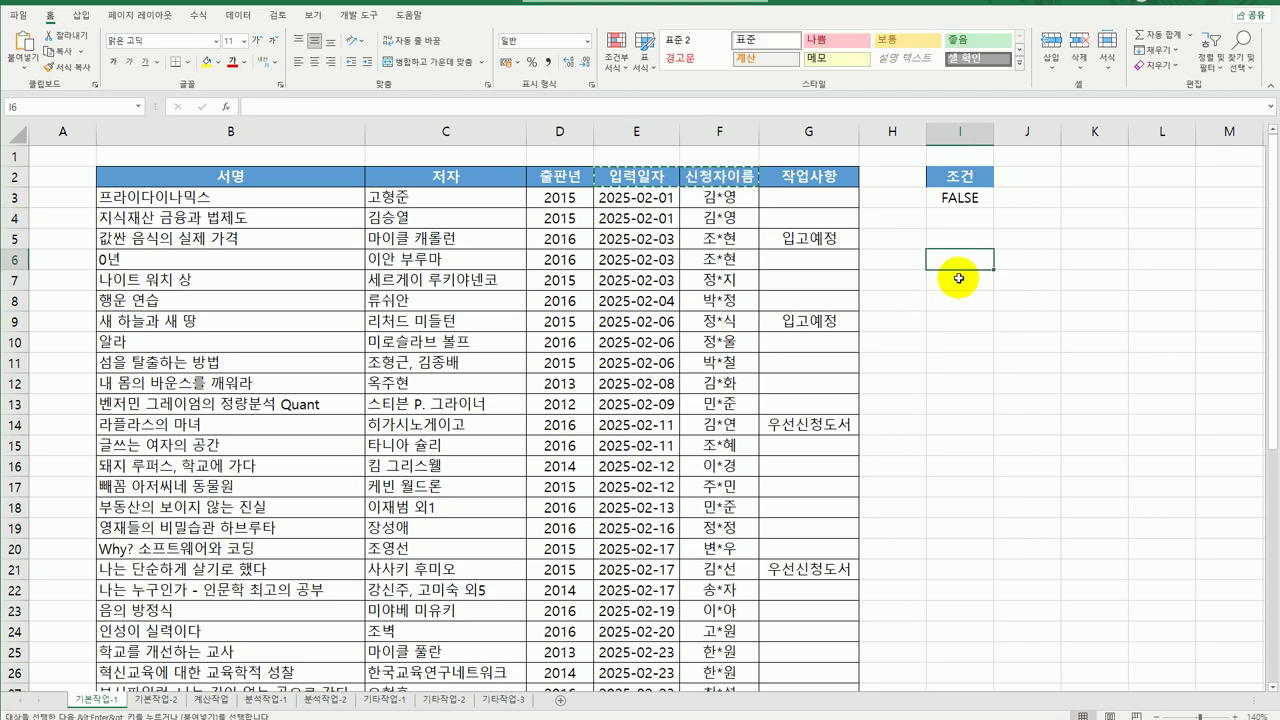
pyautogui.click(958, 278)
pyautogui.hotkey('ctrl', 'v')
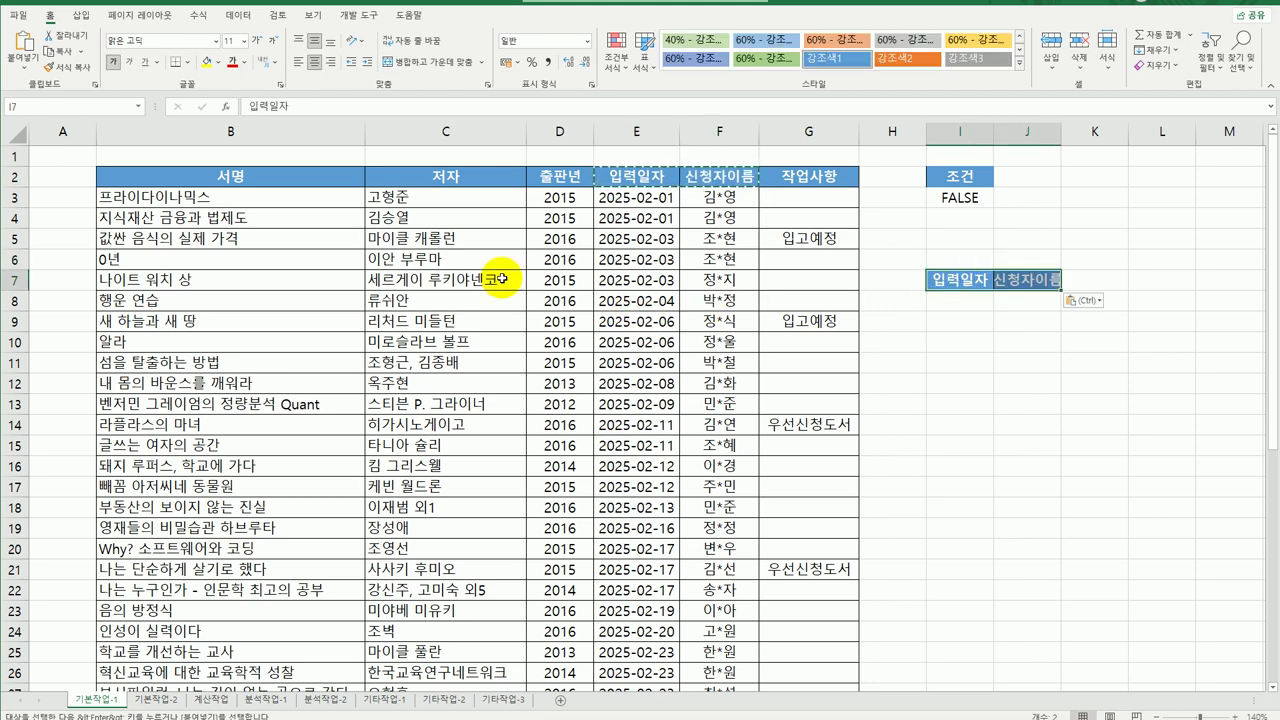
# Copy the 서명, 저자 and 작업사항 headers into K7:M7 and auto-fit column J.
pyautogui.moveTo(306, 176); pyautogui.dragTo(441, 175)
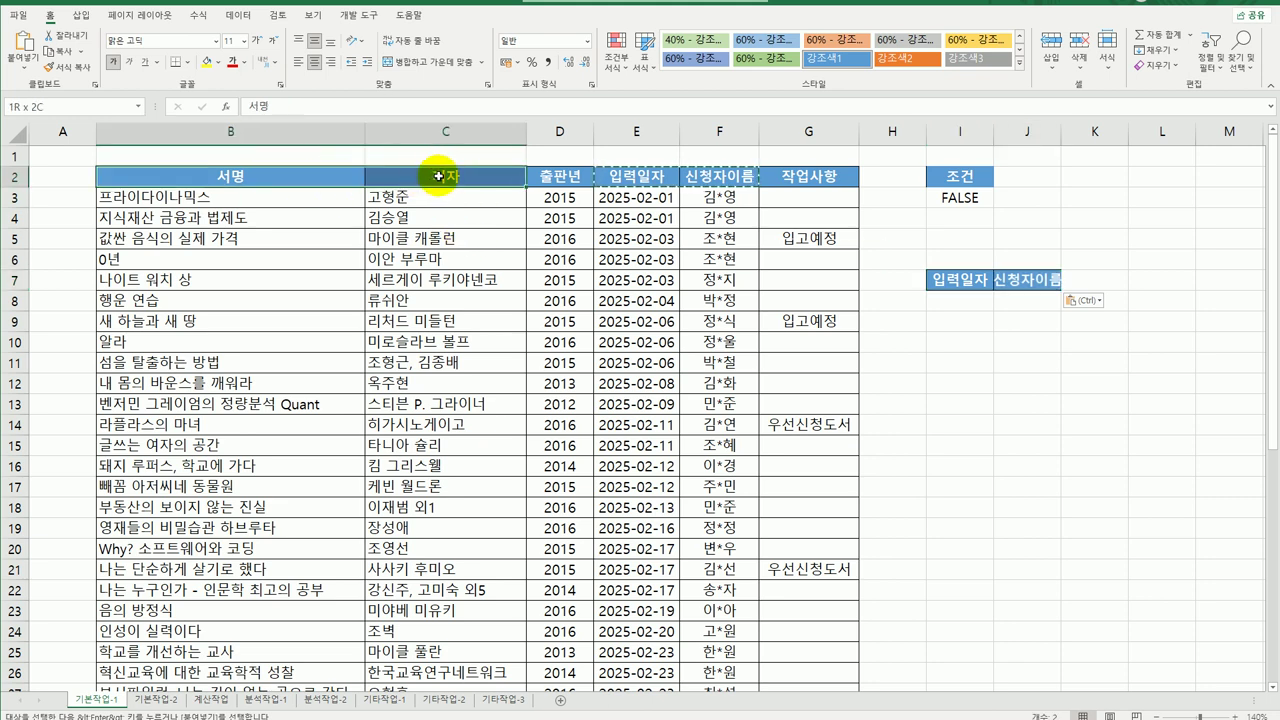
pyautogui.keyDown('ctrl'); pyautogui.click(816, 179); pyautogui.keyUp('ctrl')
pyautogui.hotkey('ctrl', 'c')
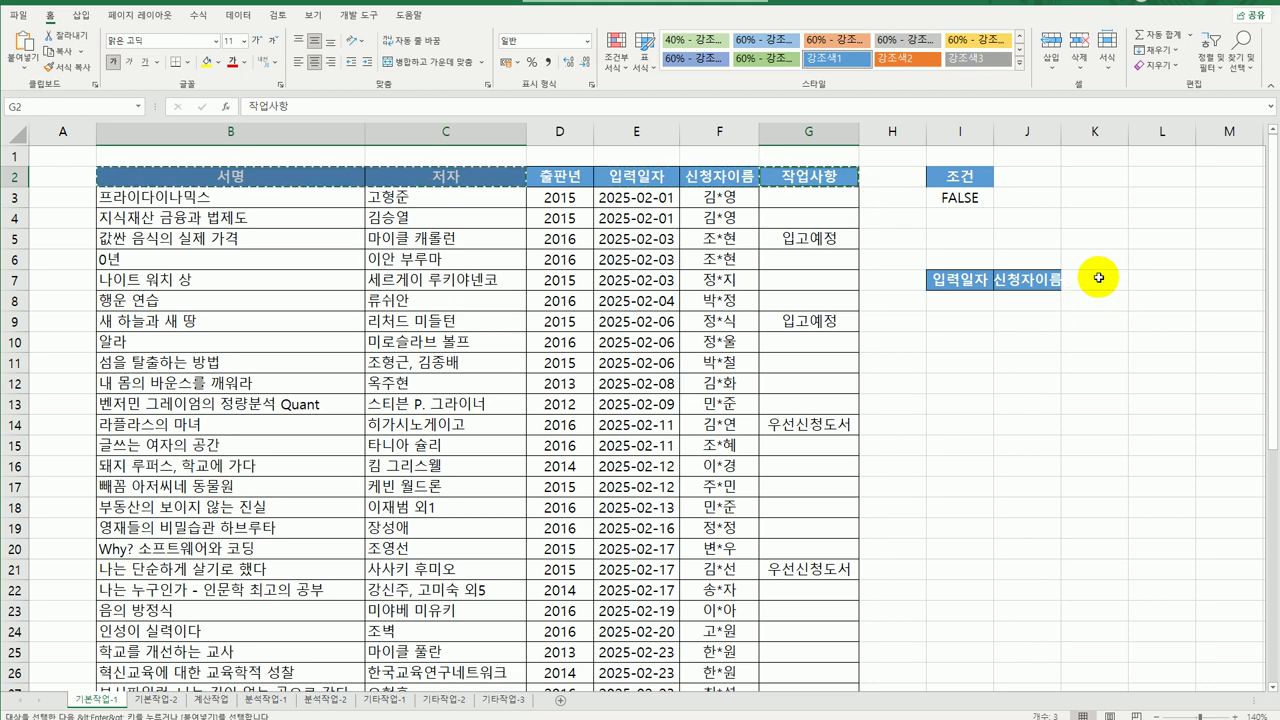
pyautogui.click(1095, 280)
pyautogui.hotkey('ctrl', 'v')
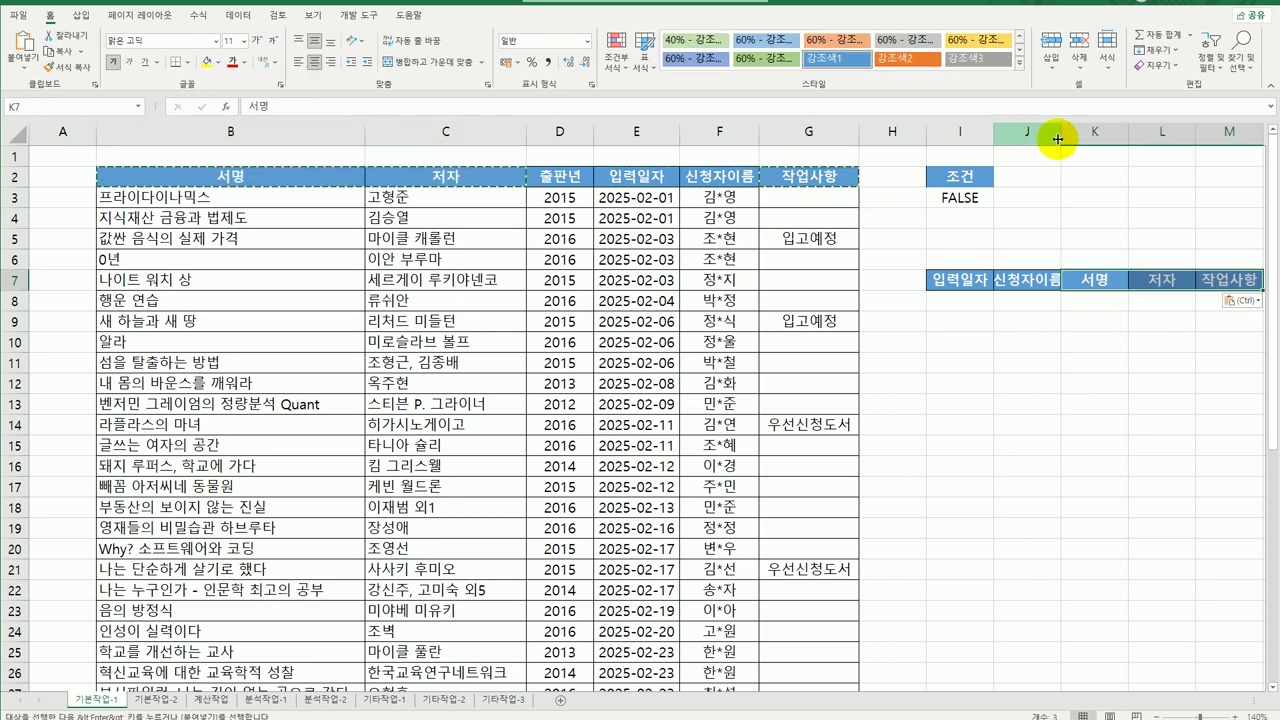
pyautogui.doubleClick(1063, 138)
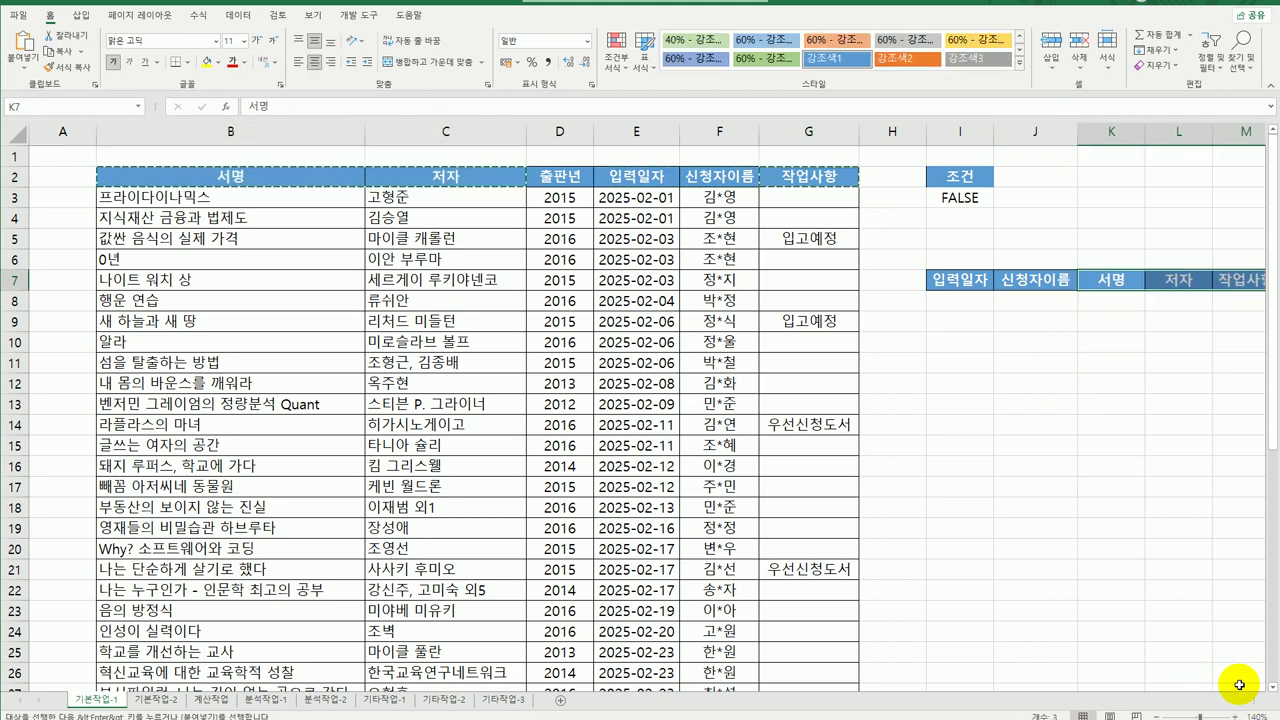
pyautogui.click(1163, 630)
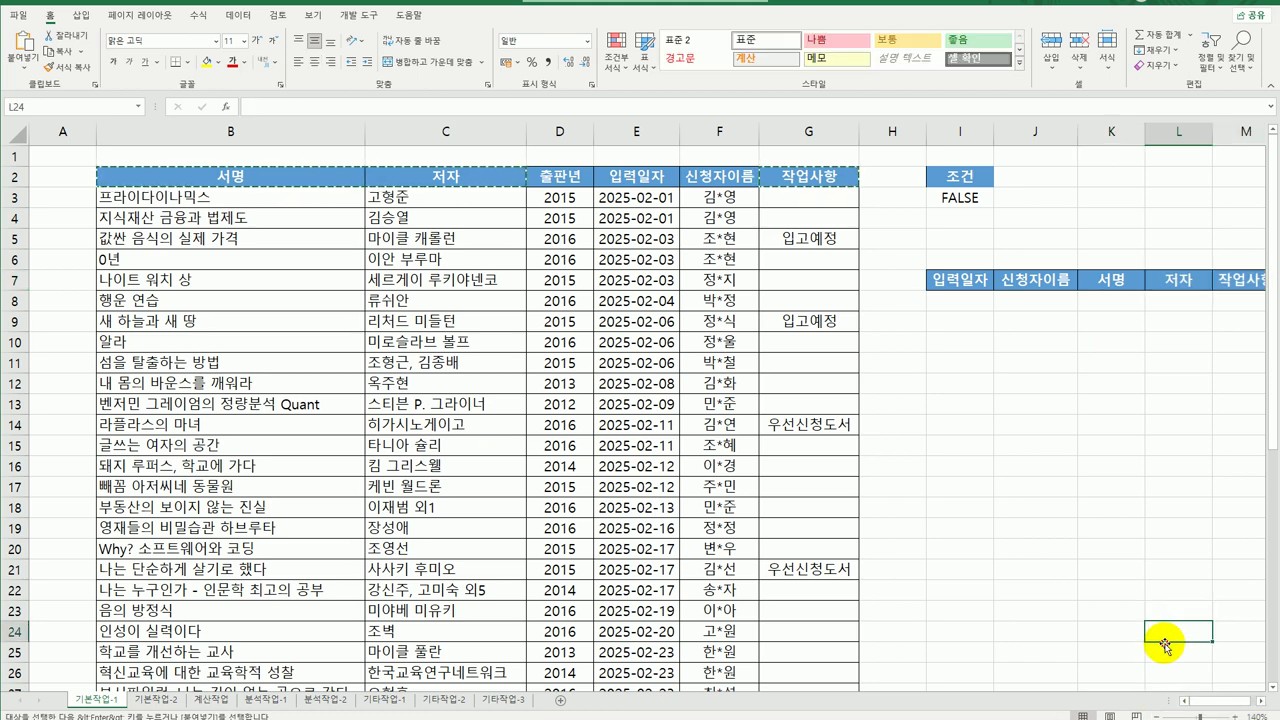
pyautogui.click(517, 320)
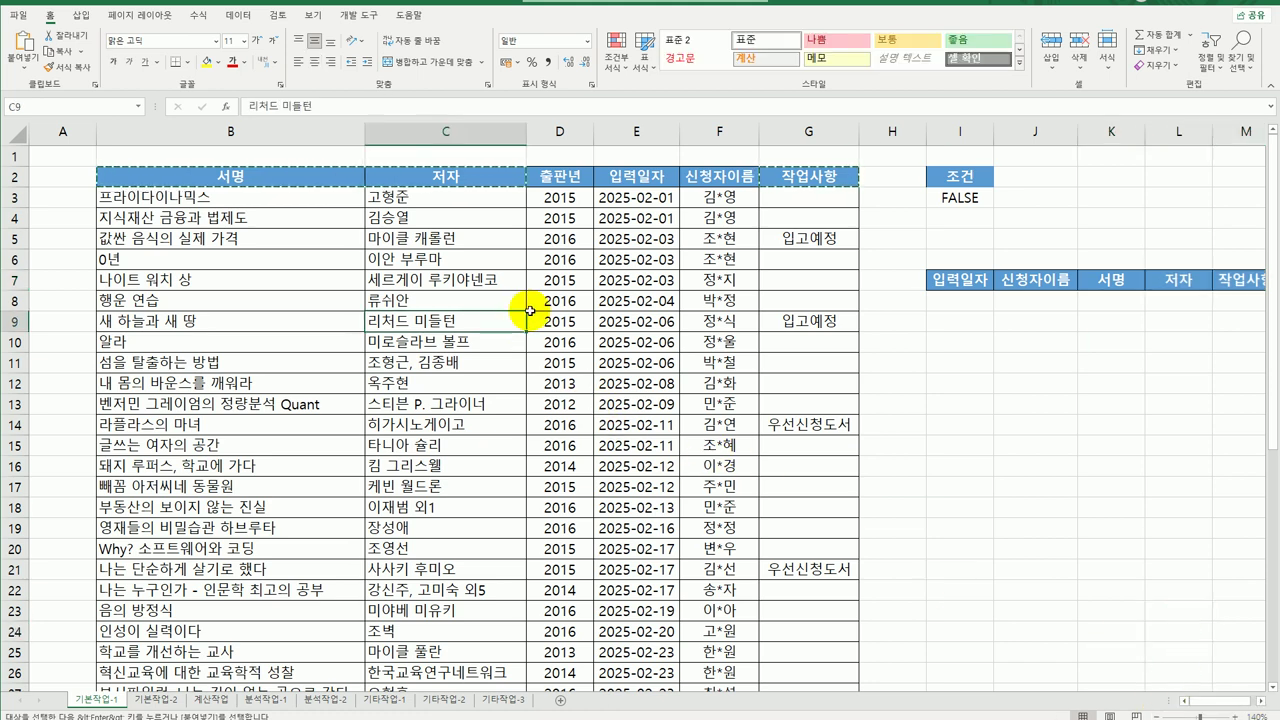
# Run an Advanced Filter with criteria I2:I3, copying matching records to the I7:M7 headers.
pyautogui.click(238, 15)
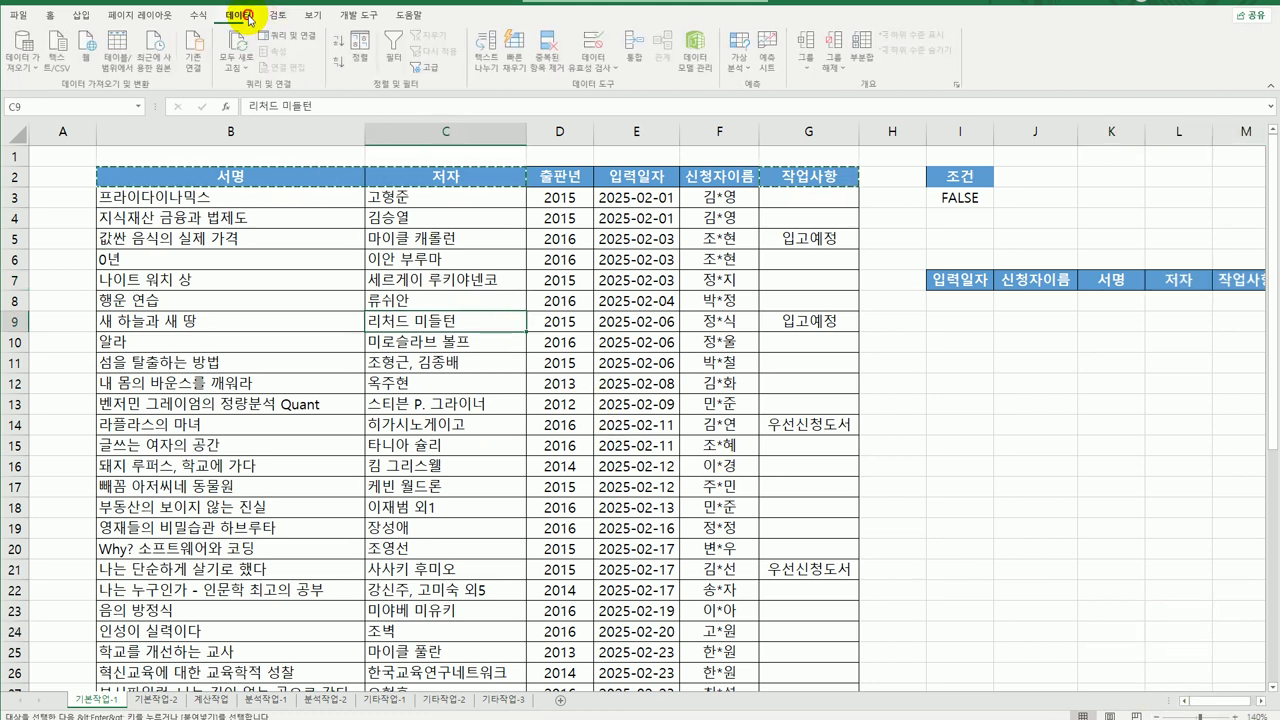
pyautogui.click(428, 67)
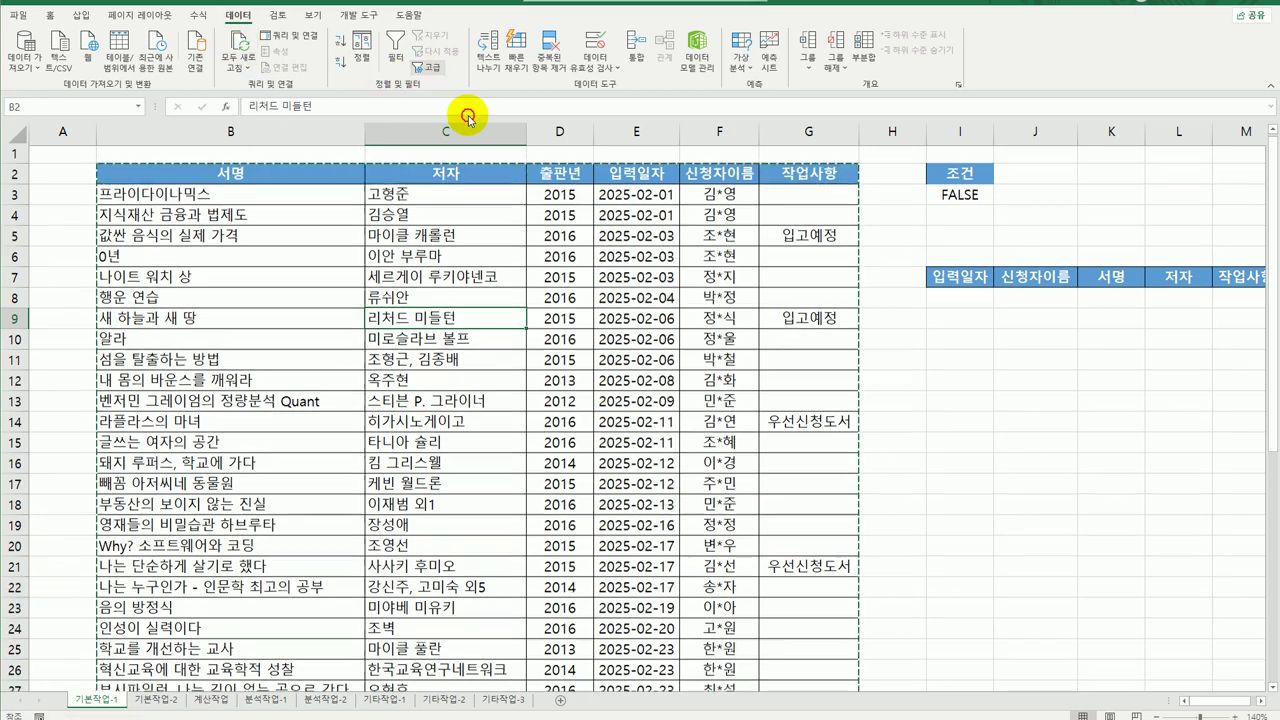
pyautogui.click(641, 337)
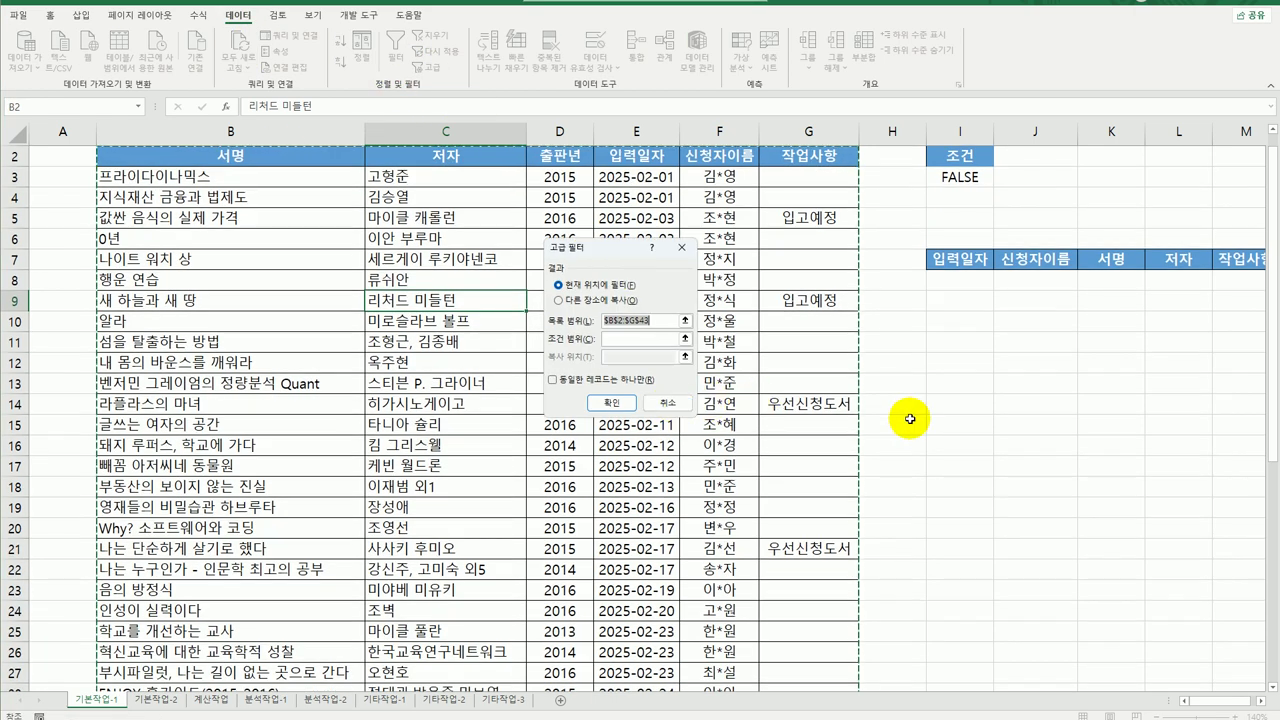
pyautogui.scroll(-6, 910, 420)
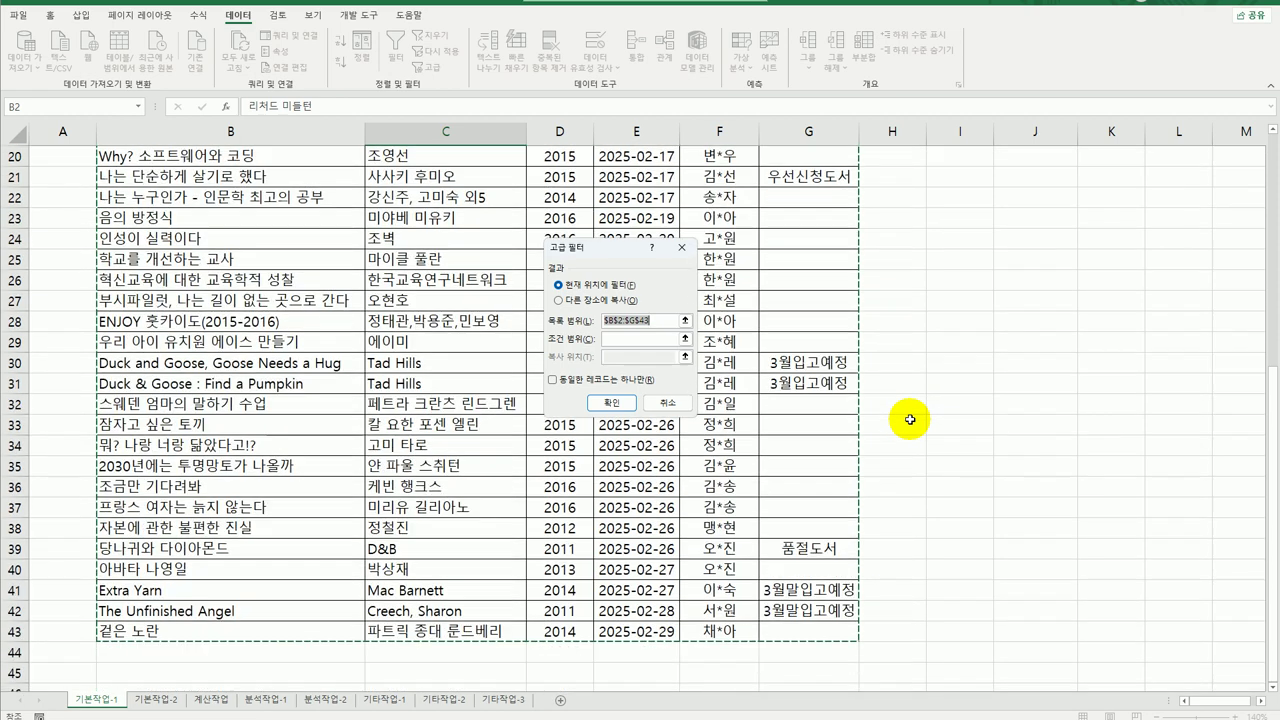
pyautogui.scroll(6, 910, 420)
pyautogui.scroll(1, 910, 420)
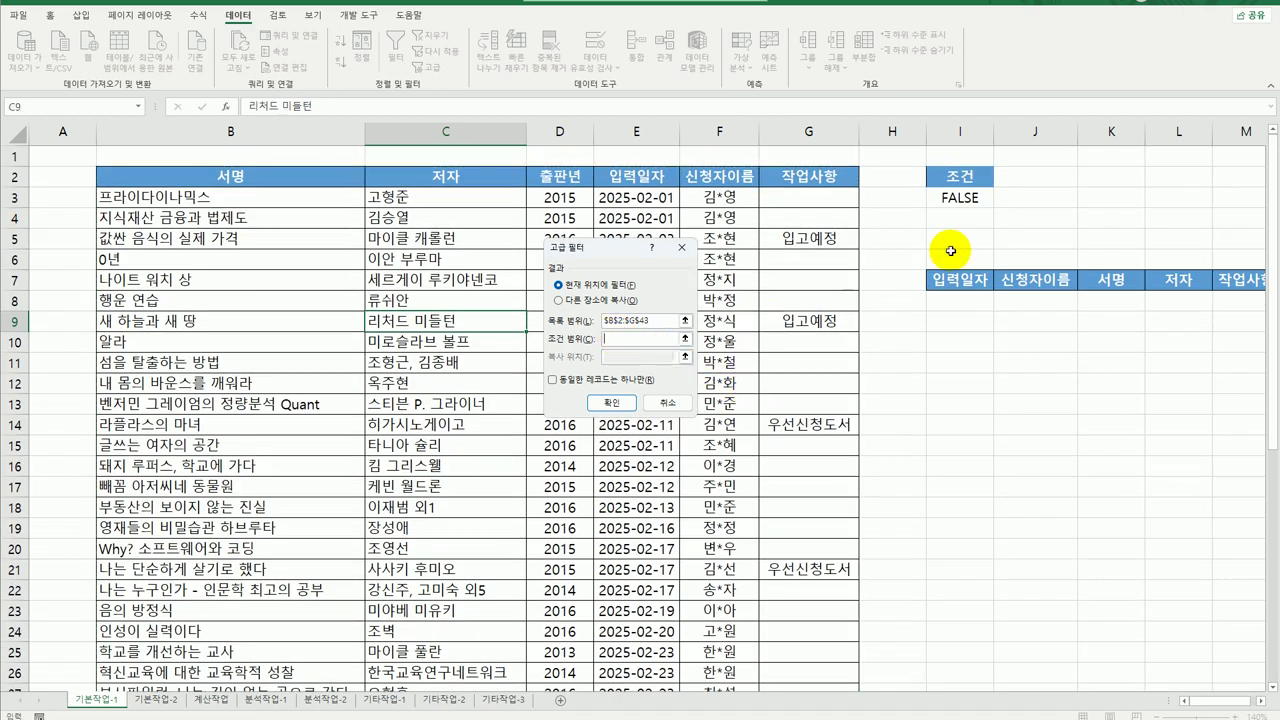
pyautogui.moveTo(960, 177); pyautogui.dragTo(960, 198)
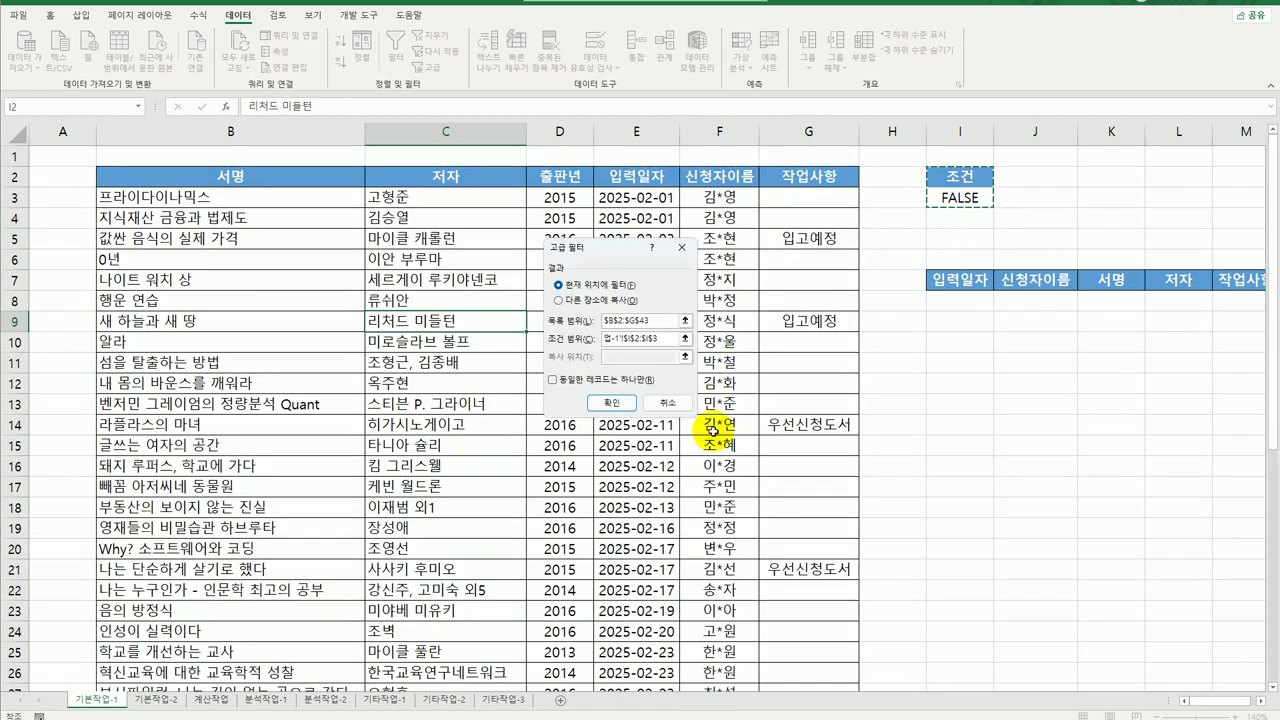
pyautogui.click(558, 300)
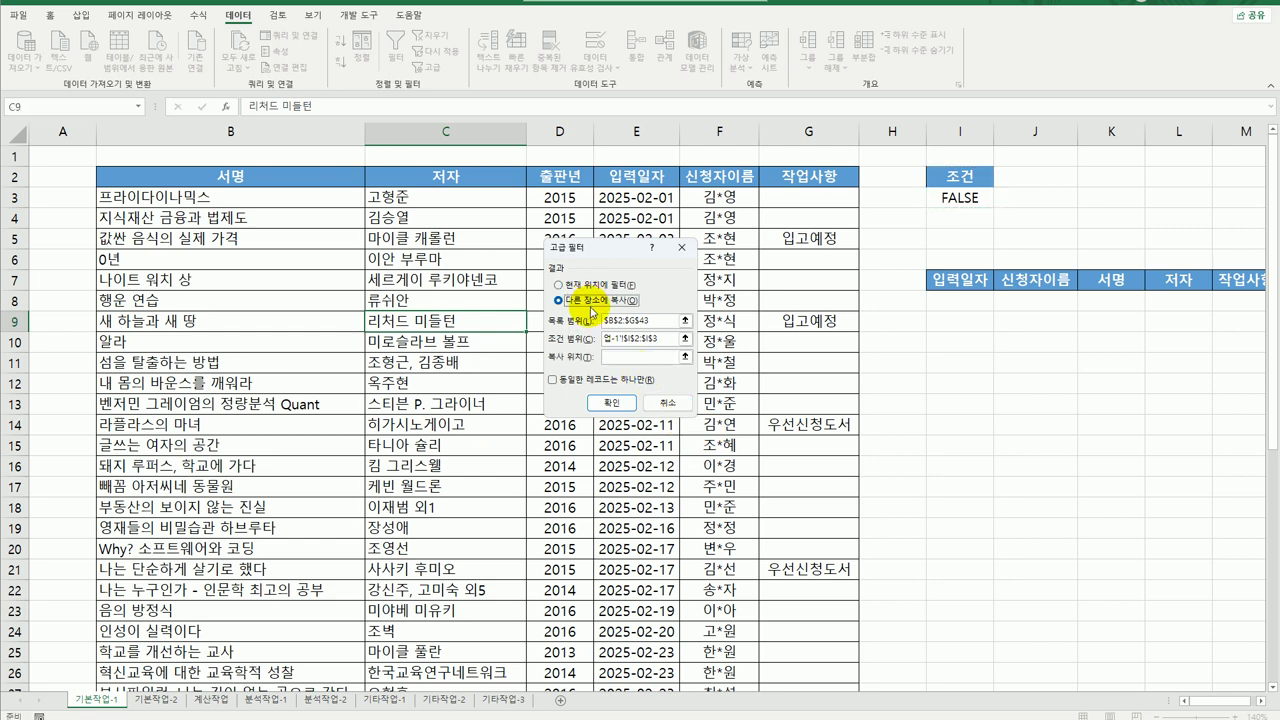
pyautogui.click(624, 358)
pyautogui.moveTo(950, 279); pyautogui.dragTo(930, 285)
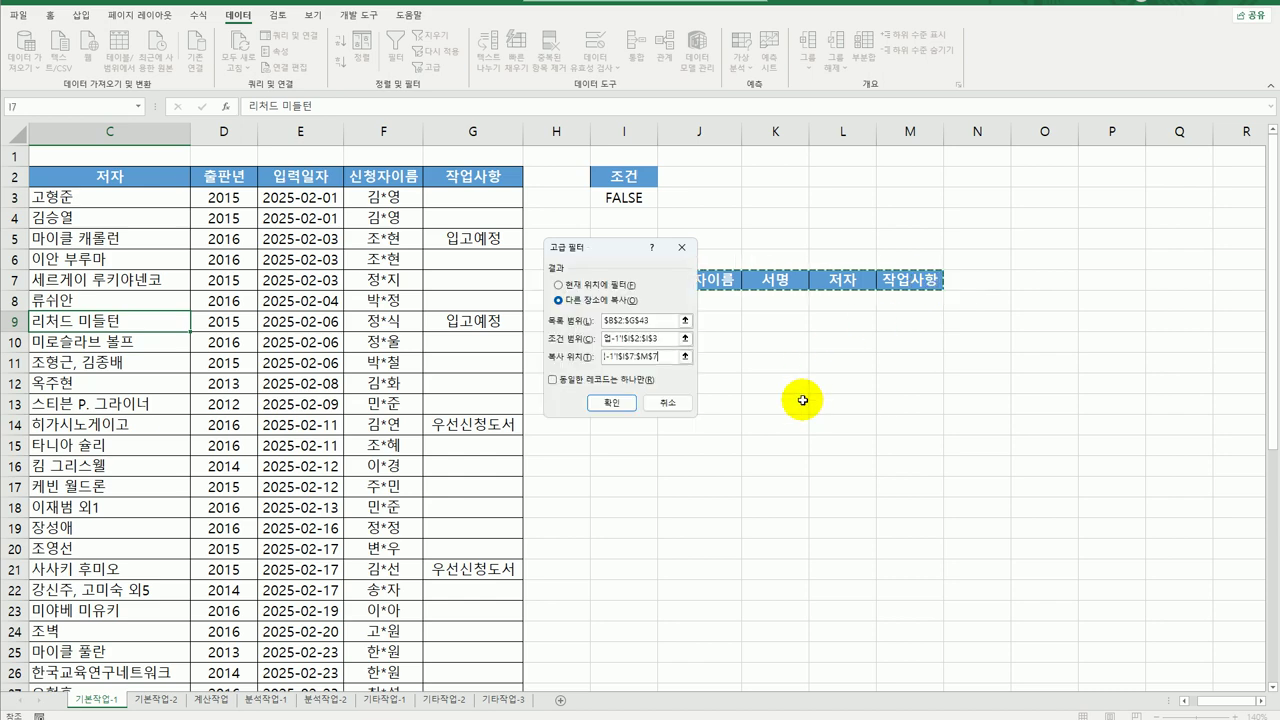
pyautogui.click(605, 403)
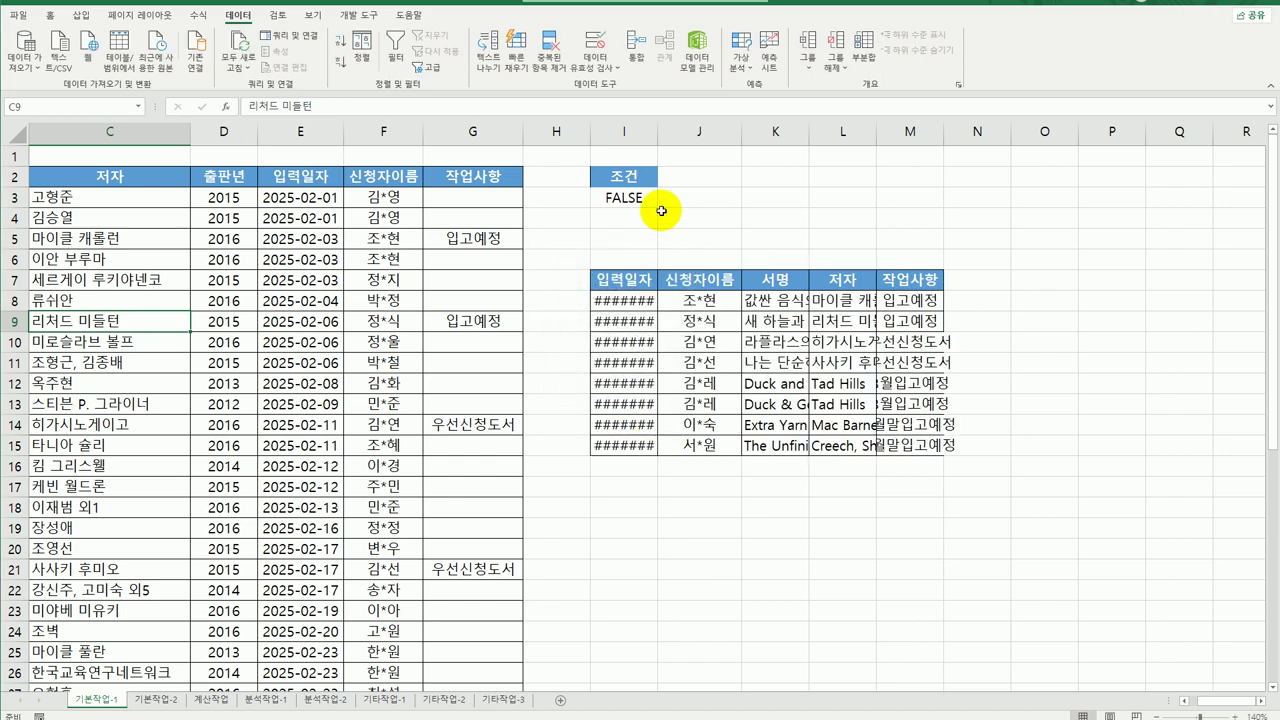
# Auto-fit columns I and K through M so the extracted values show fully.
pyautogui.doubleClick(659, 140)
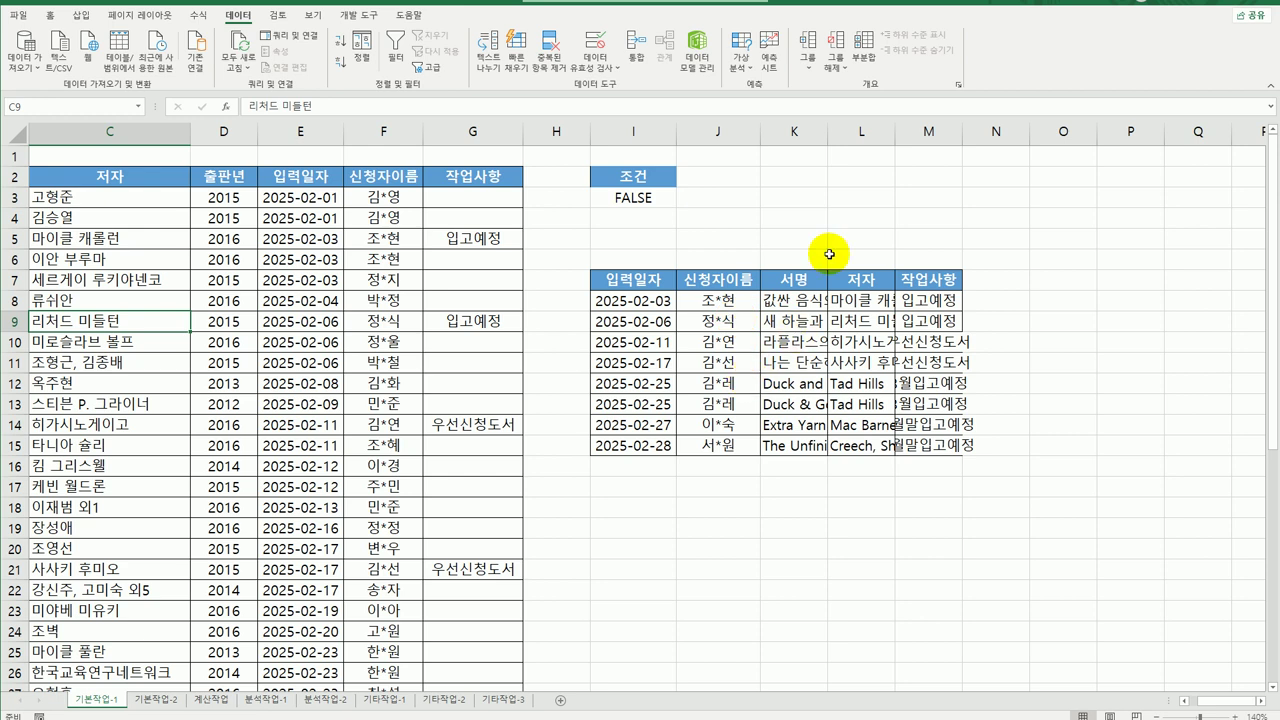
pyautogui.doubleClick(967, 134)
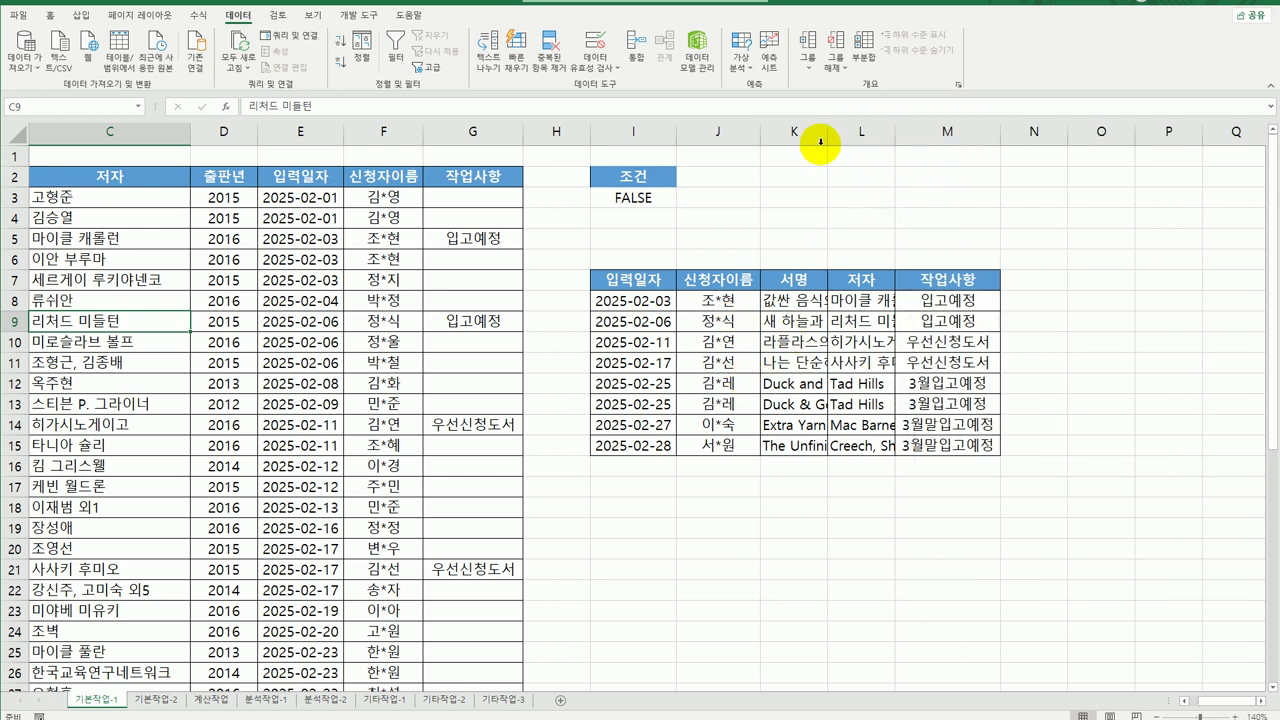
pyautogui.click(811, 137)
pyautogui.moveTo(811, 137); pyautogui.dragTo(986, 128)
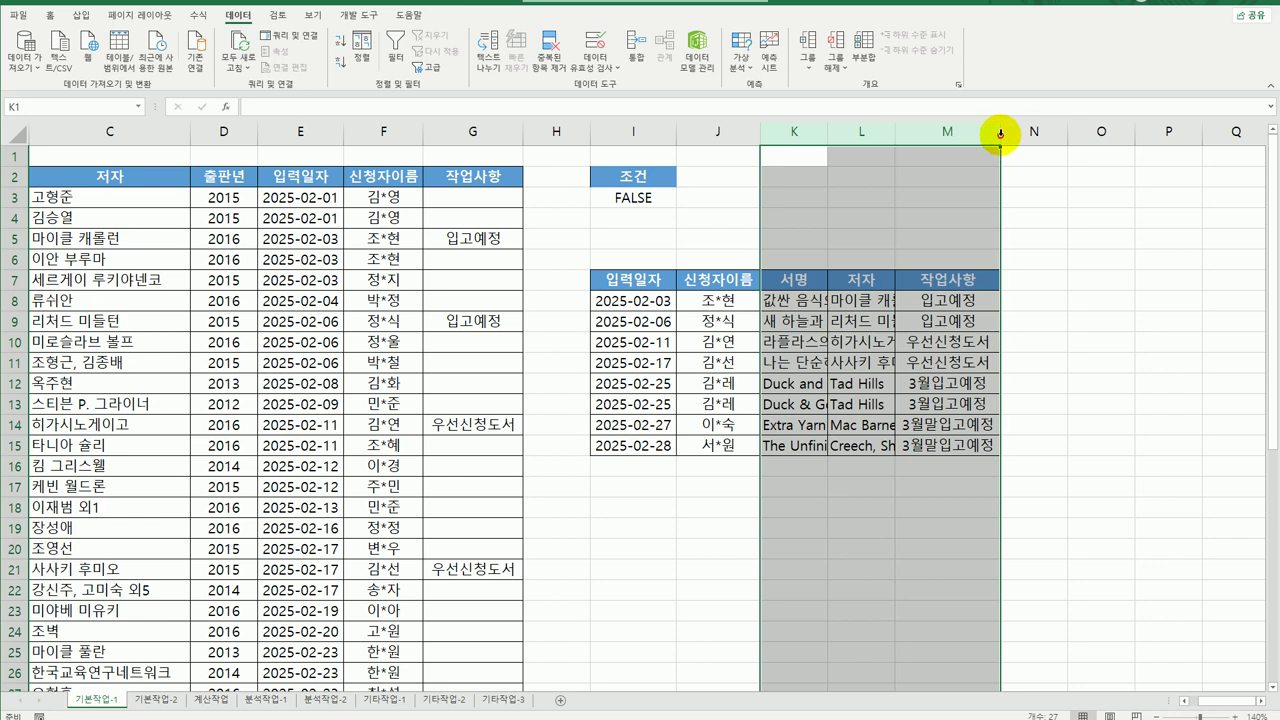
pyautogui.doubleClick(1000, 133)
pyautogui.click(928, 385)
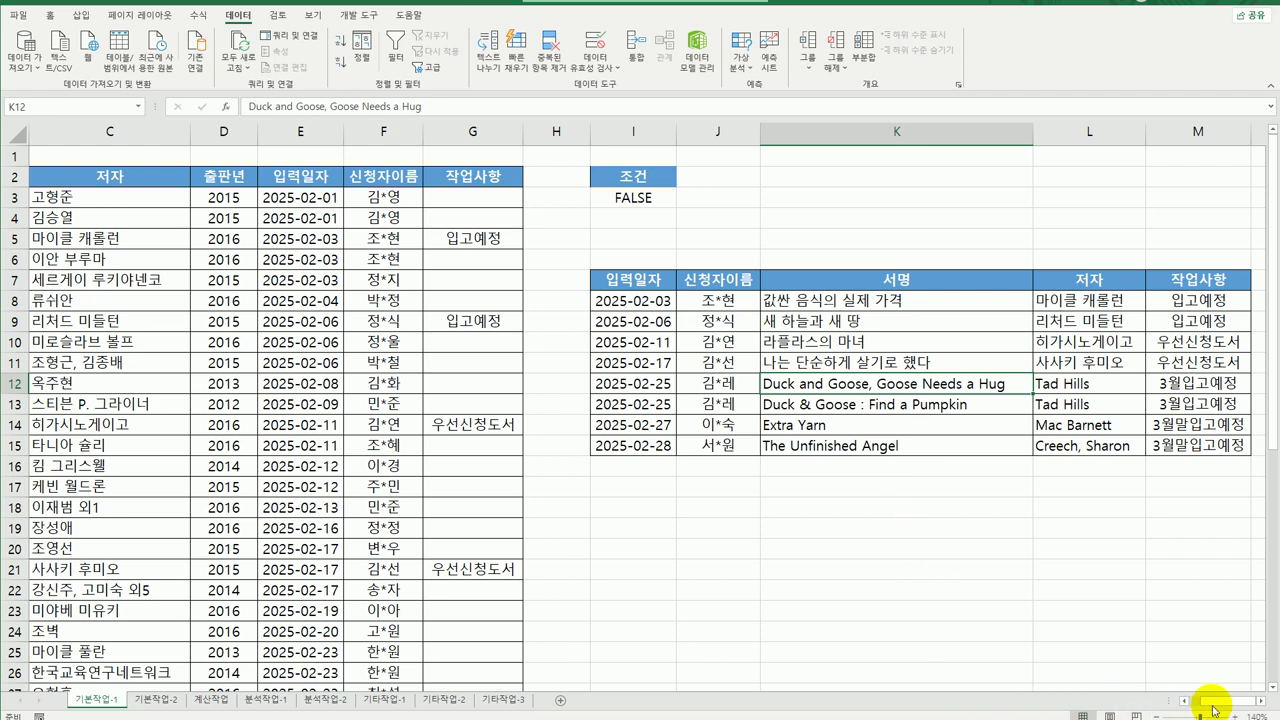
pyautogui.moveTo(1228, 700); pyautogui.dragTo(1170, 700)
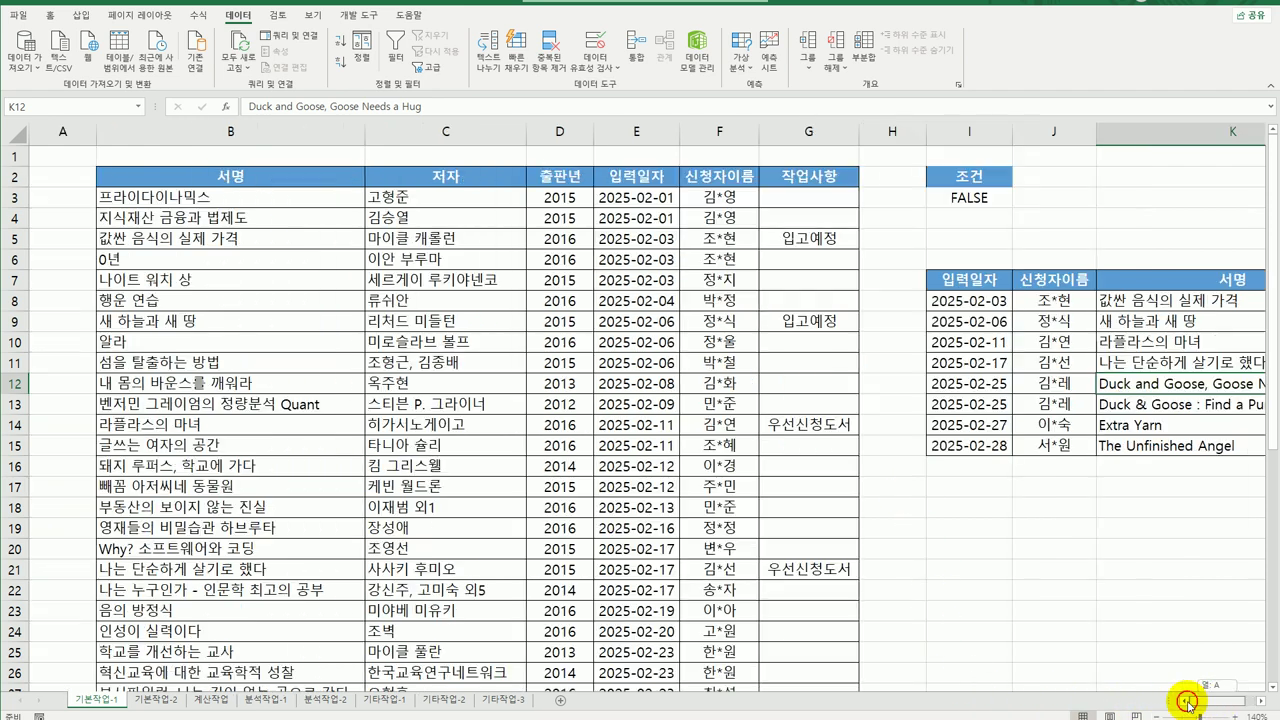
# Select the book list data range B3:G43.
pyautogui.click(272, 196)
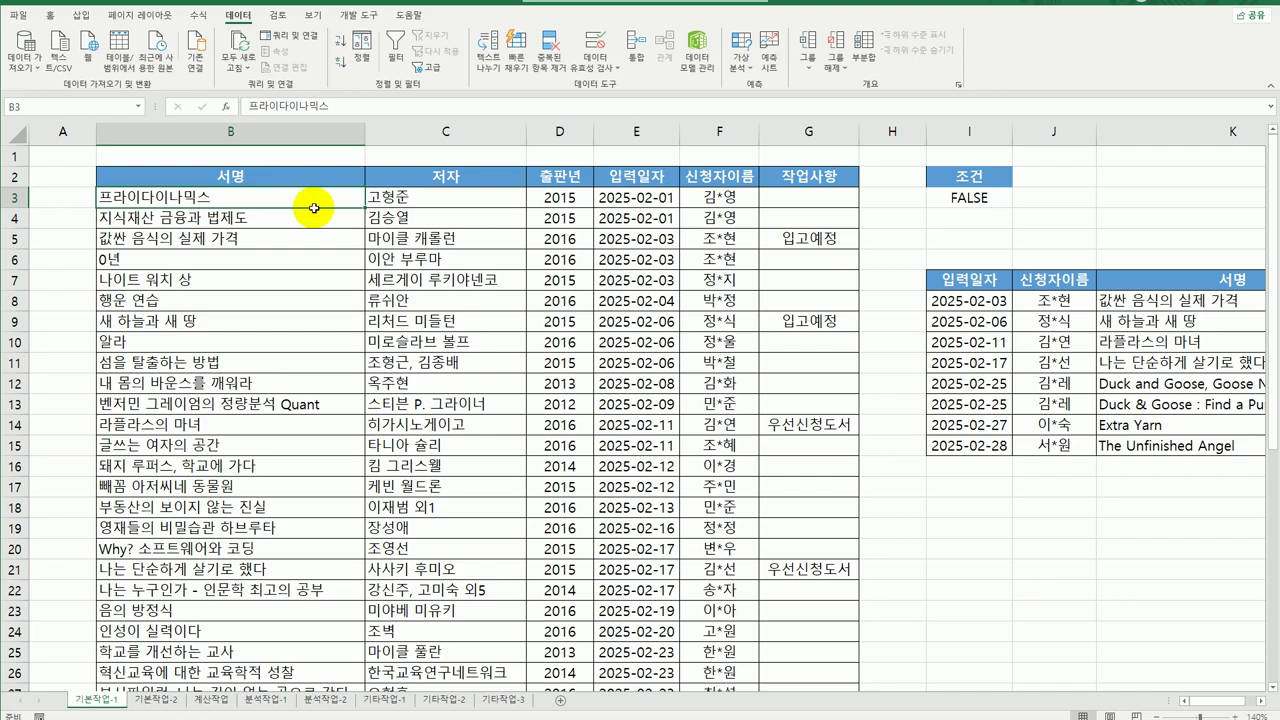
pyautogui.moveTo(309, 206); pyautogui.dragTo(766, 657)
pyautogui.scroll(6, 769, 633)
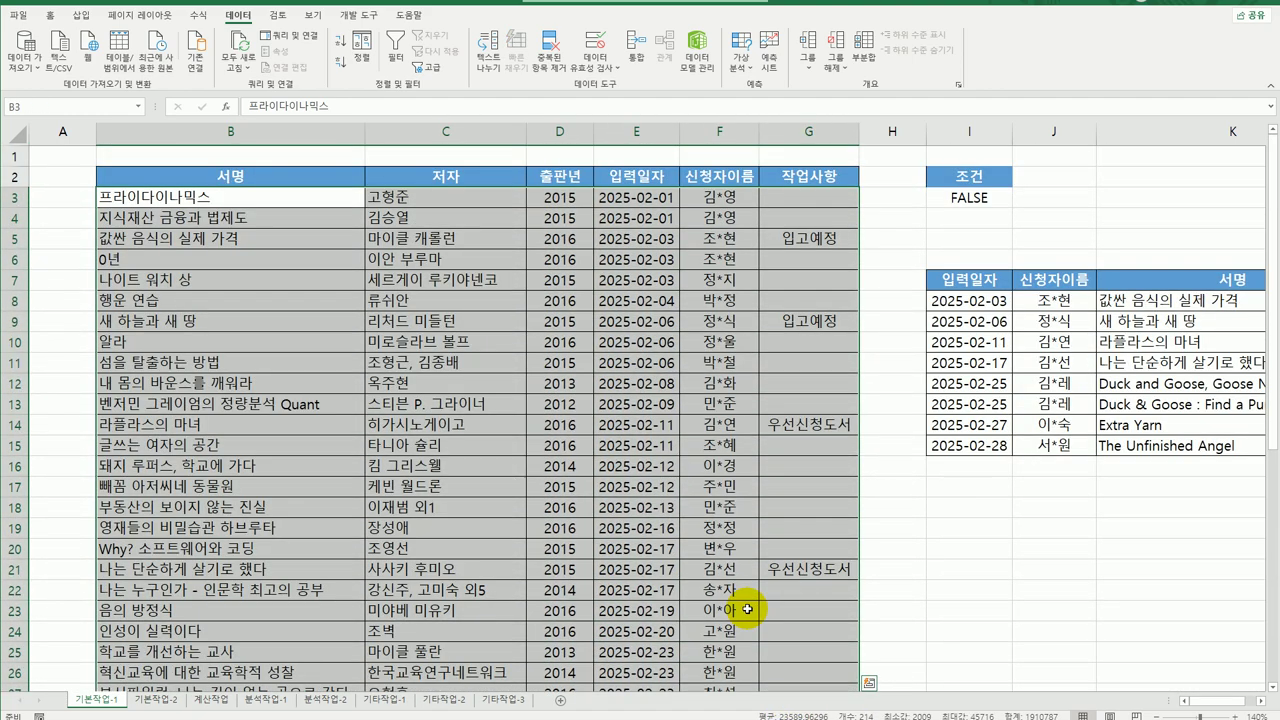
pyautogui.click(50, 16)
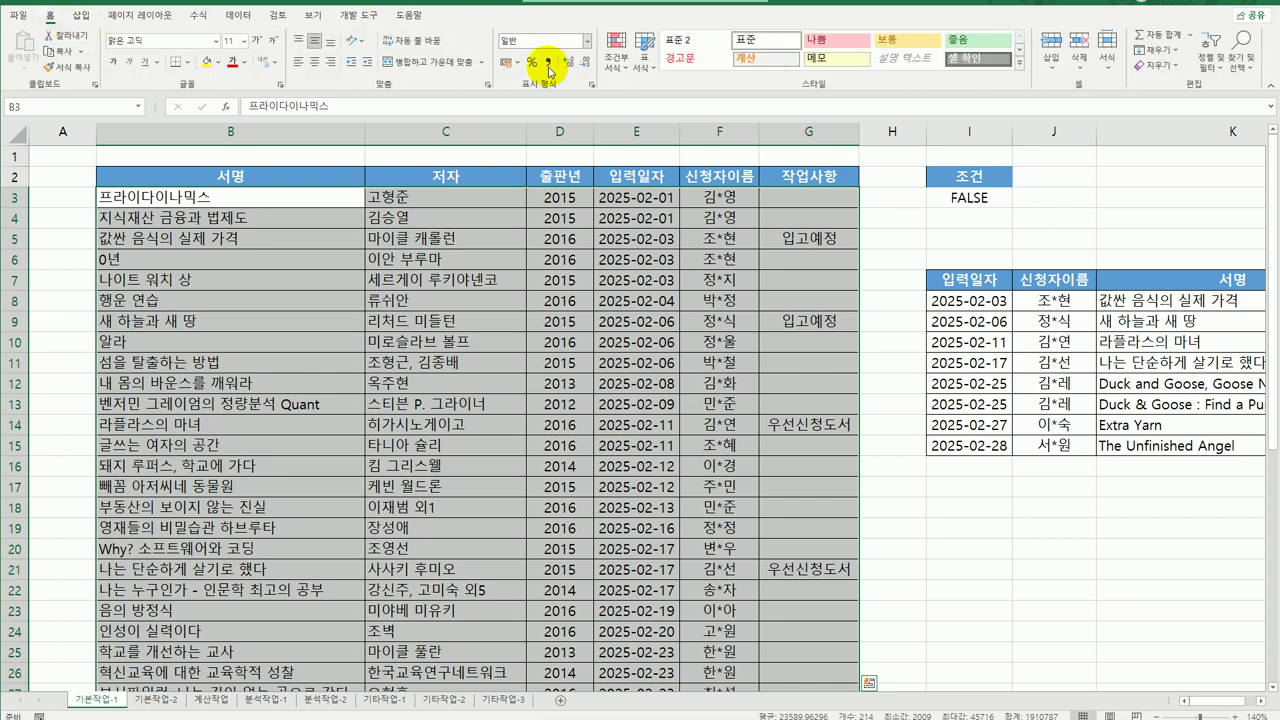
# Create a new formula-based conditional formatting rule =MOD(ROW($B3),3)=2 for the selected list.
pyautogui.click(616, 55)
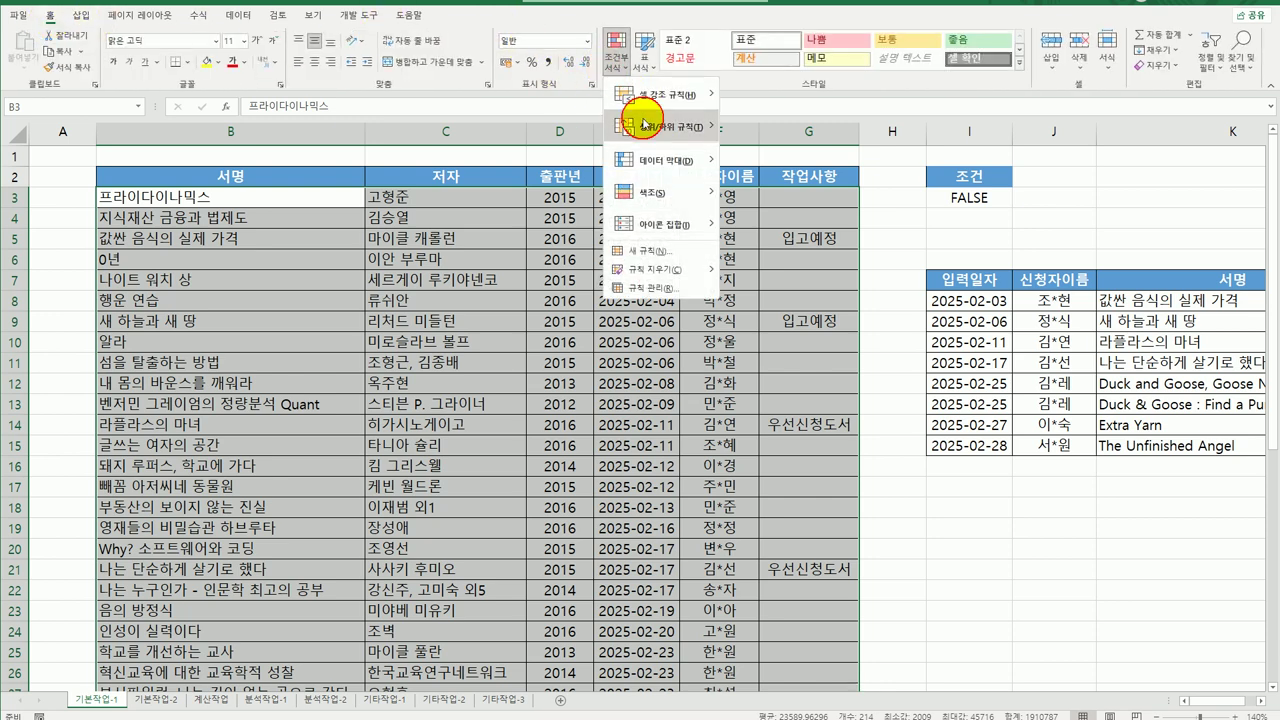
pyautogui.click(651, 257)
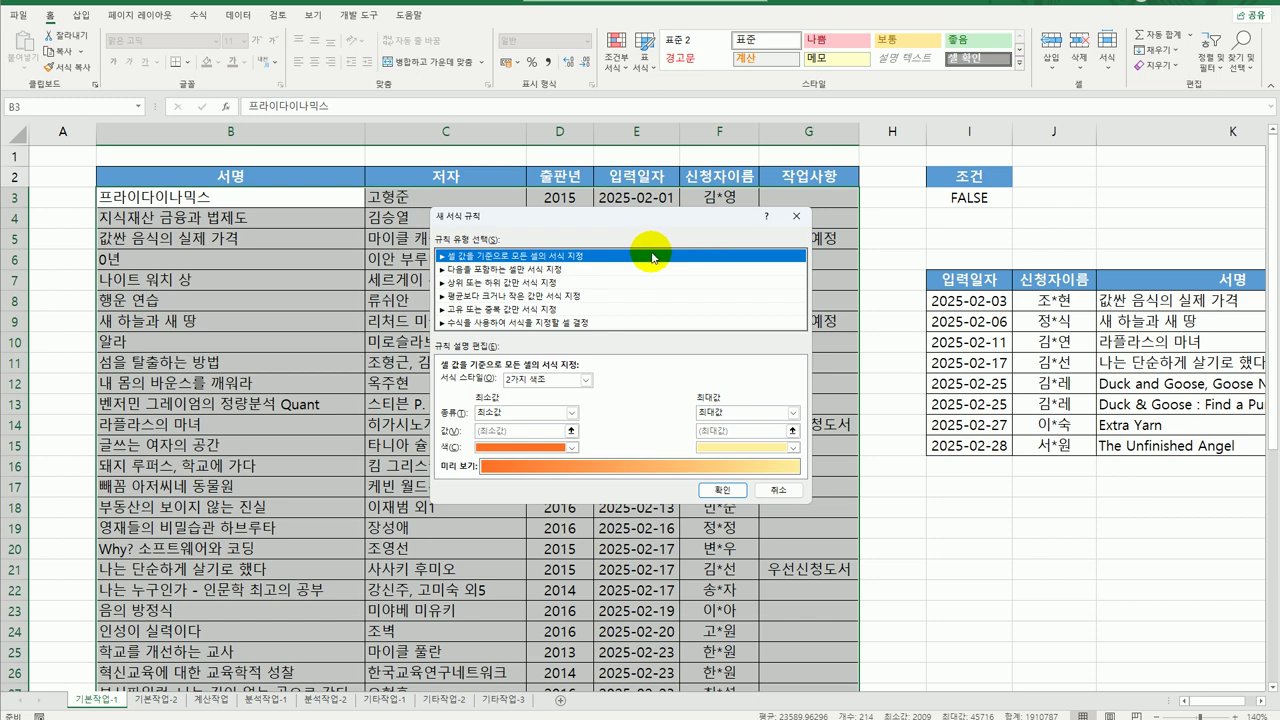
pyautogui.click(561, 323)
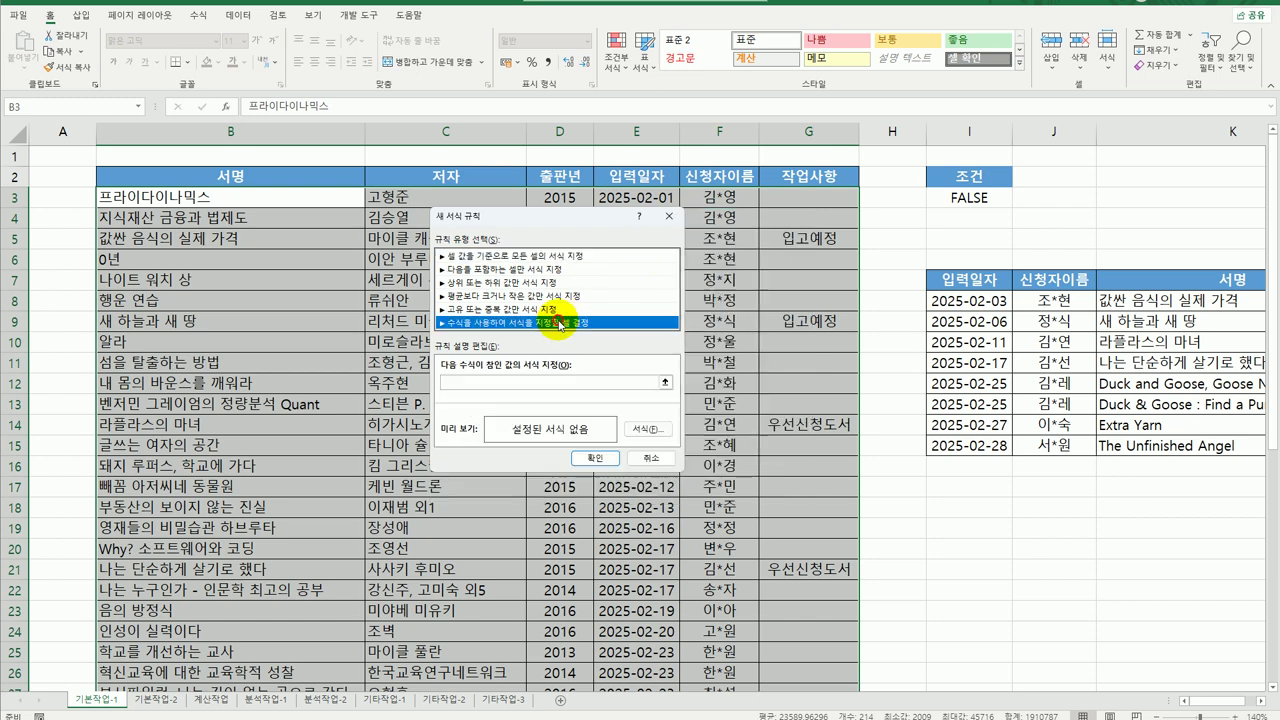
pyautogui.click(562, 383)
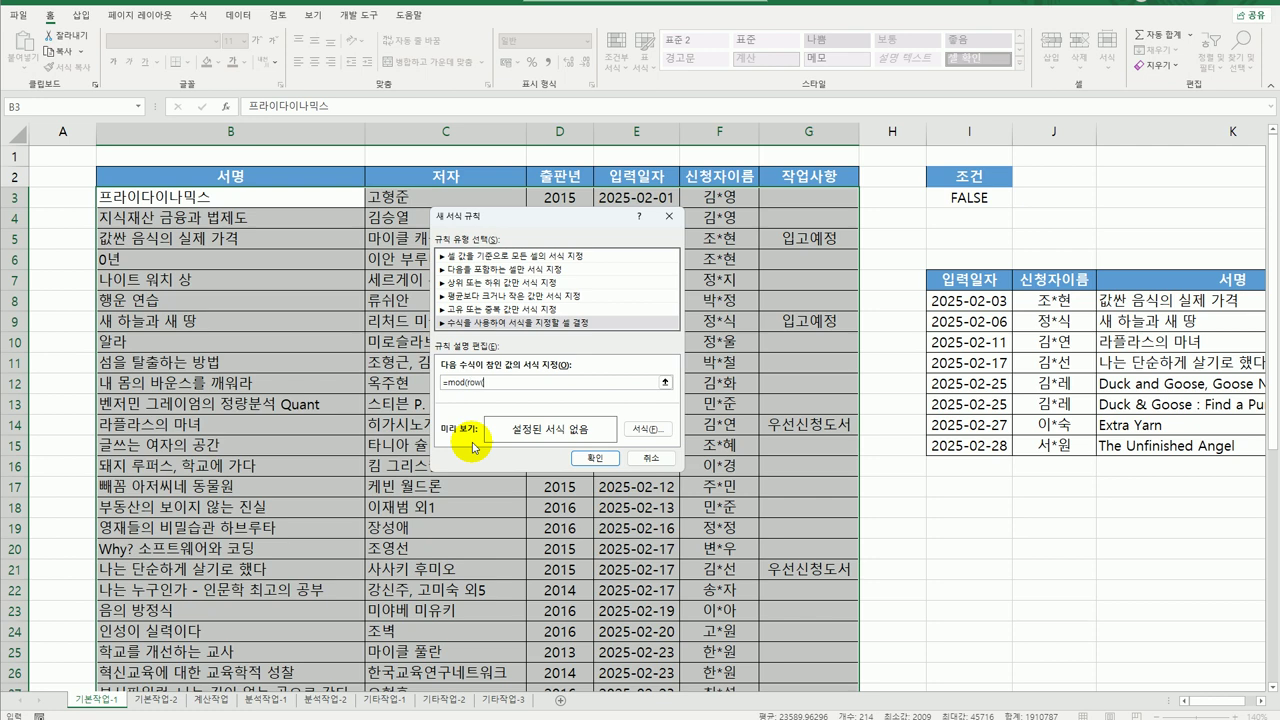
pyautogui.click(226, 197)
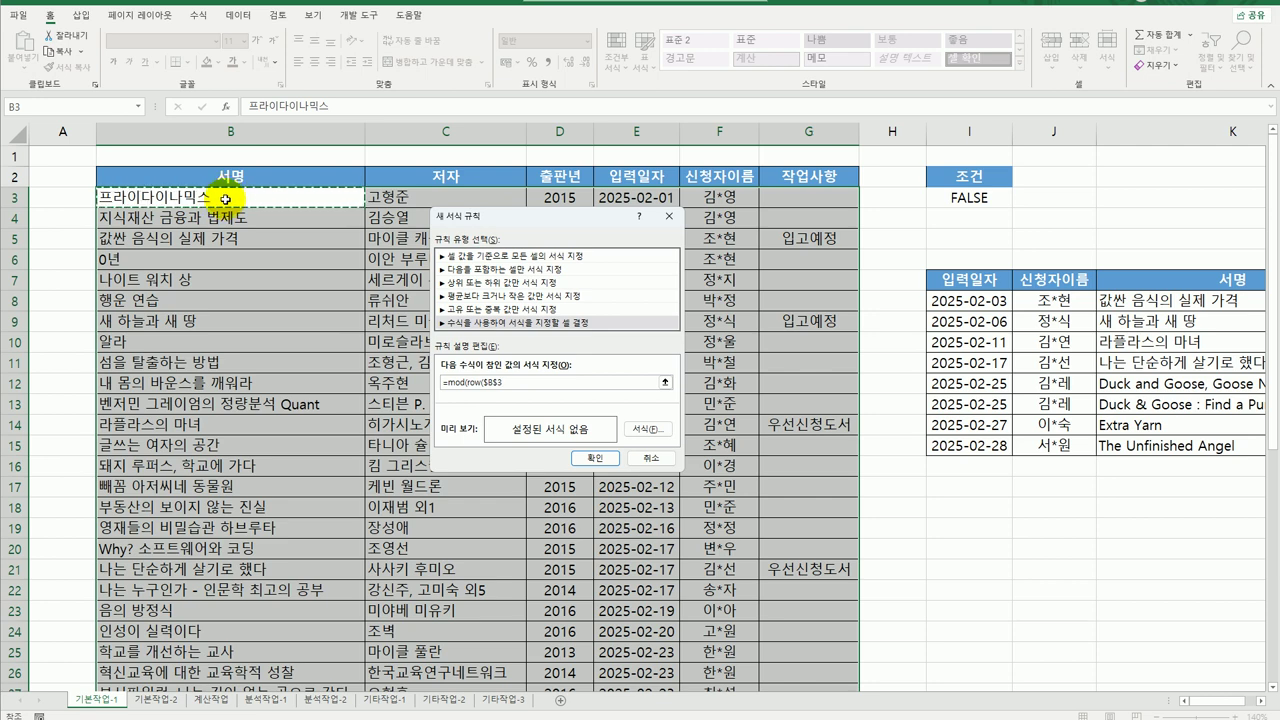
pyautogui.press('F4')
pyautogui.press('F4')
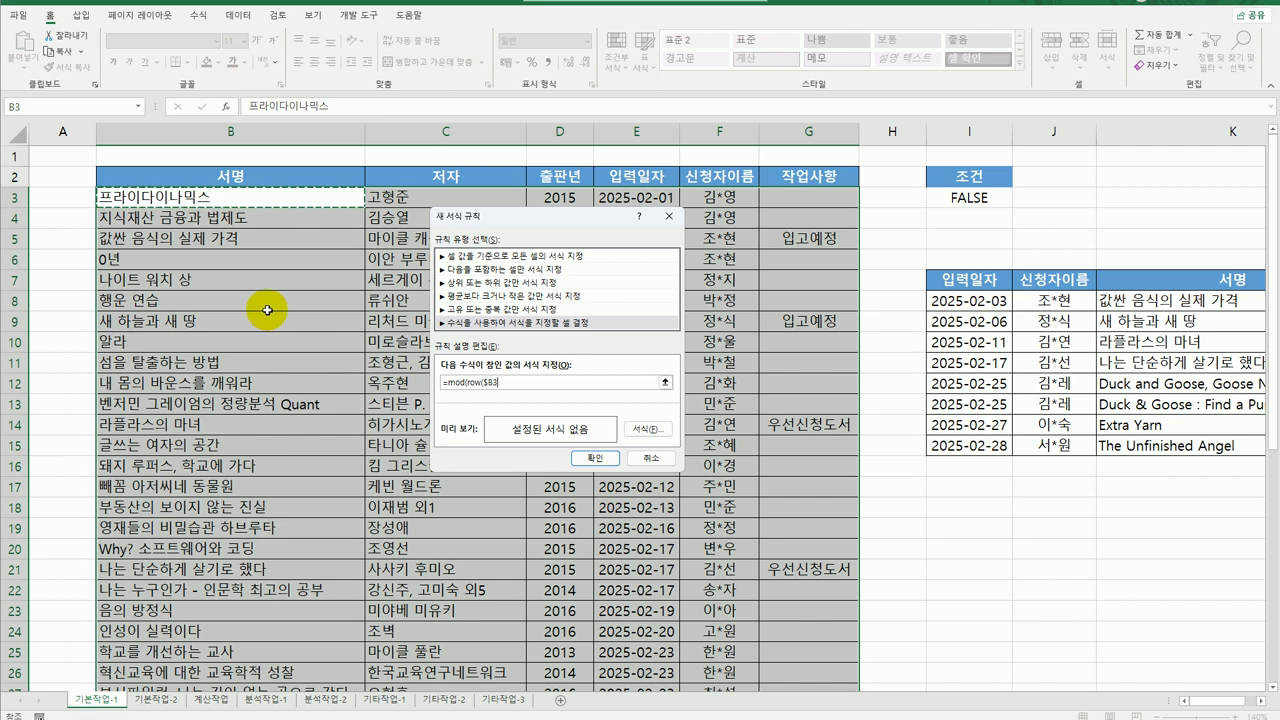
pyautogui.write('),3)=2')
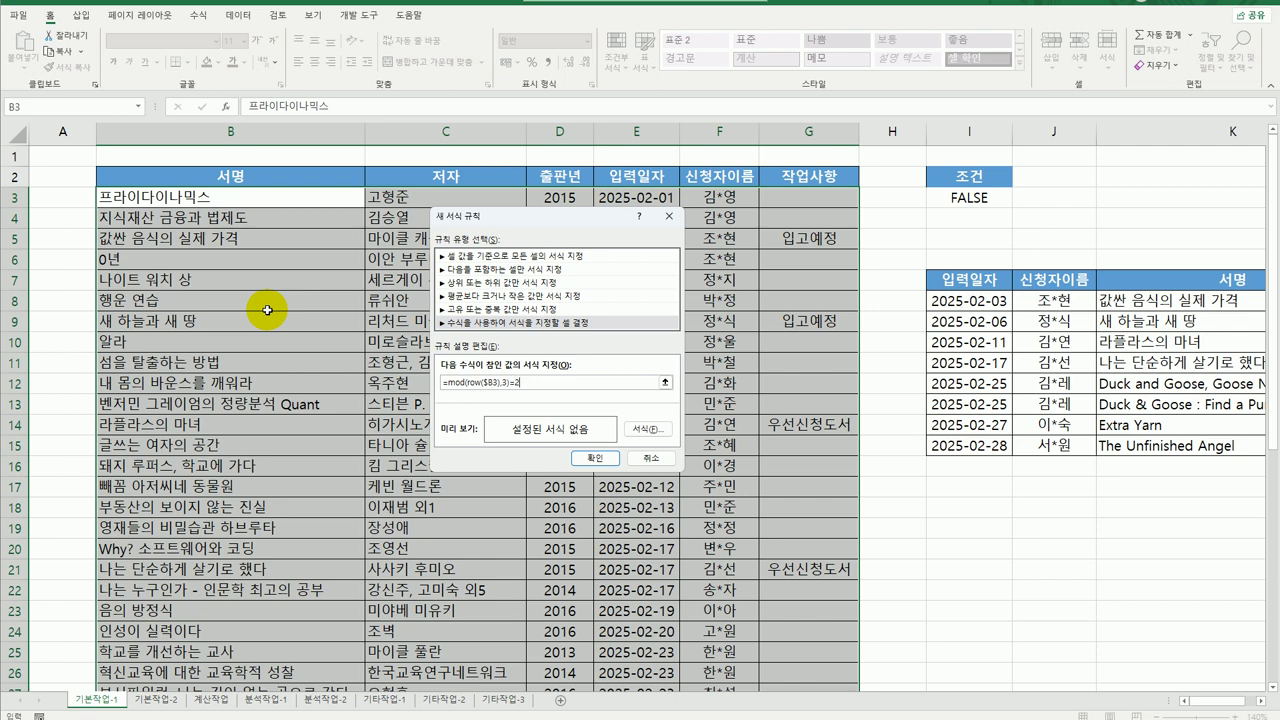
pyautogui.click(648, 428)
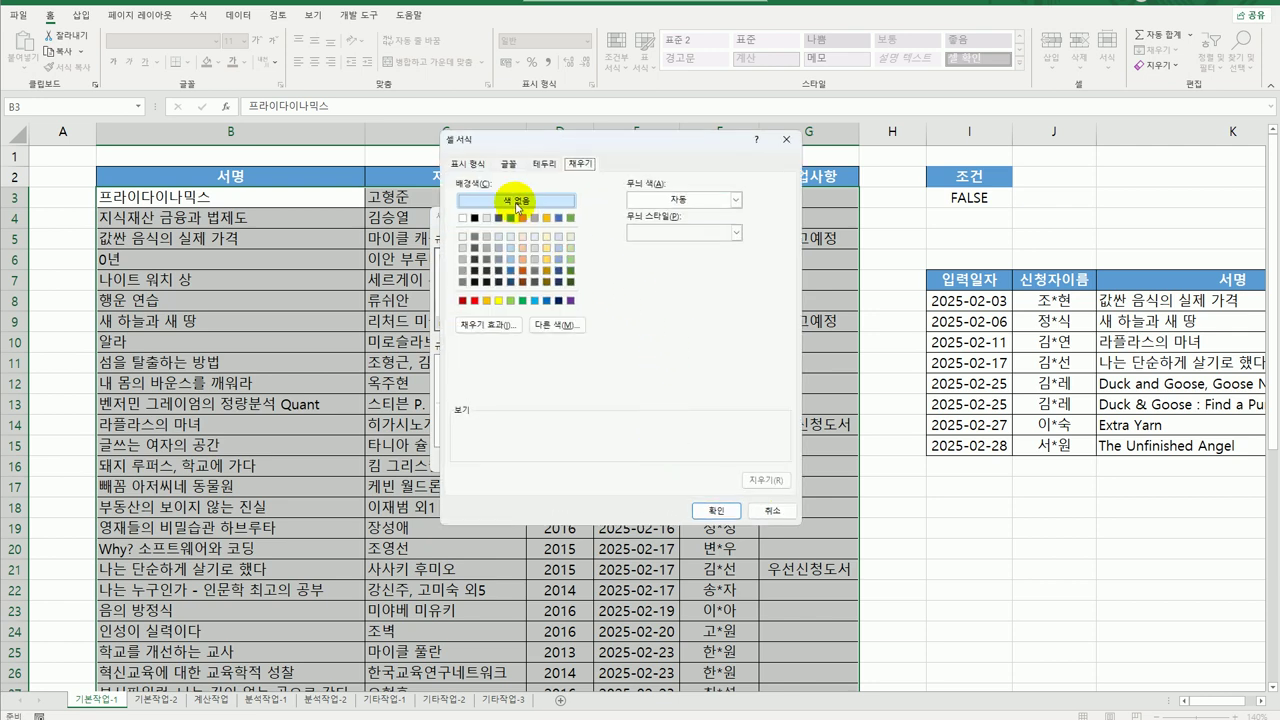
# Give the rule italic text and a yellow fill, then apply it.
pyautogui.click(508, 164)
pyautogui.click(668, 223)
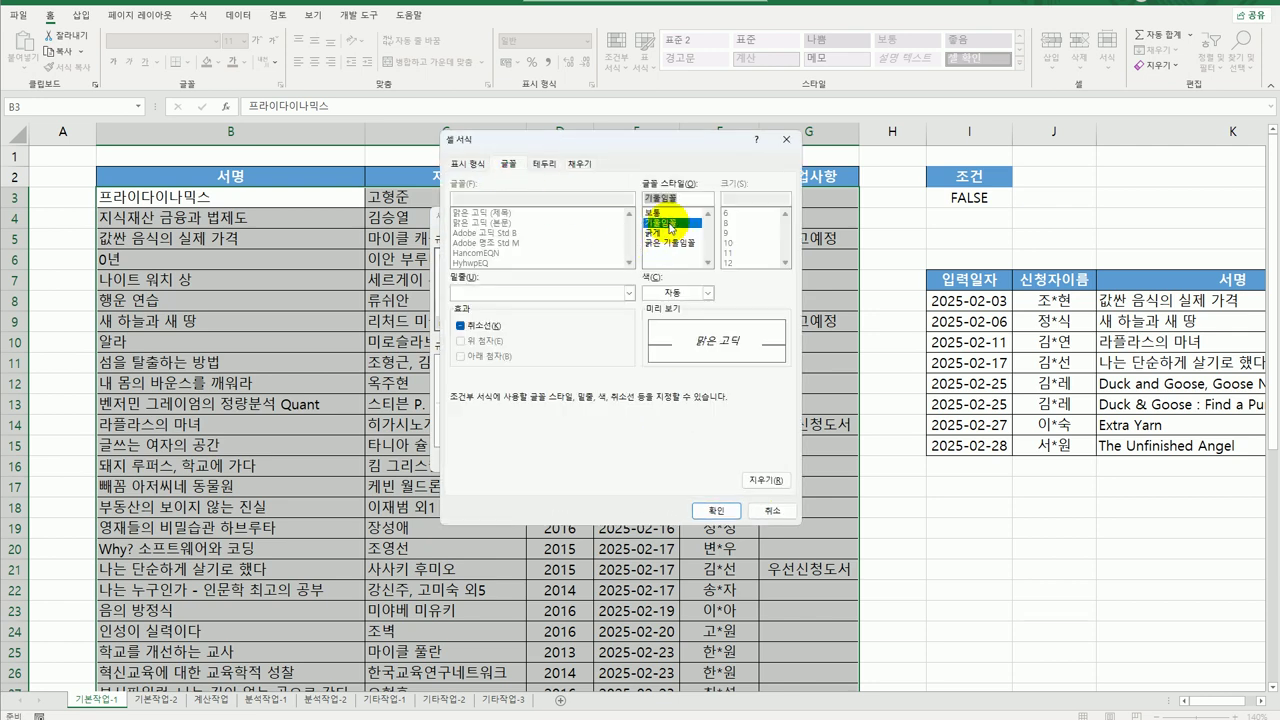
pyautogui.click(580, 164)
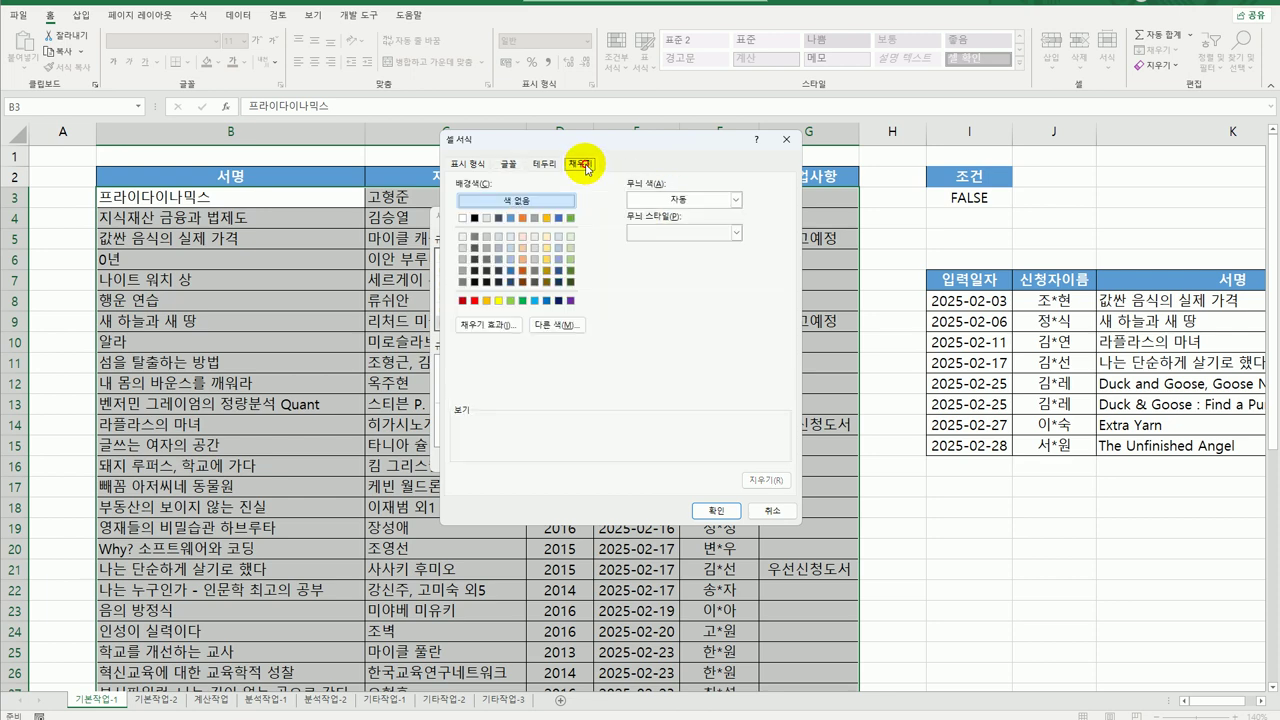
pyautogui.click(499, 301)
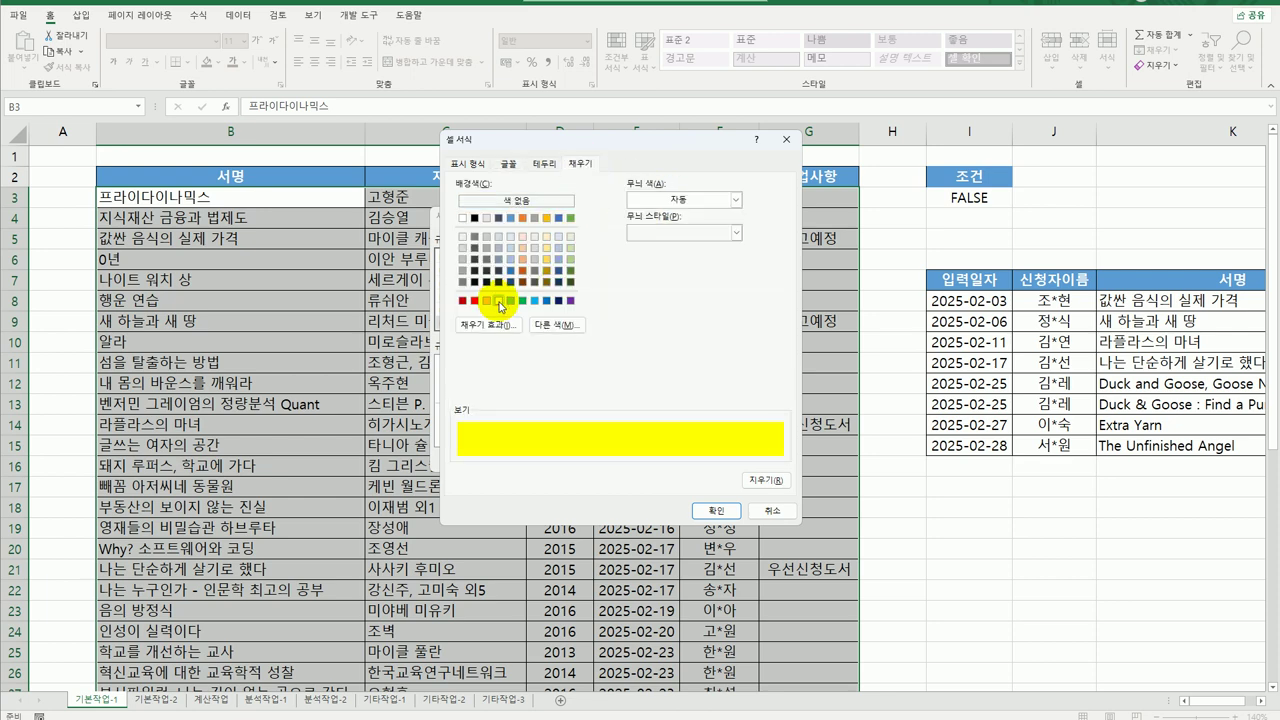
pyautogui.click(716, 510)
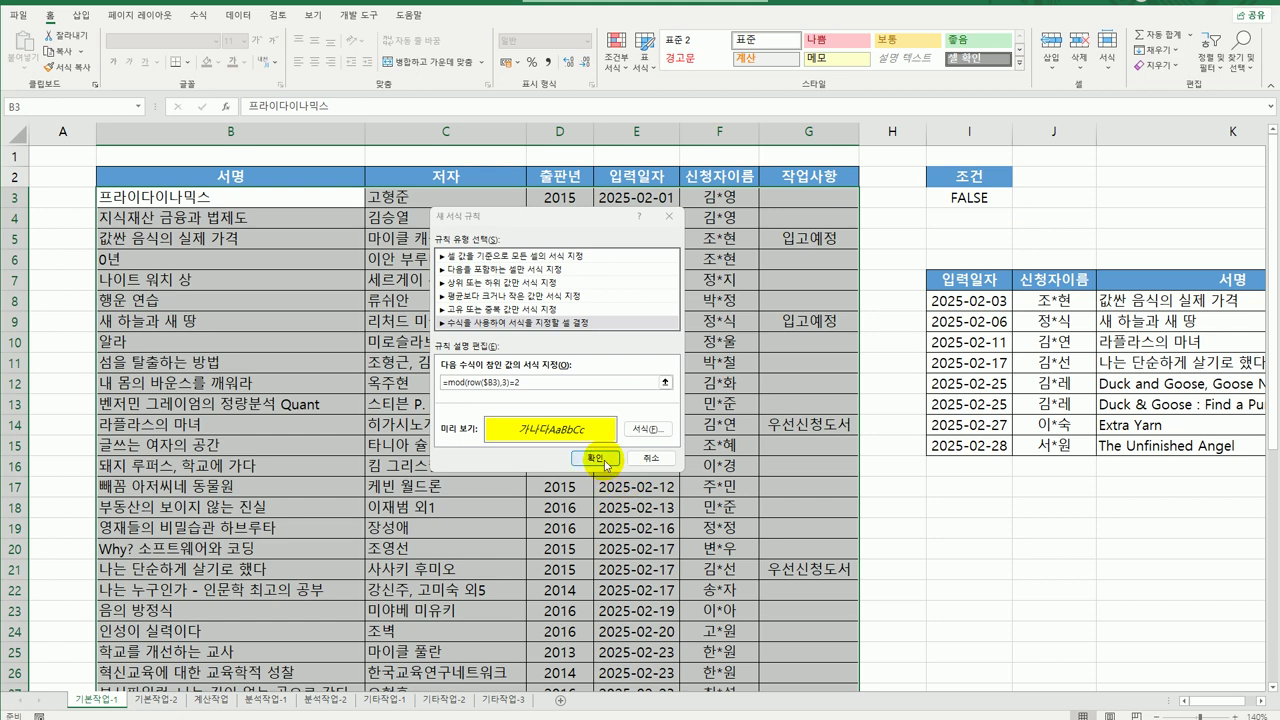
pyautogui.click(598, 458)
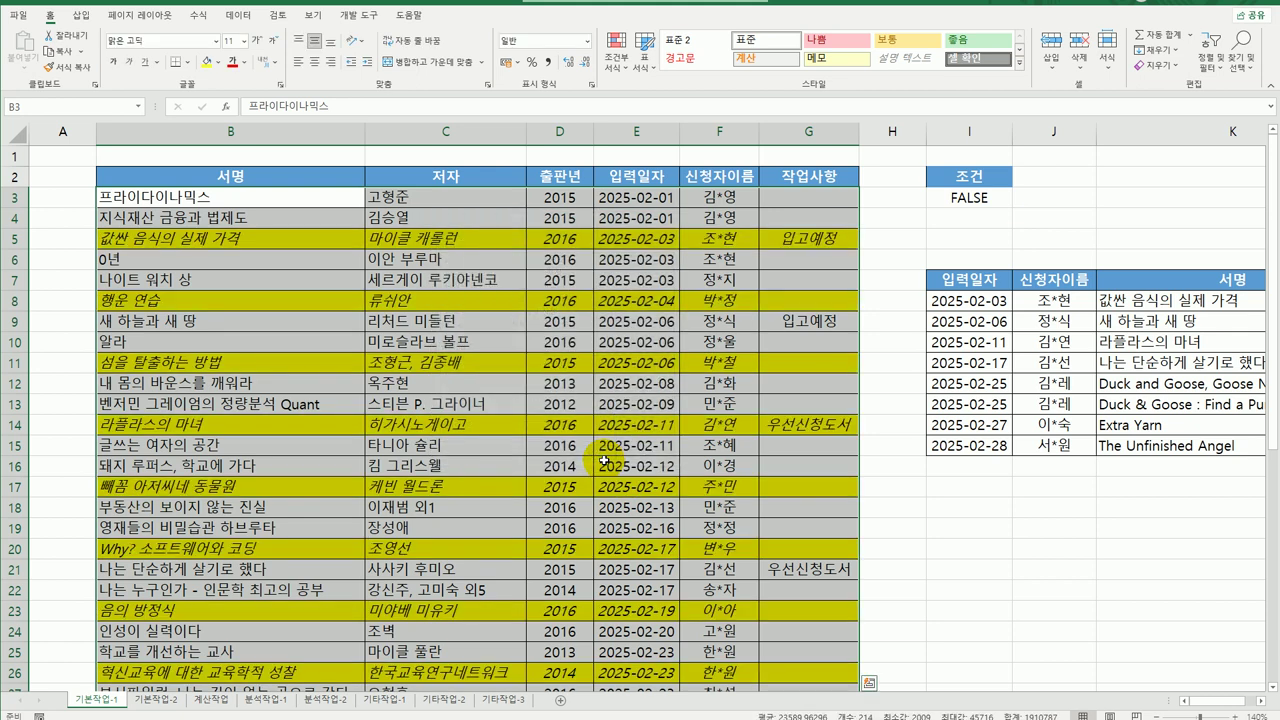
# Check that rows 5, 8, 11 and 14 of the table are highlighted yellow.
pyautogui.click(273, 200)
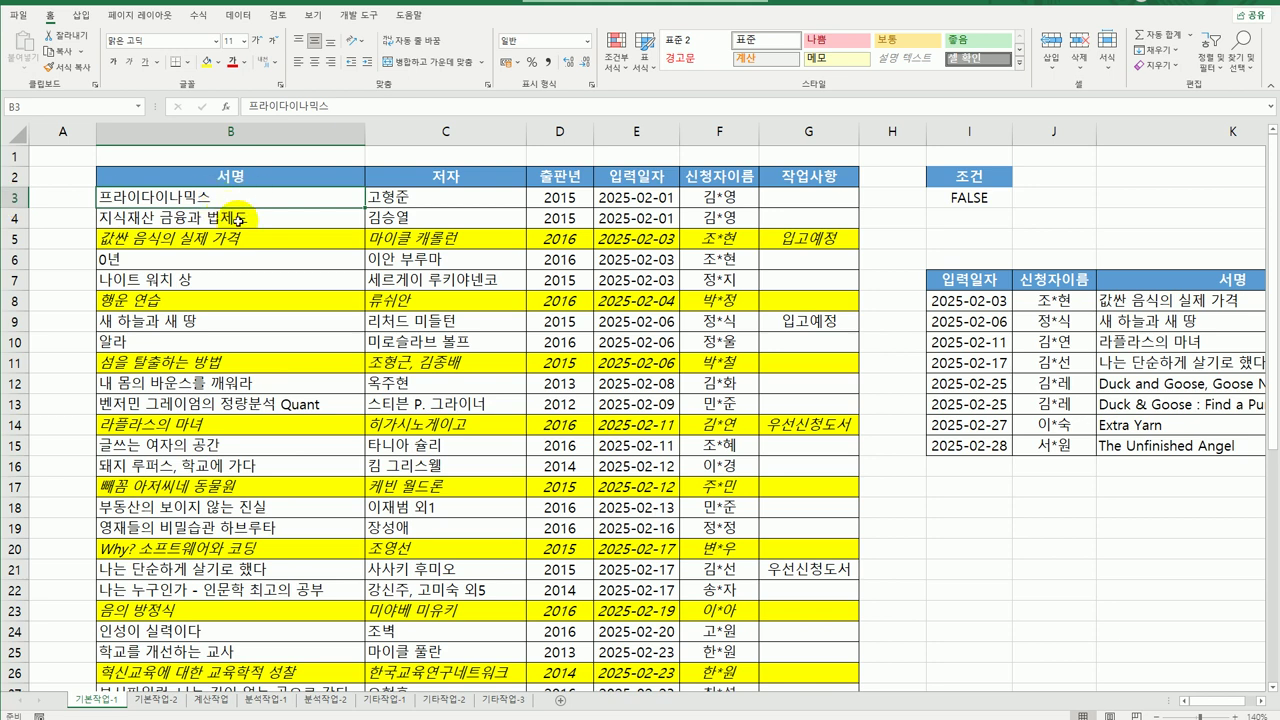
pyautogui.click(231, 218)
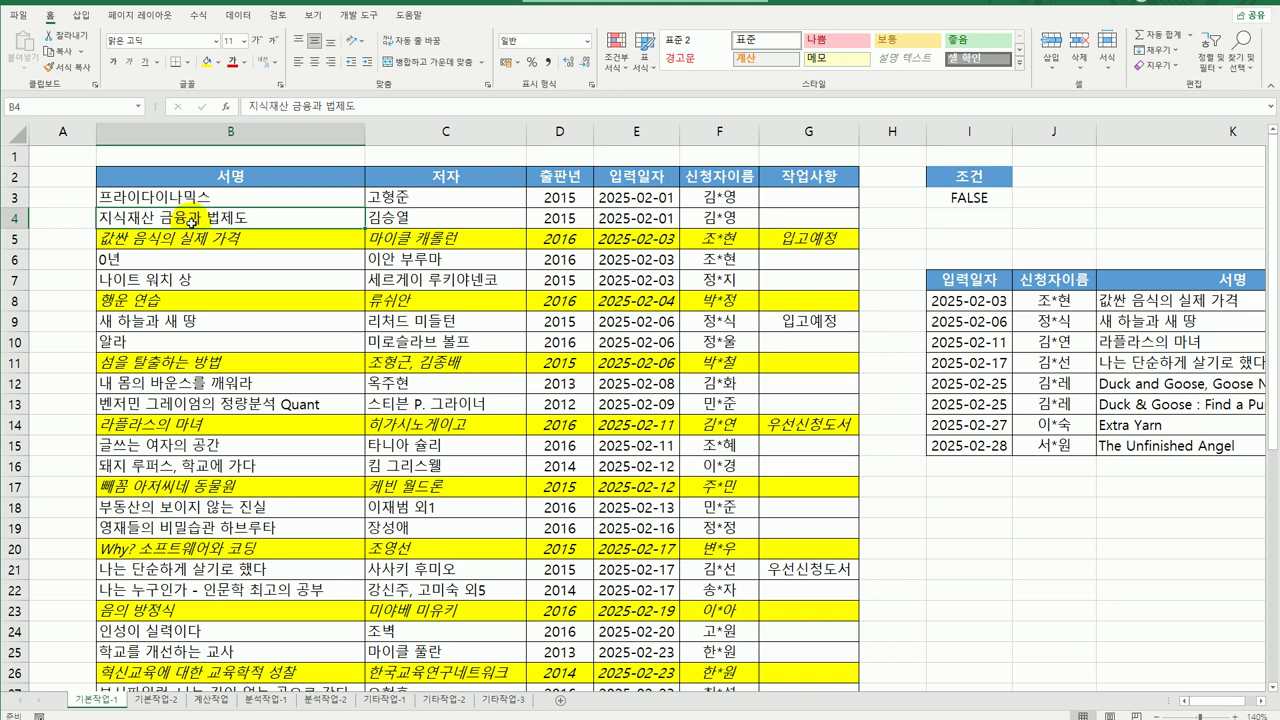
pyautogui.click(205, 240)
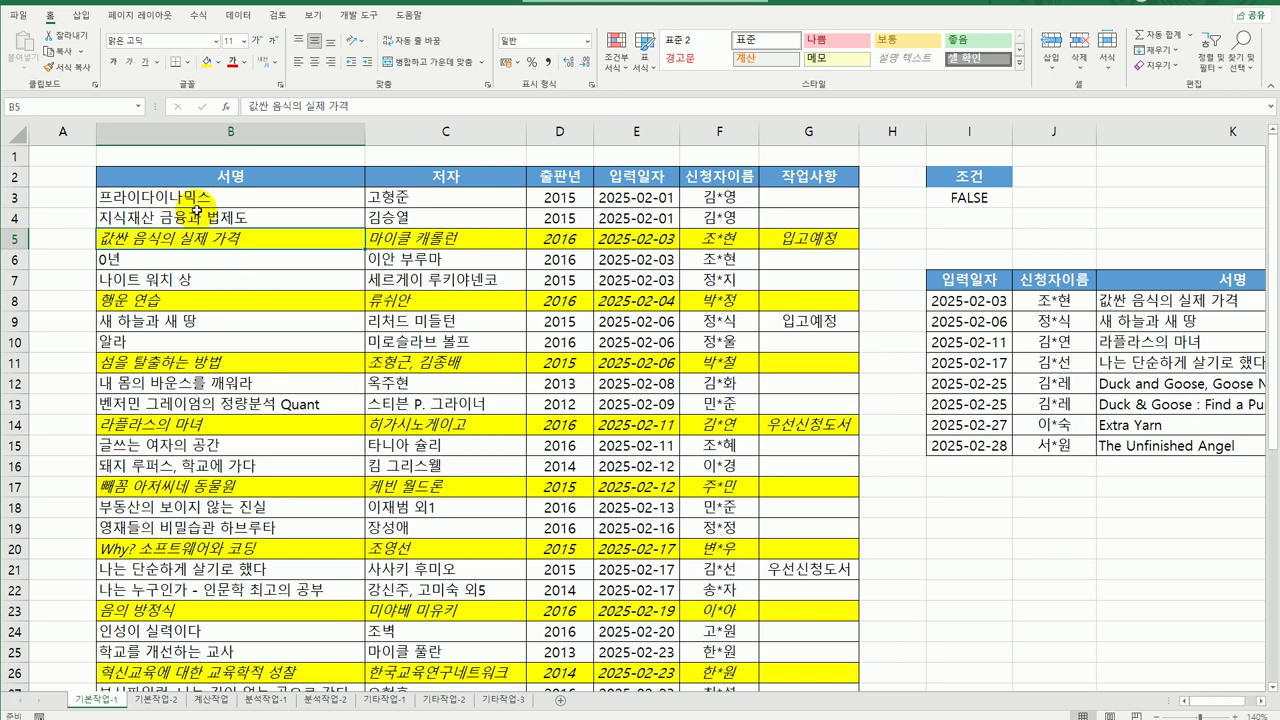
pyautogui.click(200, 303)
pyautogui.click(205, 362)
pyautogui.click(205, 422)
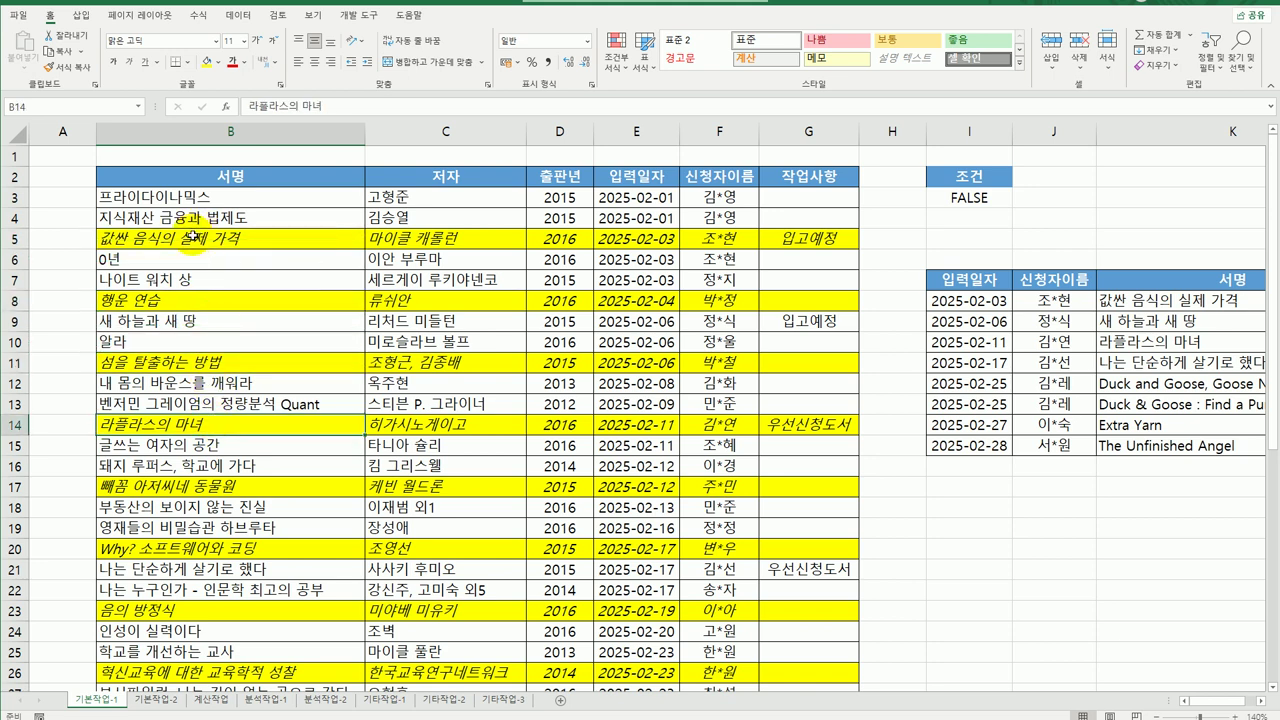
pyautogui.moveTo(190, 236); pyautogui.dragTo(805, 238)
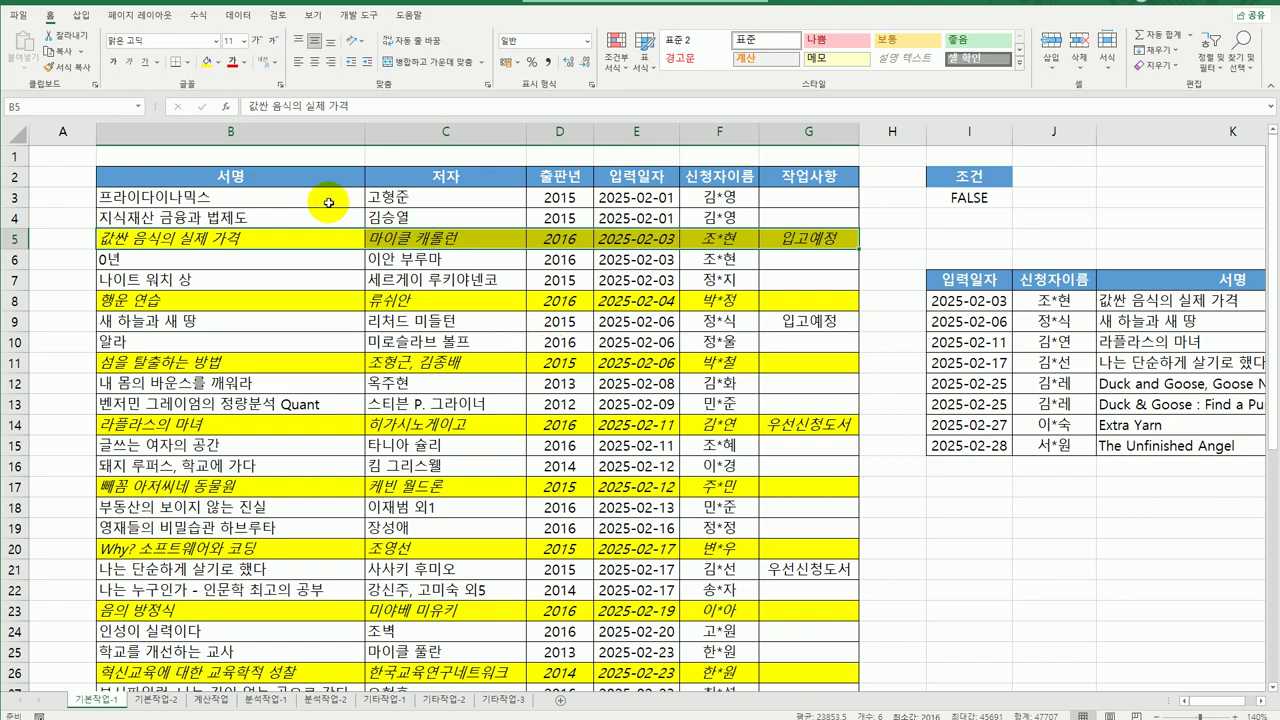
# Reselect B3:G43 and open the Conditional Formatting Rules Manager.
pyautogui.moveTo(328, 200); pyautogui.dragTo(808, 646)
pyautogui.scroll(6, 537, 272)
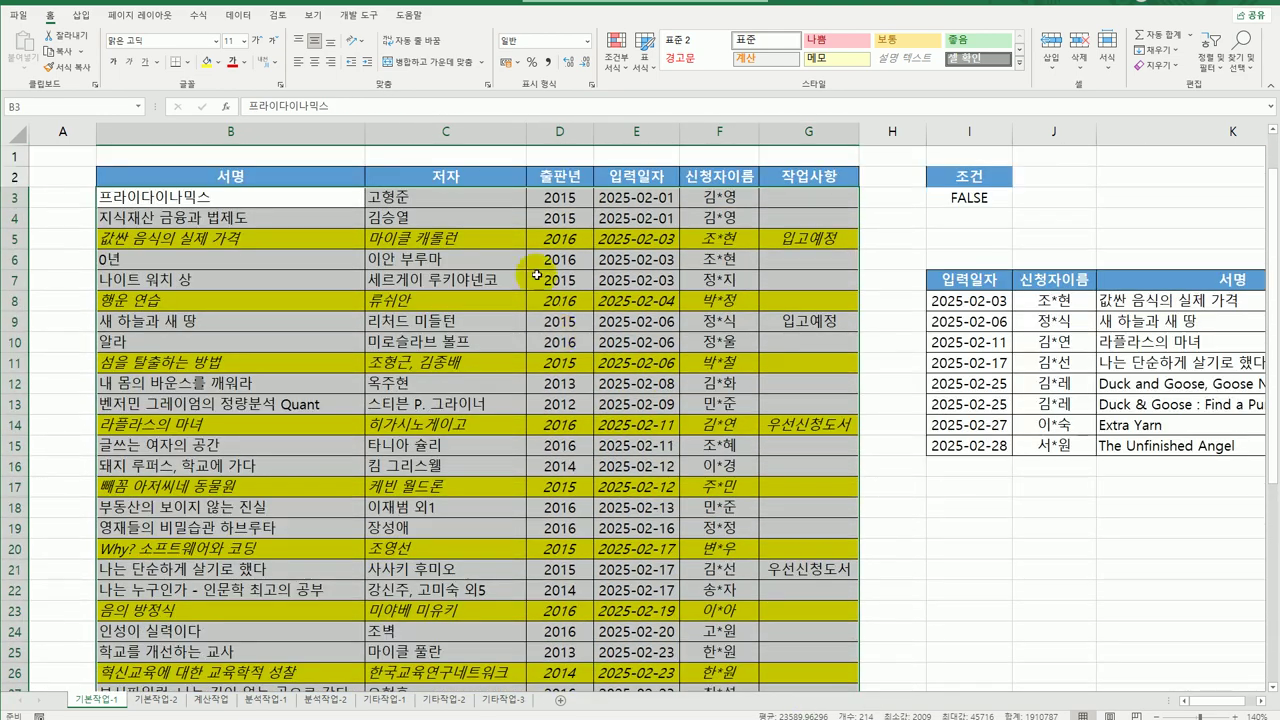
pyautogui.click(612, 52)
pyautogui.click(652, 287)
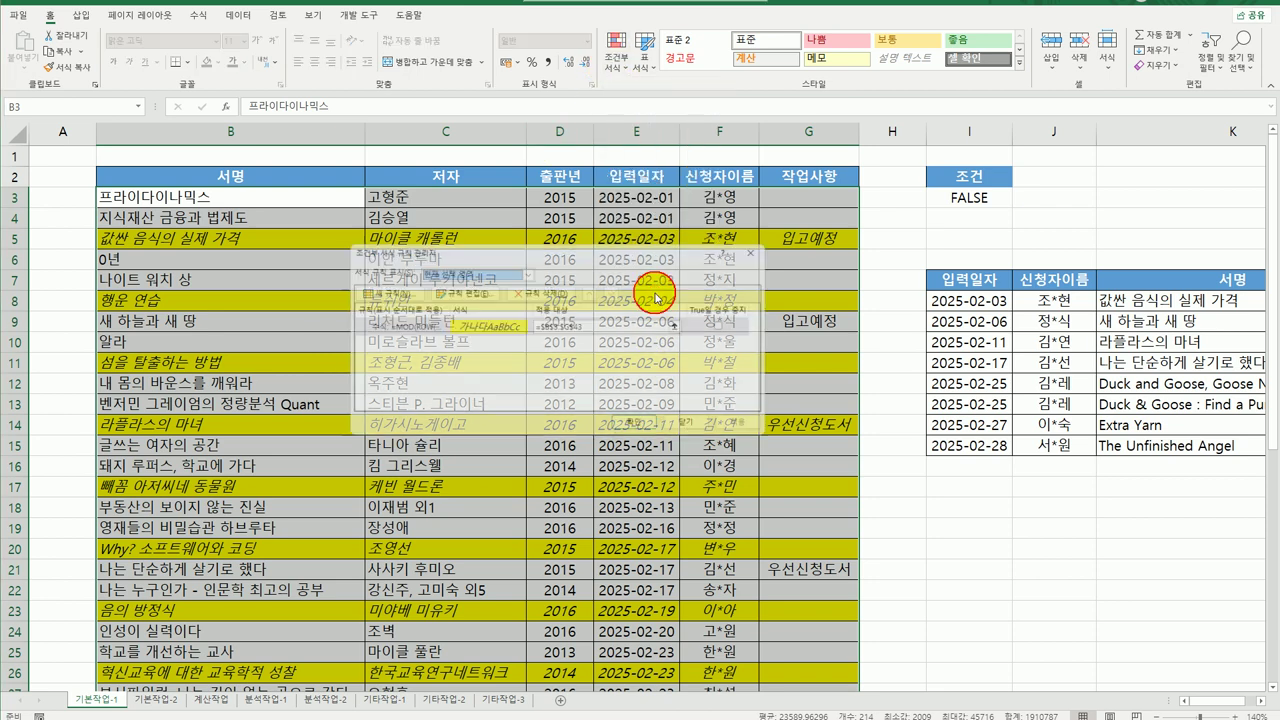
# Open the =MOD(ROW($B3),3)=2 rule in Edit Formatting Rule to review its formula and format.
pyautogui.click(444, 327)
pyautogui.click(458, 289)
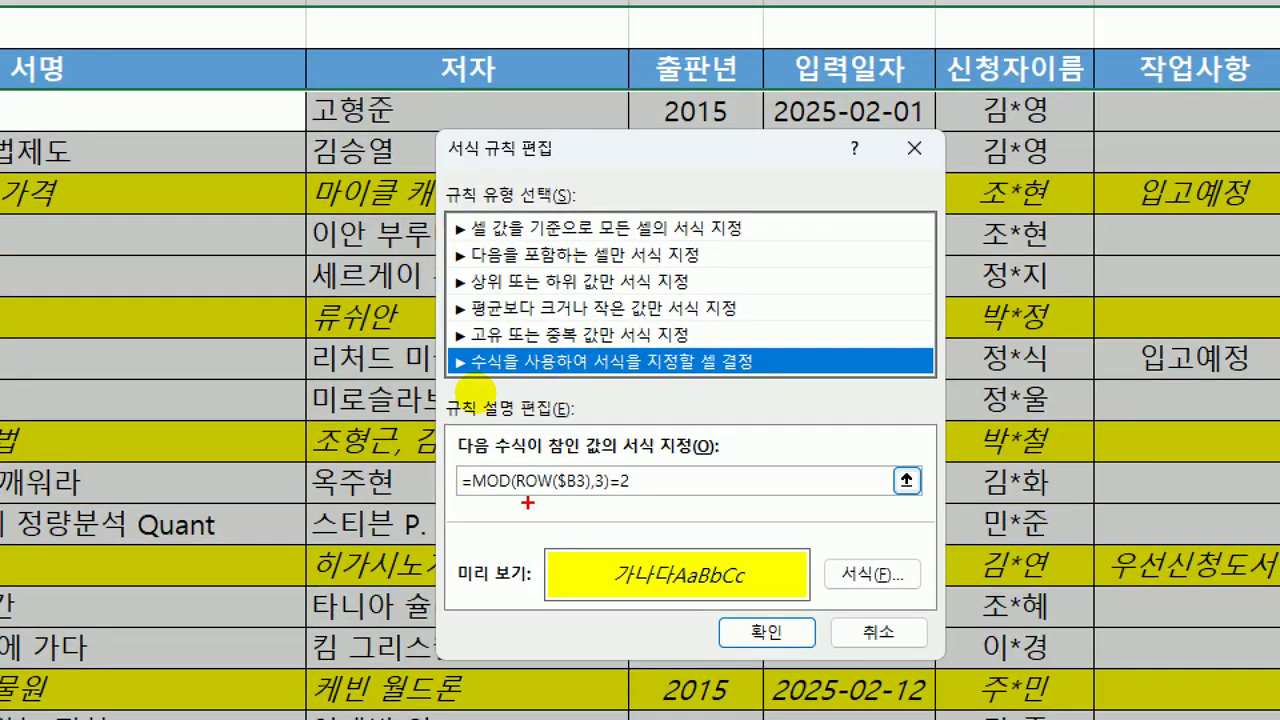
pyautogui.moveTo(519, 492)
pyautogui.mouseDown()
pyautogui.moveTo(583, 490)
pyautogui.moveTo(564, 570)
pyautogui.moveTo(600, 572)
pyautogui.mouseUp()
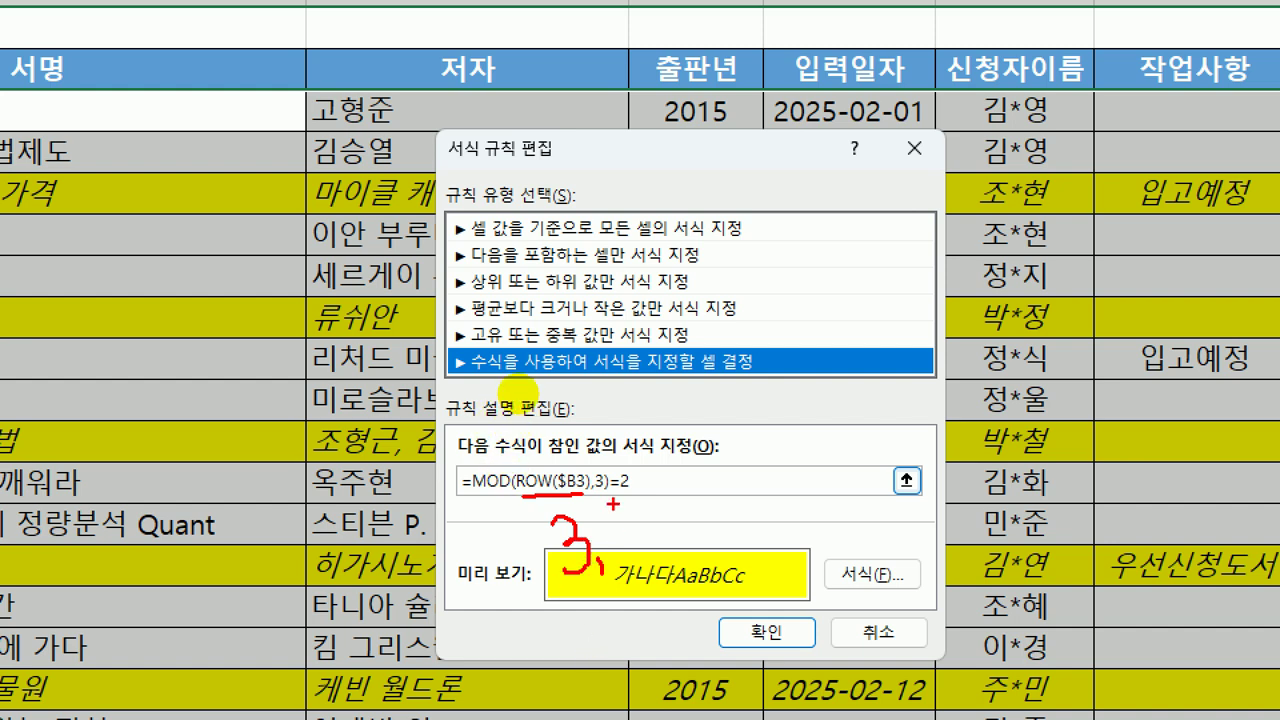
pyautogui.moveTo(615, 522)
pyautogui.mouseDown()
pyautogui.moveTo(639, 521)
pyautogui.moveTo(648, 542)
pyautogui.moveTo(618, 566)
pyautogui.mouseUp()
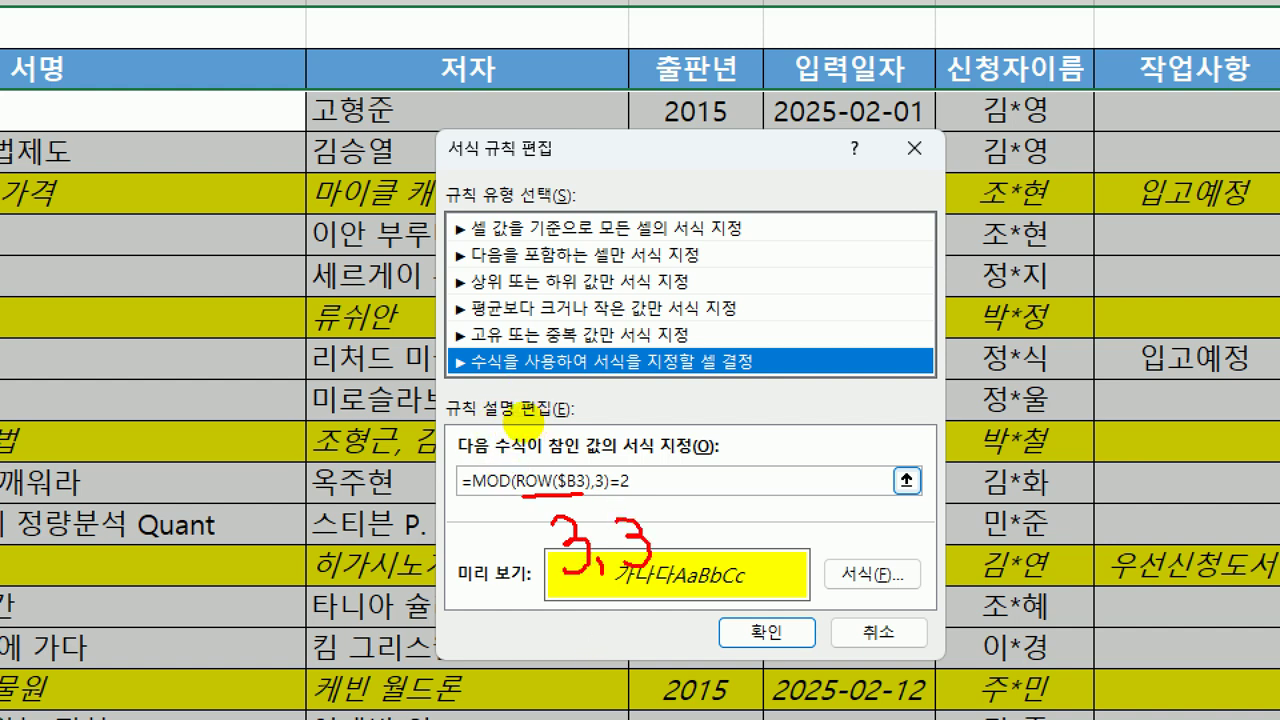
pyautogui.moveTo(470, 494); pyautogui.dragTo(540, 549)
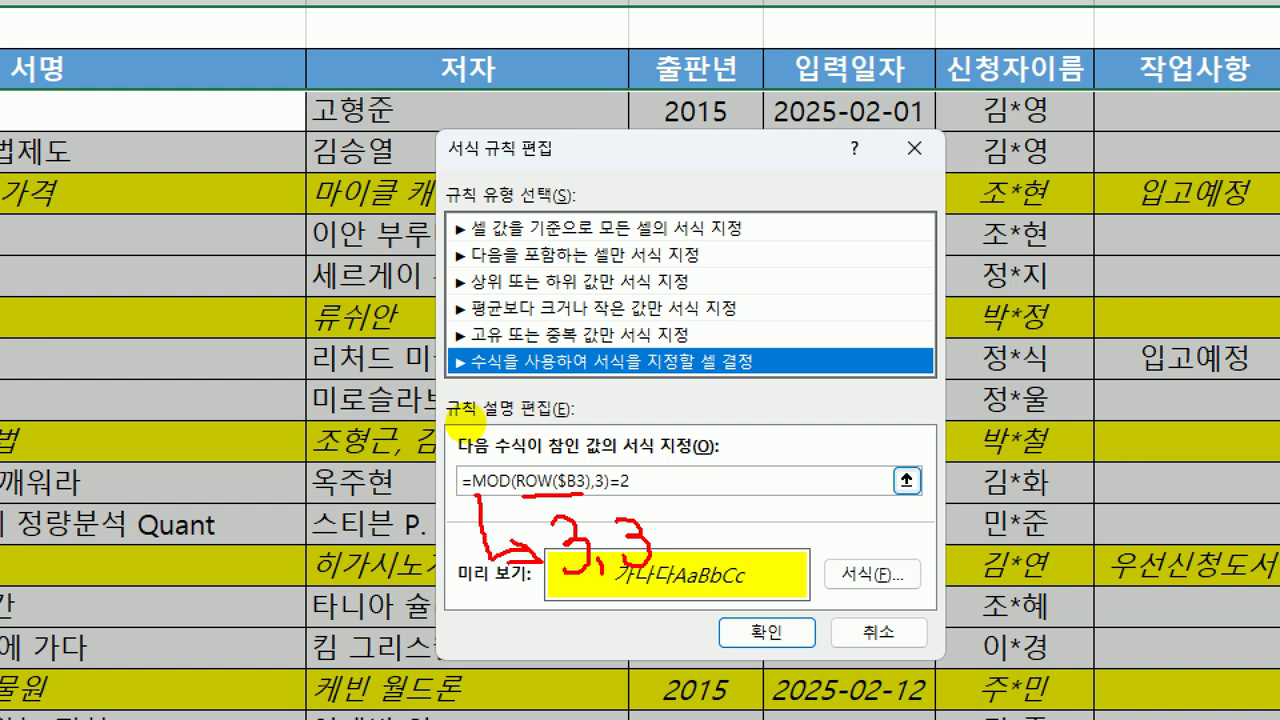
pyautogui.moveTo(680, 544)
pyautogui.mouseDown()
pyautogui.moveTo(697, 543)
pyautogui.moveTo(698, 562)
pyautogui.mouseUp()
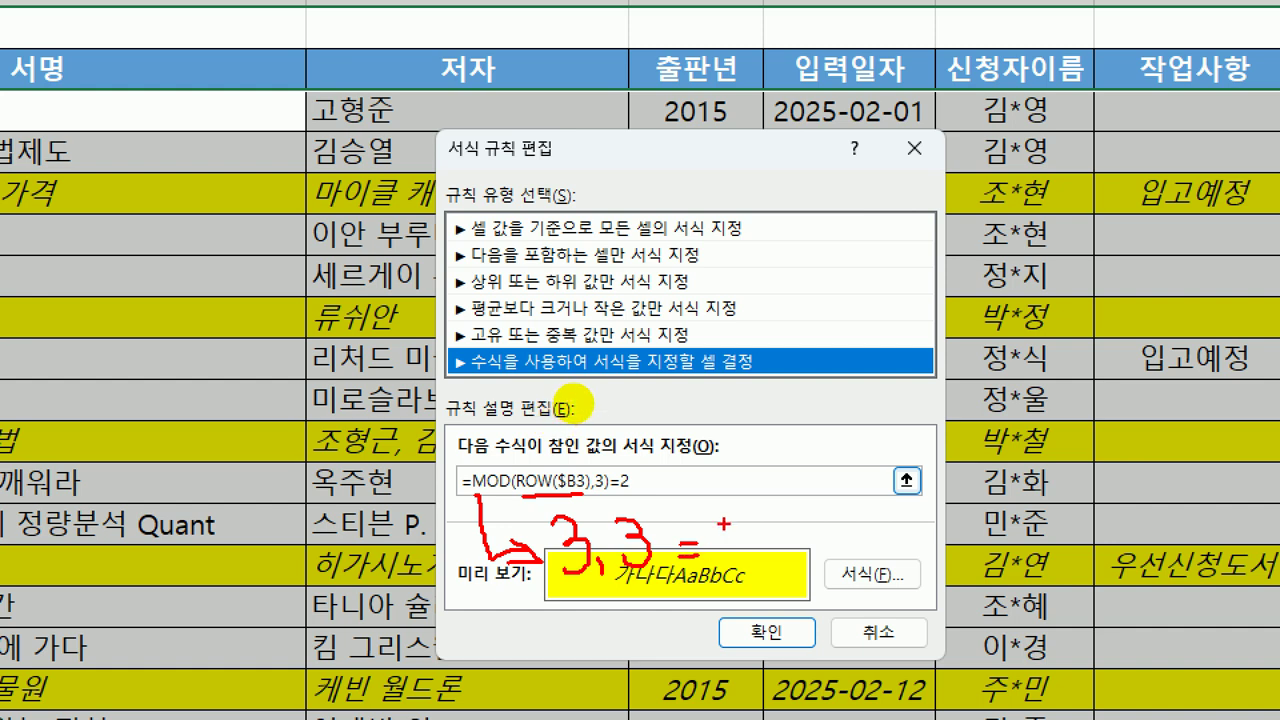
pyautogui.moveTo(728, 522)
pyautogui.mouseDown()
pyautogui.moveTo(712, 562)
pyautogui.moveTo(730, 522)
pyautogui.mouseUp()
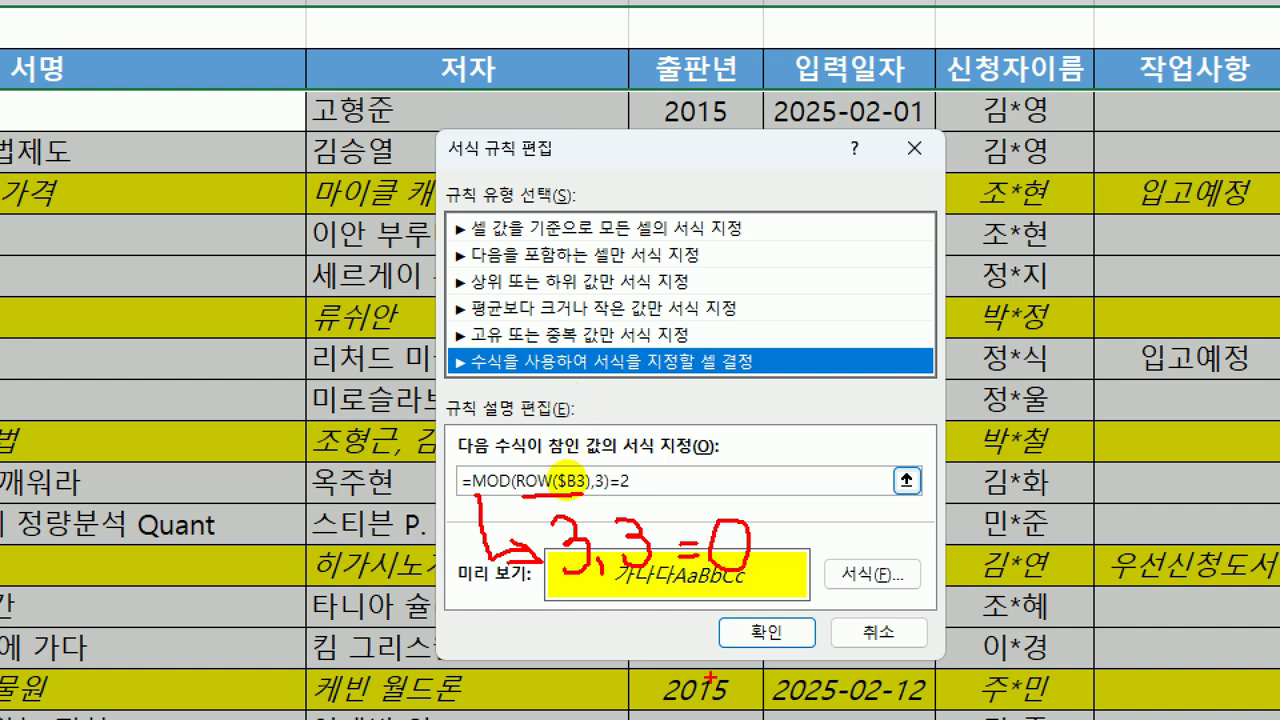
pyautogui.moveTo(515, 491); pyautogui.dragTo(560, 491)
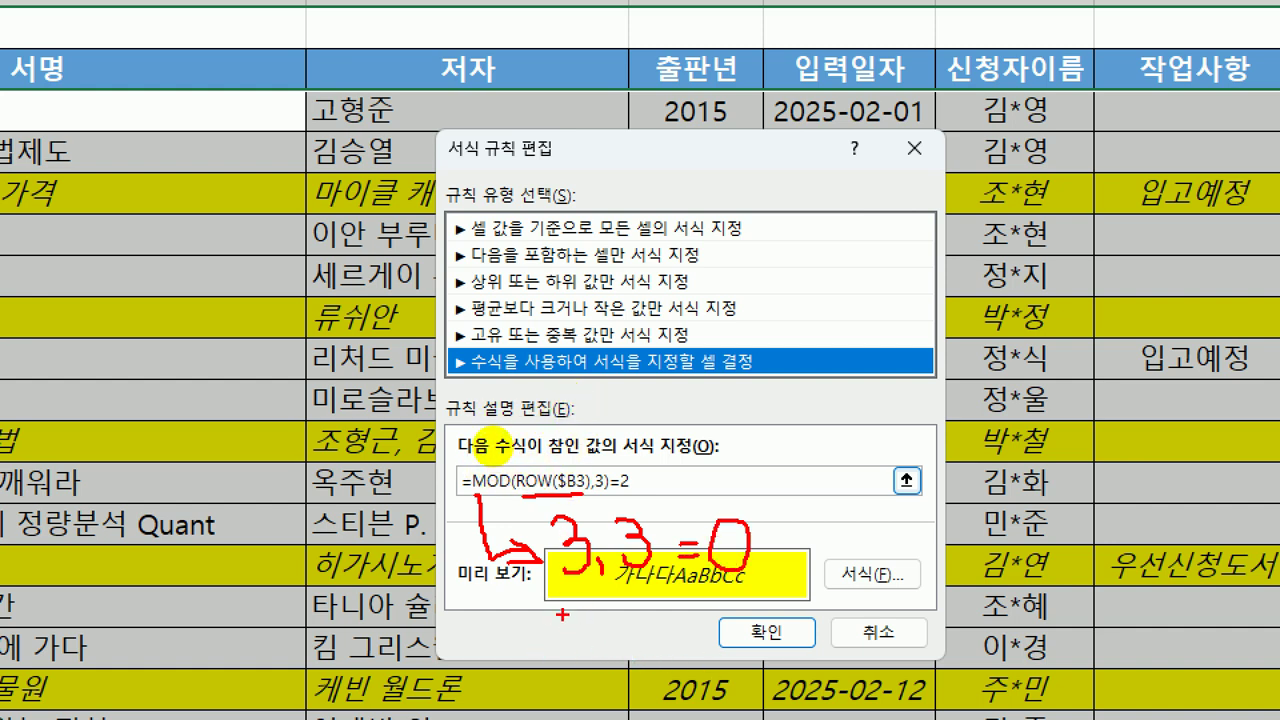
pyautogui.moveTo(566, 598)
pyautogui.mouseDown()
pyautogui.moveTo(606, 645)
pyautogui.moveTo(588, 600)
pyautogui.moveTo(590, 645)
pyautogui.moveTo(612, 662)
pyautogui.mouseUp()
pyautogui.moveTo(630, 610)
pyautogui.mouseDown()
pyautogui.moveTo(650, 626)
pyautogui.moveTo(636, 648)
pyautogui.moveTo(716, 622)
pyautogui.moveTo(718, 638)
pyautogui.mouseUp()
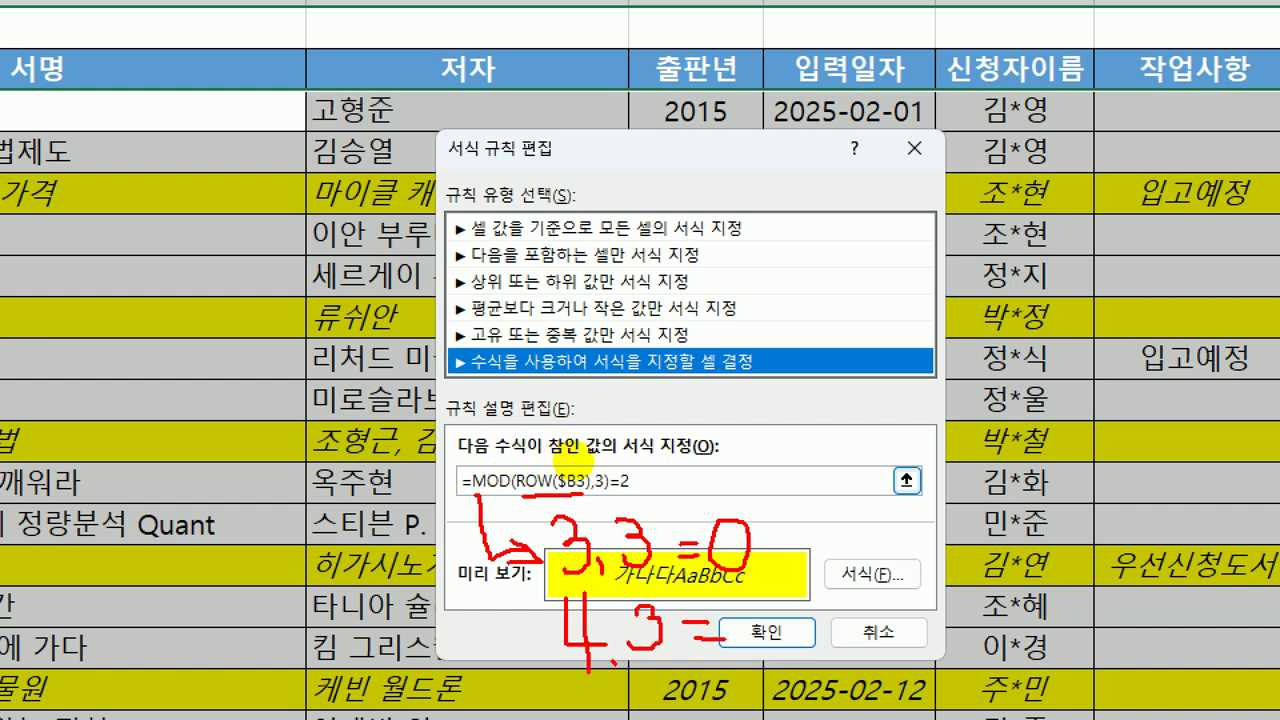
pyautogui.moveTo(752, 598); pyautogui.dragTo(742, 642)
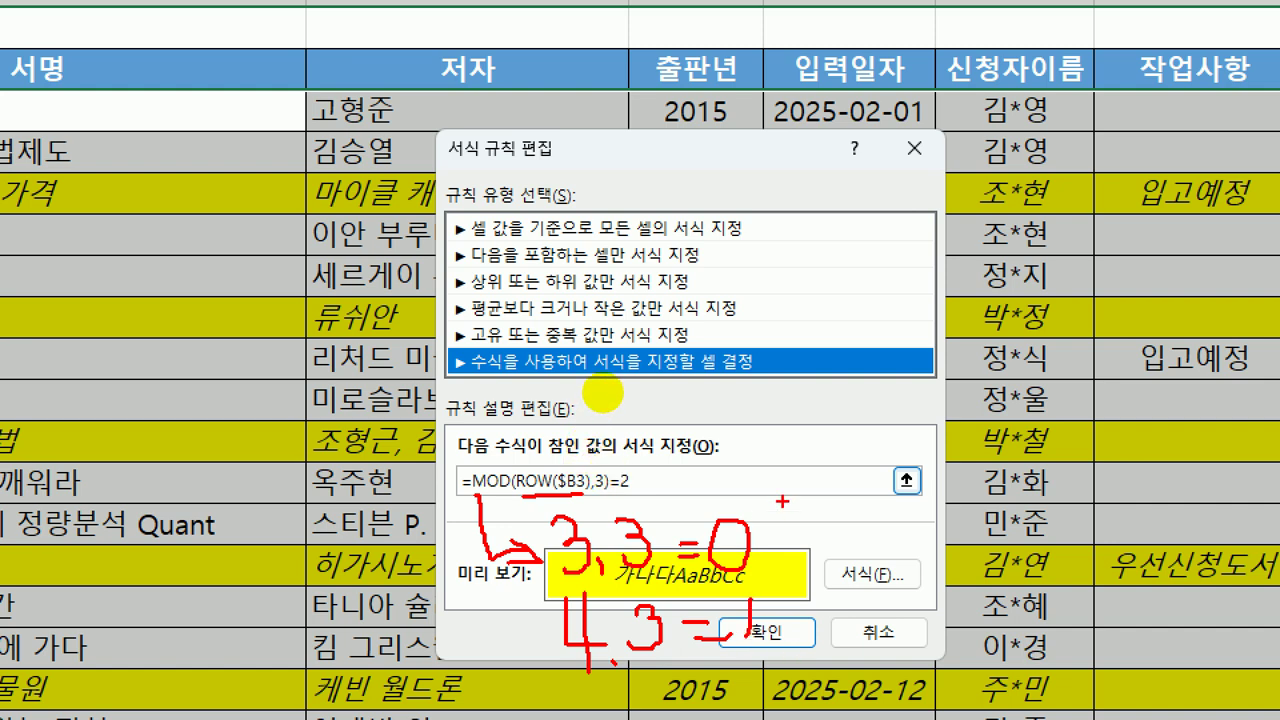
pyautogui.moveTo(760, 465); pyautogui.dragTo(770, 512)
pyautogui.moveTo(785, 590)
pyautogui.mouseDown()
pyautogui.moveTo(776, 626)
pyautogui.moveTo(796, 580)
pyautogui.mouseUp()
pyautogui.moveTo(798, 656)
pyautogui.mouseDown()
pyautogui.moveTo(722, 688)
pyautogui.moveTo(756, 704)
pyautogui.moveTo(838, 645)
pyautogui.mouseUp()
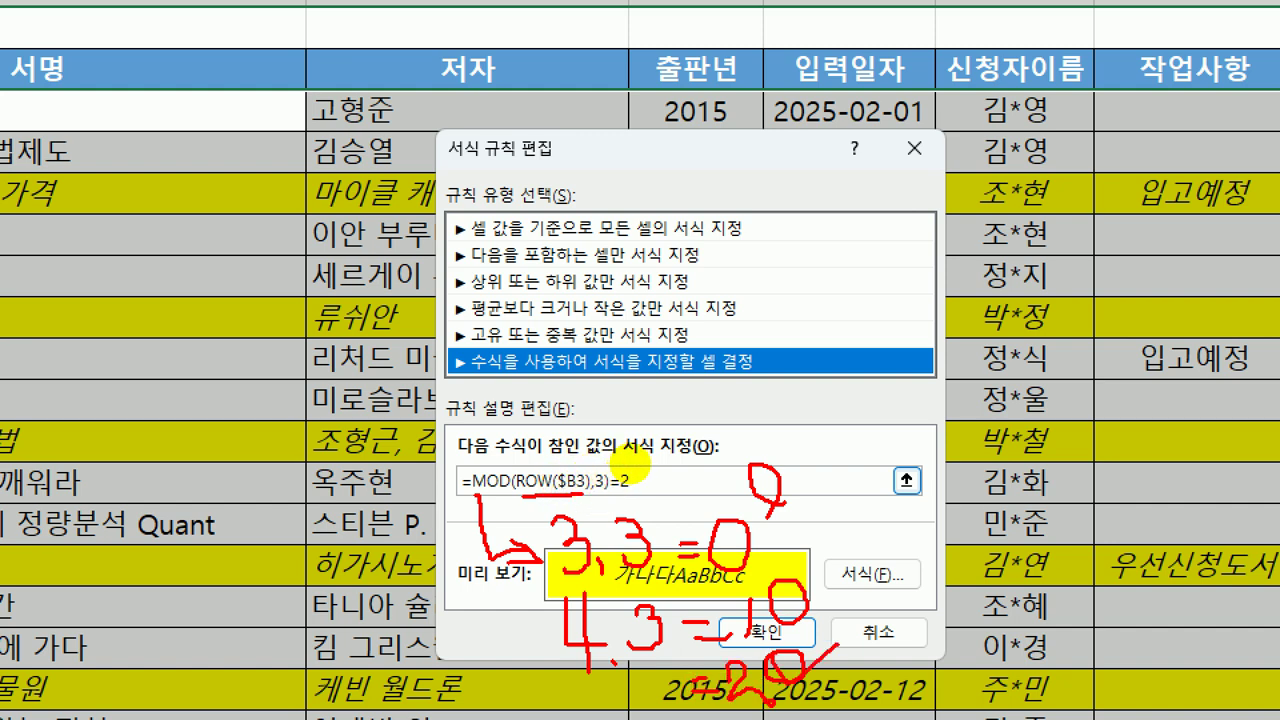
pyautogui.moveTo(636, 492); pyautogui.dragTo(632, 468)
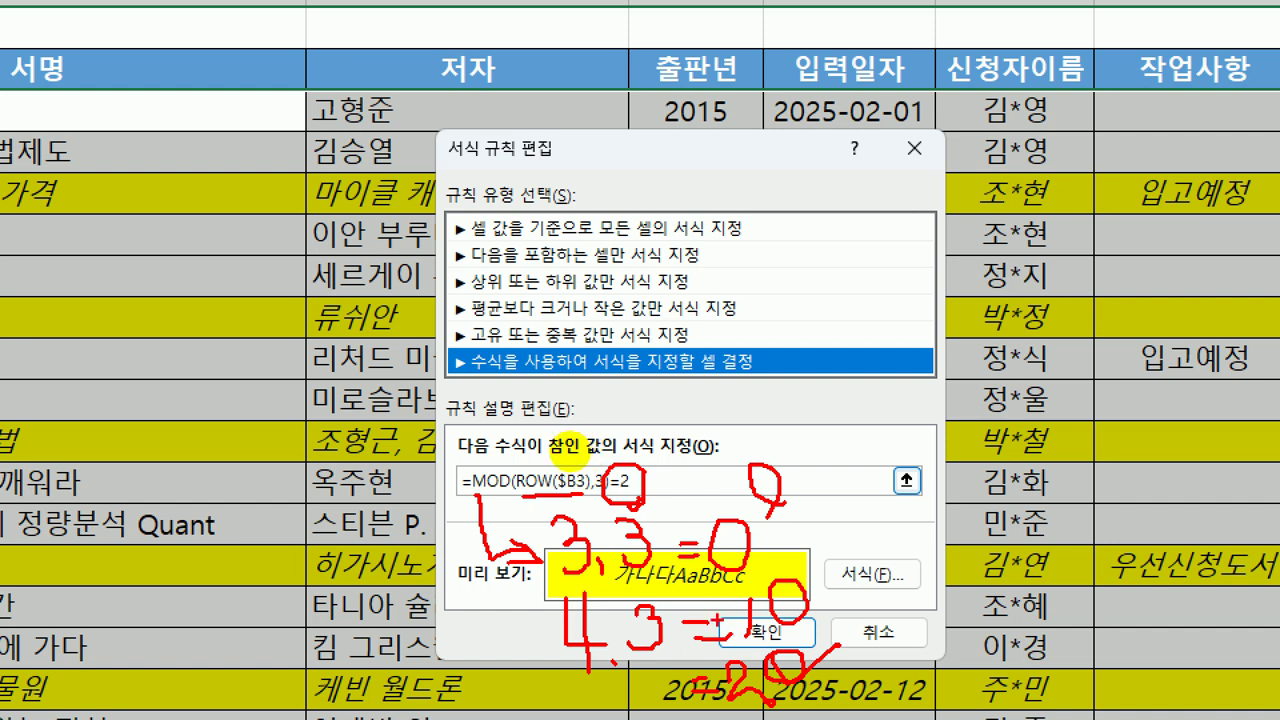
pyautogui.moveTo(531, 486)
pyautogui.mouseDown()
pyautogui.moveTo(551, 487)
pyautogui.moveTo(510, 483)
pyautogui.moveTo(521, 505)
pyautogui.moveTo(538, 505)
pyautogui.mouseUp()
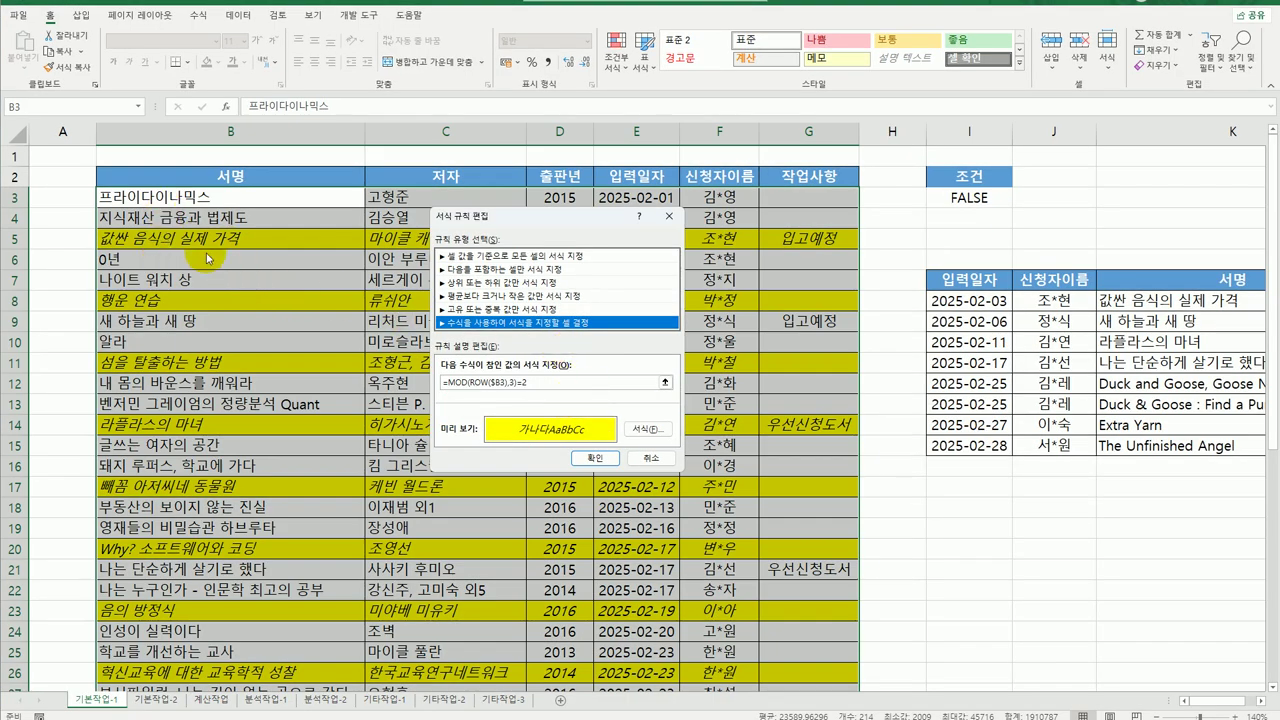
# Close the rule dialogs without changes and go to the 기본작업-2 sheet.
pyautogui.click(634, 464)
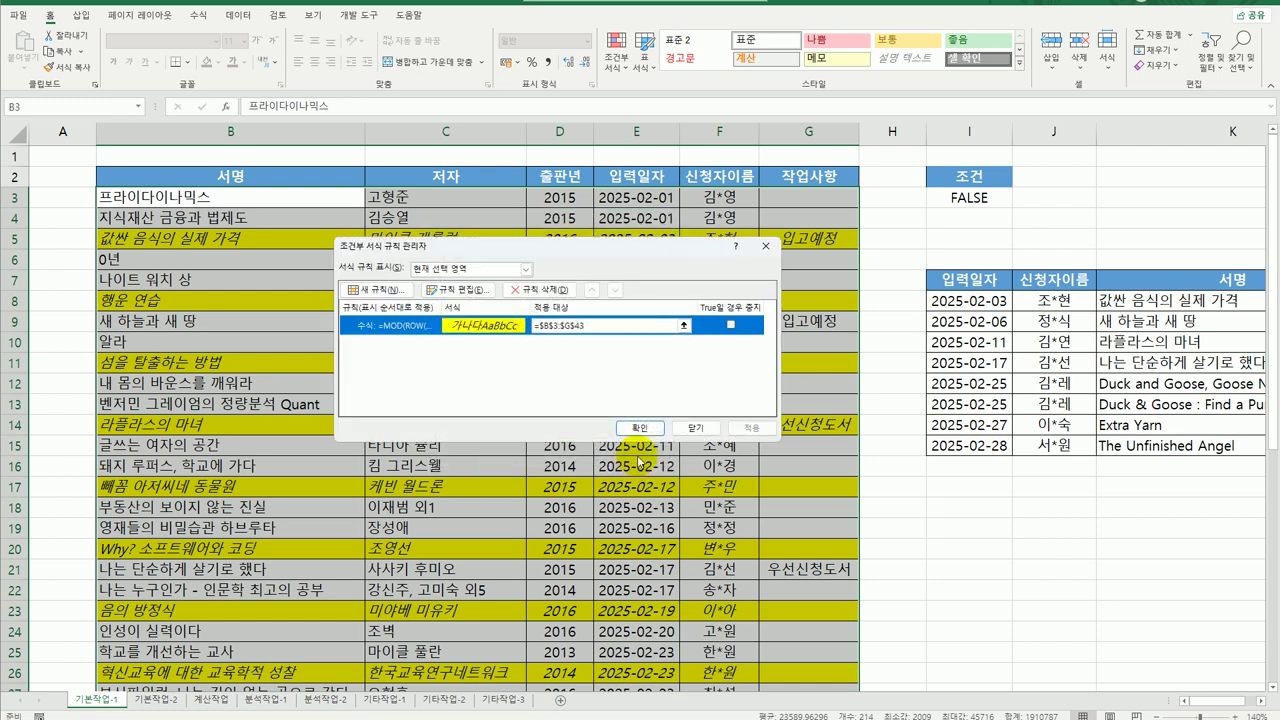
pyautogui.click(695, 428)
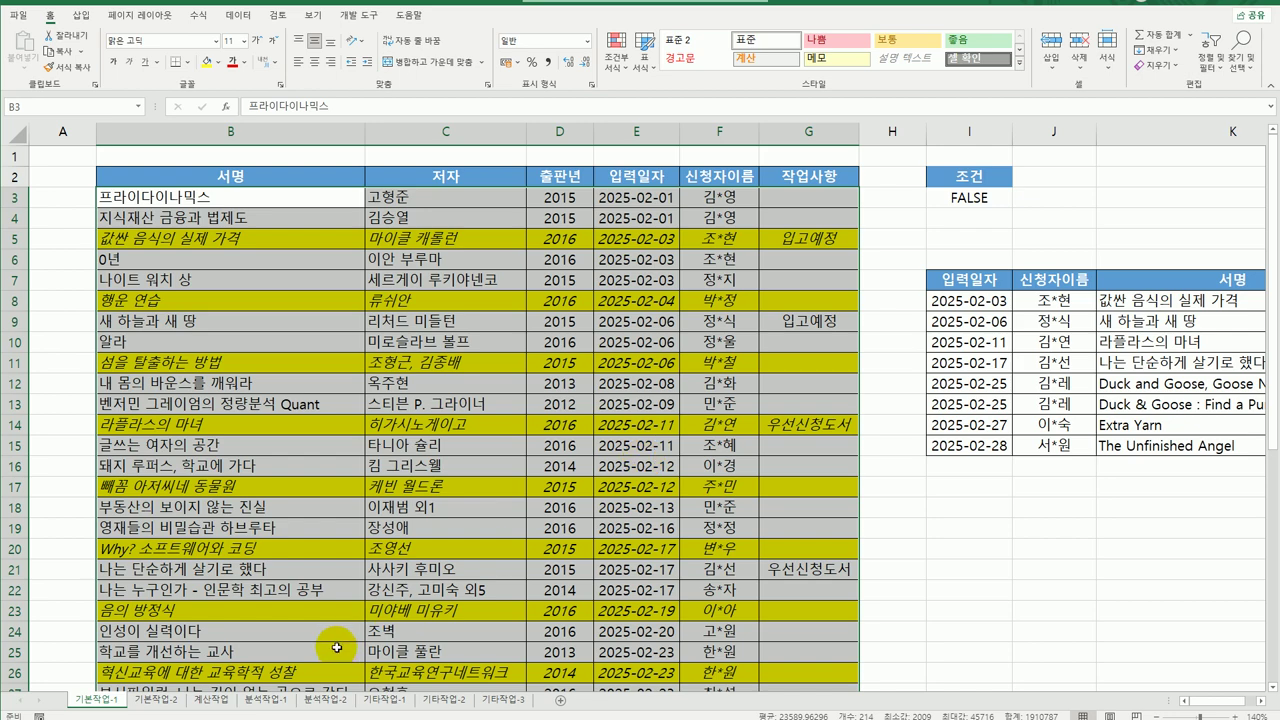
pyautogui.click(158, 700)
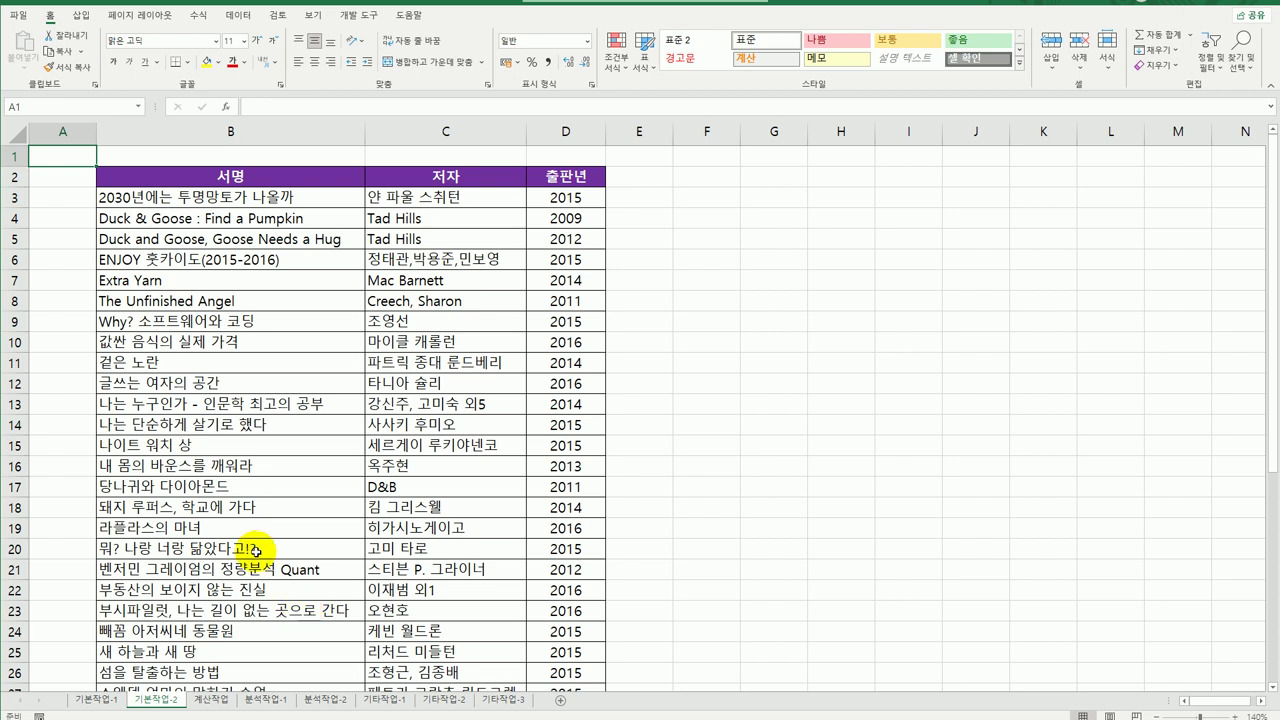
pyautogui.click(150, 22)
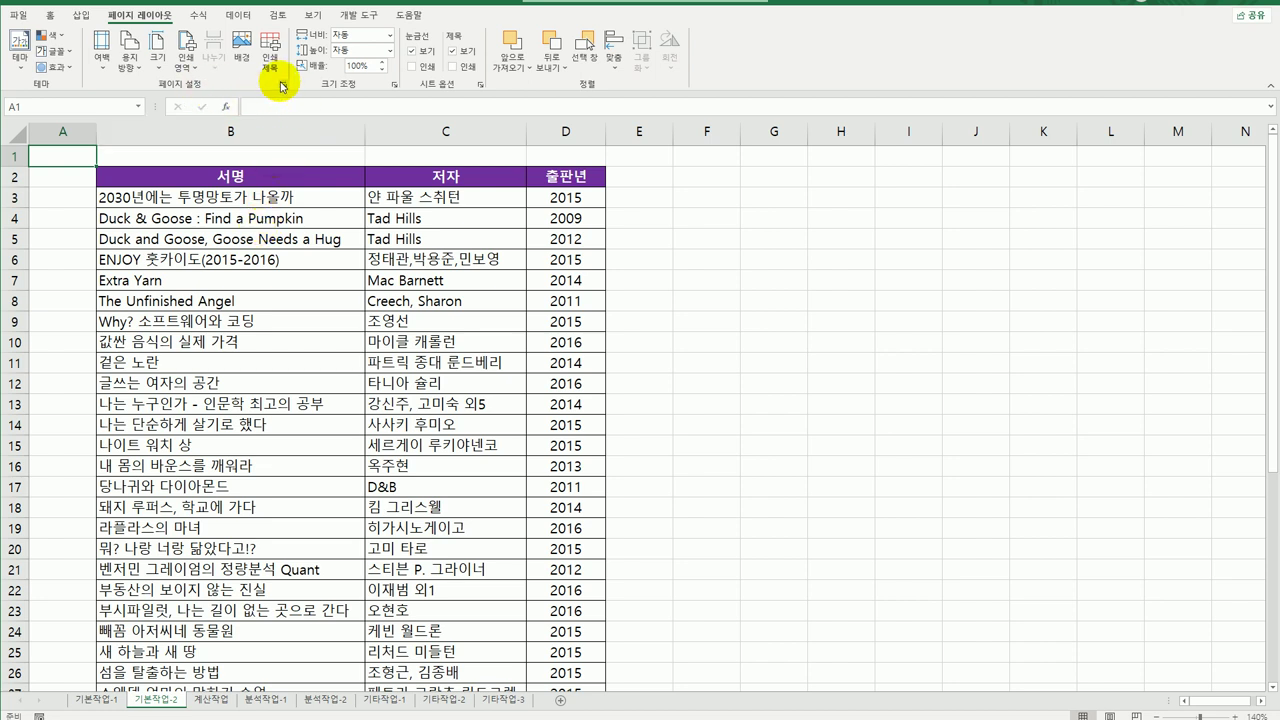
# In Page Setup Margins, tick centring on the page both horizontally and vertically.
pyautogui.click(283, 85)
pyautogui.click(449, 174)
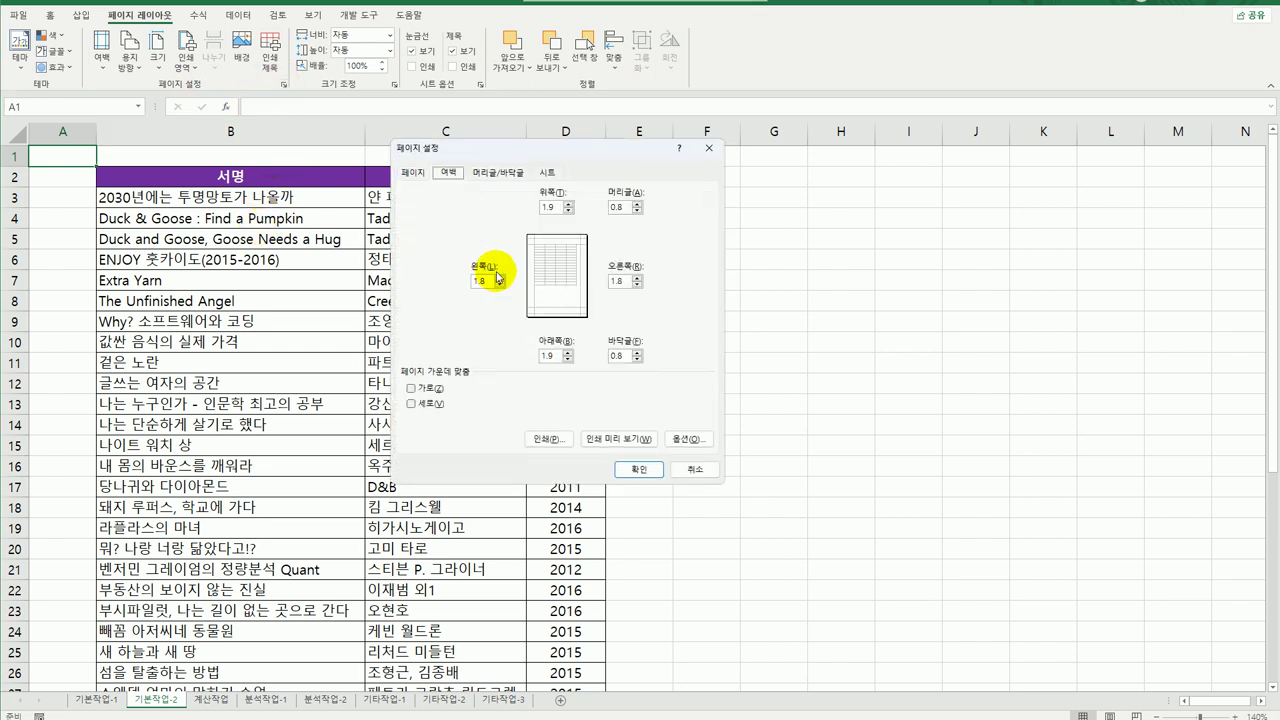
pyautogui.click(428, 391)
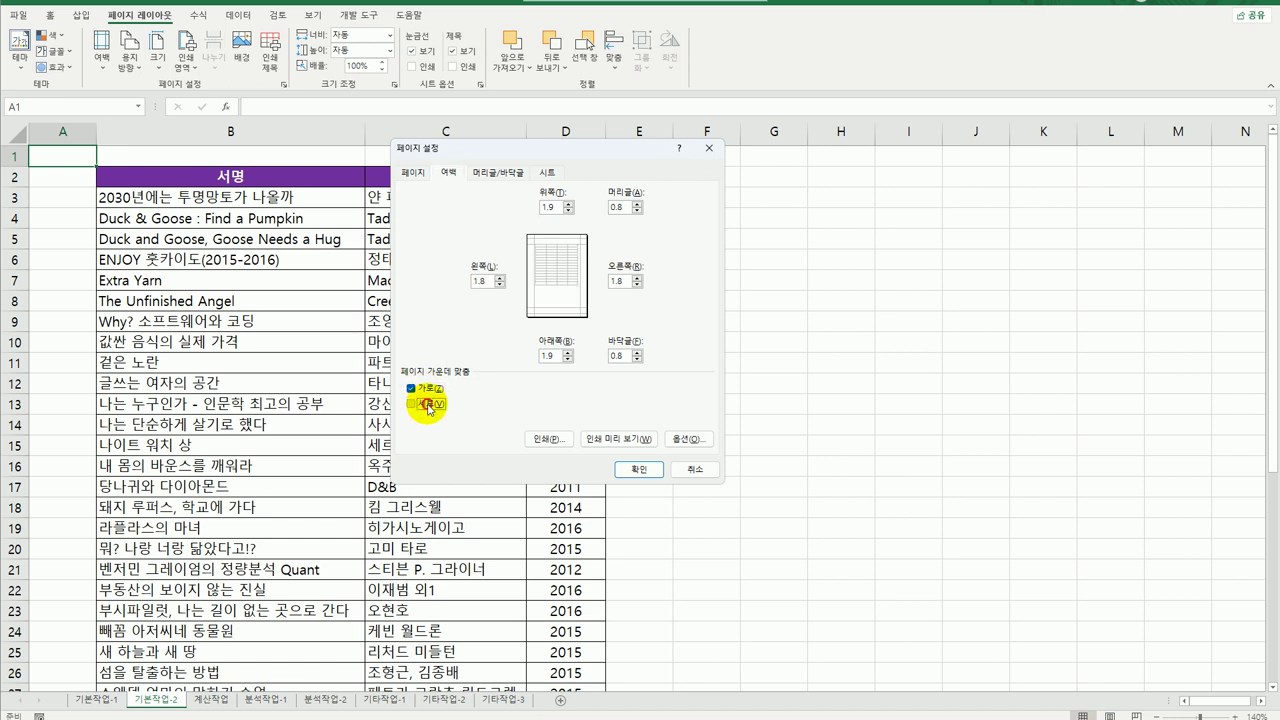
pyautogui.click(429, 405)
# Add a centre footer of page number, a slash and total pages, previewing as 1/1.
pyautogui.click(497, 172)
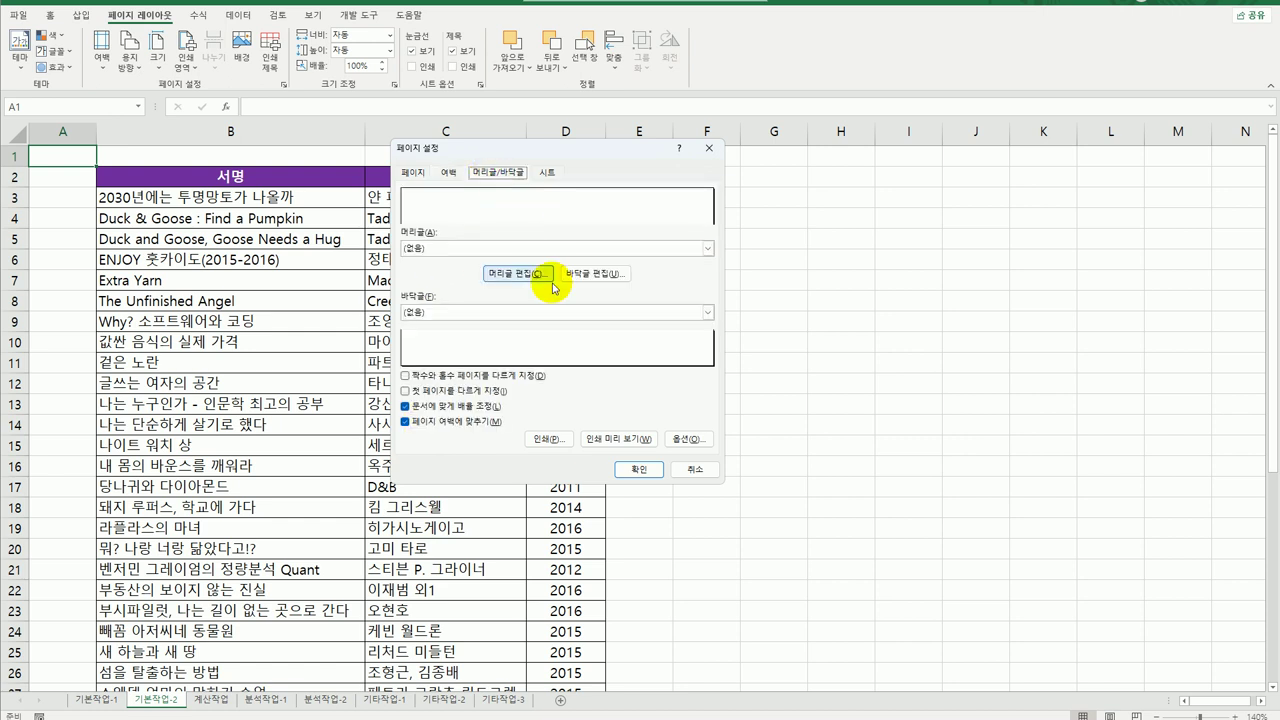
pyautogui.click(595, 279)
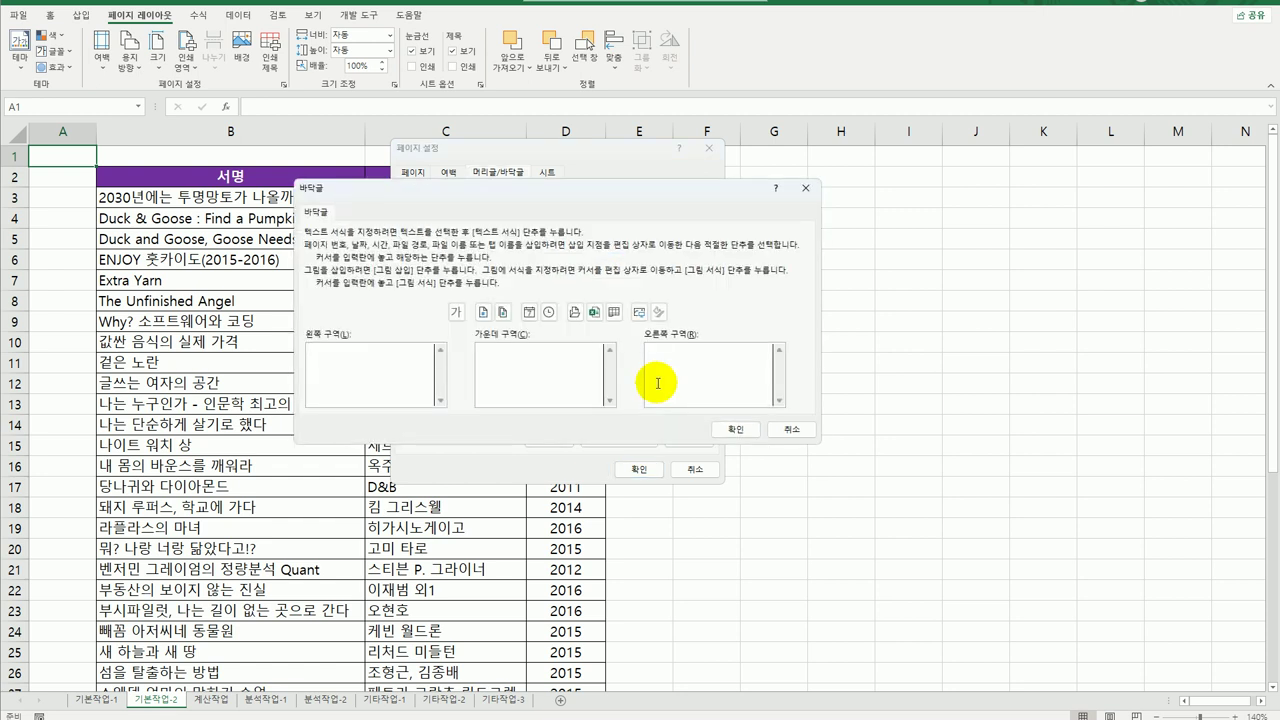
pyautogui.click(569, 365)
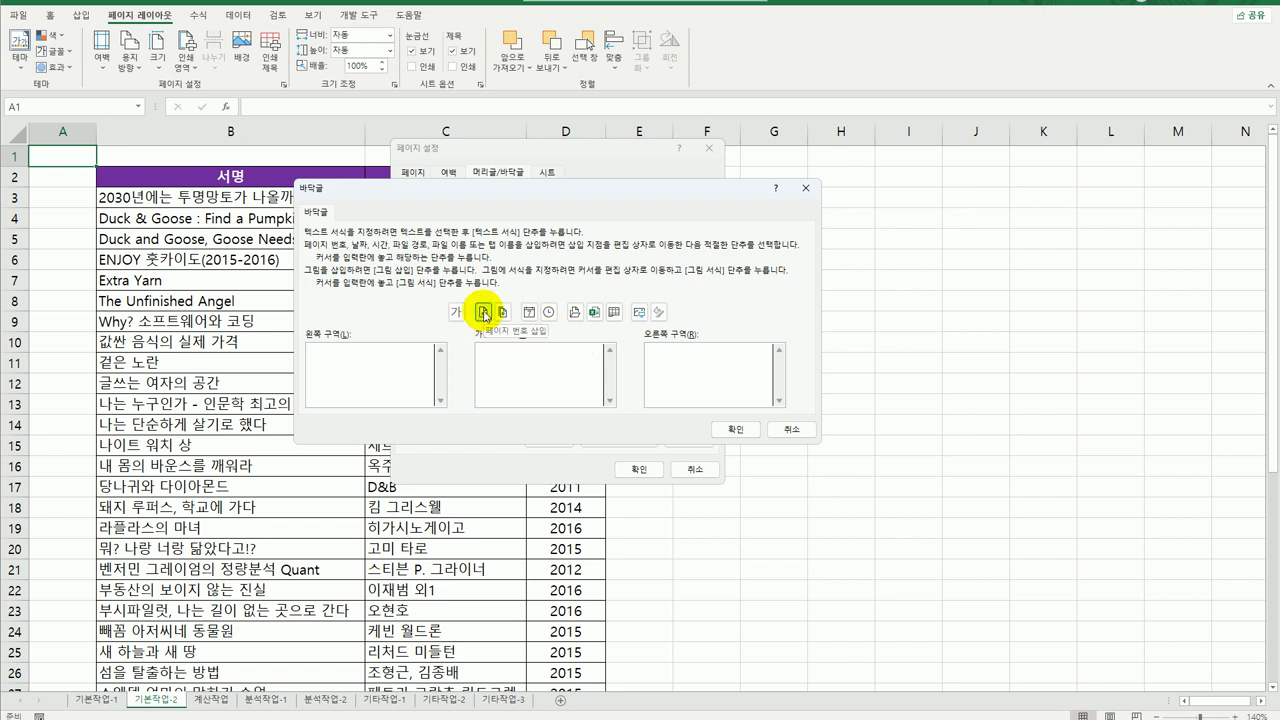
pyautogui.click(483, 313)
pyautogui.write('/')
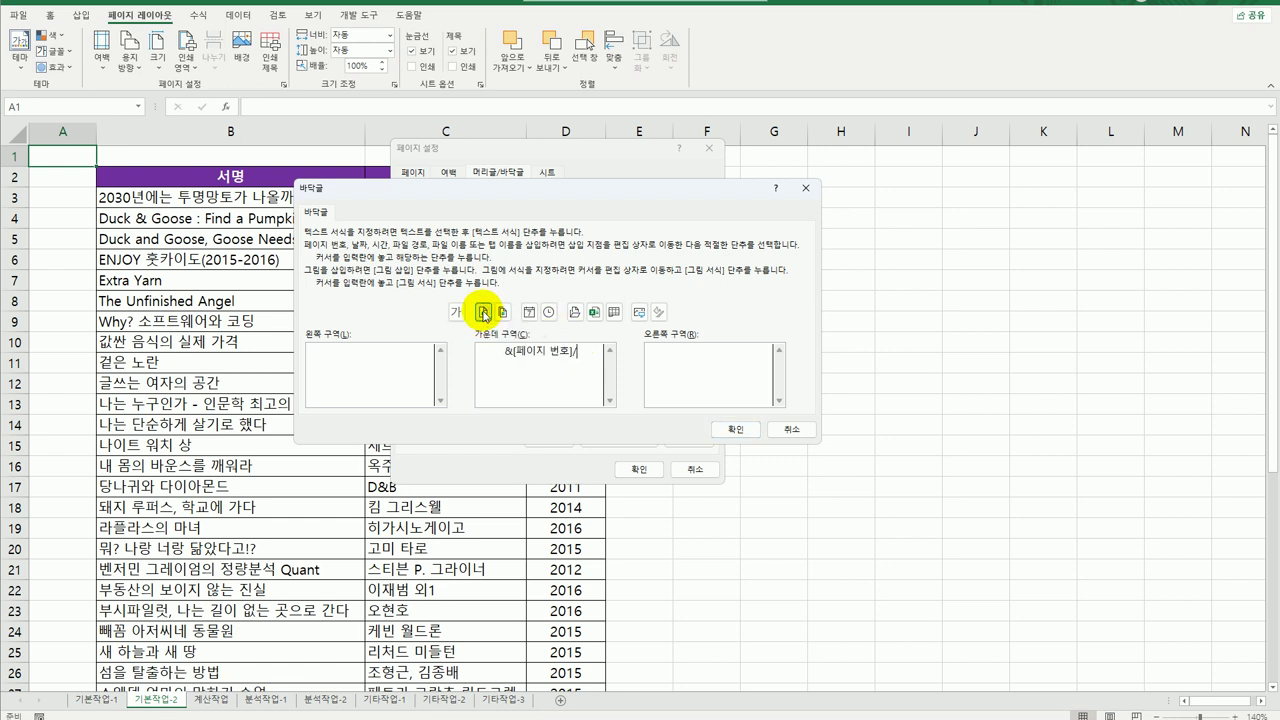
pyautogui.click(501, 313)
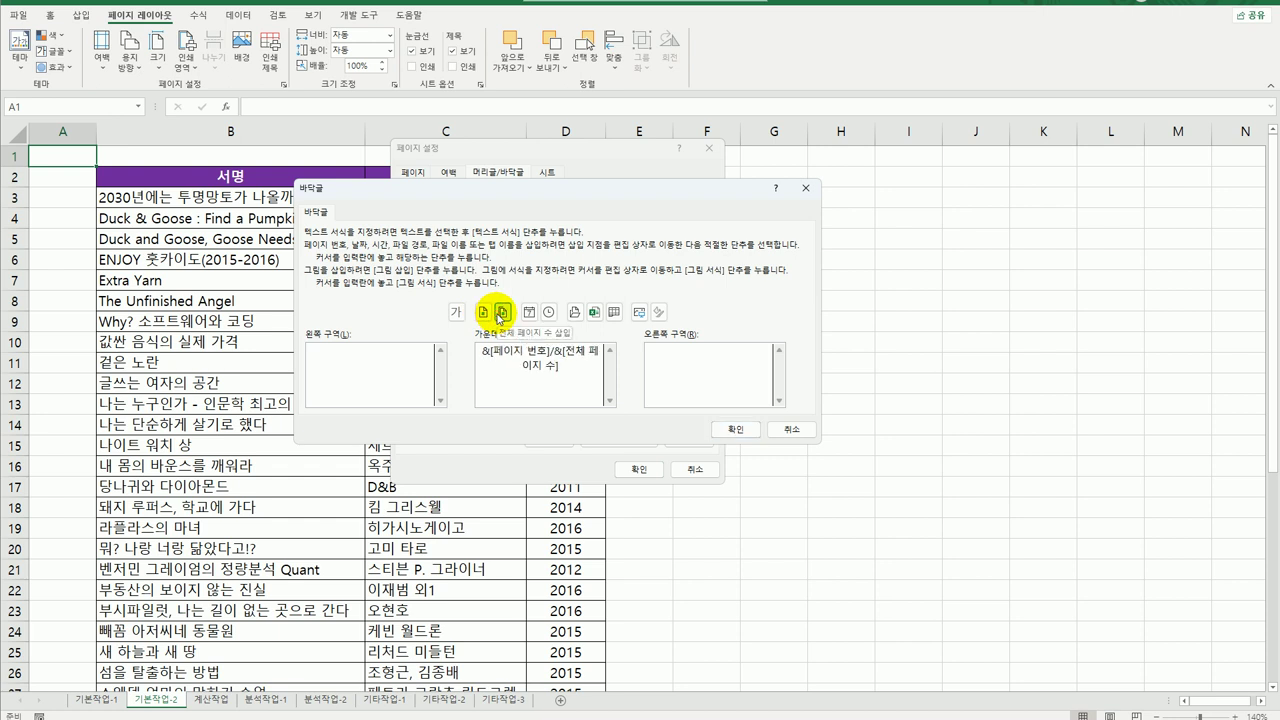
pyautogui.click(735, 429)
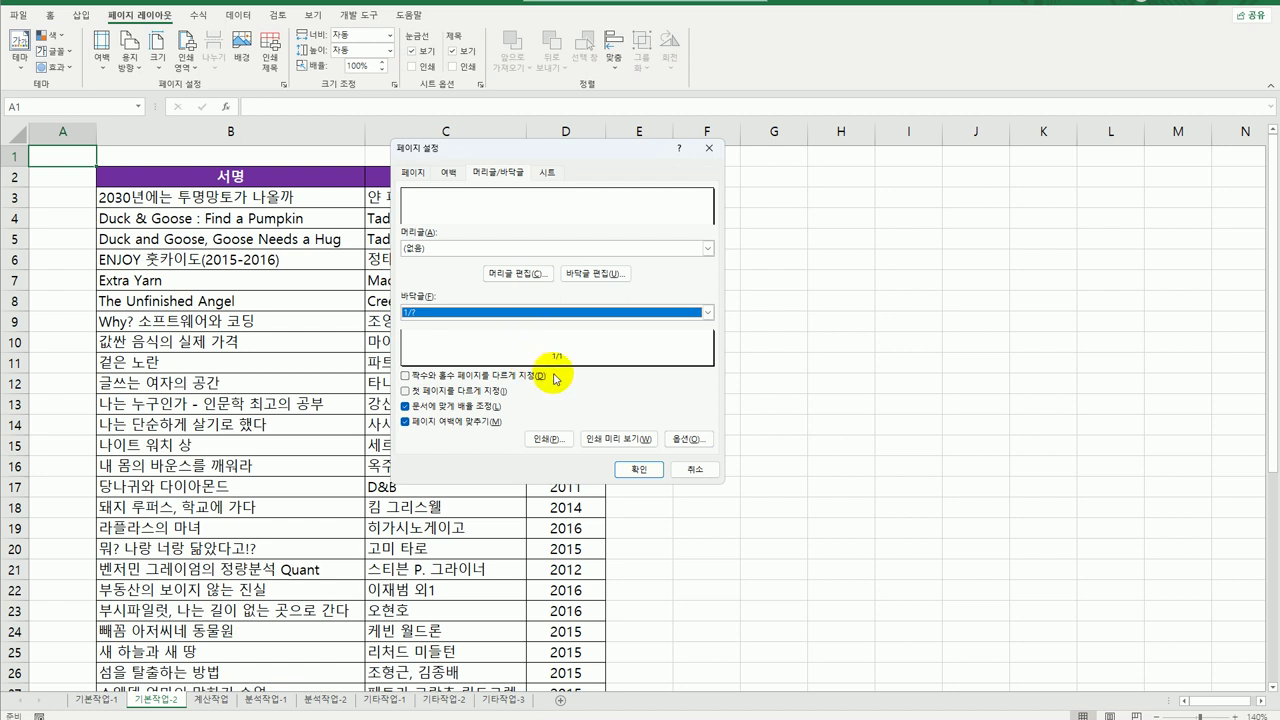
# On the Sheet tab, limit printing to B2:D42 and repeat row 2 as print titles.
pyautogui.click(547, 172)
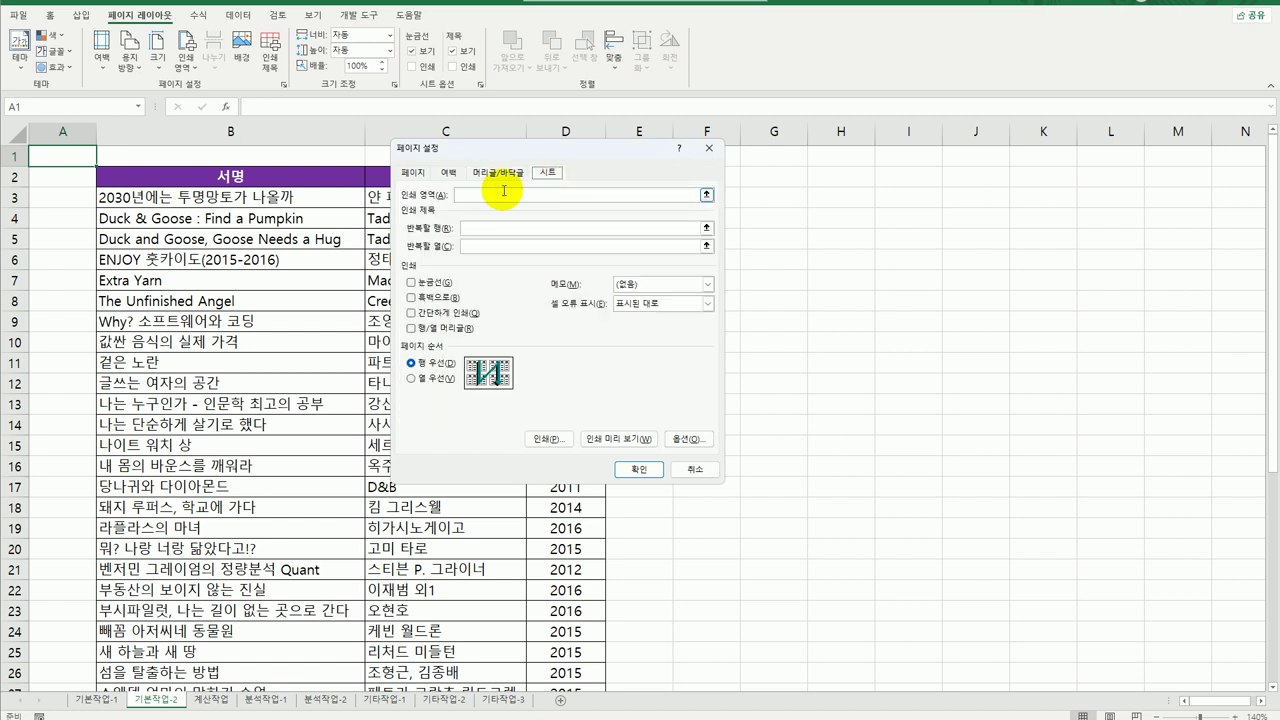
pyautogui.click(490, 196)
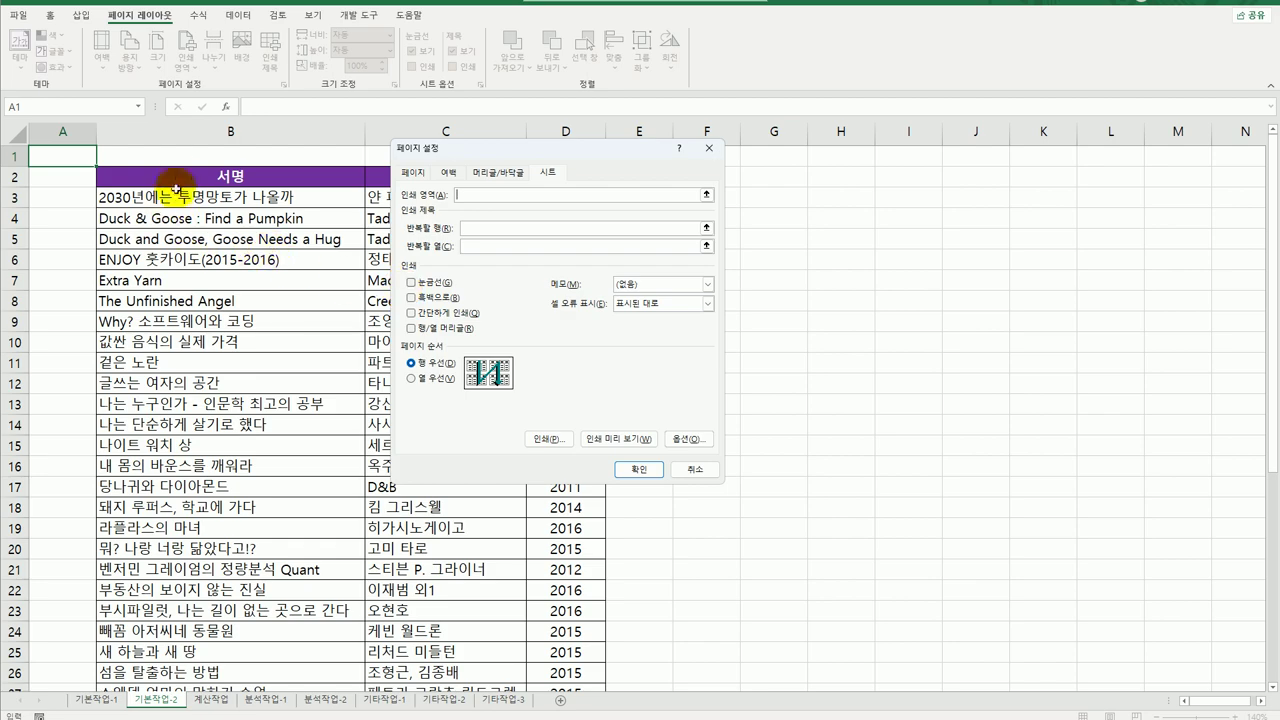
pyautogui.moveTo(180, 178); pyautogui.dragTo(546, 652)
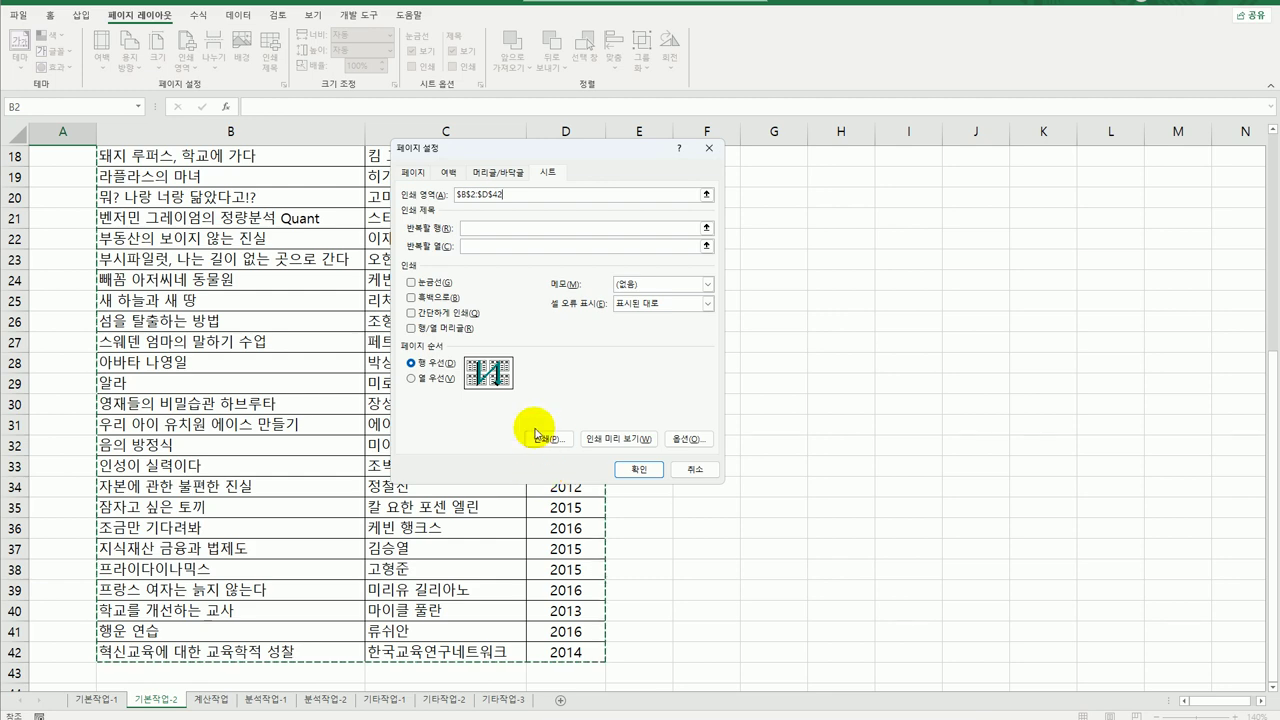
pyautogui.click(484, 230)
pyautogui.scroll(6, 230, 400)
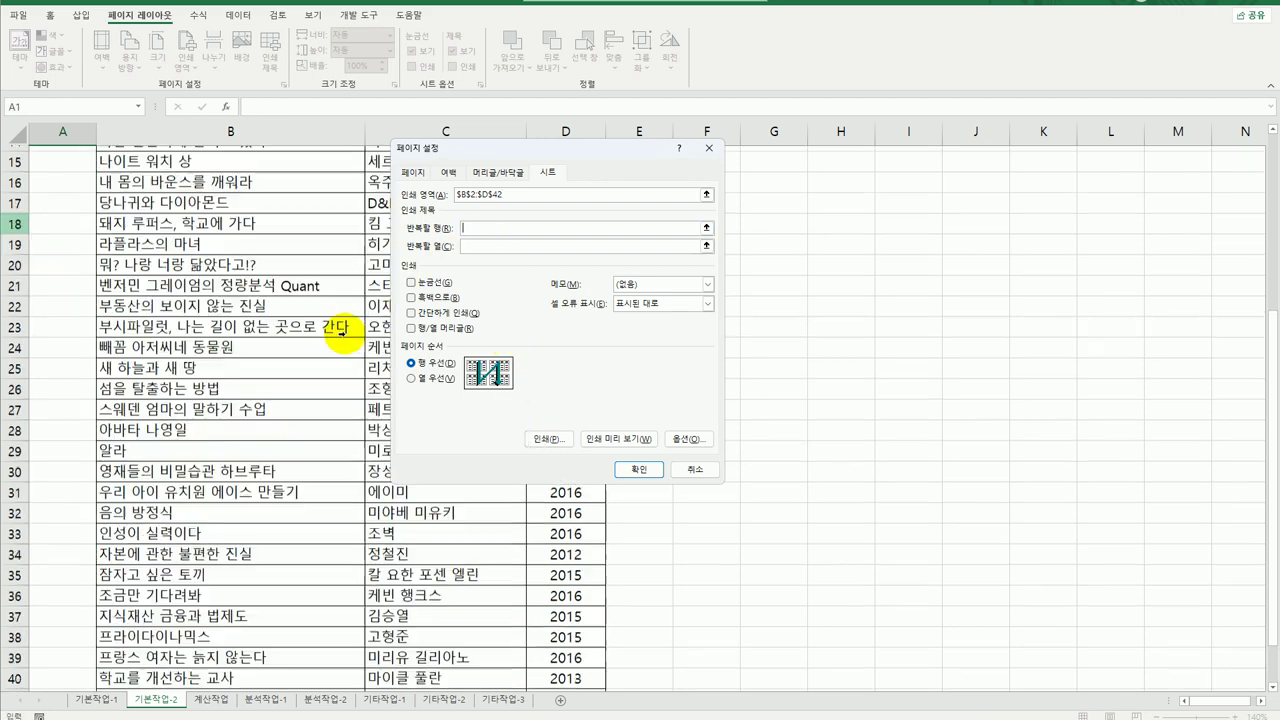
pyautogui.click(18, 177)
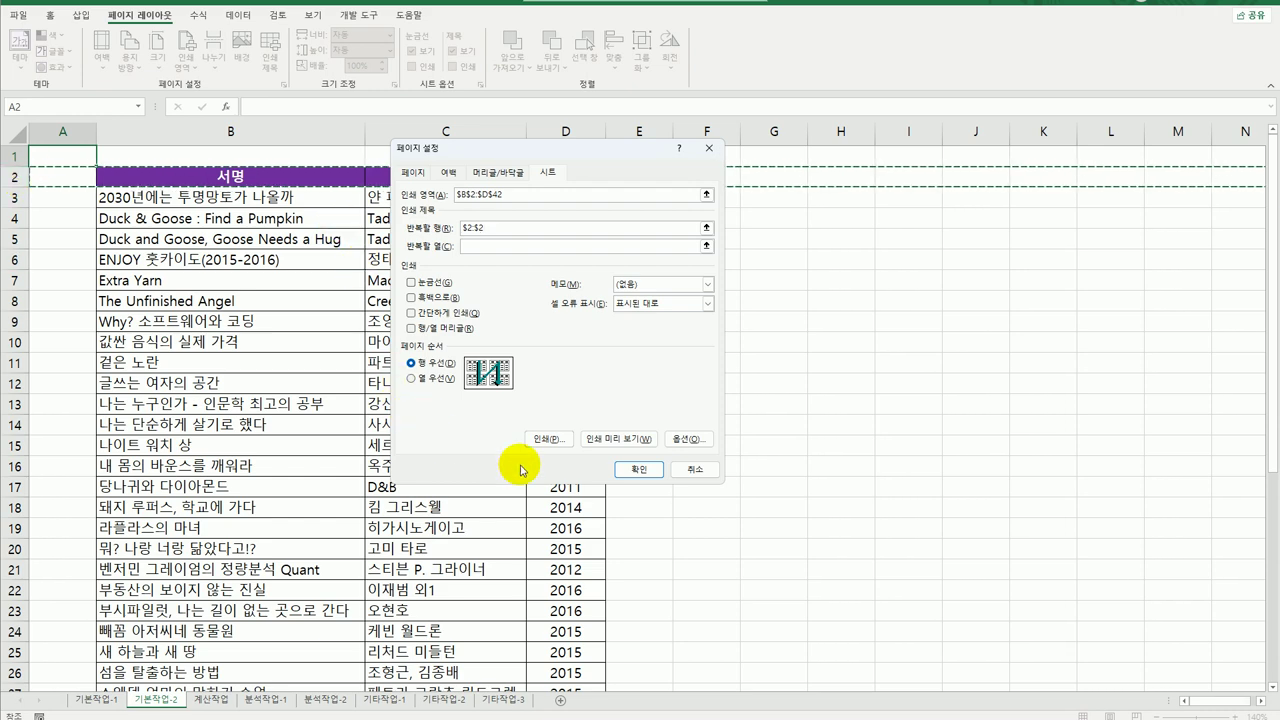
pyautogui.click(626, 467)
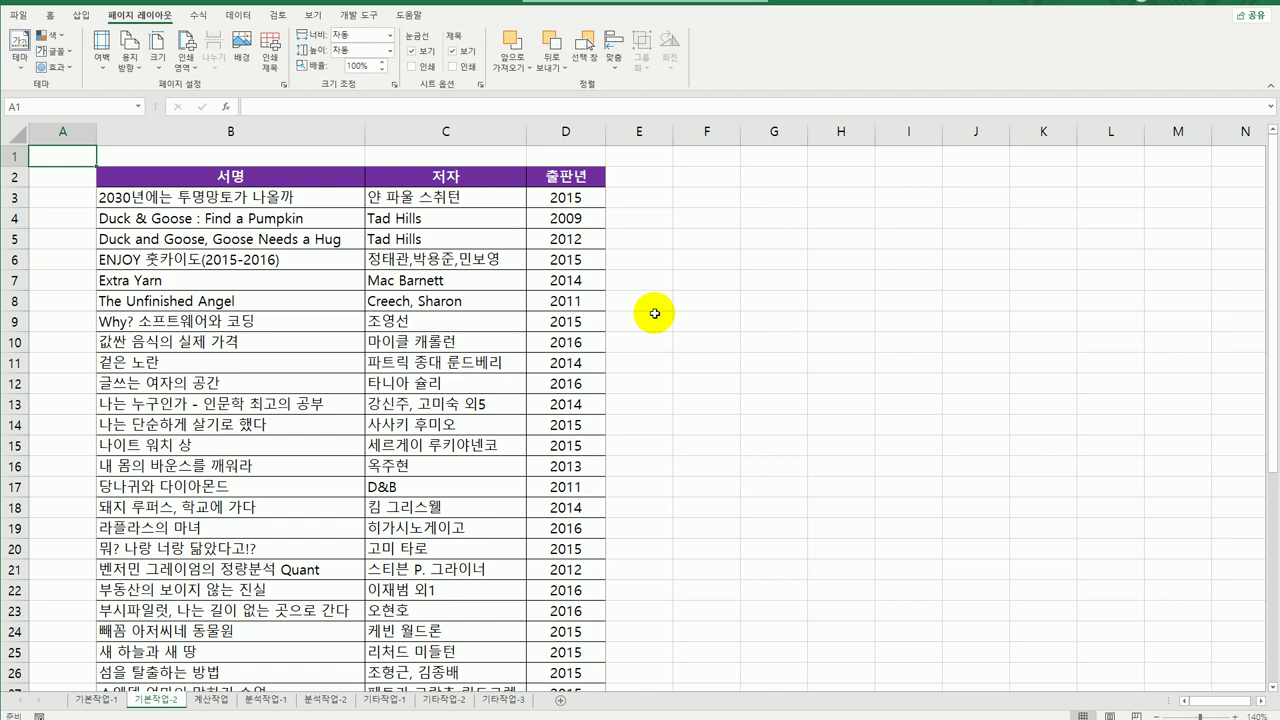
pyautogui.click(211, 700)
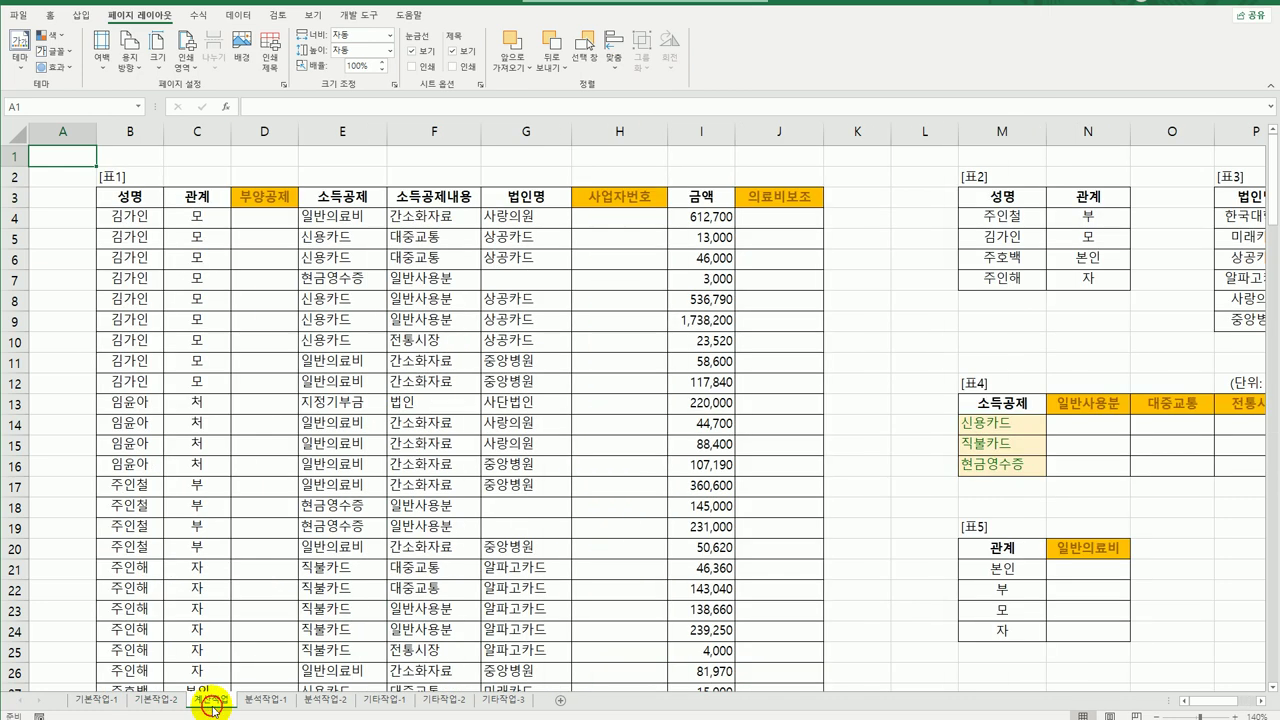
pyautogui.click(268, 218)
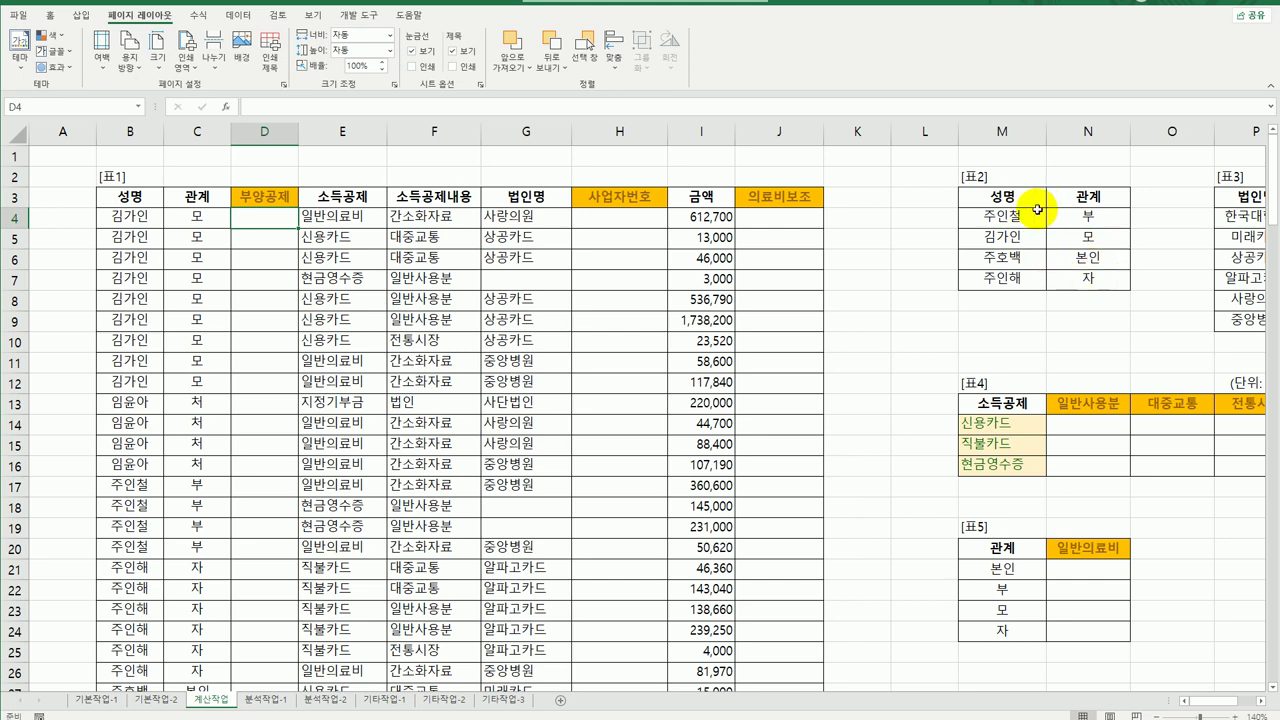
pyautogui.click(126, 222)
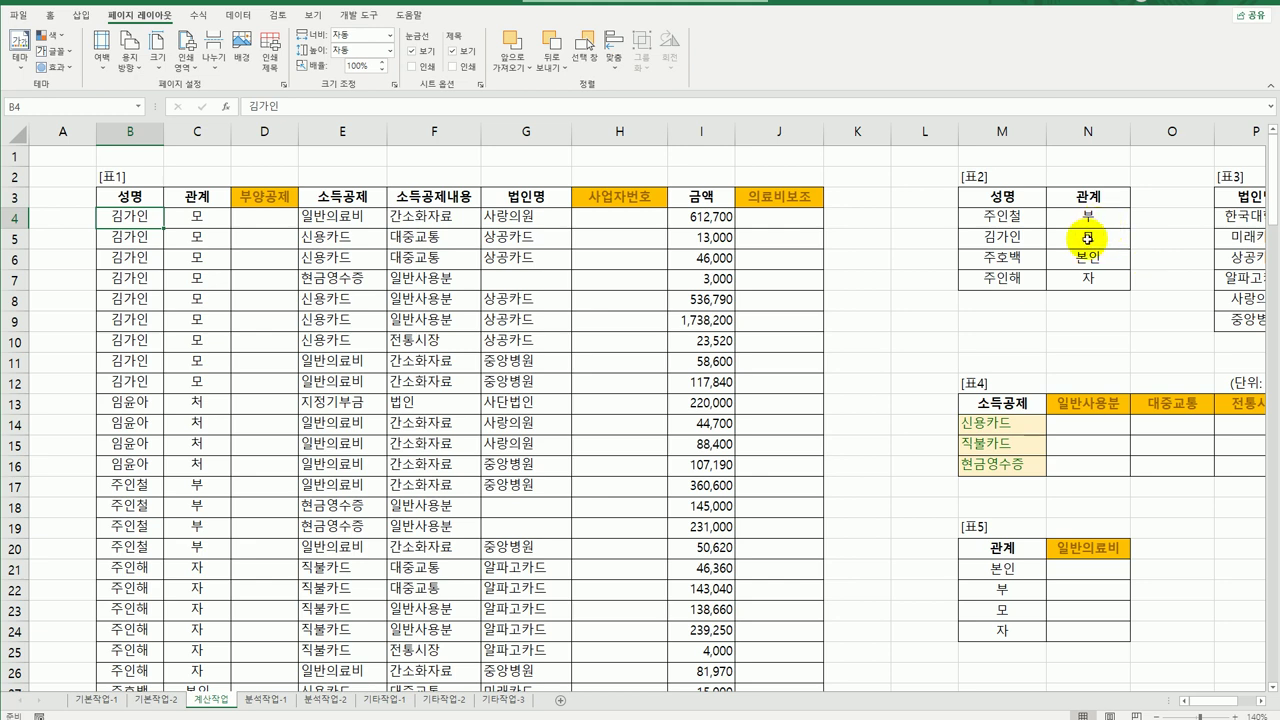
pyautogui.click(252, 225)
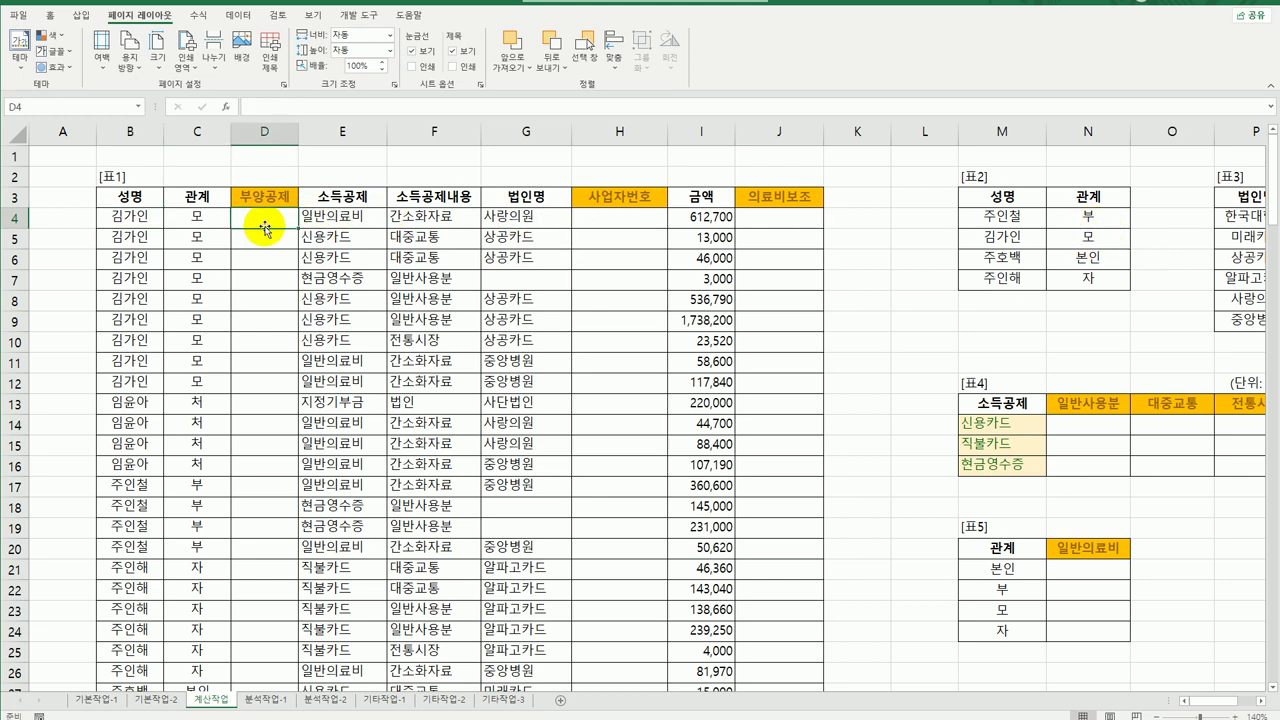
pyautogui.click(126, 218)
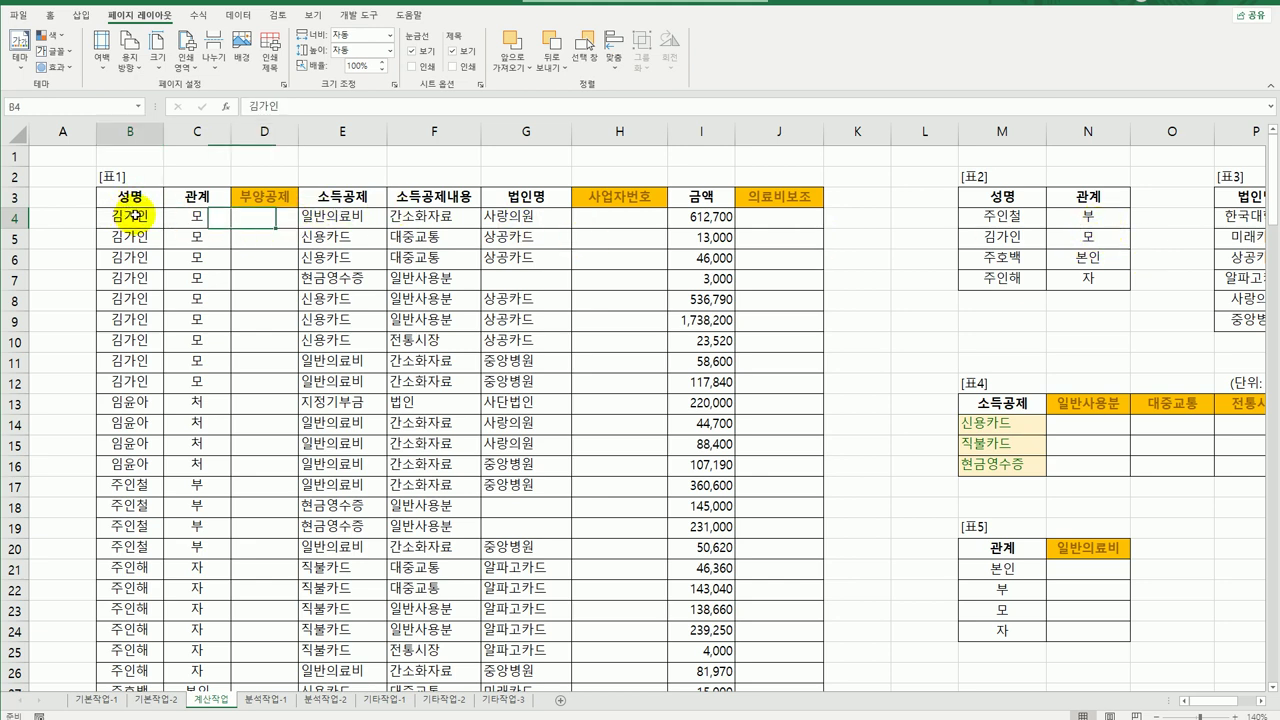
pyautogui.click(1011, 240)
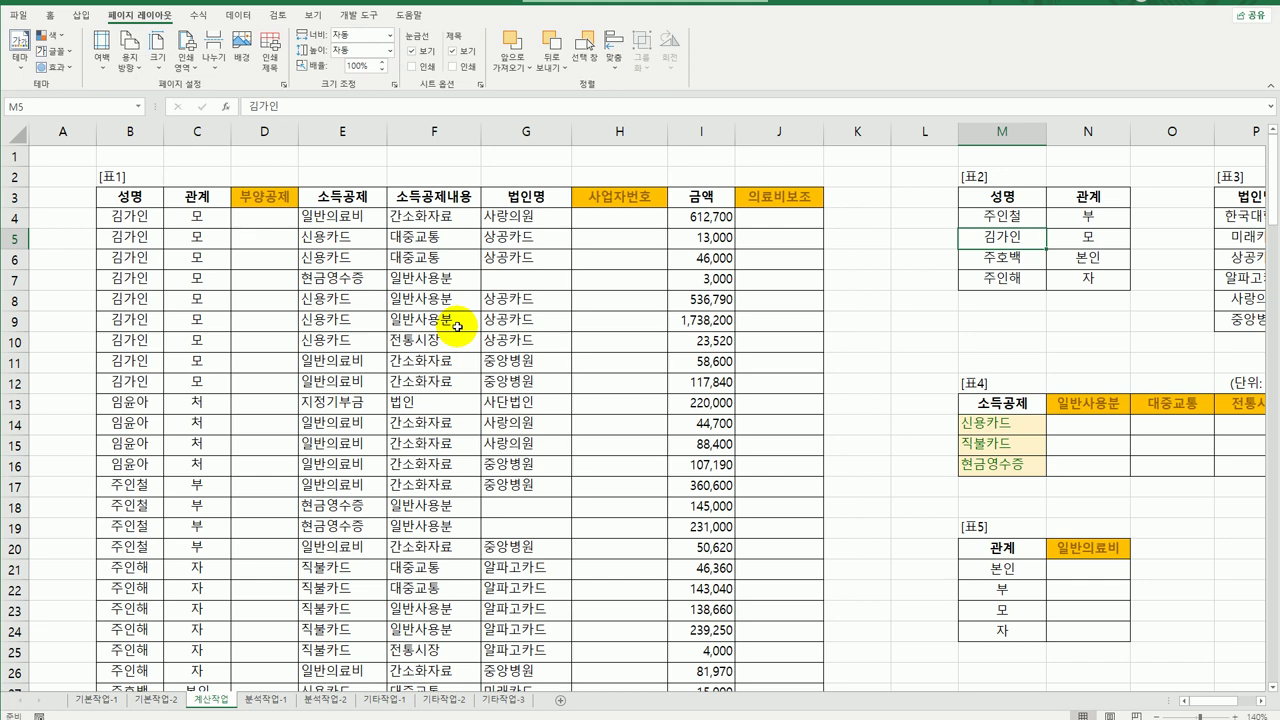
pyautogui.click(270, 220)
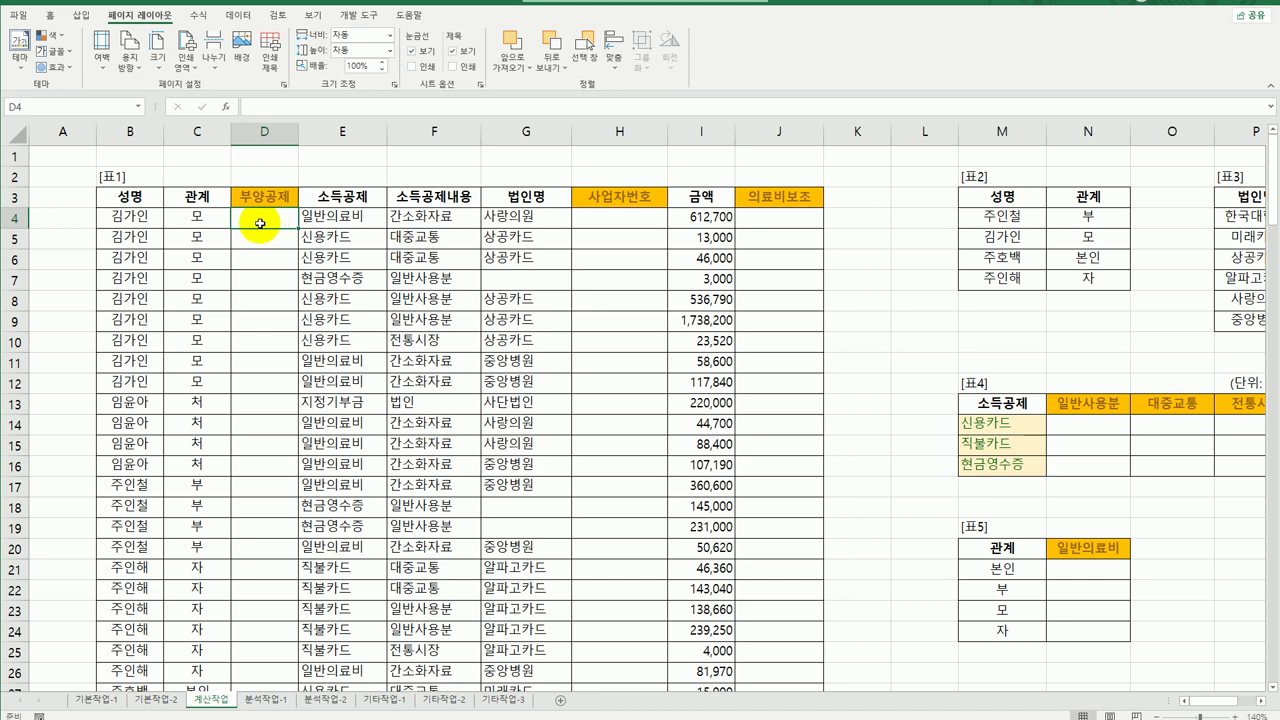
pyautogui.write('=')
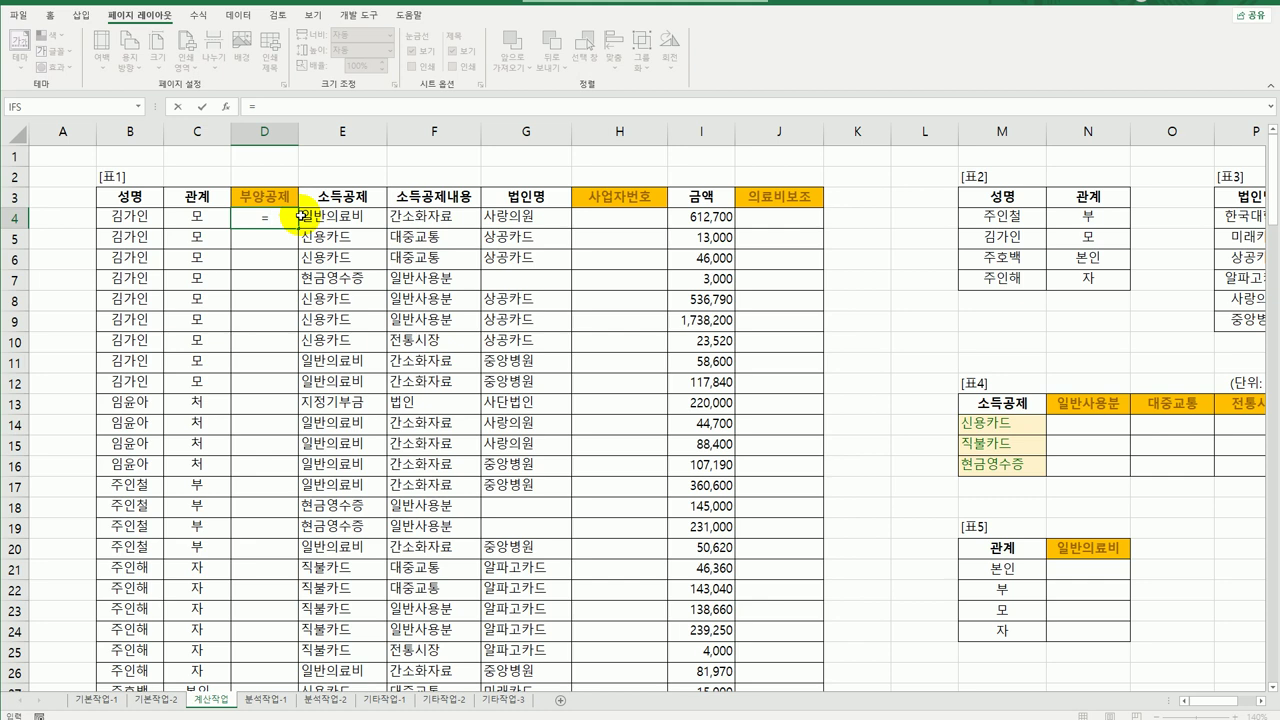
pyautogui.write('xm')
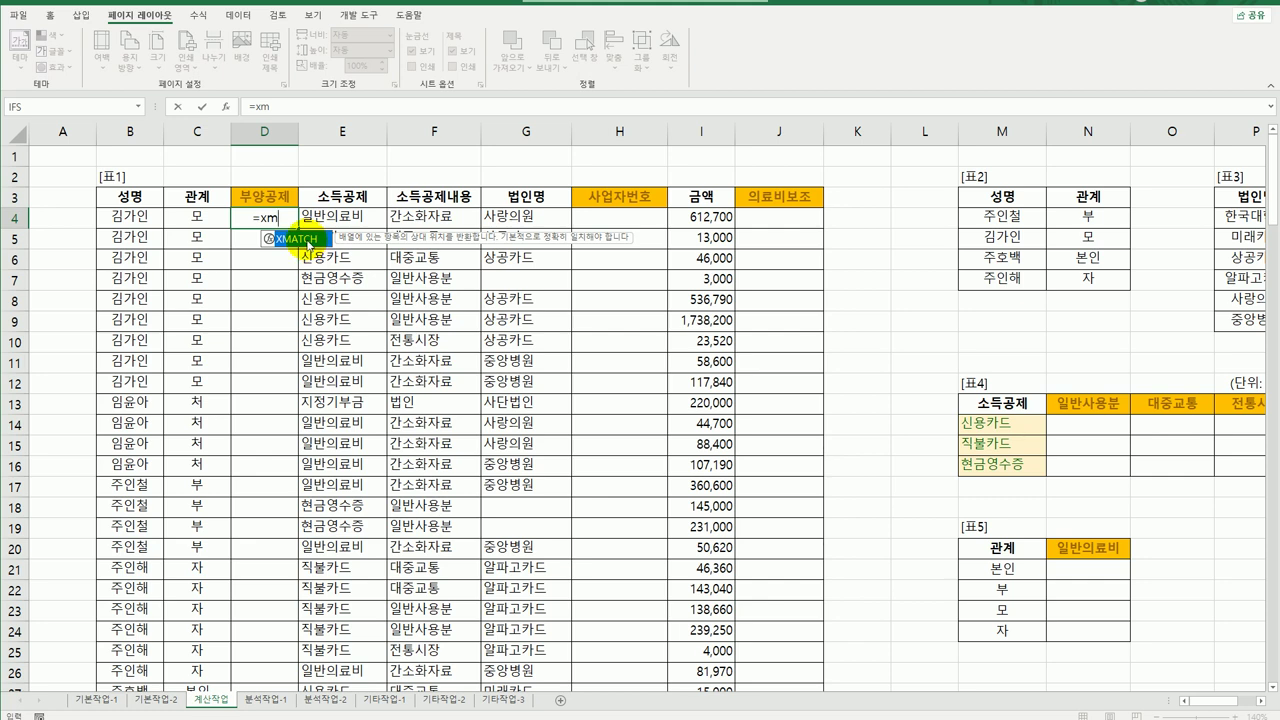
pyautogui.doubleClick(307, 241)
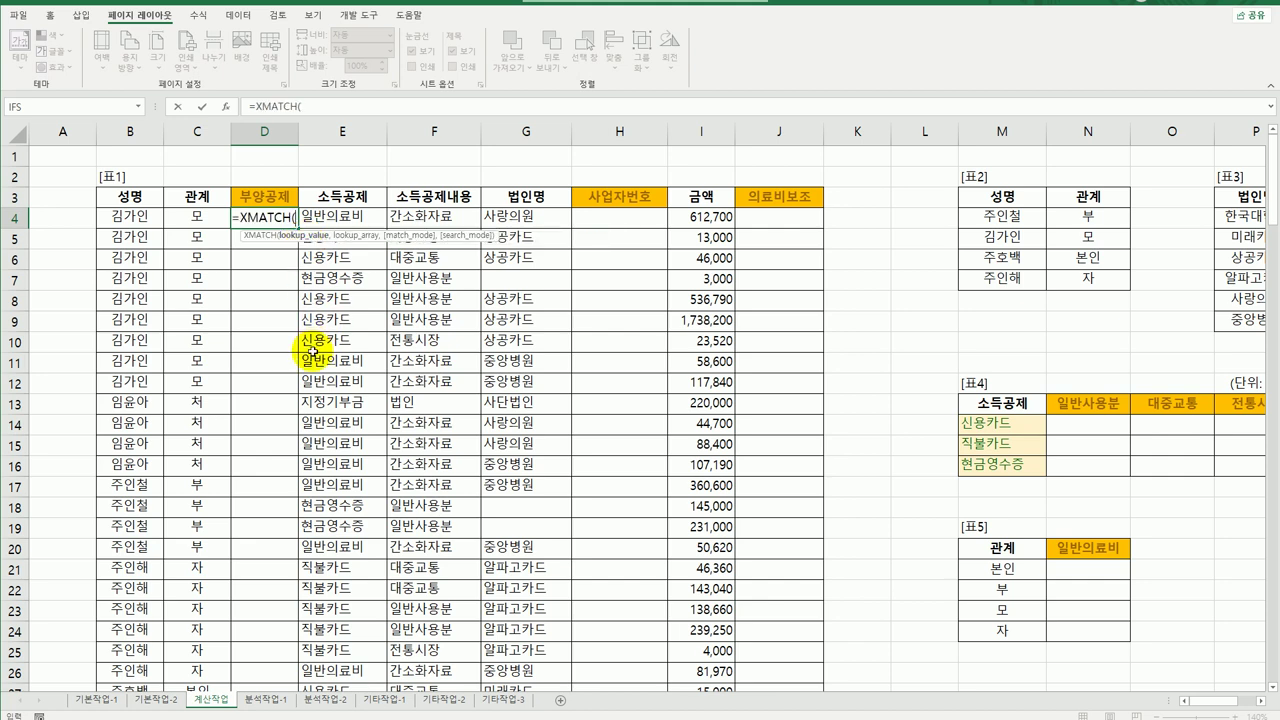
pyautogui.click(137, 219)
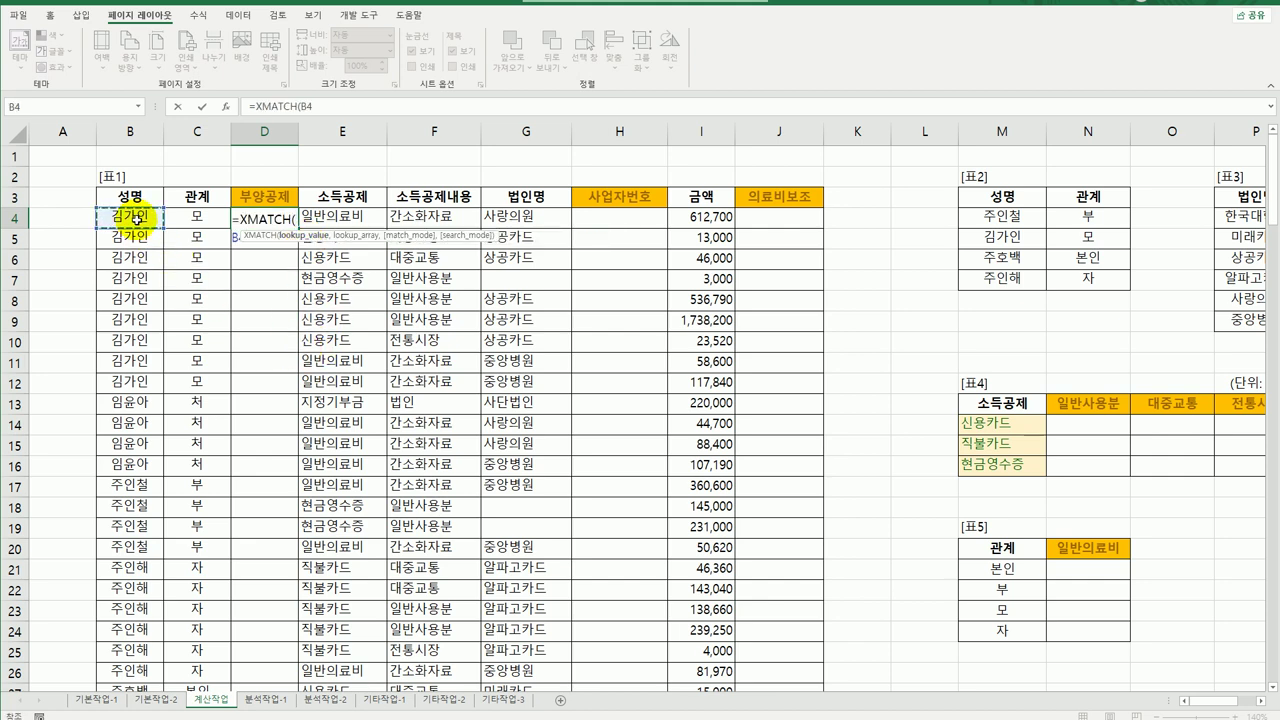
pyautogui.write(',')
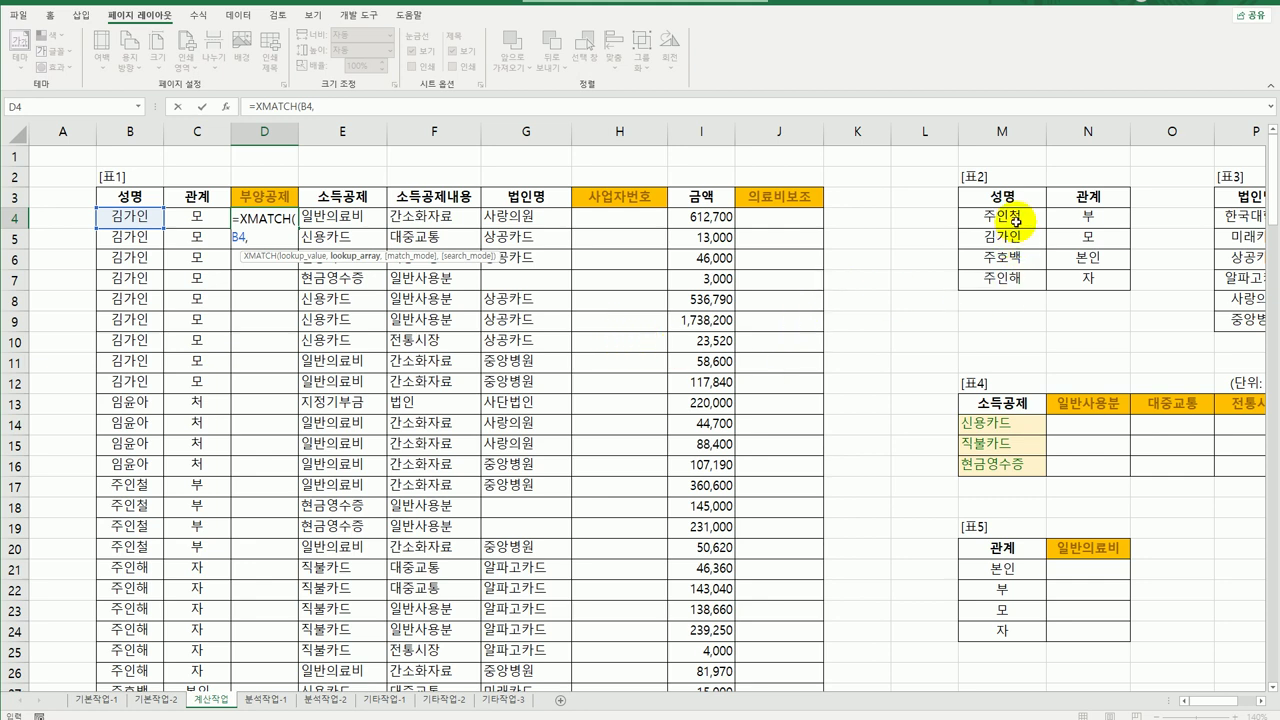
pyautogui.moveTo(1016, 213); pyautogui.dragTo(1016, 283)
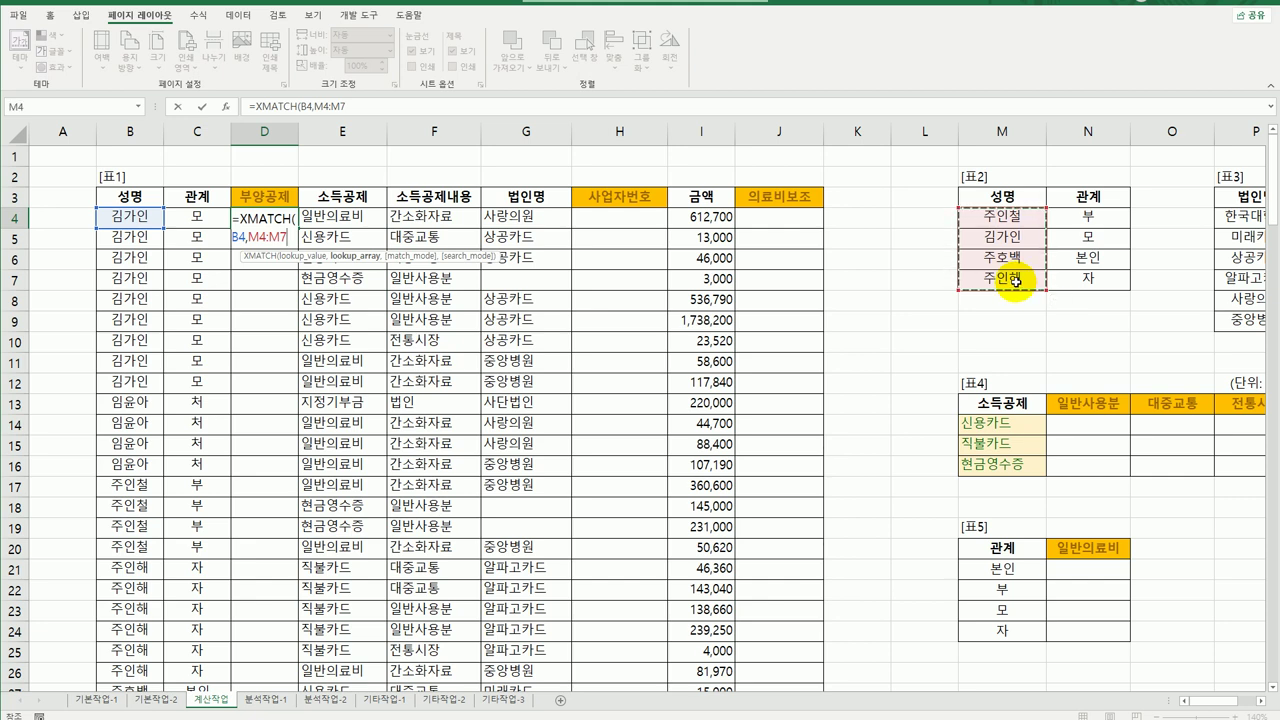
pyautogui.press('F4')
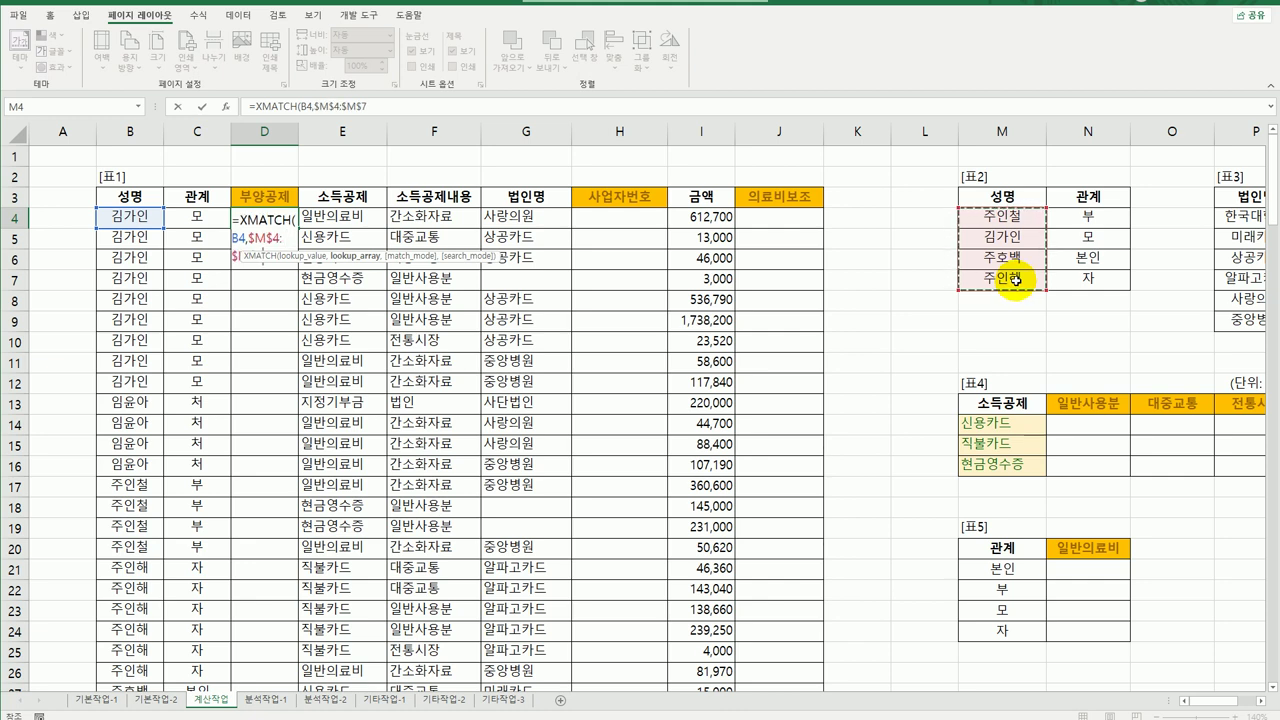
pyautogui.write(',')
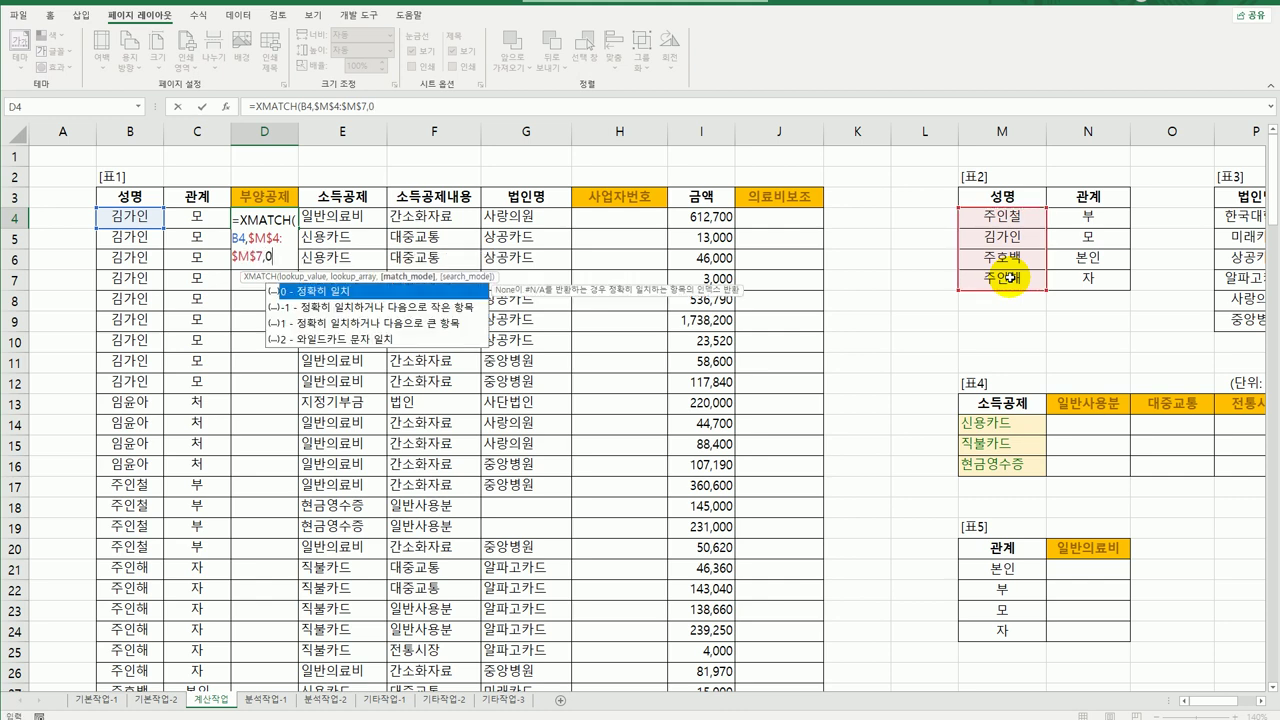
pyautogui.write('0)')
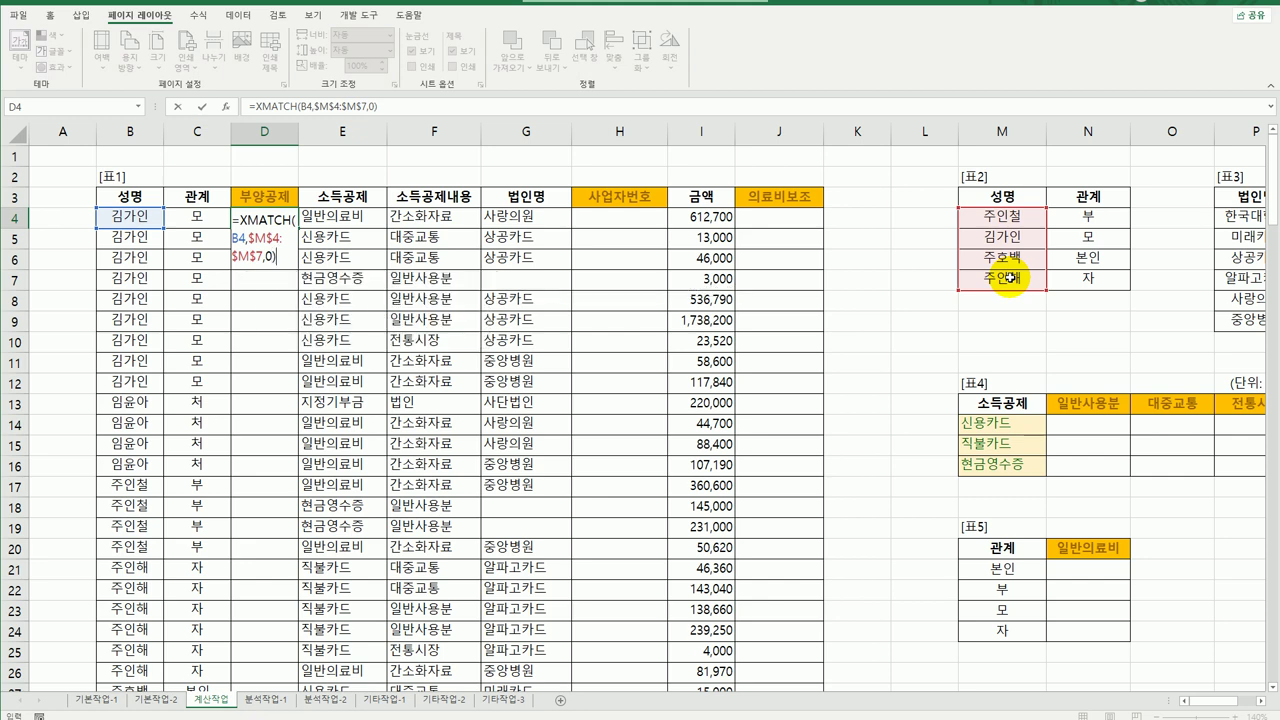
pyautogui.press('Return')
pyautogui.click(257, 218)
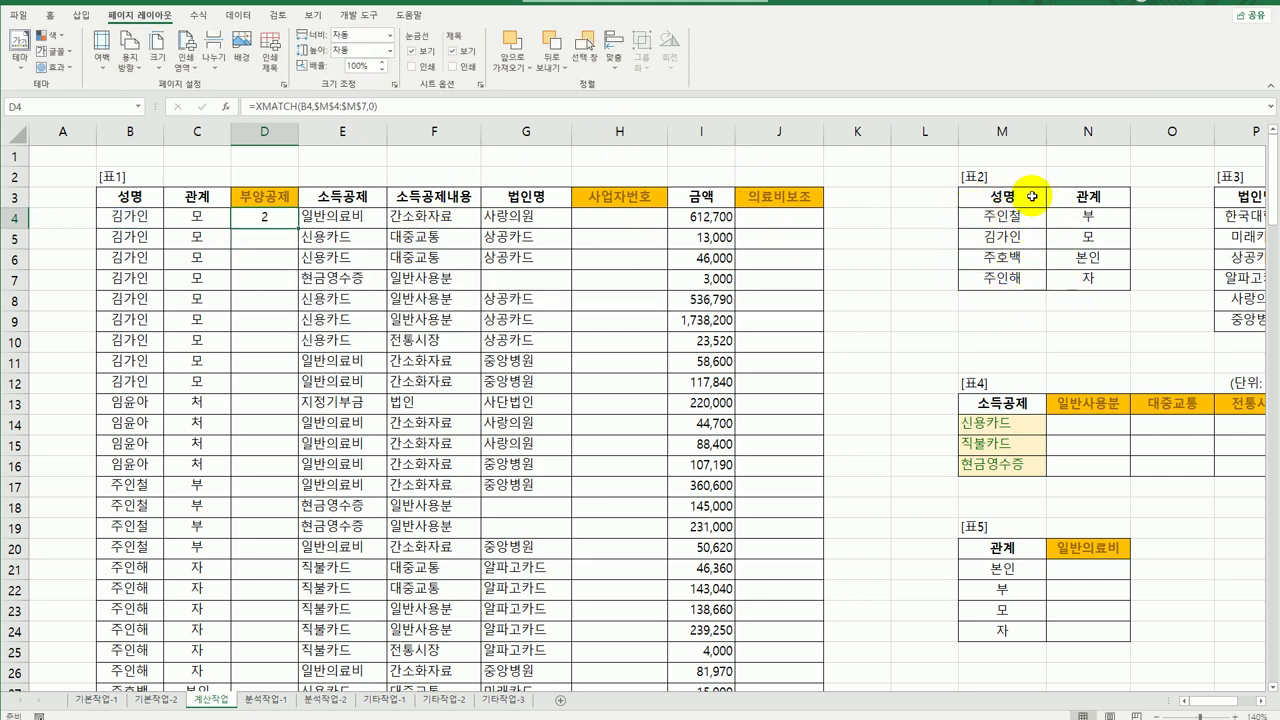
pyautogui.click(1010, 247)
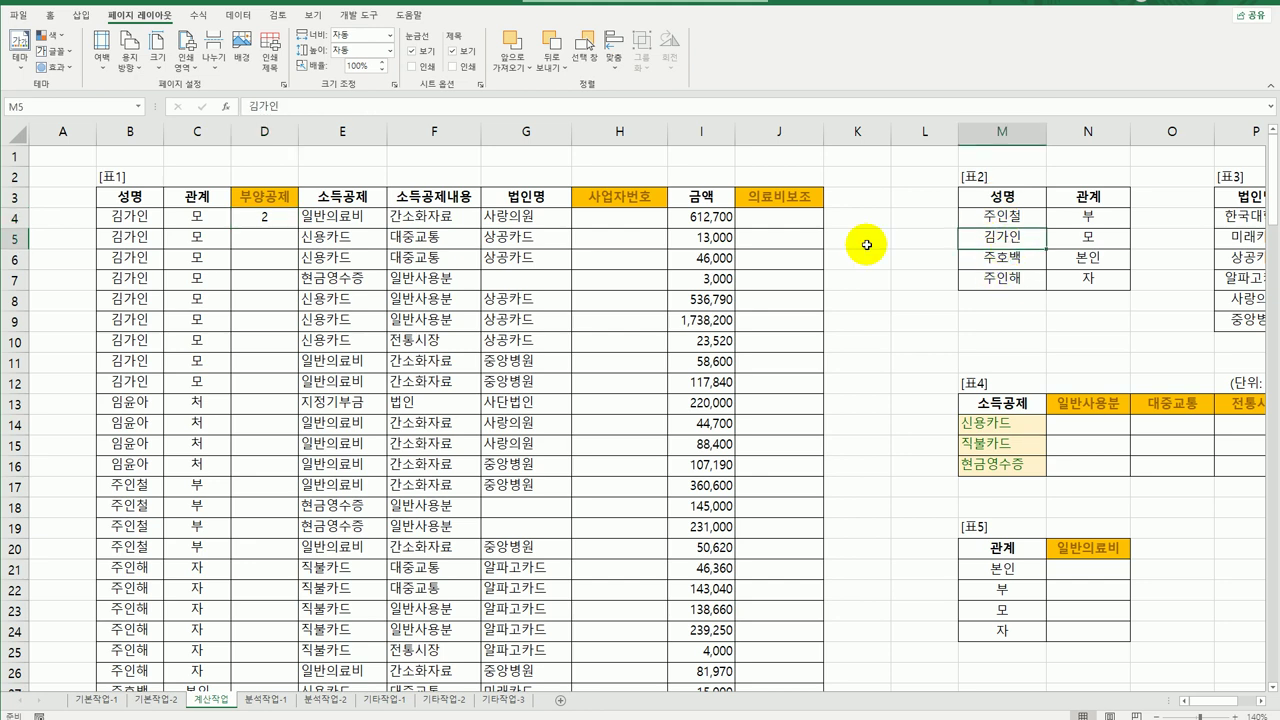
pyautogui.click(257, 220)
pyautogui.doubleClick(299, 228)
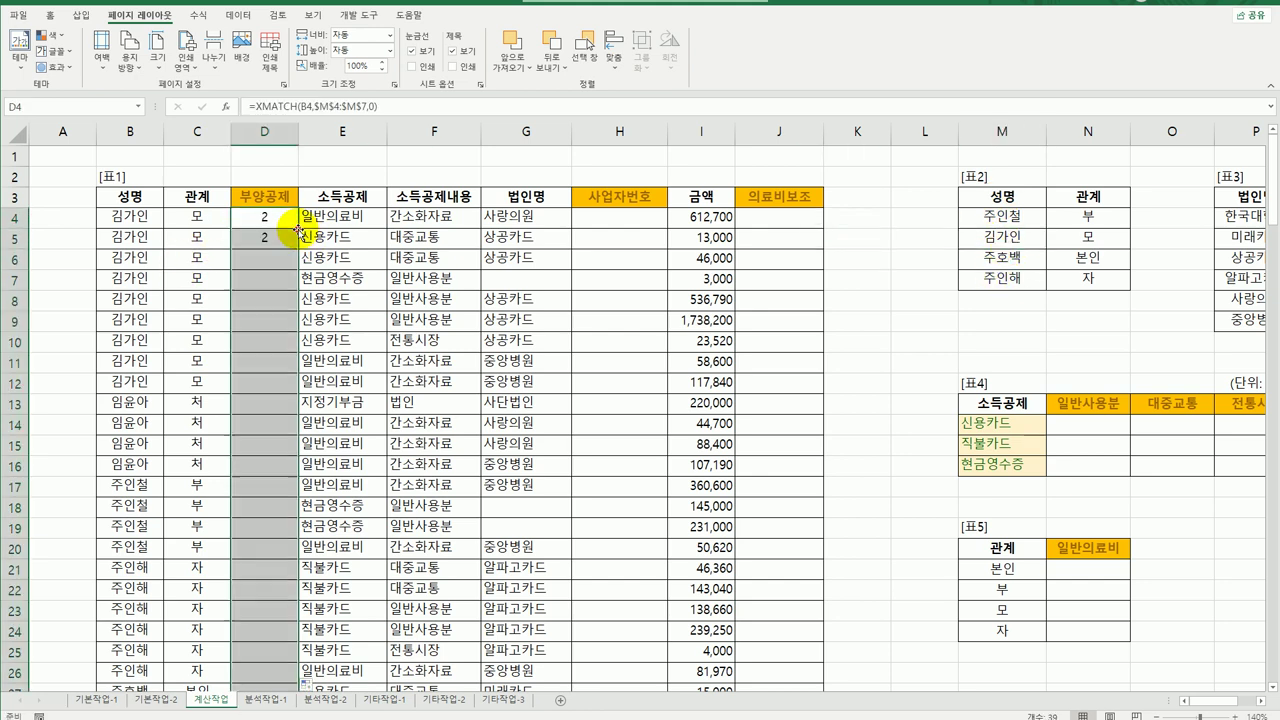
pyautogui.click(265, 405)
pyautogui.click(265, 424)
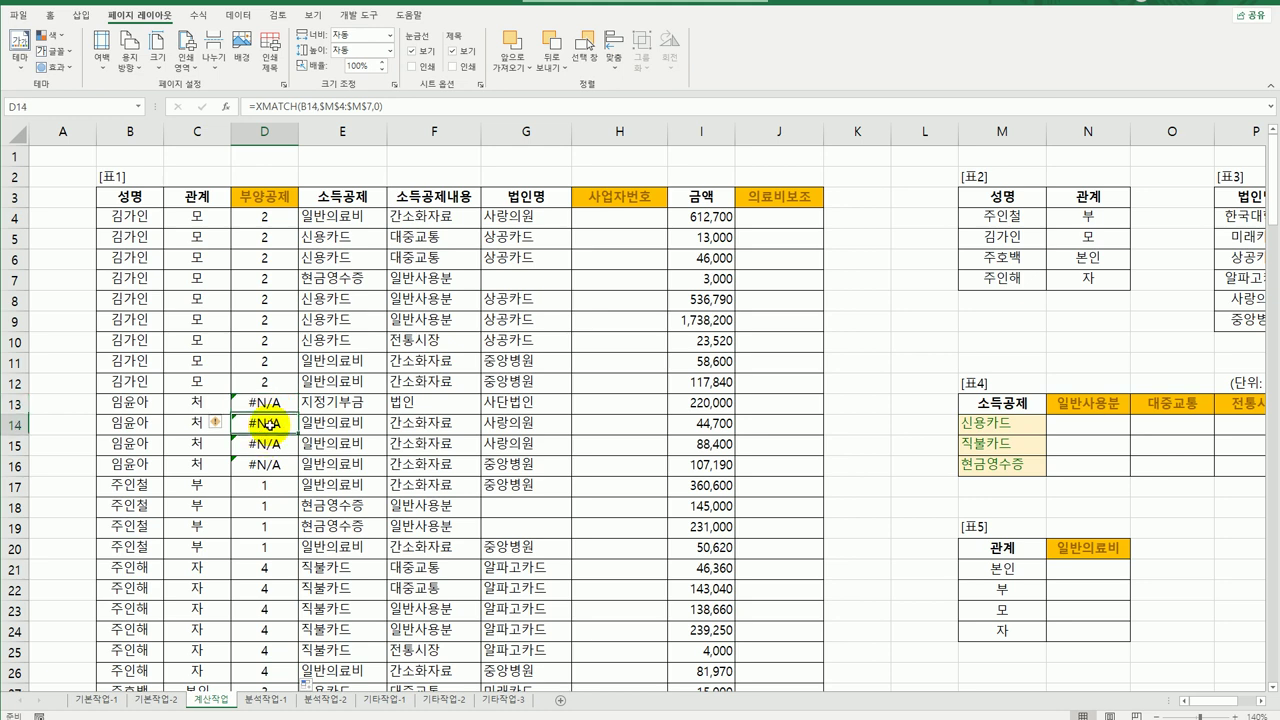
pyautogui.click(265, 444)
pyautogui.click(143, 408)
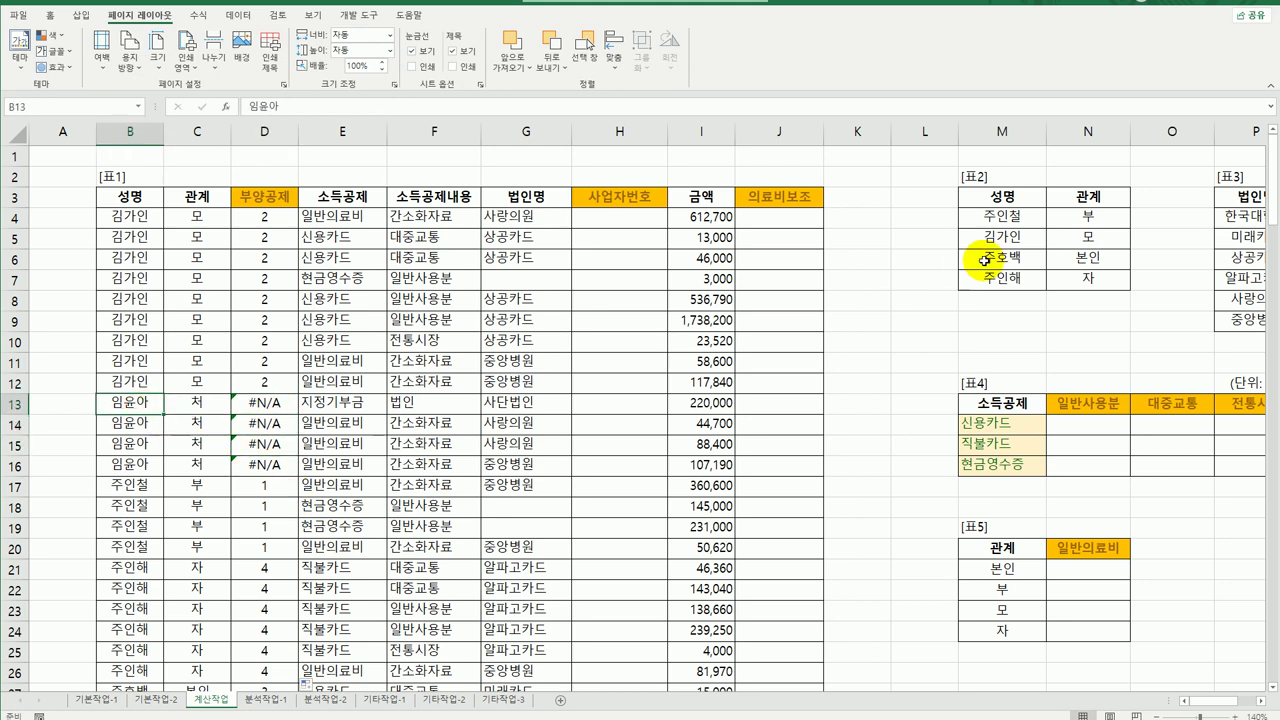
pyautogui.click(265, 406)
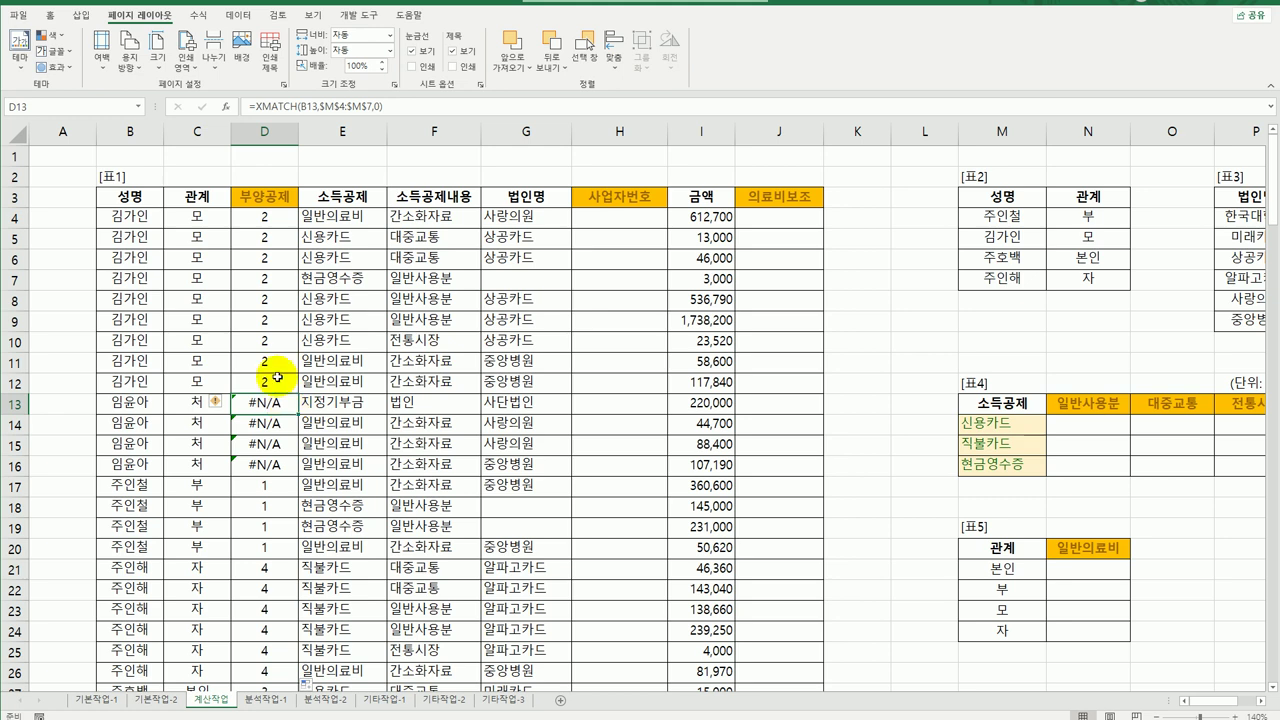
pyautogui.click(266, 218)
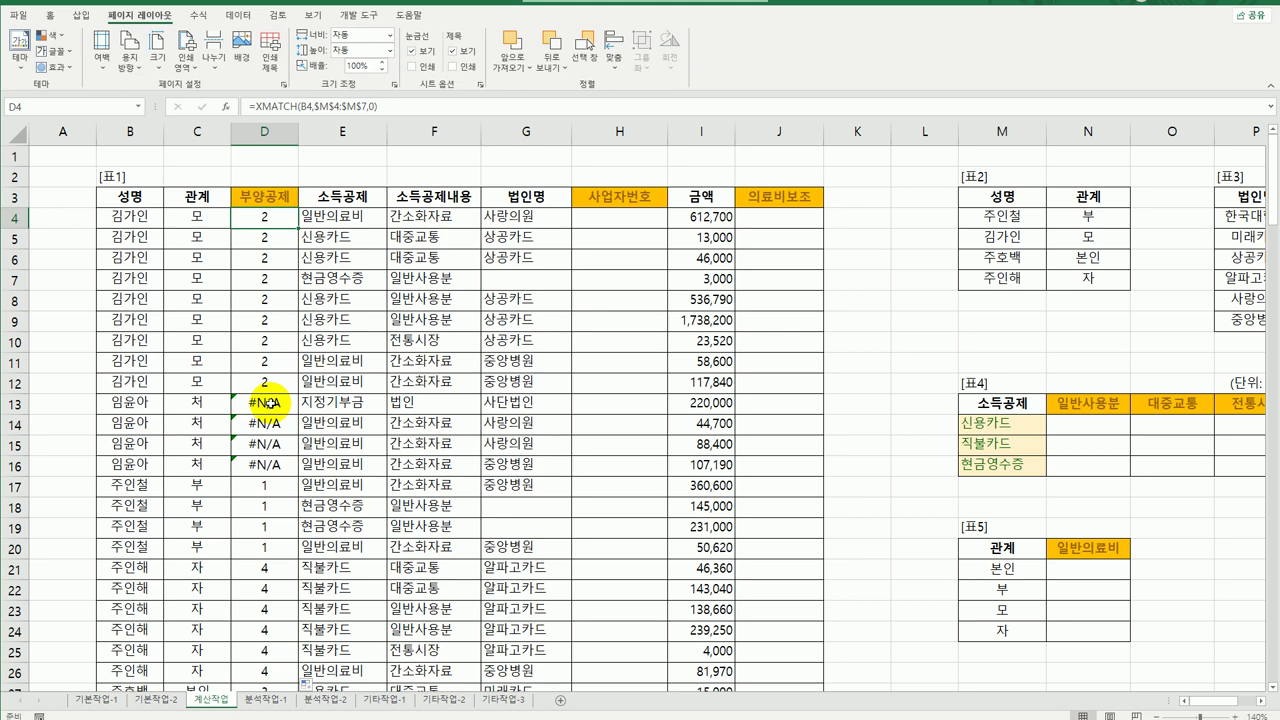
# Rewrite D4 as =IF(ISERROR(XMATCH(B4,$M$4:$M$7,0)),"아니오","예").
pyautogui.doubleClick(256, 219)
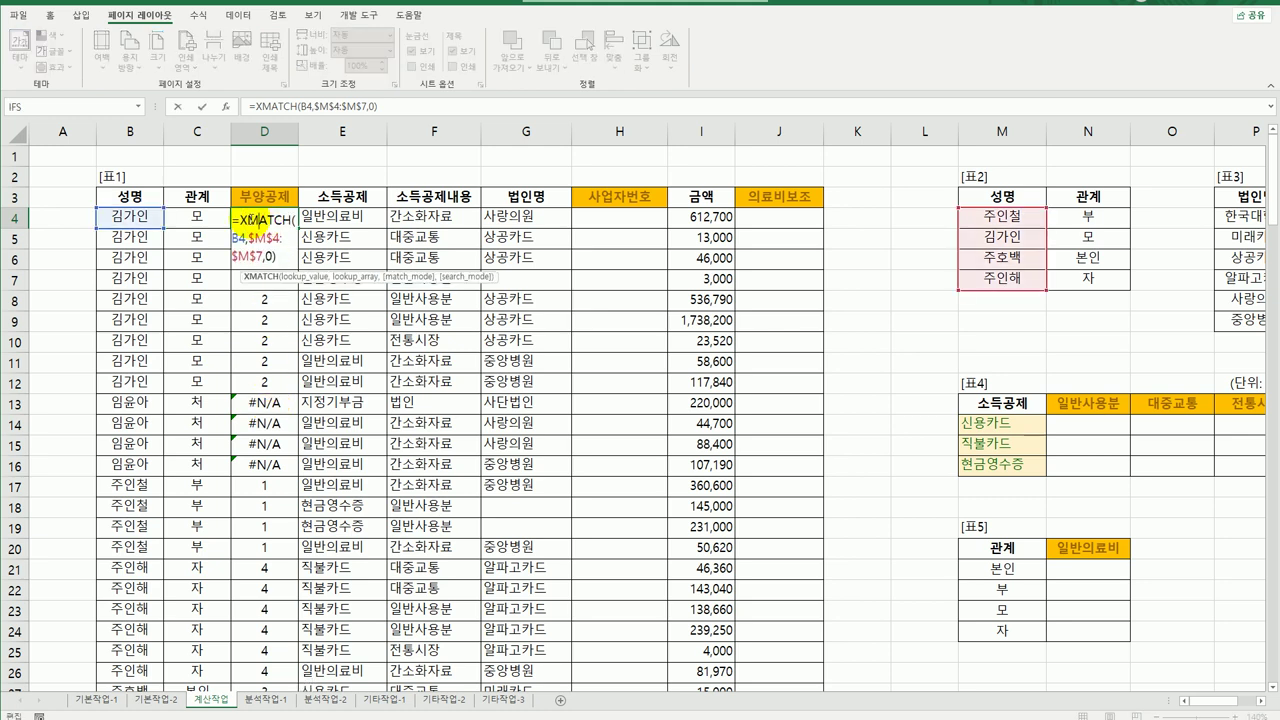
pyautogui.click(240, 219)
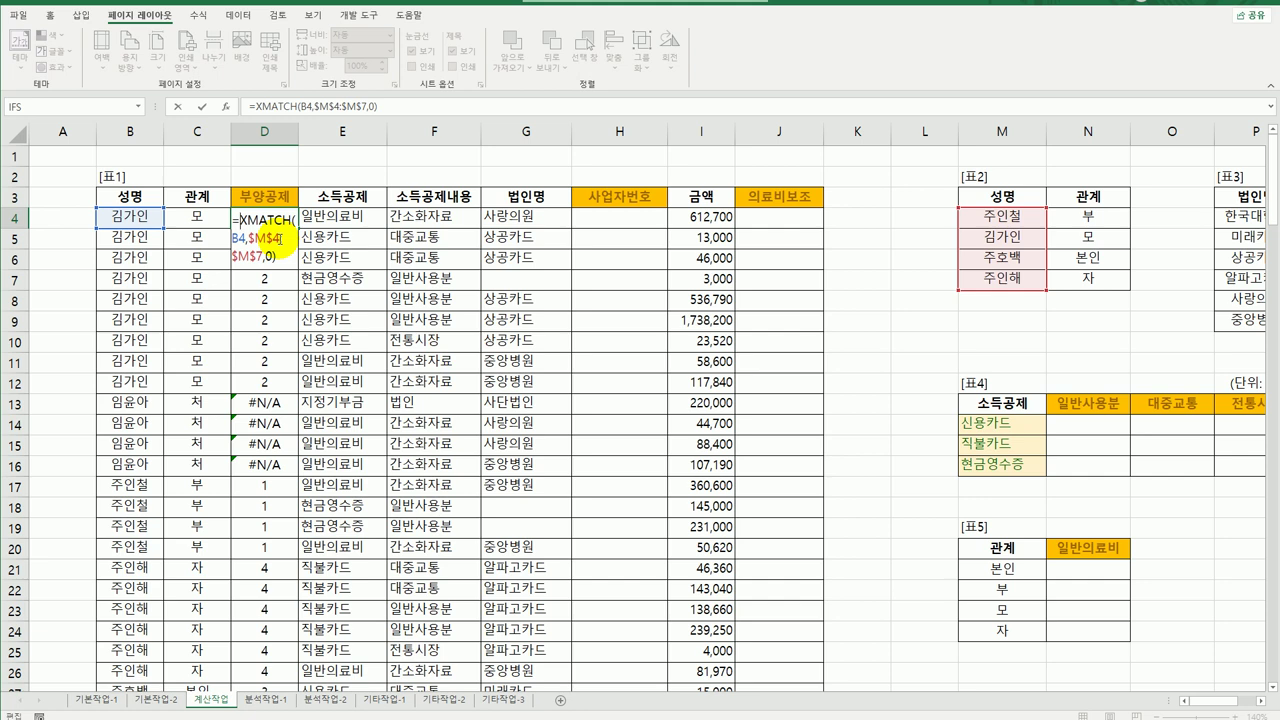
pyautogui.write('if')
pyautogui.press('Tab')
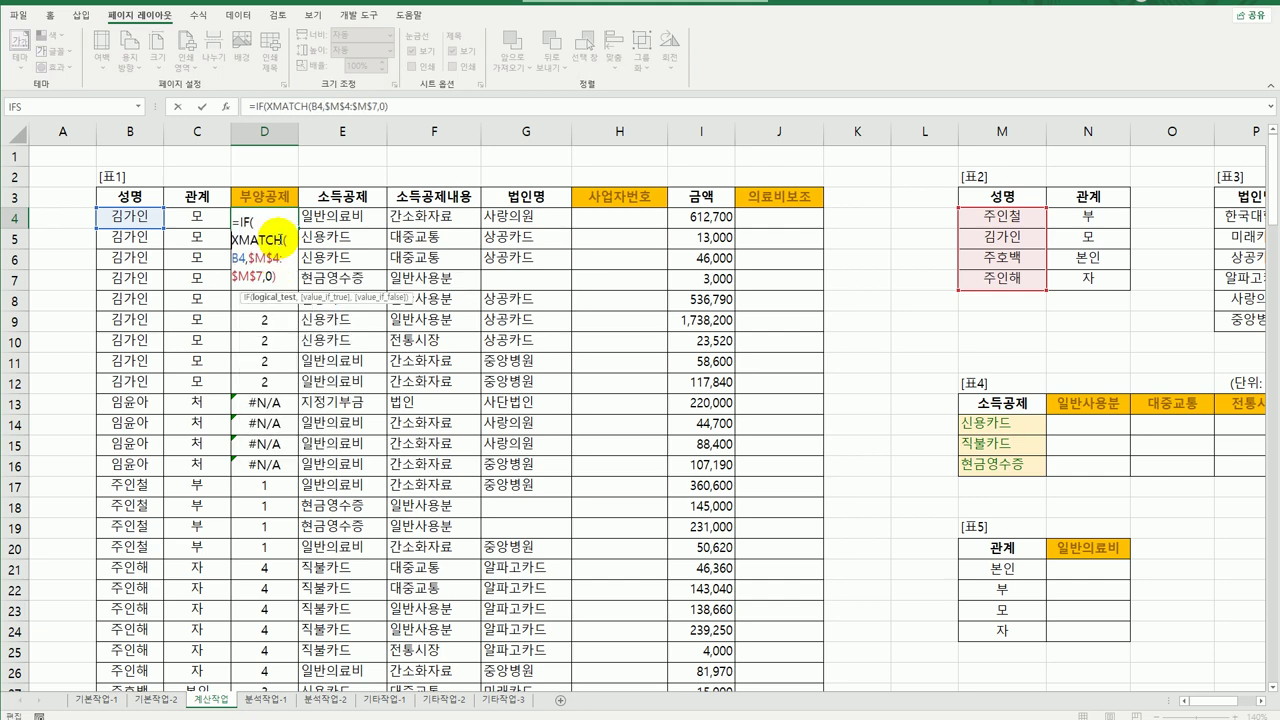
pyautogui.write('ise')
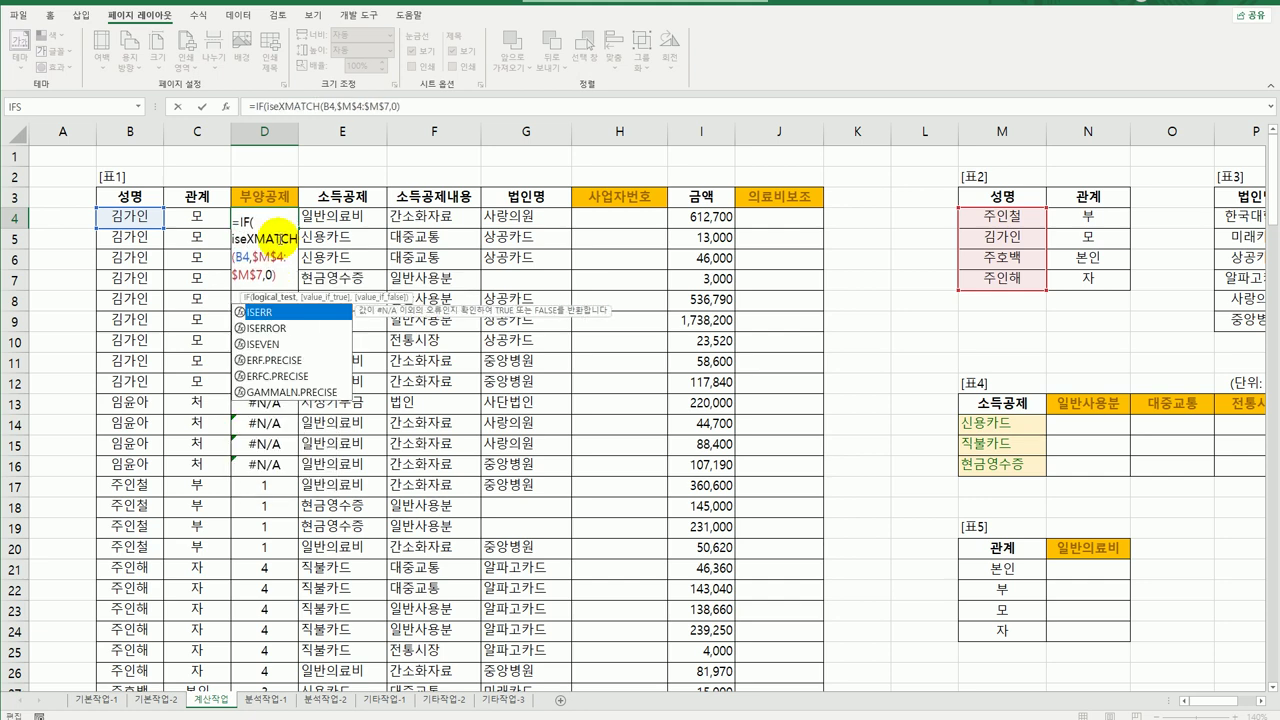
pyautogui.press('Down')
pyautogui.press('Tab')
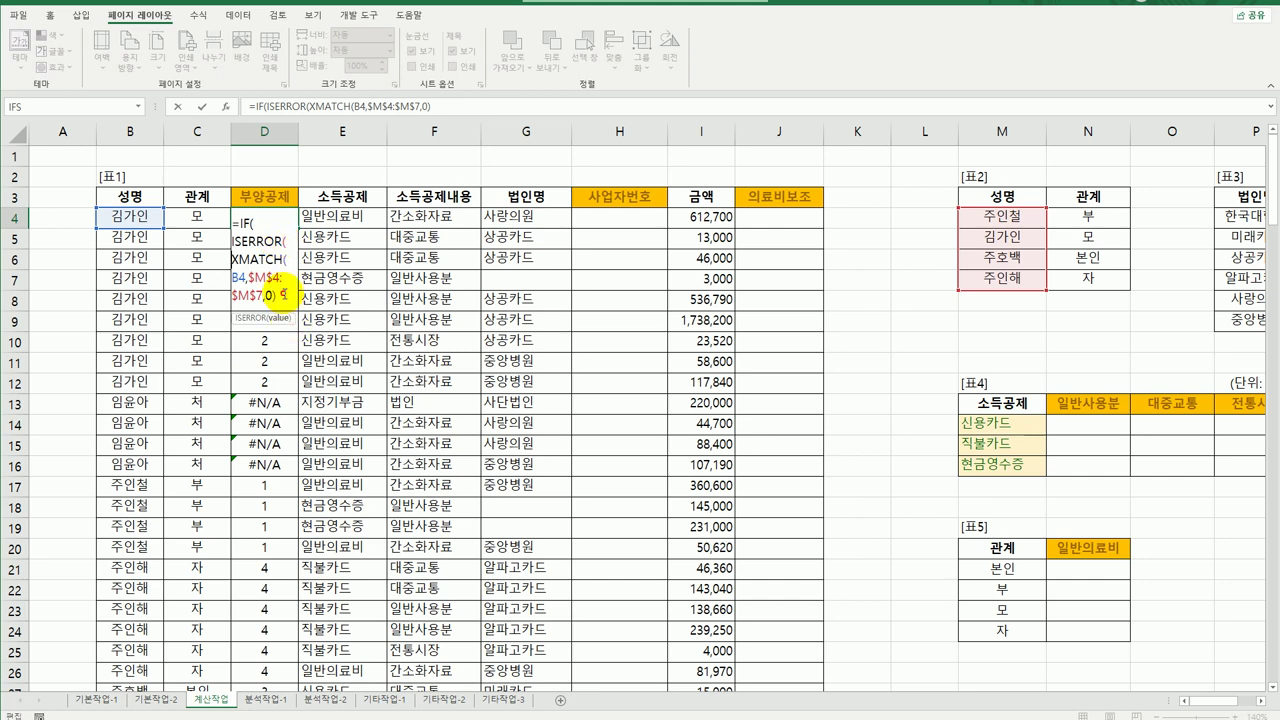
pyautogui.write('),')
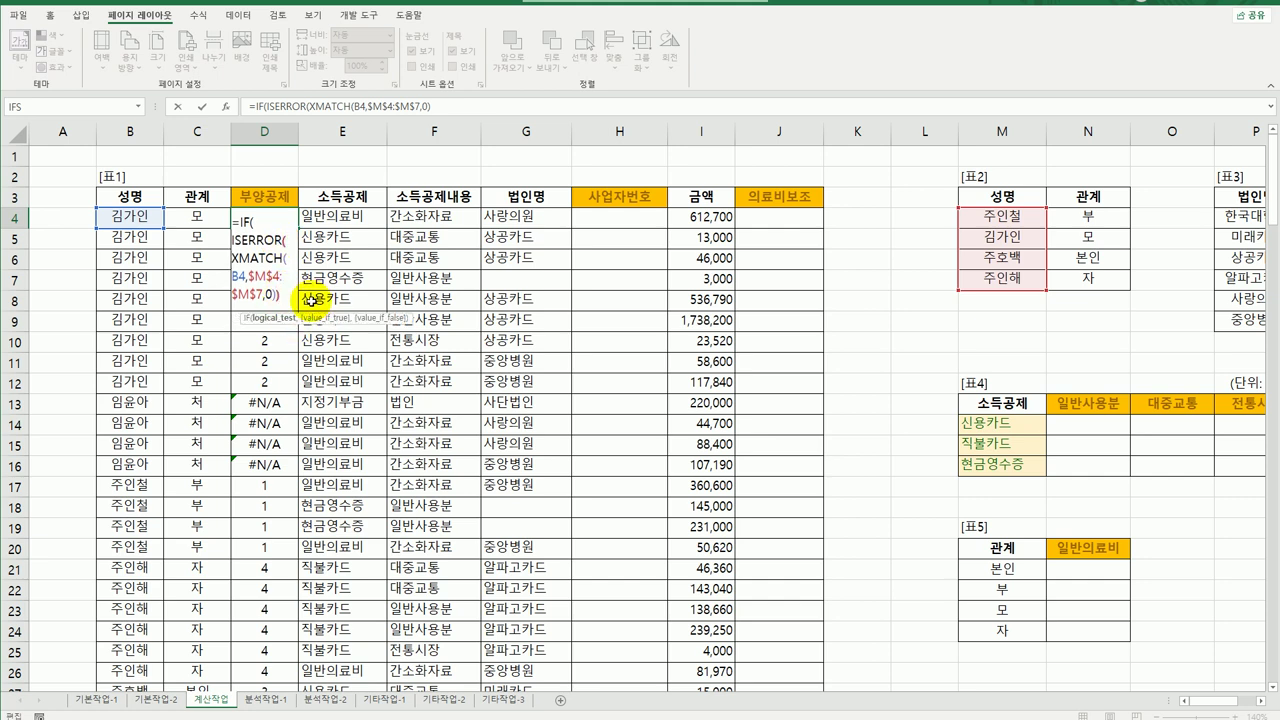
pyautogui.write('"아')
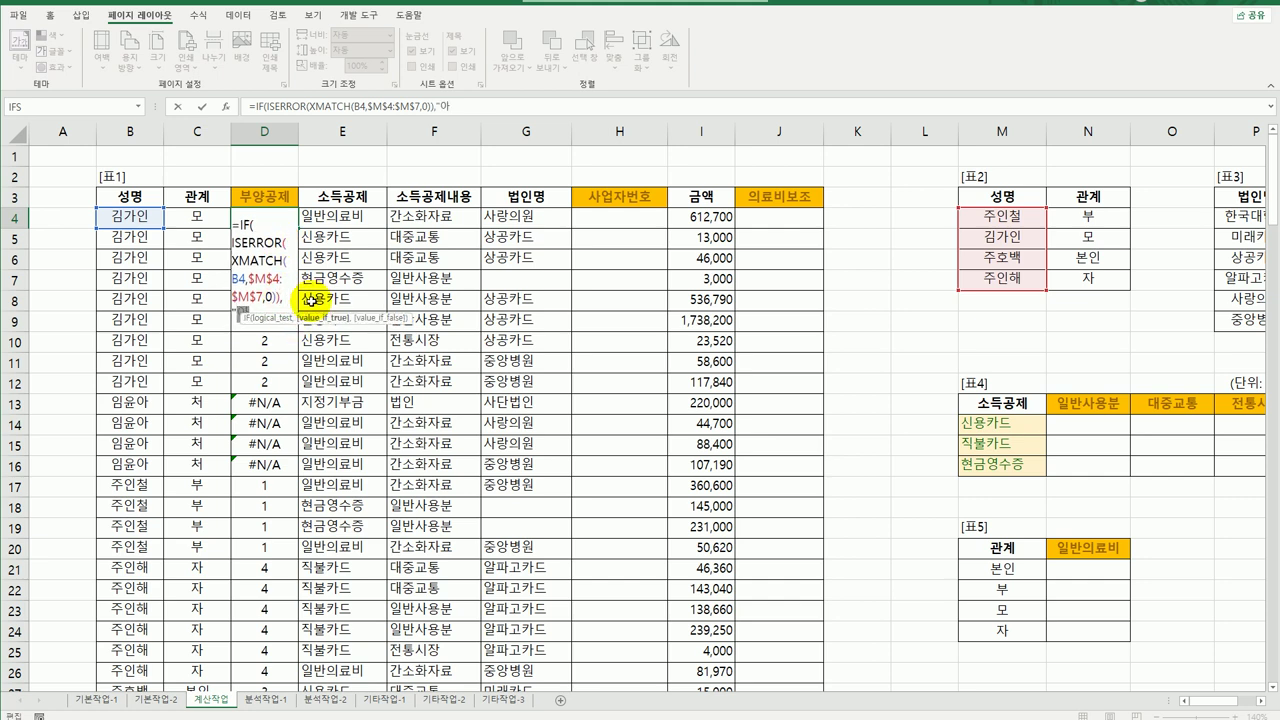
pyautogui.write('닝오",')
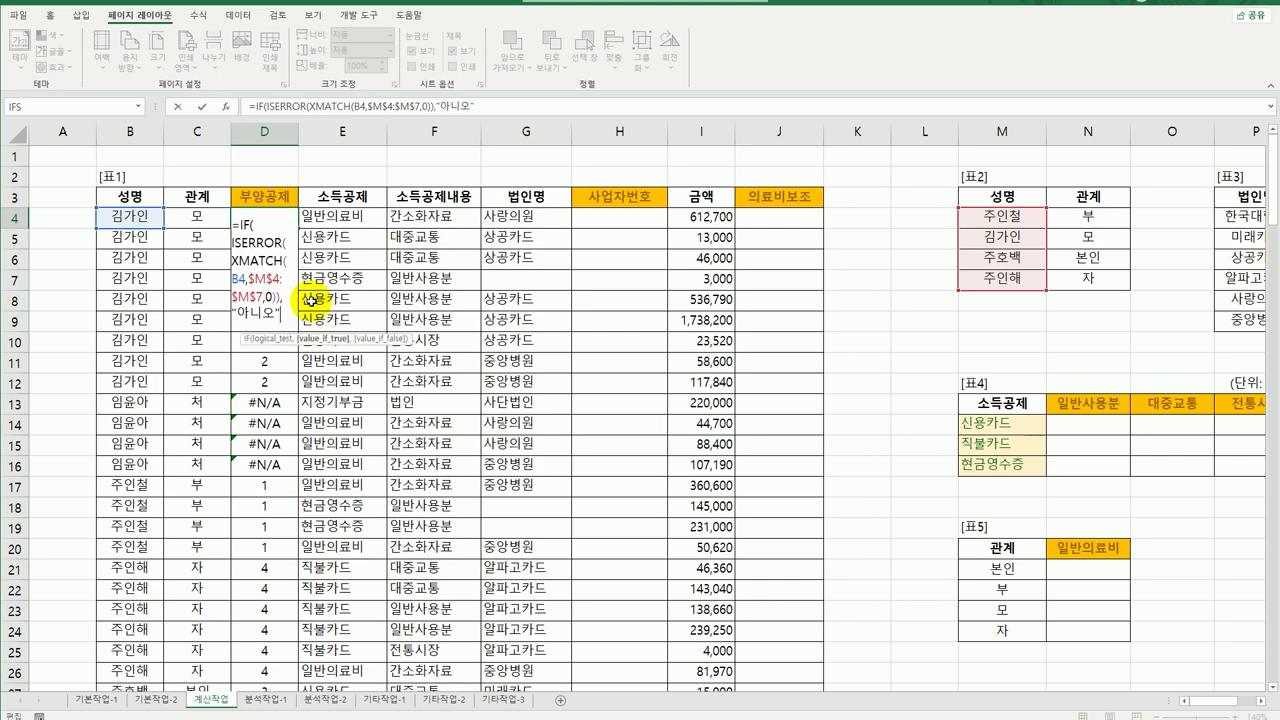
pyautogui.write('"ㅇ')
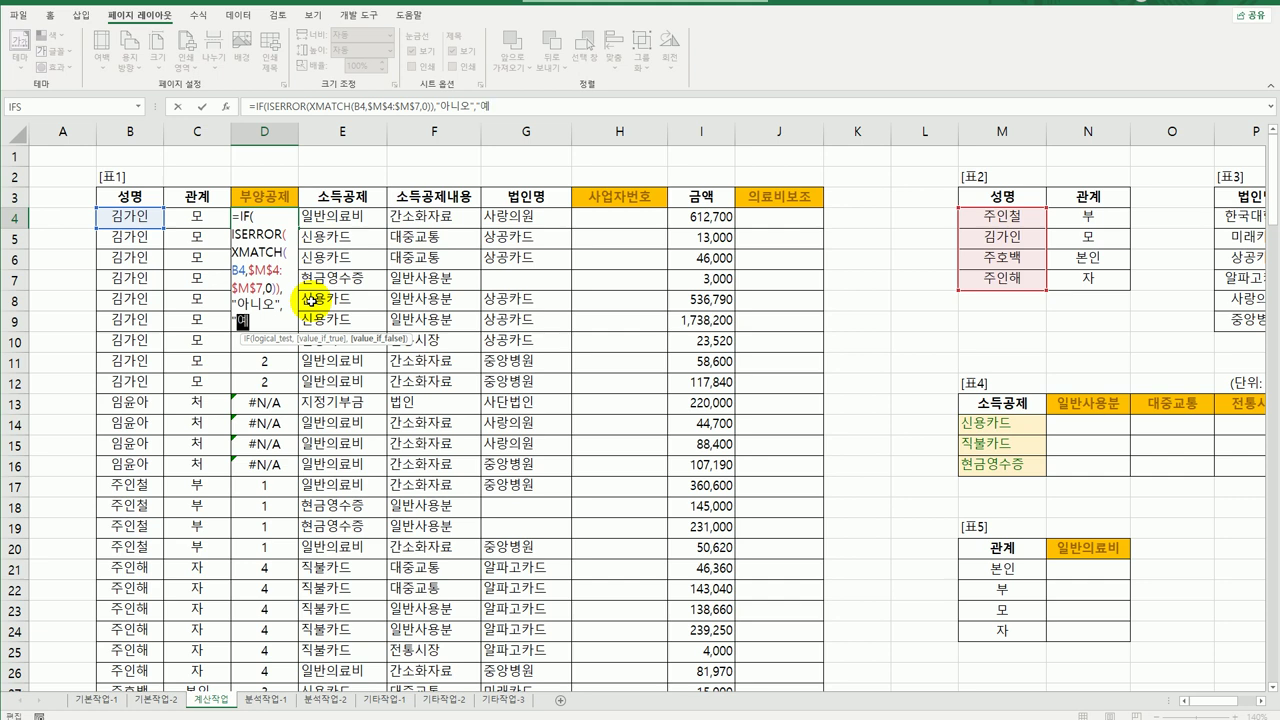
pyautogui.write('")')
pyautogui.press('Return')
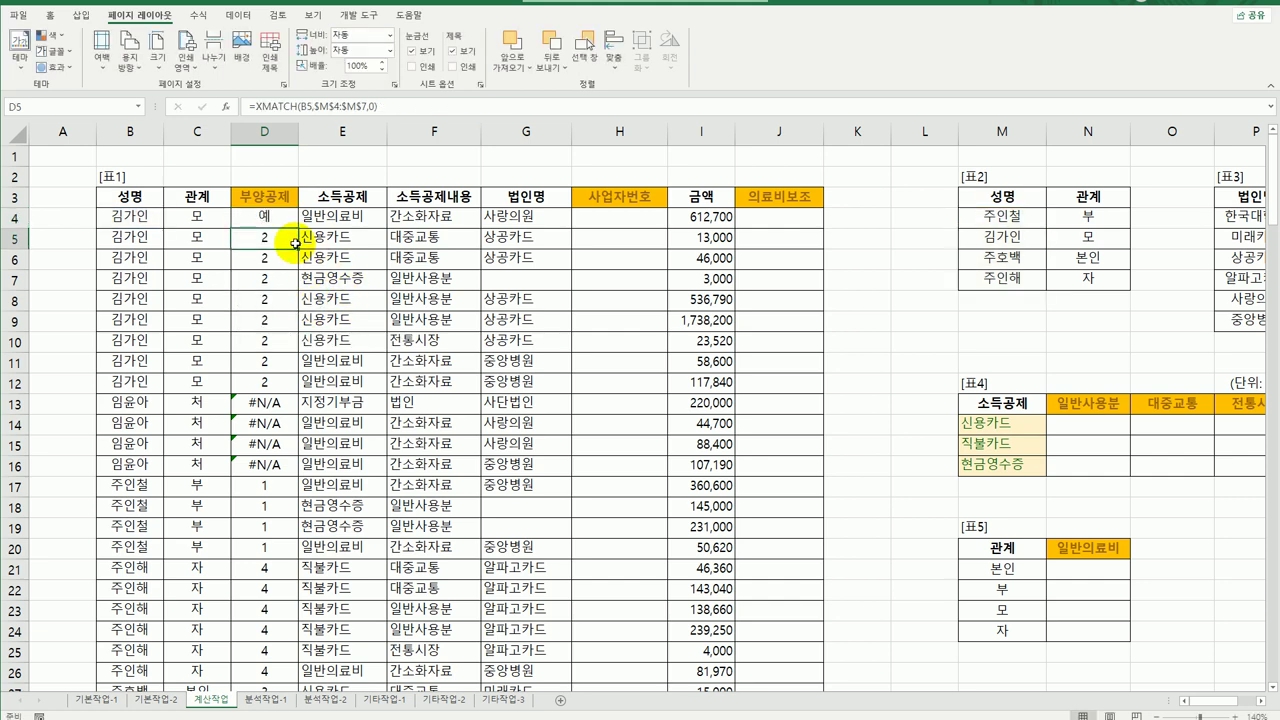
# Fill the IF(ISERROR) formula down column D and verify the results.
pyautogui.click(275, 216)
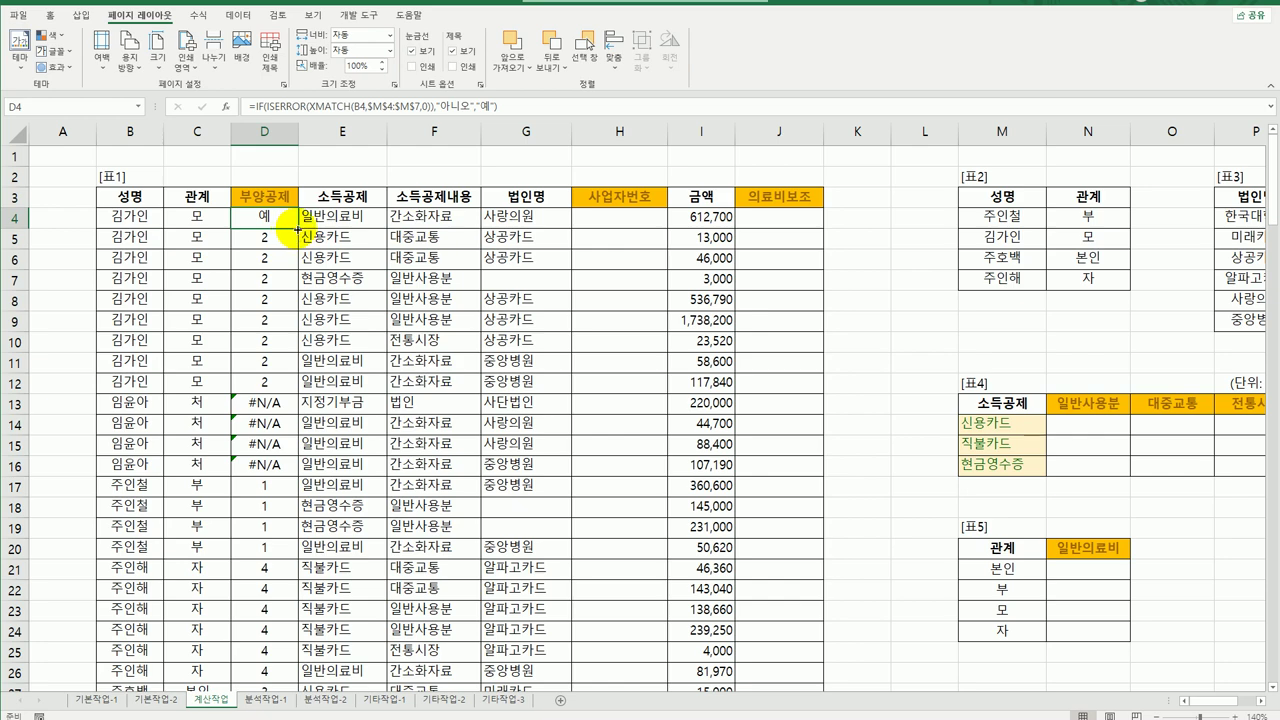
pyautogui.doubleClick(296, 229)
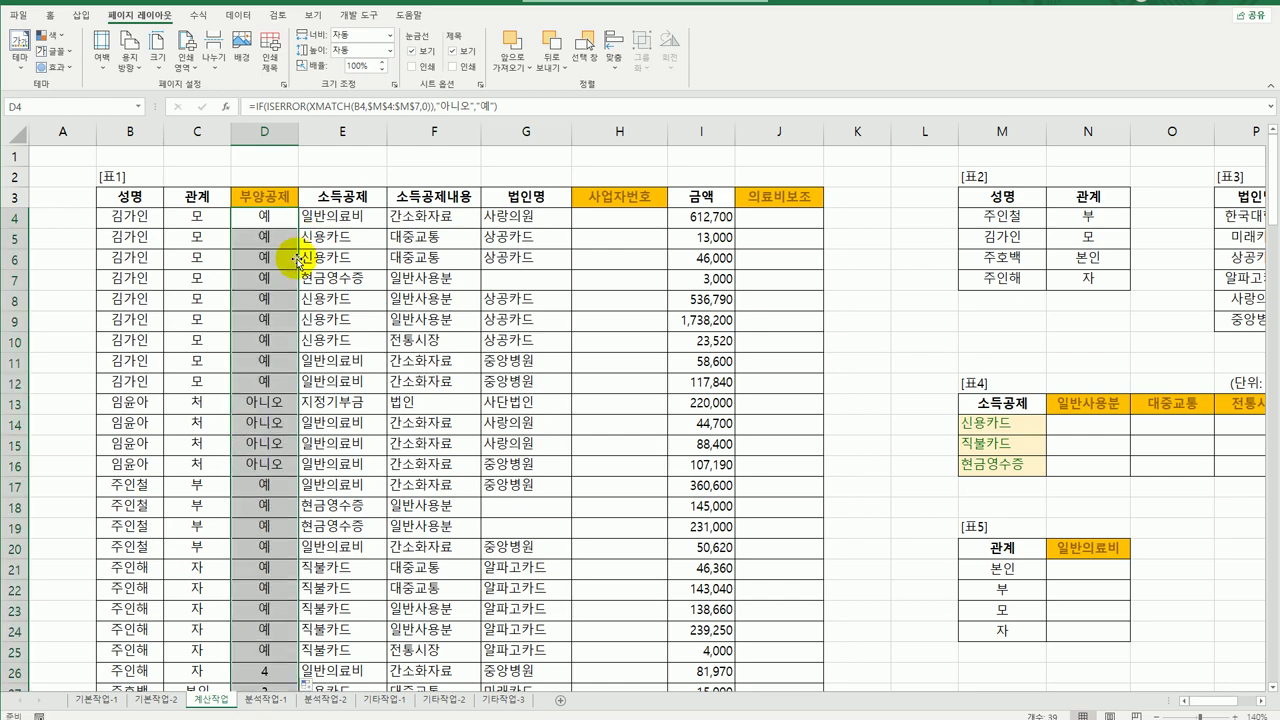
pyautogui.click(264, 402)
pyautogui.scroll(-6, 280, 484)
pyautogui.scroll(6, 281, 485)
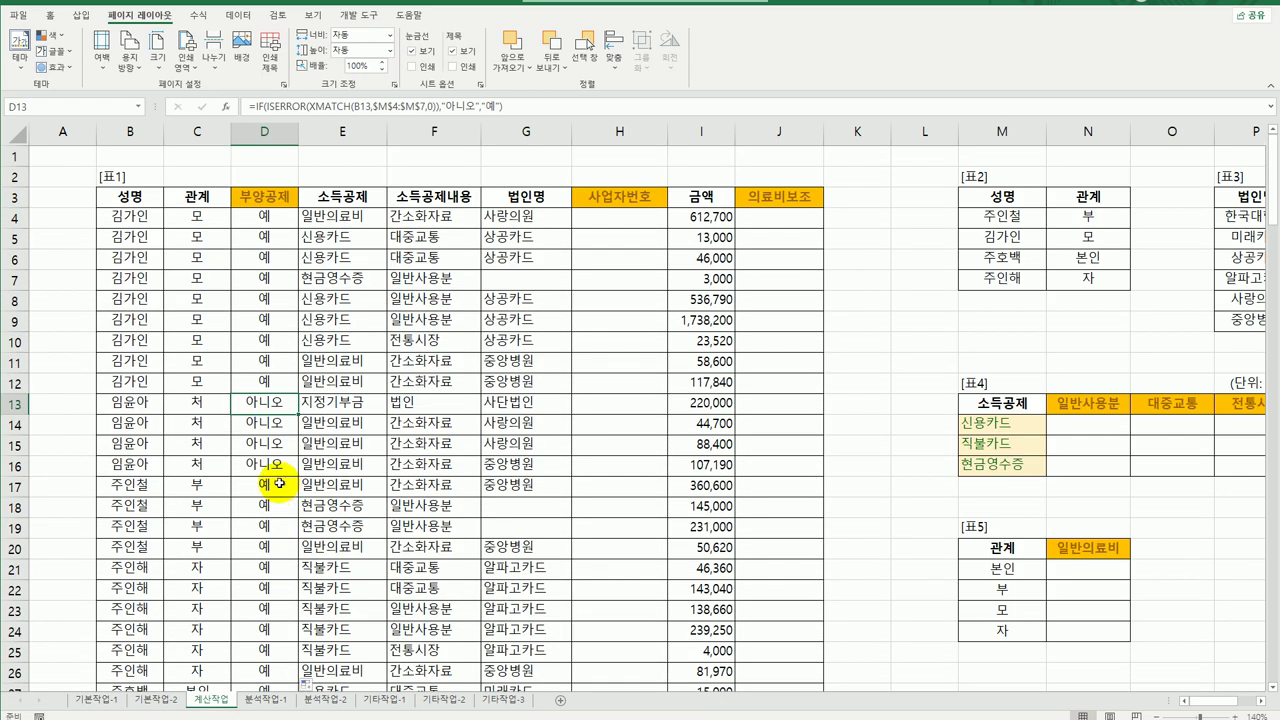
pyautogui.click(268, 218)
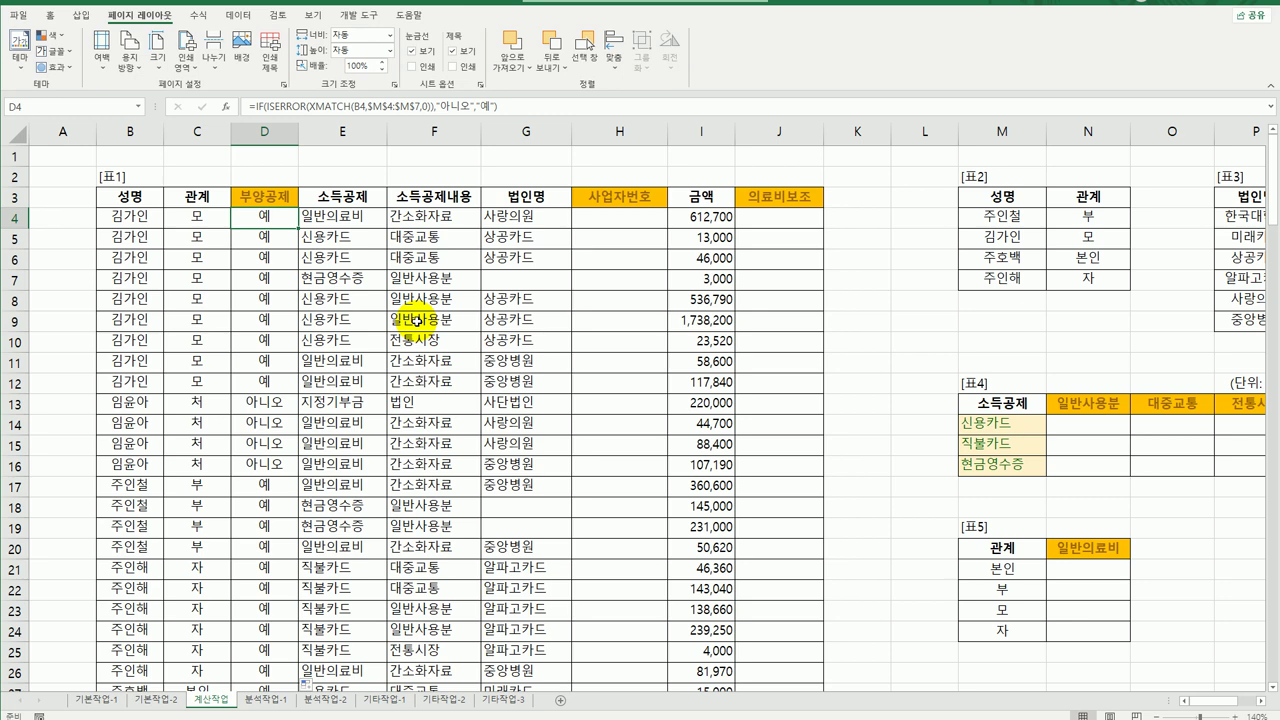
# Zoom out and review G4's 법인명 alongside 표3's names and business numbers.
pyautogui.click(632, 228)
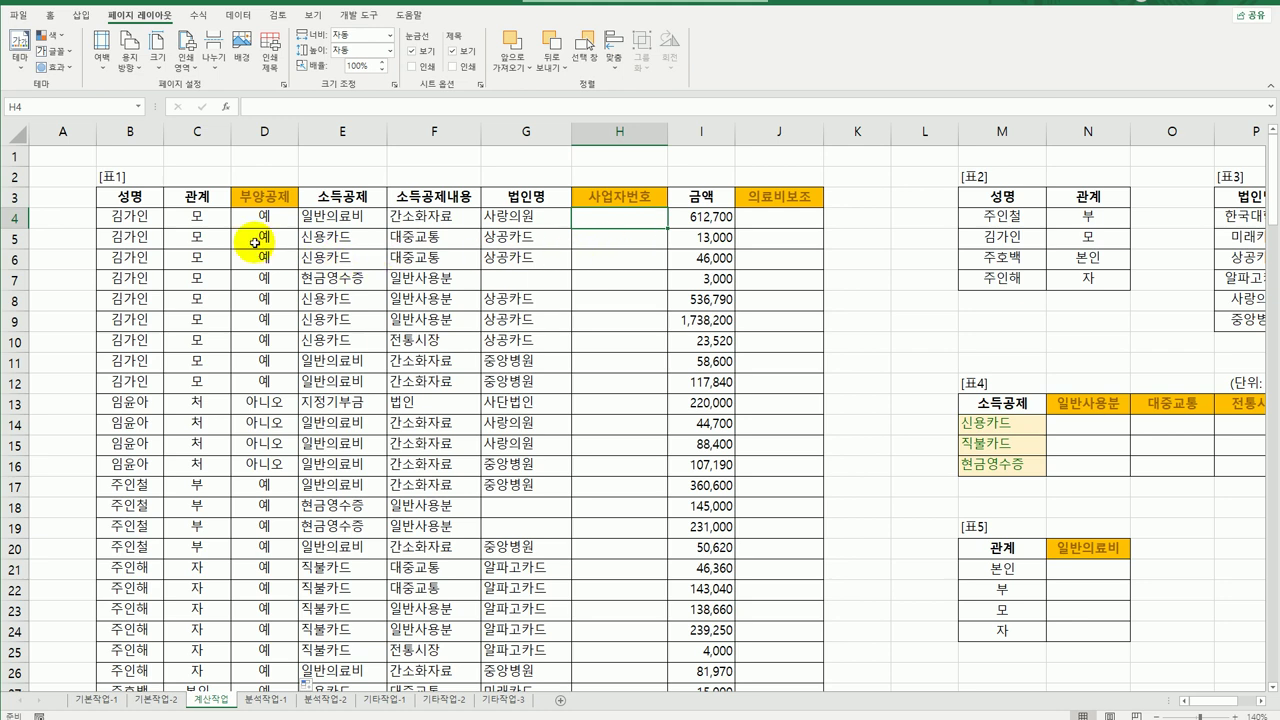
pyautogui.click(514, 222)
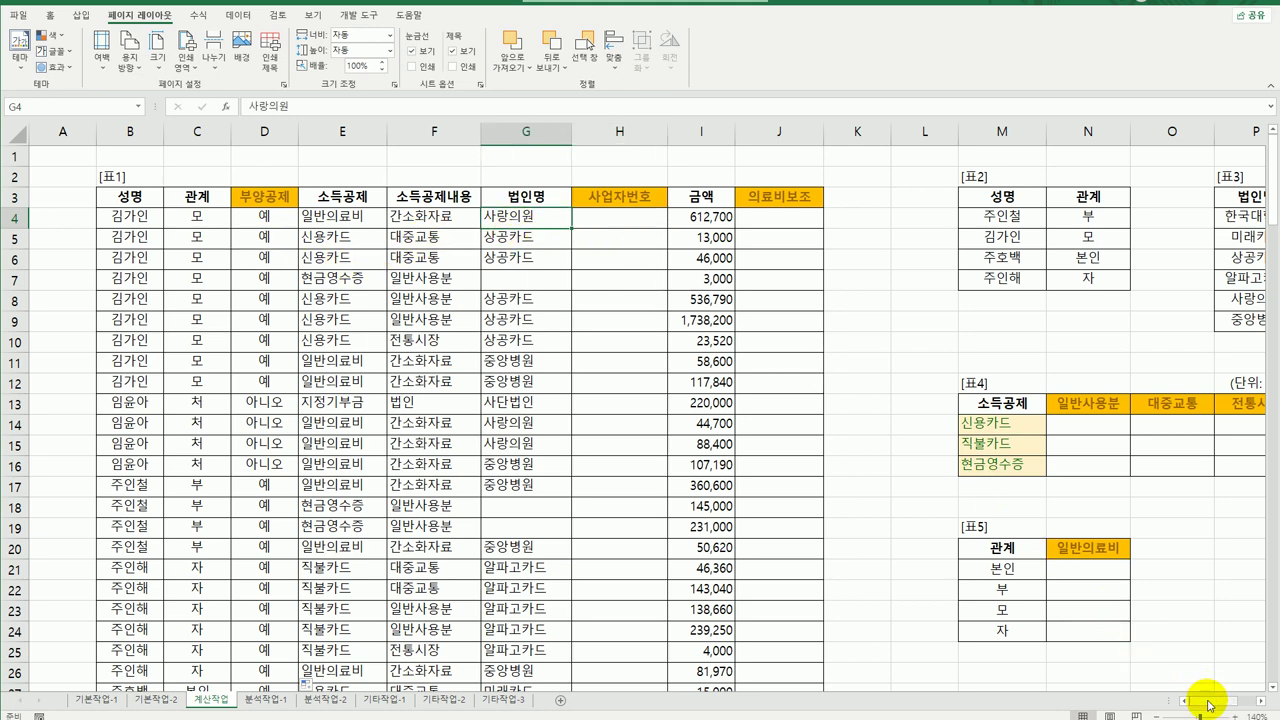
pyautogui.moveTo(1210, 703); pyautogui.dragTo(1203, 710)
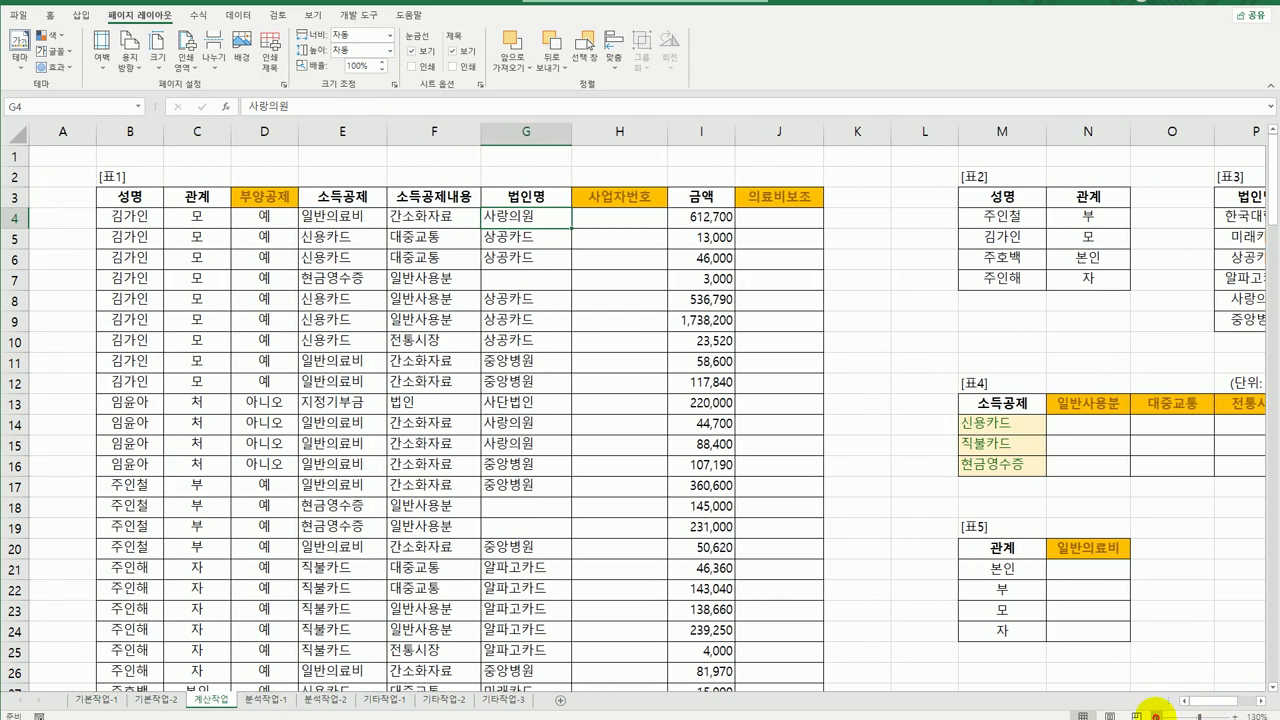
pyautogui.click(1157, 716)
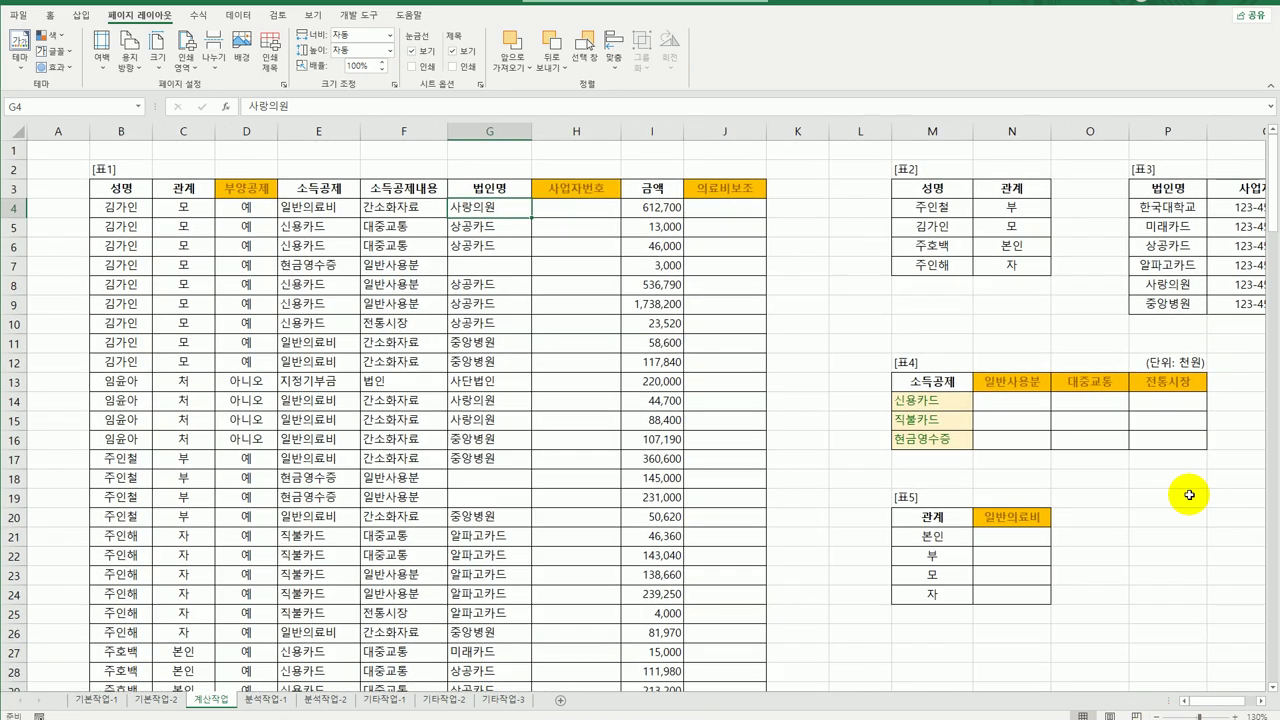
pyautogui.click(1188, 207)
pyautogui.click(1222, 207)
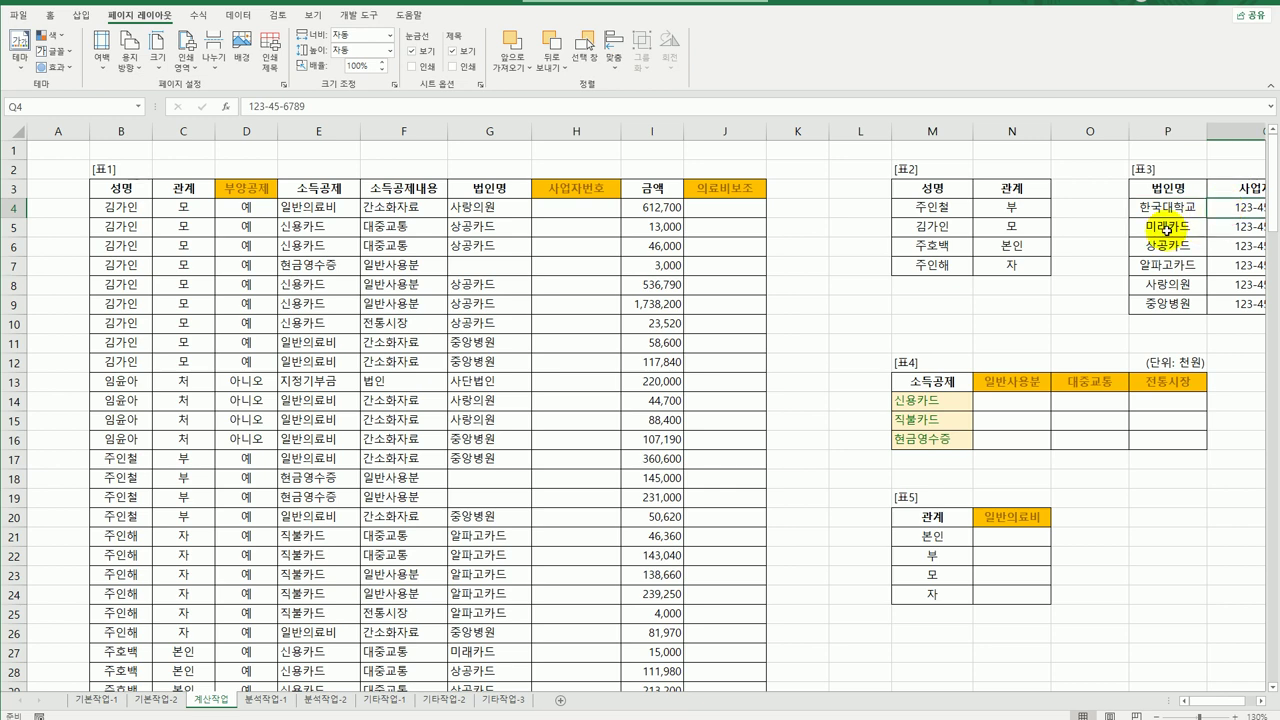
pyautogui.click(554, 208)
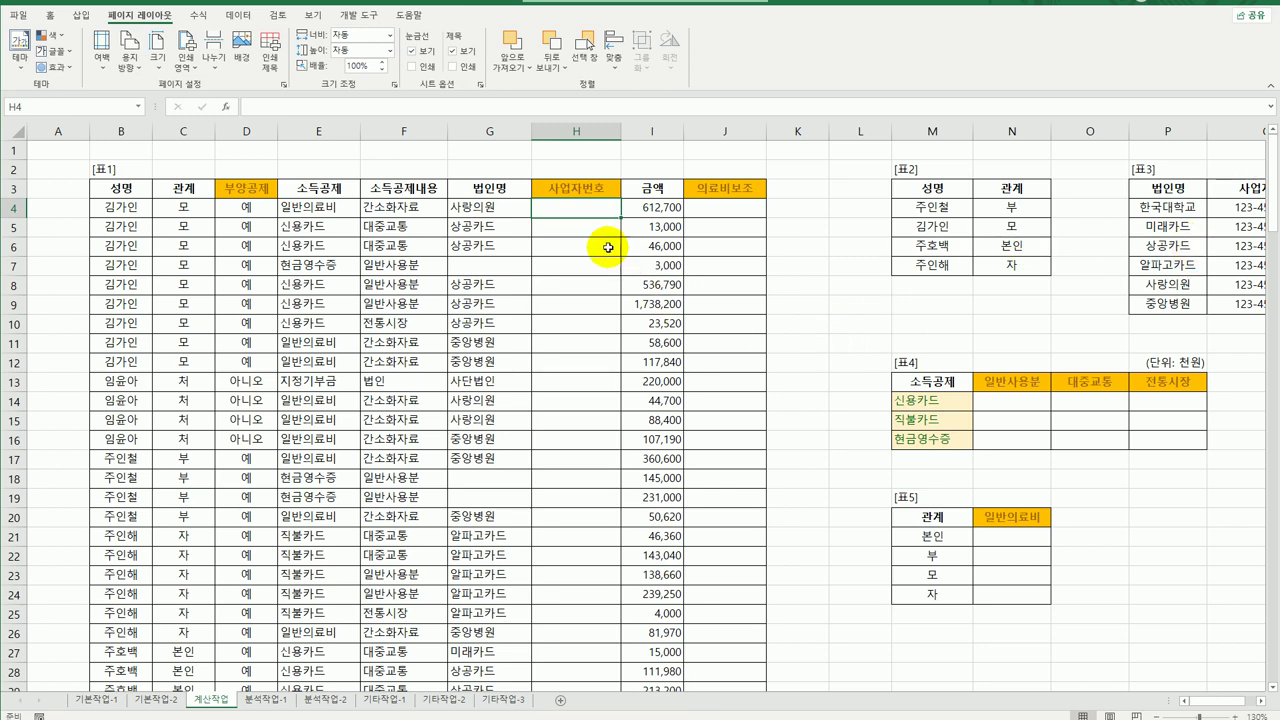
# Enter =VLOOKUP(G4,$P$4:$Q$9,2,FALSE) in H4.
pyautogui.write('=ㅍ')
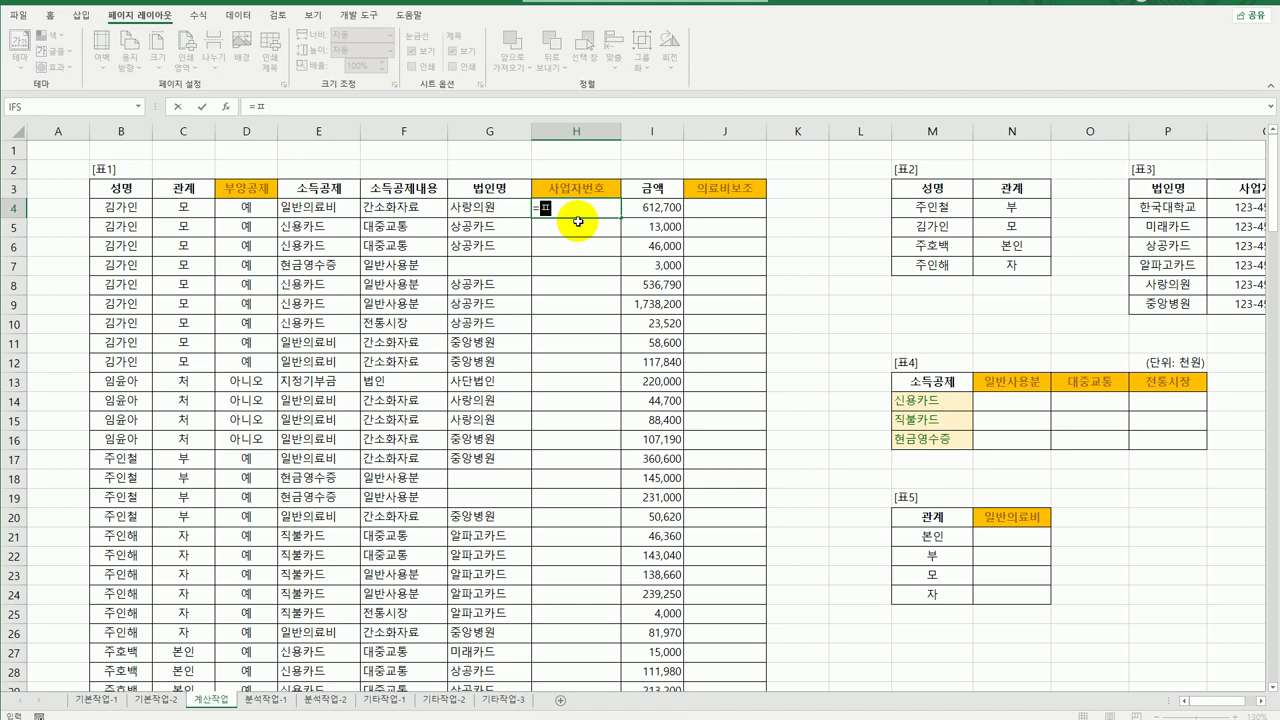
pyautogui.press('BackSpace')
pyautogui.write('vl')
pyautogui.press('Tab')
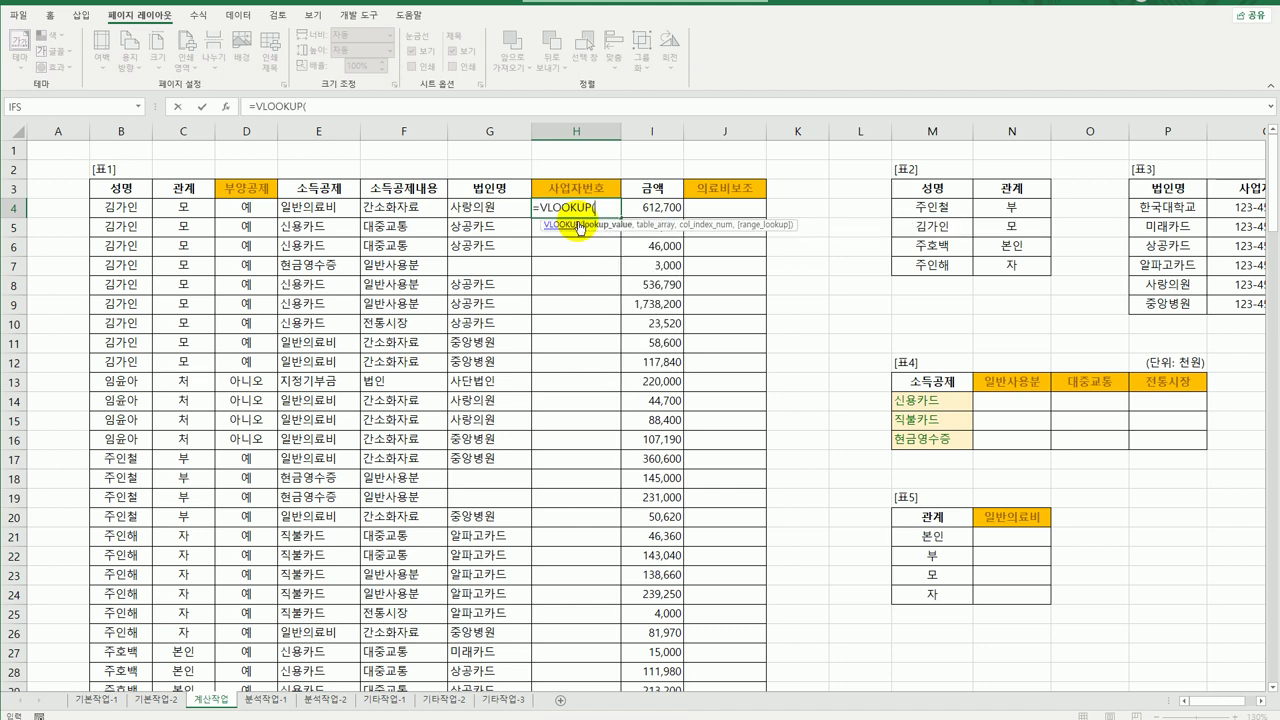
pyautogui.click(477, 204)
pyautogui.write(',')
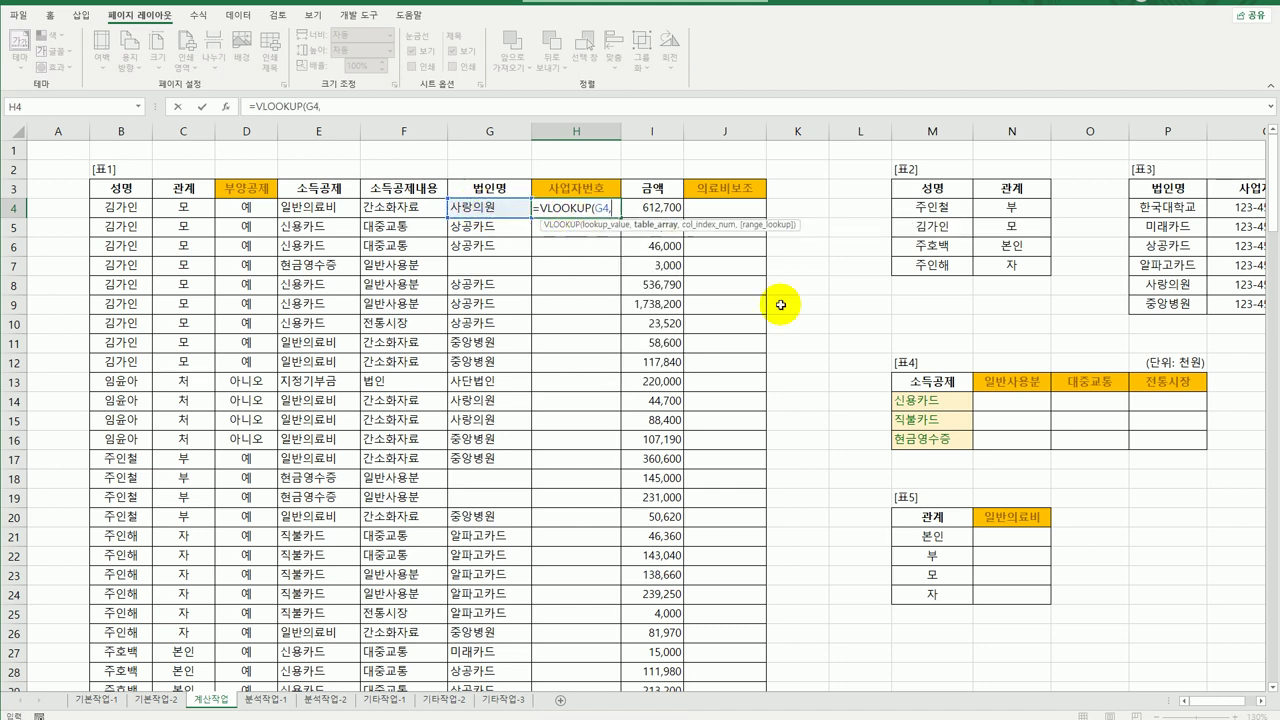
pyautogui.hscroll(2, 1219, 699)
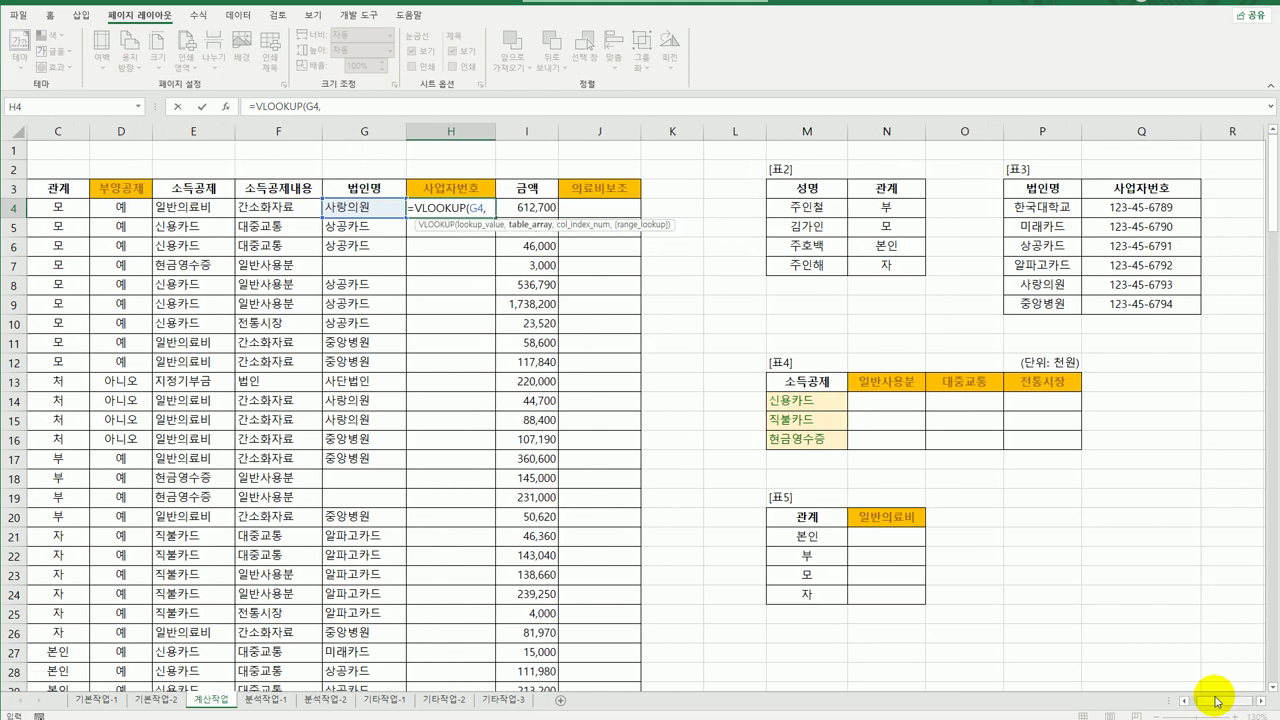
pyautogui.moveTo(1106, 279); pyautogui.dragTo(1100, 308)
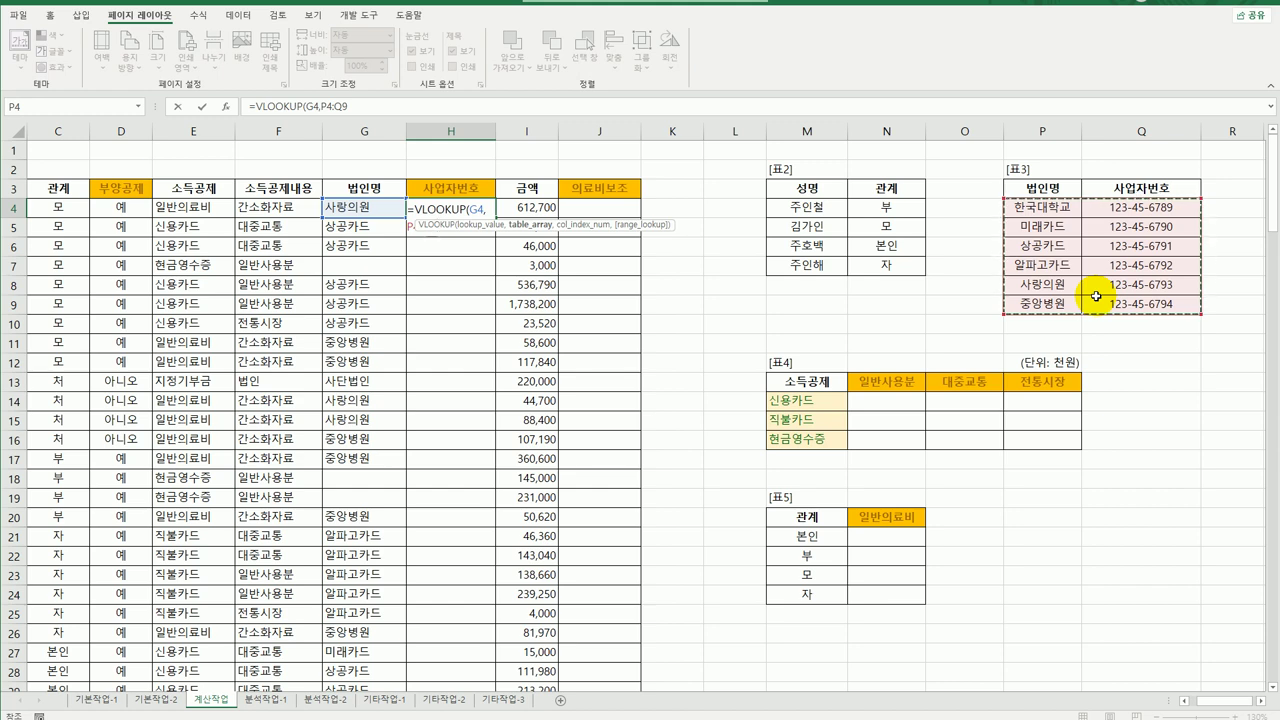
pyautogui.press('F4')
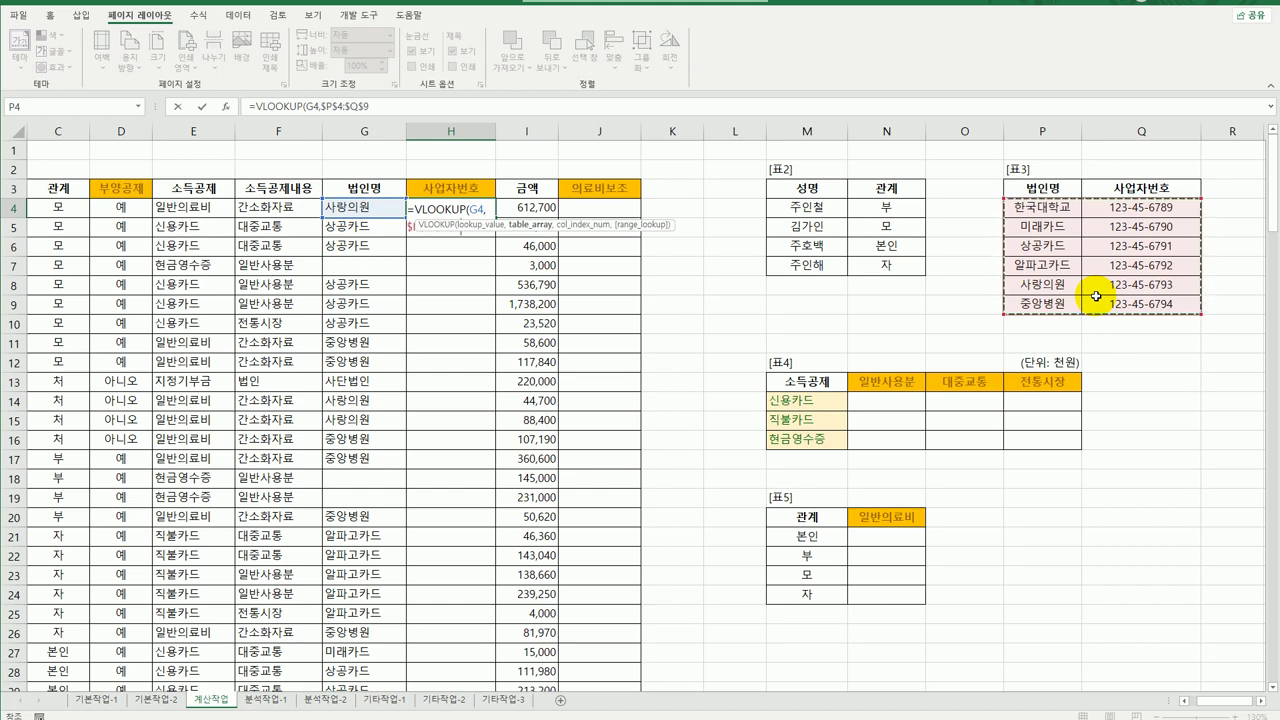
pyautogui.write(',')
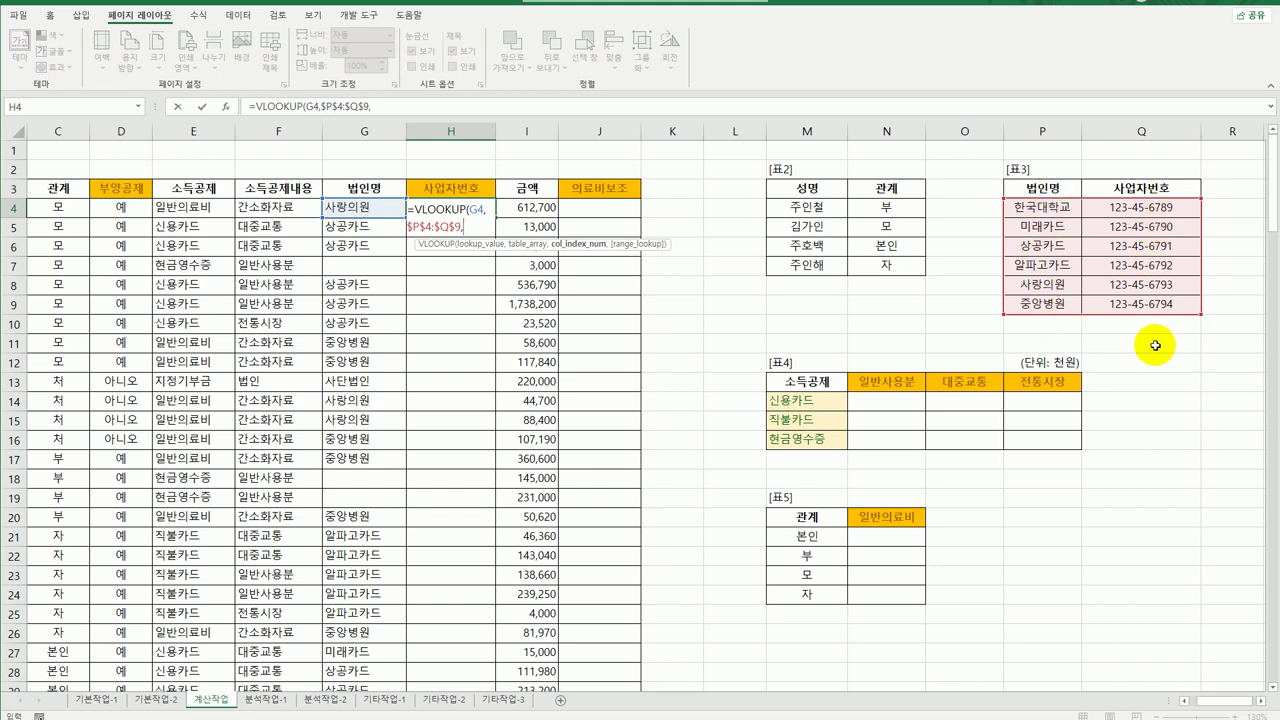
pyautogui.write('2,')
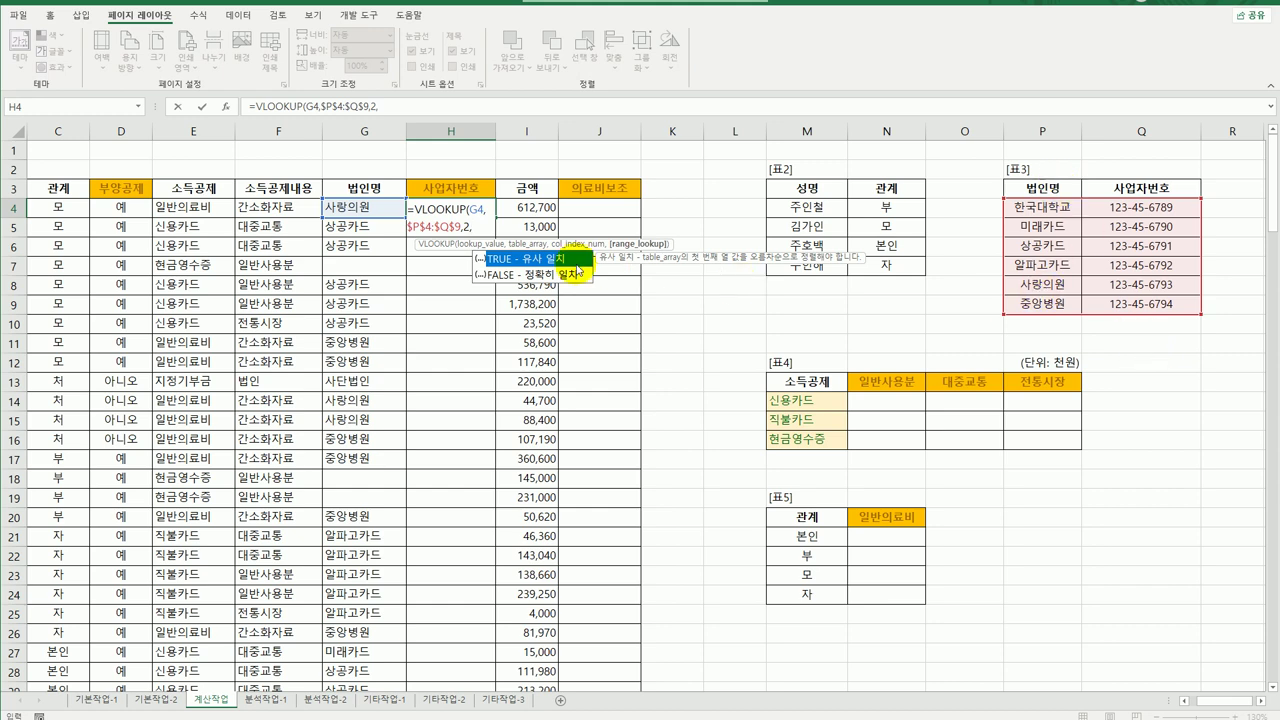
pyautogui.click(567, 276)
pyautogui.doubleClick(567, 276)
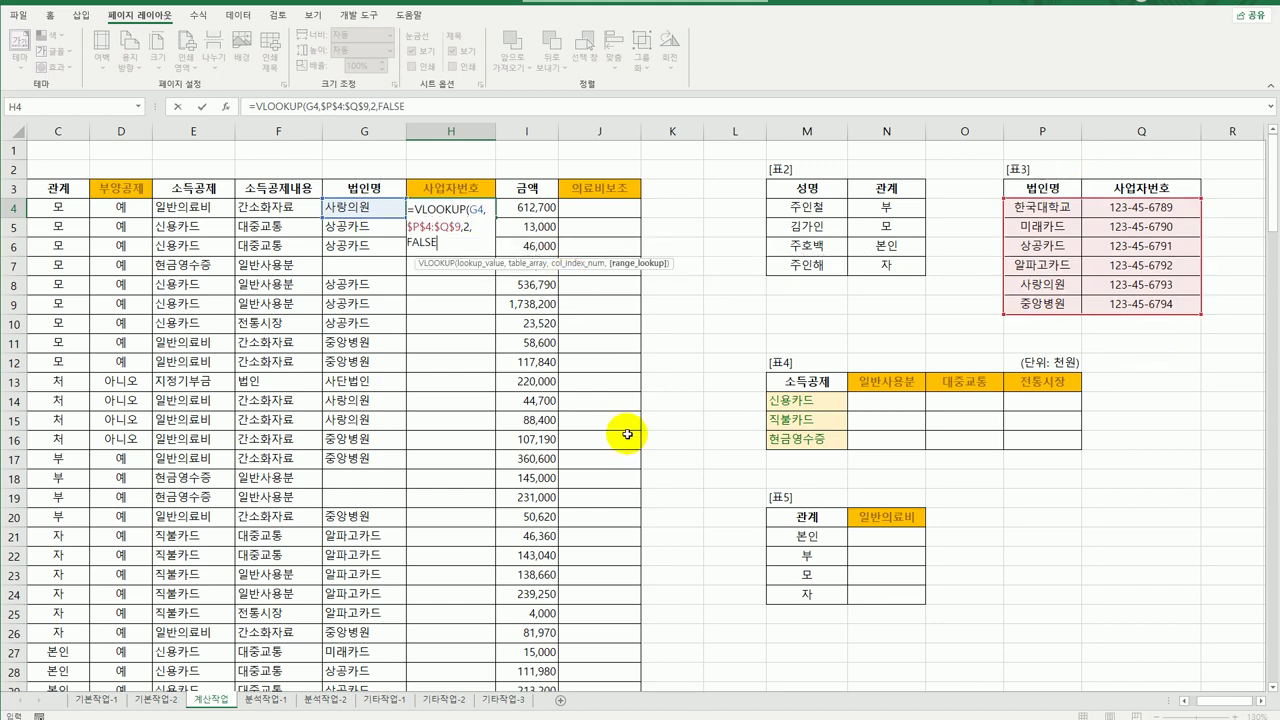
pyautogui.write(')')
pyautogui.press('Return')
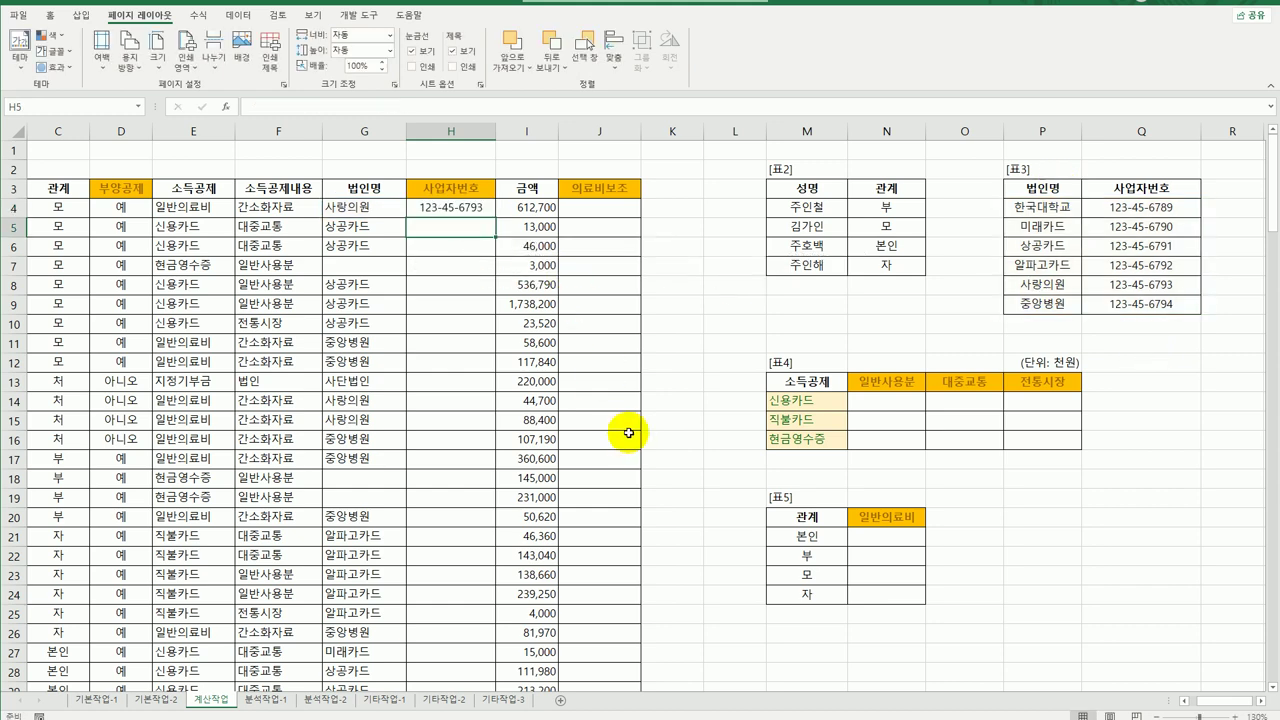
# Fill the VLOOKUP down column H and check the #N/A results in H7, H13 and H18.
pyautogui.click(440, 208)
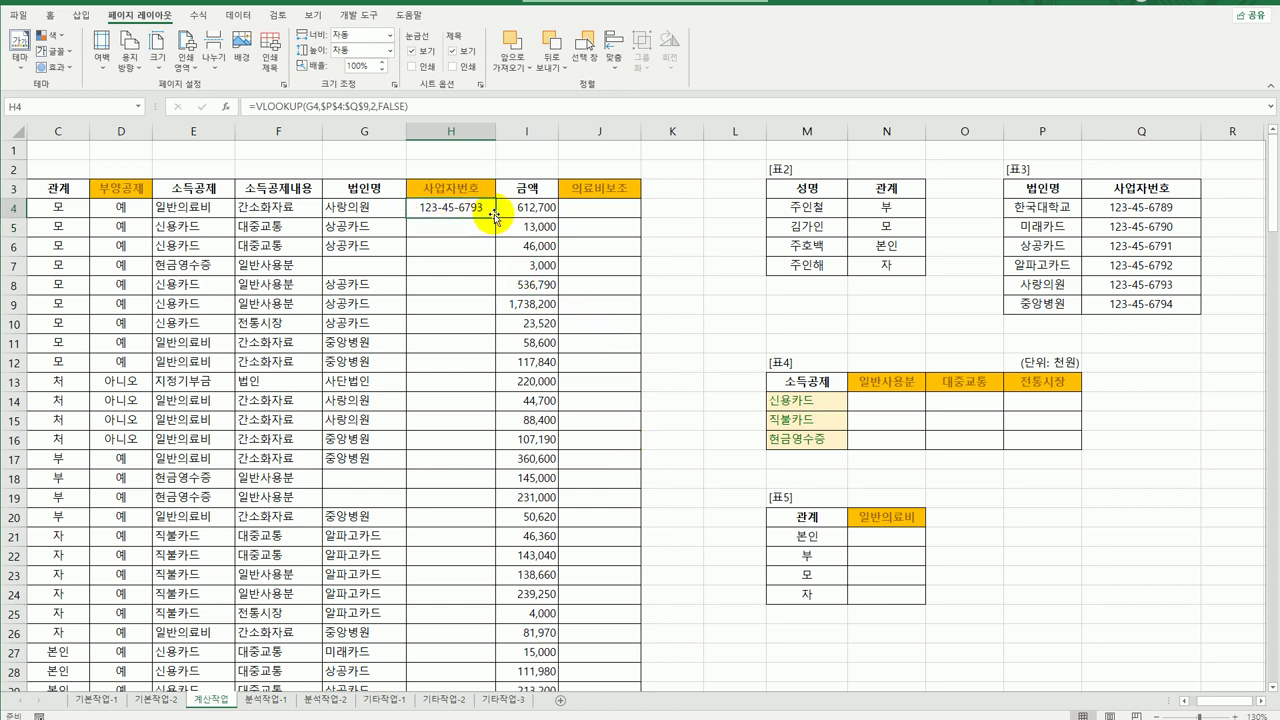
pyautogui.doubleClick(496, 215)
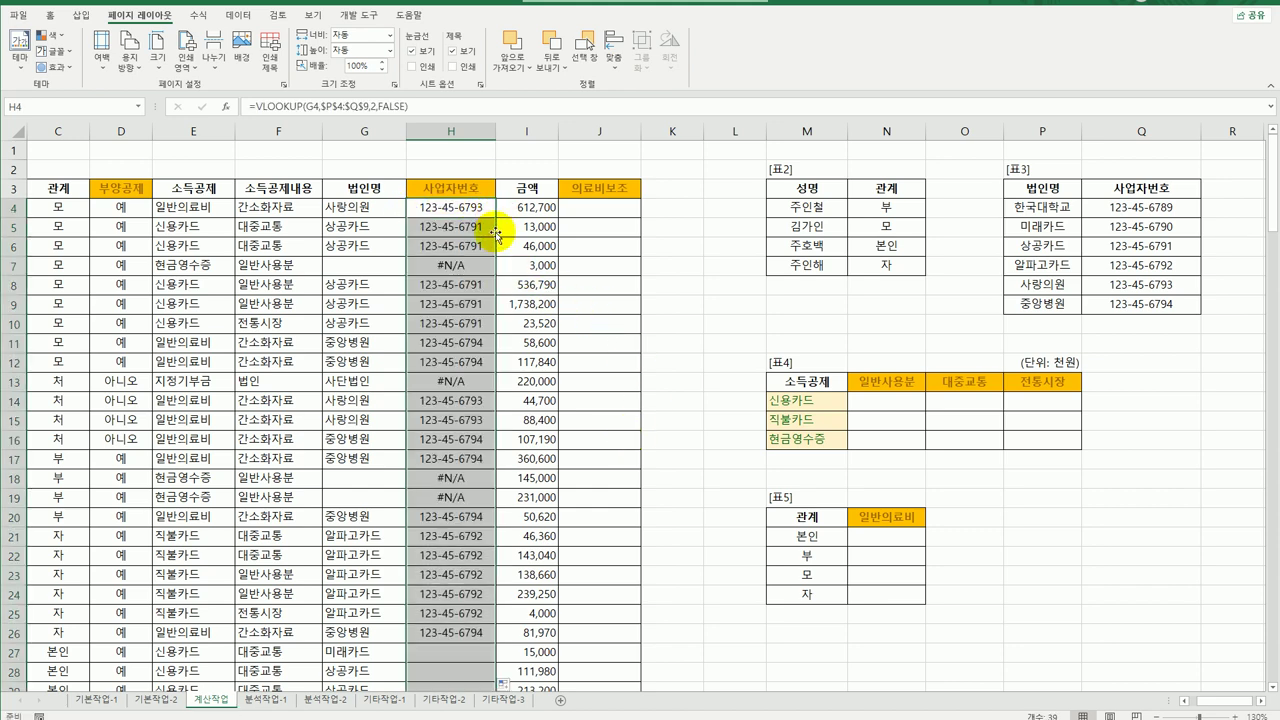
pyautogui.click(460, 265)
pyautogui.click(452, 381)
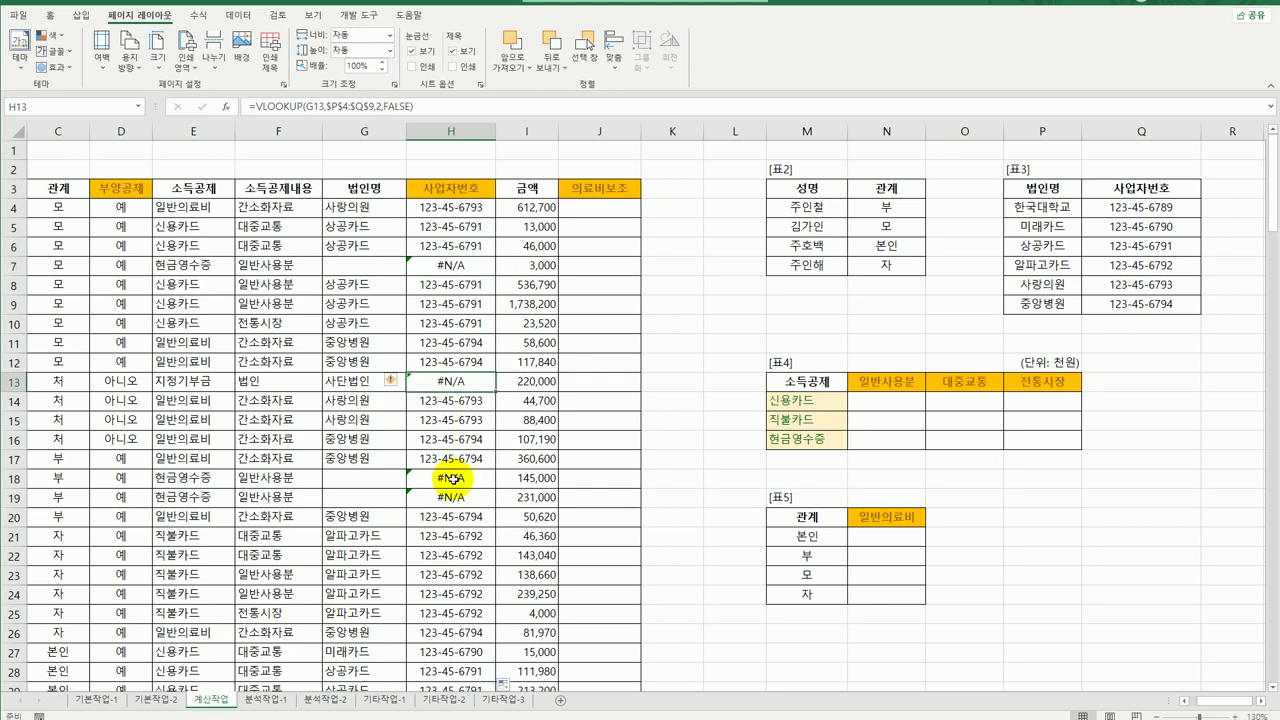
pyautogui.click(452, 479)
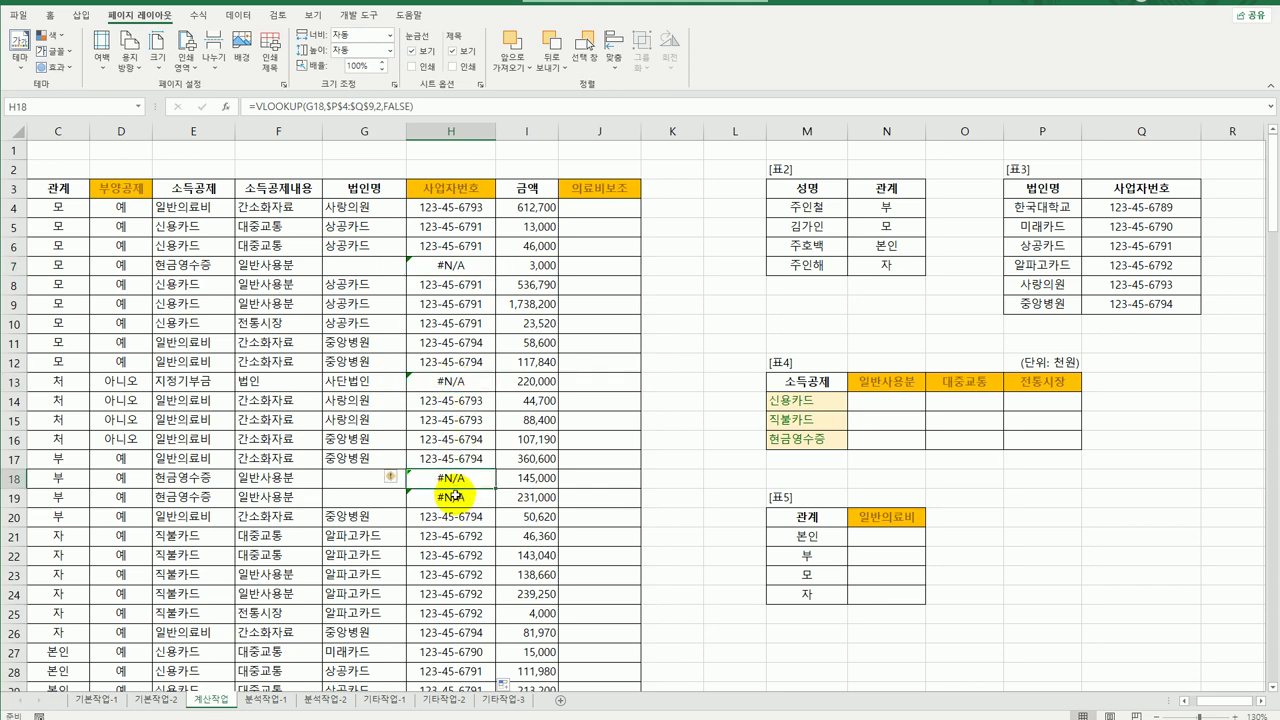
pyautogui.click(455, 208)
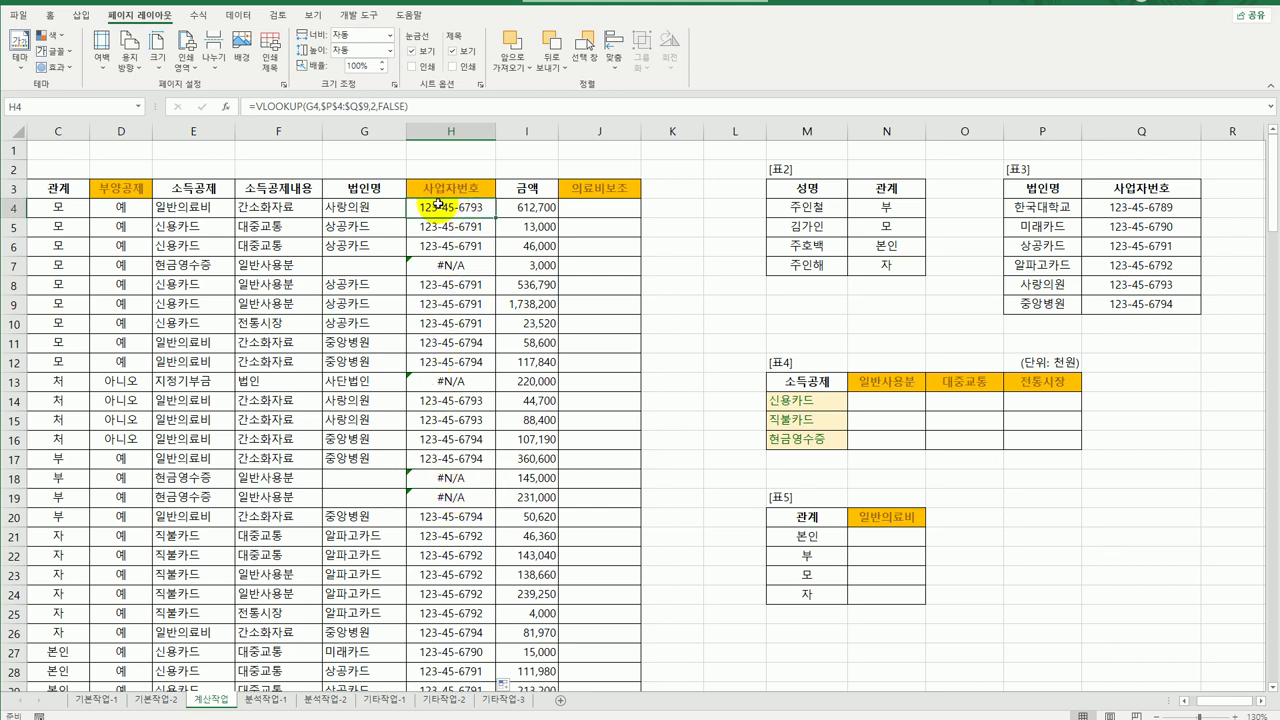
# Wrap H4 as =IFERROR(VLOOKUP(G4,$P$4:$Q$9,2,FALSE),"") and refill column H.
pyautogui.doubleClick(424, 207)
pyautogui.click(467, 217)
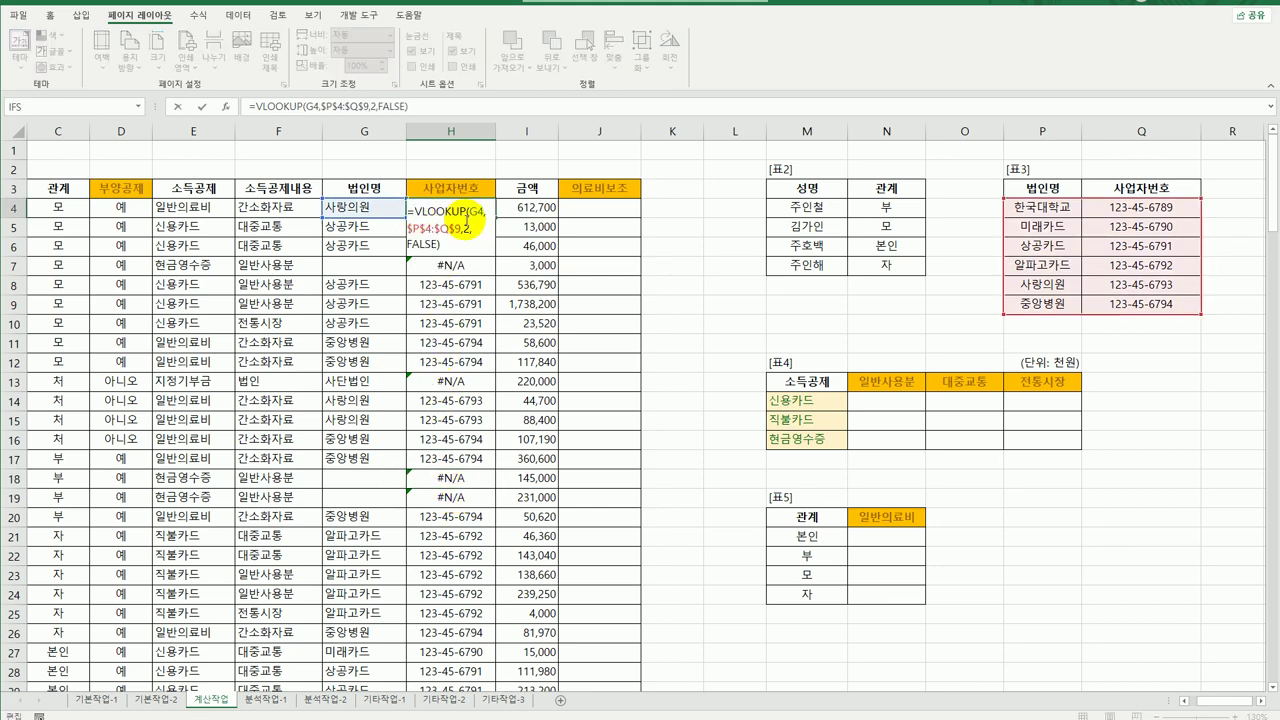
pyautogui.write('IFERROR(')
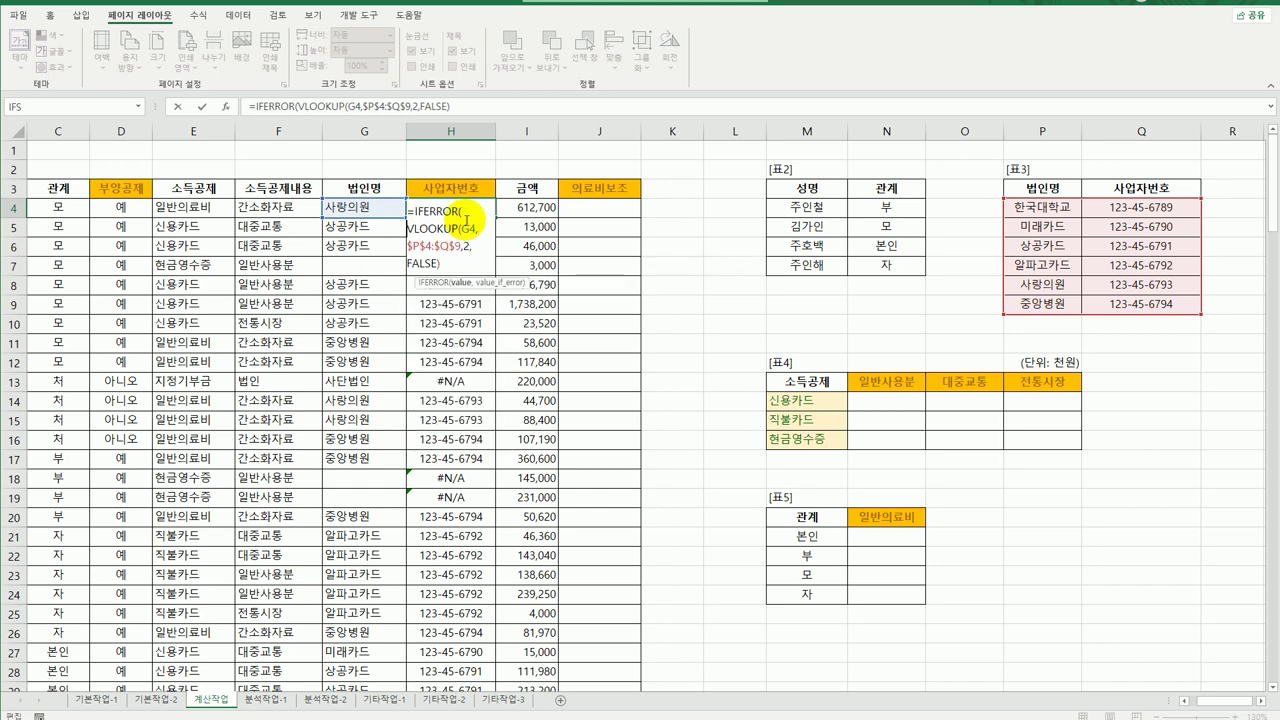
pyautogui.press('Right')
pyautogui.press('Right')
pyautogui.press('Right')
pyautogui.press('Right')
pyautogui.press('Right')
pyautogui.press('Right')
pyautogui.press('Right')
pyautogui.press('Right')
pyautogui.press('Right')
pyautogui.press('Right')
pyautogui.press('Right')
pyautogui.press('Right')
pyautogui.press('Right')
pyautogui.press('Right')
pyautogui.press('Right')
pyautogui.press('Right')
pyautogui.press('Right')
pyautogui.press('Right')
pyautogui.press('Right')
pyautogui.press('Right')
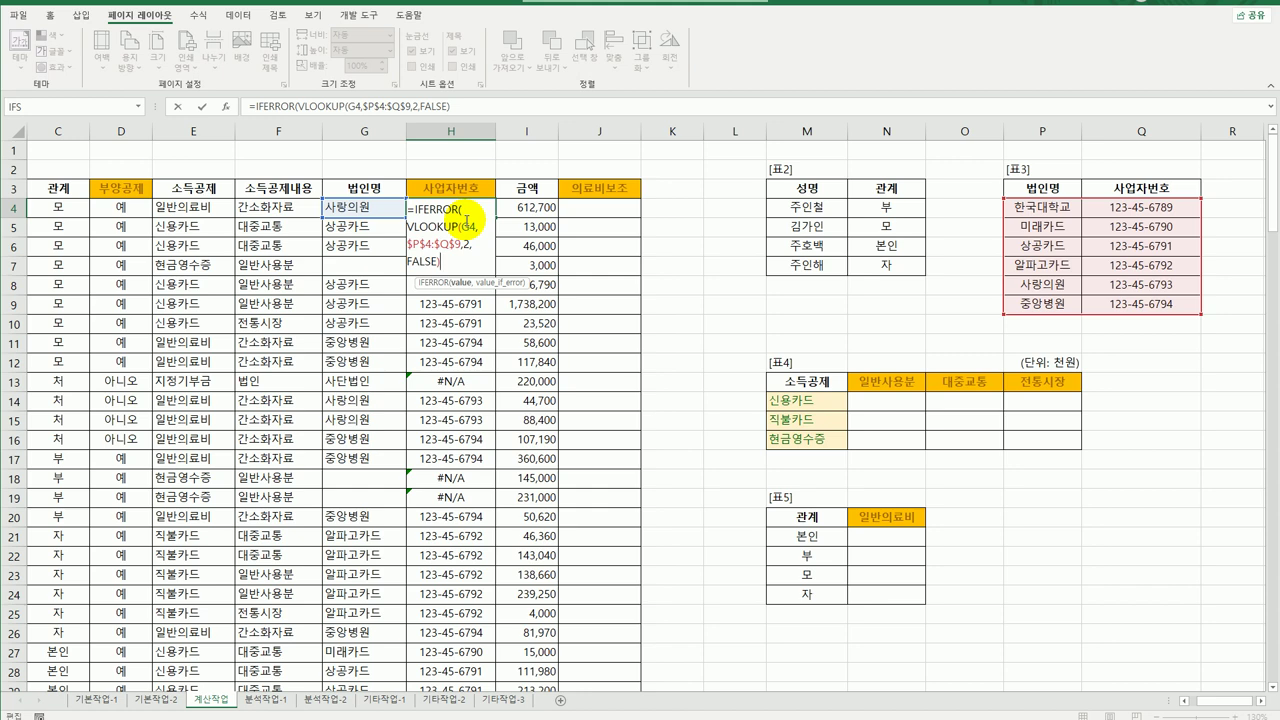
pyautogui.write(',')
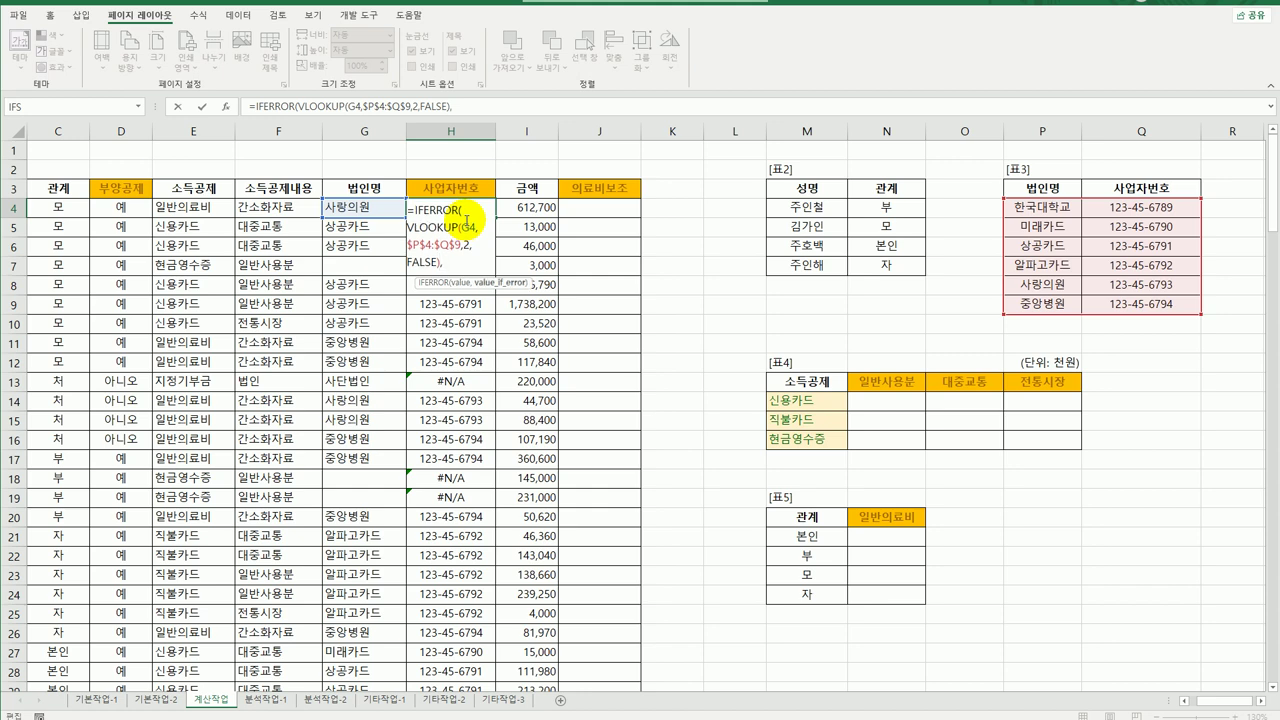
pyautogui.write('"")')
pyautogui.press('Return')
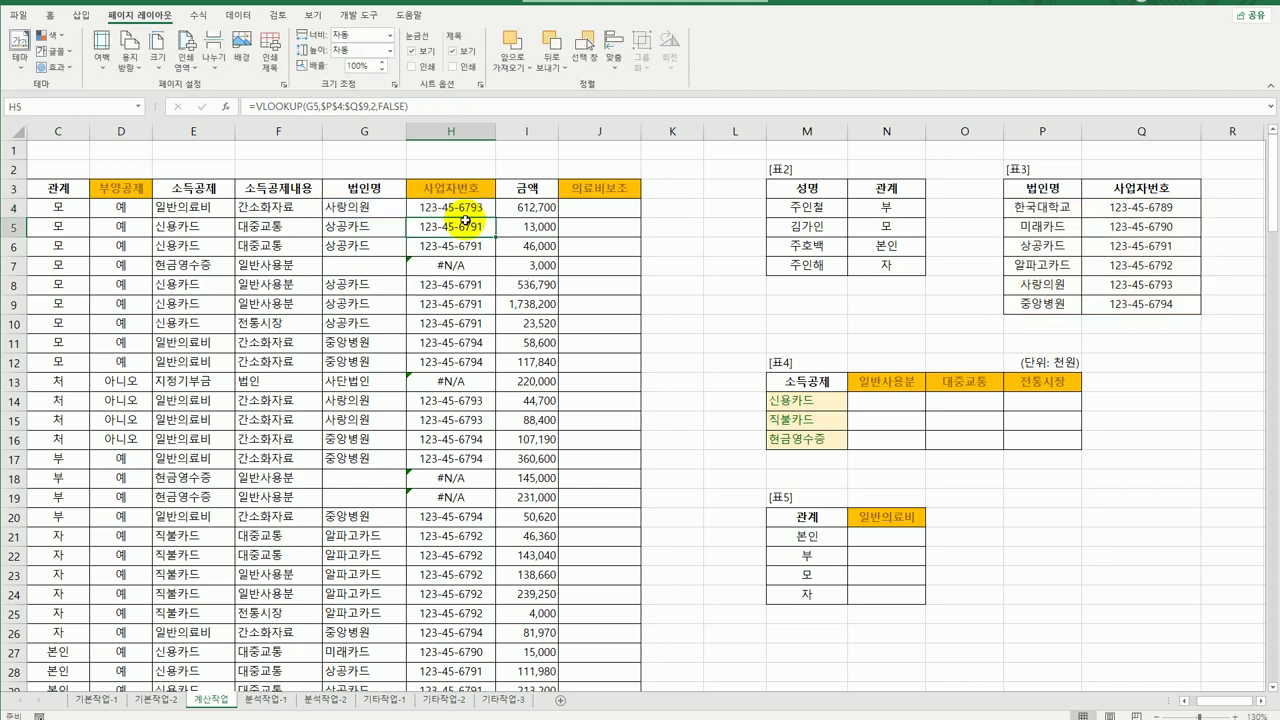
pyautogui.click(470, 208)
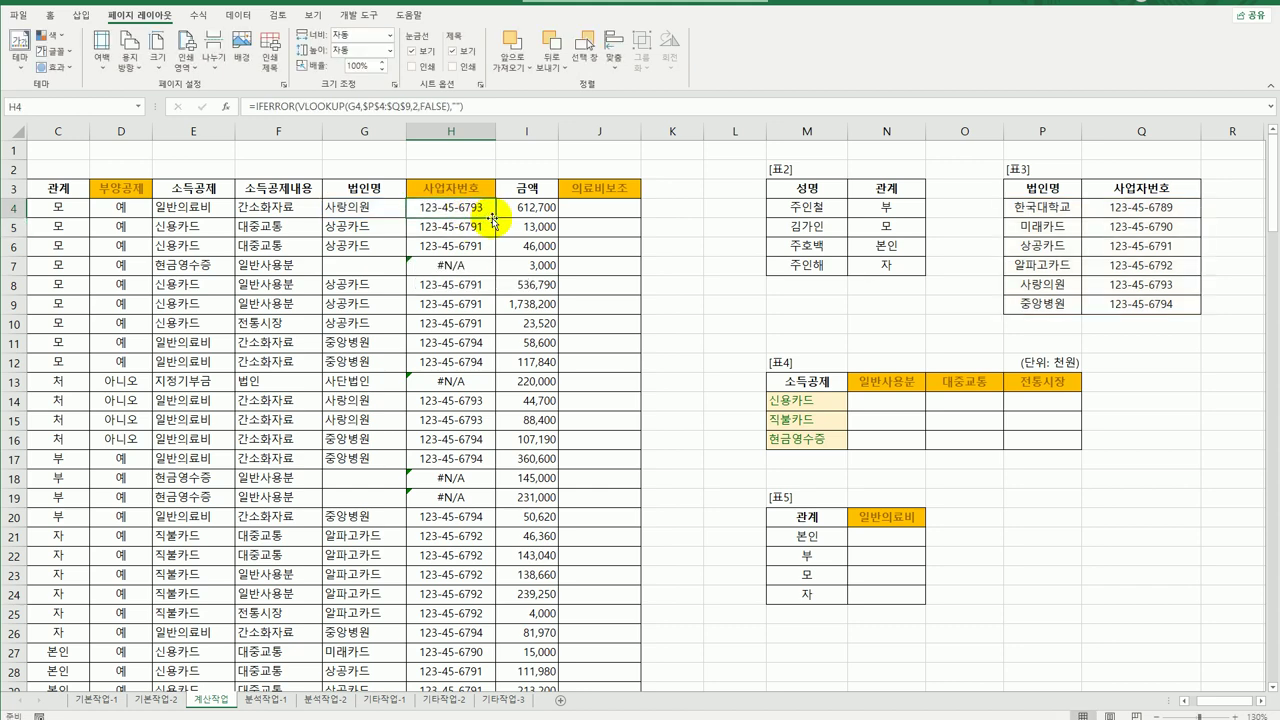
pyautogui.doubleClick(495, 217)
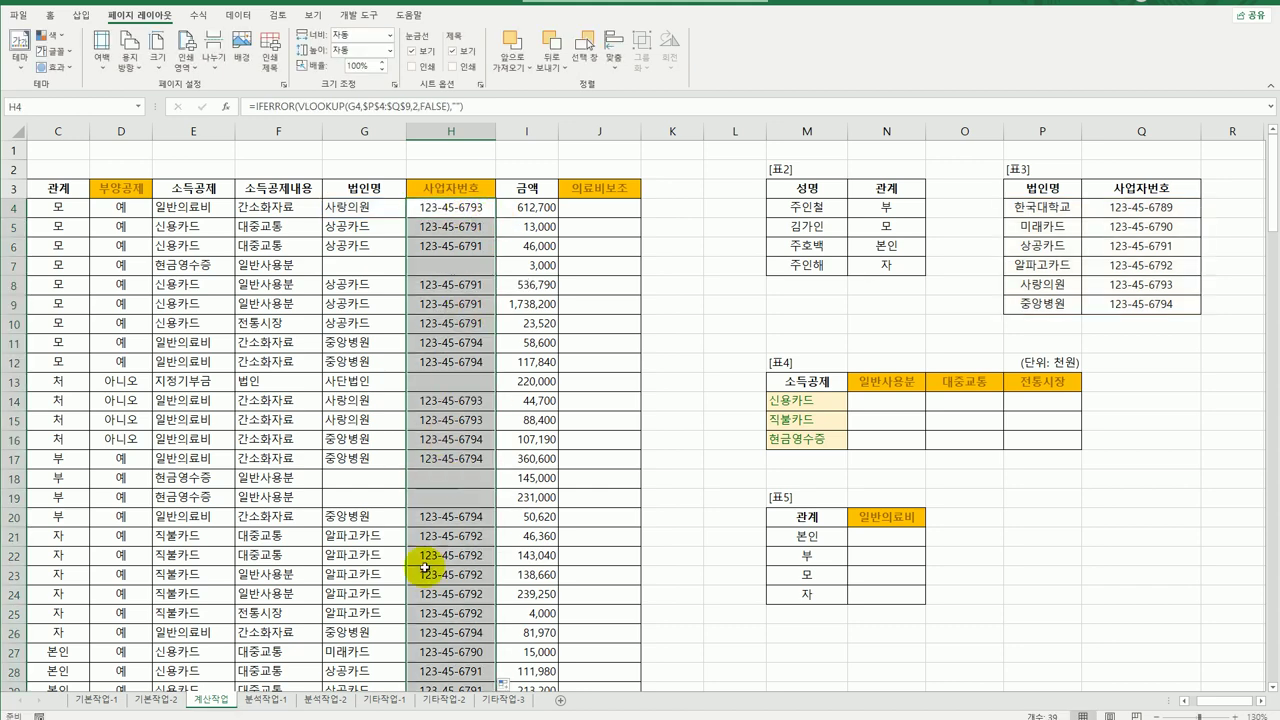
pyautogui.click(470, 208)
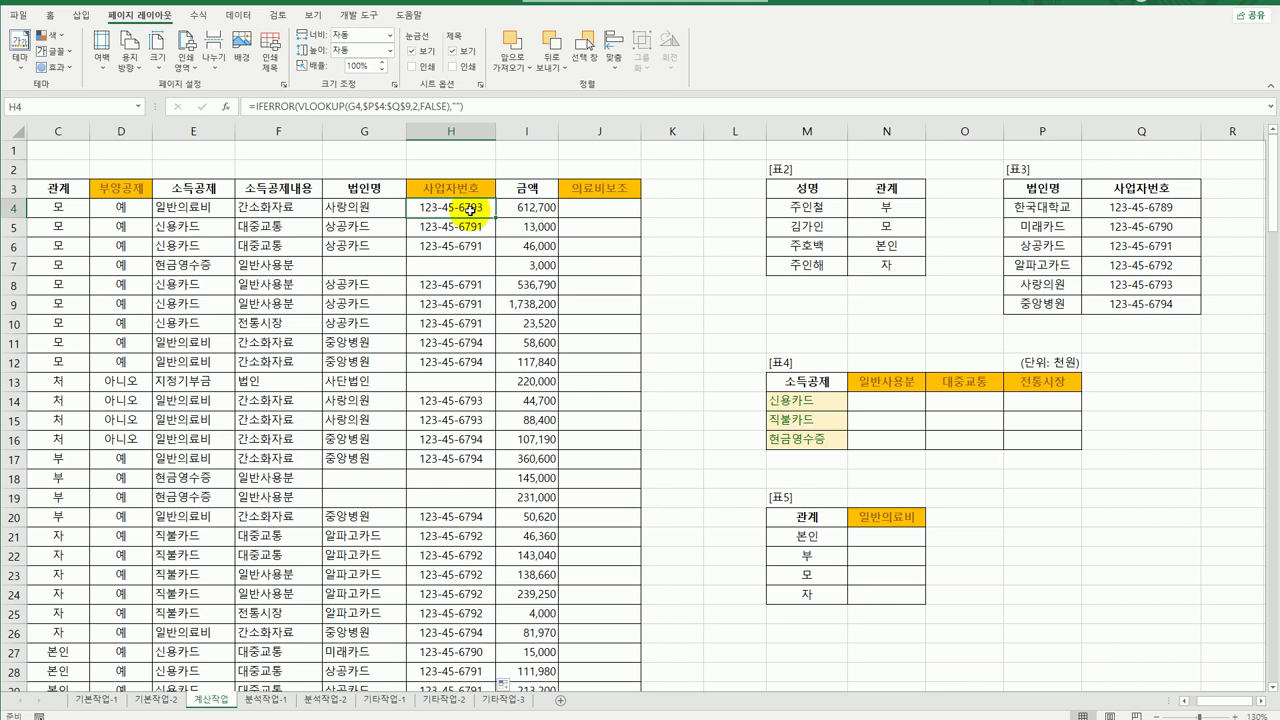
# Wrap H4's VLOOKUP in REPLACE with start position 5 and length 2.
pyautogui.doubleClick(470, 208)
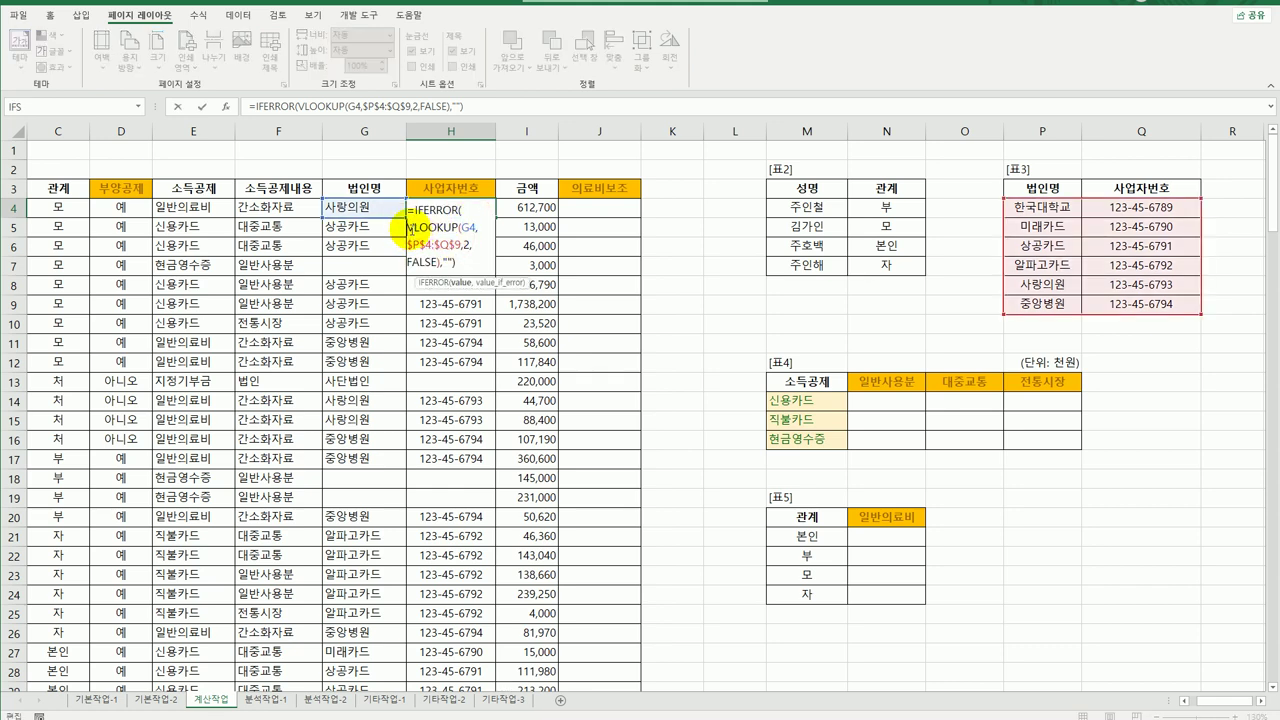
pyautogui.click(409, 226)
pyautogui.write('rep')
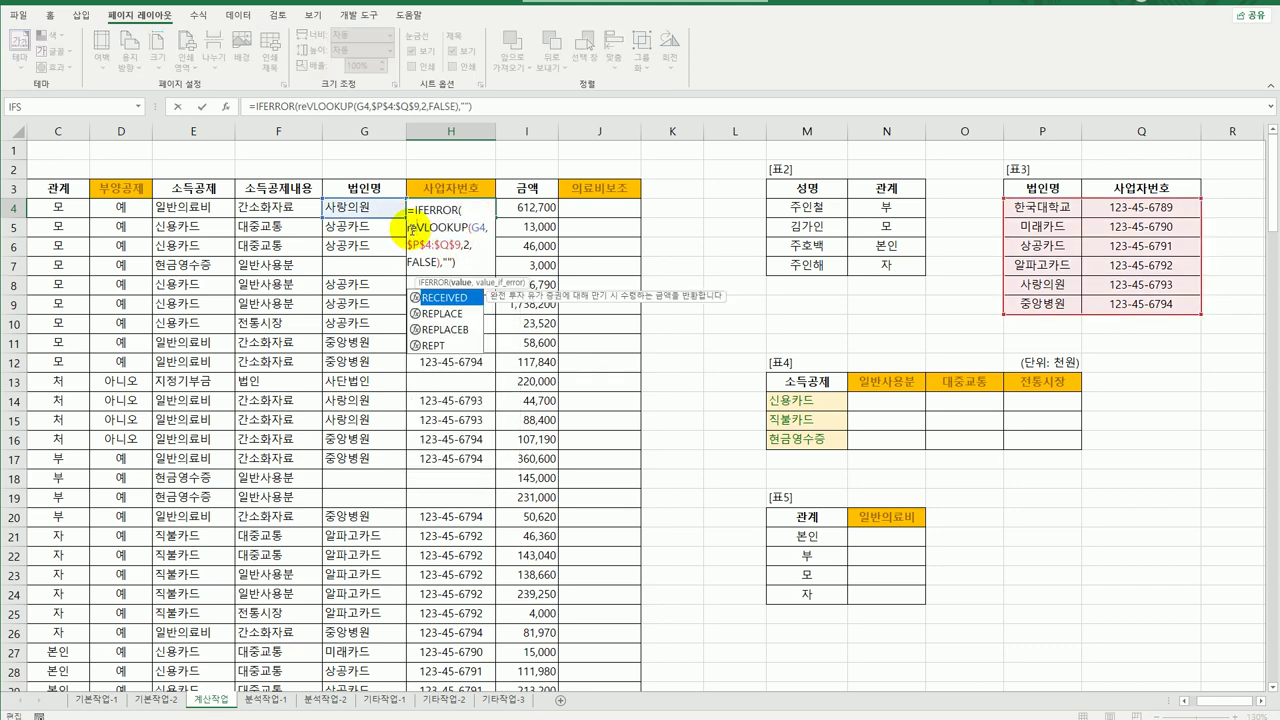
pyautogui.press('Tab')
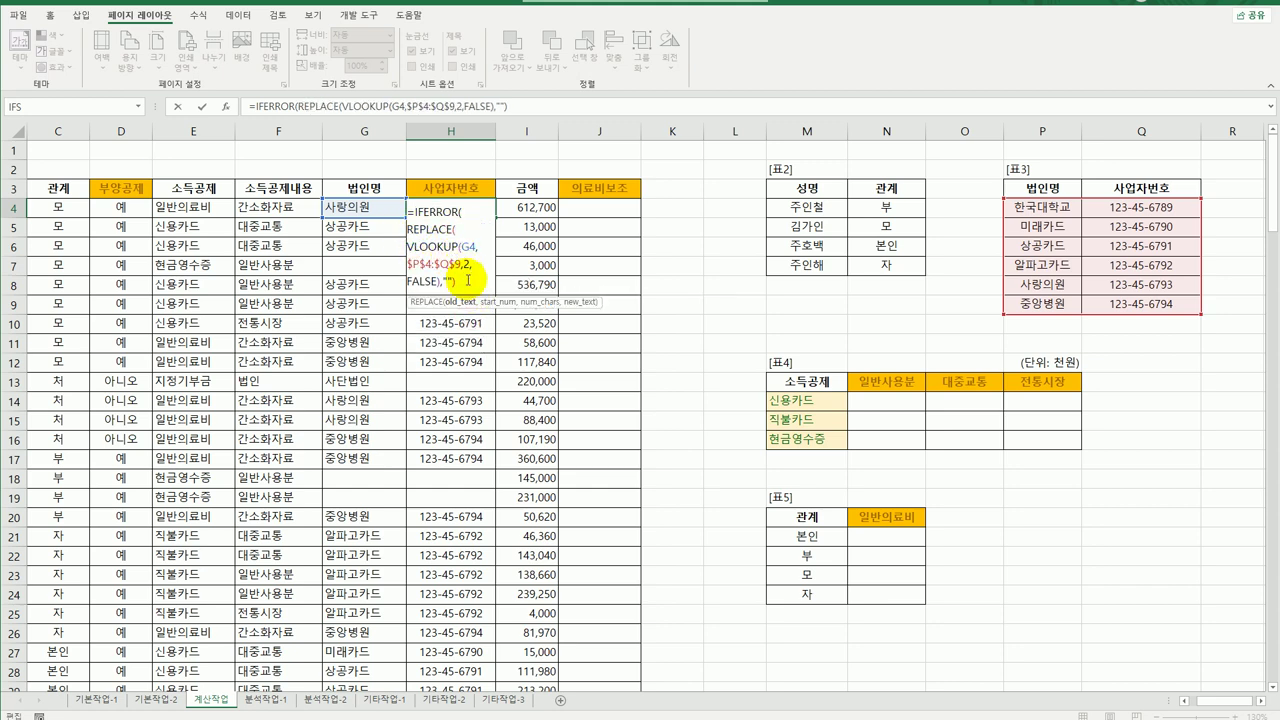
pyautogui.click(465, 280)
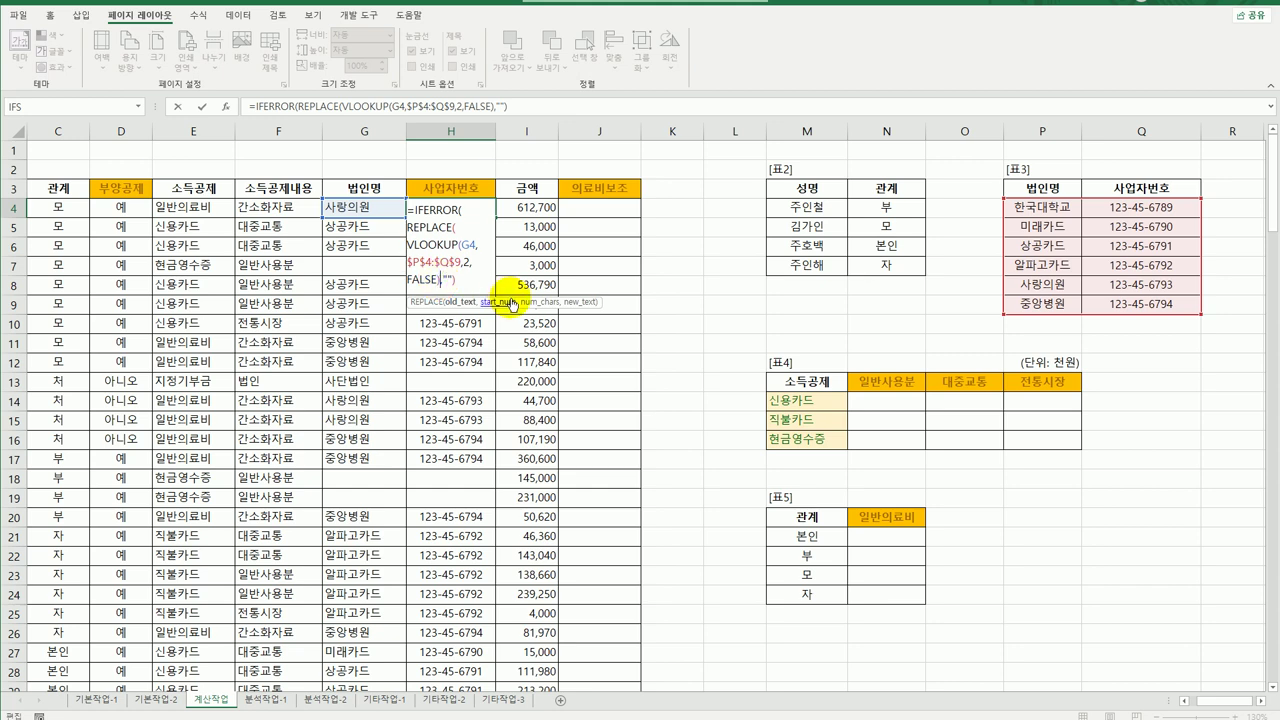
pyautogui.press('Right')
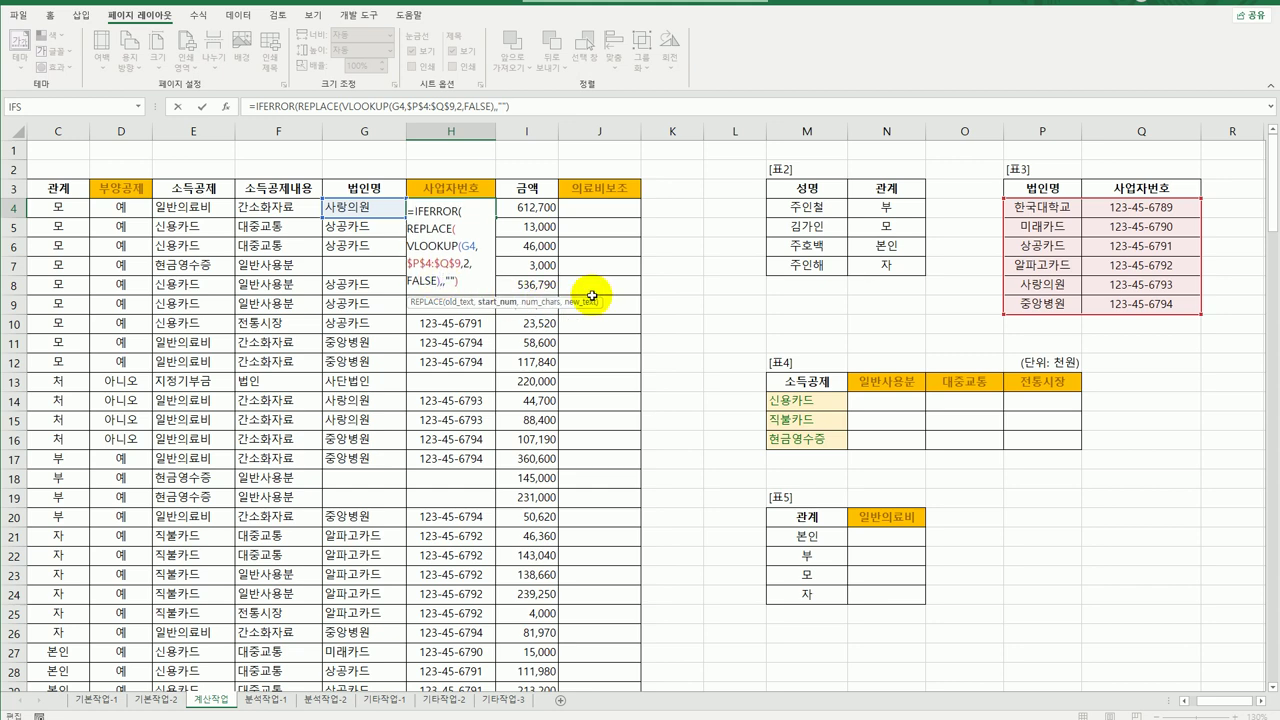
pyautogui.write('5,2,')
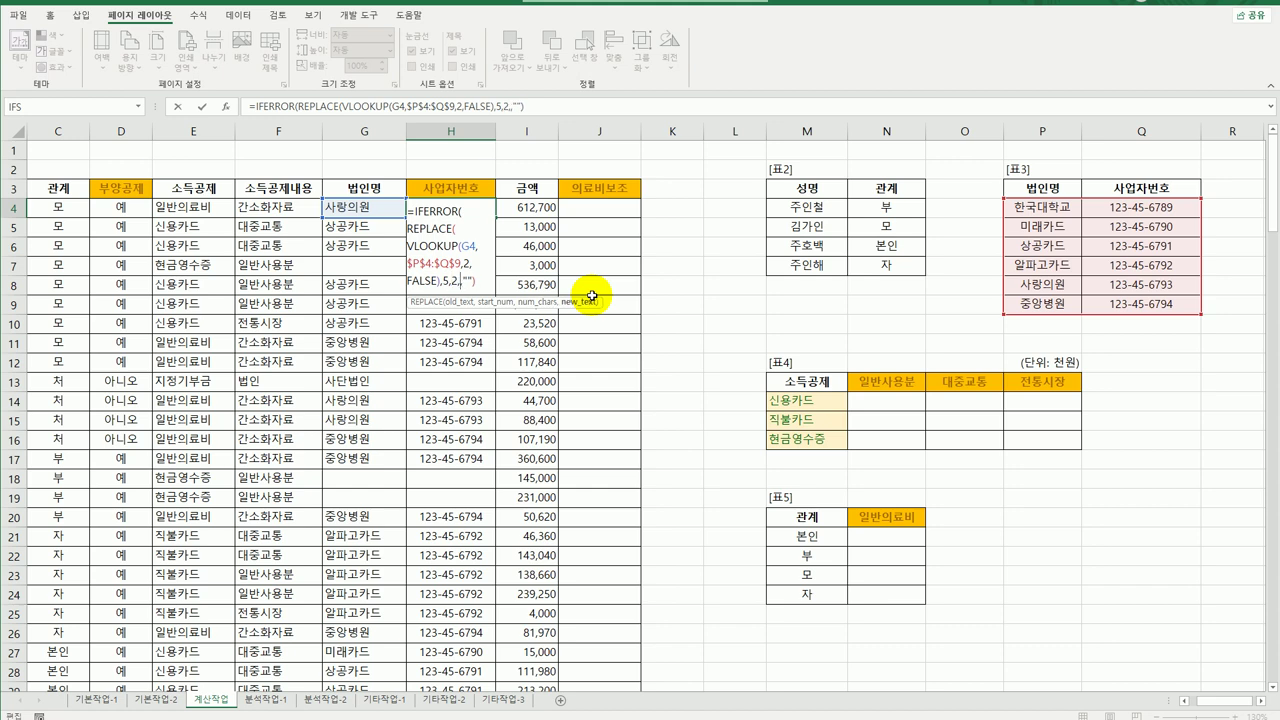
pyautogui.write('"a')
pyautogui.press('BackSpace')
# Make "○●" the replacement text, then fill the masking formula down column H.
pyautogui.write('ㅁ,"')
pyautogui.press('Hangul_Hanja')
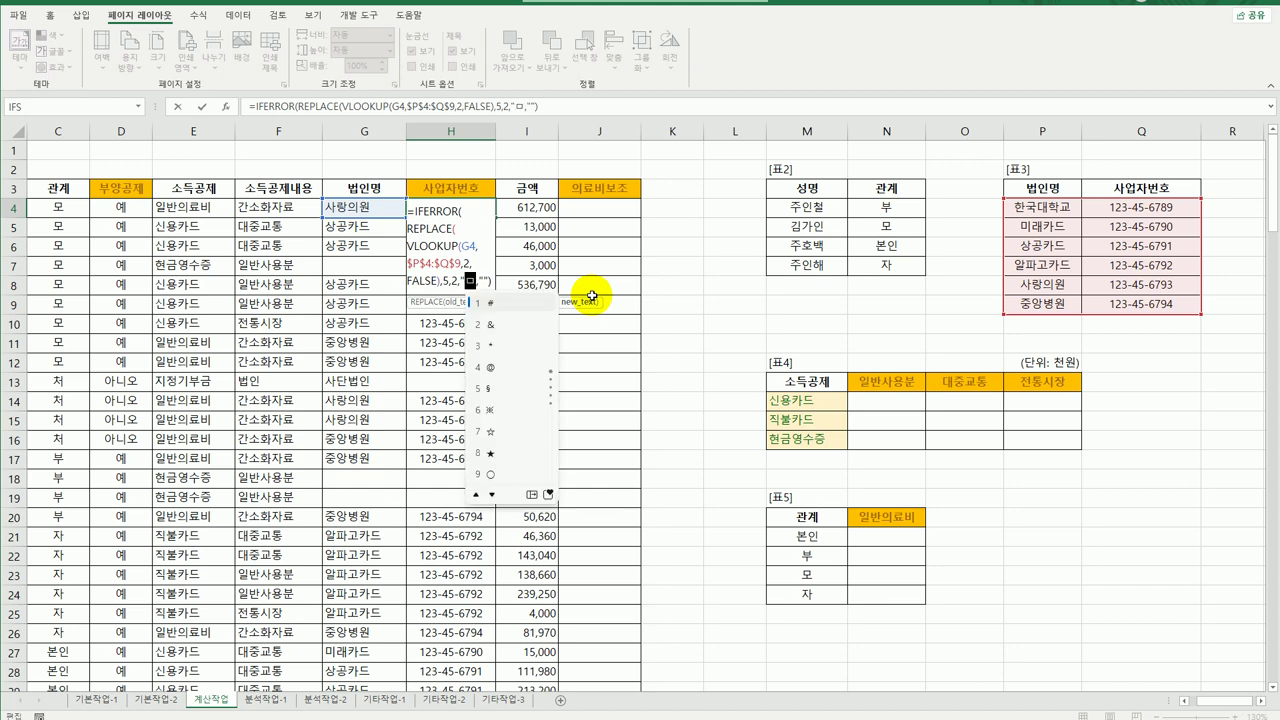
pyautogui.click(490, 474)
pyautogui.write('ㅁ')
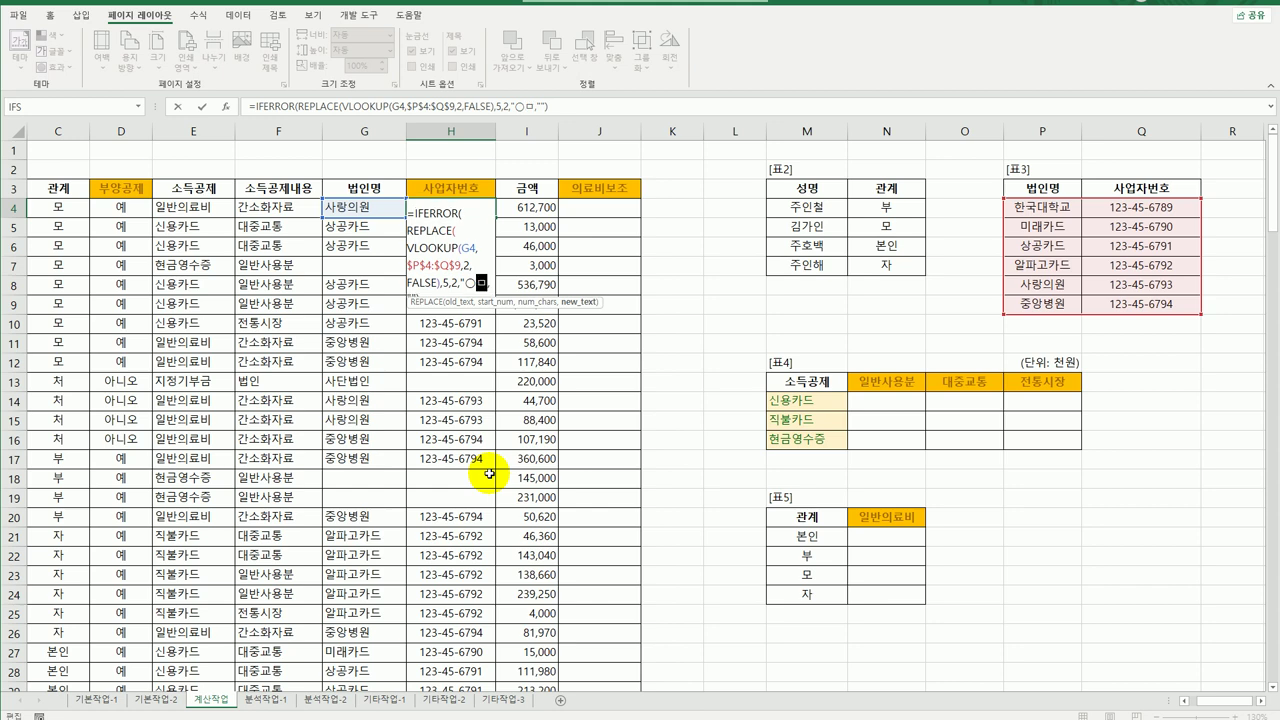
pyautogui.press('Hangul_Hanja')
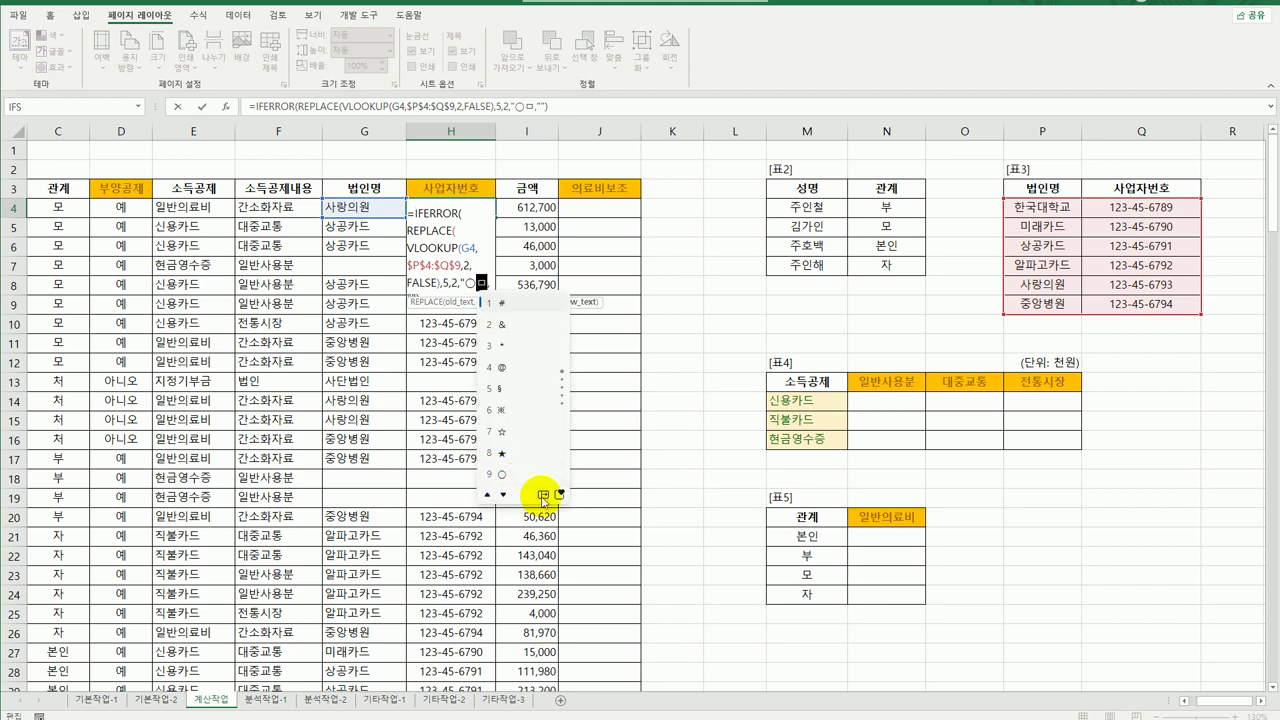
pyautogui.click(542, 494)
pyautogui.click(571, 309)
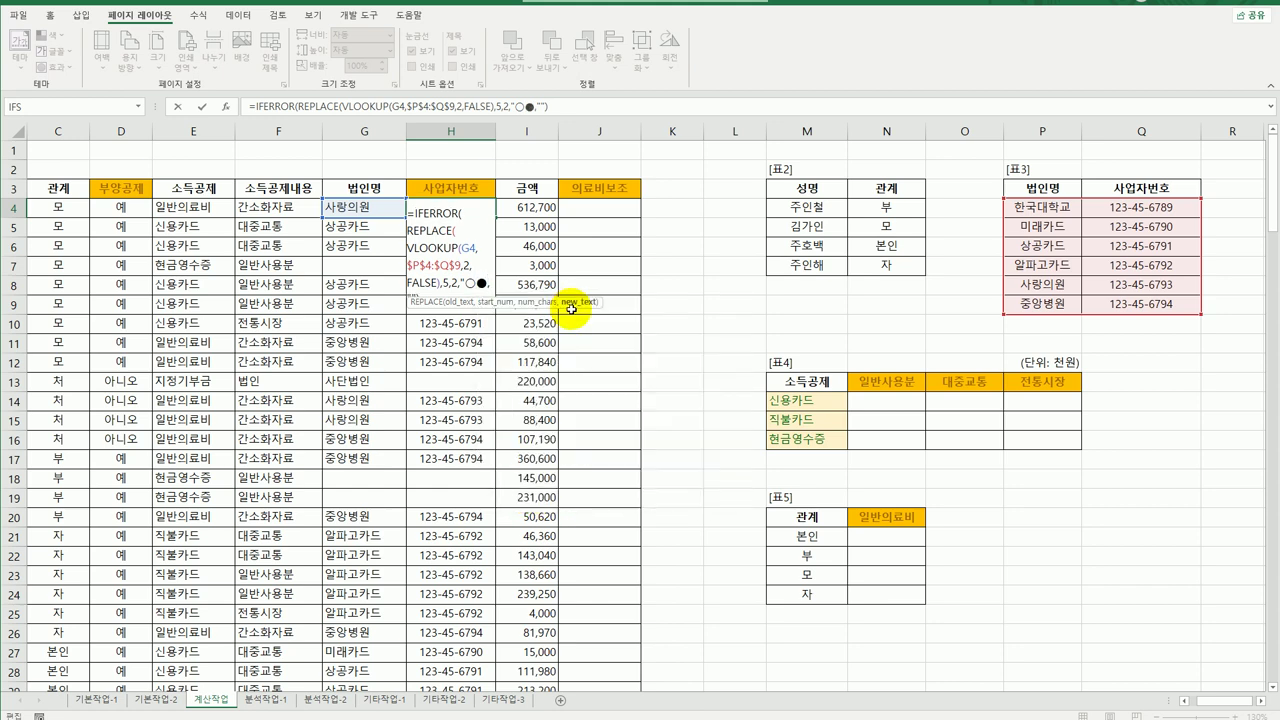
pyautogui.write('"')
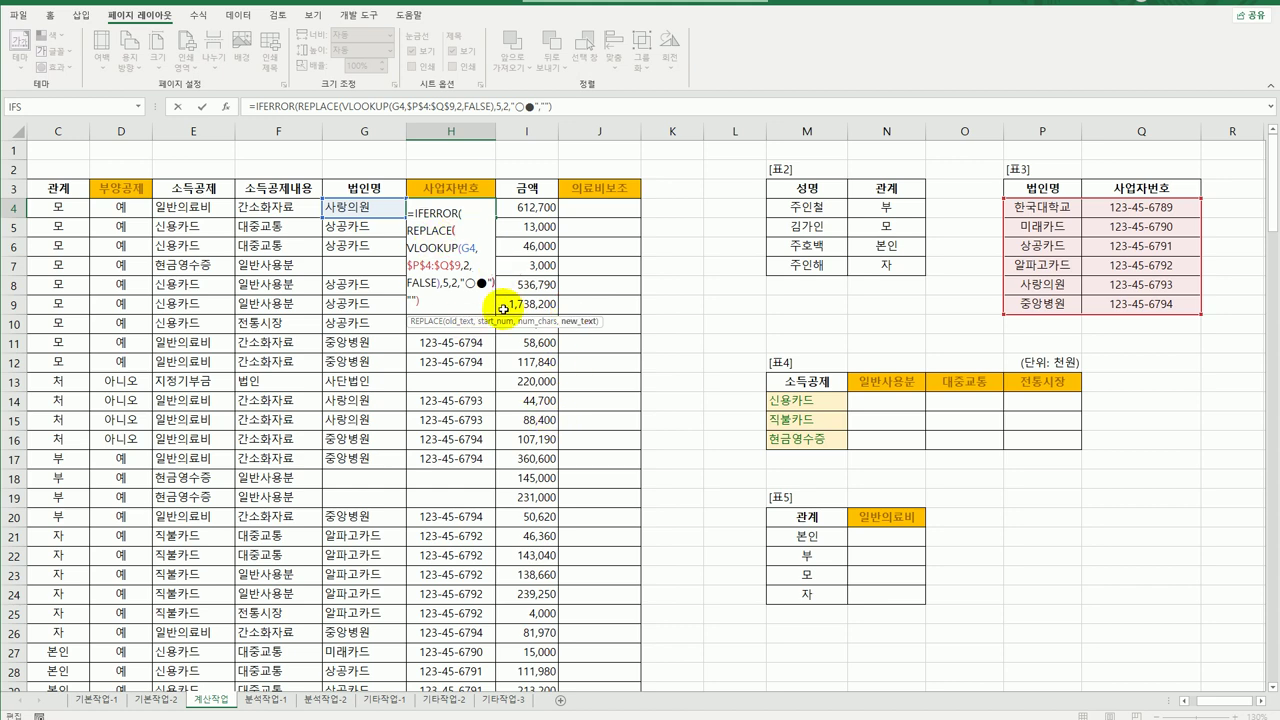
pyautogui.write(')')
pyautogui.hotkey('ctrl', 'Return')
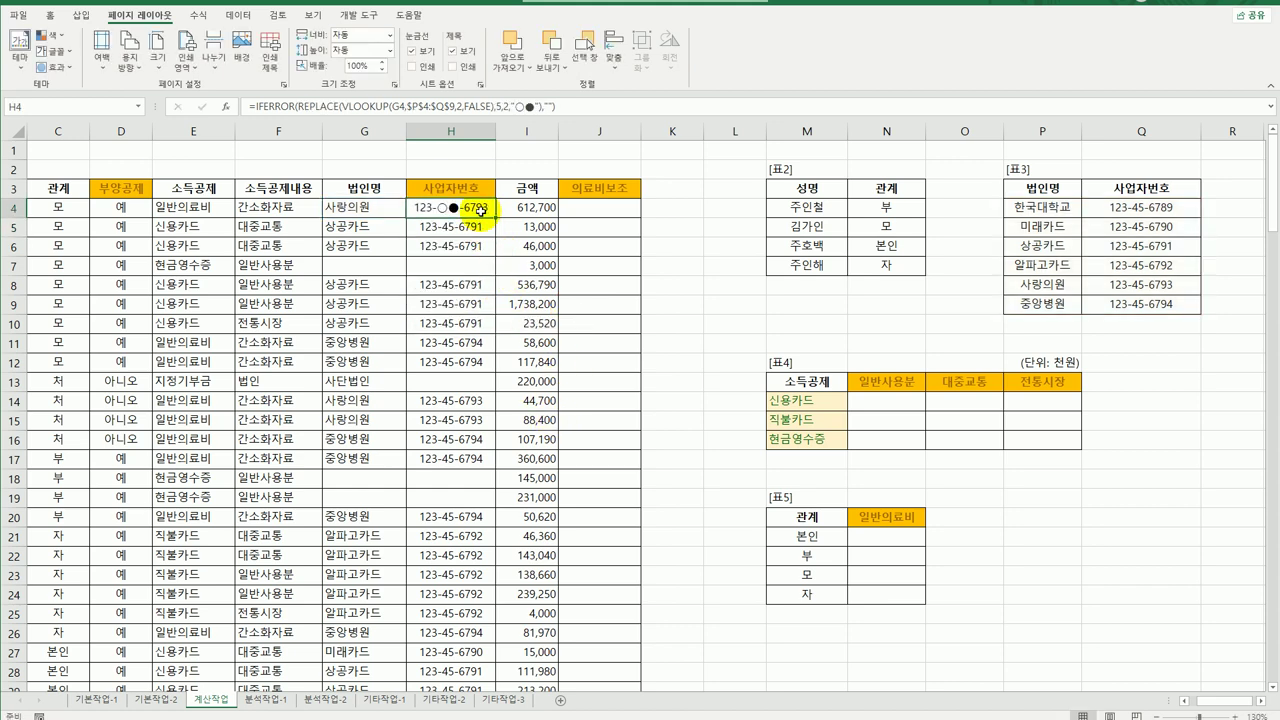
pyautogui.doubleClick(494, 217)
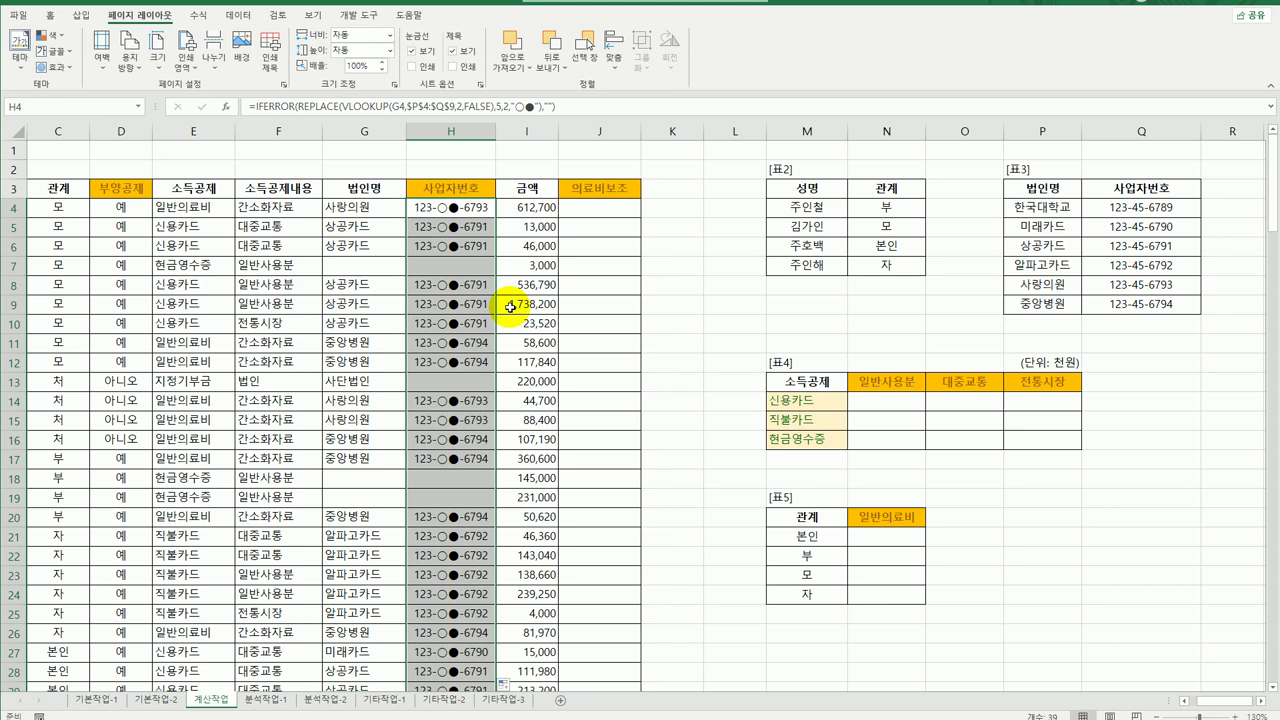
pyautogui.click(453, 212)
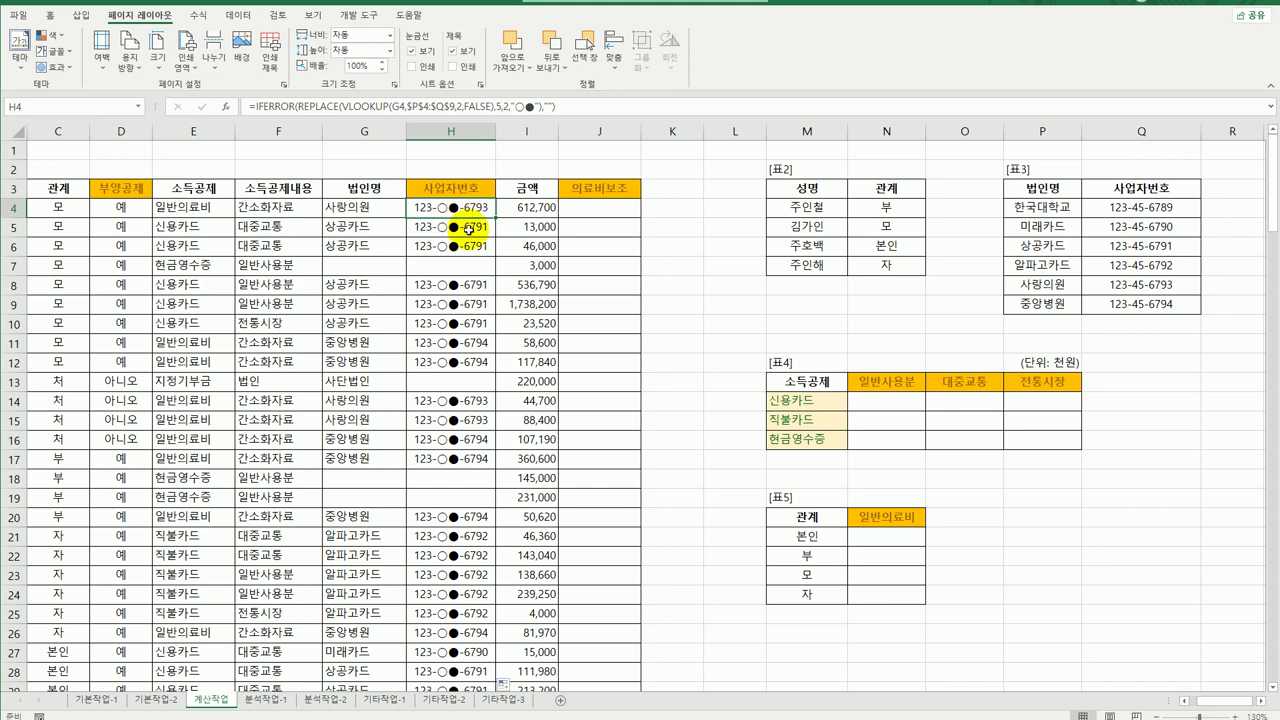
# Select 표4's N14:P16 range, then begin =sum(if(( in N14.
pyautogui.click(899, 402)
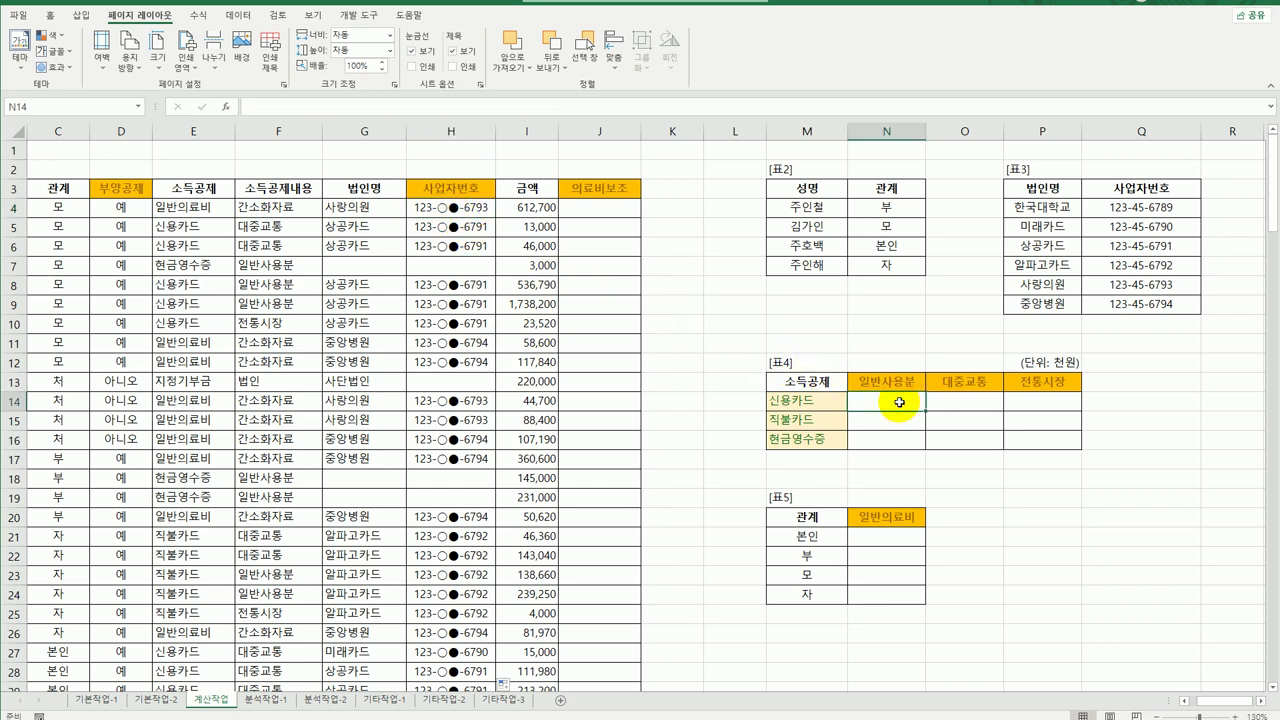
pyautogui.moveTo(899, 402); pyautogui.dragTo(1042, 440)
pyautogui.click(880, 409)
pyautogui.write('=')
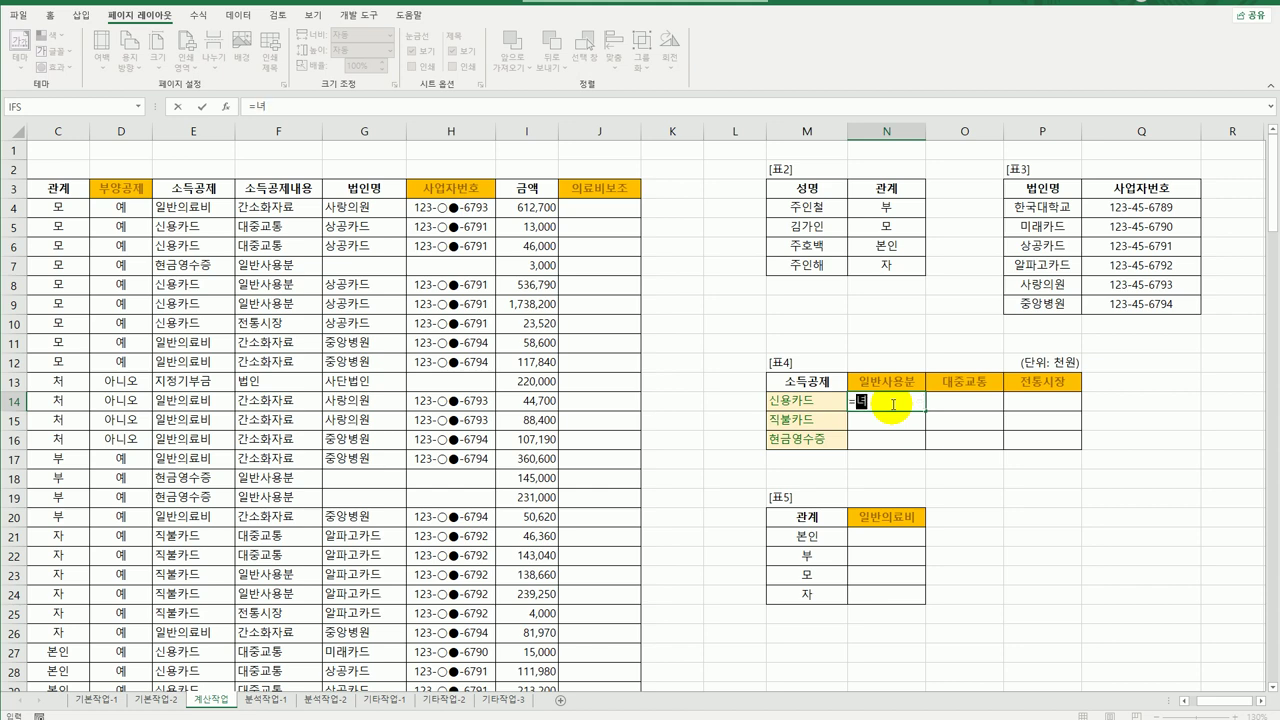
pyautogui.write('sum(')
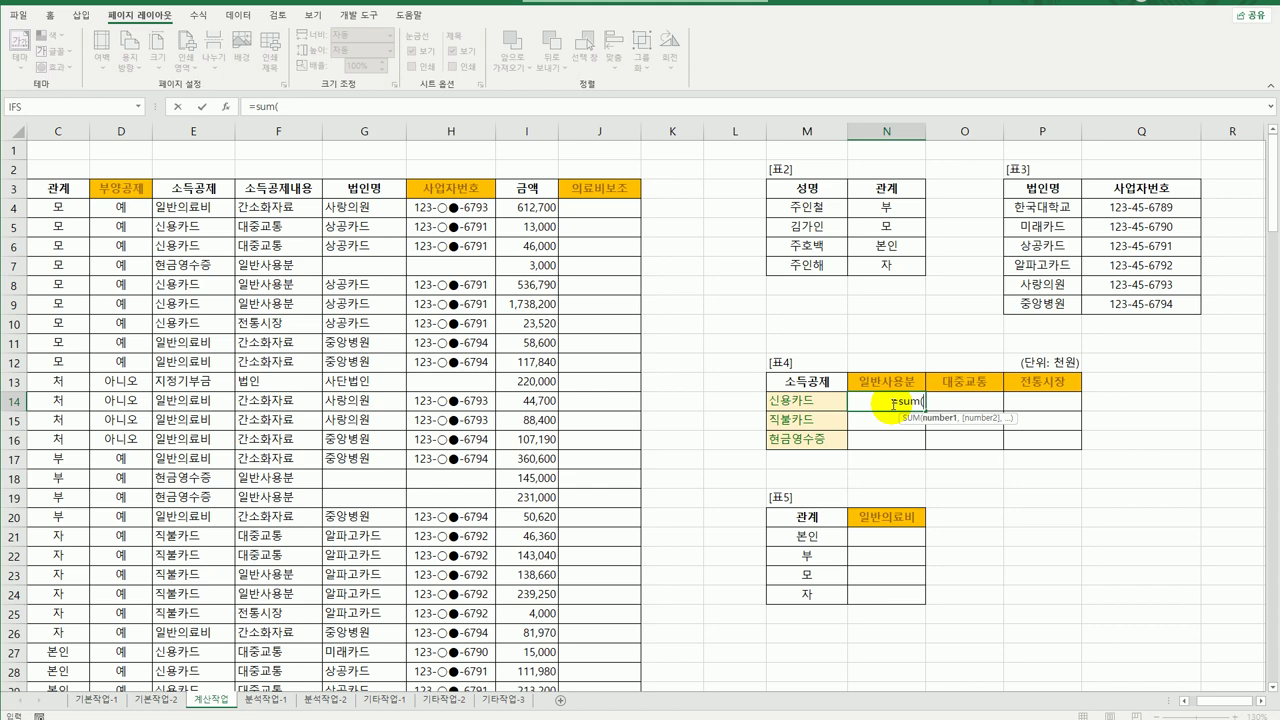
pyautogui.write('if(')
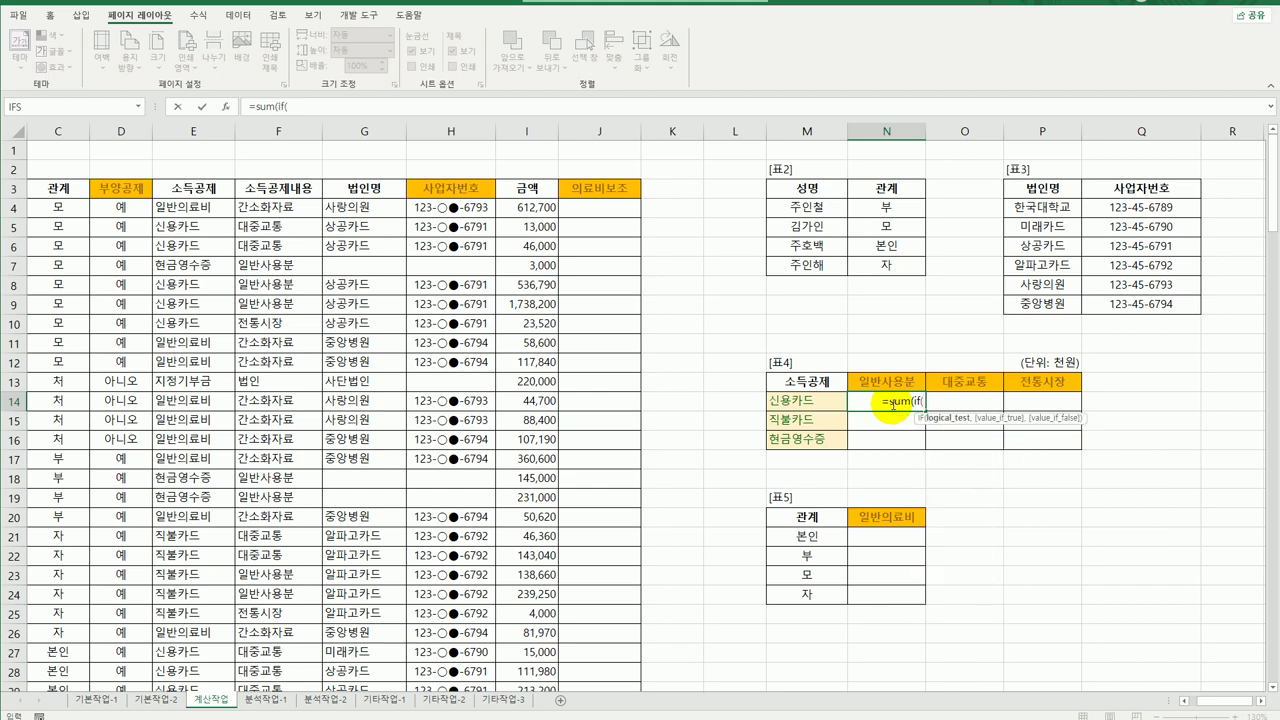
pyautogui.write('(')
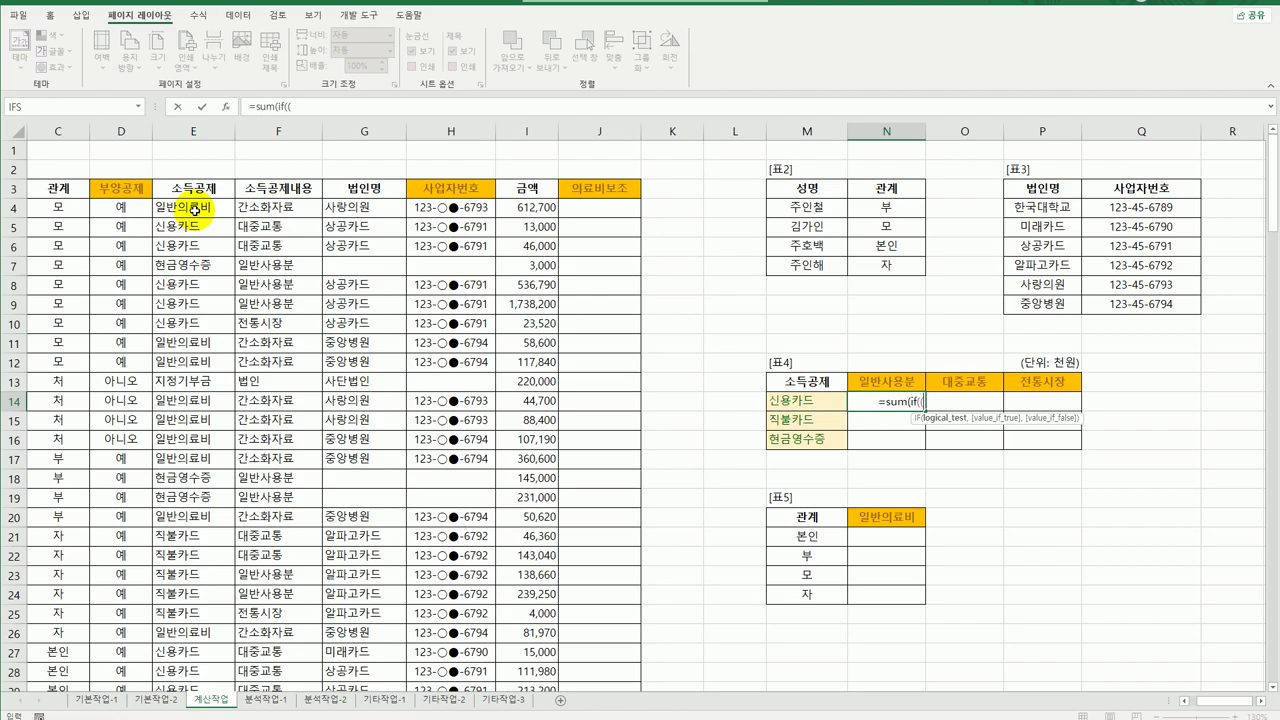
# Add the condition ($E$4:$E$42=$M14) followed by *( for the next test.
pyautogui.moveTo(194, 208); pyautogui.dragTo(180, 652)
pyautogui.scroll(5, 229, 611)
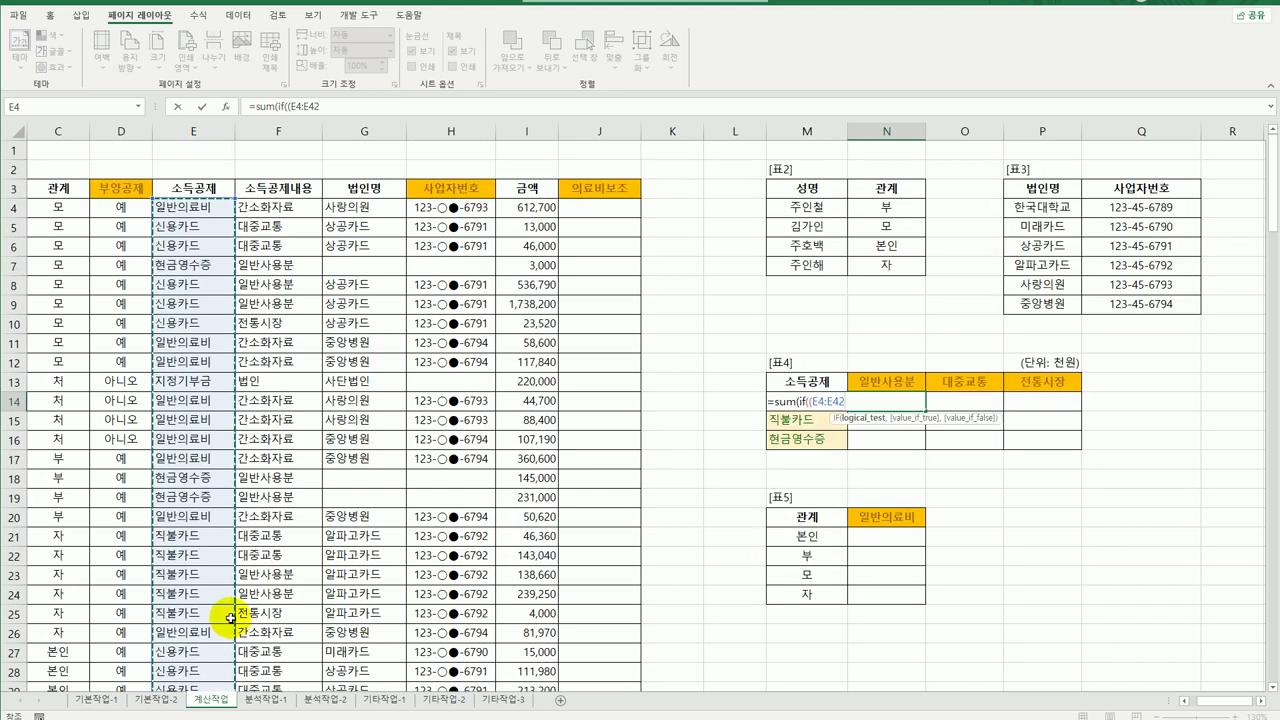
pyautogui.press('F4')
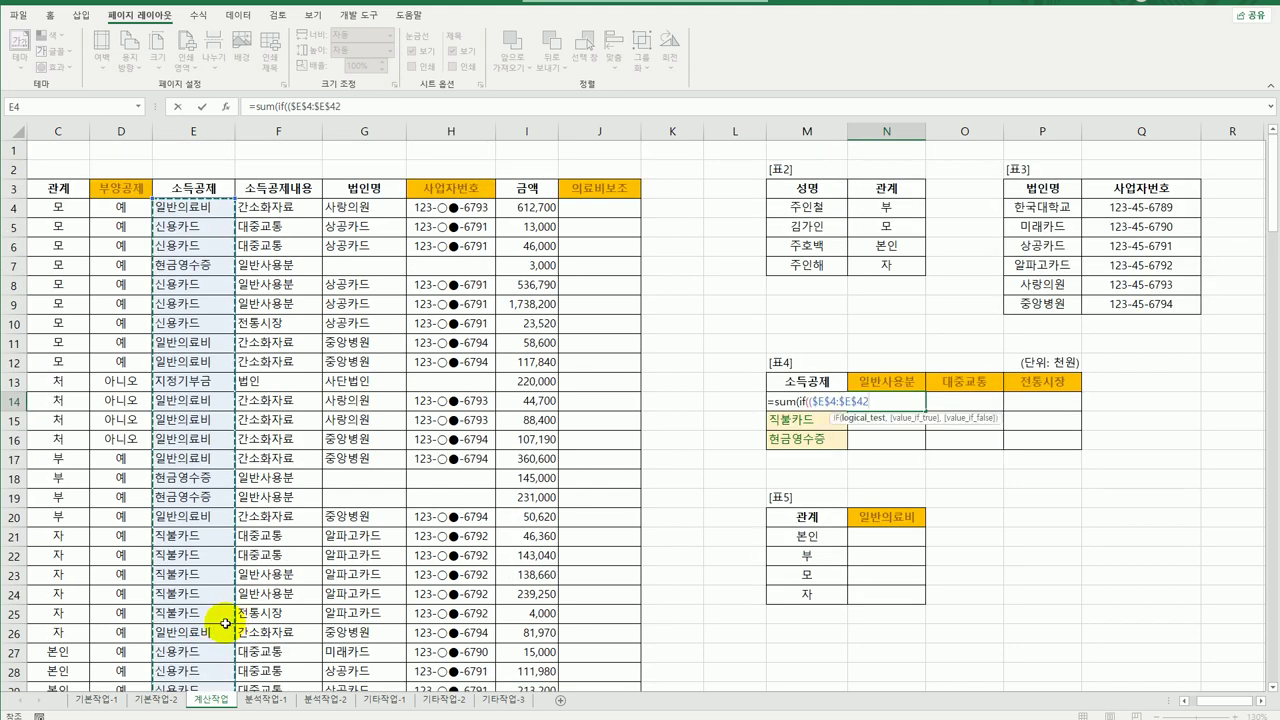
pyautogui.write('=')
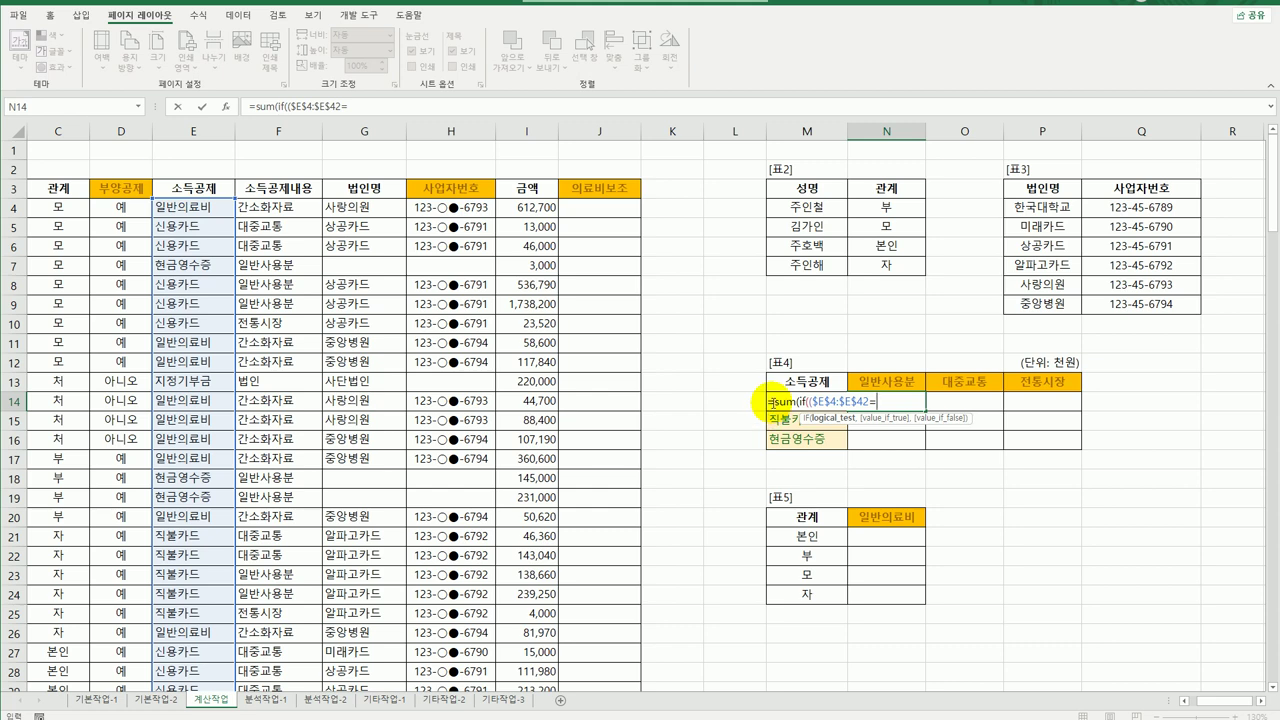
pyautogui.click(748, 404)
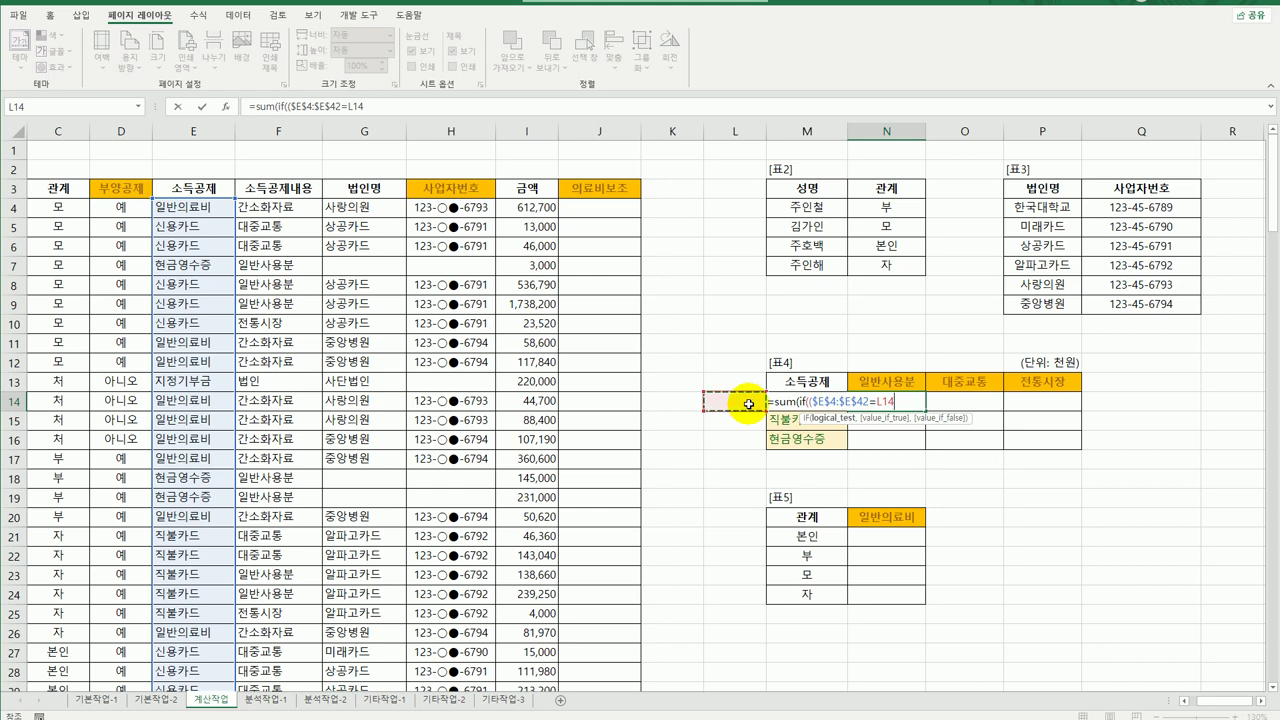
pyautogui.press('Right')
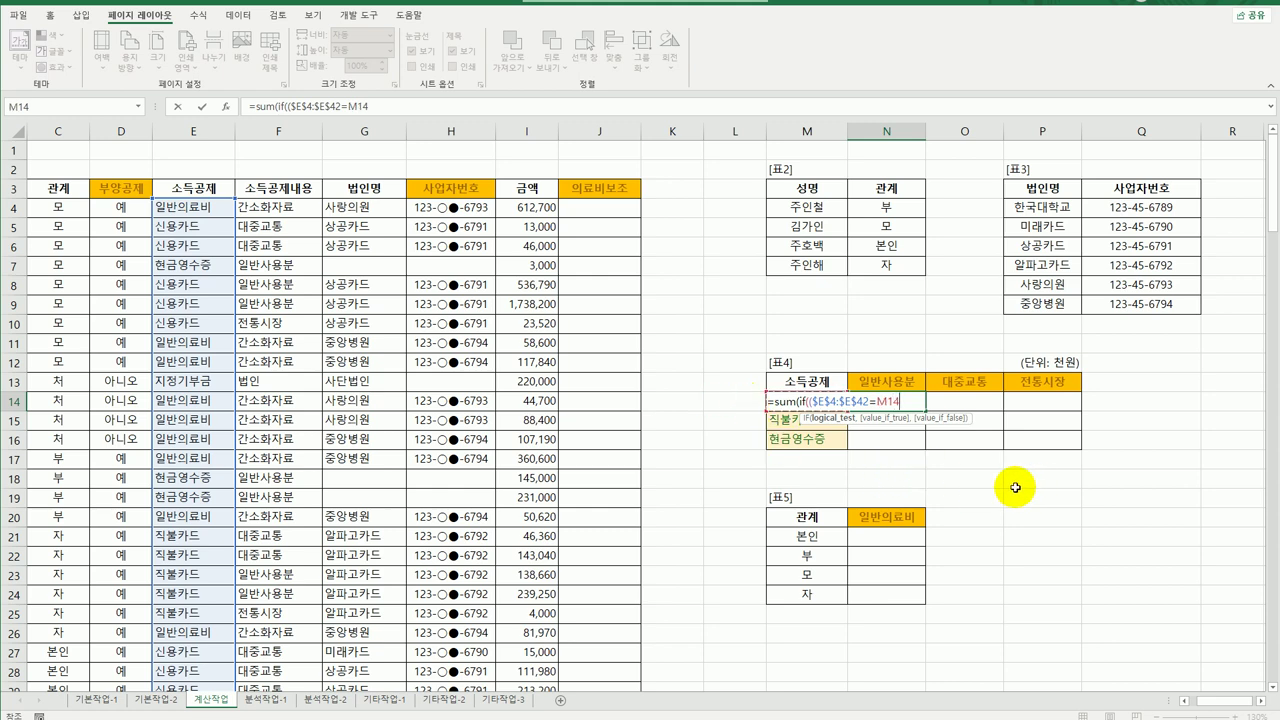
pyautogui.press('F4')
pyautogui.press('F4')
pyautogui.press('F4')
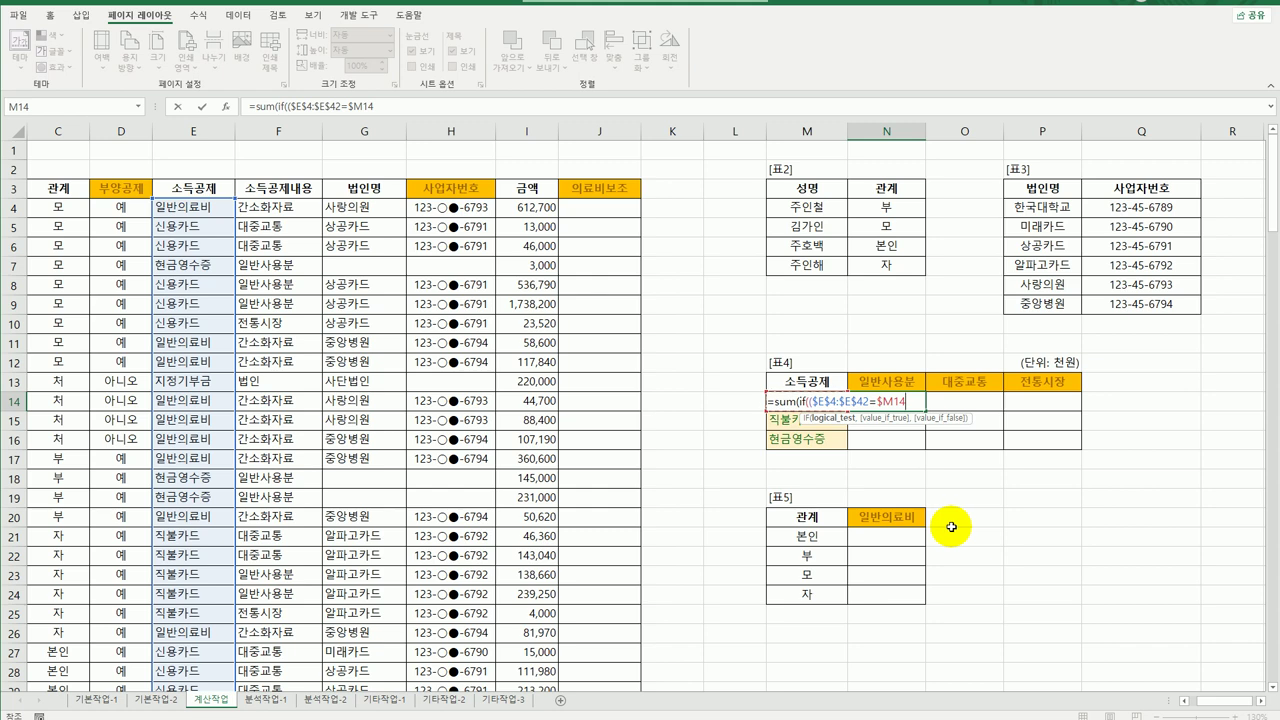
pyautogui.write(')*')
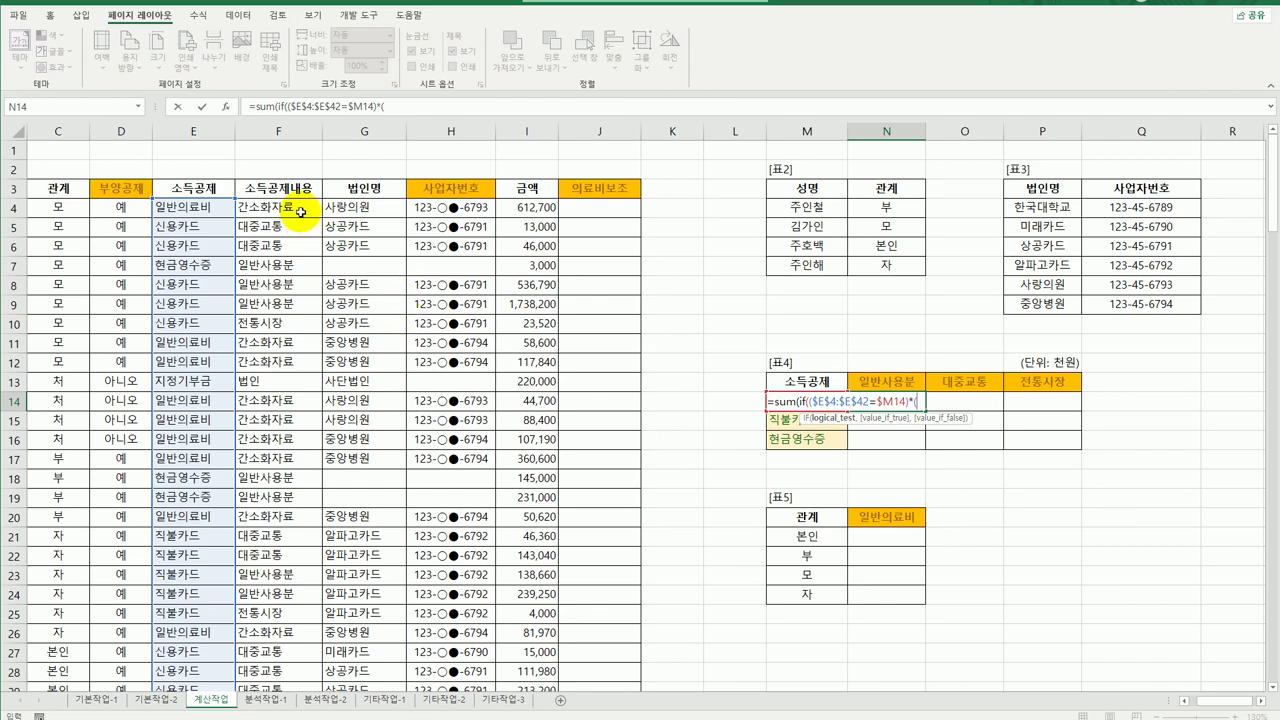
pyautogui.write('(')
# Add the second condition ($F$4:$F$42=N$13) to the N14 formula.
pyautogui.moveTo(300, 212); pyautogui.dragTo(273, 635)
pyautogui.scroll(5, 357, 663)
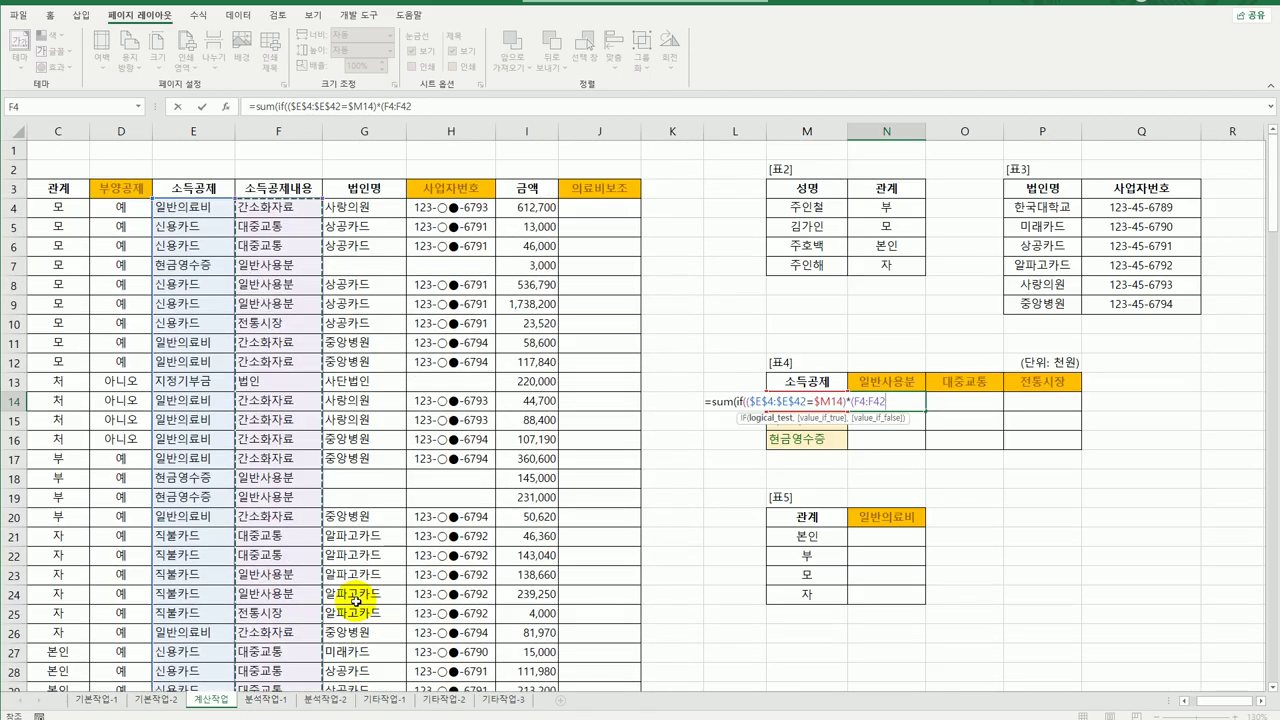
pyautogui.press('F4')
pyautogui.write('=')
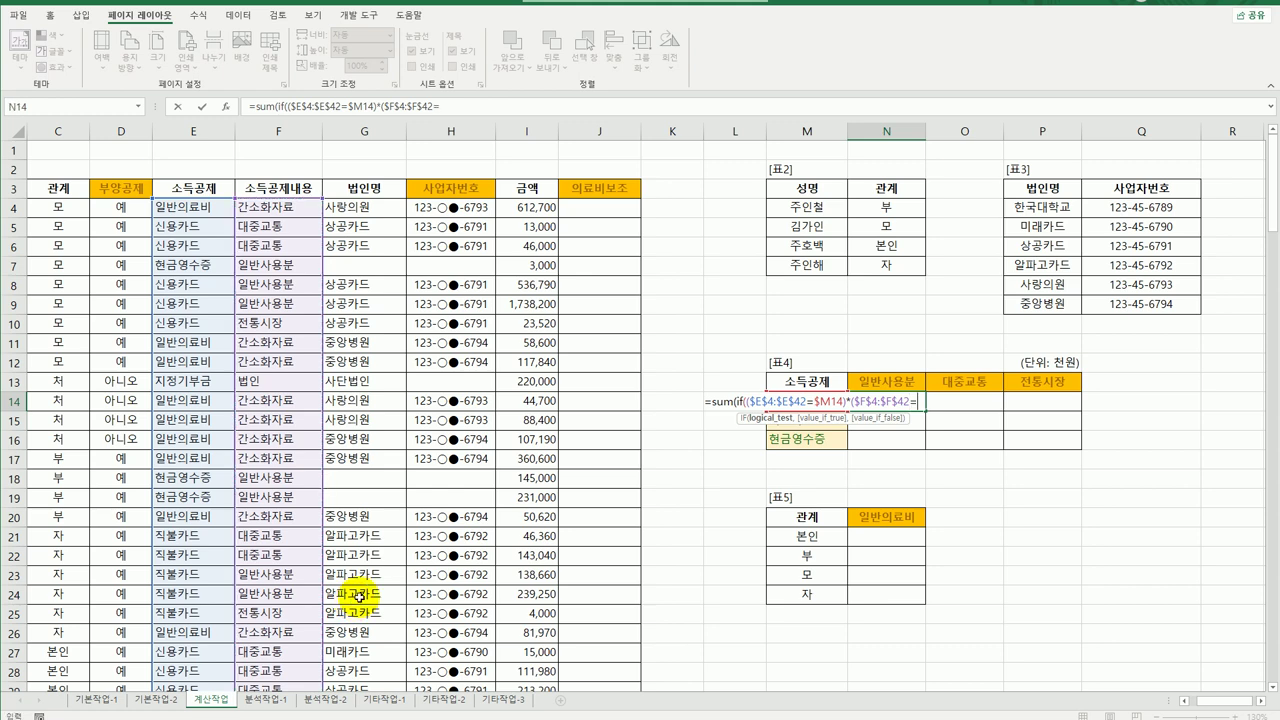
pyautogui.click(866, 381)
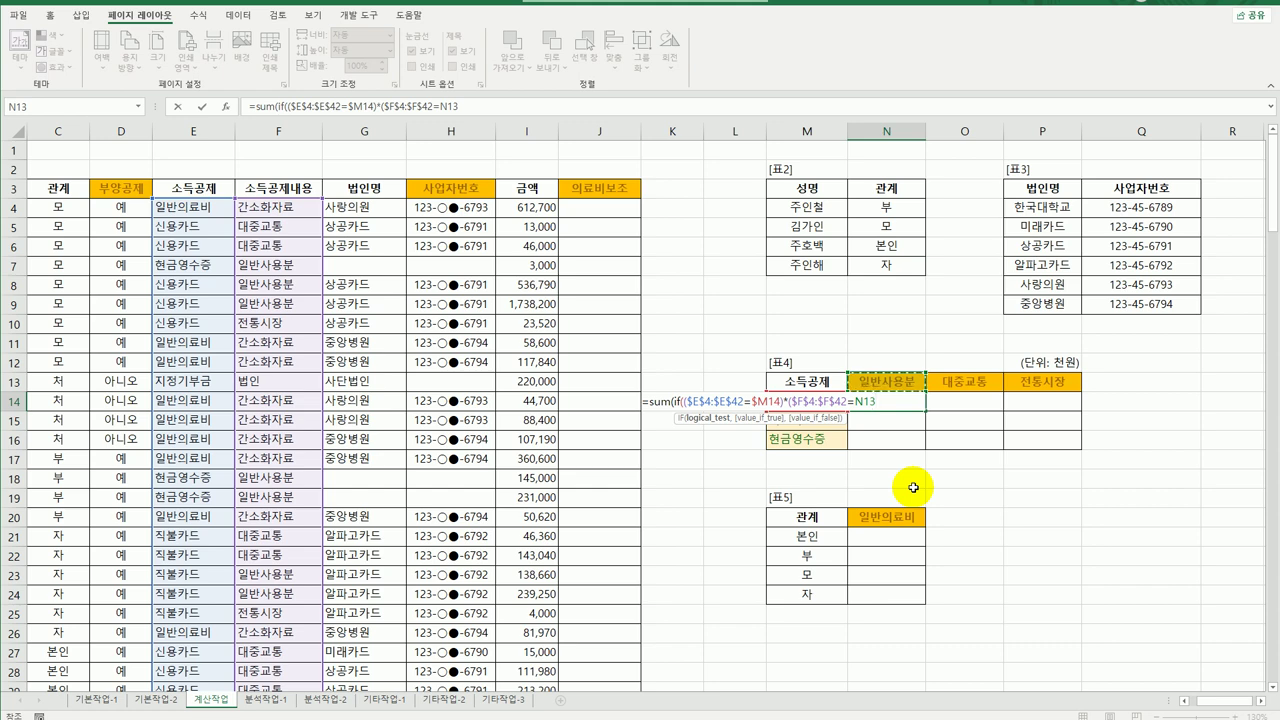
pyautogui.press('F4')
pyautogui.press('F4')
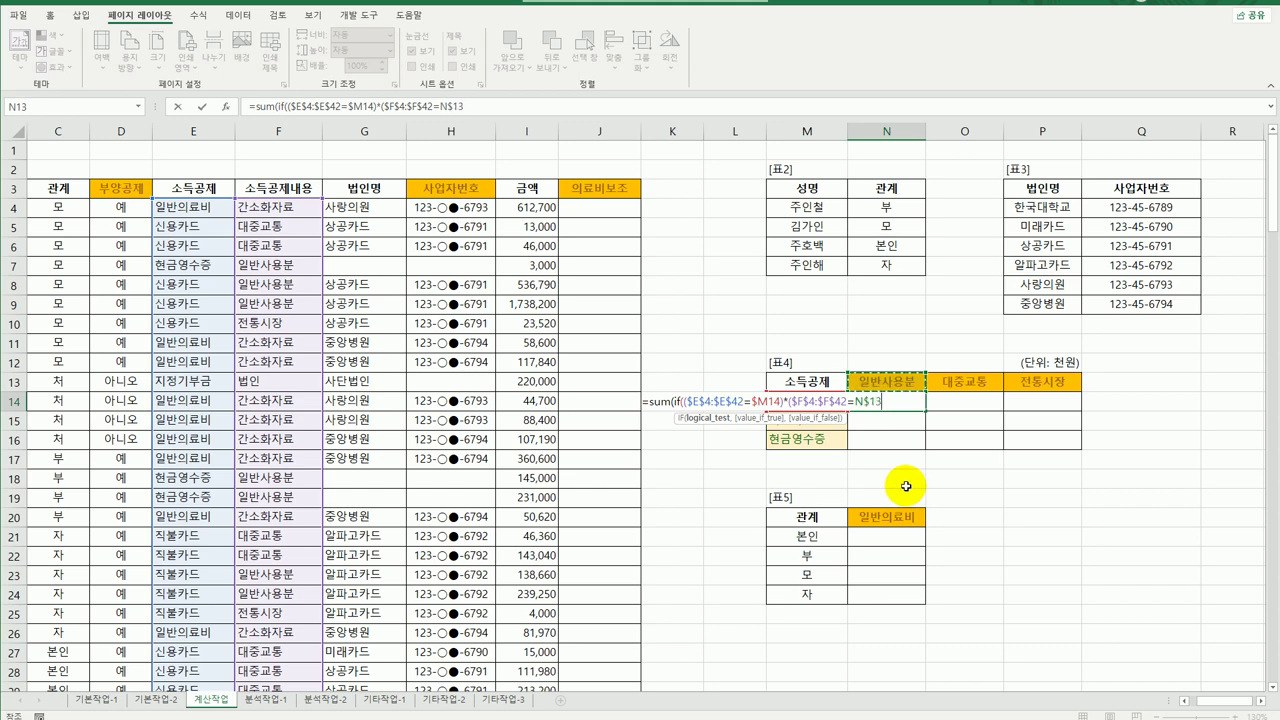
pyautogui.write('),')
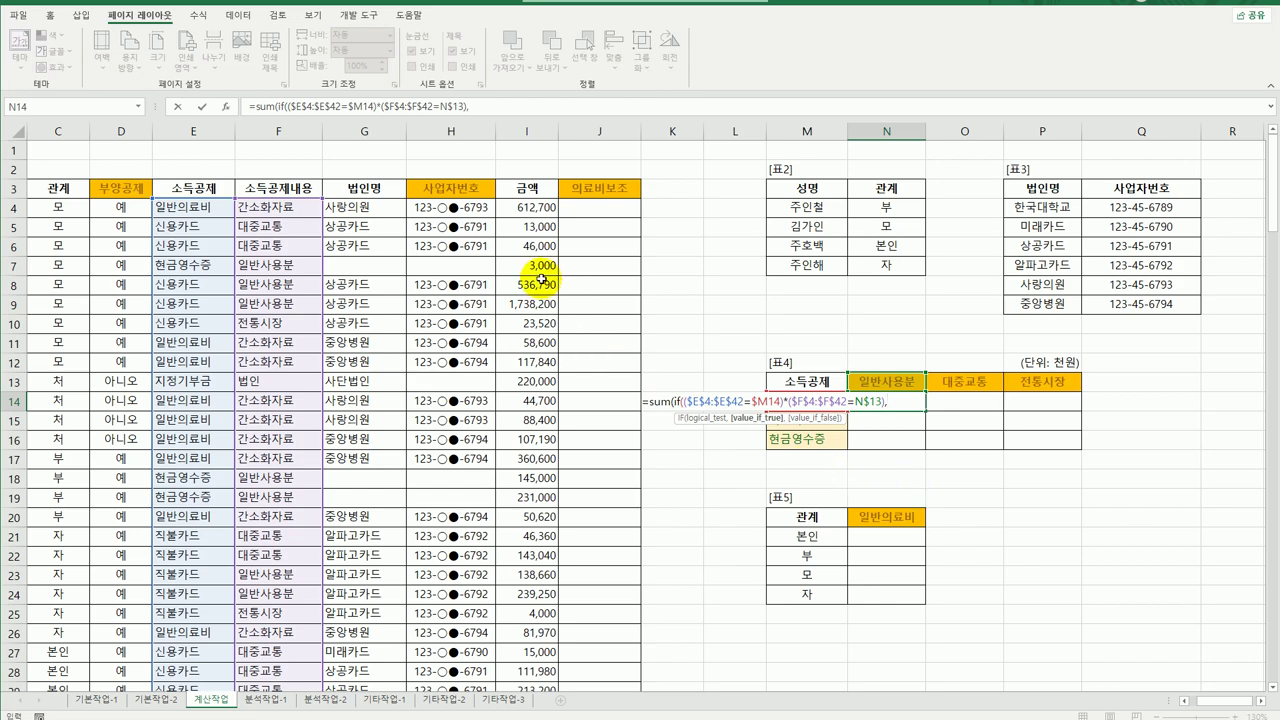
# Sum $I$4:$I$42, array-enter the formula, and fill it across N14:P16 (N14 = 29,692,100).
pyautogui.moveTo(524, 207); pyautogui.dragTo(530, 655)
pyautogui.scroll(5, 823, 614)
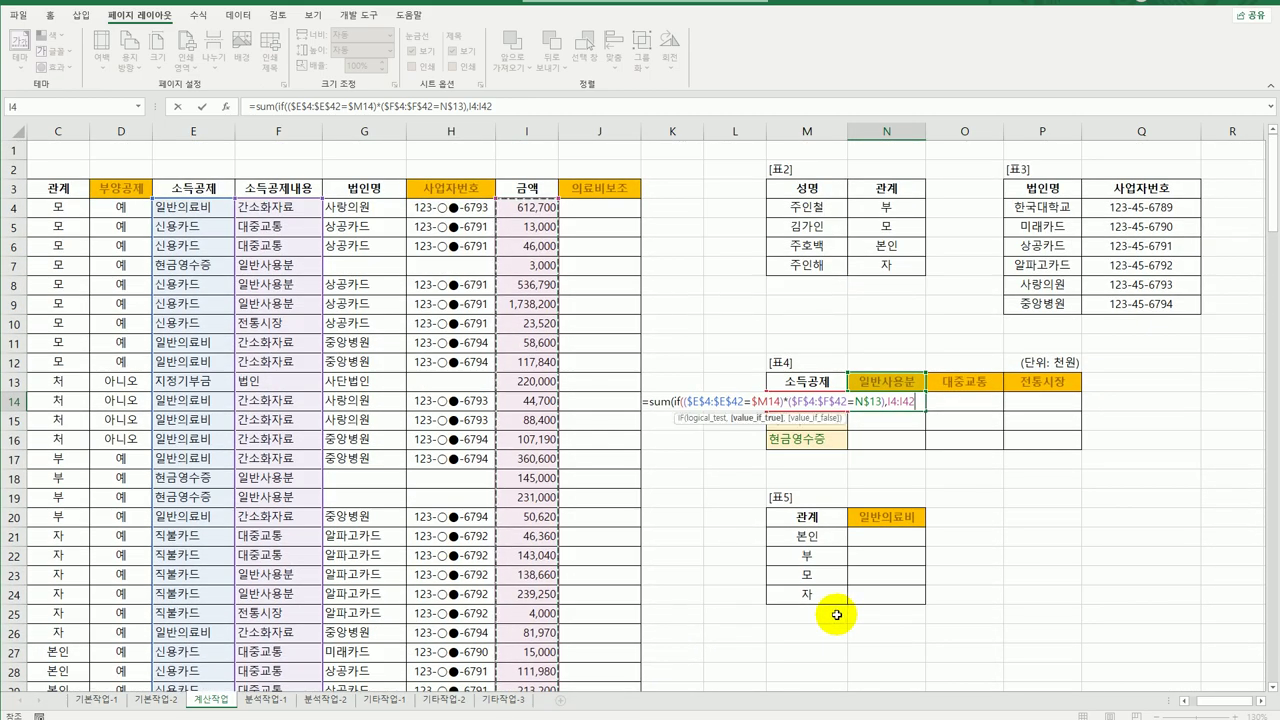
pyautogui.press('F4')
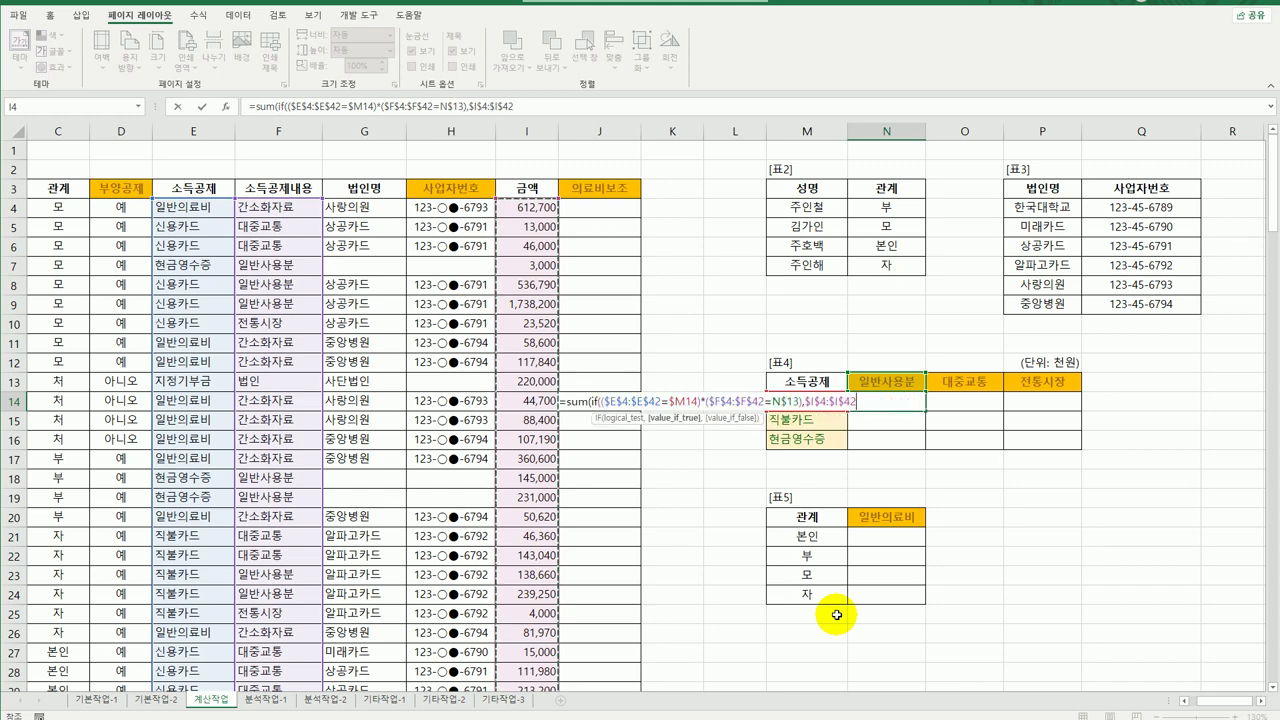
pyautogui.write(')')
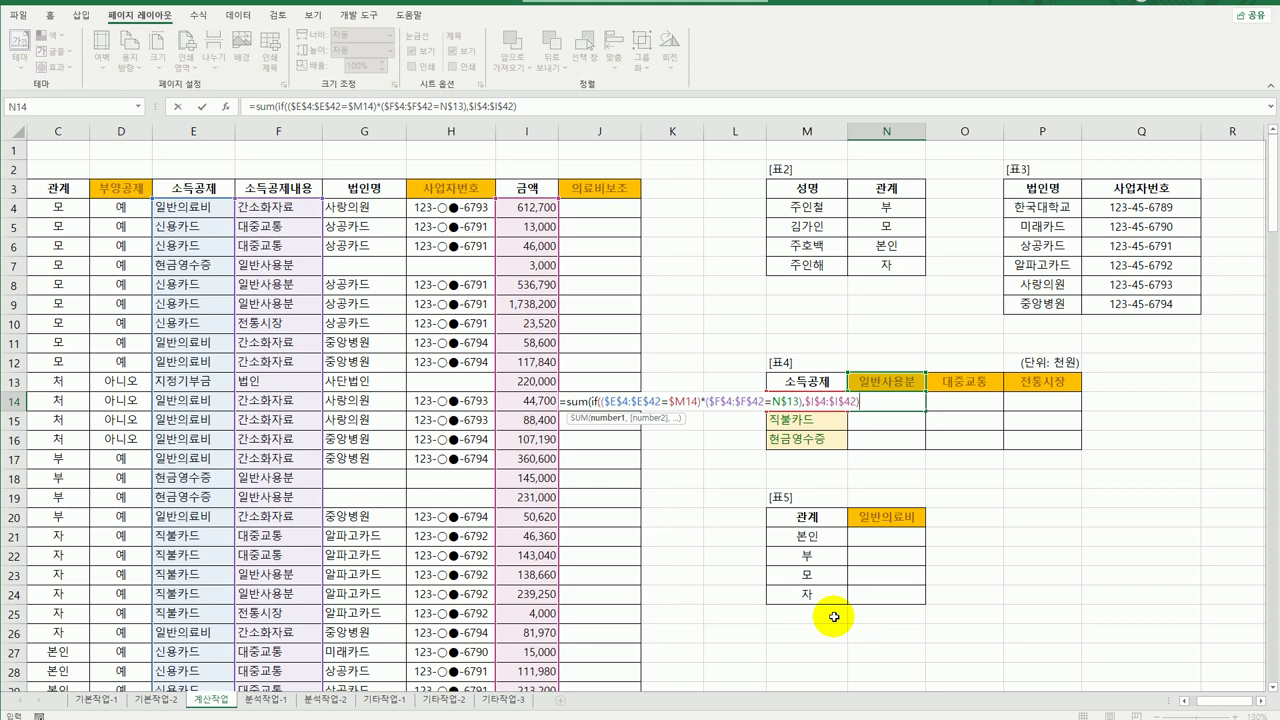
pyautogui.write(')')
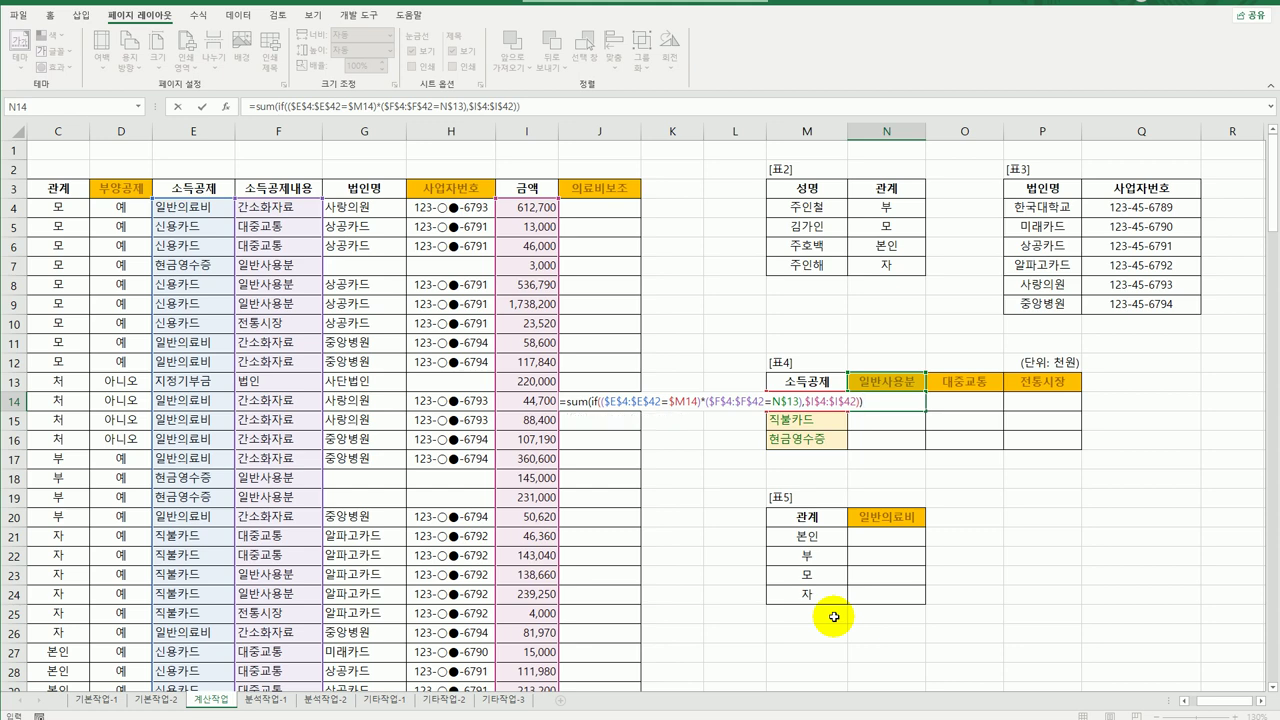
pyautogui.hotkey('ctrl', 'shift', 'Return')
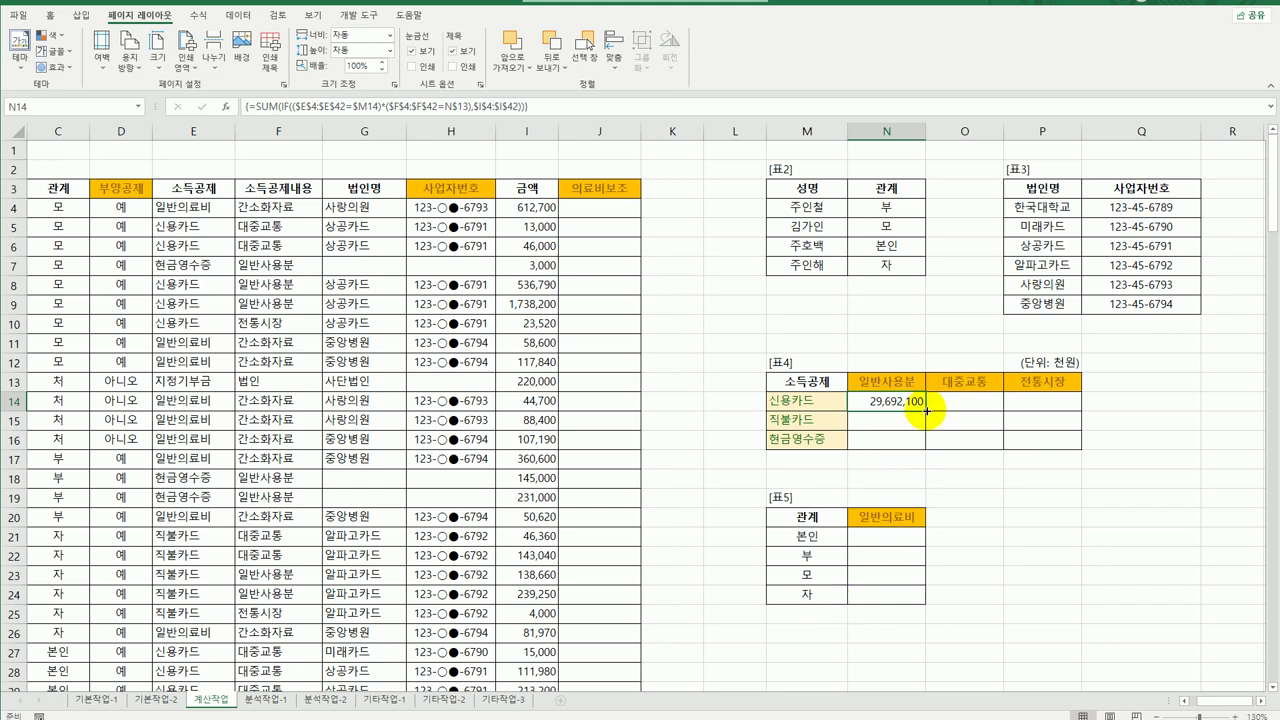
pyautogui.moveTo(927, 411); pyautogui.dragTo(1051, 450)
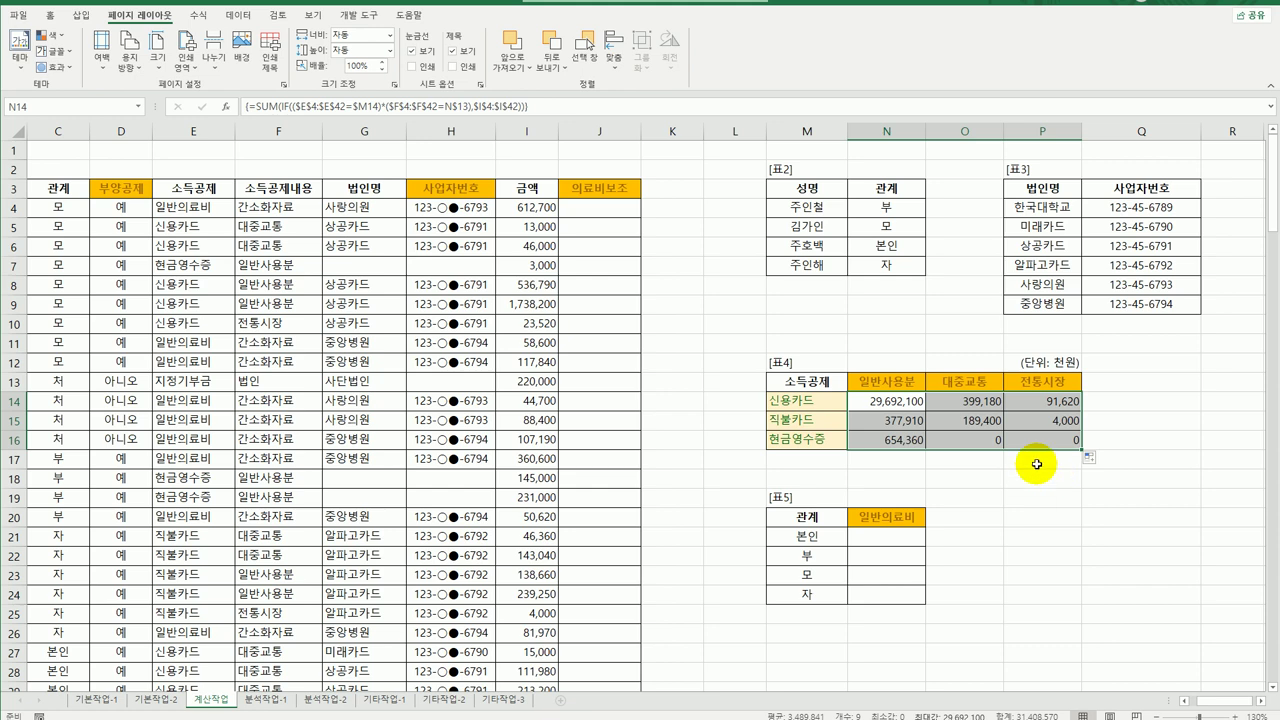
pyautogui.click(908, 401)
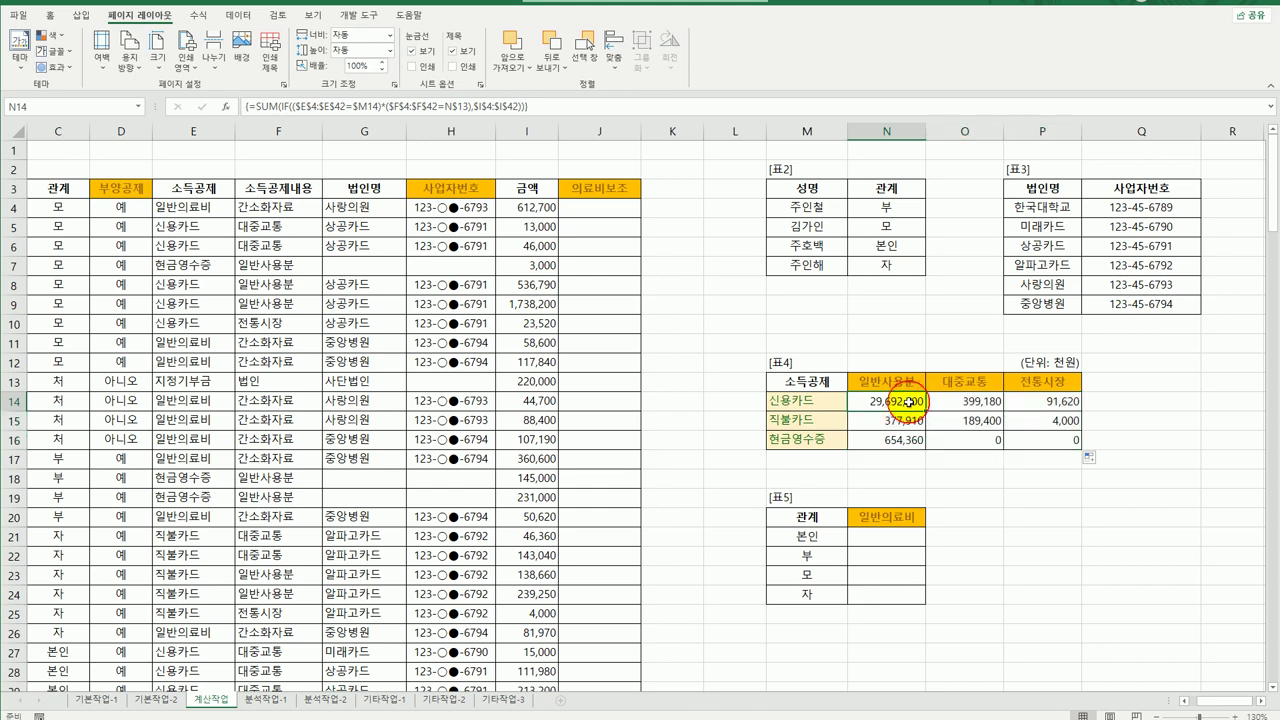
# Wrap N14's array SUM(IF) in TEXT with "#,##0," and fill it through N14:P16, showing thousands like 29,692.
pyautogui.doubleClick(886, 401)
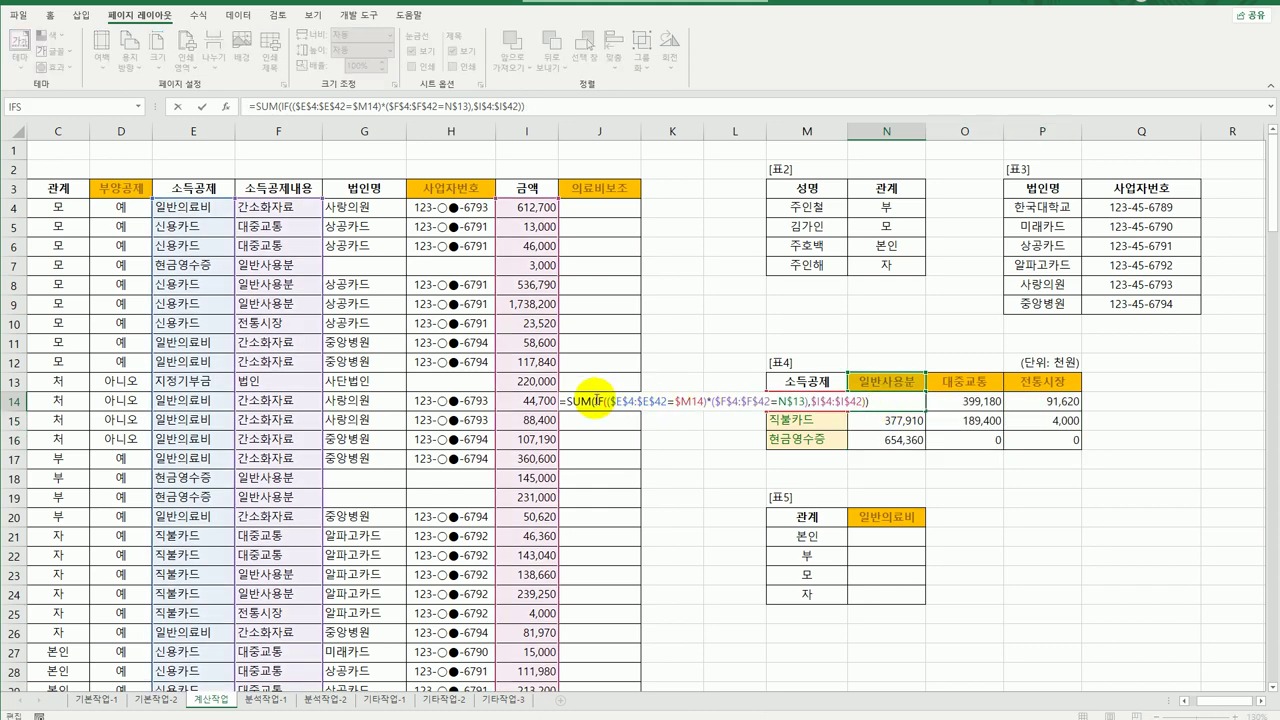
pyautogui.write('text')
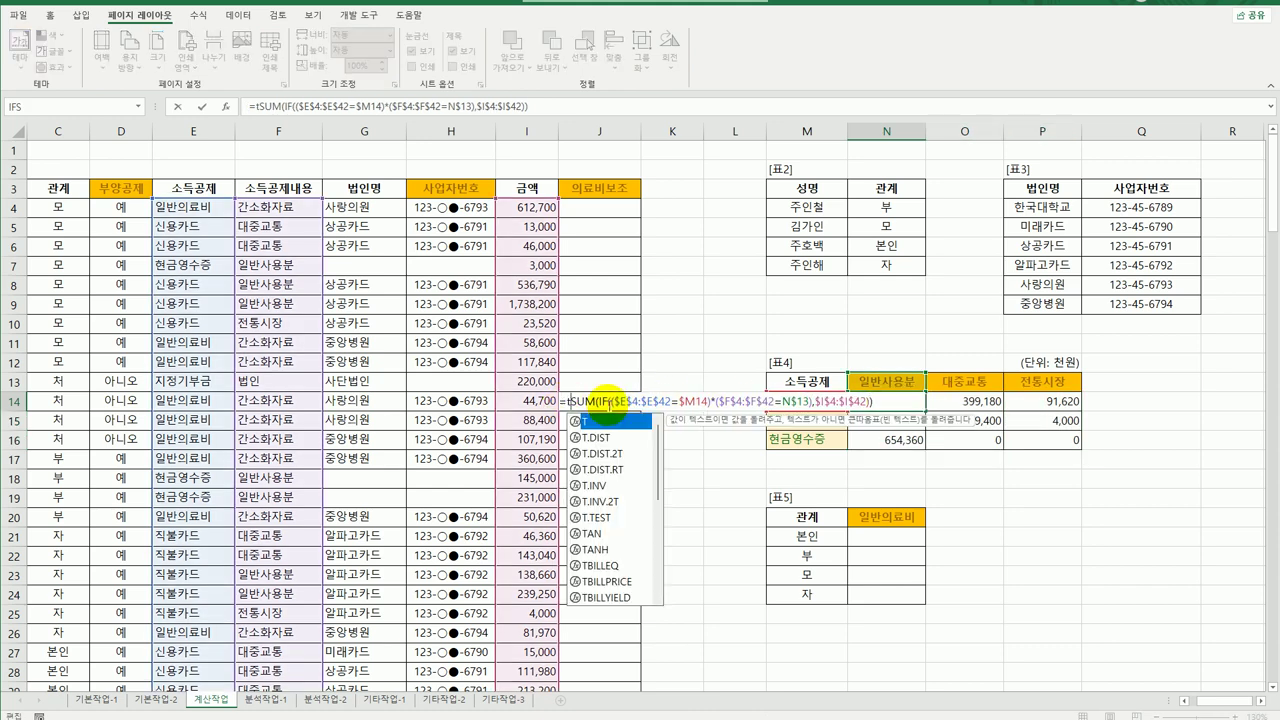
pyautogui.press('Tab')
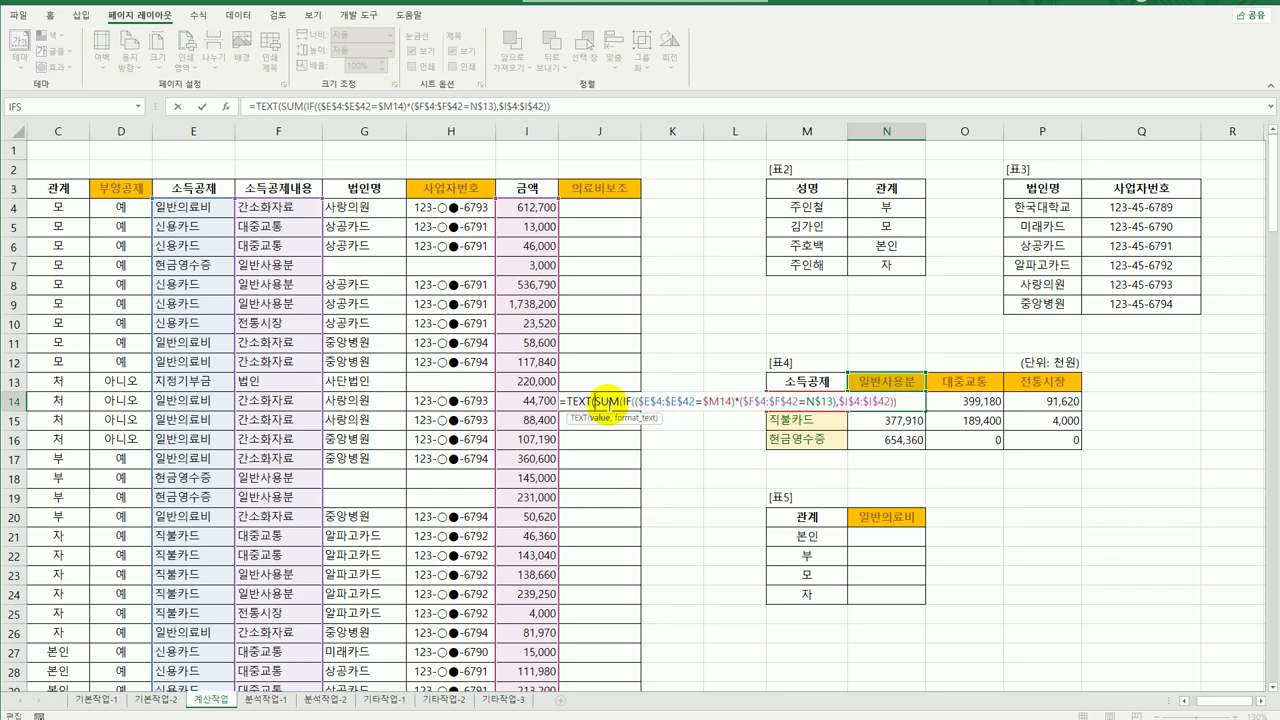
pyautogui.write(',"#,##0,')
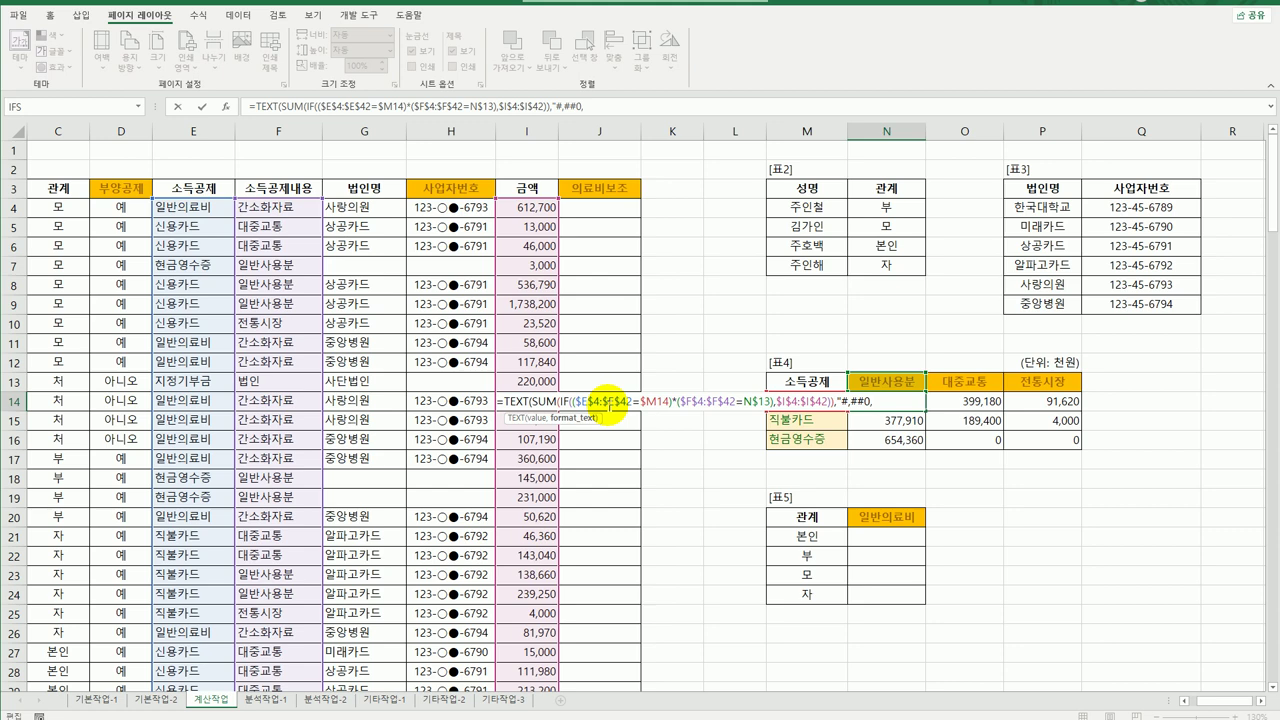
pyautogui.write('")')
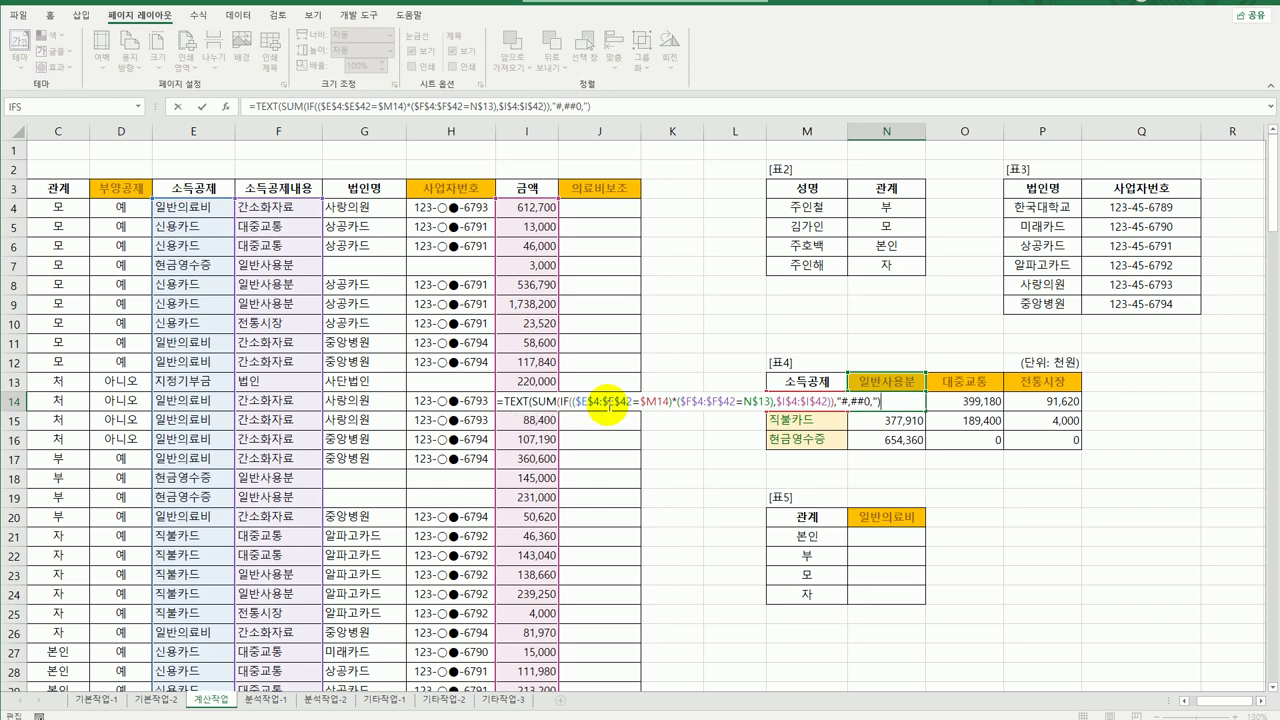
pyautogui.hotkey('ctrl', 'shift', 'Return')
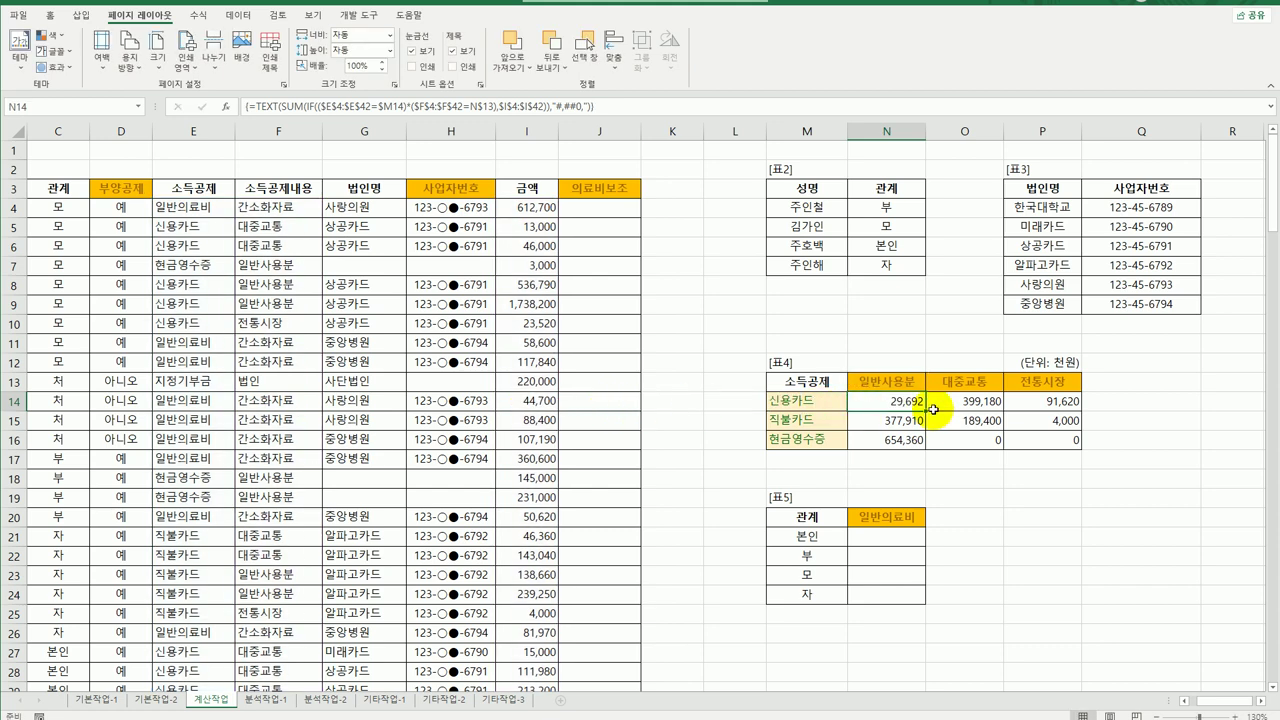
pyautogui.moveTo(926, 410); pyautogui.dragTo(1066, 450)
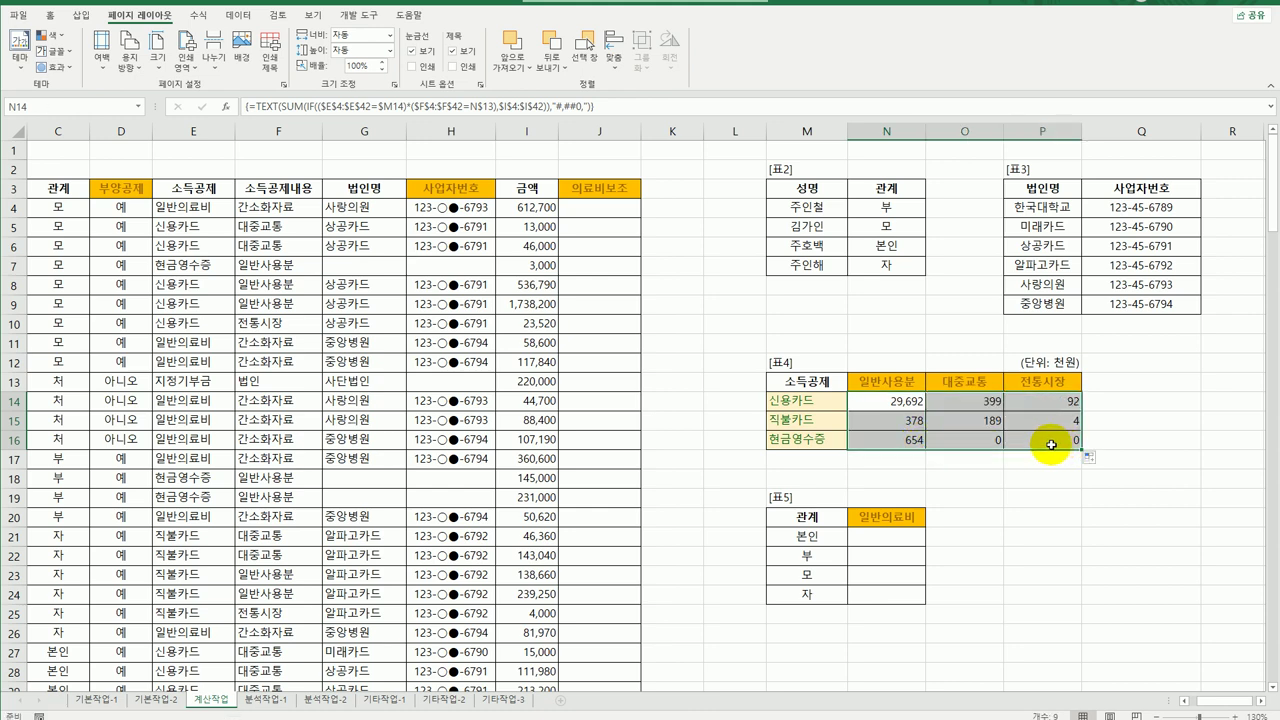
pyautogui.click(1045, 446)
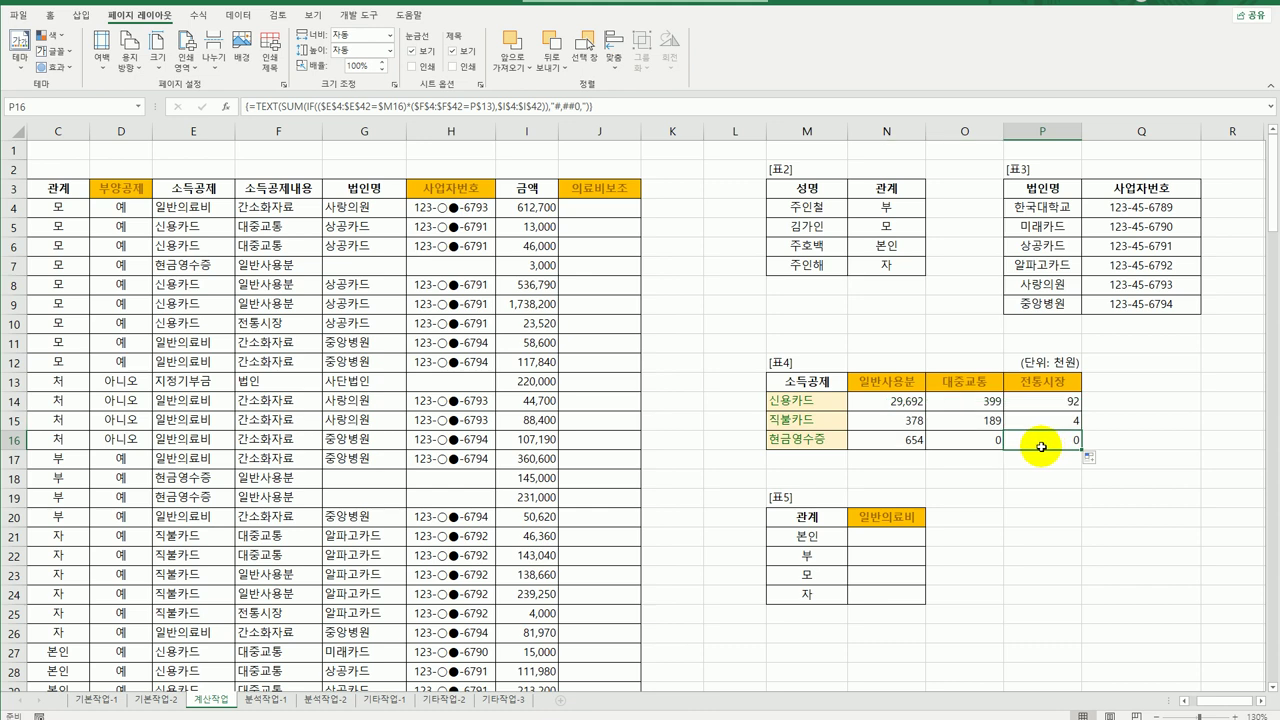
# Select 표5's 일반의료비 cells N21:N24, from 본인 down to 자.
pyautogui.click(892, 535)
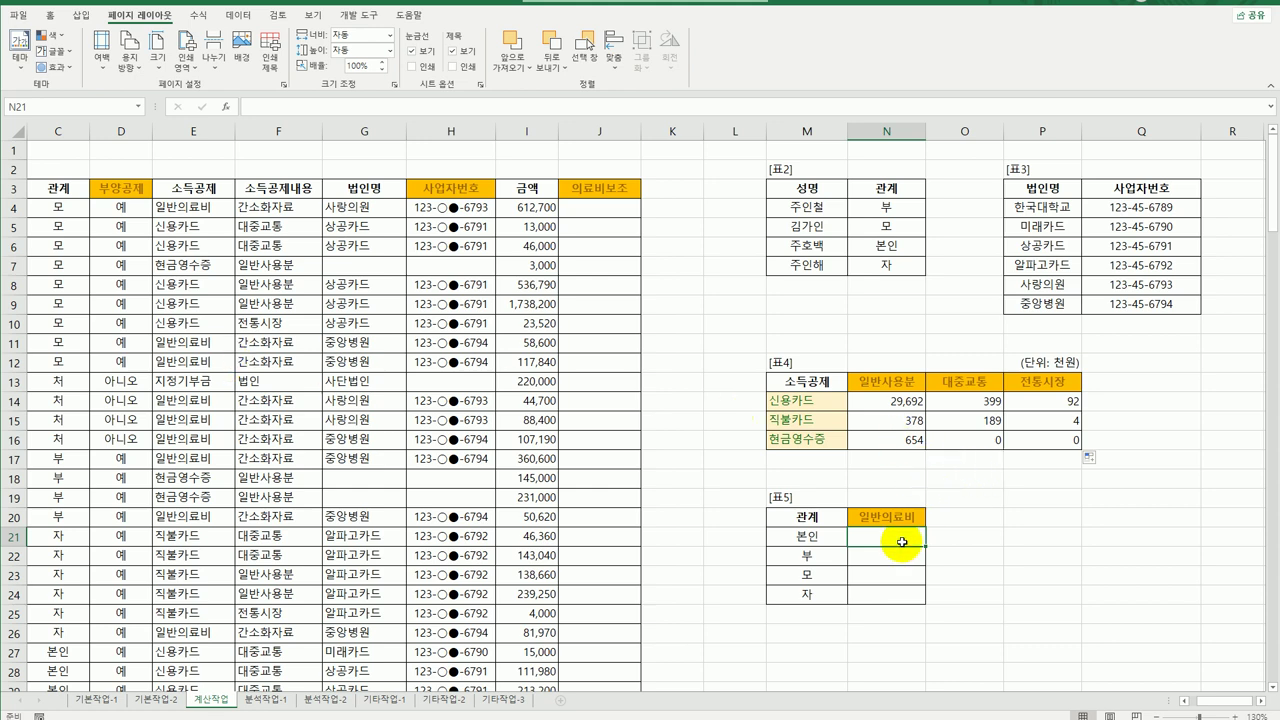
pyautogui.moveTo(902, 542); pyautogui.dragTo(880, 596)
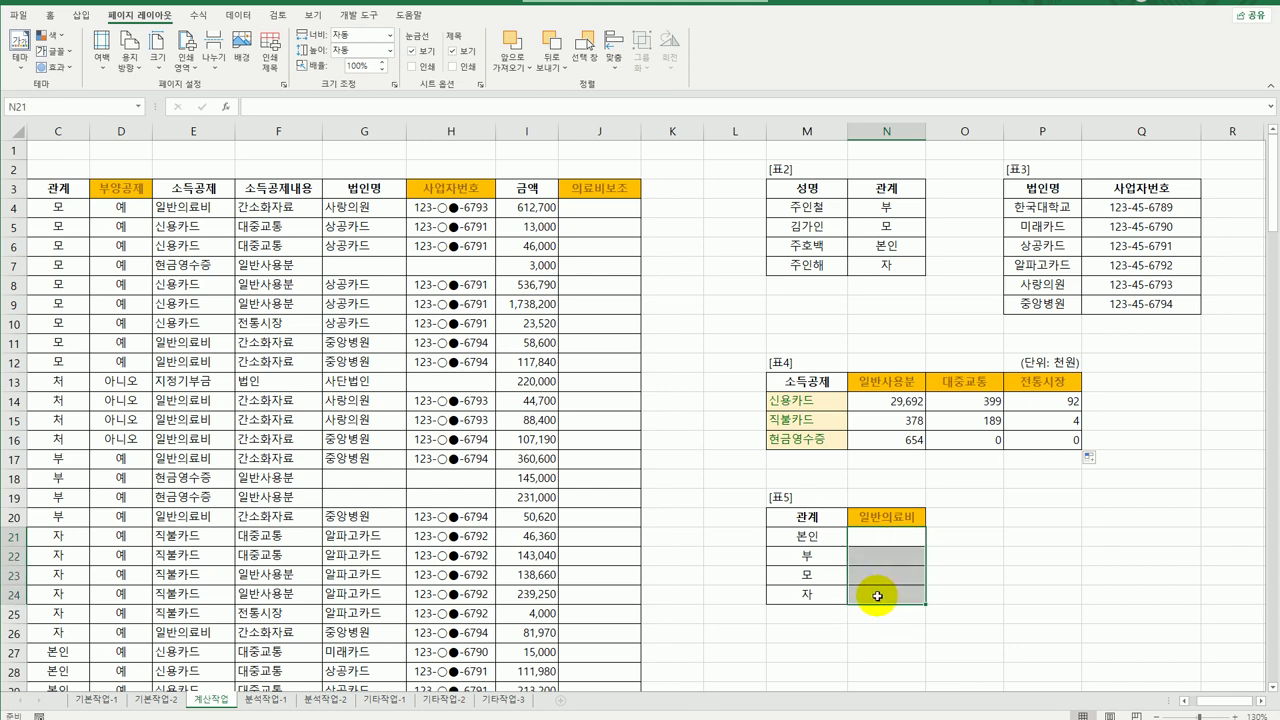
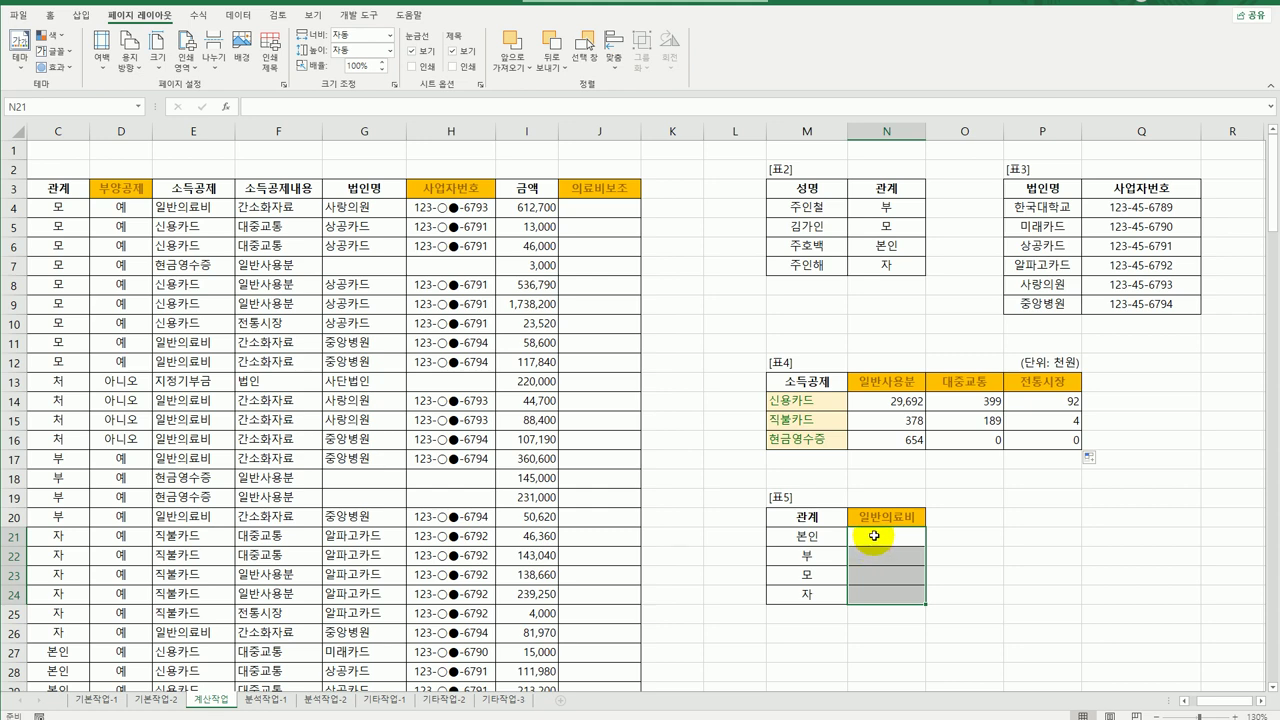
# In N21, start a LARGE(IF(...)) formula testing $C$4:$C$42 equals M21.
pyautogui.click(878, 540)
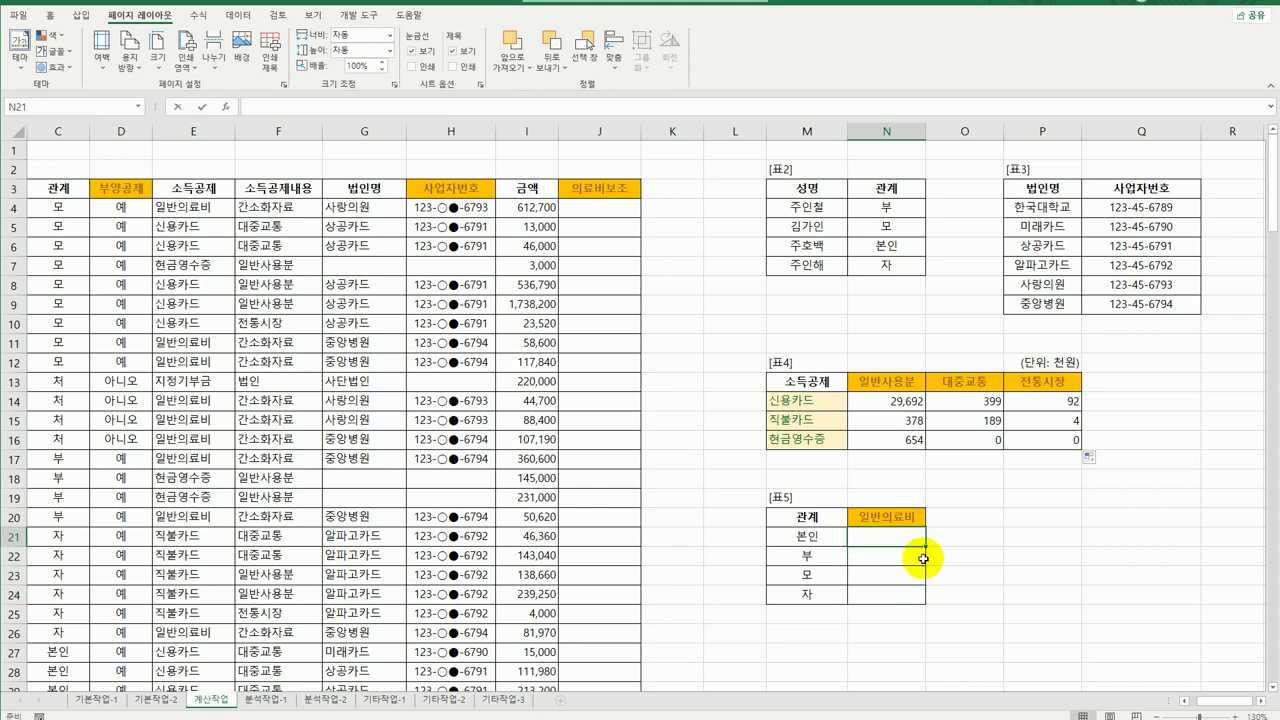
pyautogui.write('=la')
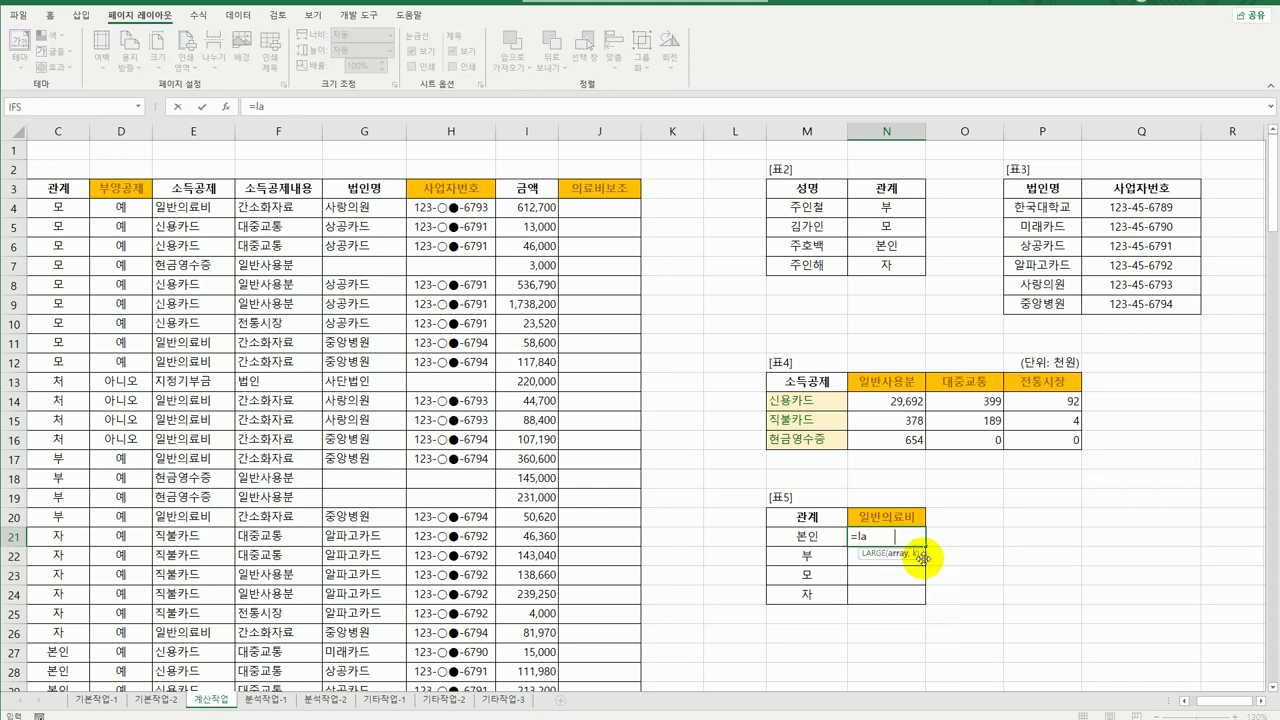
pyautogui.press('Tab')
pyautogui.write('if')
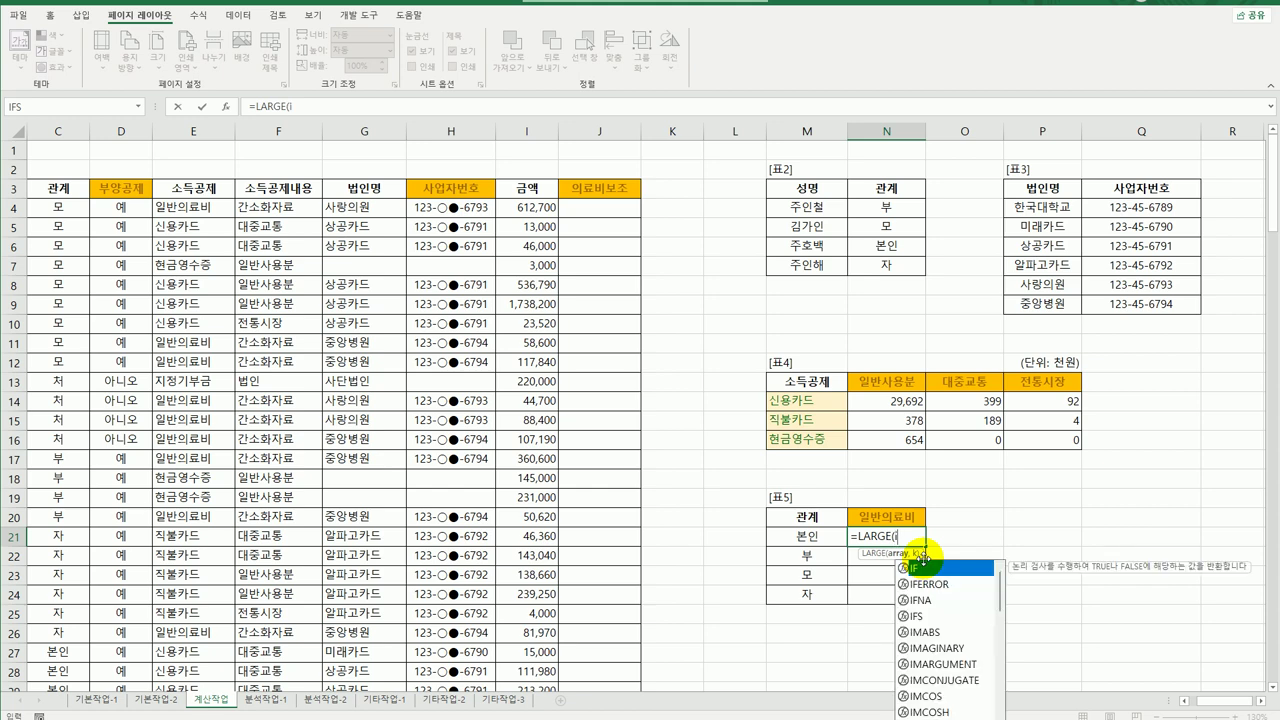
pyautogui.press('Tab')
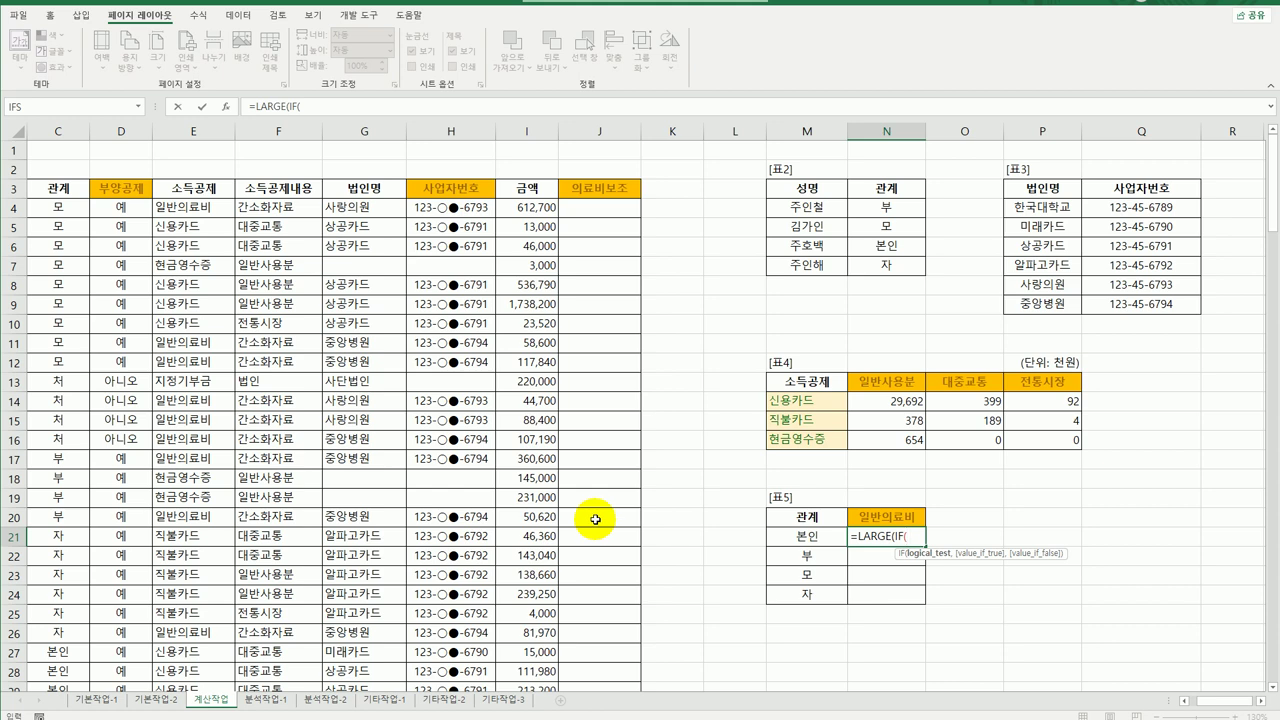
pyautogui.write('(')
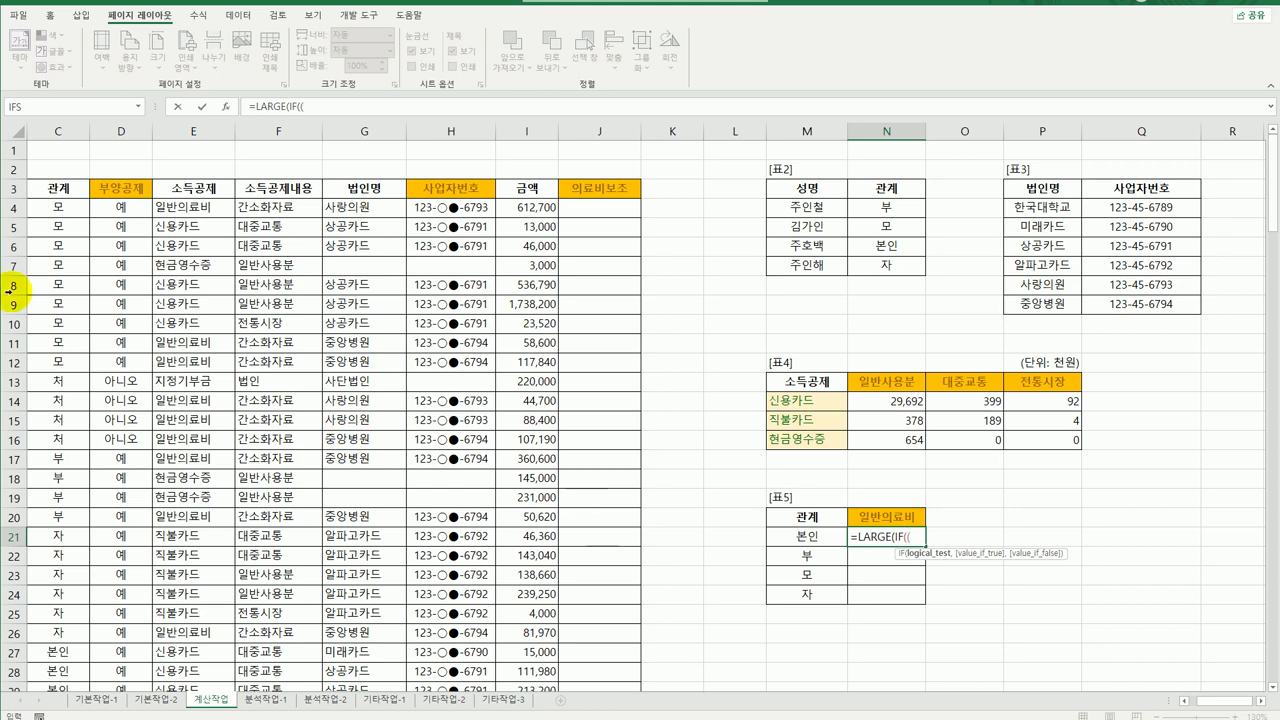
pyautogui.click(78, 211)
pyautogui.moveTo(78, 211); pyautogui.dragTo(62, 648)
pyautogui.press('F4')
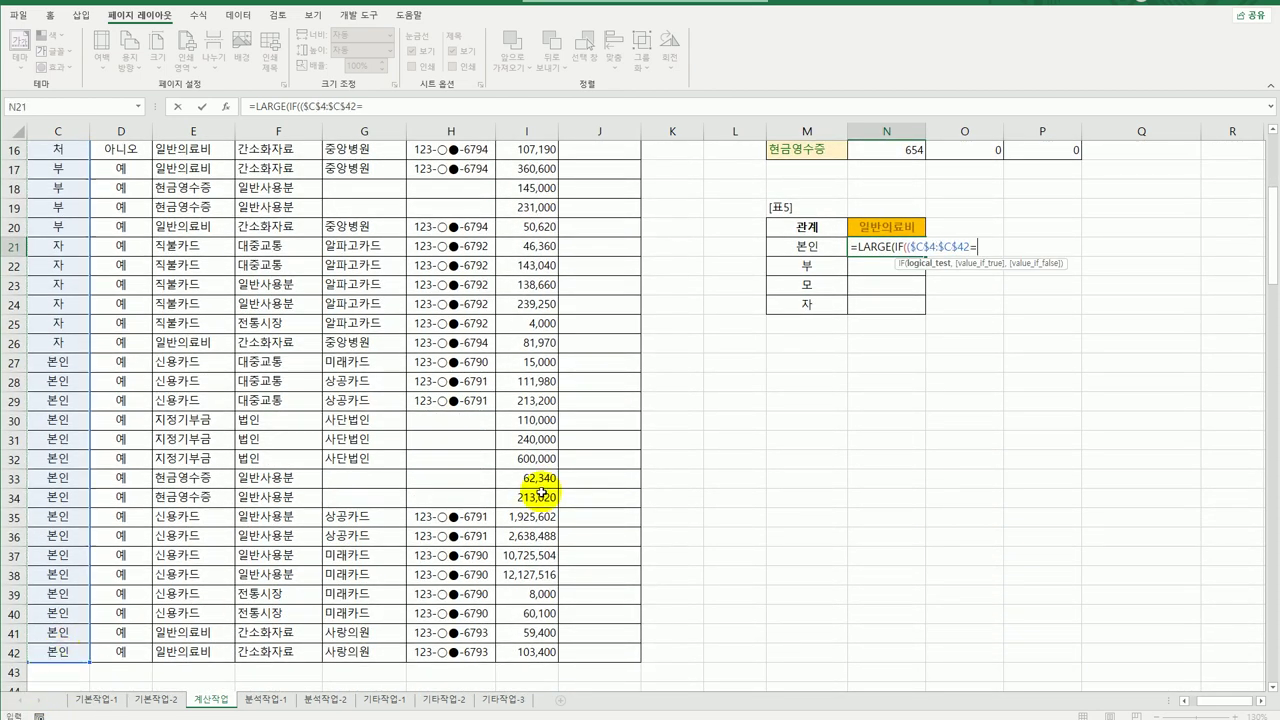
pyautogui.write('=')
pyautogui.press('Left')
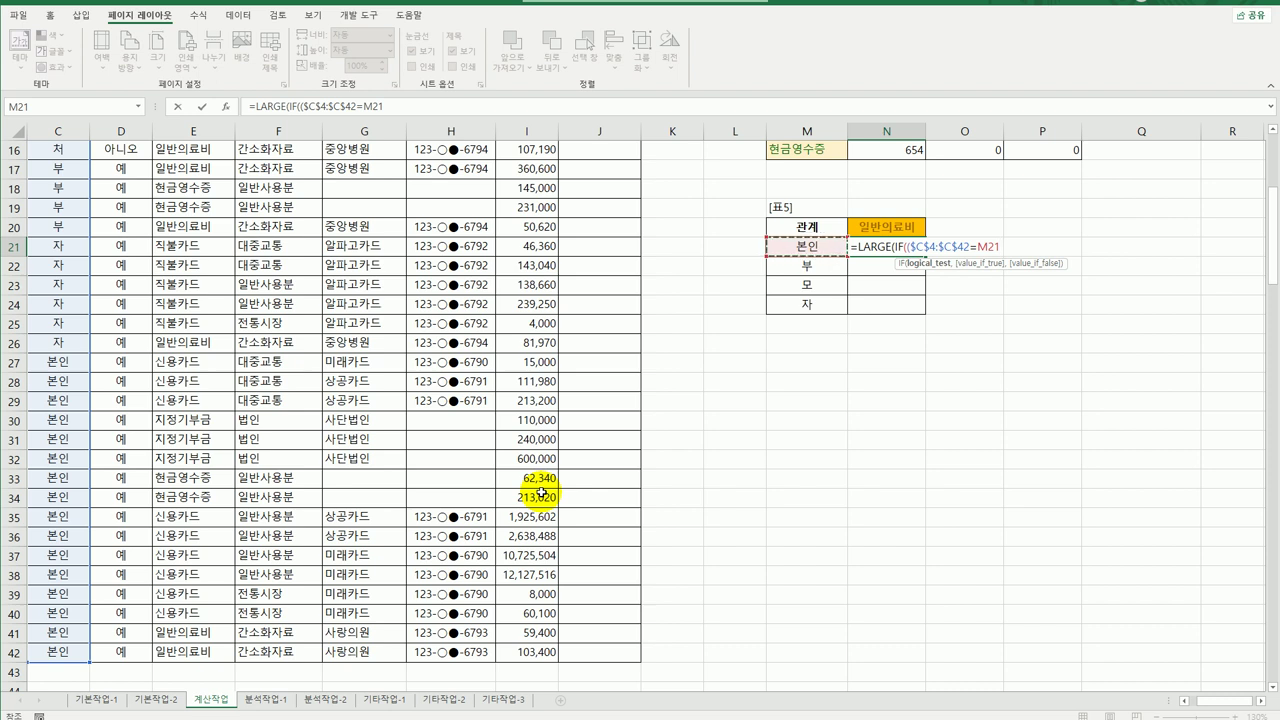
pyautogui.write(')*(')
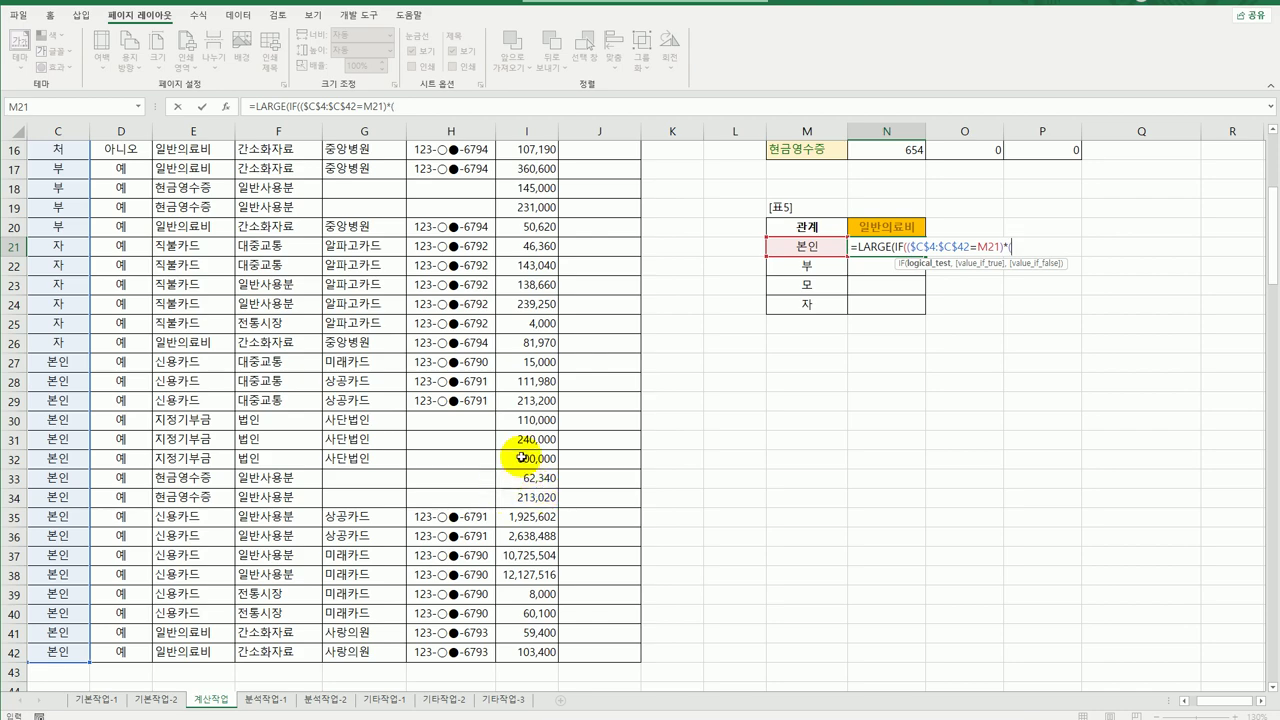
# Add the second condition: $E$4:$E$42 equals the $N$20 header.
pyautogui.scroll(5, 523, 457)
pyautogui.moveTo(213, 207); pyautogui.dragTo(205, 652)
pyautogui.press('F4')
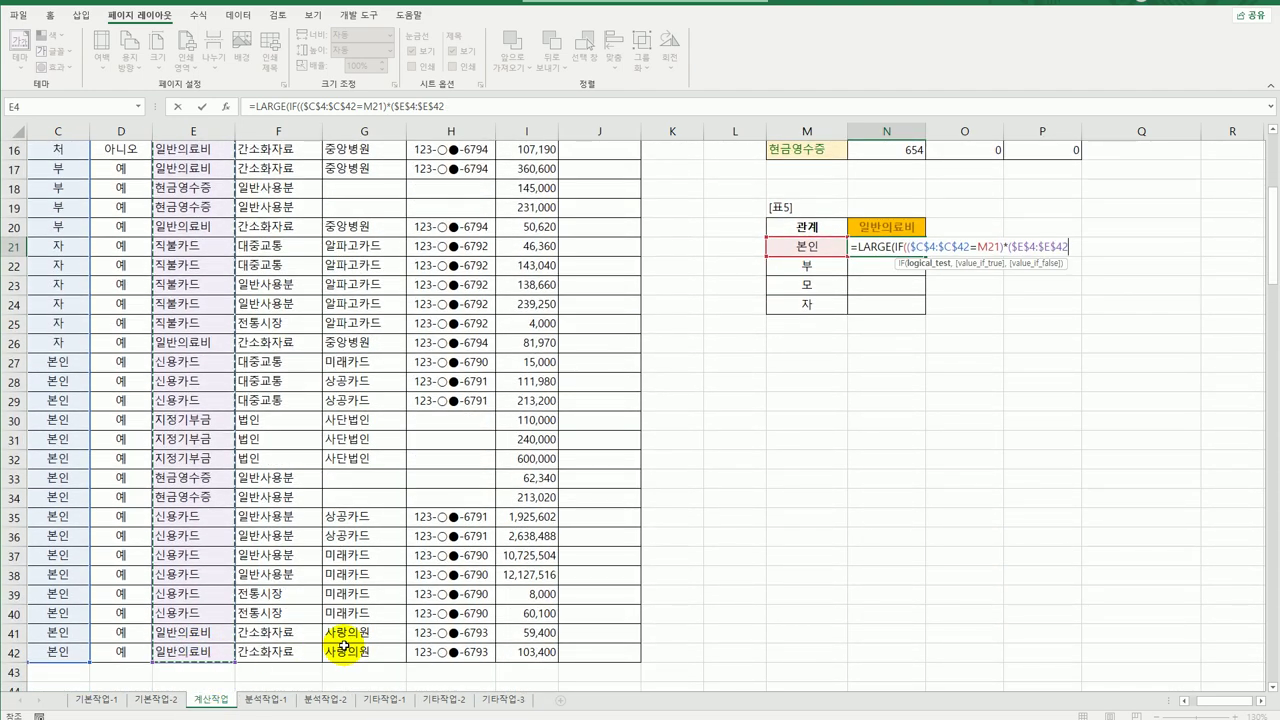
pyautogui.write('=')
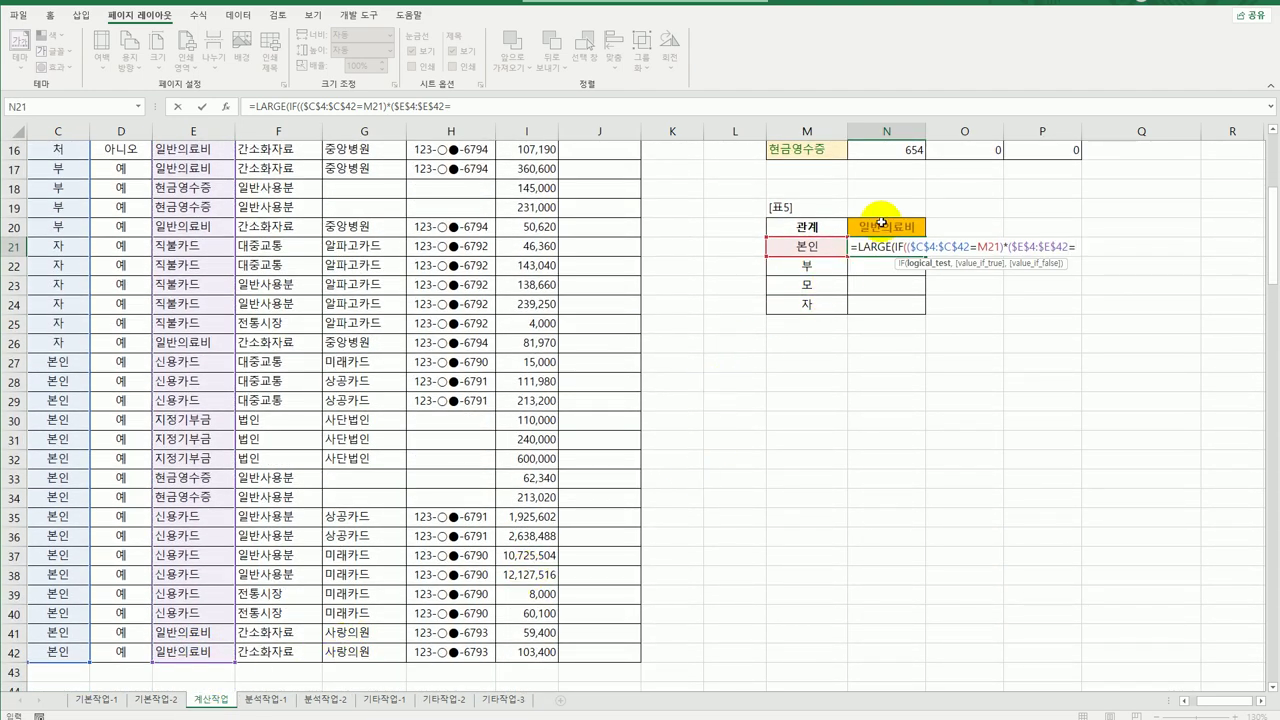
pyautogui.click(887, 224)
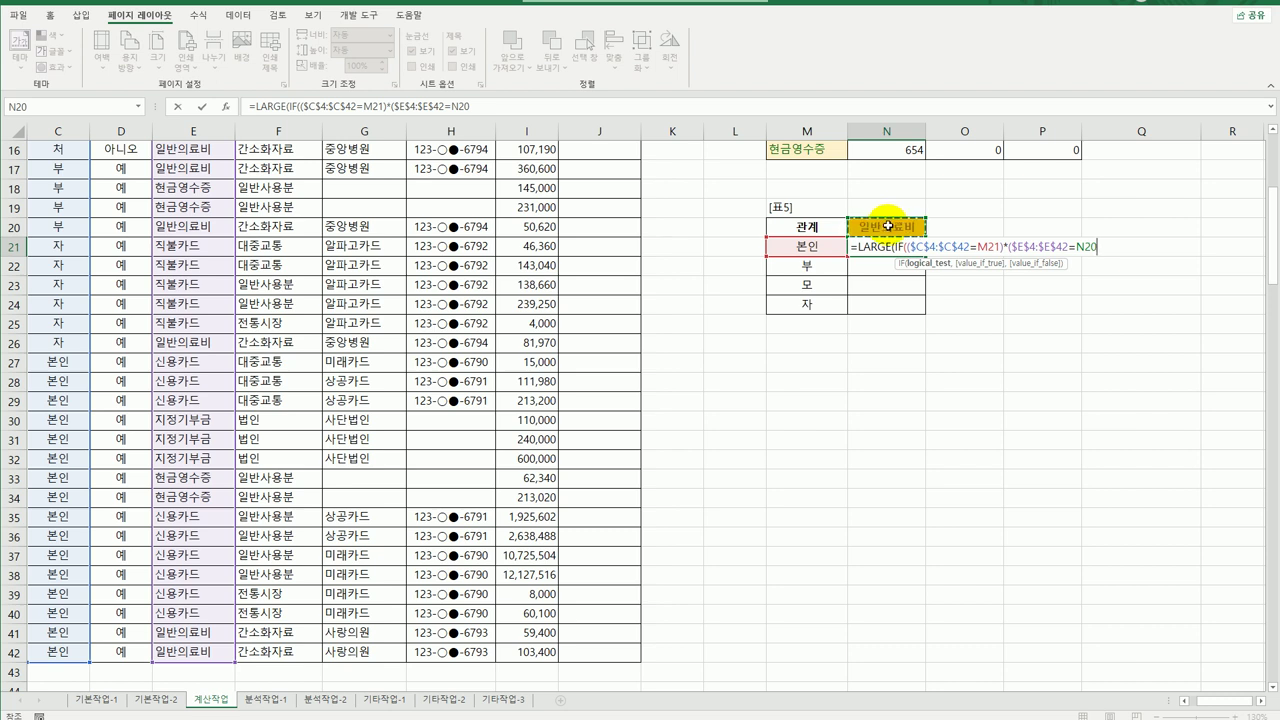
pyautogui.press('F4')
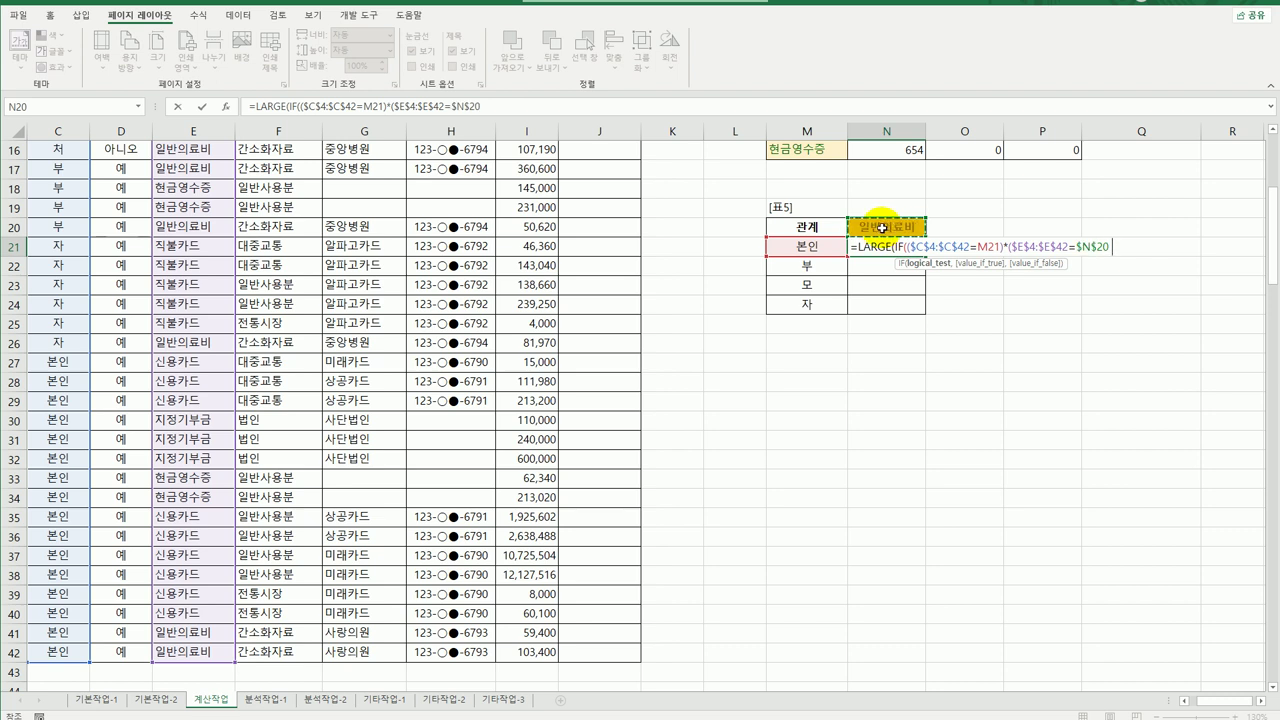
pyautogui.write('),')
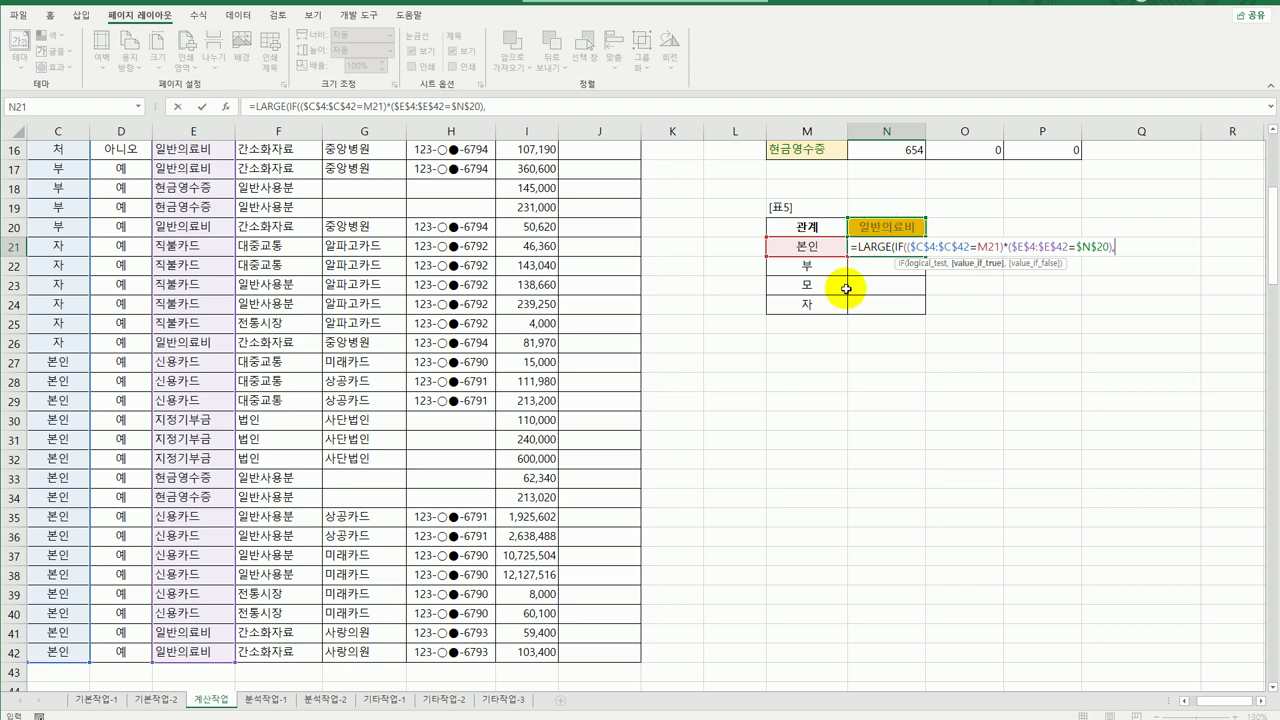
# Return the largest of $I$4:$I$42 as an array formula and fill it to N24.
pyautogui.scroll(1, 468, 295)
pyautogui.scroll(4, 468, 295)
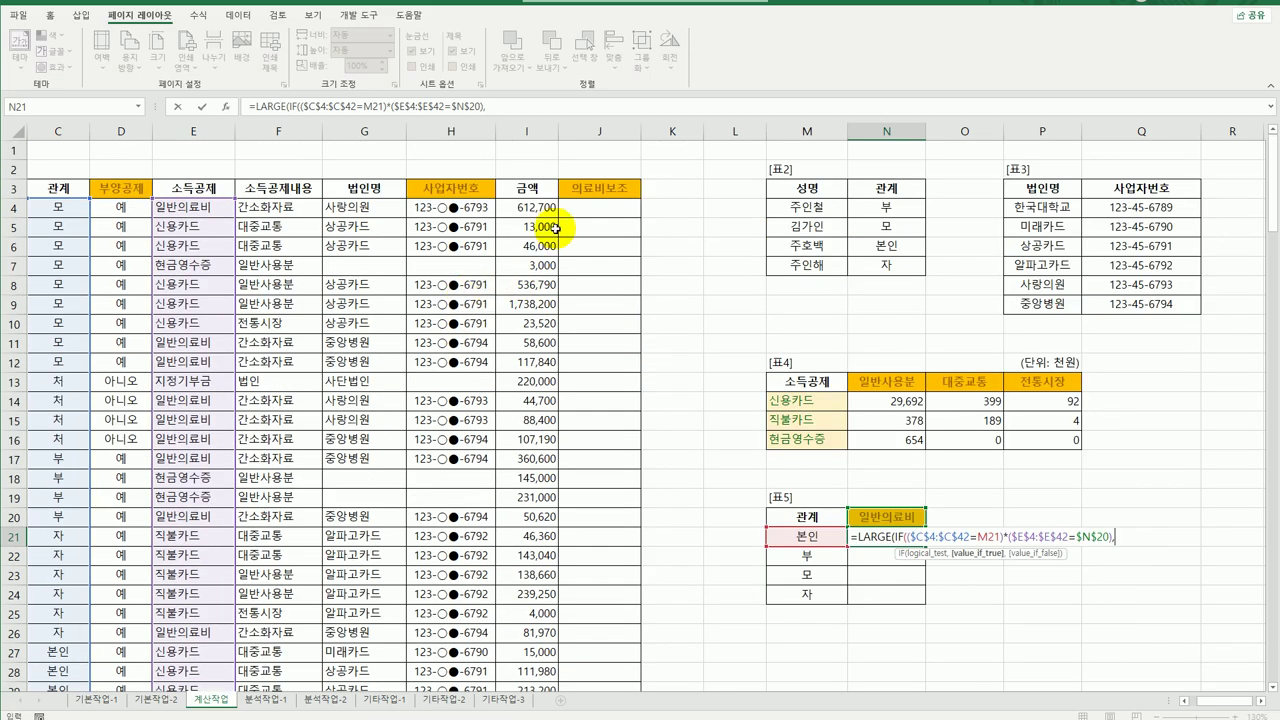
pyautogui.moveTo(532, 206); pyautogui.dragTo(524, 634)
pyautogui.press('F4')
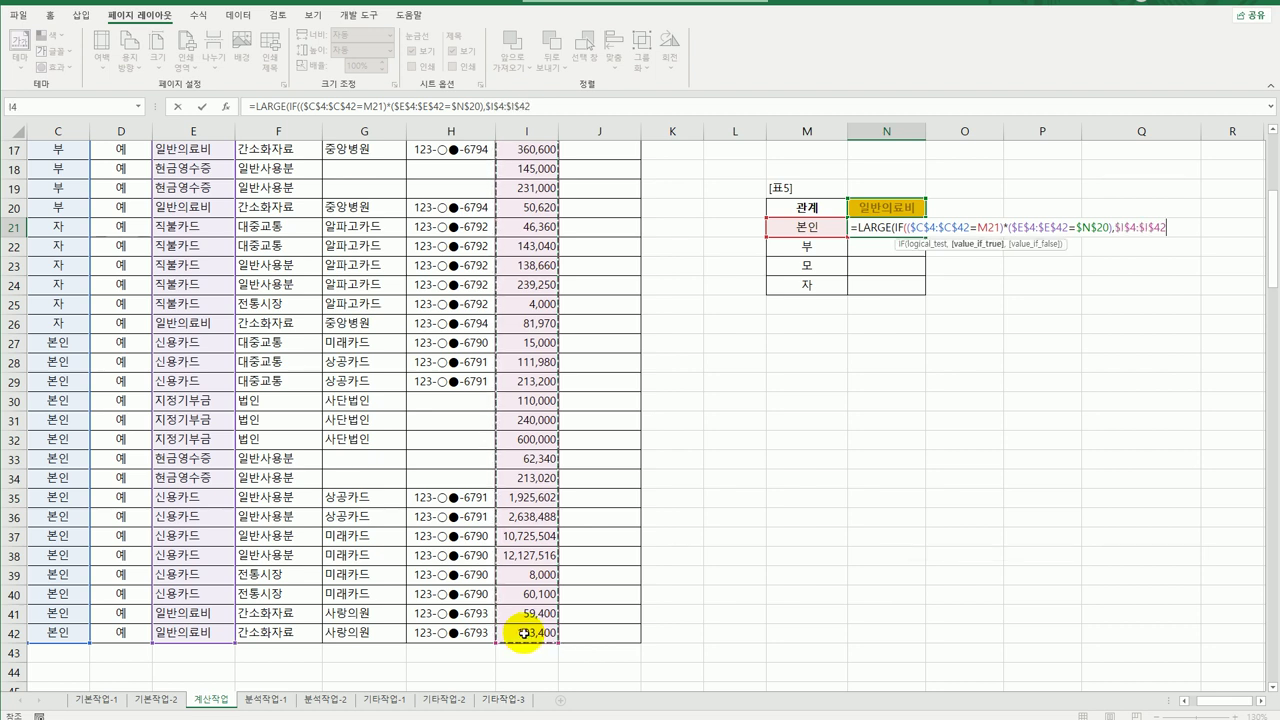
pyautogui.write(')')
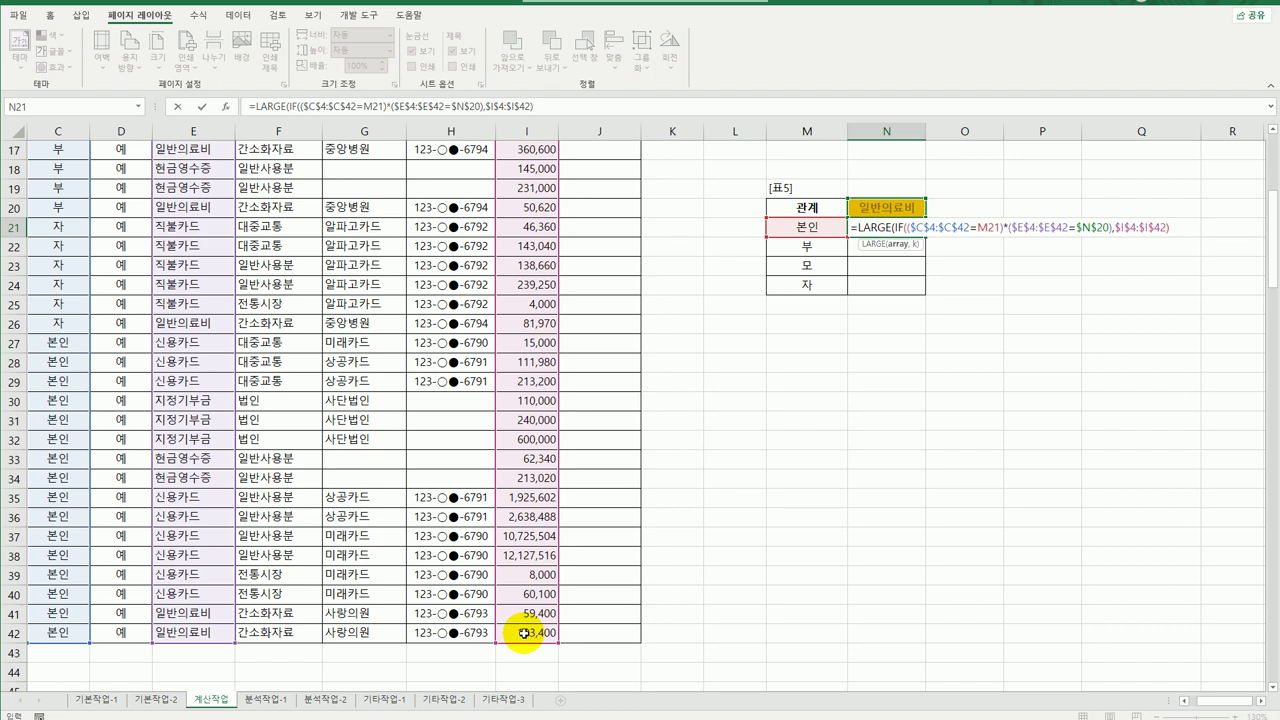
pyautogui.write(',1')
pyautogui.write(')')
pyautogui.hotkey('ctrl', 'shift', 'Return')
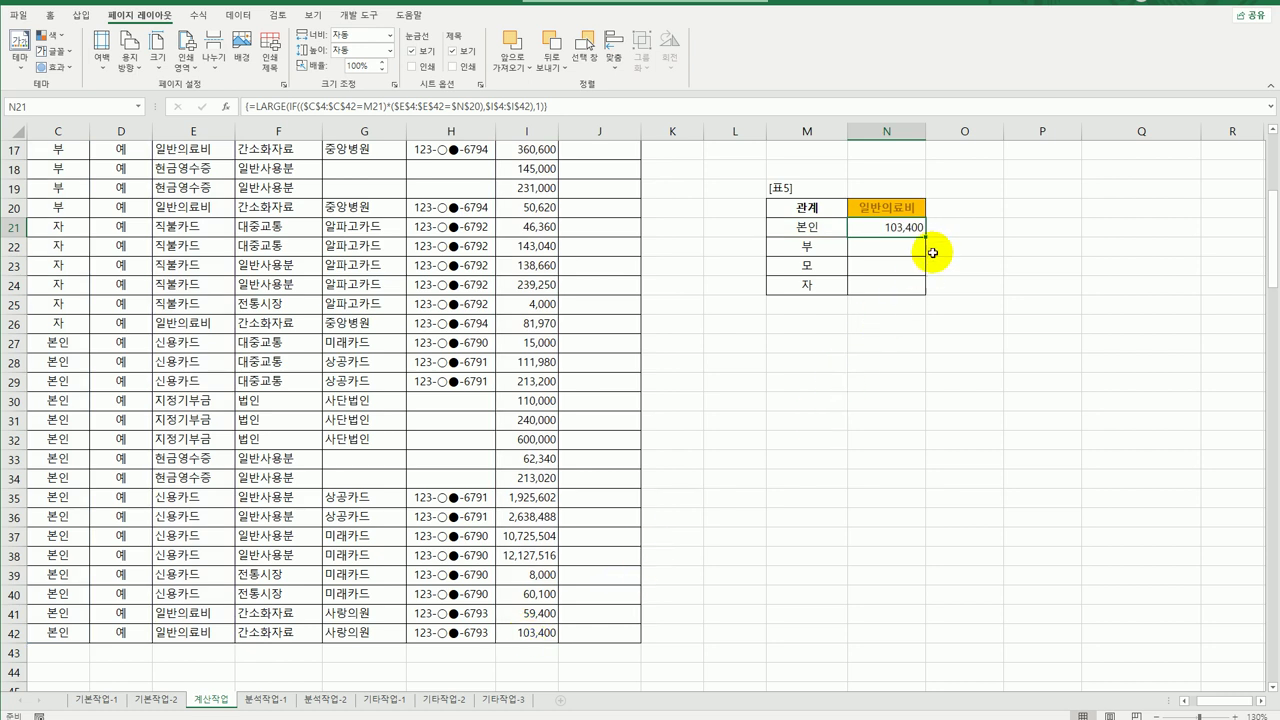
pyautogui.moveTo(925, 236); pyautogui.dragTo(929, 292)
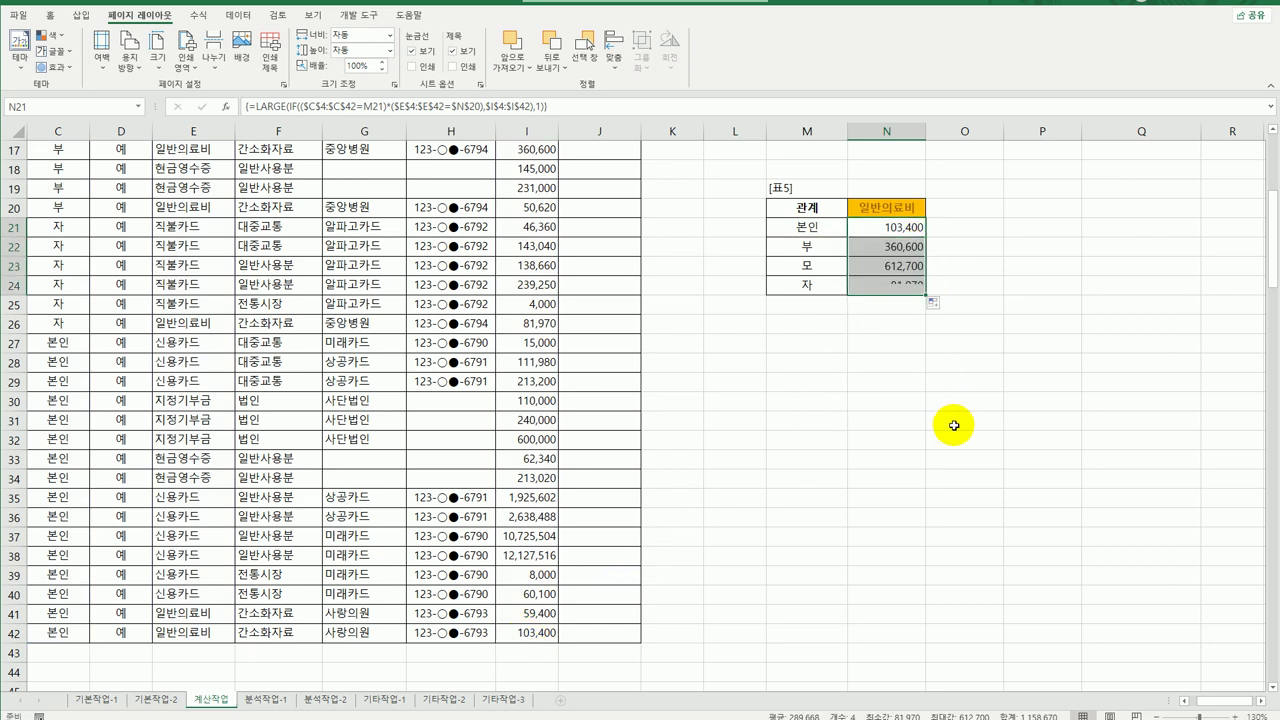
# Append -SMALL(IF(...)) to N21's LARGE formula and commit it as an array formula.
pyautogui.click(906, 229)
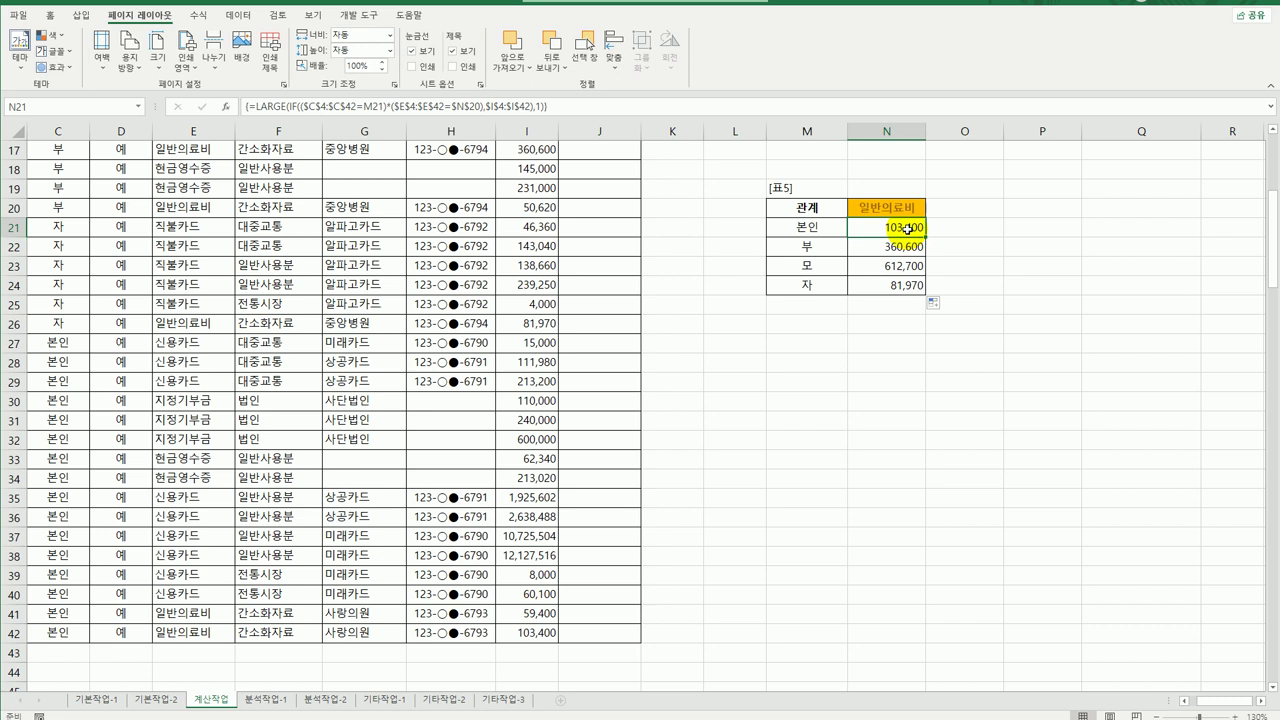
pyautogui.doubleClick(906, 230)
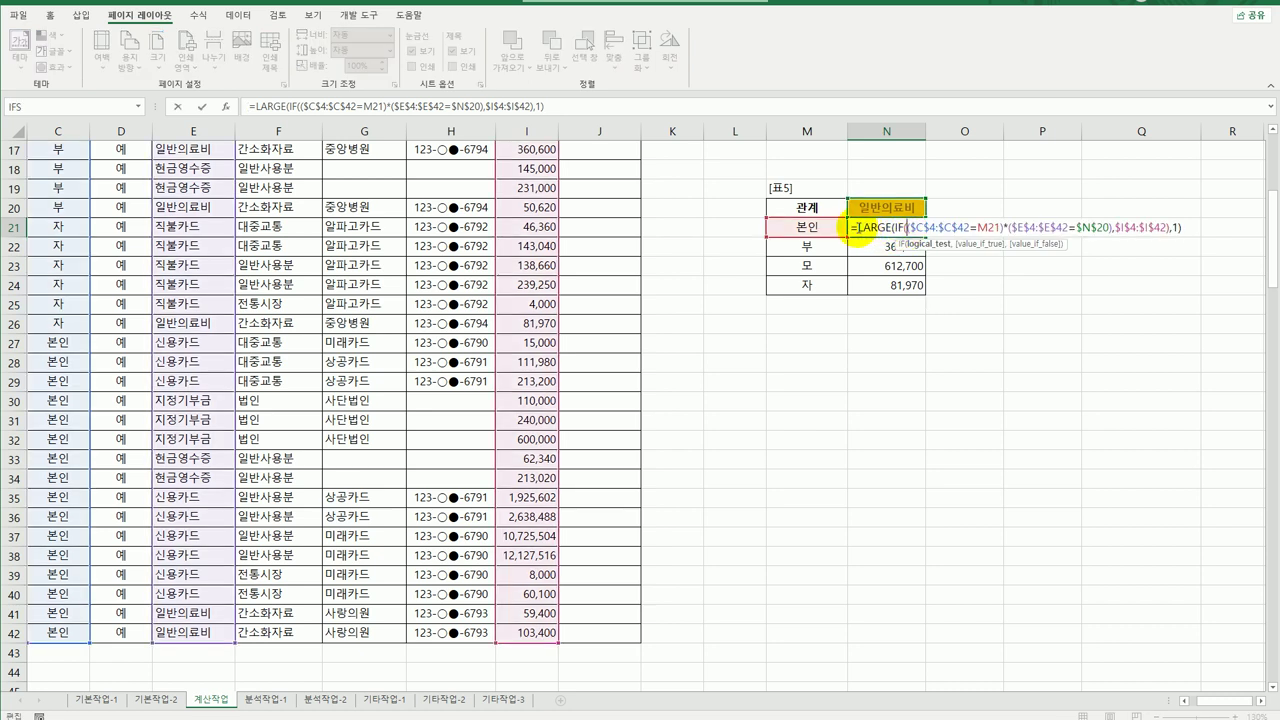
pyautogui.moveTo(857, 228); pyautogui.dragTo(1188, 230)
pyautogui.hotkey('ctrl', 'c')
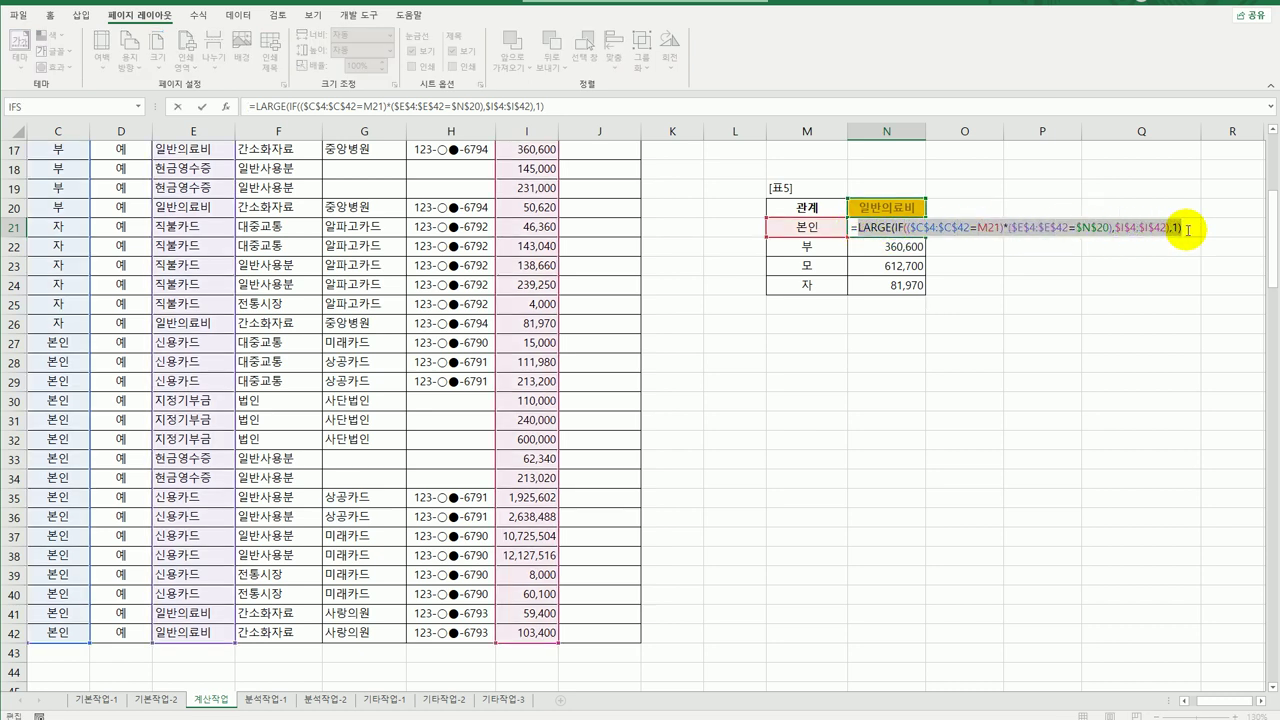
pyautogui.click(1188, 229)
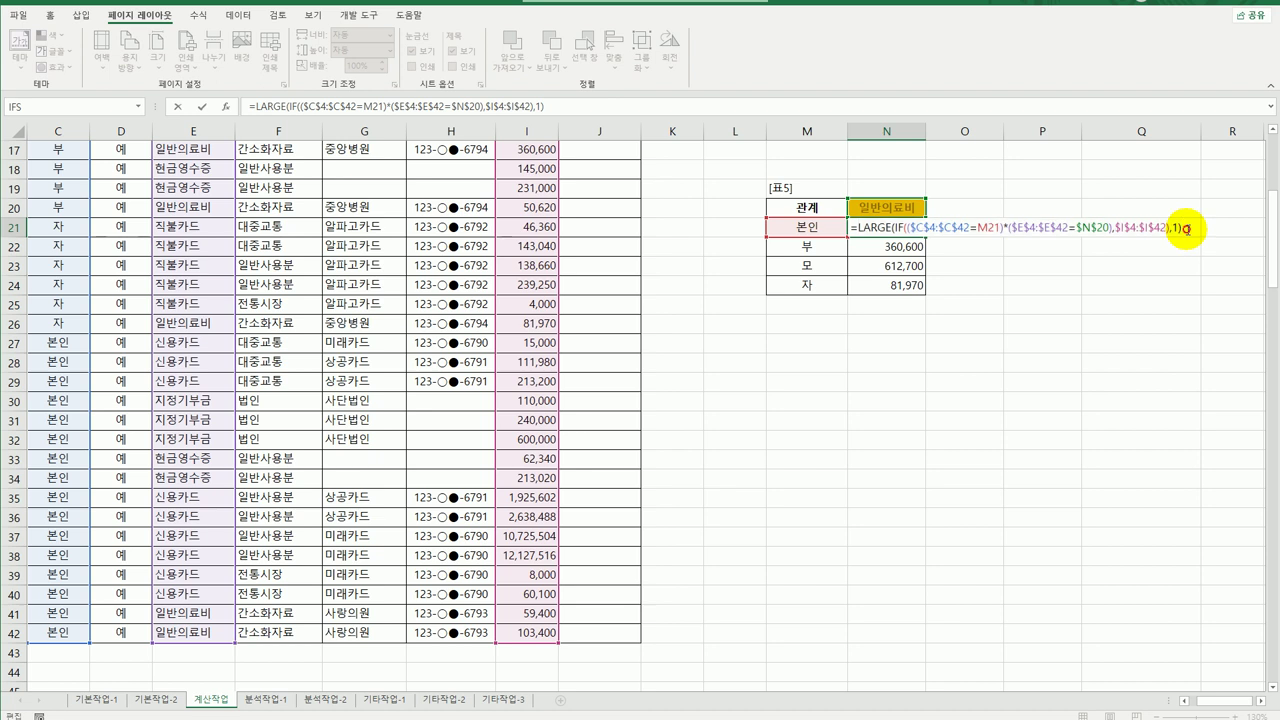
pyautogui.hotkey('ctrl', 'v')
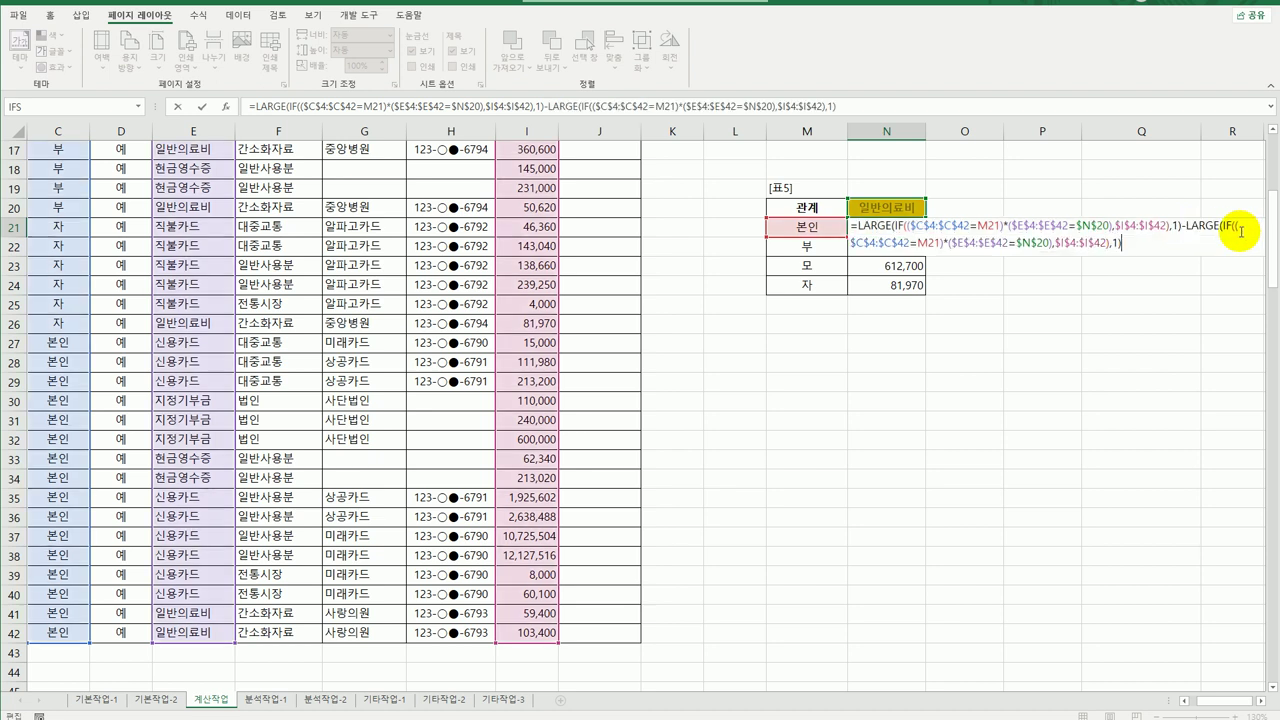
pyautogui.moveTo(1187, 228); pyautogui.dragTo(1222, 228)
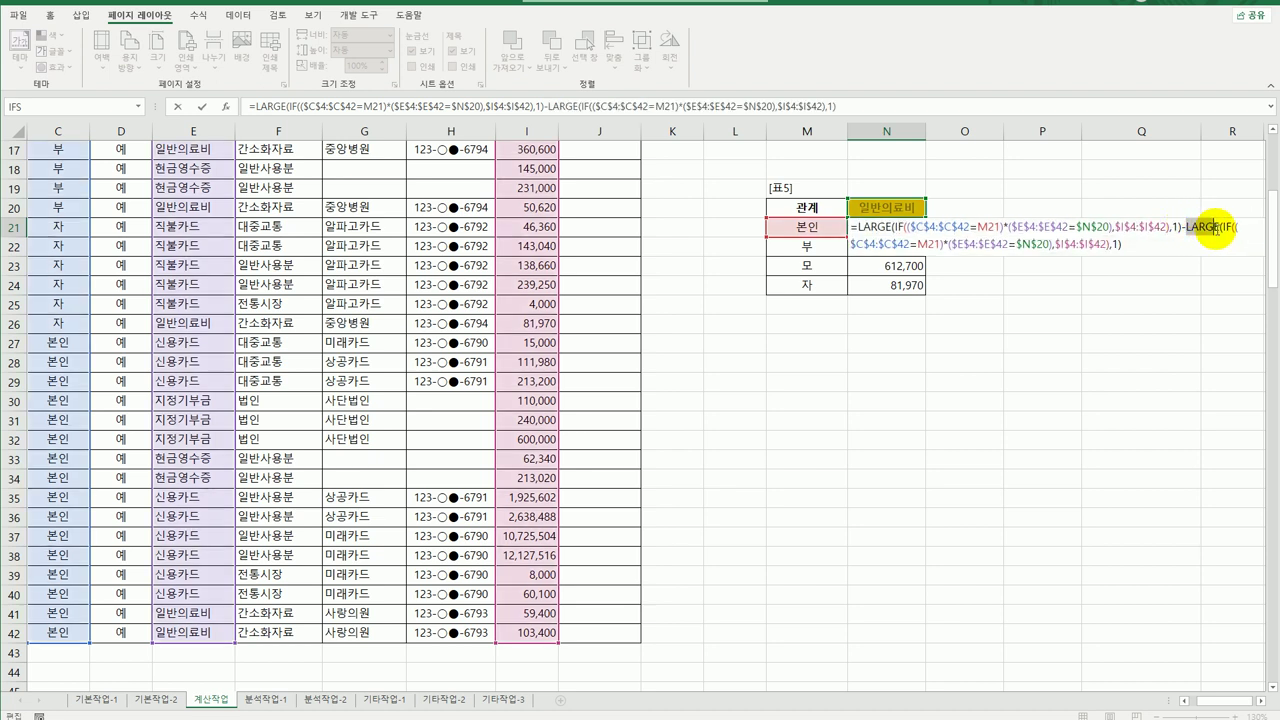
pyautogui.write('small')
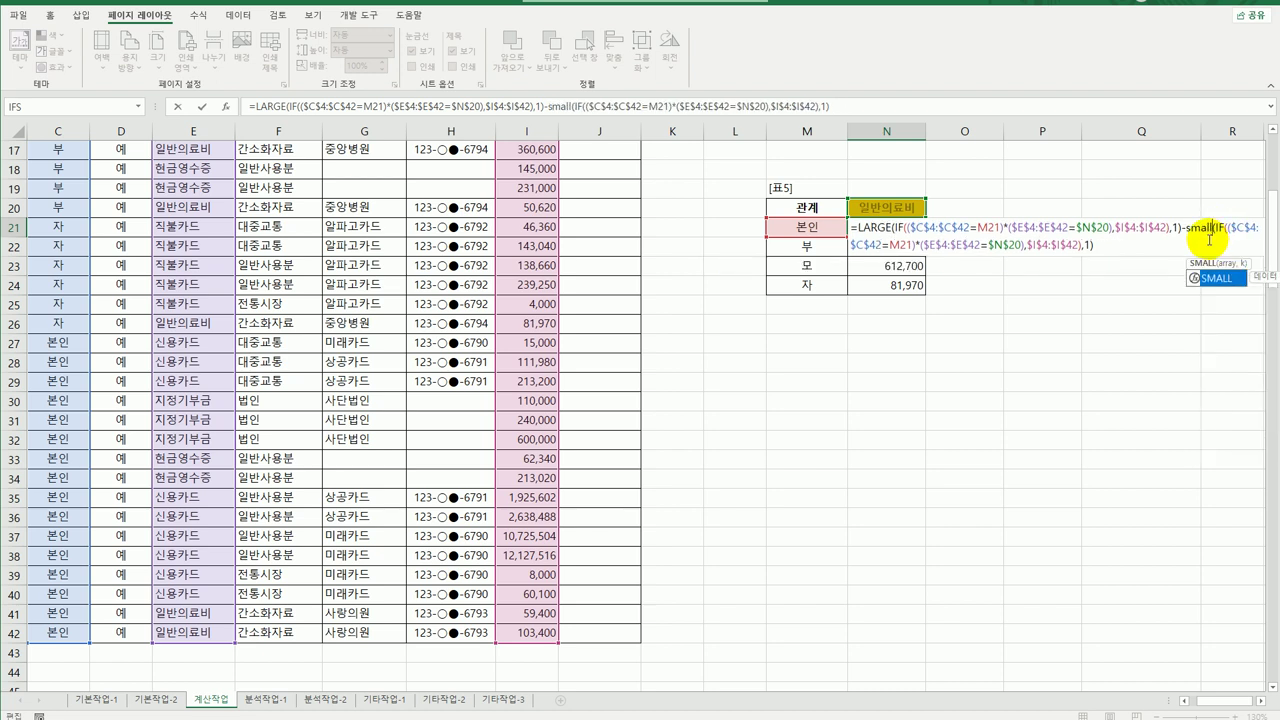
pyautogui.click(1116, 246)
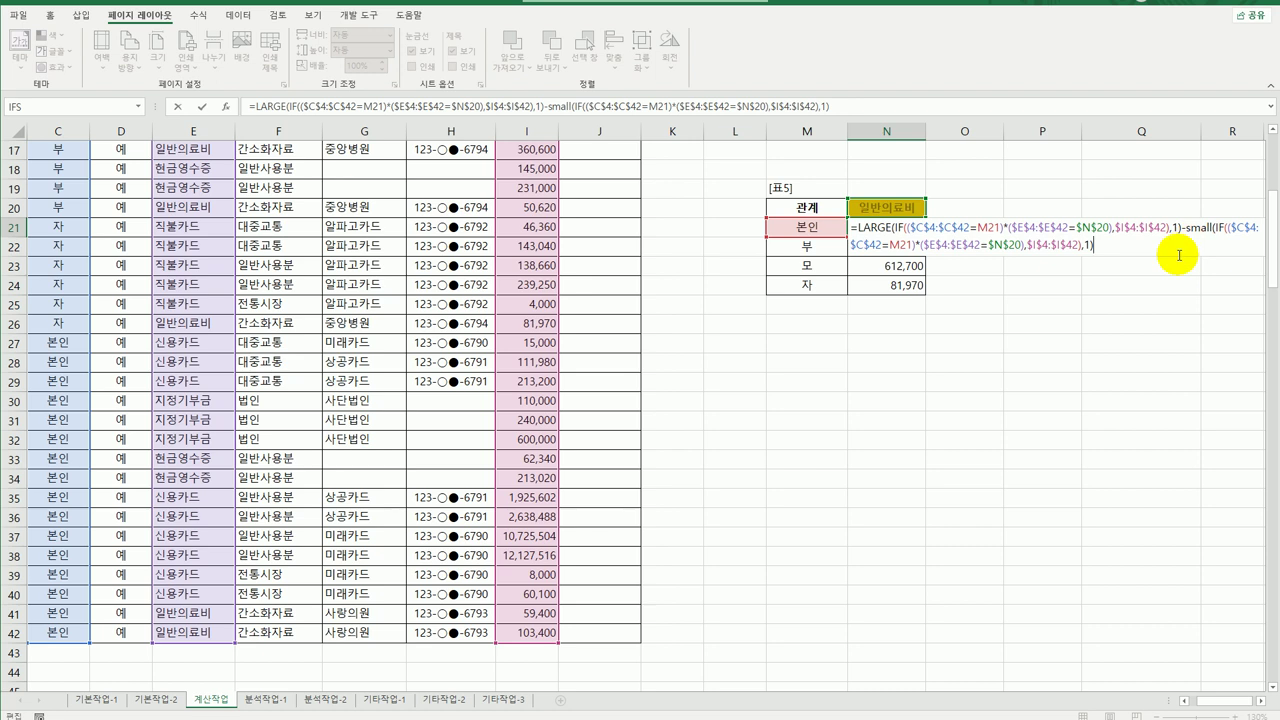
pyautogui.hotkey('ctrl', 'shift', 'Return')
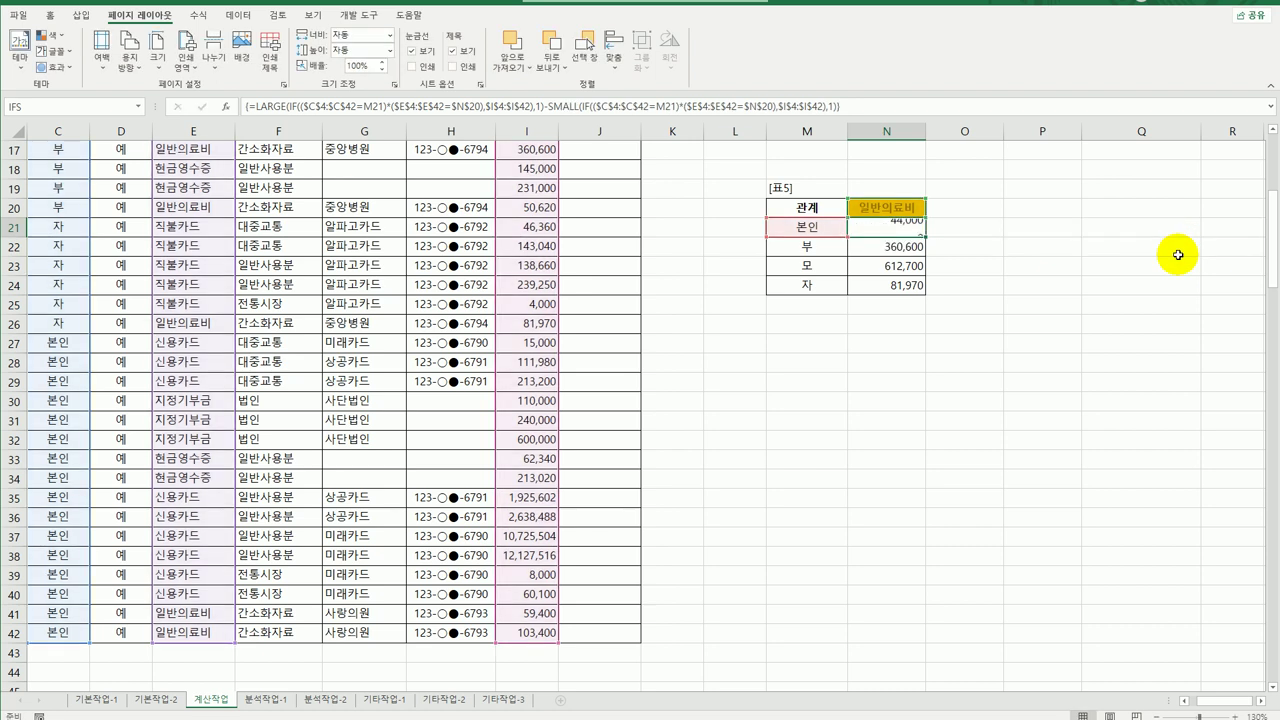
# Fill the revised N21 formula down through N24.
pyautogui.click(897, 232)
pyautogui.moveTo(925, 238); pyautogui.dragTo(928, 289)
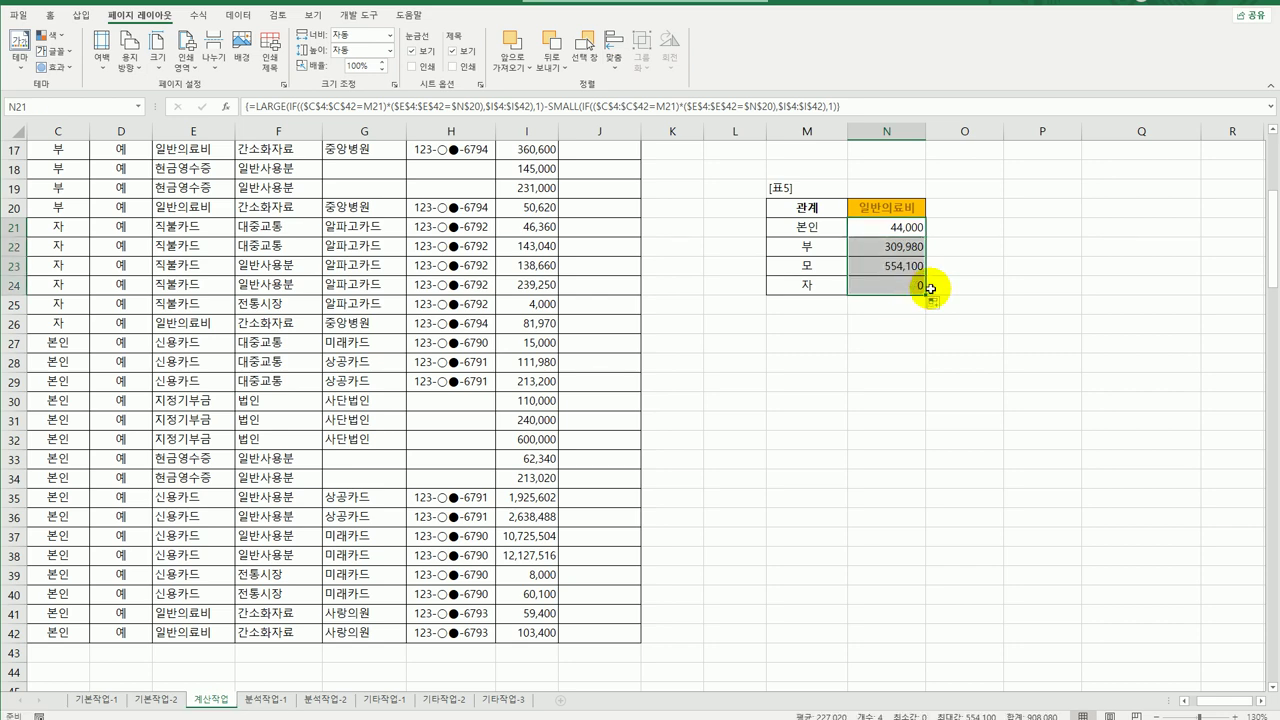
pyautogui.click(886, 228)
pyautogui.scroll(5, 873, 271)
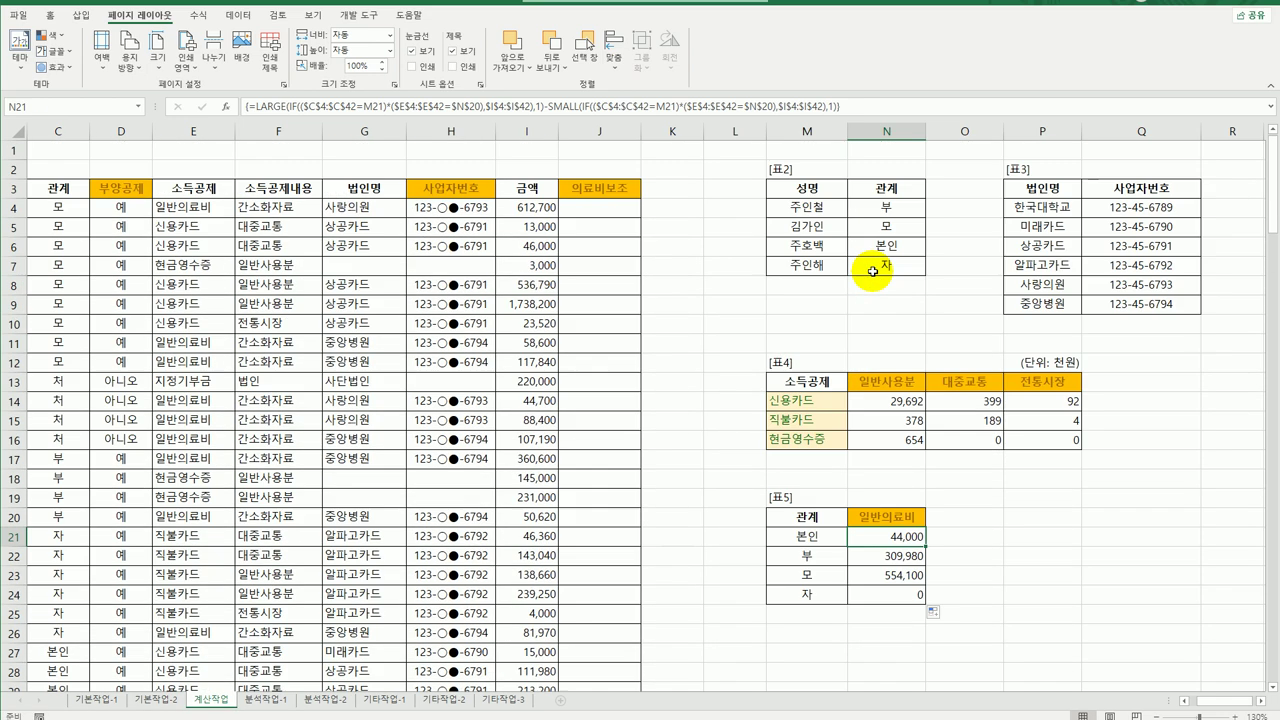
# With J4 selected, open the Visual Basic editor and add an empty Module1.
pyautogui.click(590, 206)
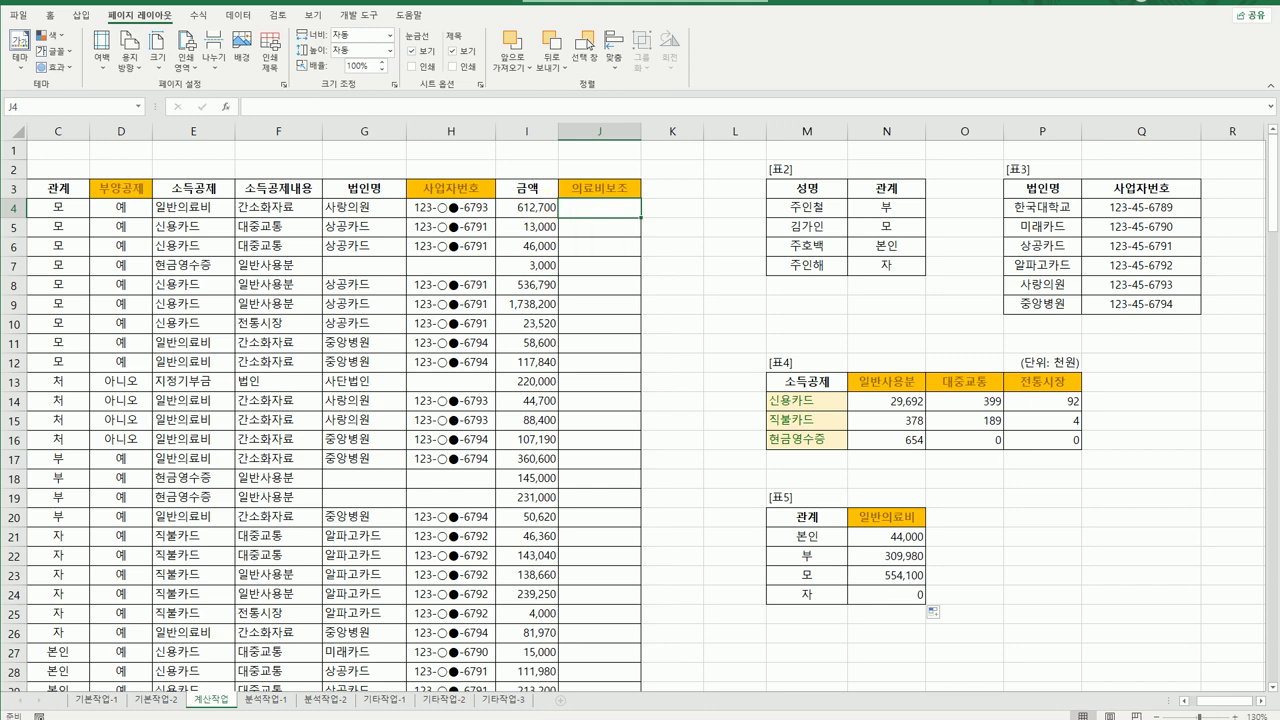
pyautogui.click(352, 15)
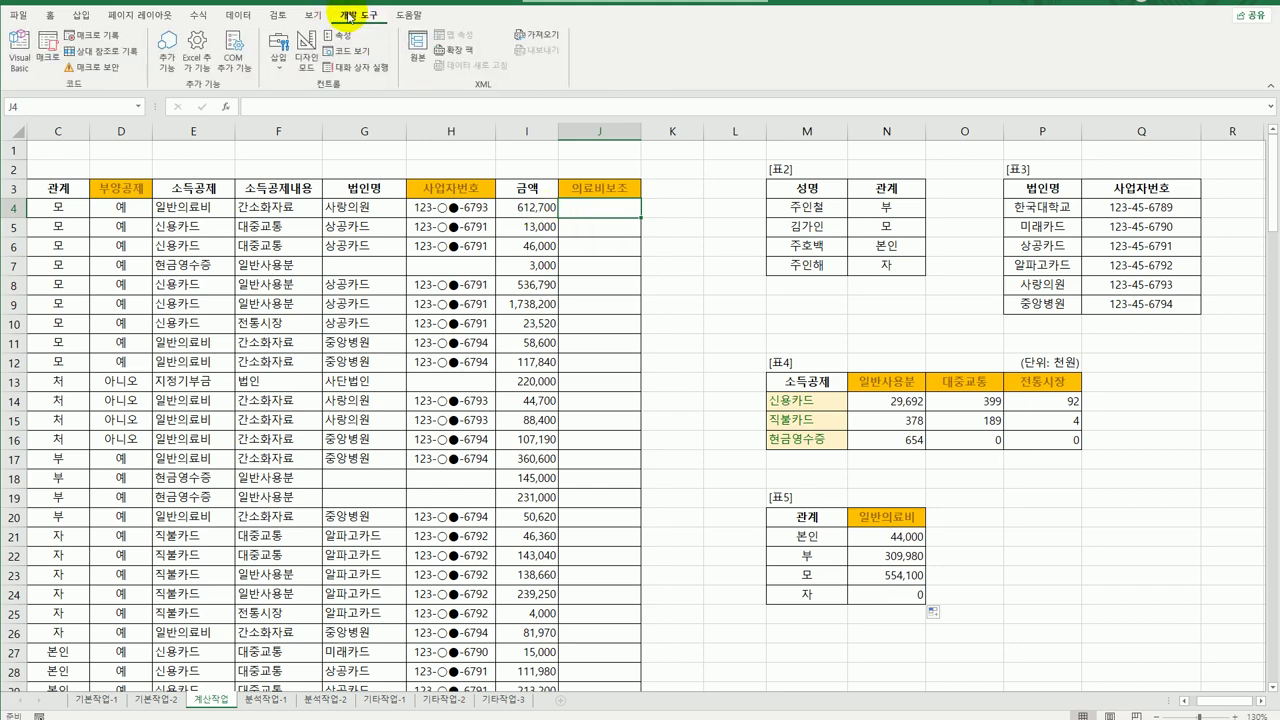
pyautogui.click(20, 66)
pyautogui.click(638, 106)
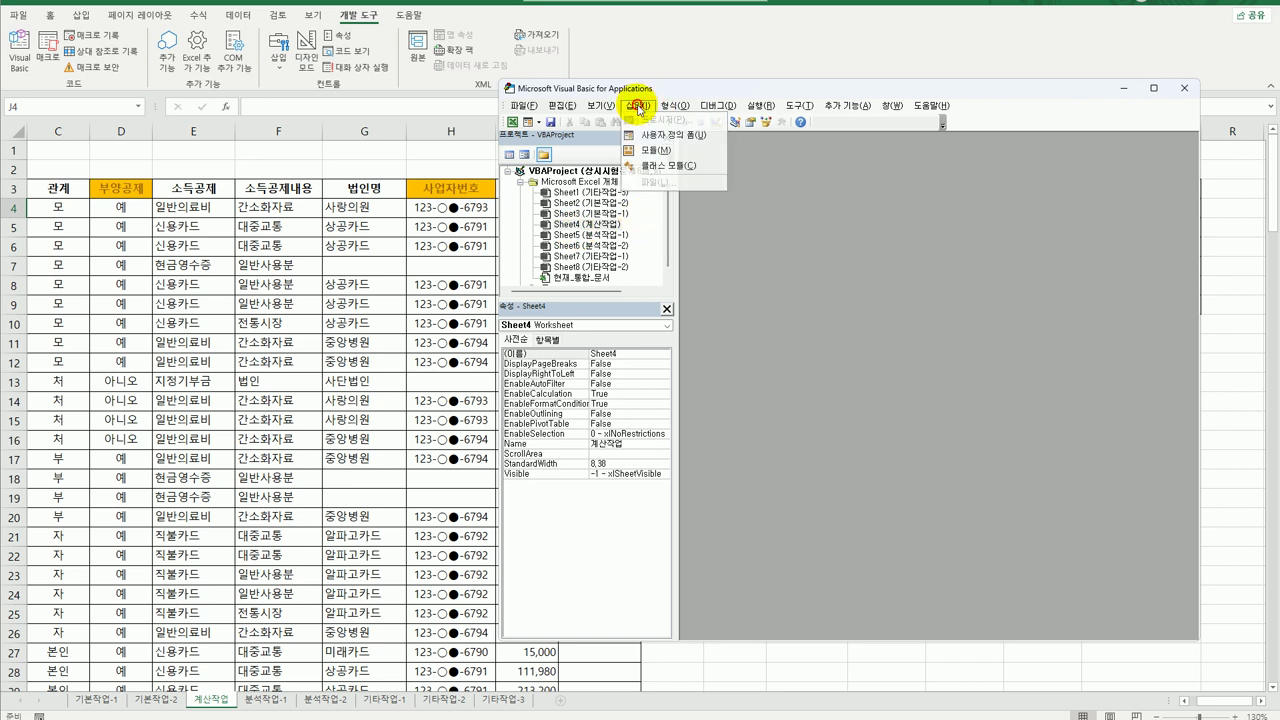
pyautogui.click(700, 152)
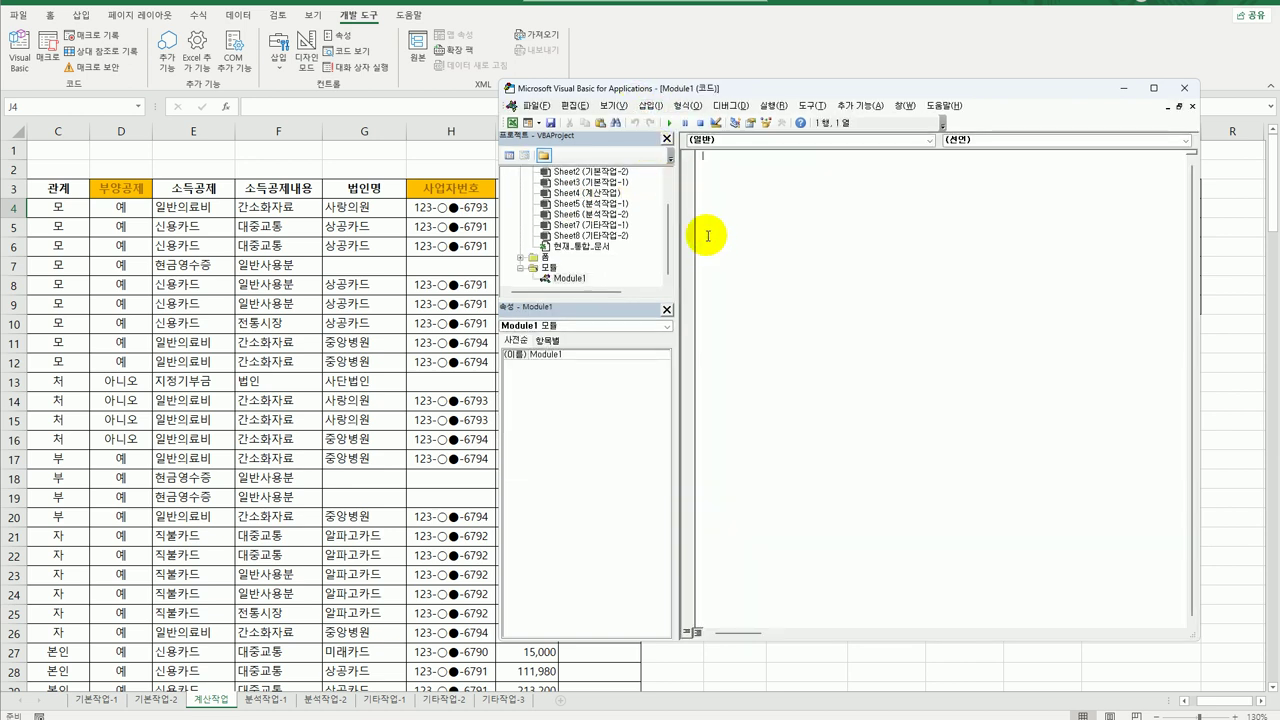
# Write Public Function fn의료비보조(관계, 소득공제, 금액) with an If 소득공제 = "일반의료비" Then line.
pyautogui.write('ㅁ')
pyautogui.write('ublic fun')
pyautogui.write('ction ')
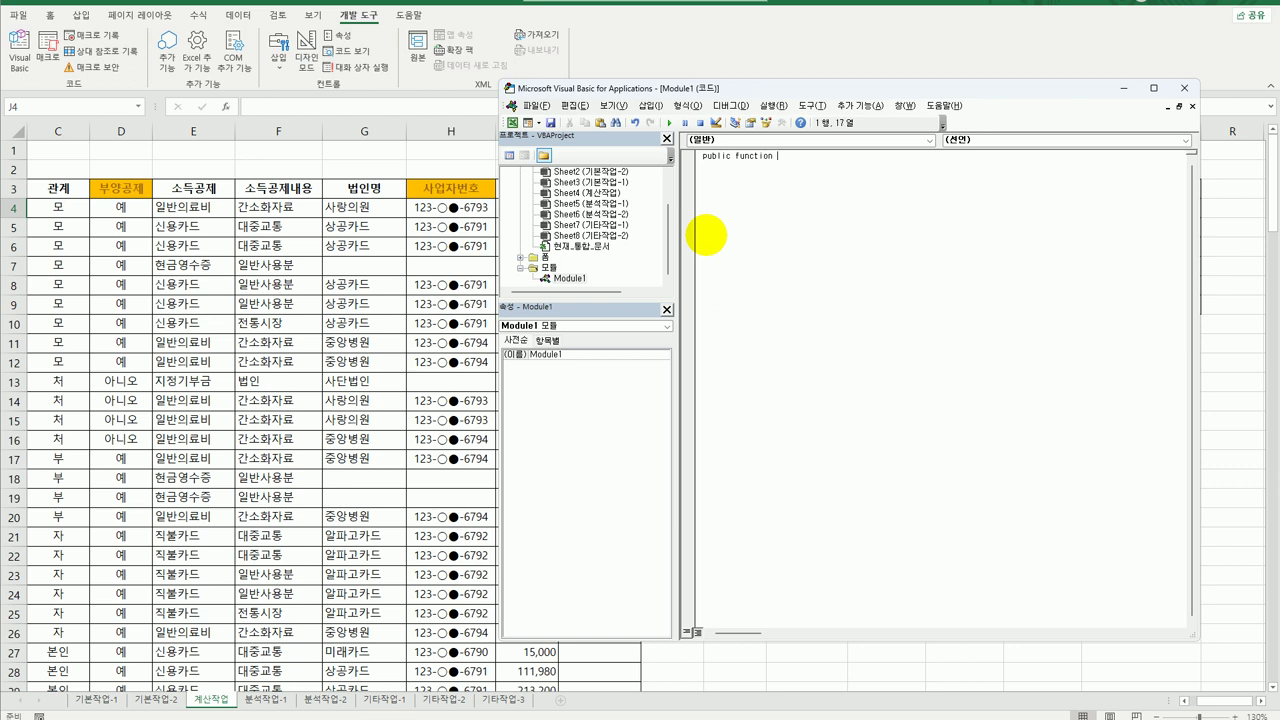
pyautogui.write('fn의료비보조(관계, 소득공제, 금액)')
pyautogui.press('Return')
pyautogui.press('Return')
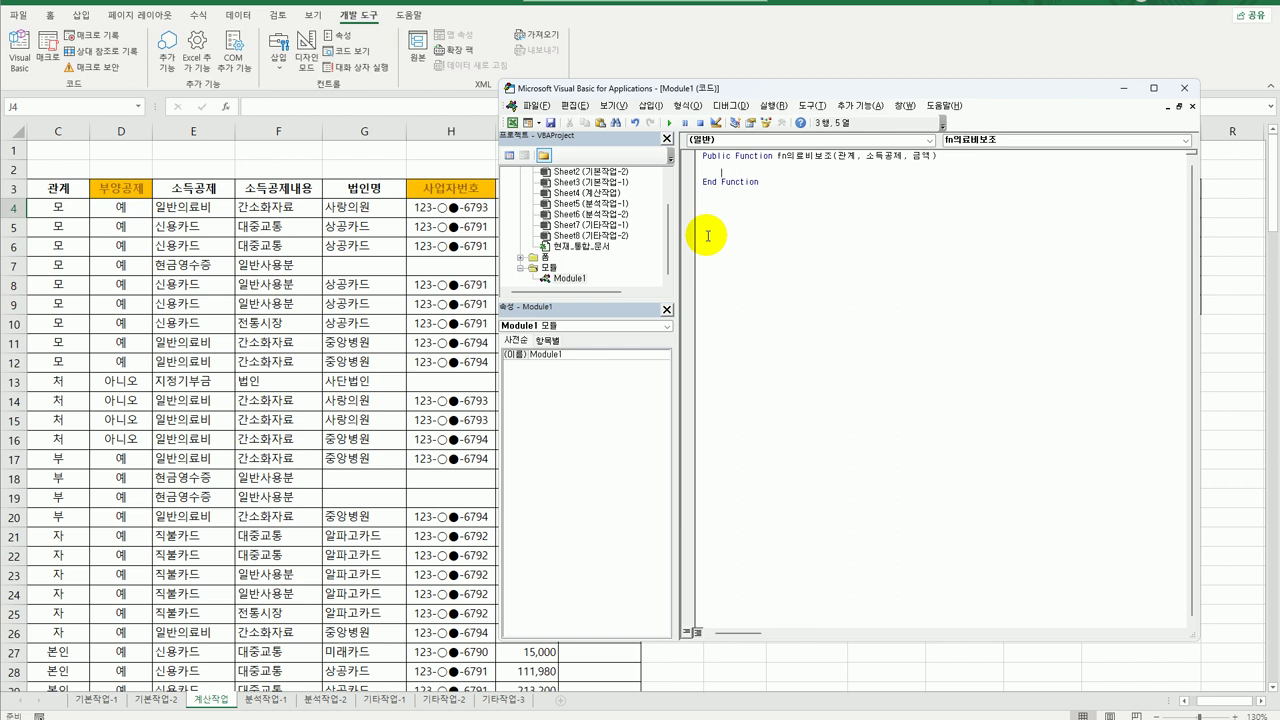
pyautogui.write('if 소득공제 = "일반의료비" then')
pyautogui.press('Return')
pyautogui.press('Return')
pyautogui.press('Up')
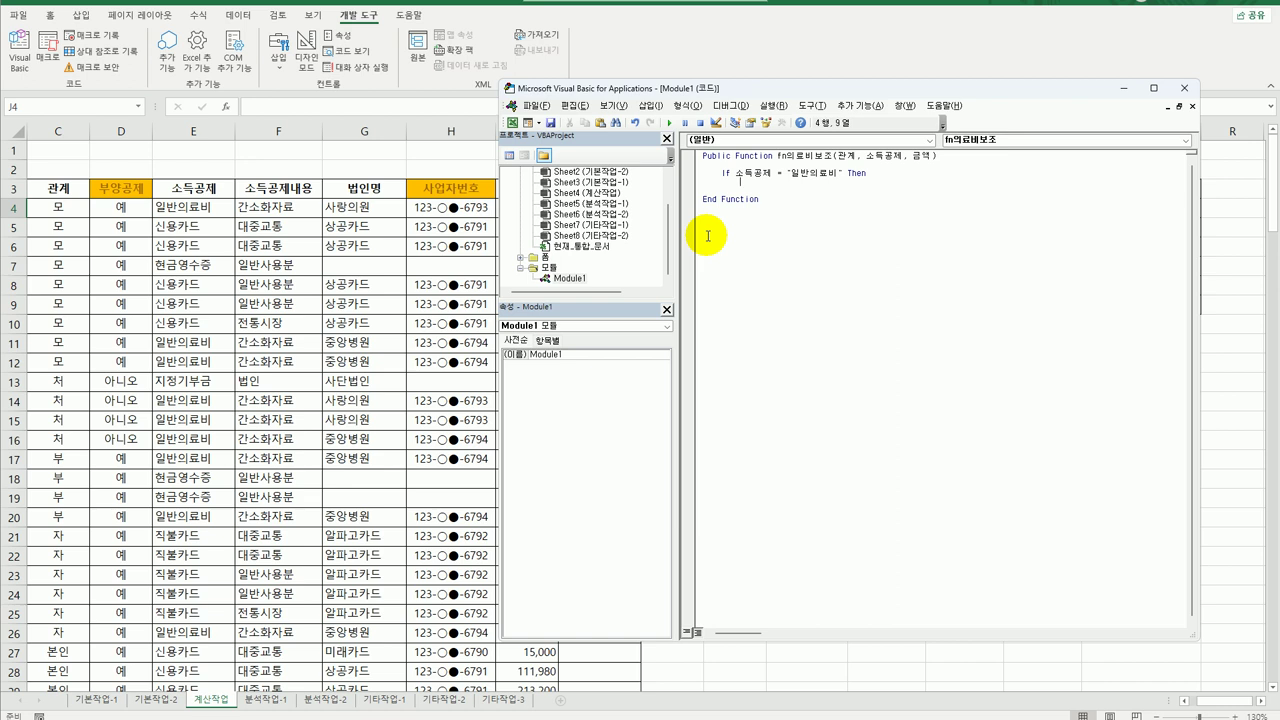
# Add a nested If for 관계 본인, 자 or 처 returning 금액 * 0.8.
pyautogui.write('If 소')
pyautogui.write('계 ')
pyautogui.write('=')
pyautogui.write('"')
pyautogui.write('ㅂ본인" or ')
pyautogui.write('관계 =')
pyautogui.write('"자"')
pyautogui.write(' or ㄱ')
pyautogui.write('관계 = "처')
pyautogui.write(' "ㅊ')
pyautogui.write('처"')
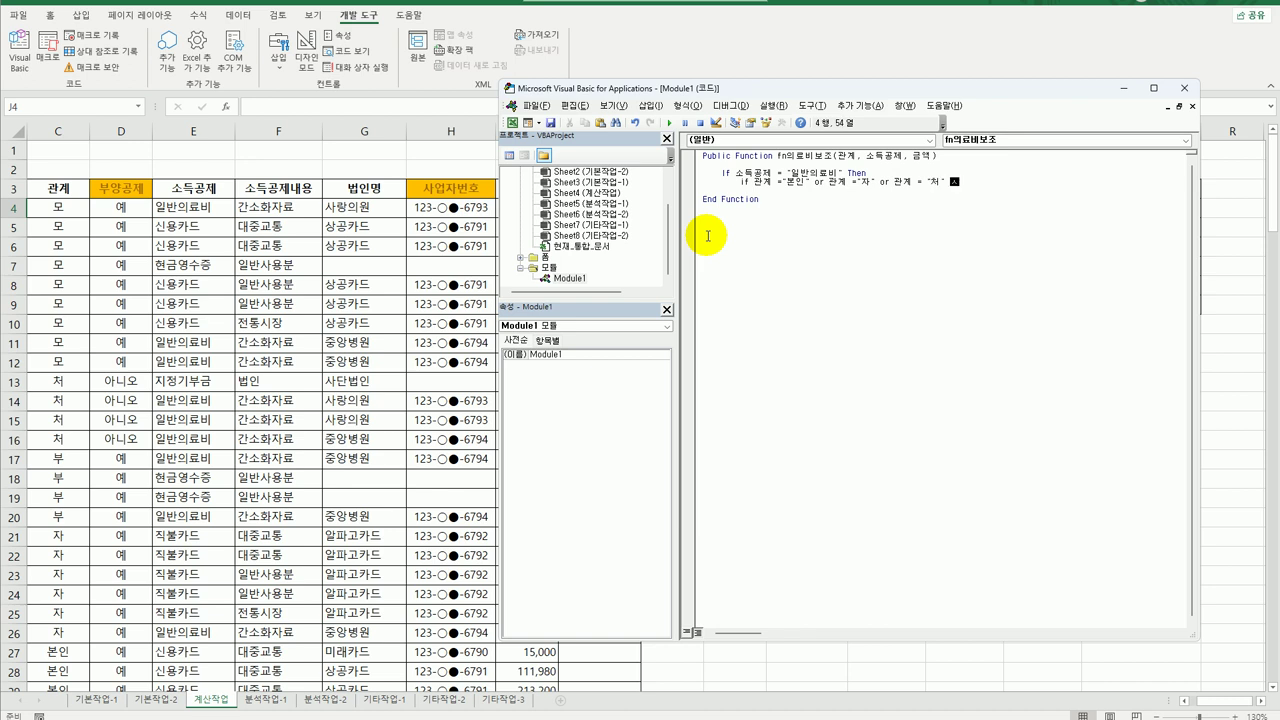
pyautogui.write(' Then')
pyautogui.press('Return')
pyautogui.press('Tab')
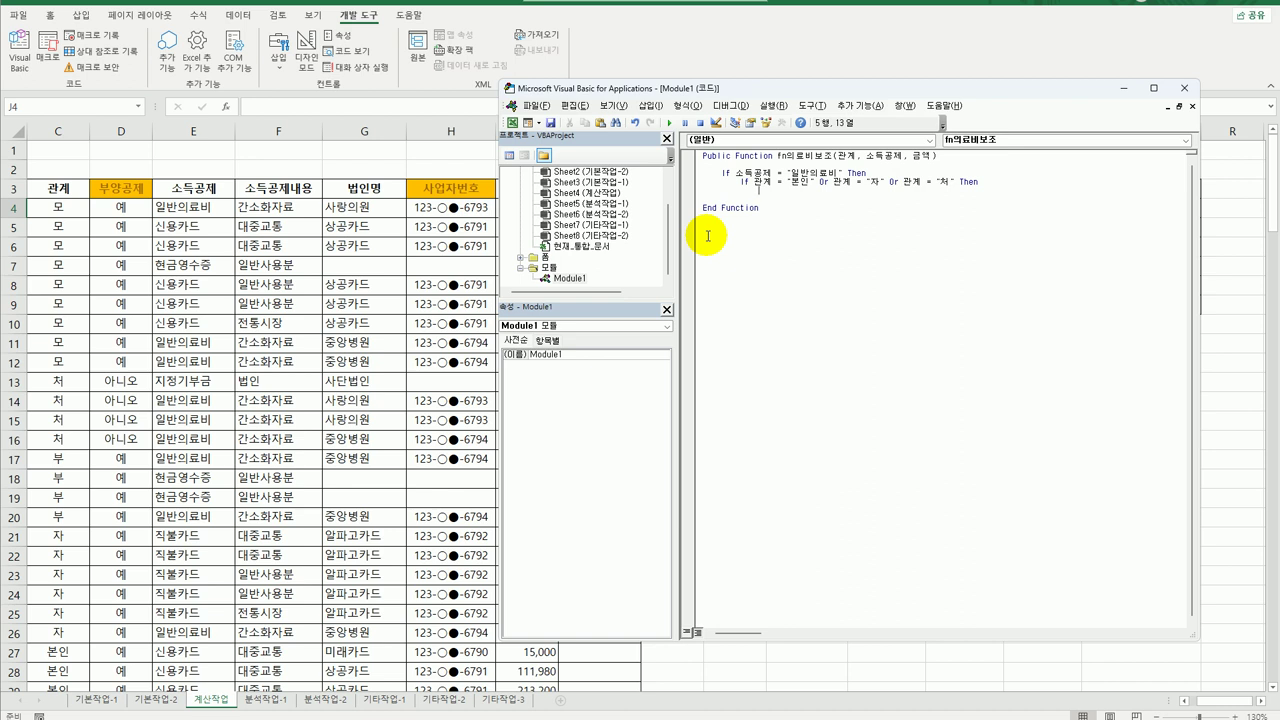
pyautogui.write('fn의료비보조 = 금액 + 0.8')
pyautogui.press('Return')
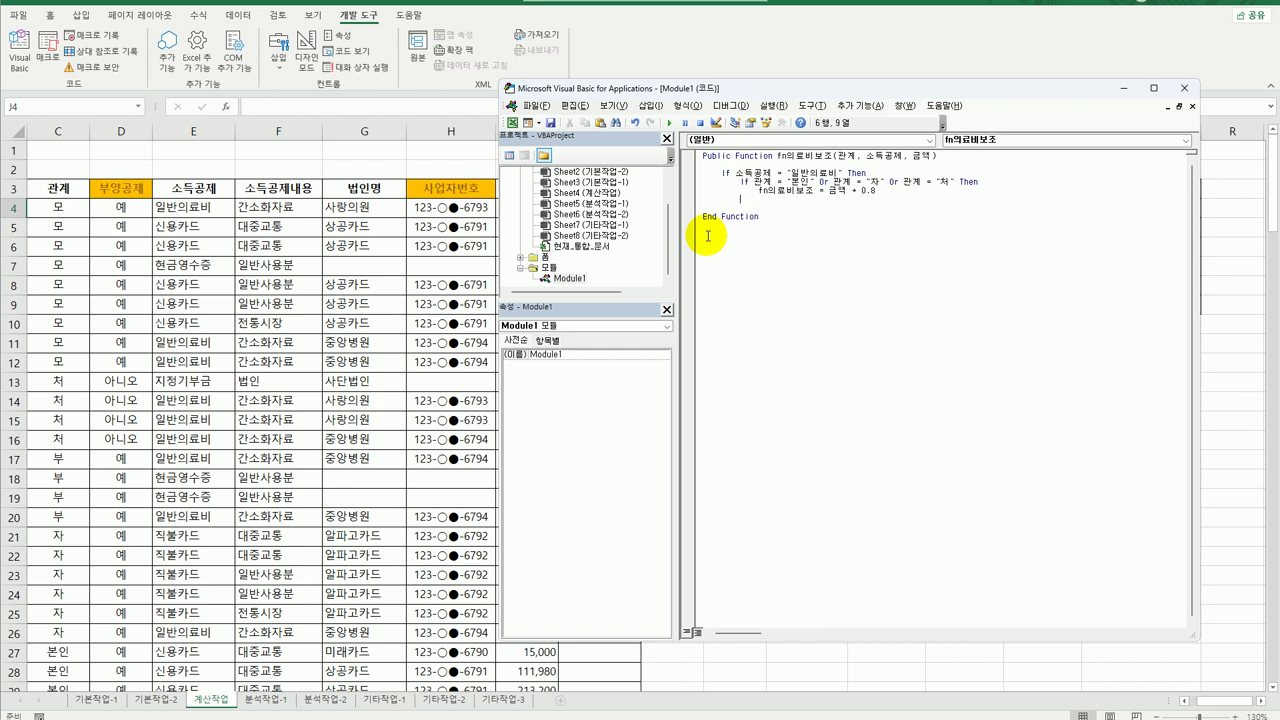
# Add an Else returning 금액 * 0.5 and close the nested If.
pyautogui.write('else')
pyautogui.hotkey('shift', 'End')
pyautogui.hotkey('ctrl', 'c')
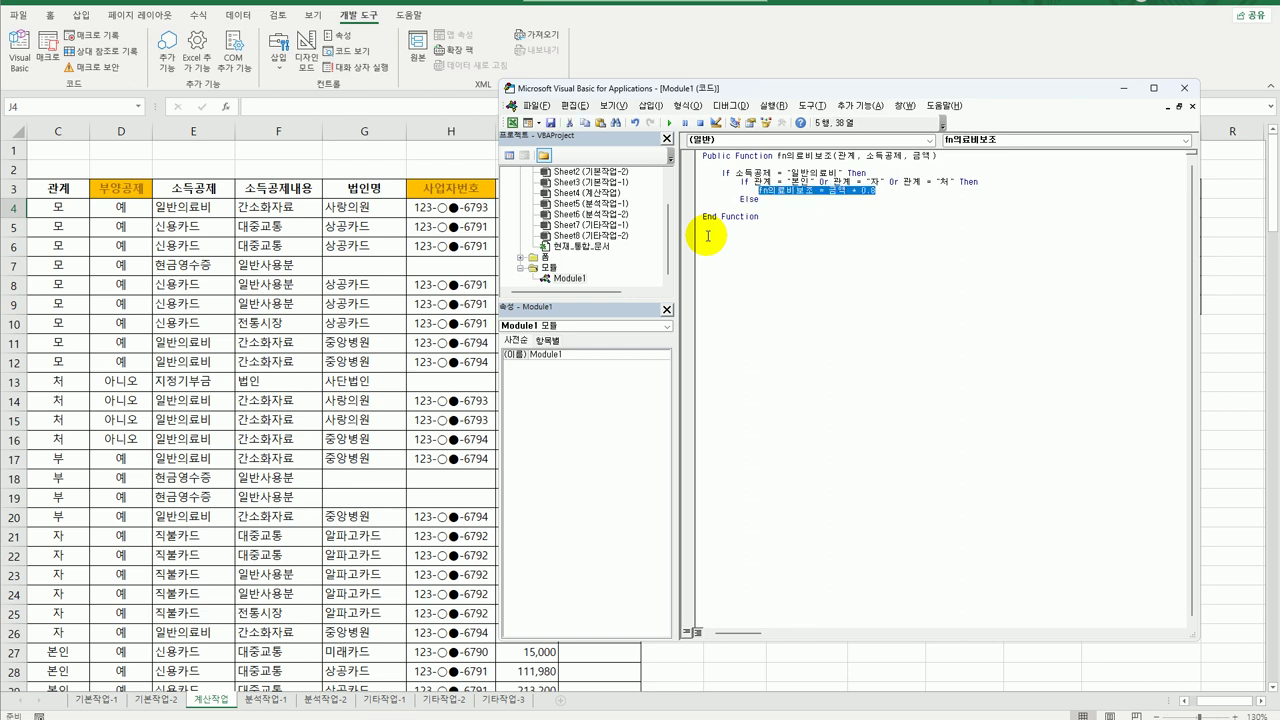
pyautogui.press('Down')
pyautogui.press('Down')
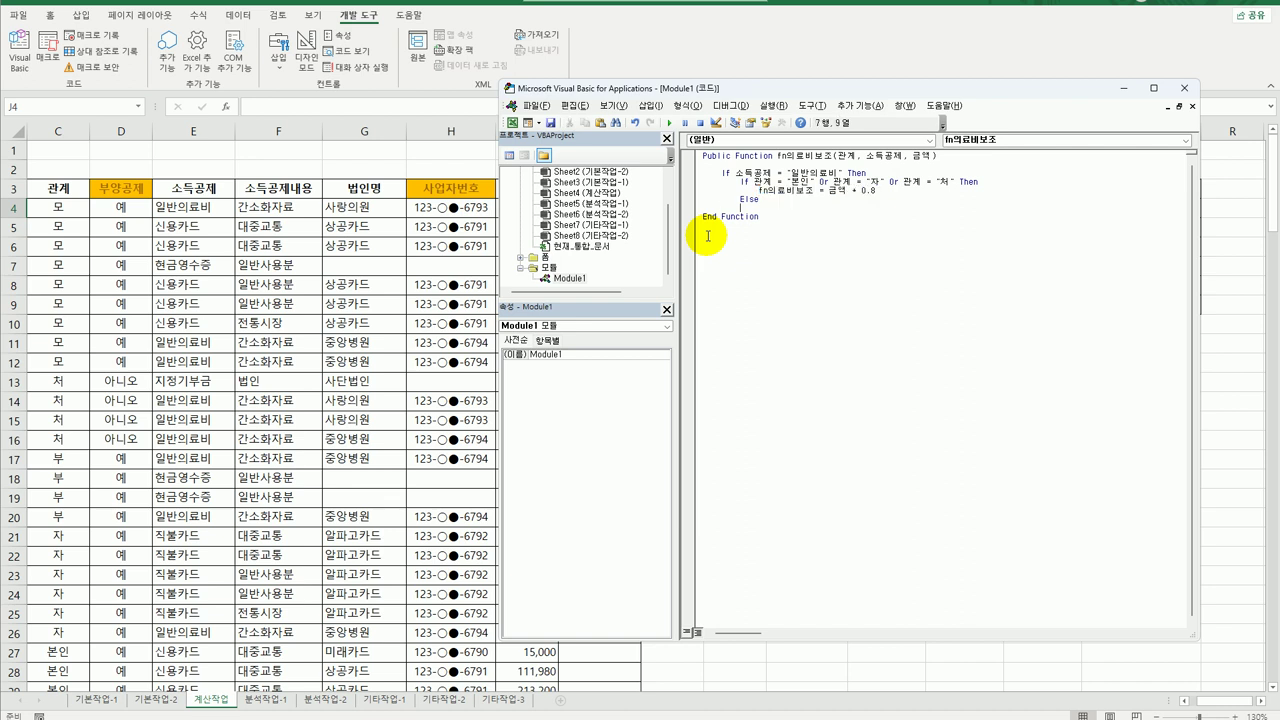
pyautogui.hotkey('ctrl', 'v')
pyautogui.write('5')
pyautogui.press('Return')
pyautogui.write('End If')
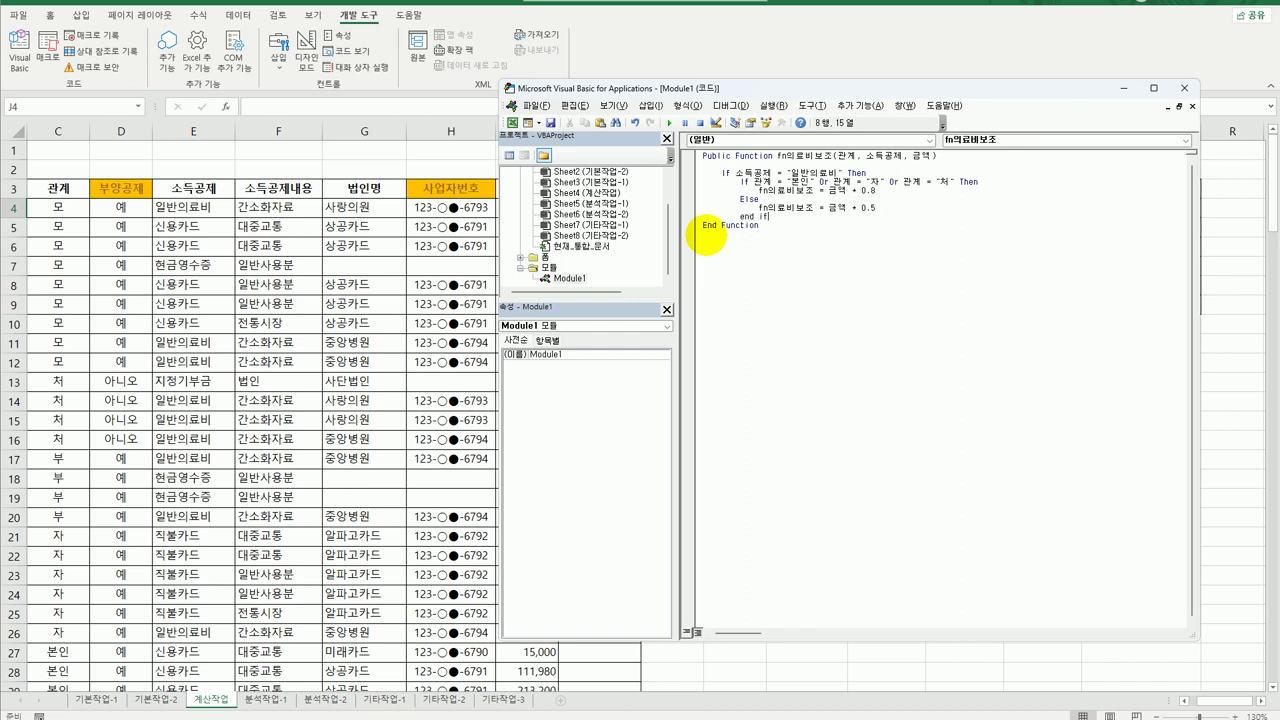
pyautogui.press('Return')
# Add the outer Else returning 0 and close the outer If.
pyautogui.write('Else')
pyautogui.press('Return')
pyautogui.write('fn의료비보조 = 금액 * 0.8')
pyautogui.press('Left')
pyautogui.press('Left')
pyautogui.press('Left')
pyautogui.press('Left')
pyautogui.press('Left')
pyautogui.press('Left')
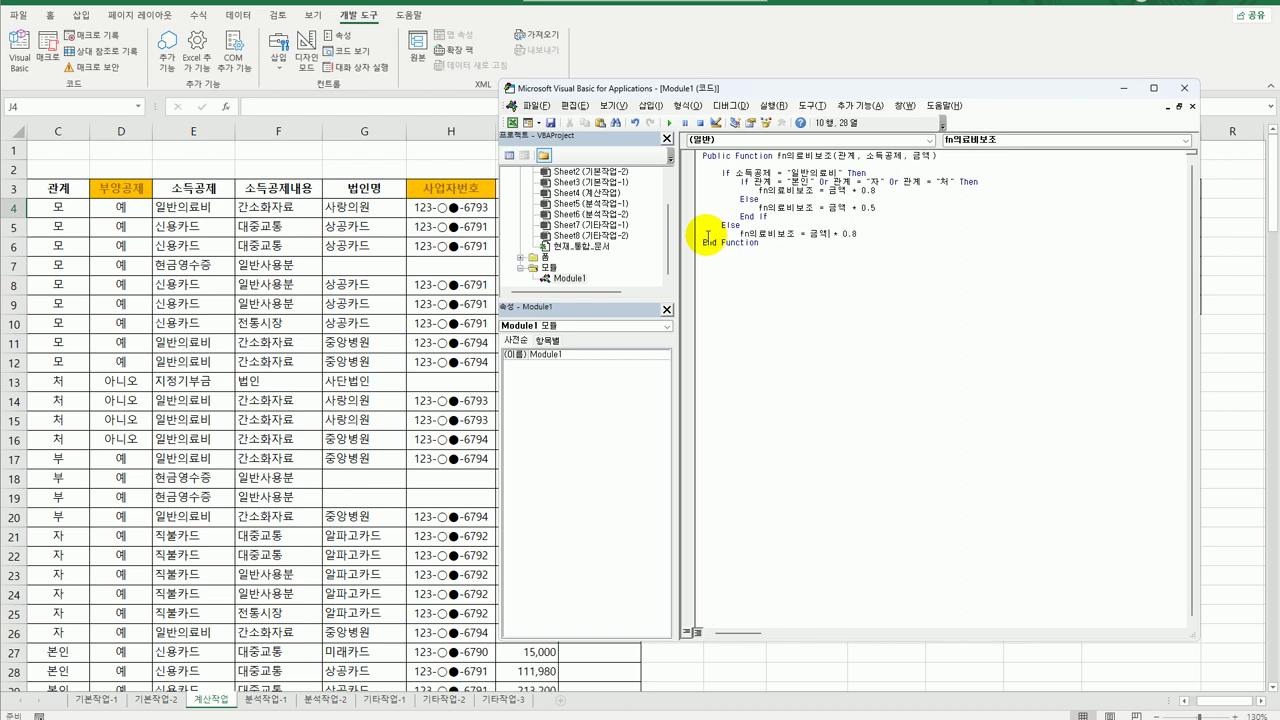
pyautogui.hotkey('shift', 'Left')
pyautogui.hotkey('shift', 'Left')
pyautogui.hotkey('shift', 'Left')
pyautogui.hotkey('shift', 'Left')
pyautogui.hotkey('shift', 'Left')
pyautogui.hotkey('shift', 'Left')
pyautogui.hotkey('shift', 'Left')
pyautogui.hotkey('shift', 'Left')
pyautogui.write('0')
pyautogui.press('Return')
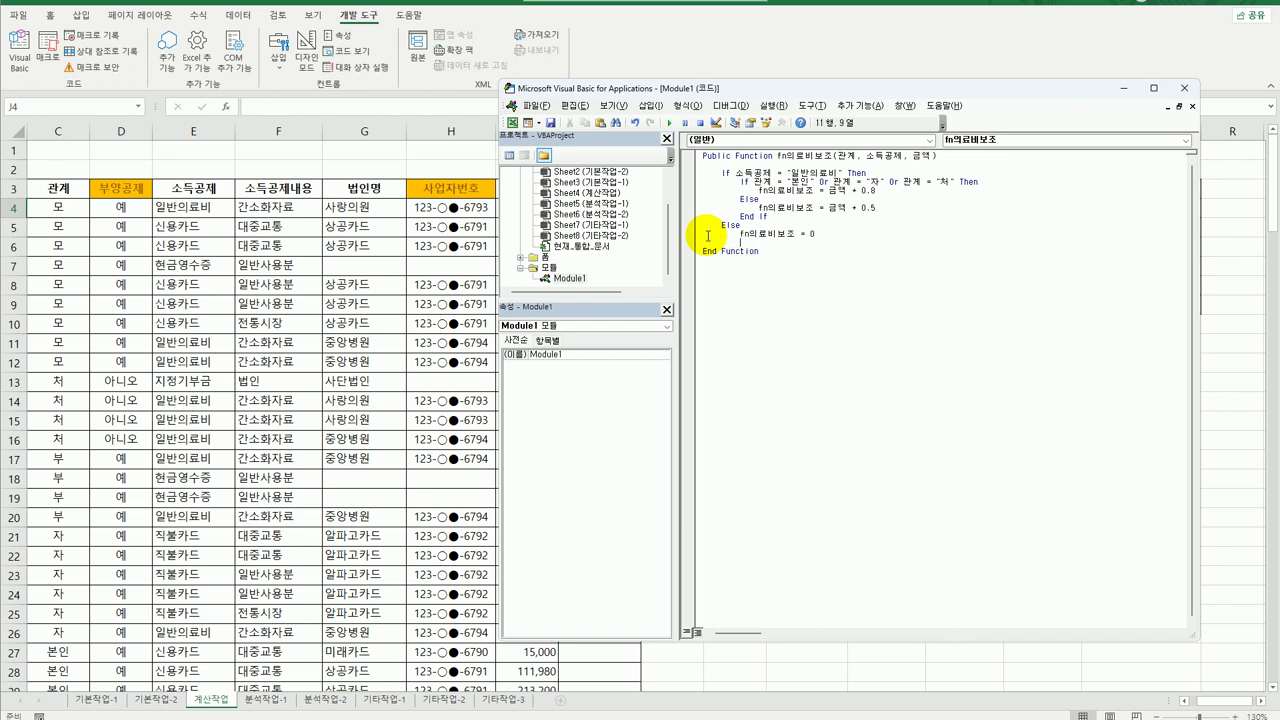
pyautogui.write('End If')
pyautogui.press('Return')
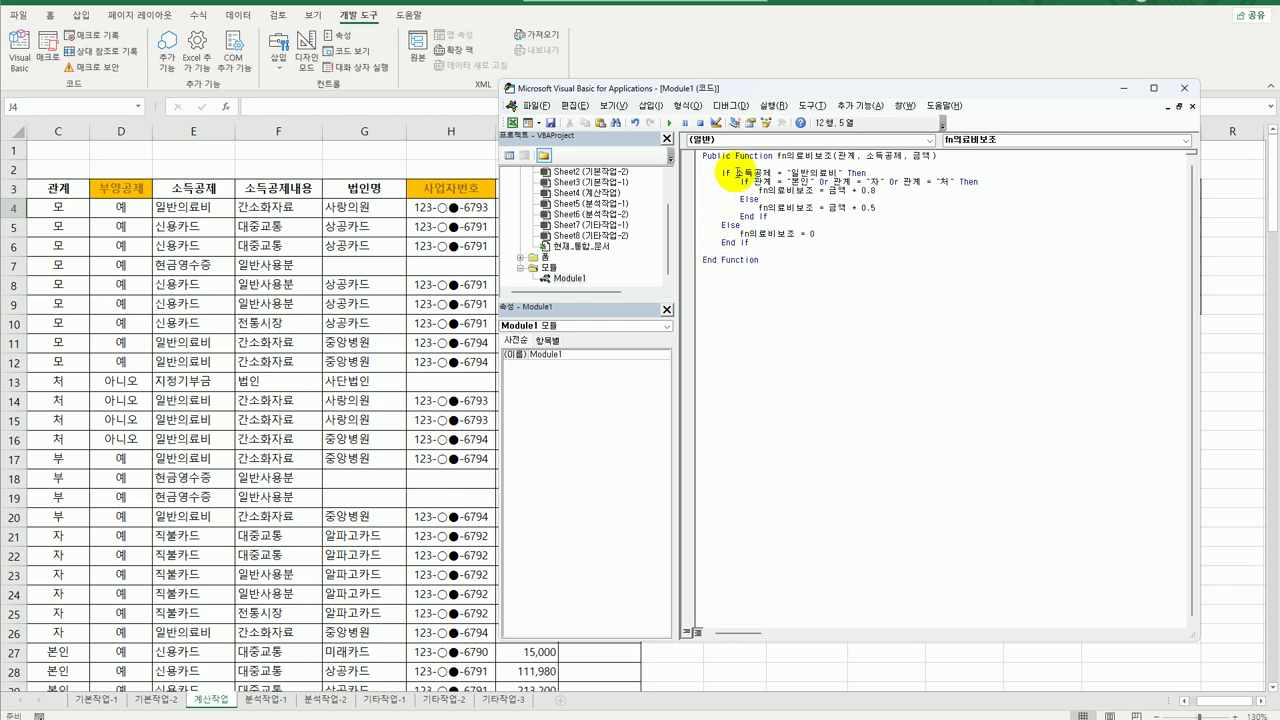
# Review the nested If block, then close the VBA editor.
pyautogui.click(737, 173)
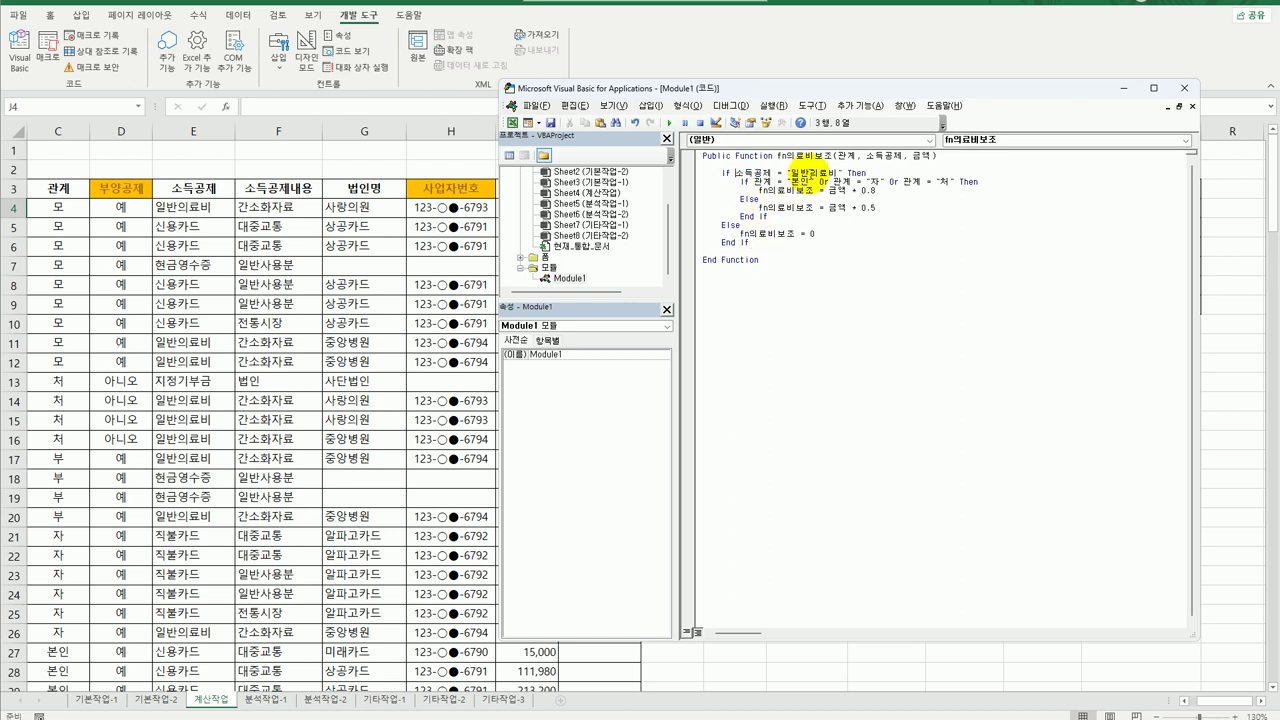
pyautogui.click(831, 173)
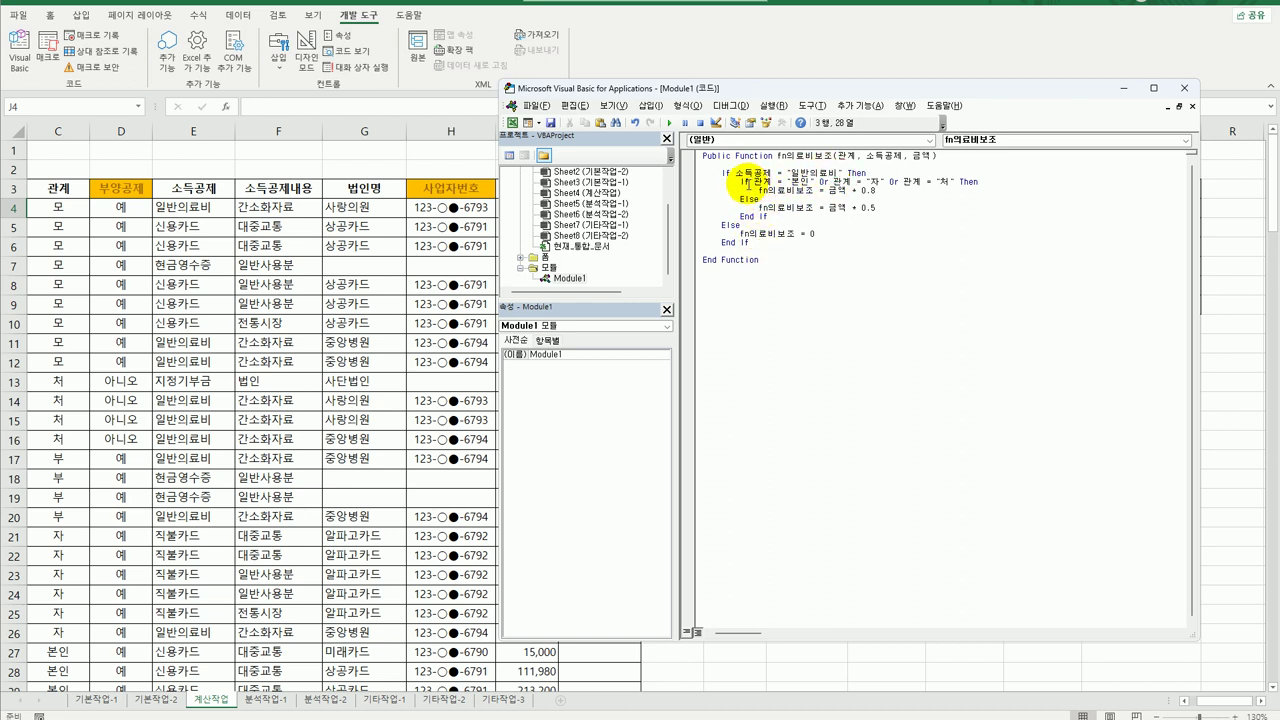
pyautogui.moveTo(740, 180); pyautogui.dragTo(787, 215)
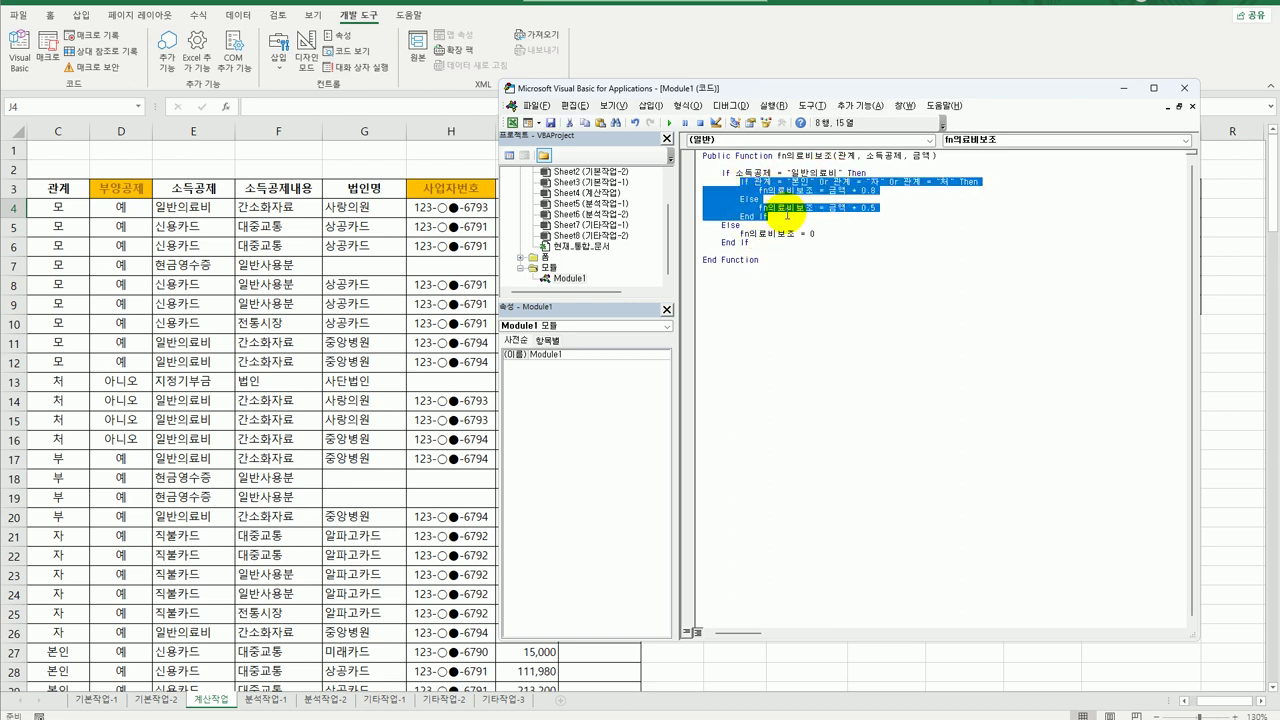
pyautogui.click(810, 228)
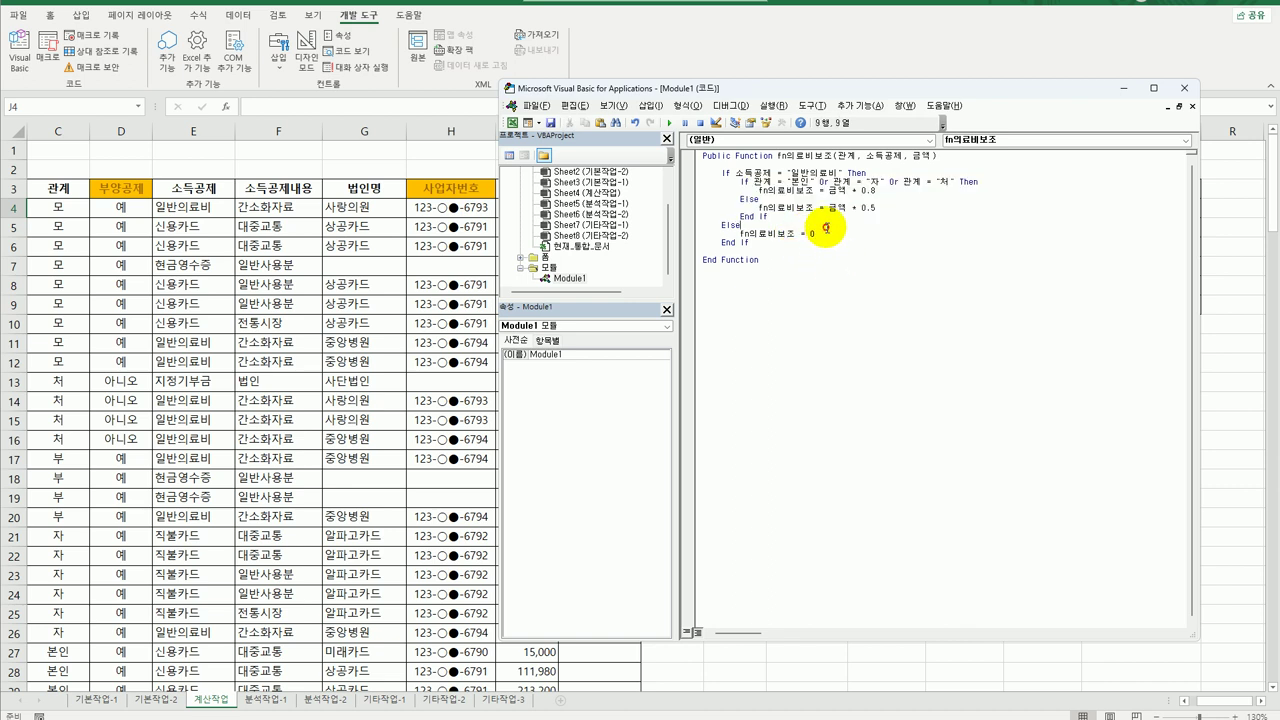
pyautogui.click(826, 234)
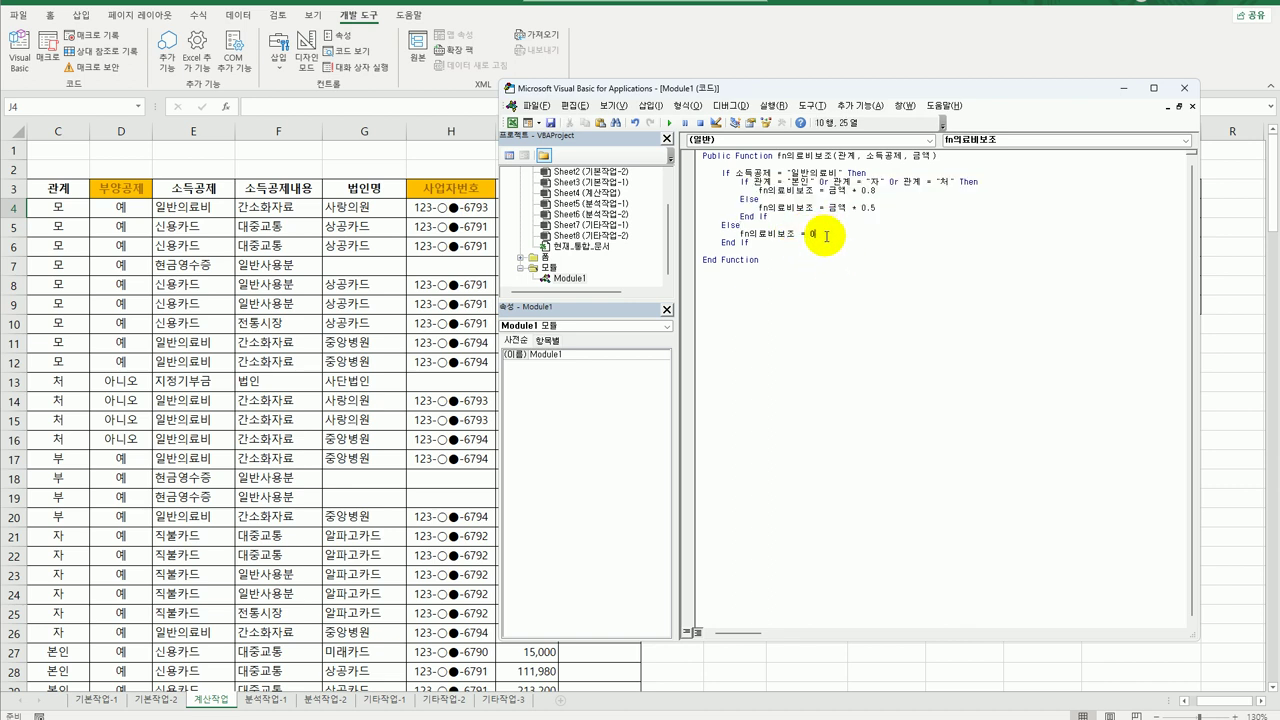
pyautogui.click(1180, 92)
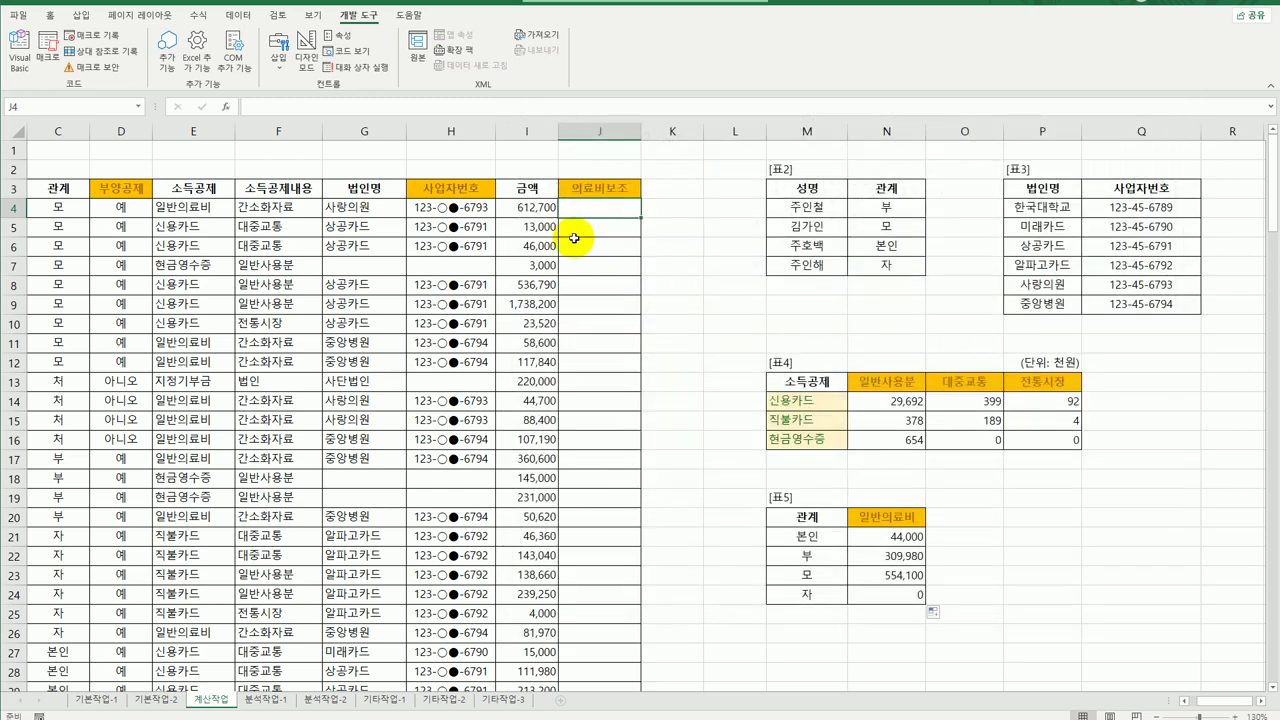
# Enter =fn의료비보조(C4,E4,I4) in J4 and fill it down column J.
pyautogui.click(225, 106)
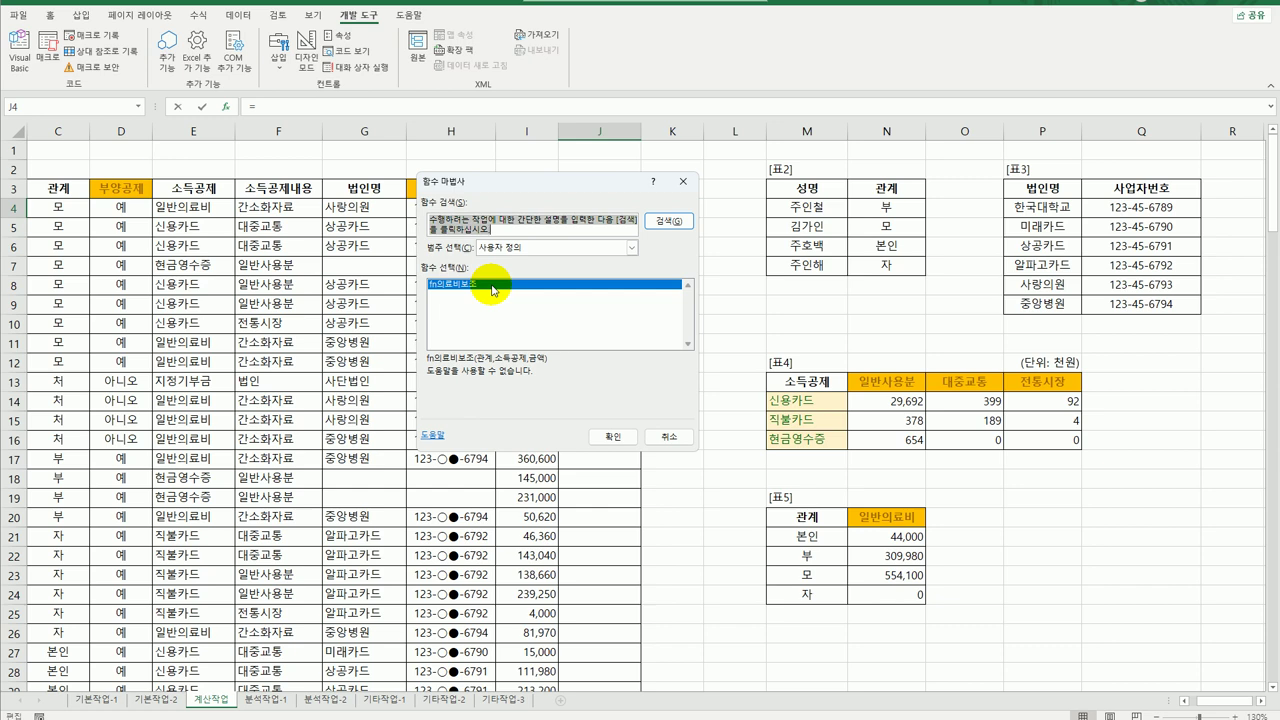
pyautogui.click(610, 436)
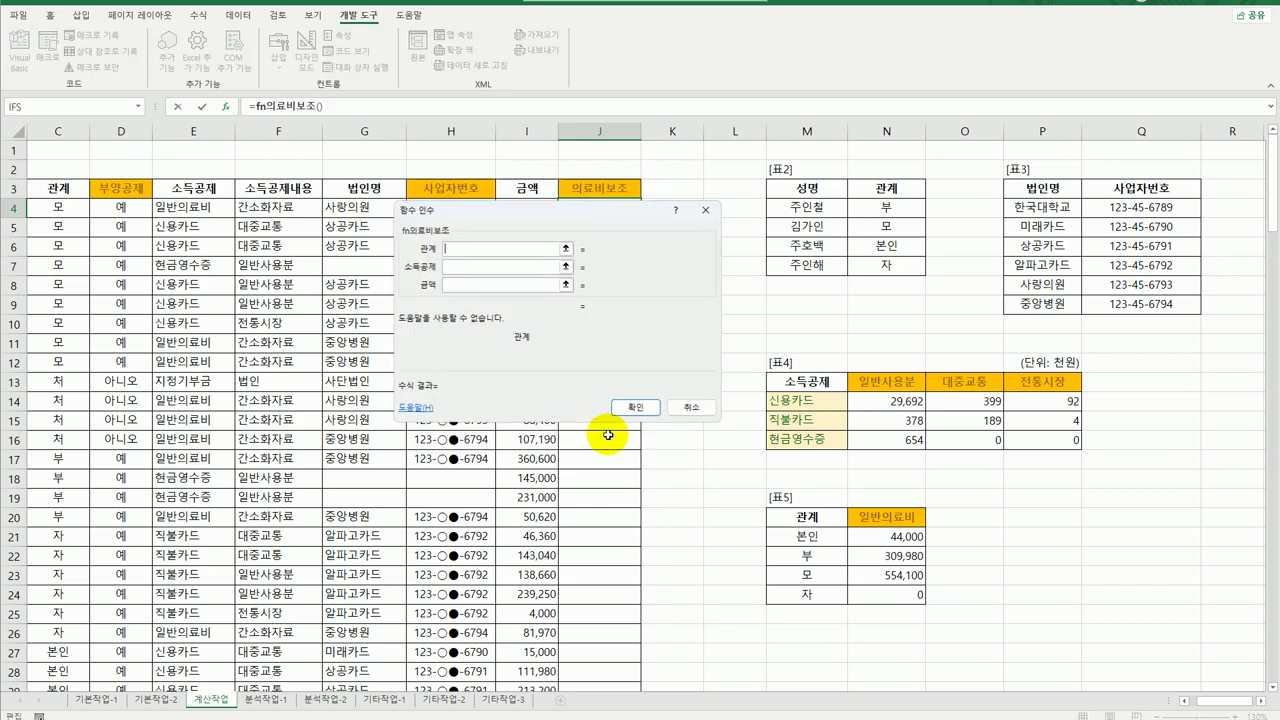
pyautogui.click(60, 207)
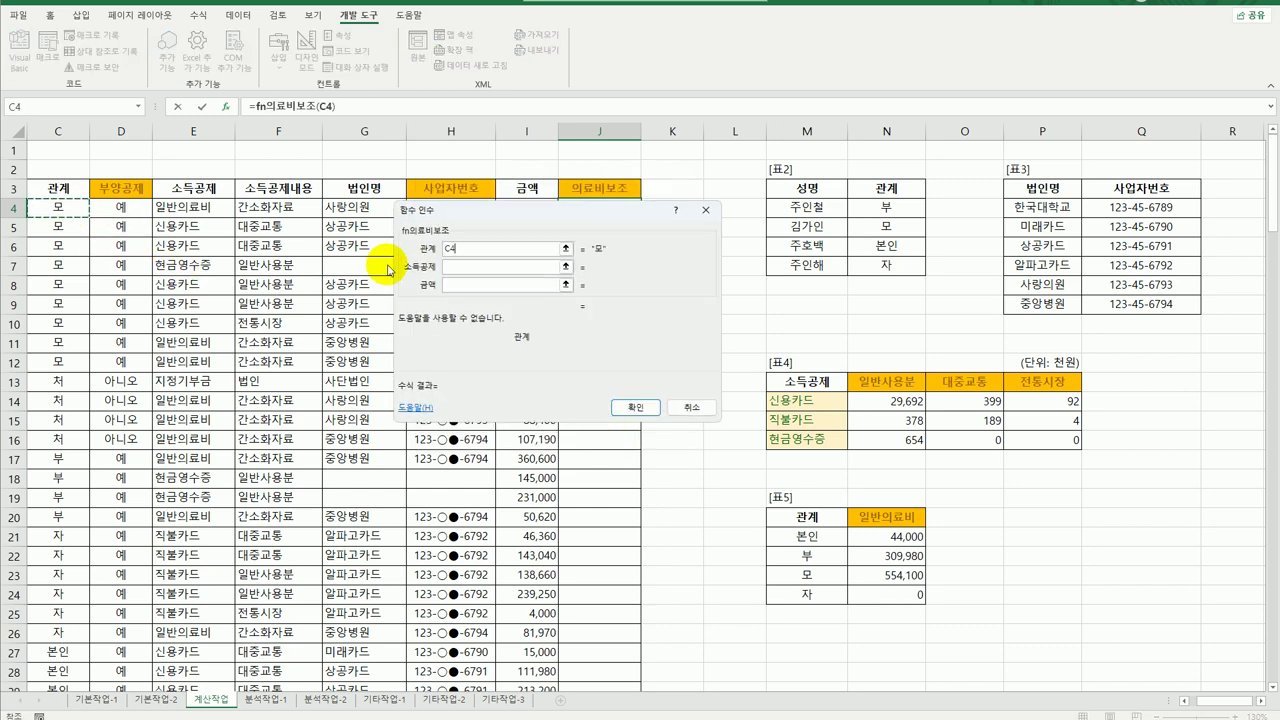
pyautogui.click(473, 268)
pyautogui.click(228, 212)
pyautogui.click(460, 285)
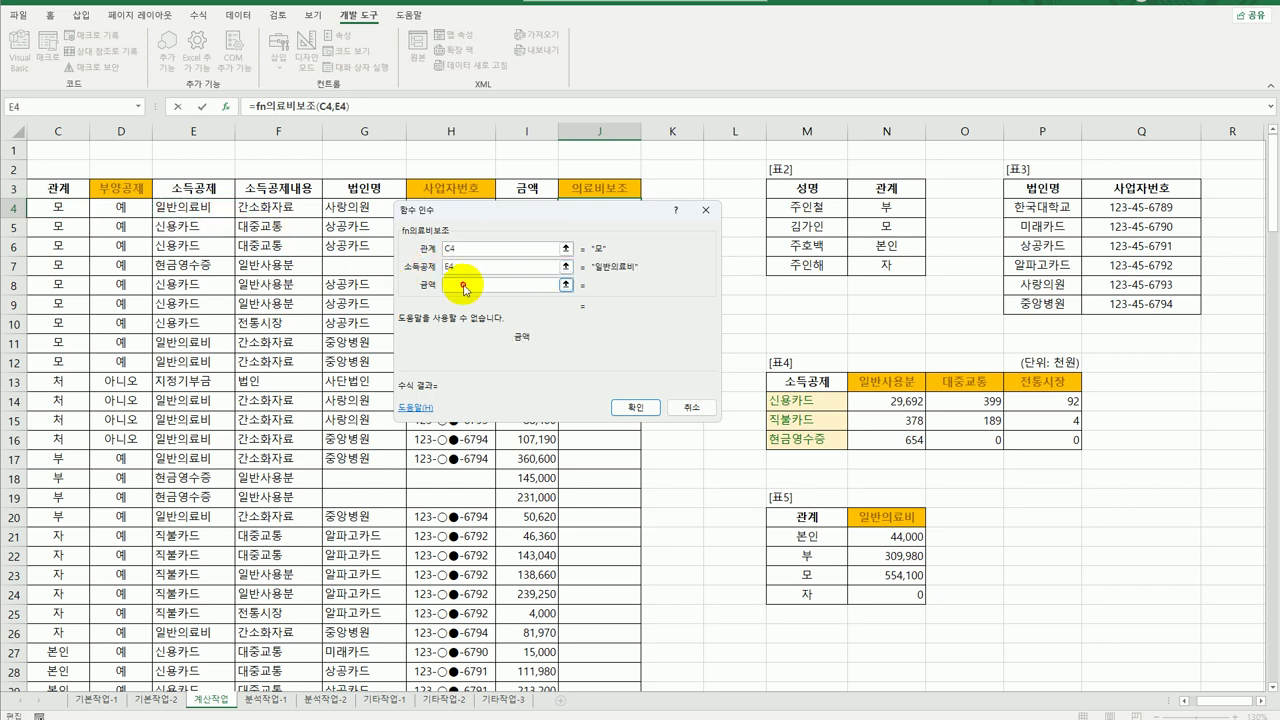
pyautogui.moveTo(498, 225); pyautogui.dragTo(751, 202)
pyautogui.click(527, 207)
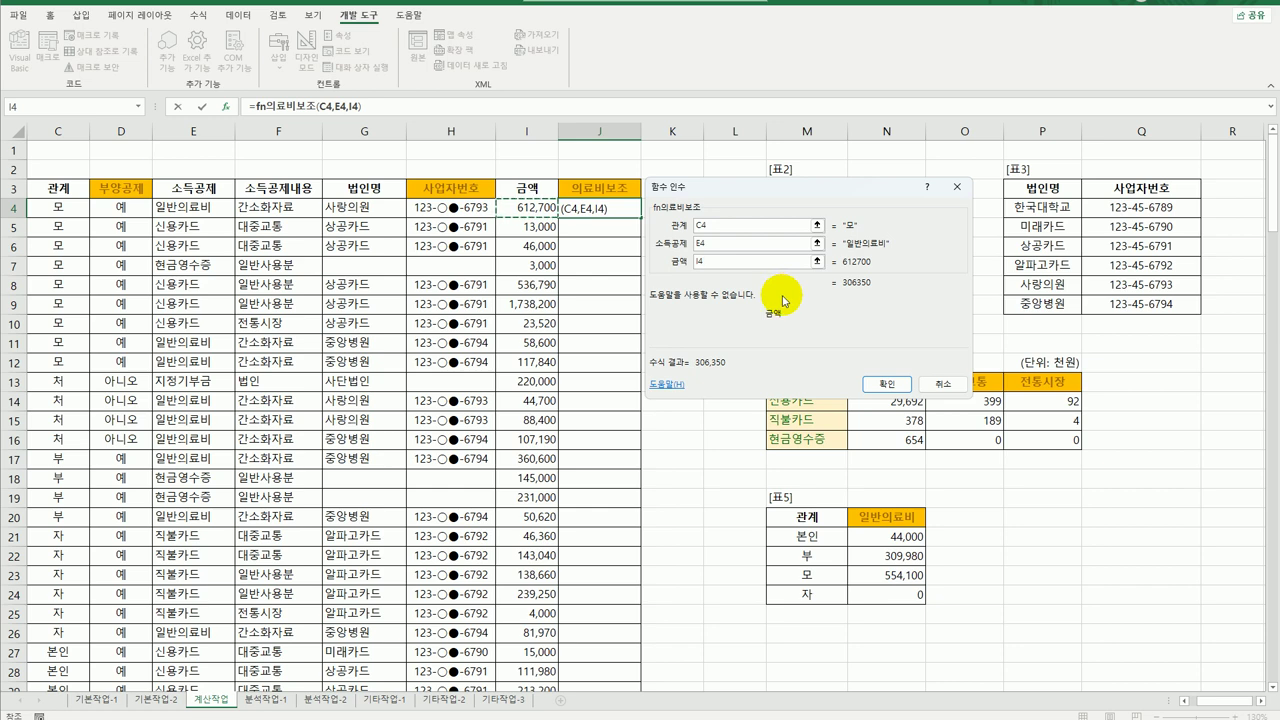
pyautogui.click(886, 386)
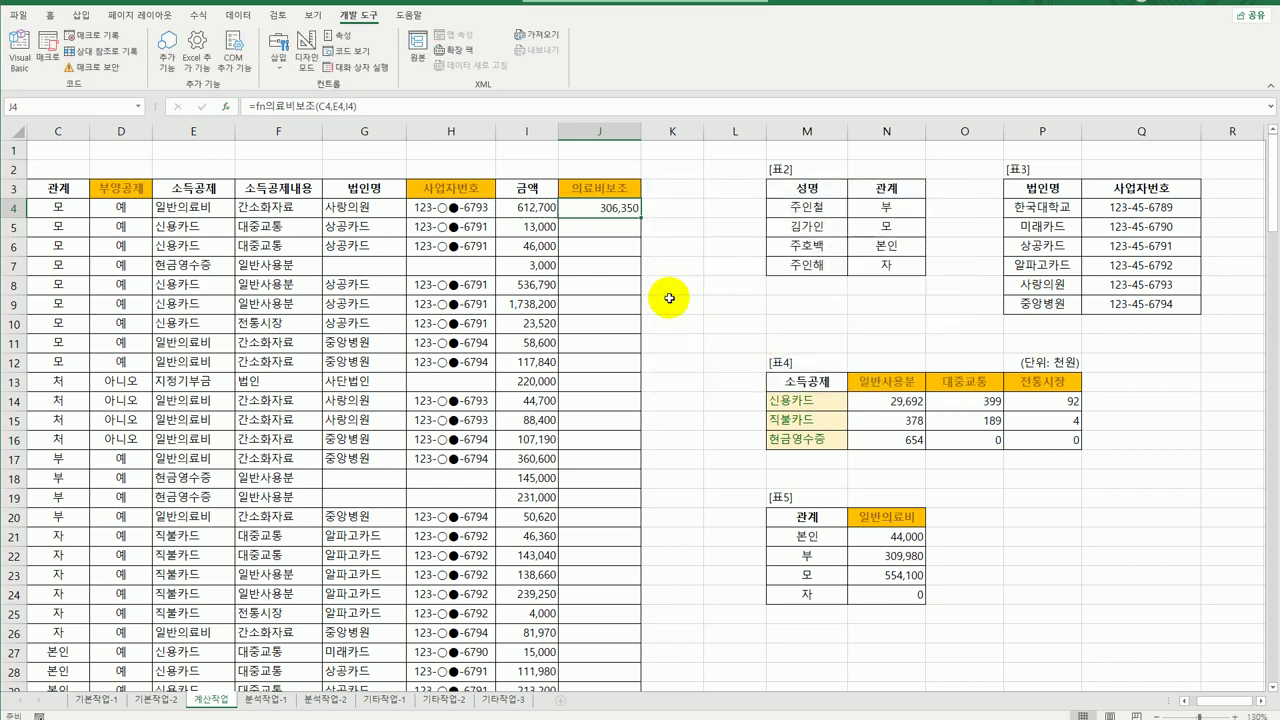
pyautogui.doubleClick(640, 217)
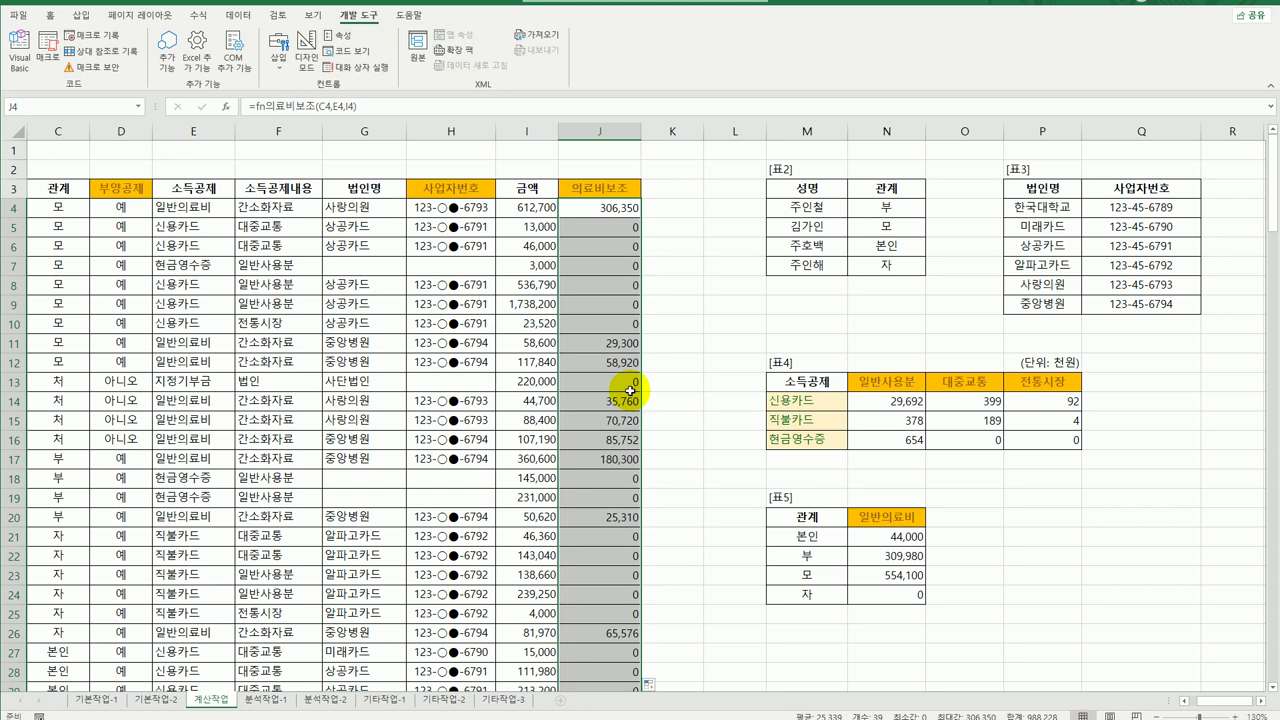
pyautogui.click(598, 321)
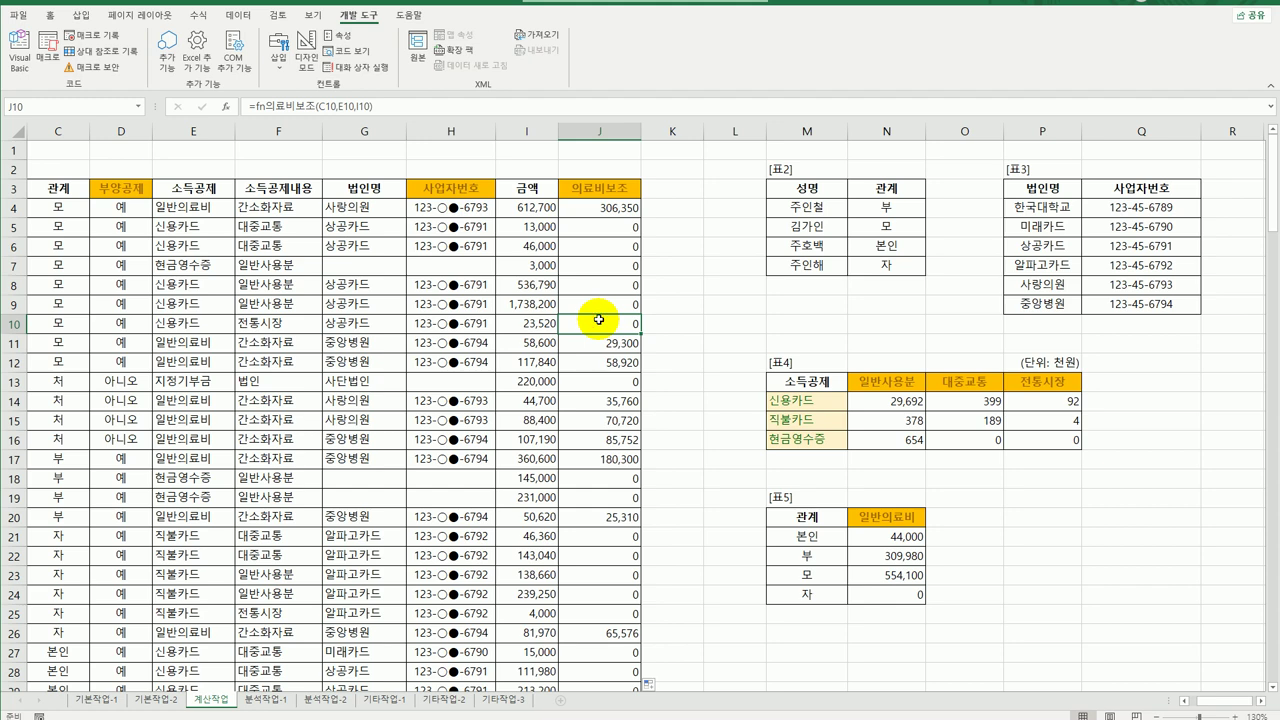
pyautogui.click(260, 699)
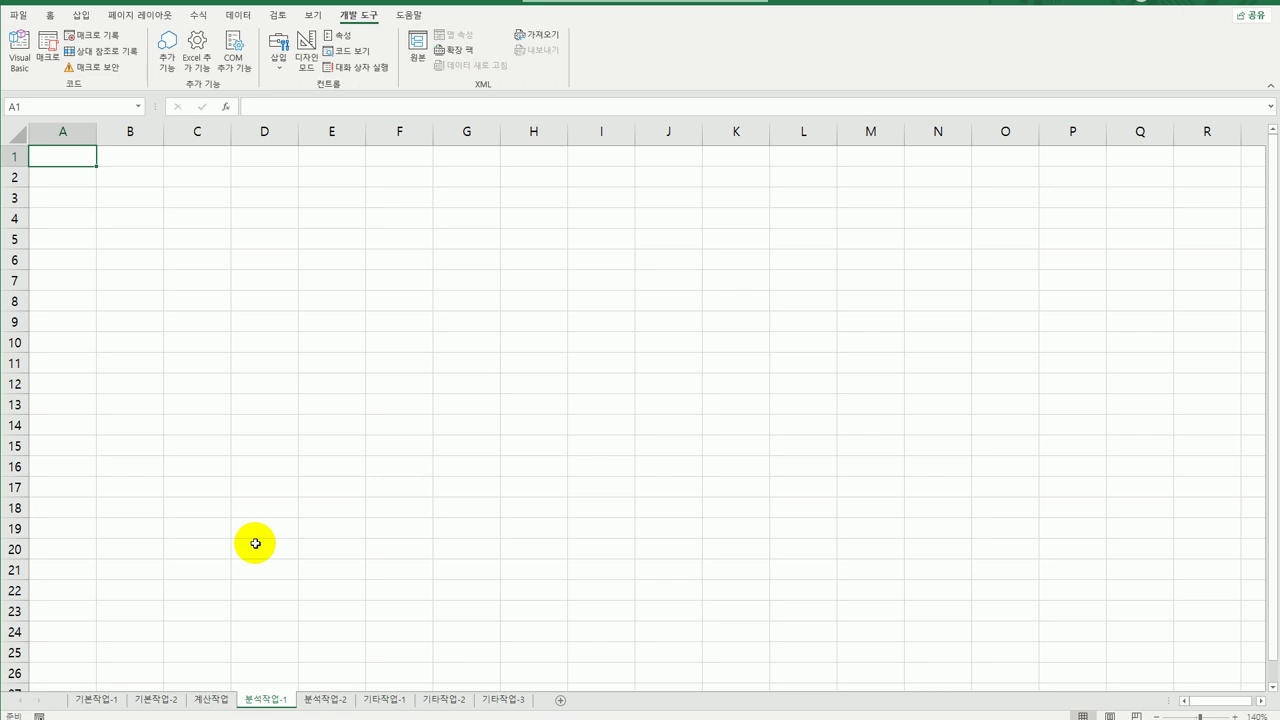
pyautogui.click(132, 180)
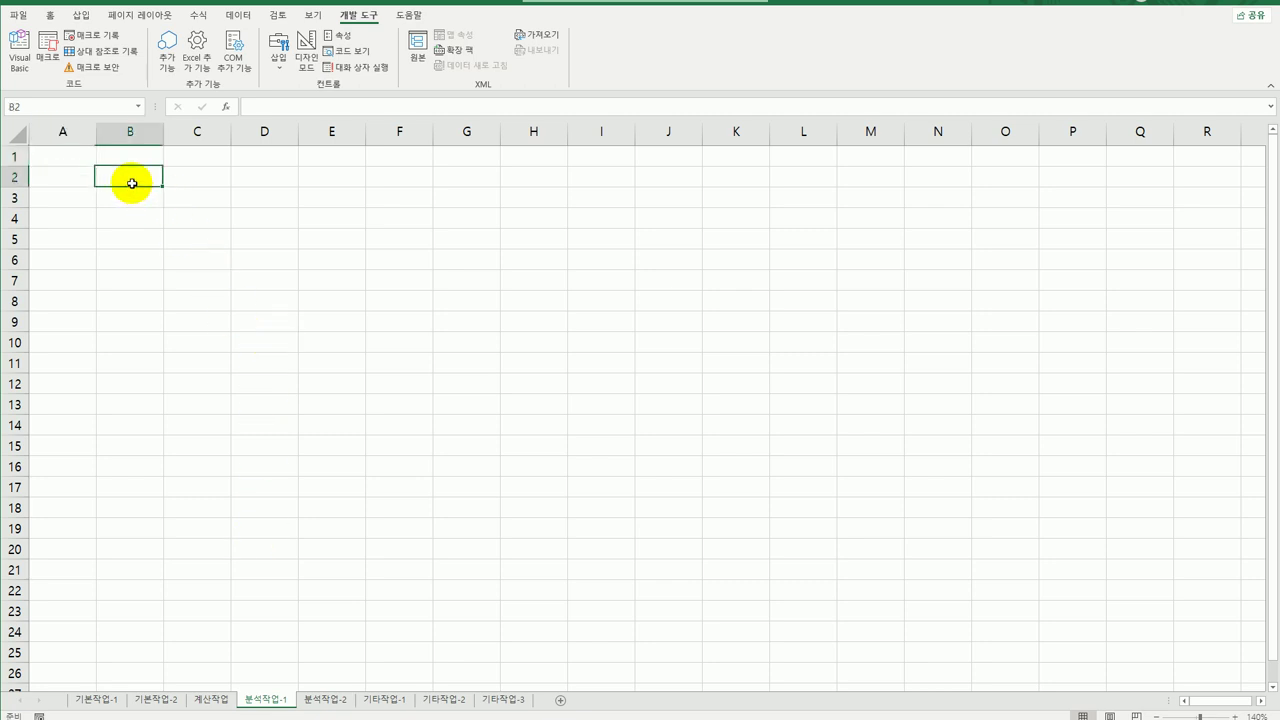
pyautogui.click(238, 15)
pyautogui.click(23, 70)
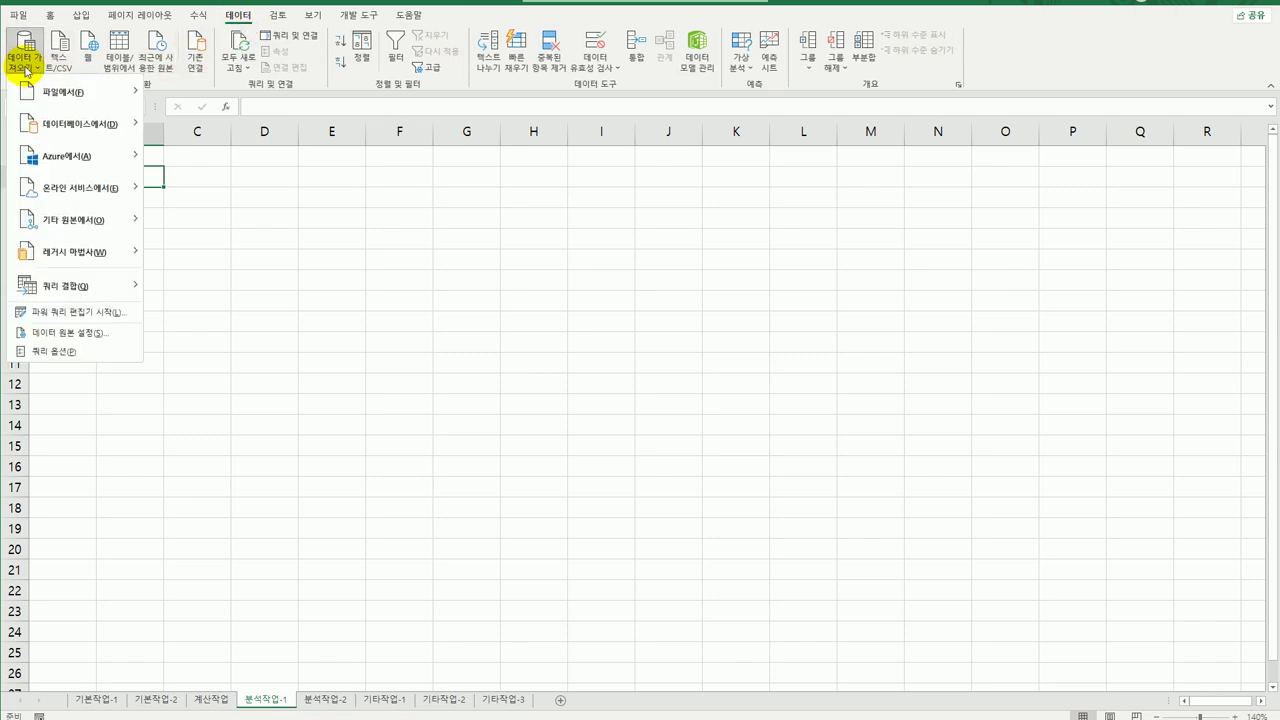
pyautogui.moveTo(94, 218)
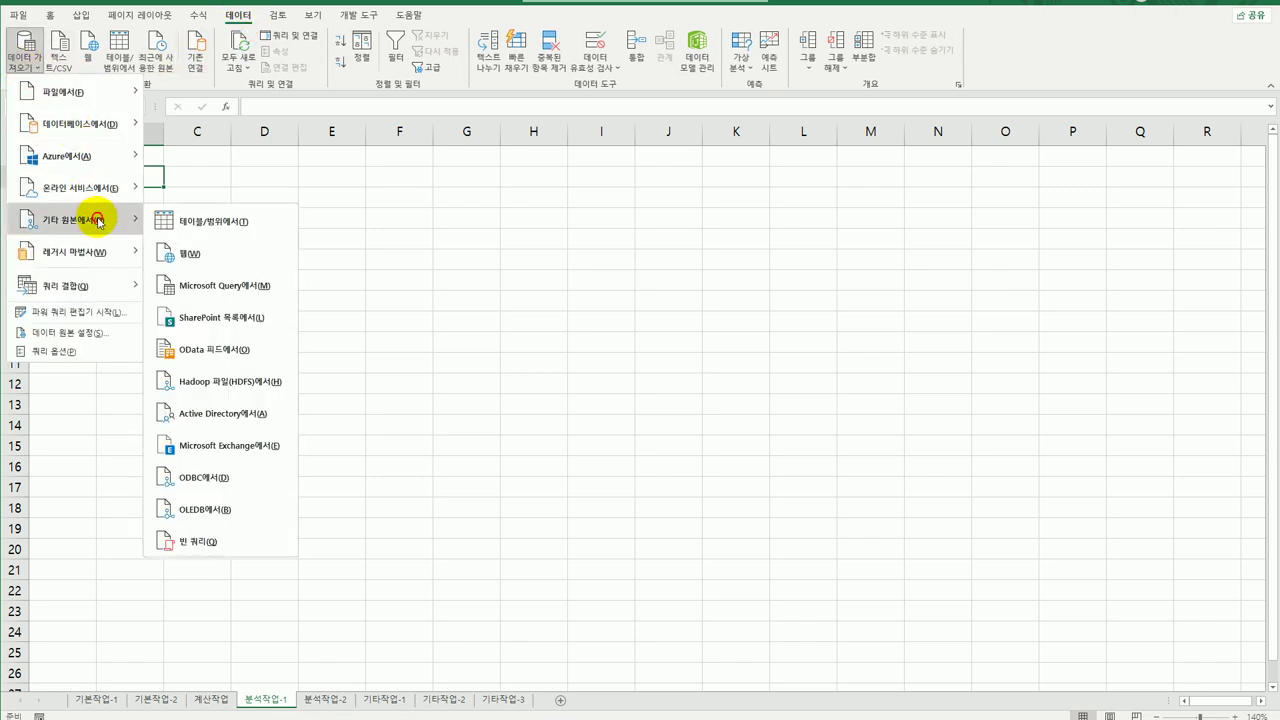
pyautogui.click(258, 287)
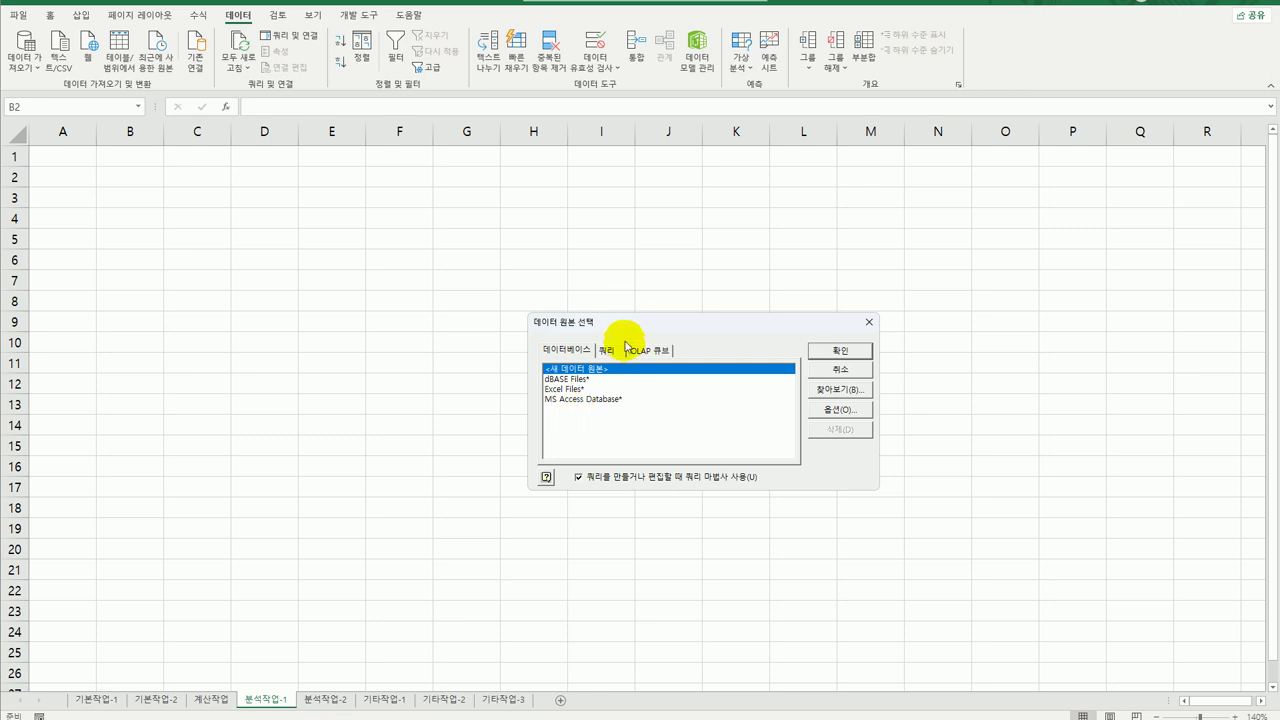
pyautogui.click(495, 345)
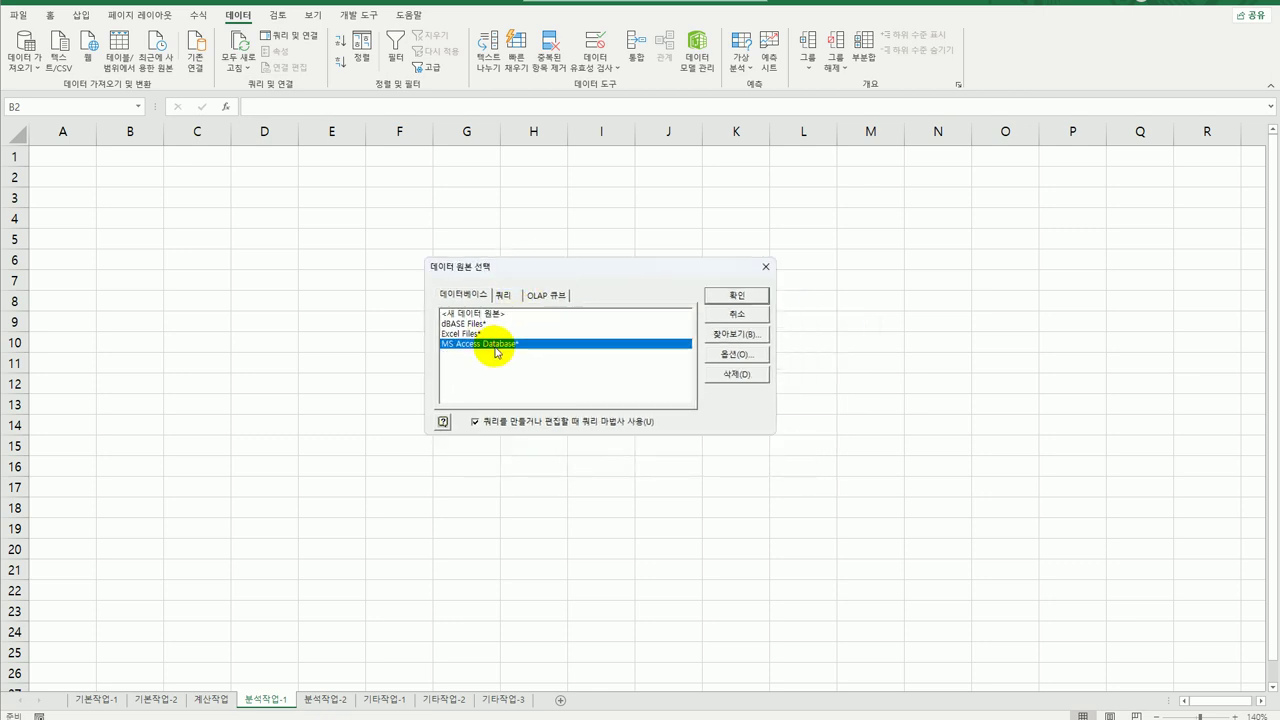
pyautogui.click(735, 295)
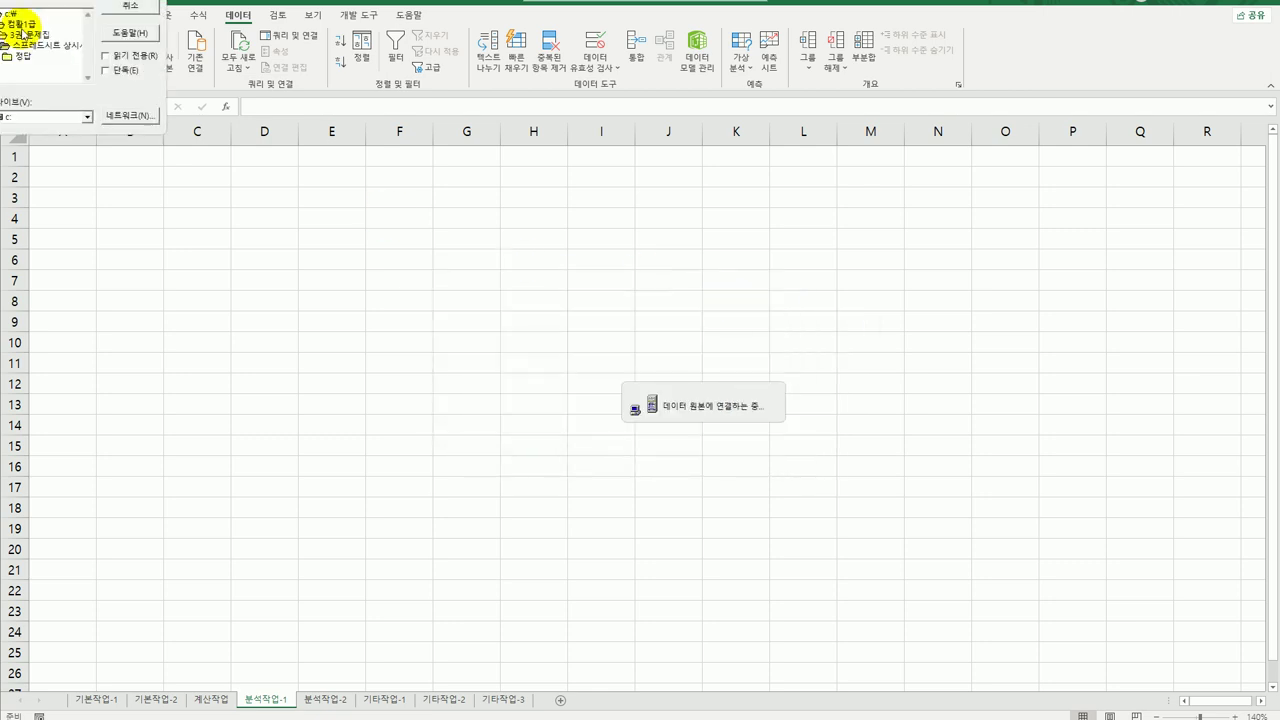
pyautogui.moveTo(523, 243); pyautogui.dragTo(537, 257)
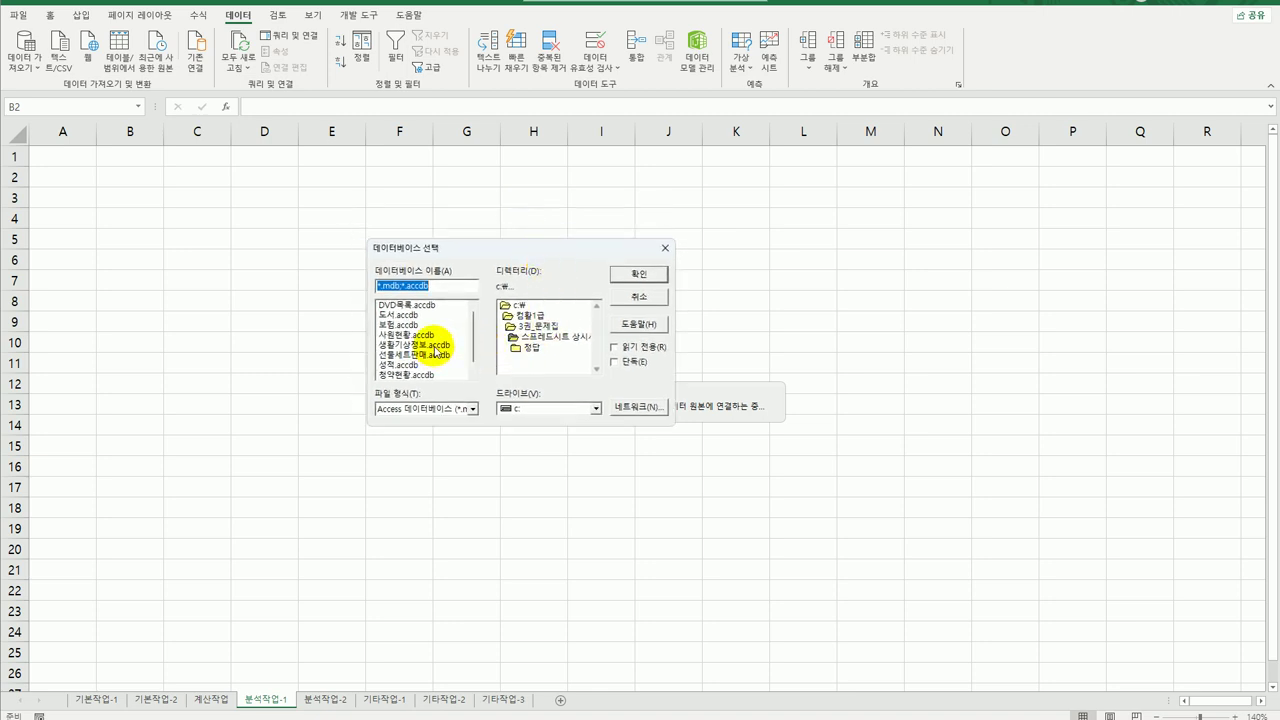
pyautogui.click(641, 276)
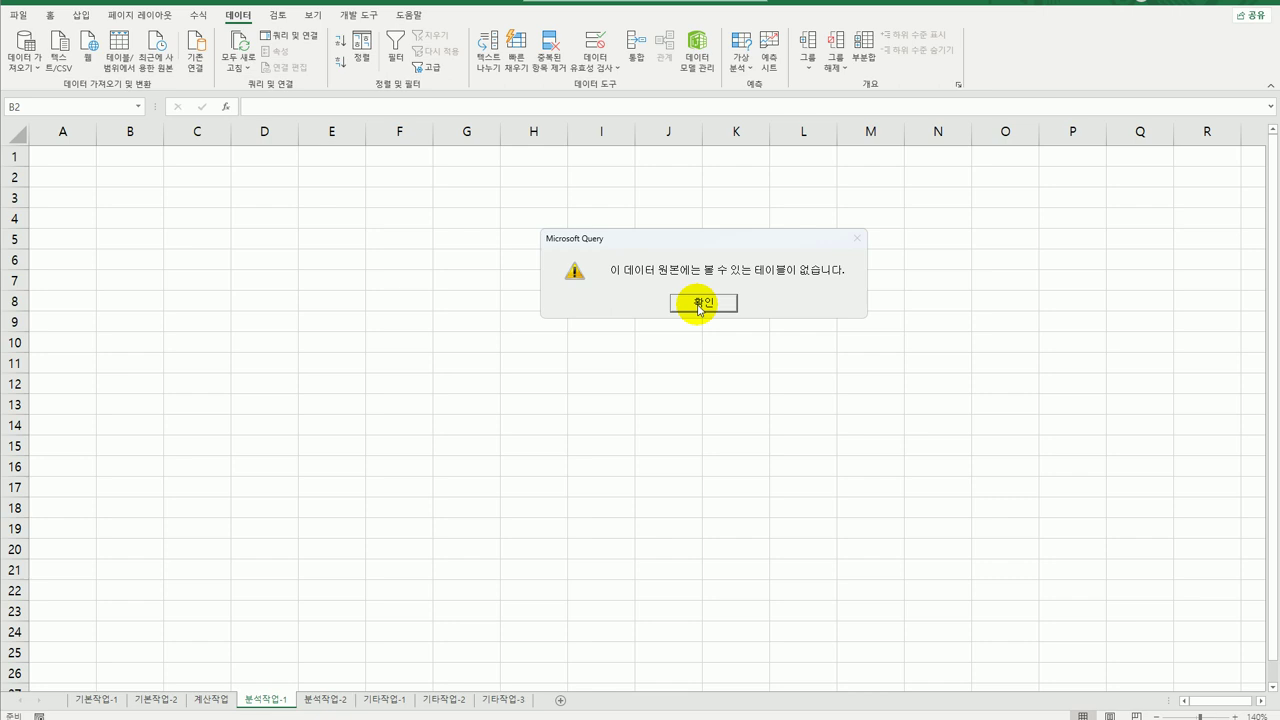
pyautogui.click(699, 305)
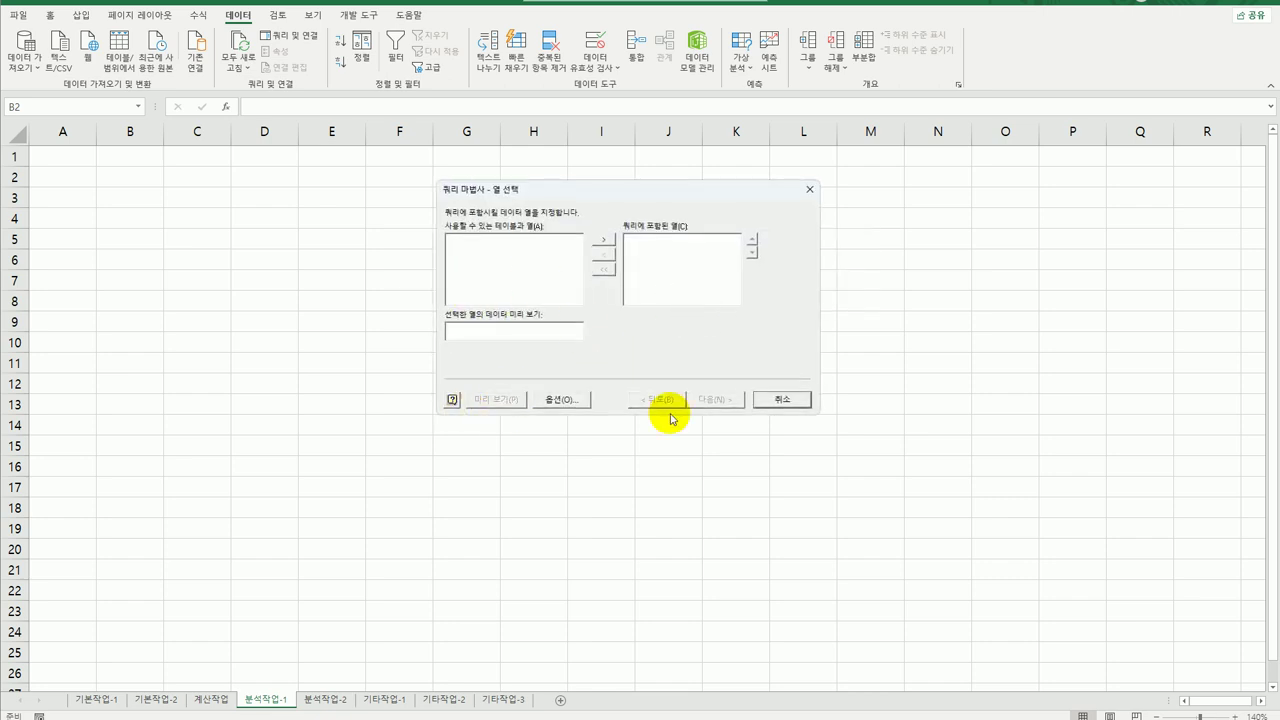
pyautogui.click(782, 399)
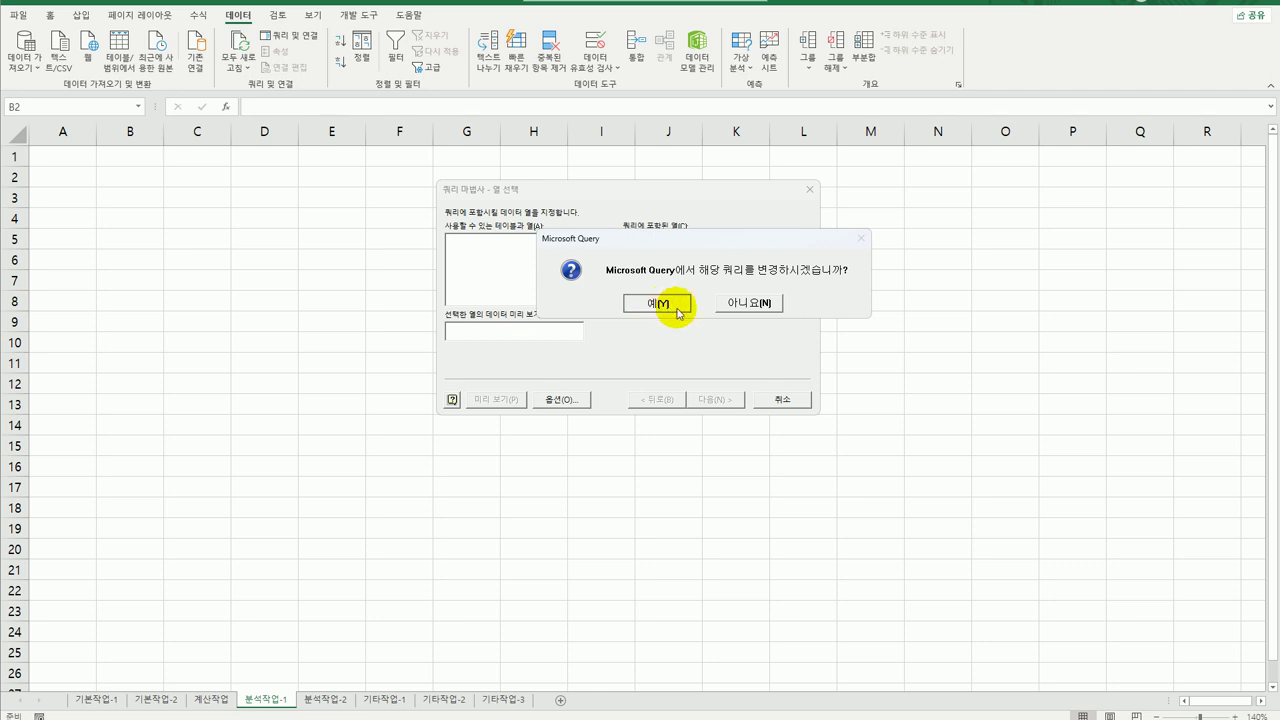
pyautogui.click(735, 304)
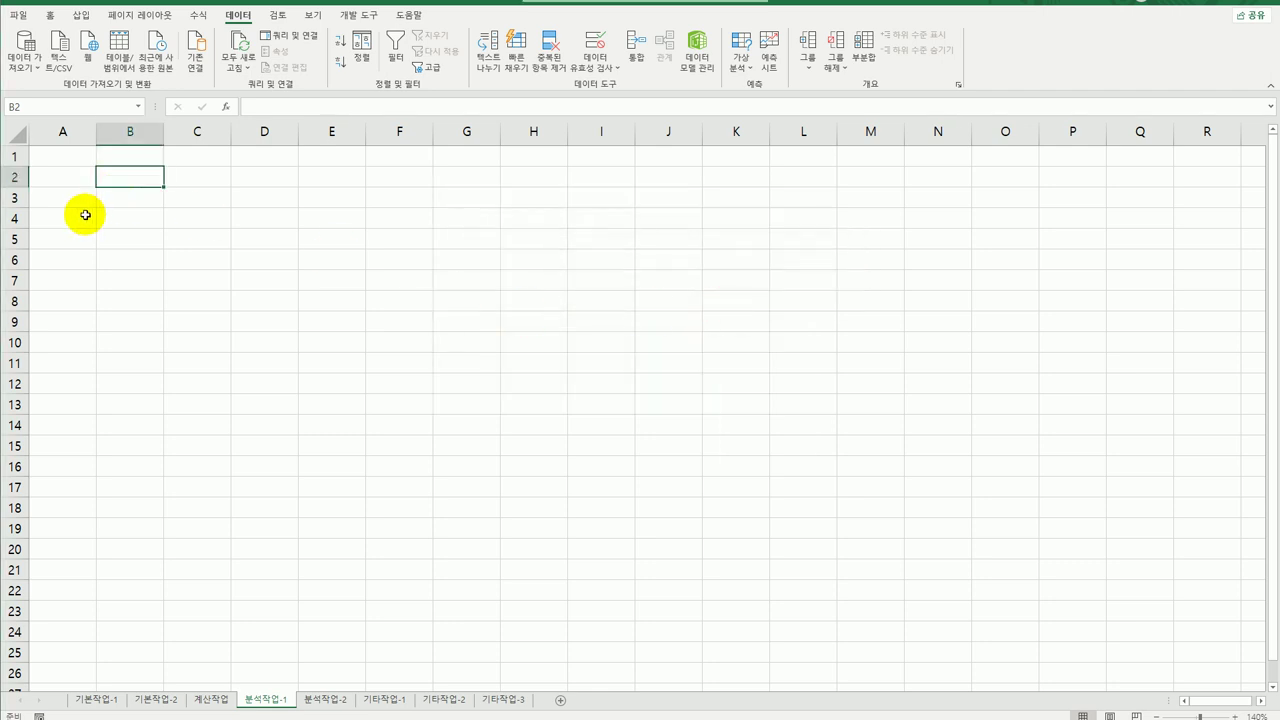
# Start a Microsoft Query import using MS Access Database as the data source.
pyautogui.click(28, 66)
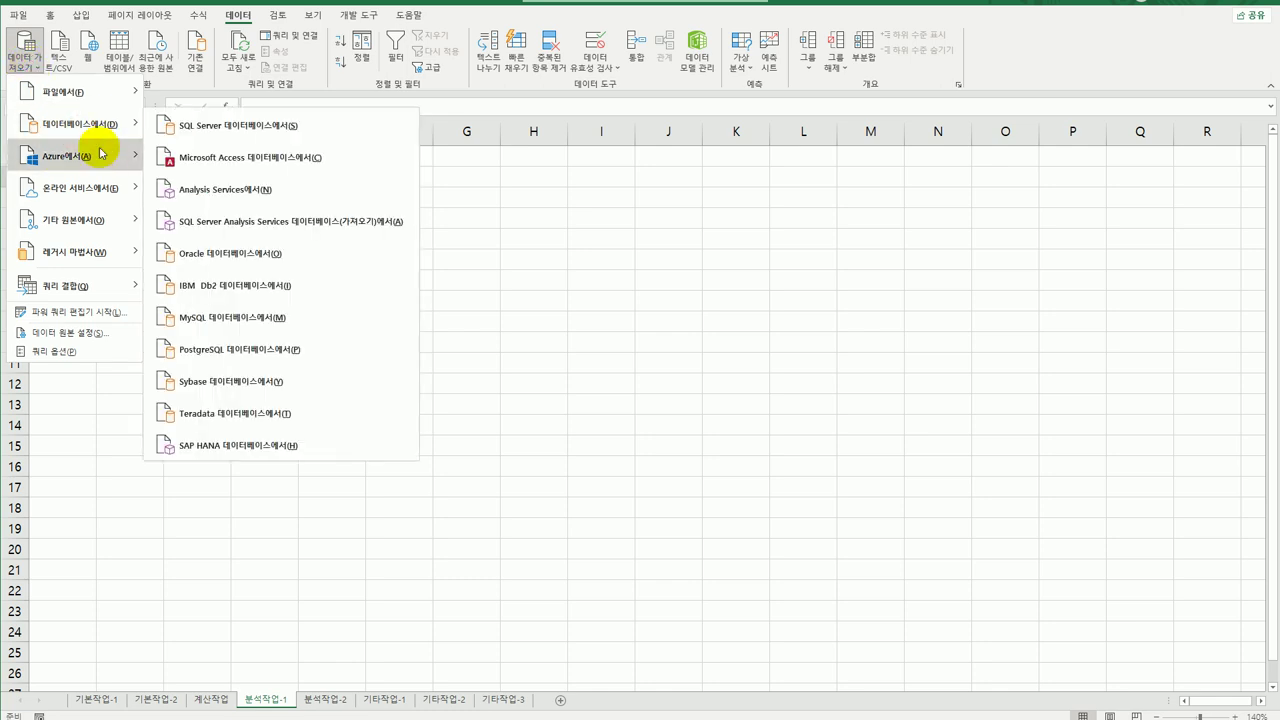
pyautogui.moveTo(88, 220)
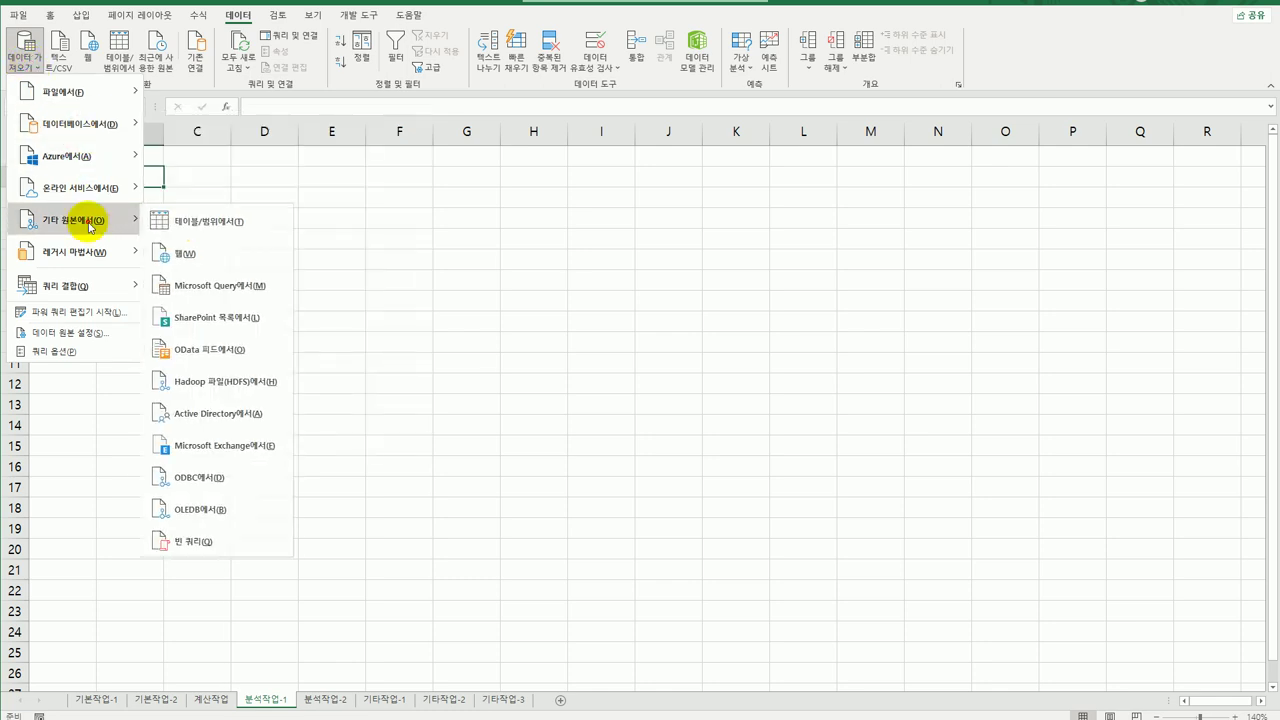
pyautogui.click(250, 286)
pyautogui.click(594, 399)
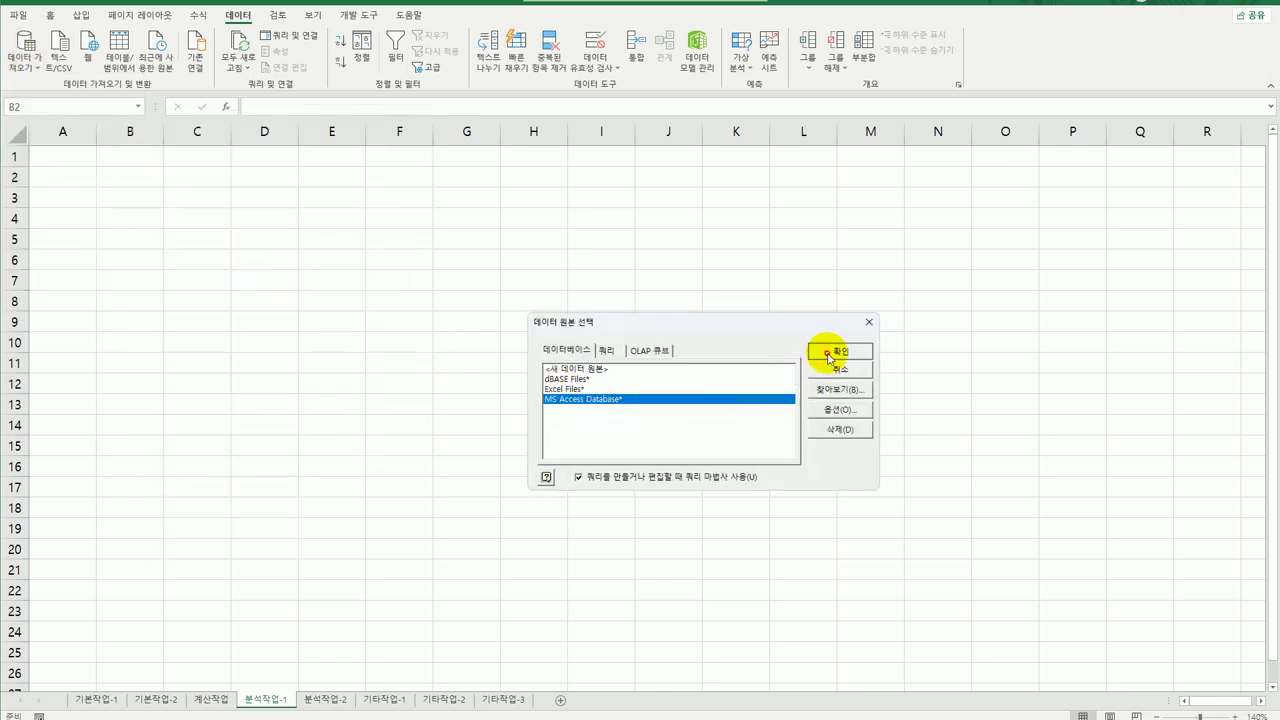
pyautogui.click(825, 352)
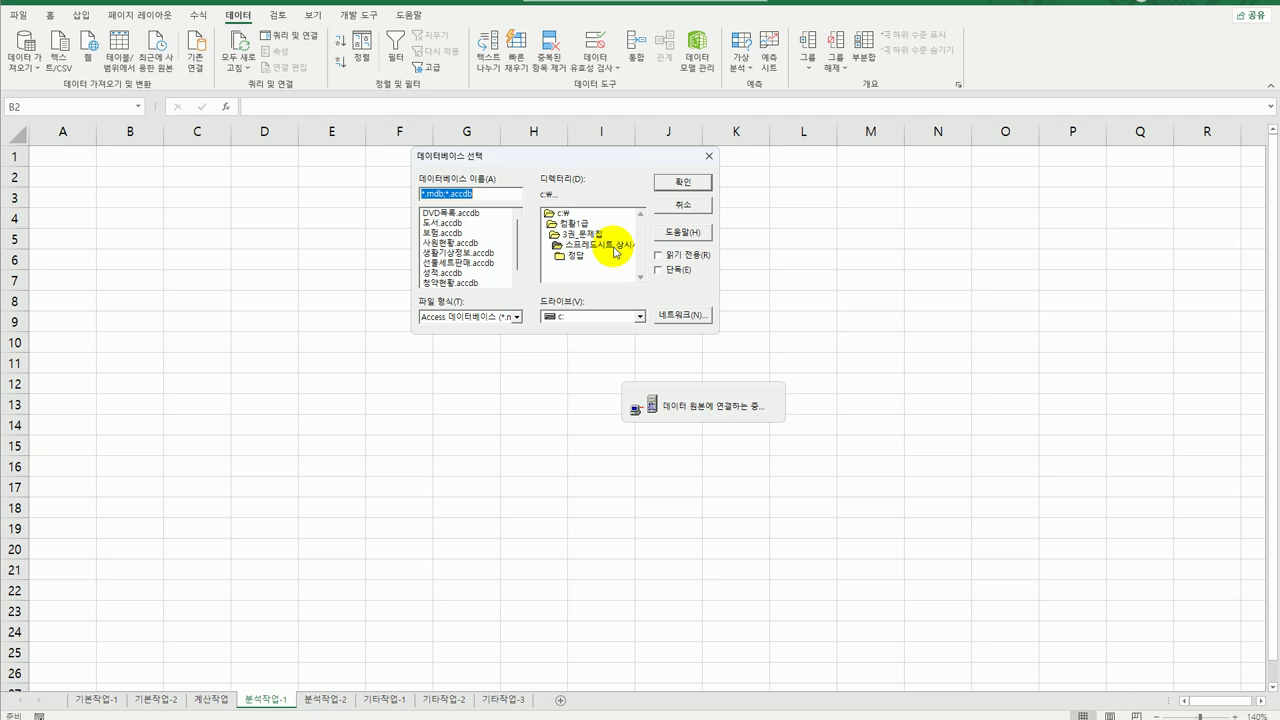
# Browse to c:\컴활1급 and select 생활기상정보.accdb.
pyautogui.click(452, 253)
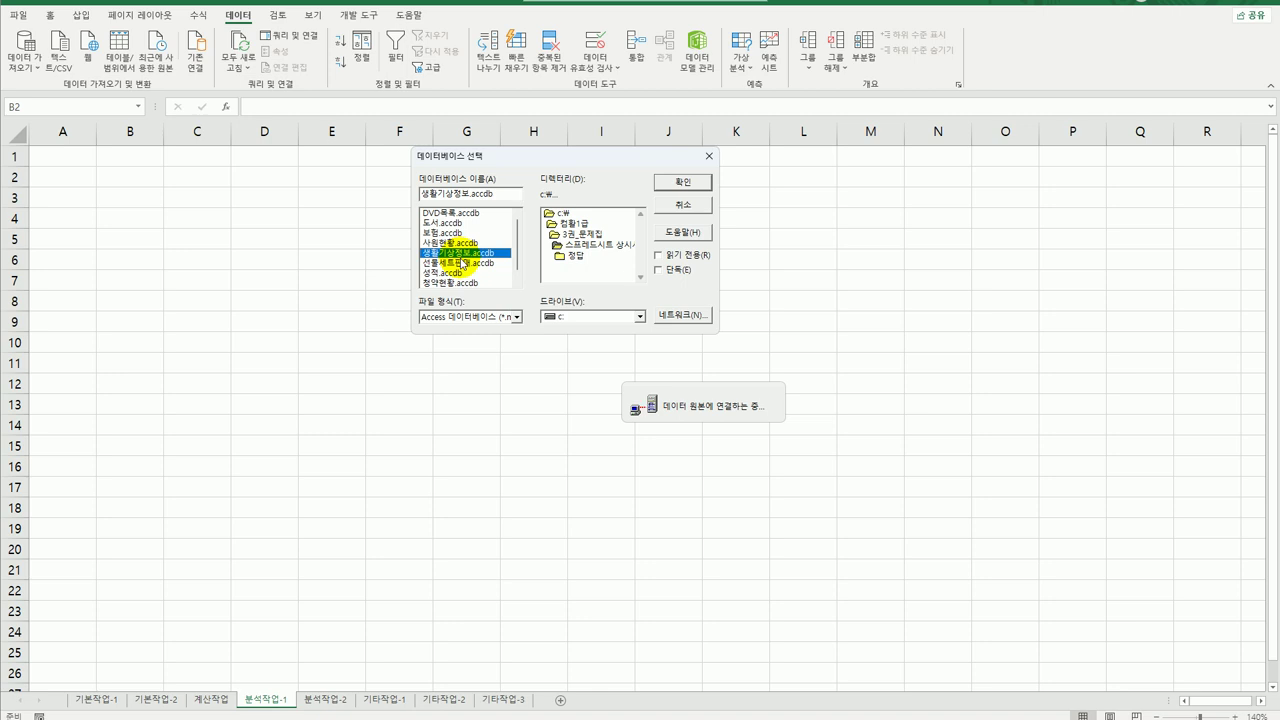
pyautogui.doubleClick(562, 215)
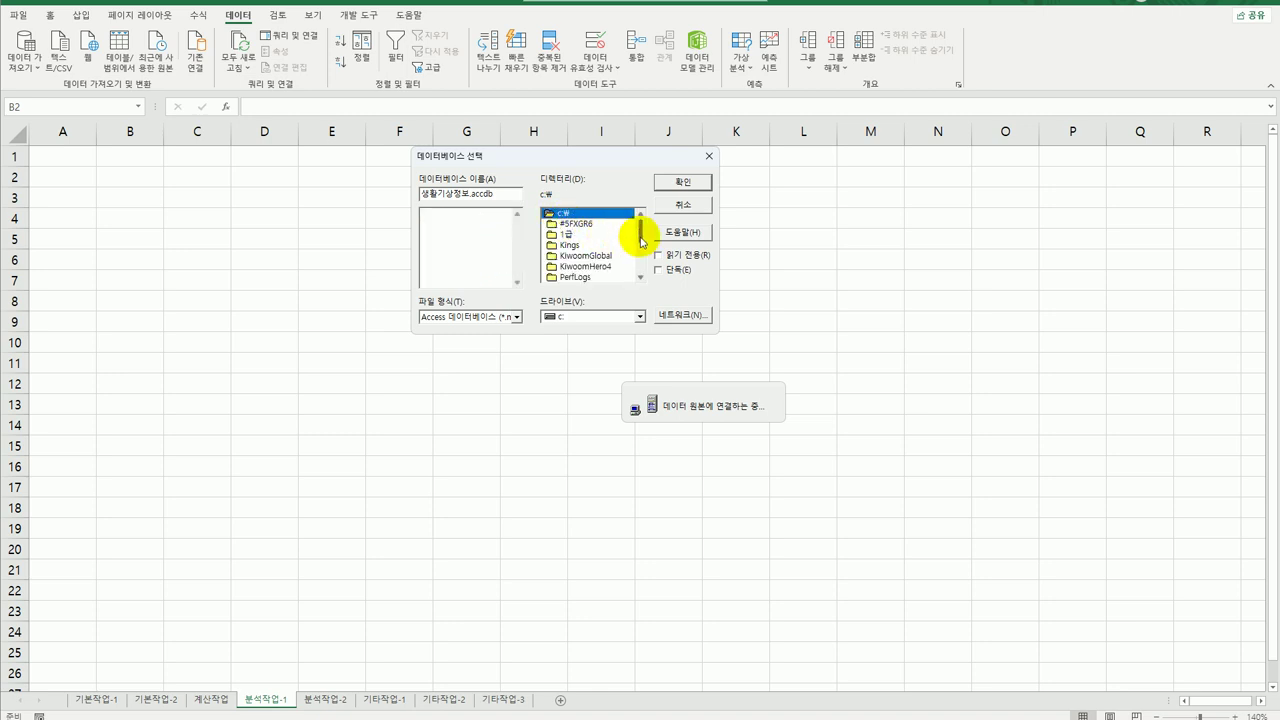
pyautogui.moveTo(640, 238); pyautogui.dragTo(641, 287)
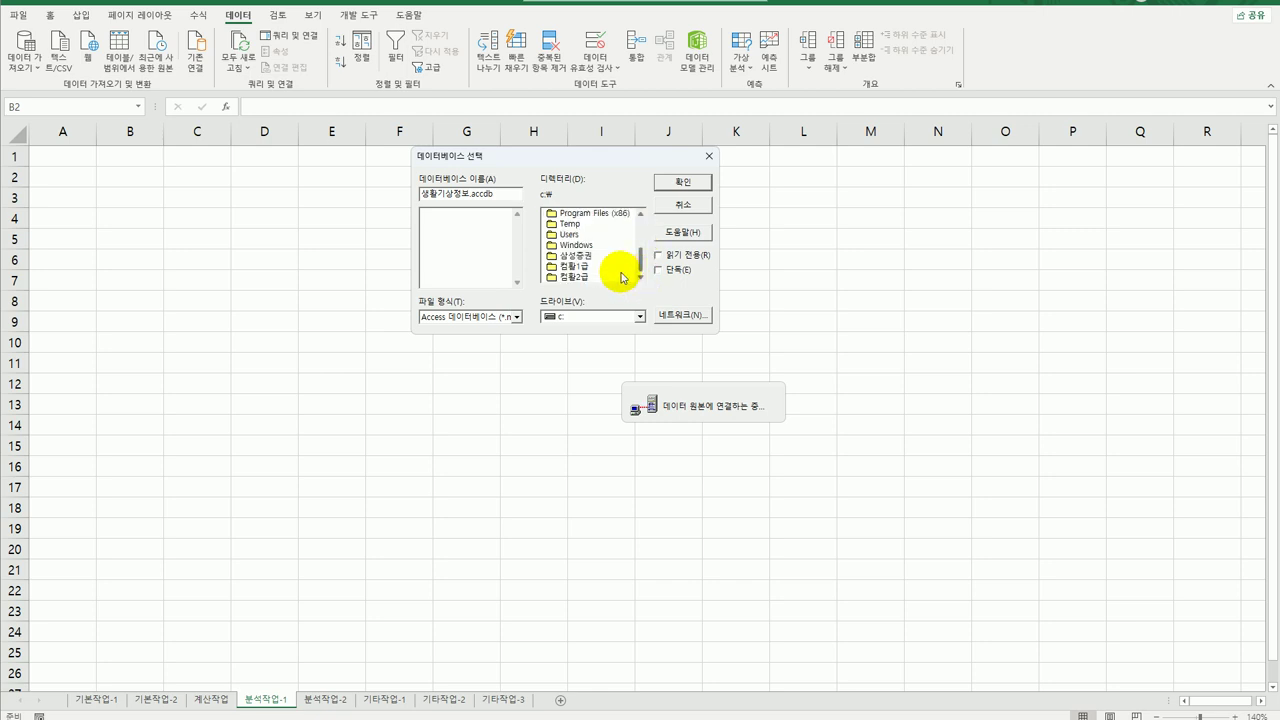
pyautogui.doubleClick(576, 266)
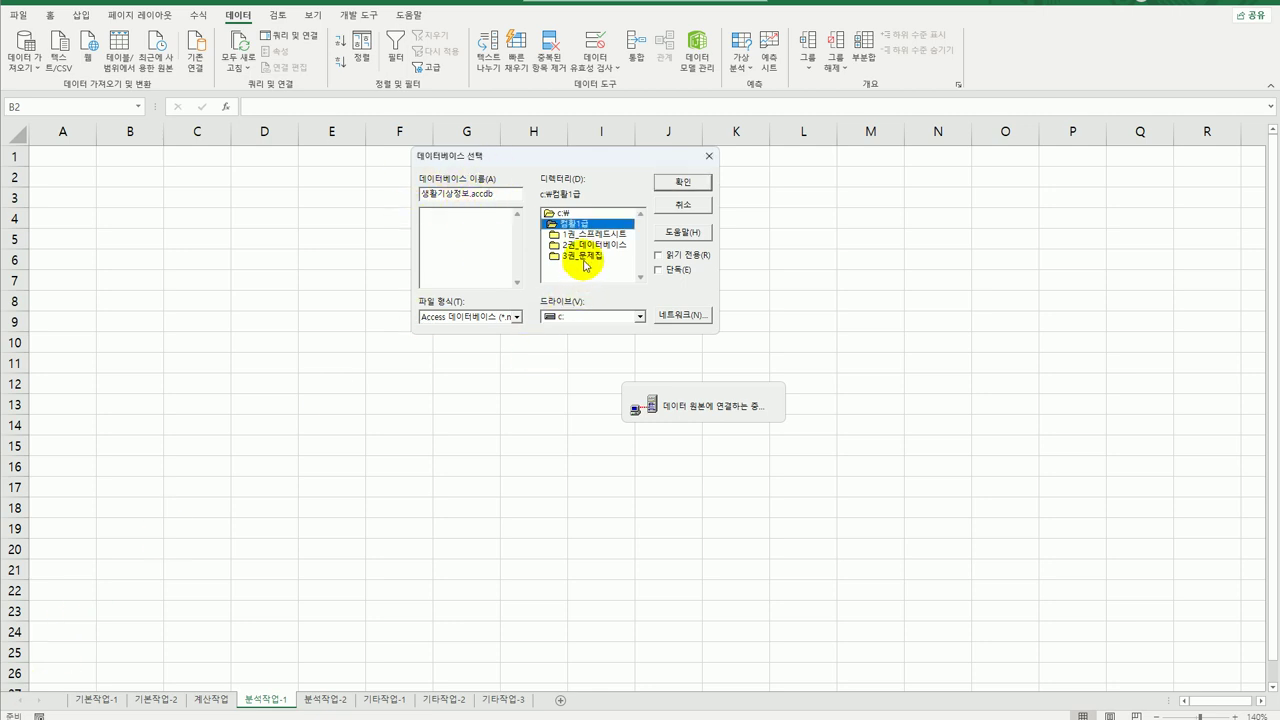
pyautogui.click(585, 257)
pyautogui.doubleClick(585, 257)
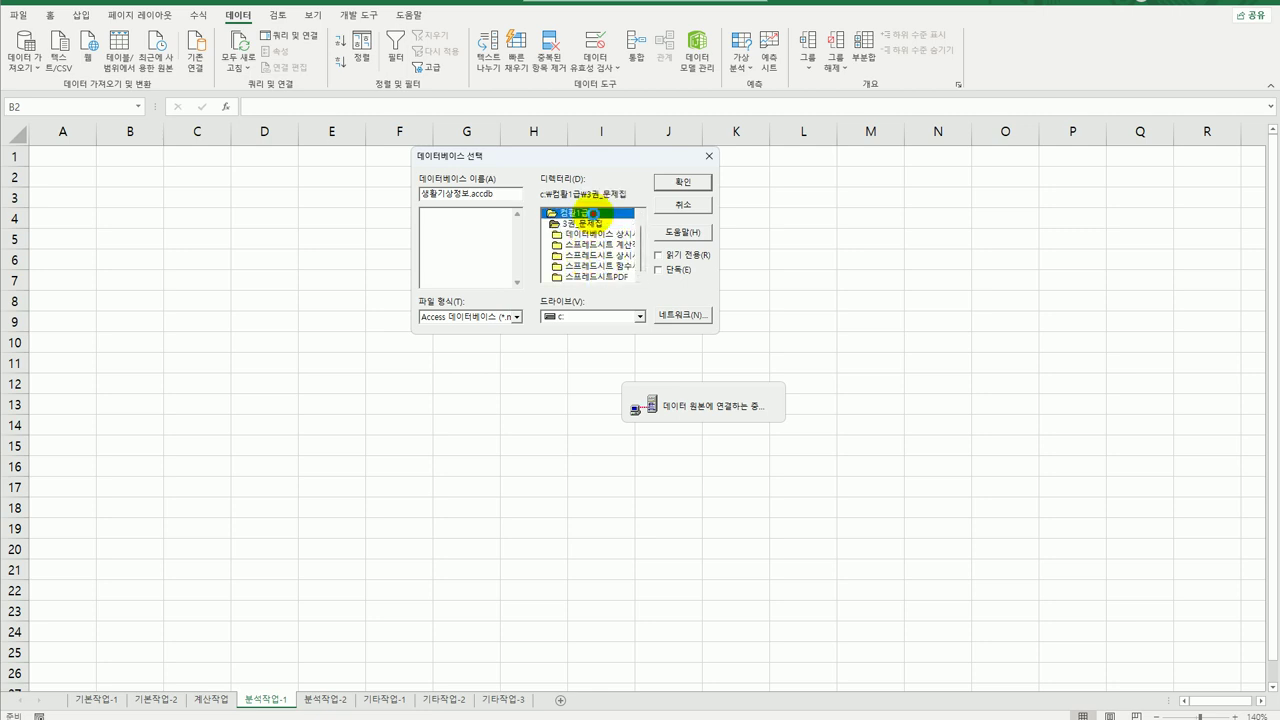
pyautogui.doubleClick(593, 222)
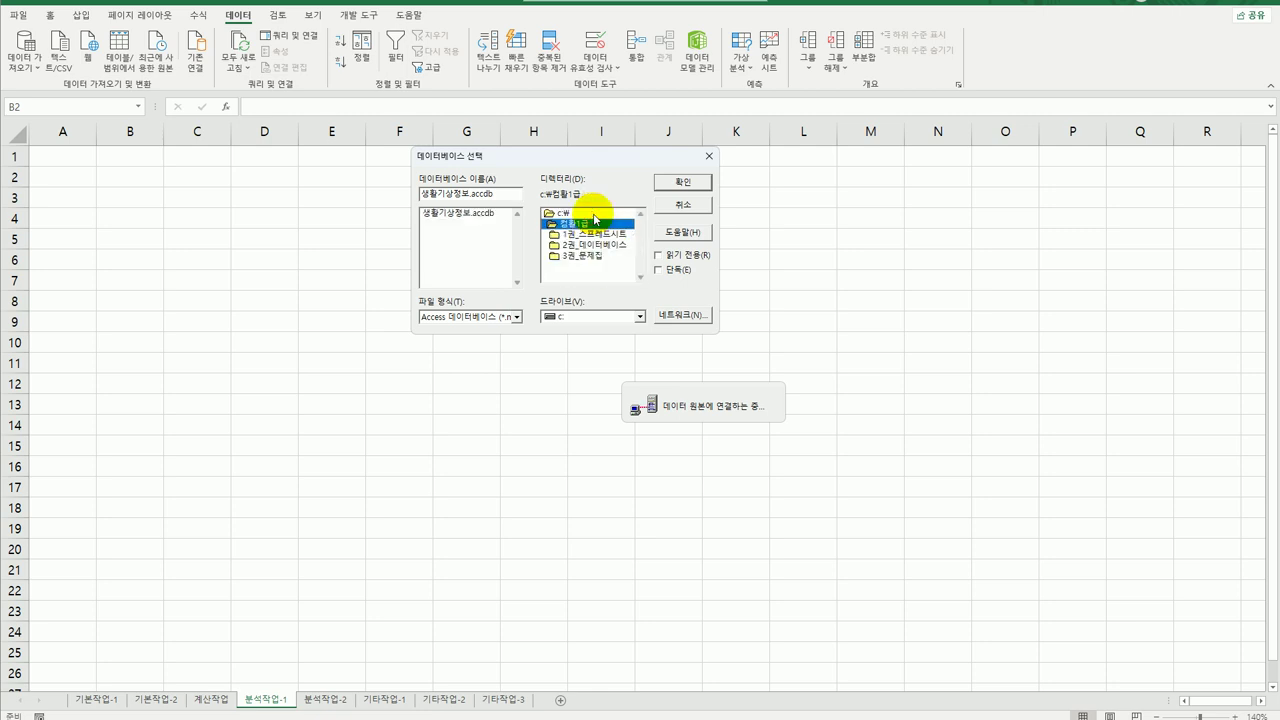
pyautogui.click(455, 217)
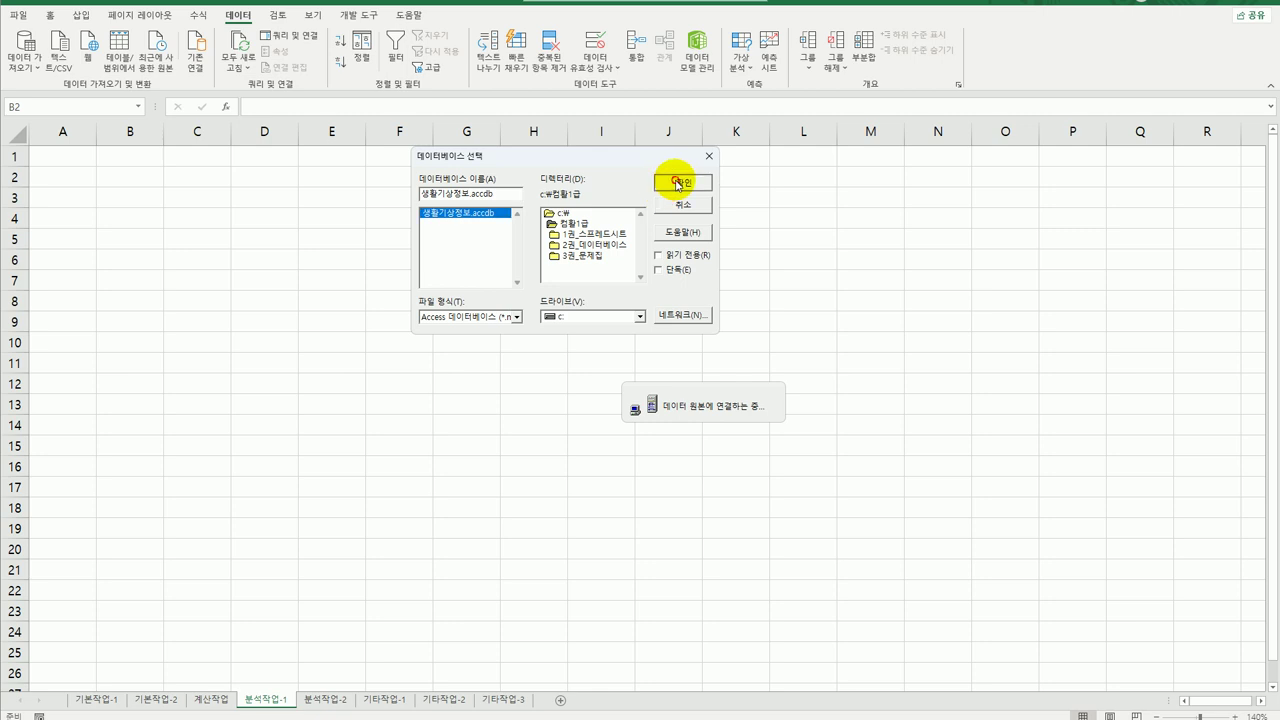
# Add 지역, 기상 and the month columns from the 기상자료 table to the query.
pyautogui.click(680, 181)
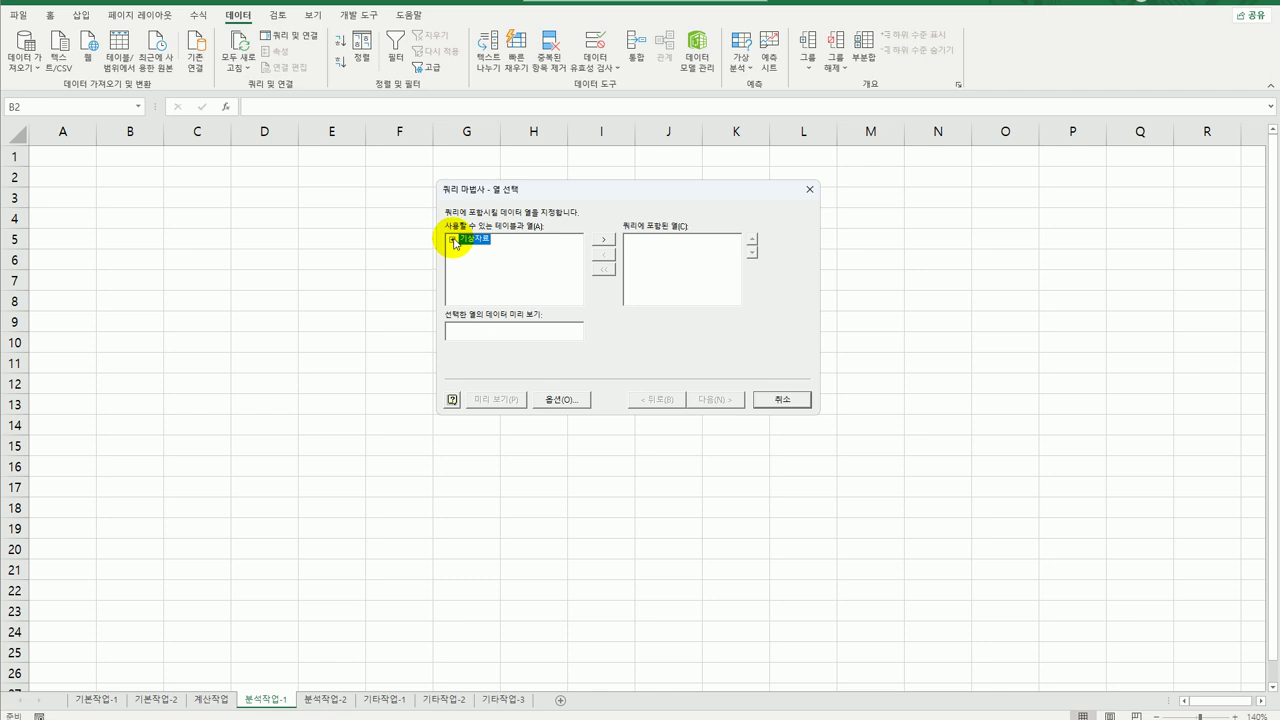
pyautogui.click(452, 240)
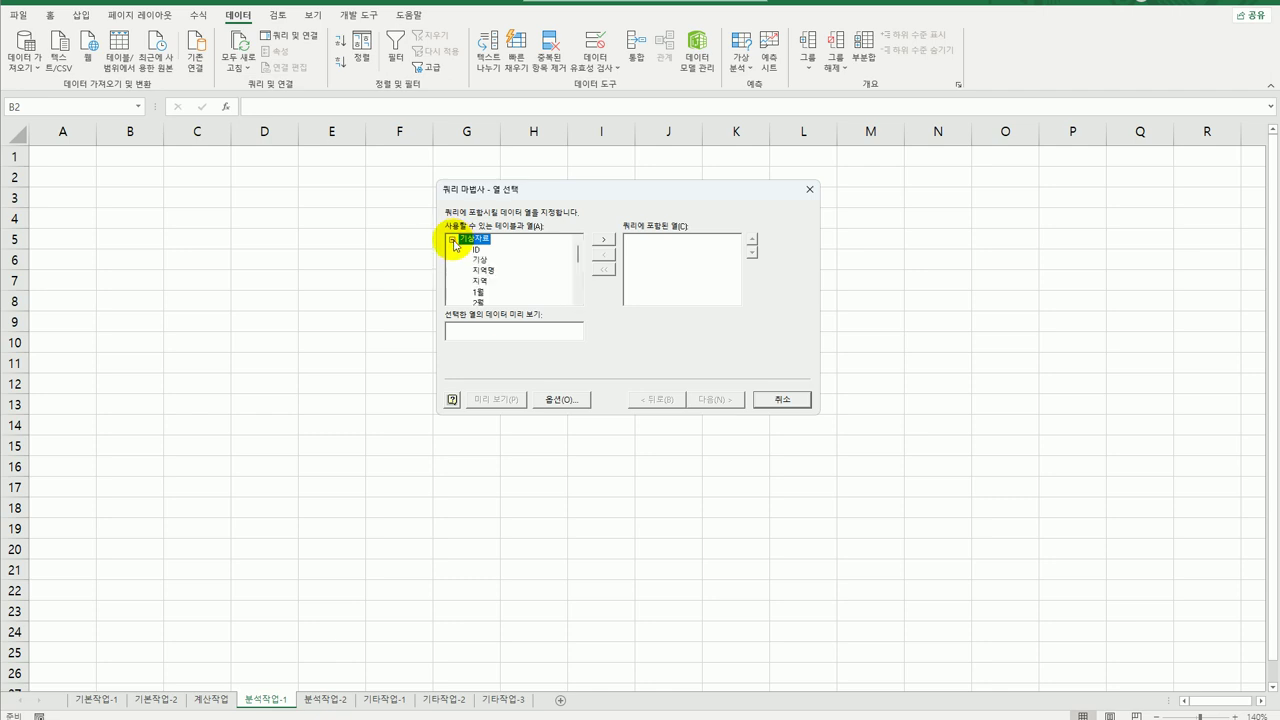
pyautogui.doubleClick(485, 282)
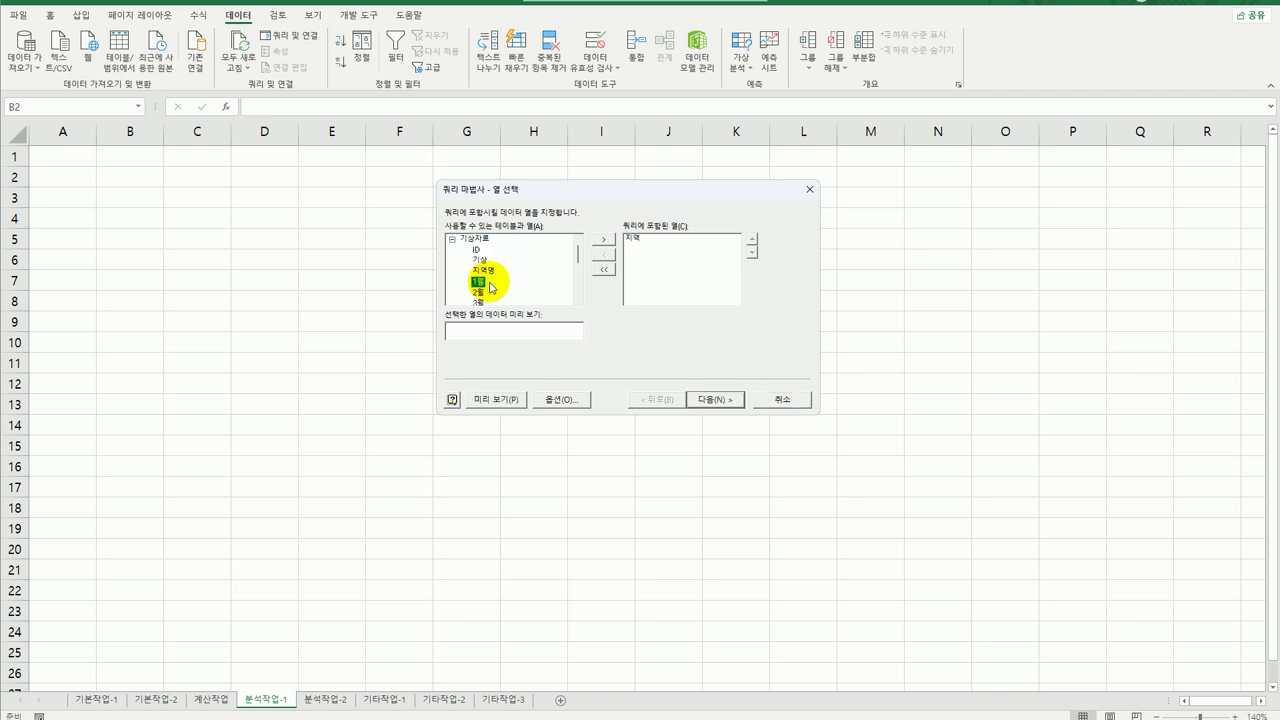
pyautogui.doubleClick(485, 259)
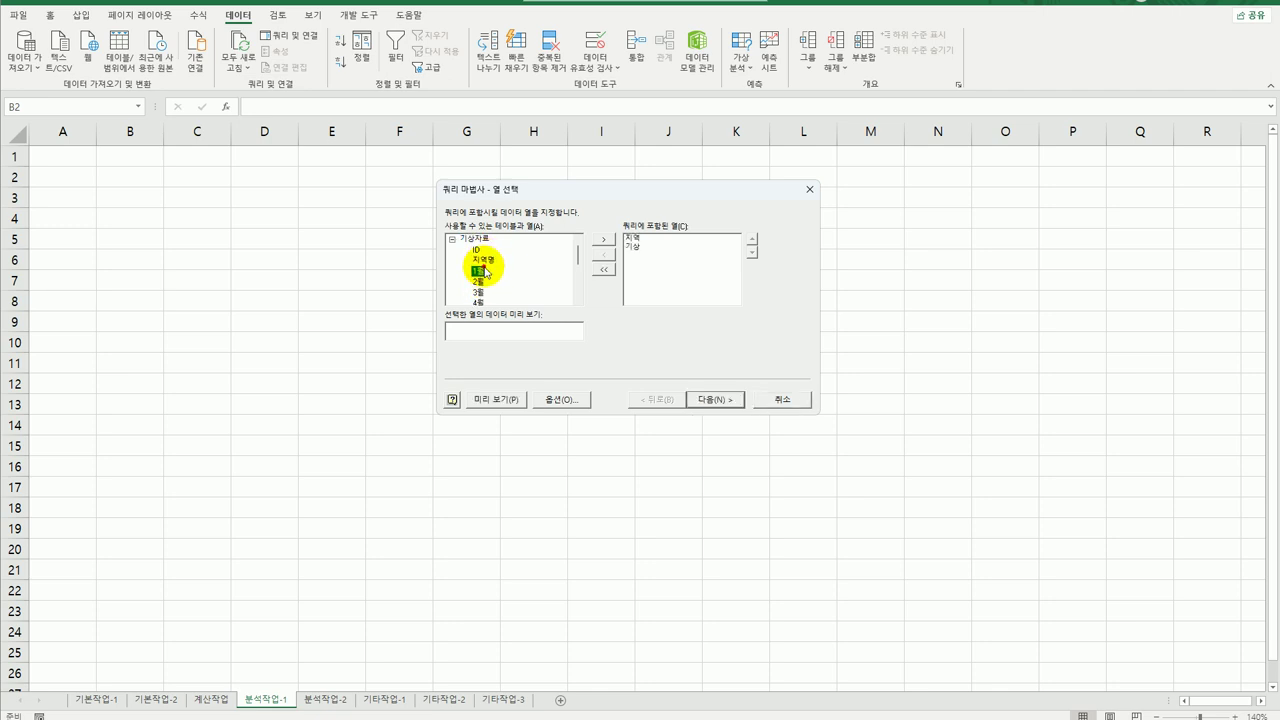
pyautogui.doubleClick(485, 271)
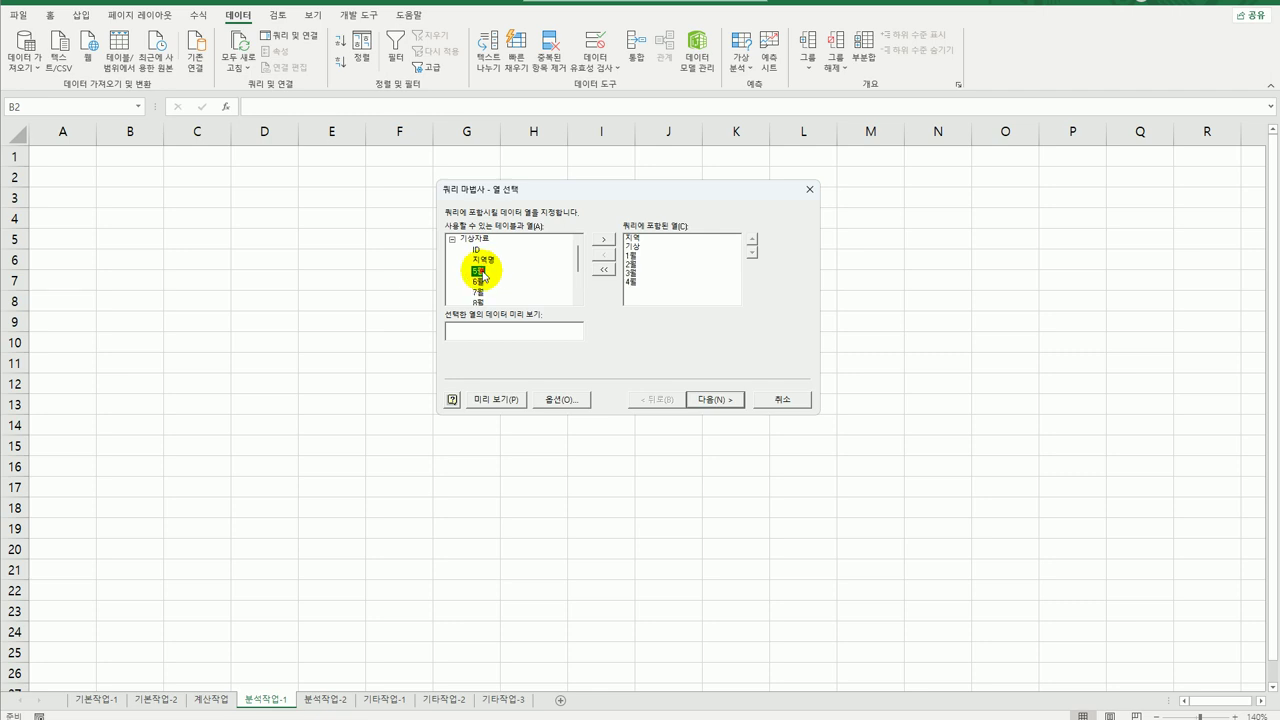
pyautogui.doubleClick(482, 271)
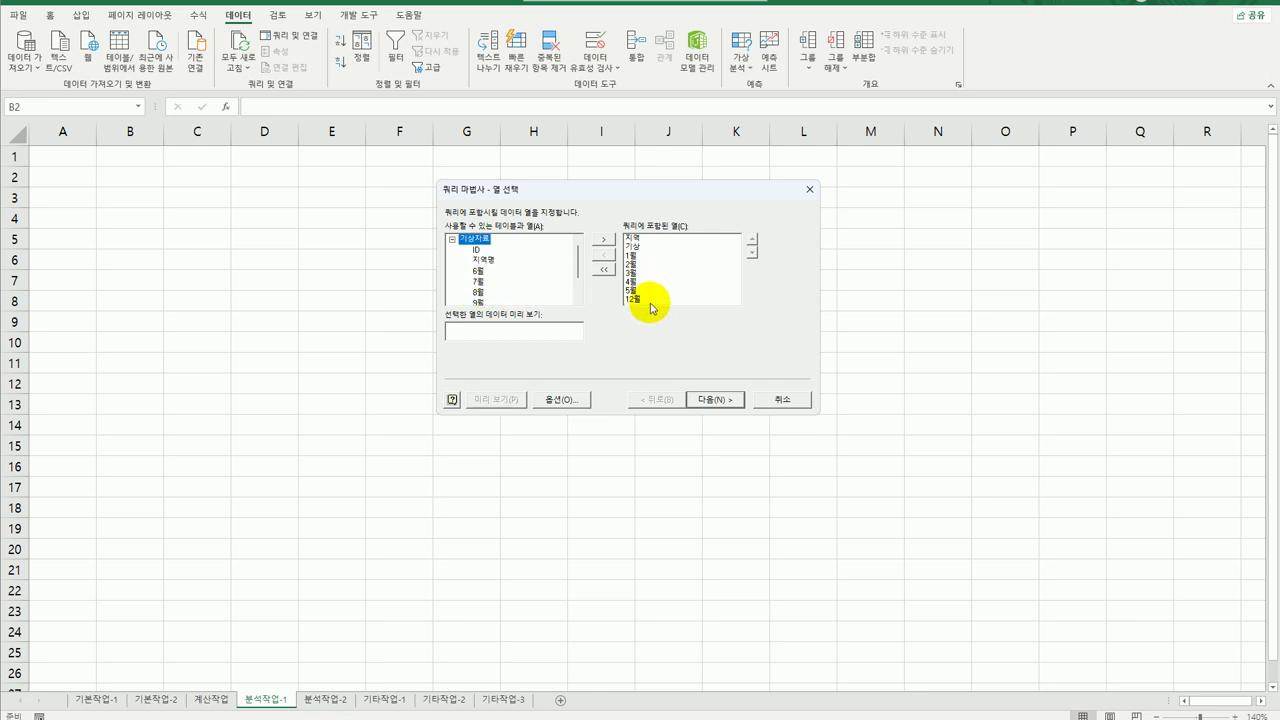
# Skip the filter and sort pages and finish, returning data to Excel.
pyautogui.click(713, 402)
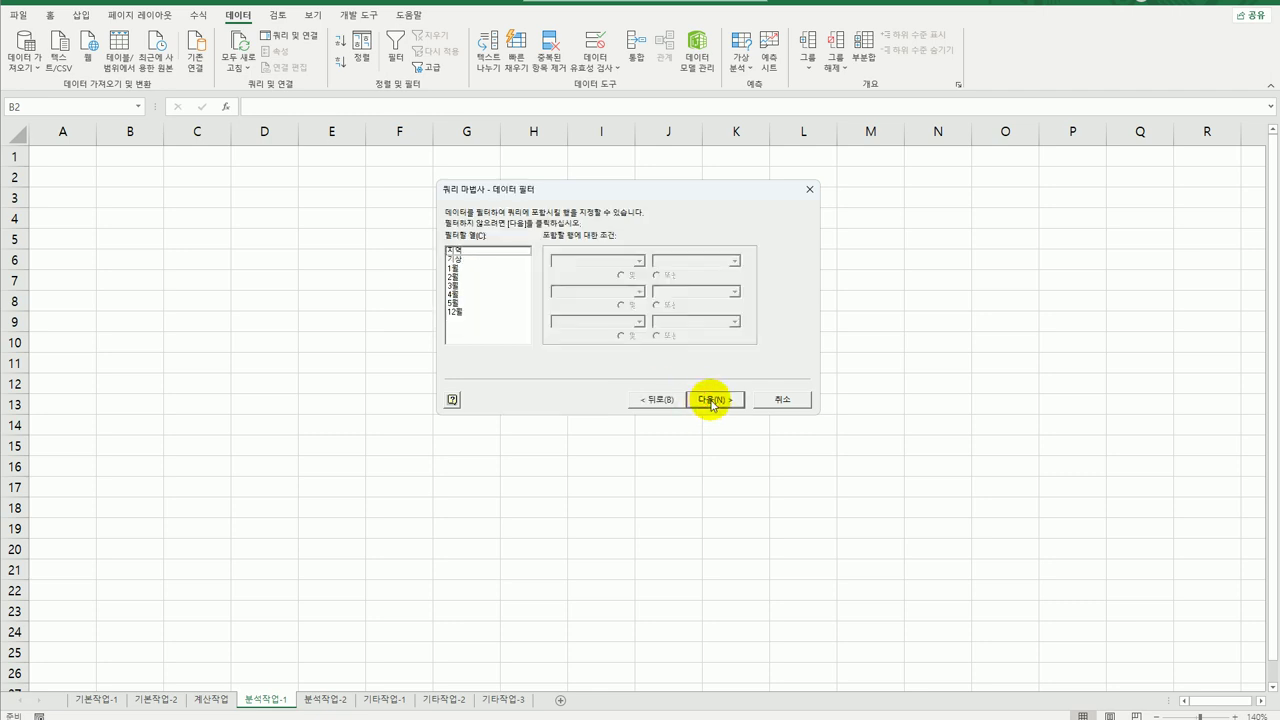
pyautogui.click(713, 401)
pyautogui.click(713, 402)
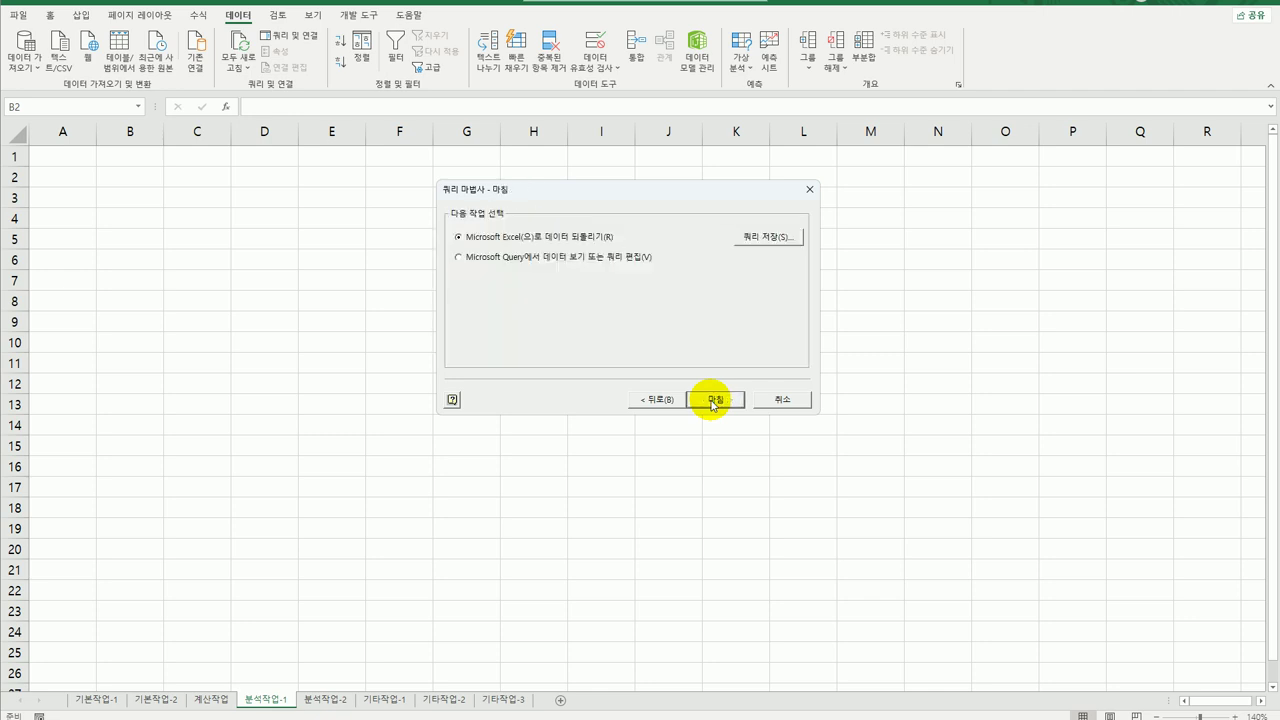
pyautogui.click(713, 401)
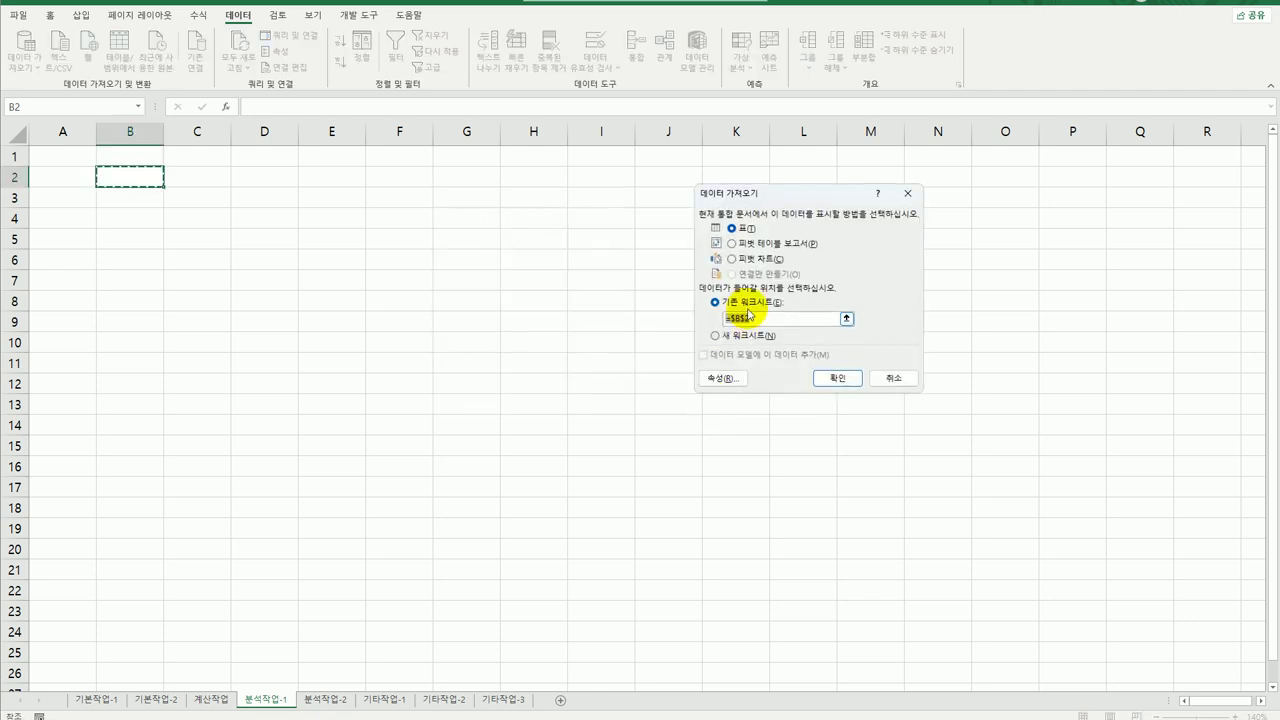
# Import as a PivotTable at B2 with 지역 in Rows and 기상 in Columns.
pyautogui.click(768, 245)
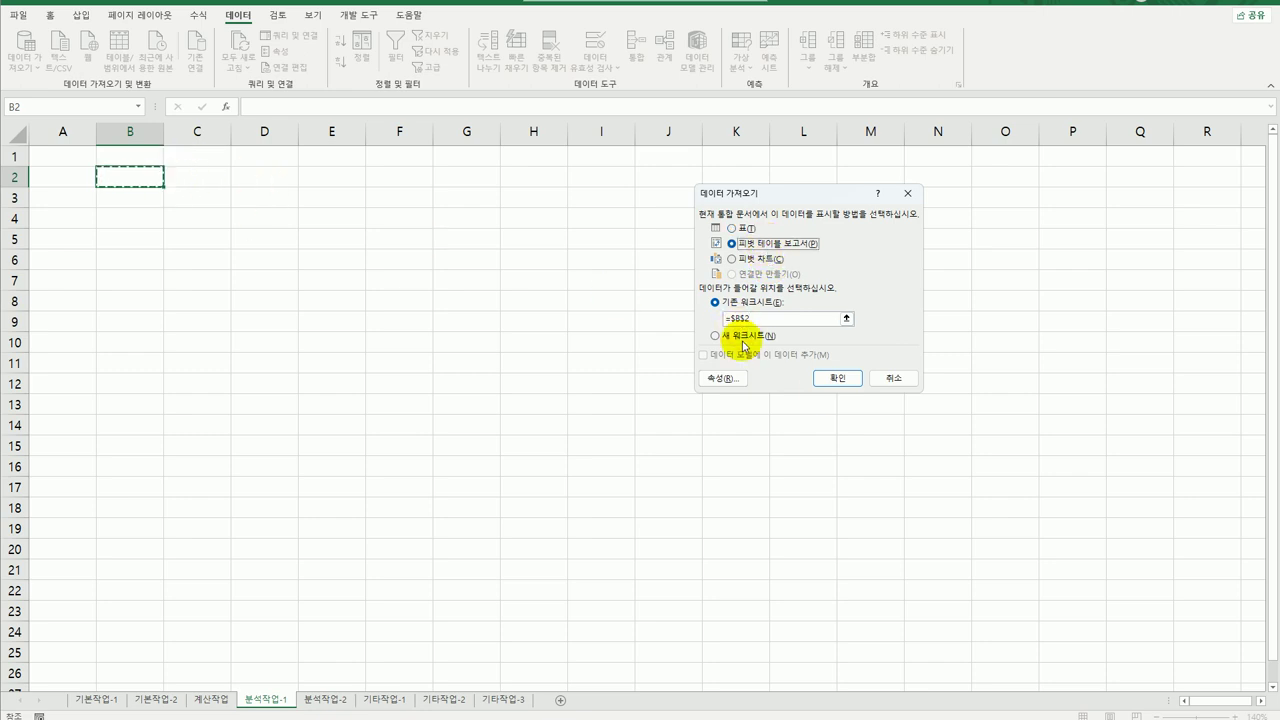
pyautogui.click(826, 380)
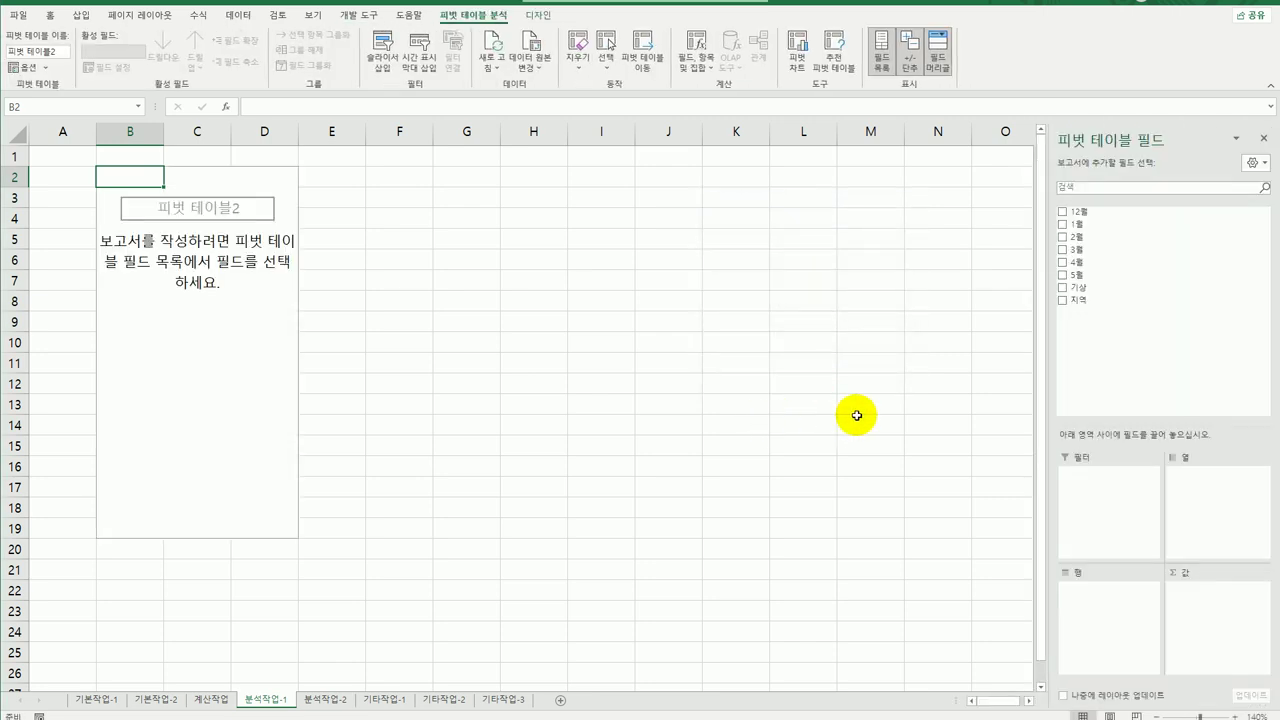
pyautogui.moveTo(1073, 300); pyautogui.dragTo(1073, 602)
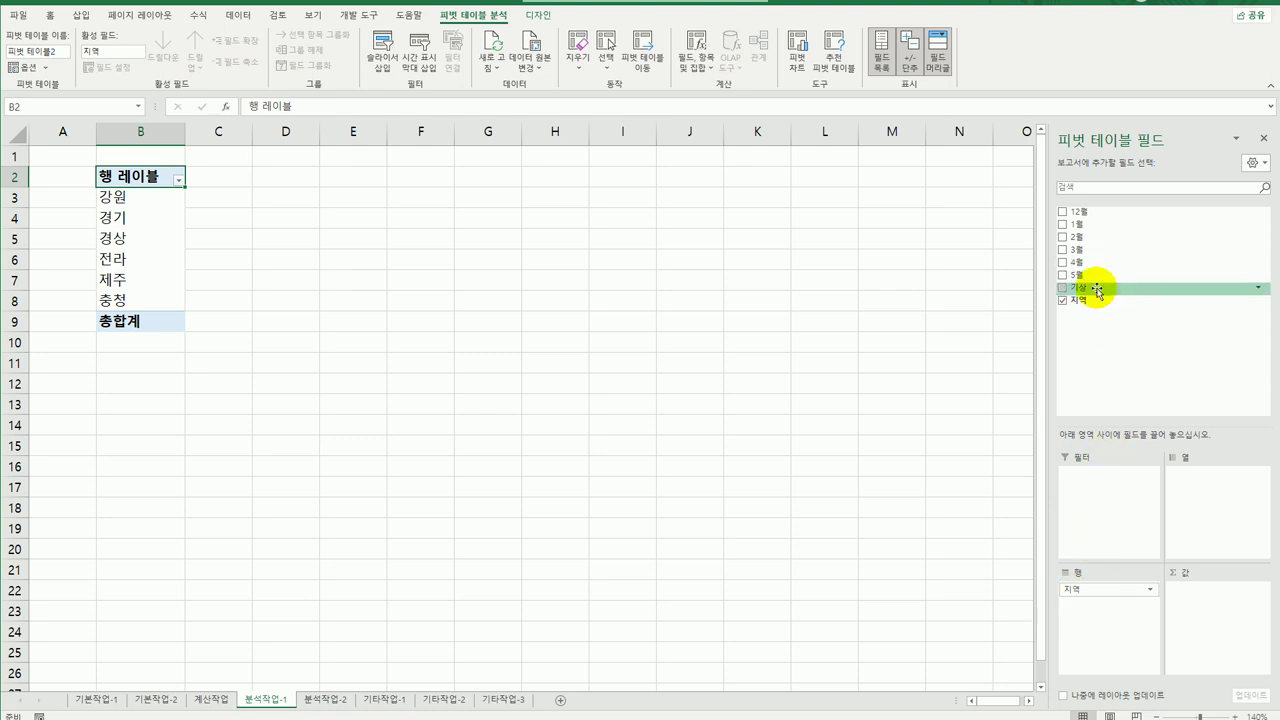
pyautogui.moveTo(1097, 290); pyautogui.dragTo(1219, 502)
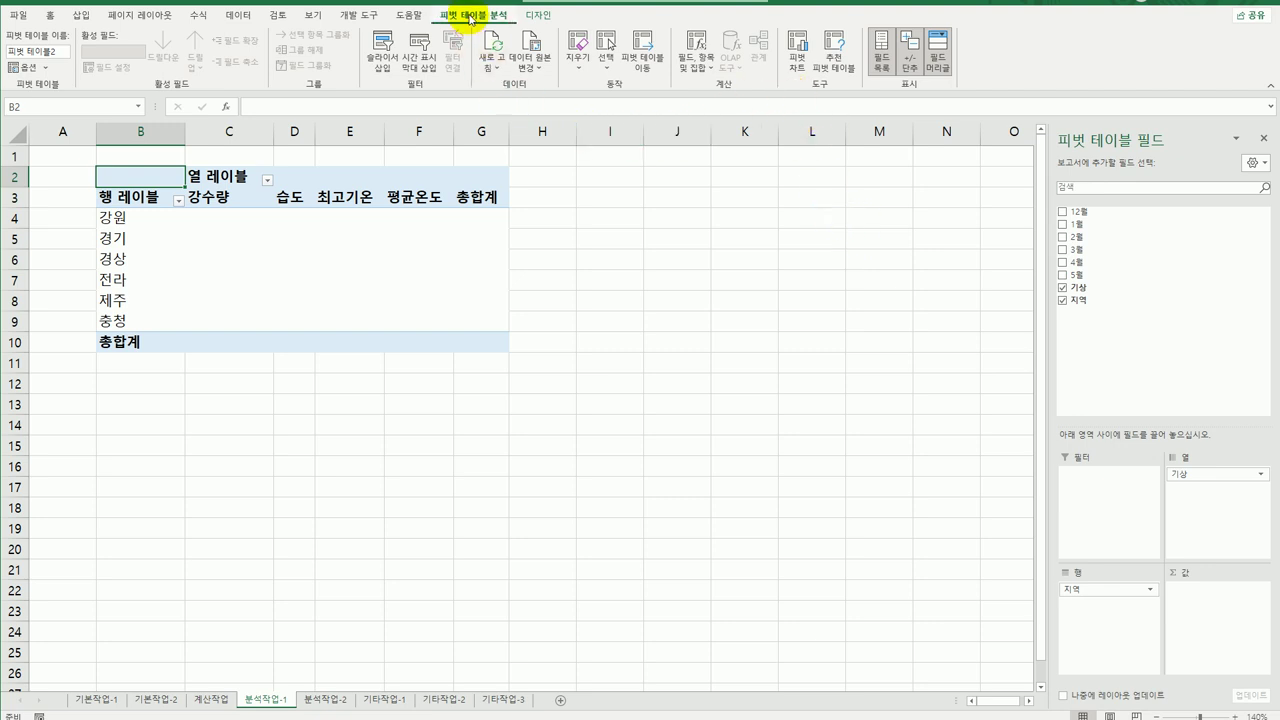
pyautogui.click(702, 68)
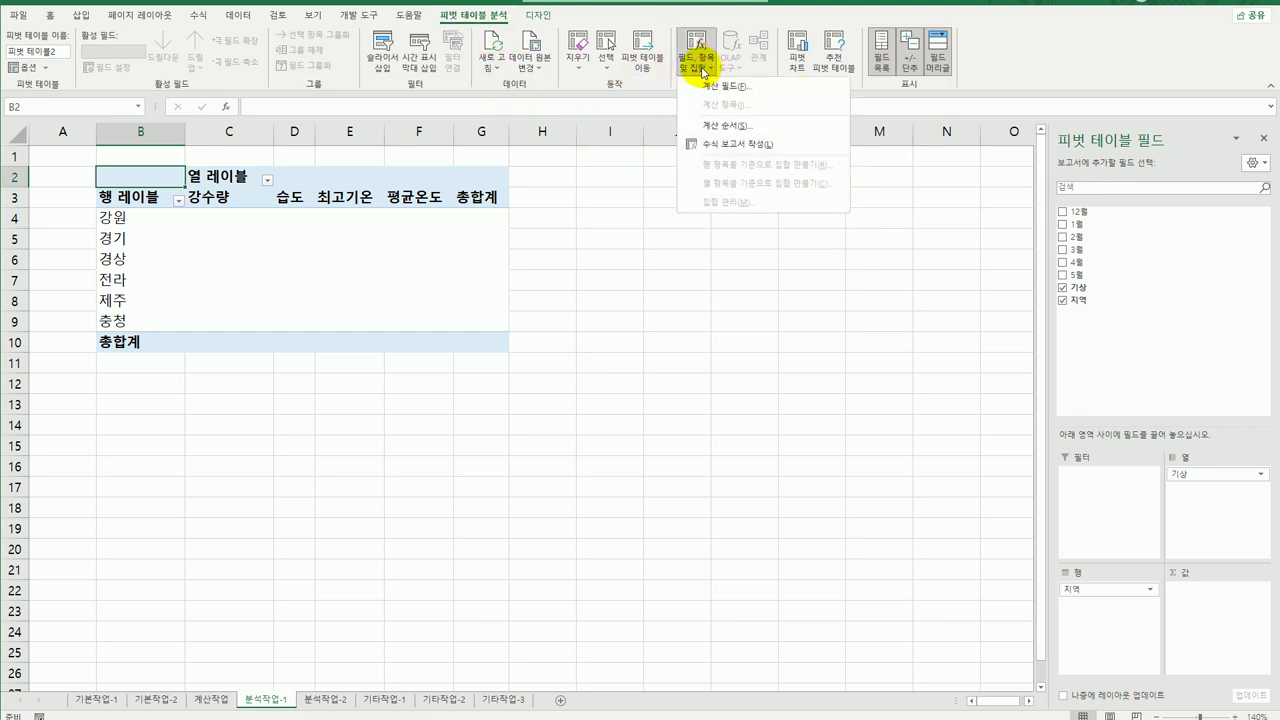
# Name a new calculated field 겨울기상 and start its formula with 12월.
pyautogui.click(705, 87)
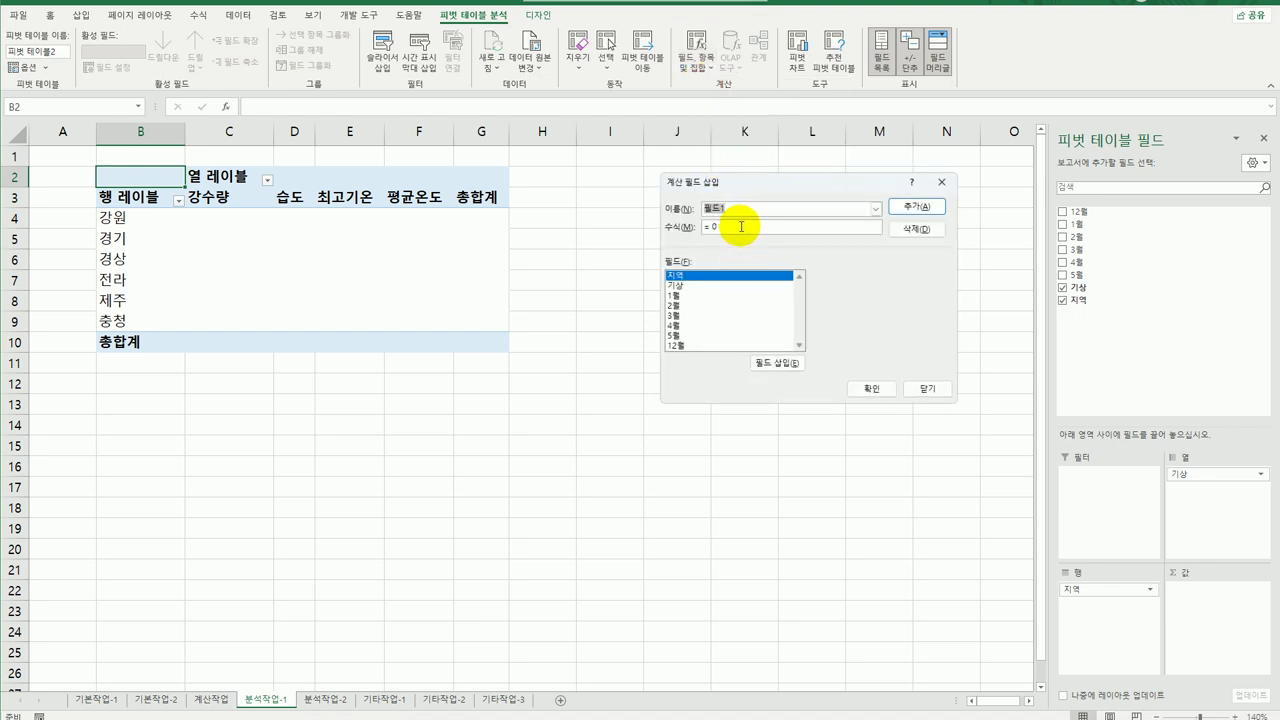
pyautogui.write('ㅈ겨울기ㅅ')
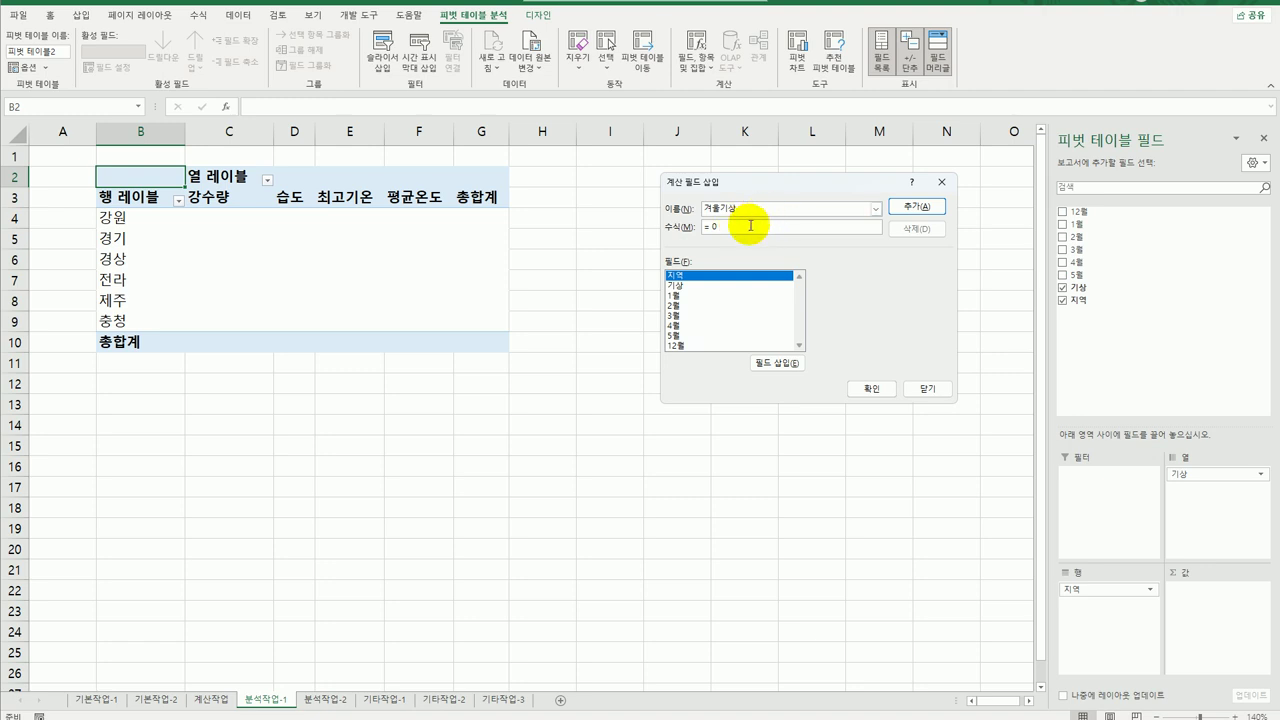
pyautogui.press('Tab')
pyautogui.write('=')
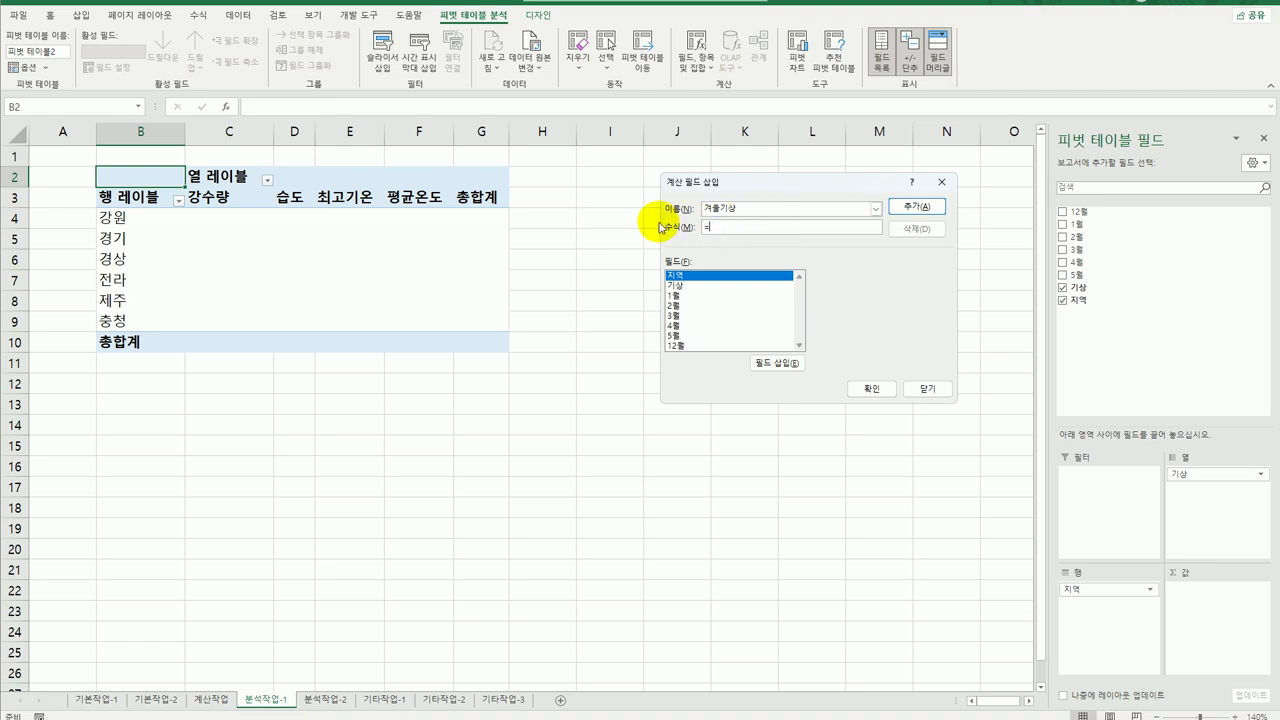
pyautogui.click(680, 346)
pyautogui.doubleClick(680, 346)
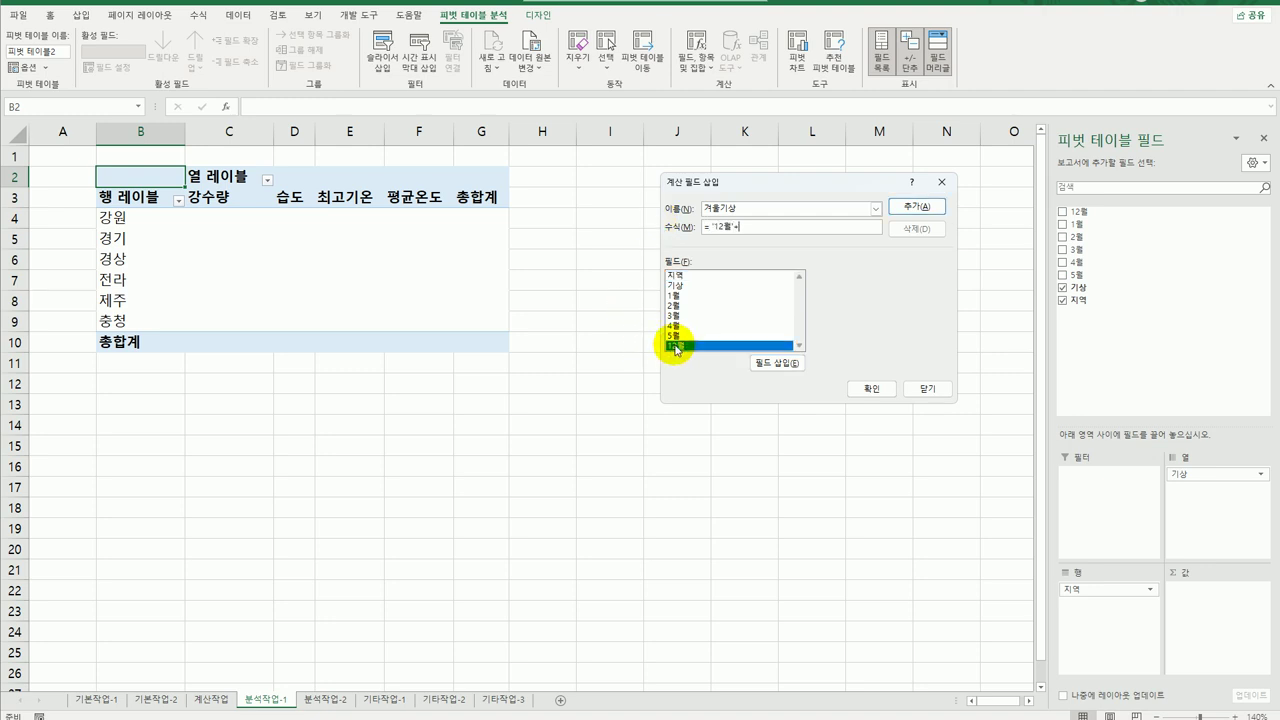
# Complete the formula ='12월'+'1월'+'2월' and add the field.
pyautogui.write('+')
pyautogui.doubleClick(690, 297)
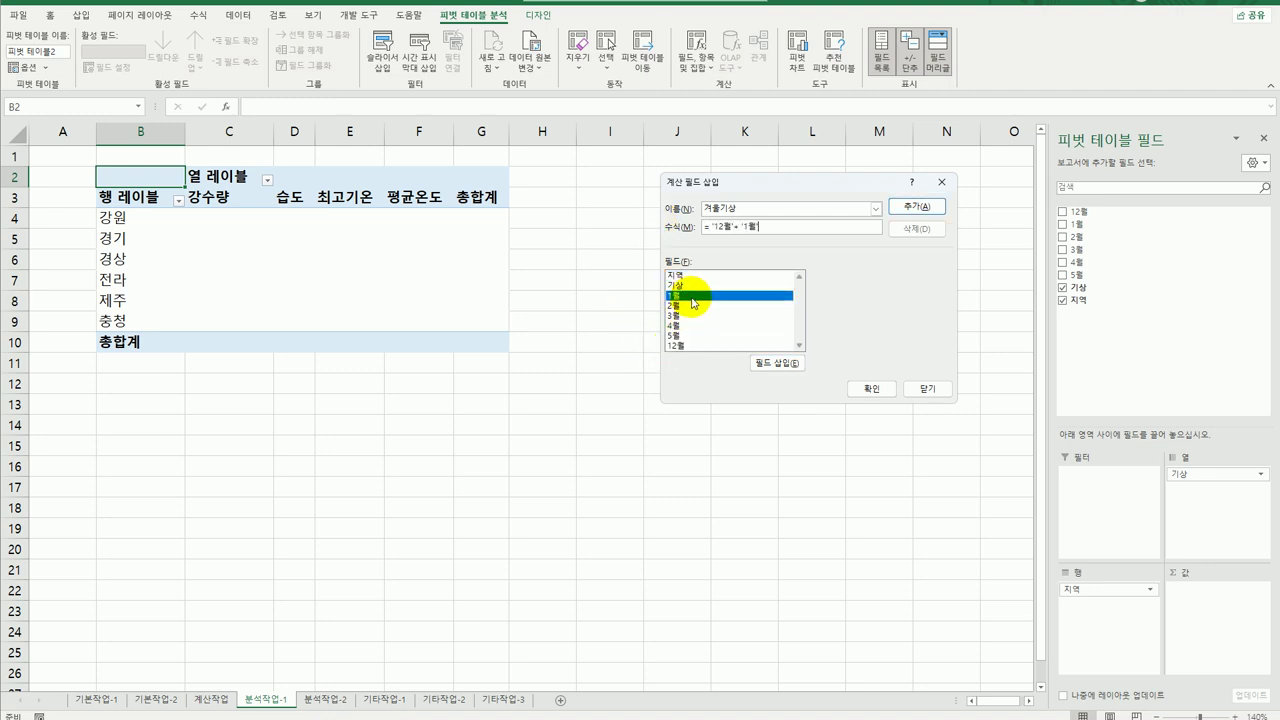
pyautogui.write('+')
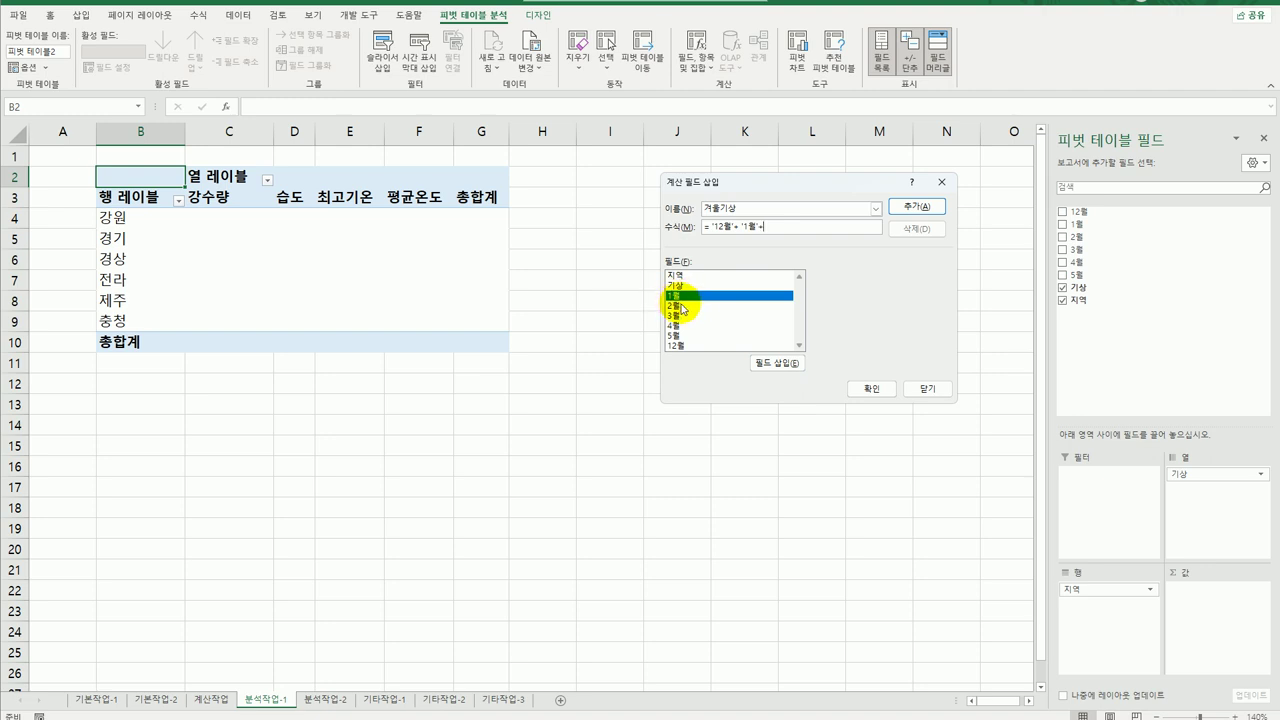
pyautogui.doubleClick(683, 306)
pyautogui.click(914, 208)
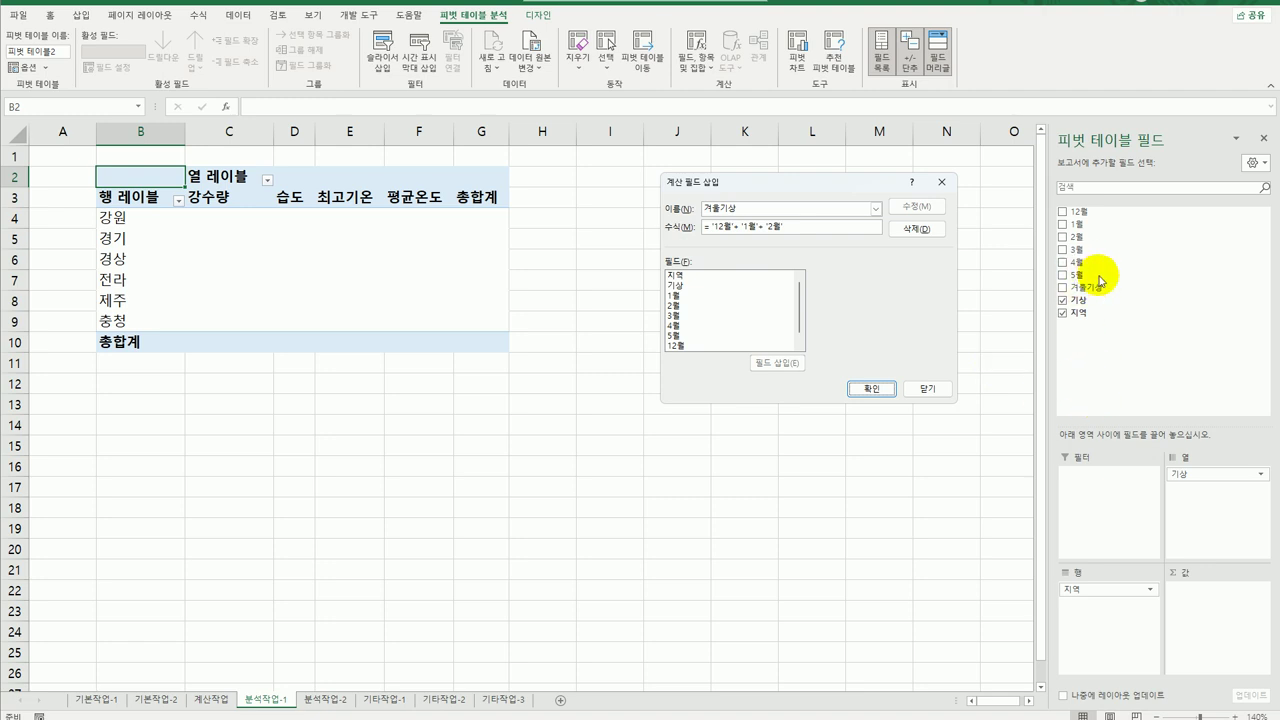
pyautogui.click(739, 209)
pyautogui.moveTo(739, 209); pyautogui.dragTo(667, 208)
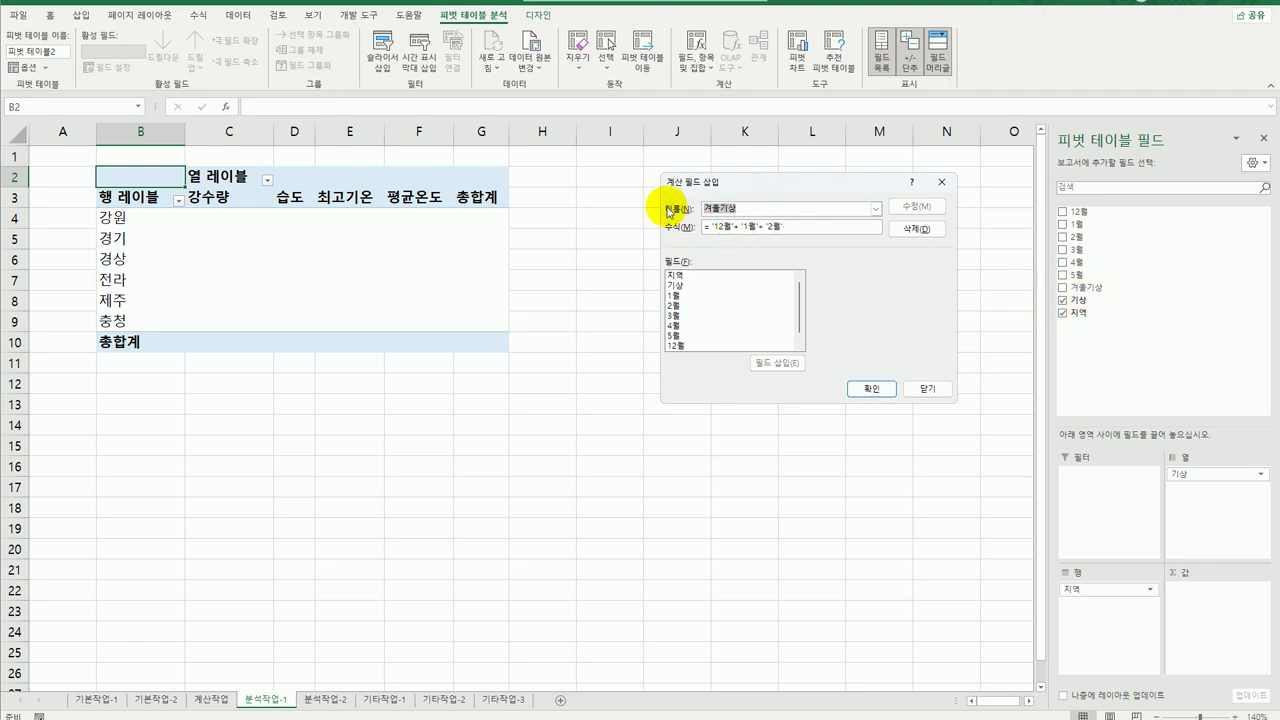
# Add a calculated field named 봄기상 with formula ='3월'+'4월'+'5월' to the pivot table.
pyautogui.write('ㄱ')
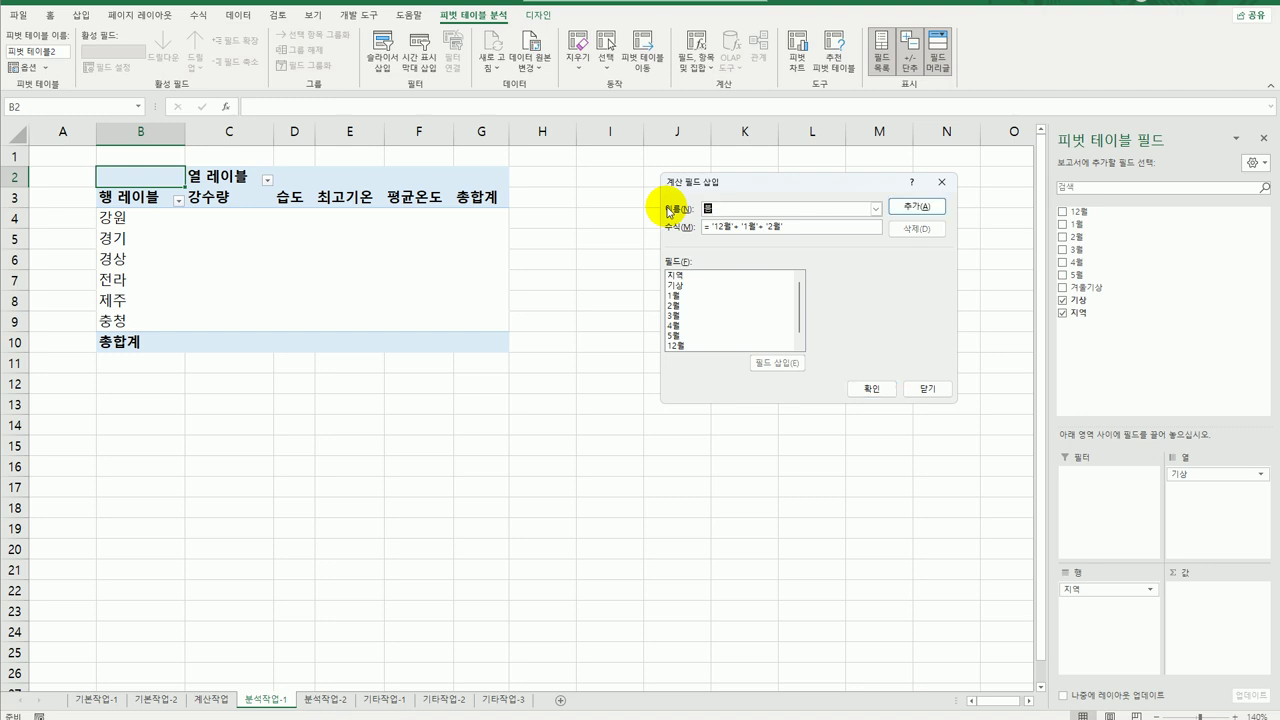
pyautogui.write('기상')
pyautogui.press('Tab')
pyautogui.write('=')
pyautogui.click(698, 317)
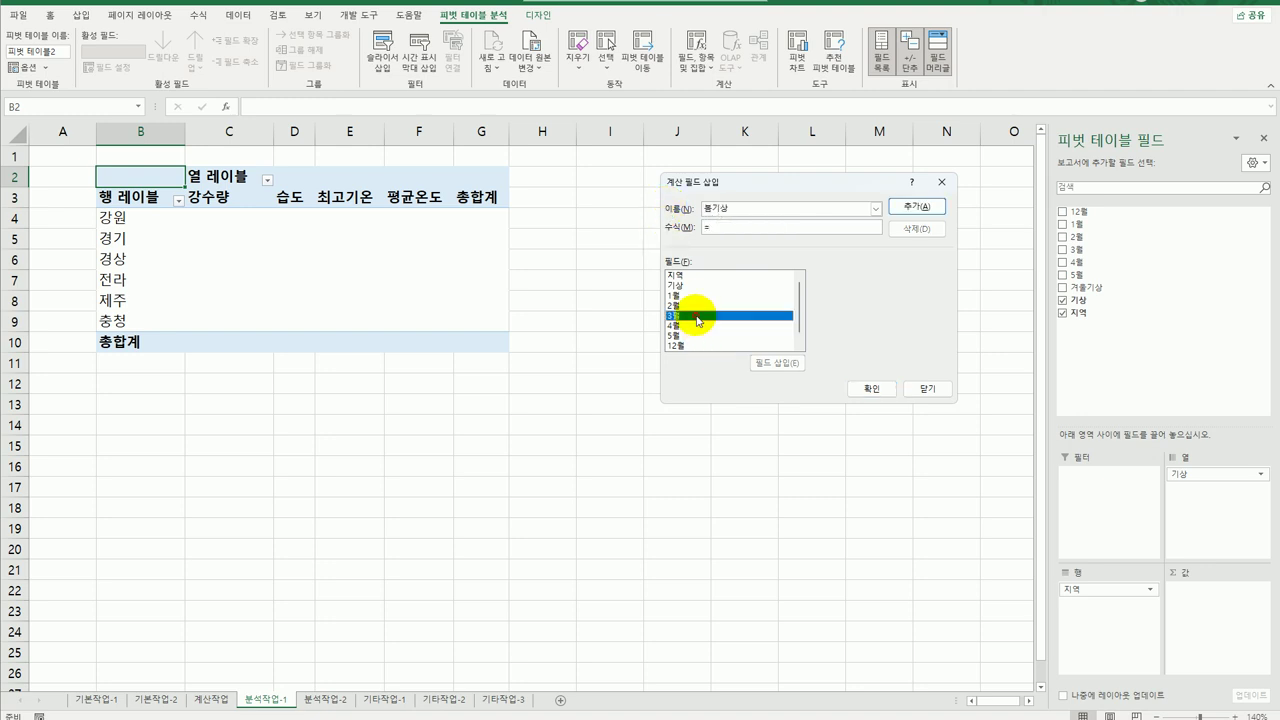
pyautogui.doubleClick(698, 317)
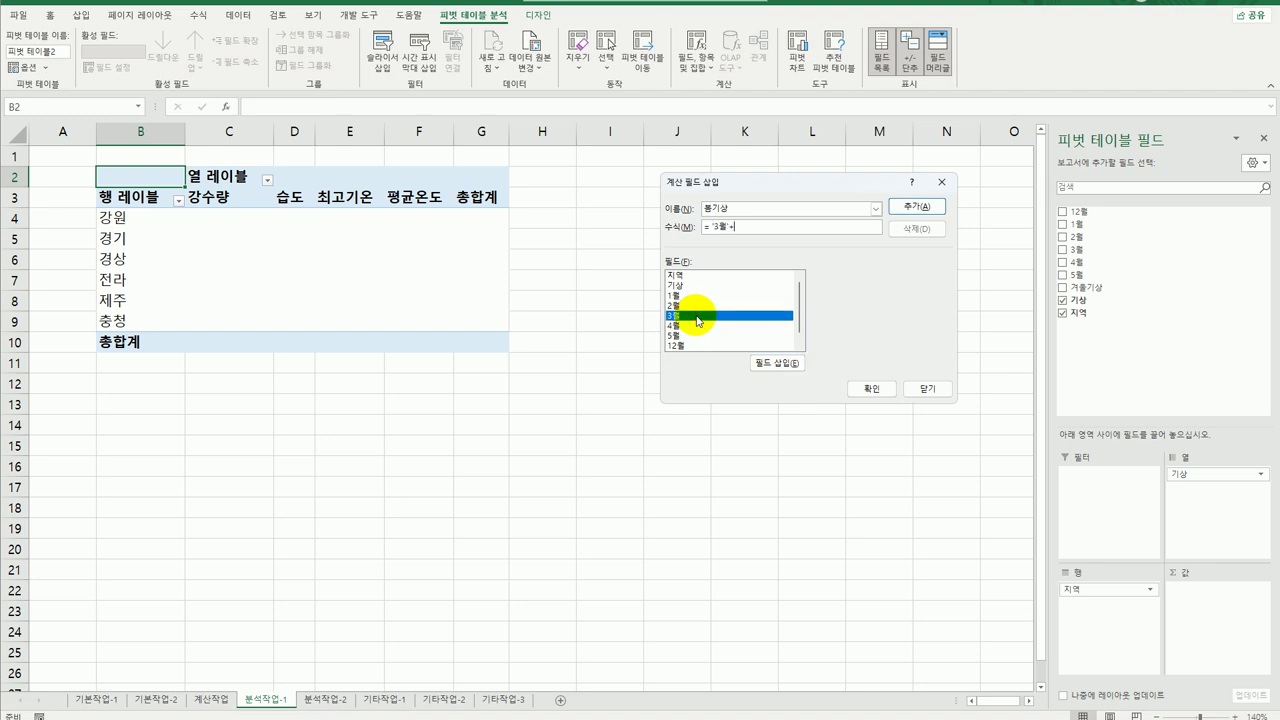
pyautogui.doubleClick(698, 327)
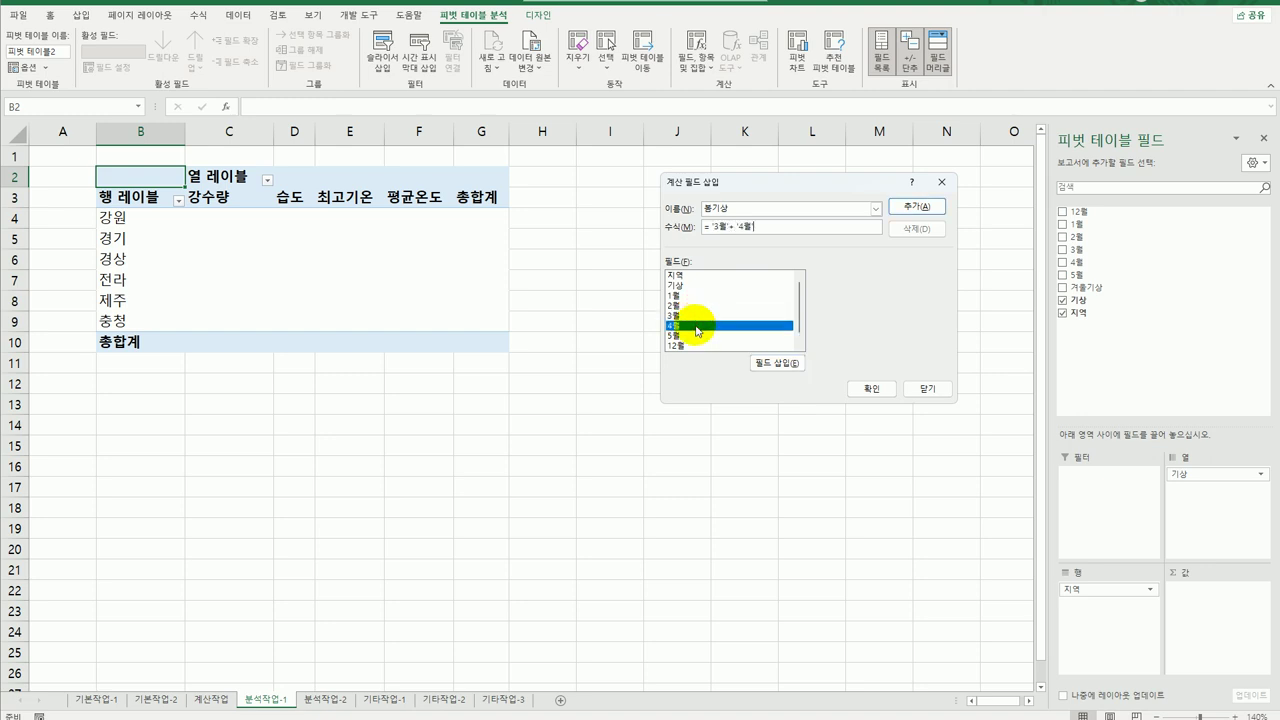
pyautogui.write('+')
pyautogui.doubleClick(698, 335)
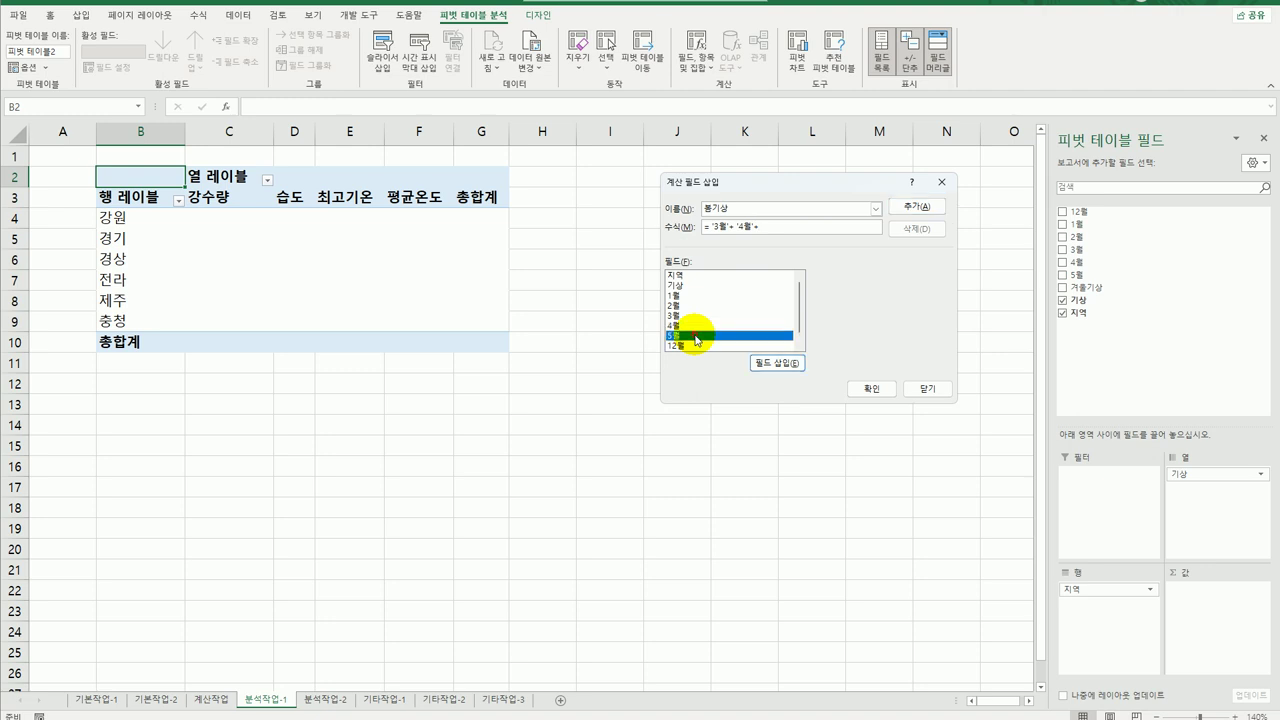
pyautogui.click(920, 208)
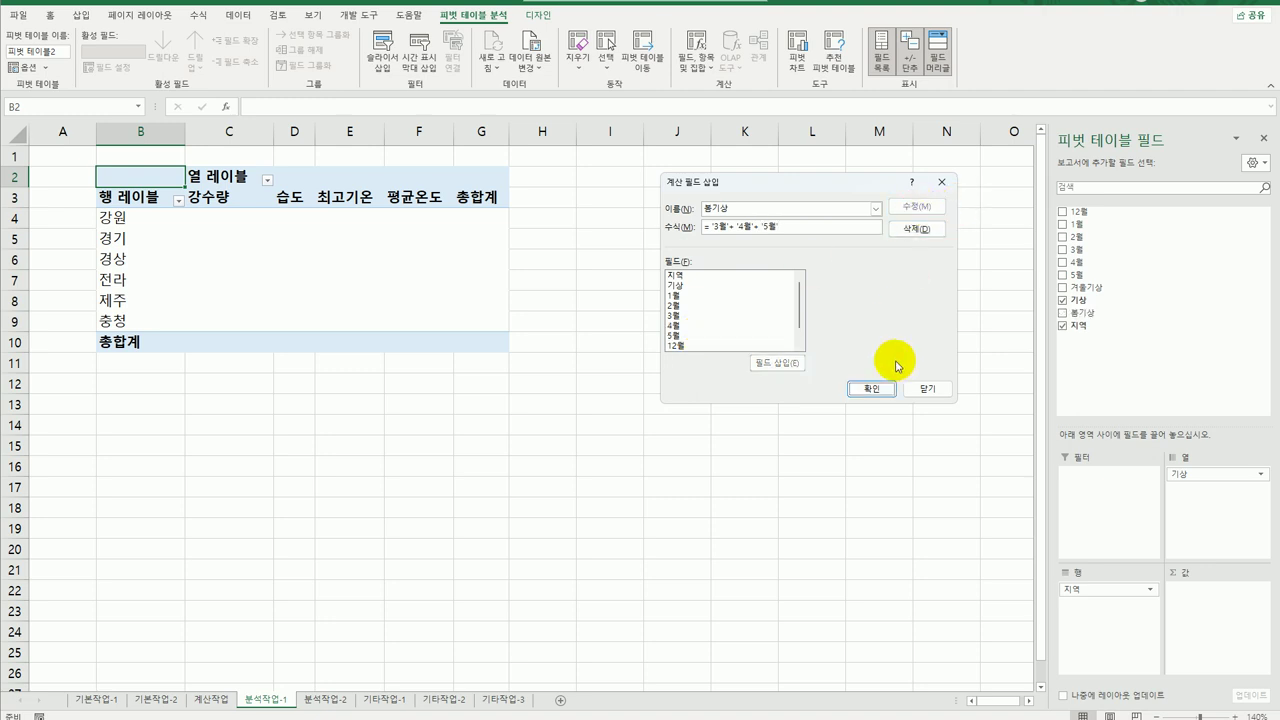
pyautogui.click(878, 390)
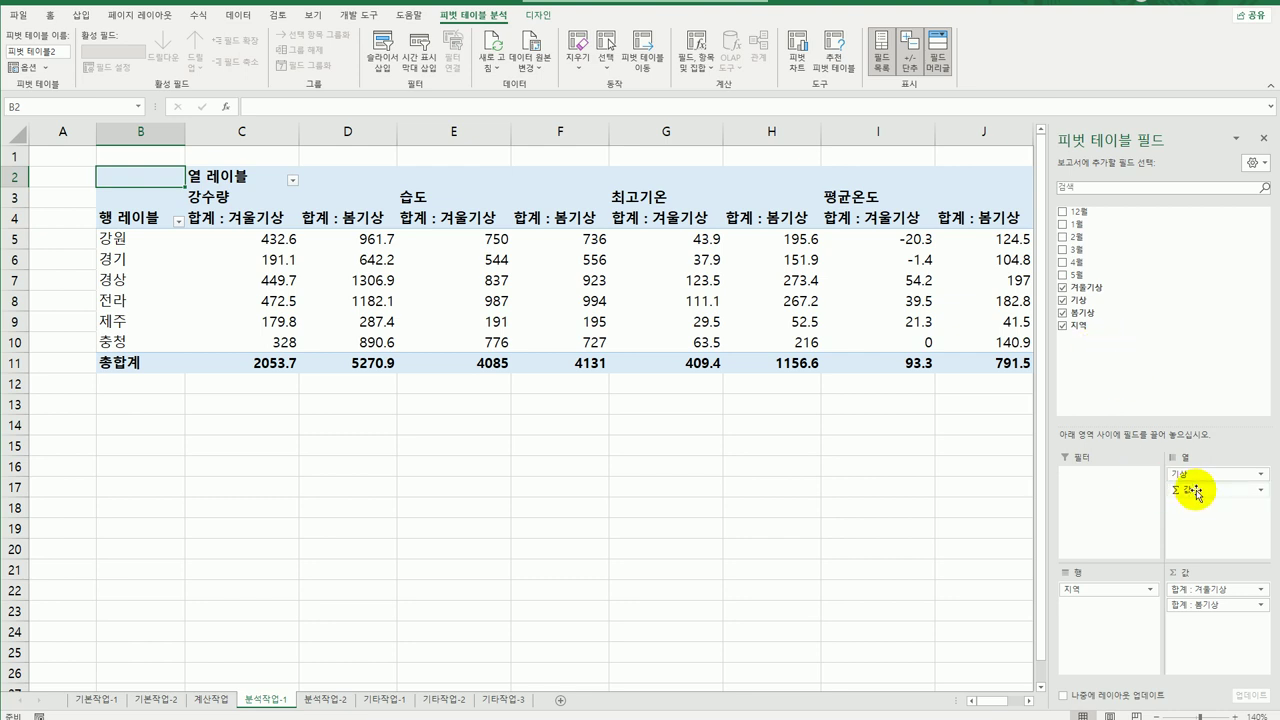
# Move the values into rows under 지역 and show grand totals for columns only.
pyautogui.moveTo(1196, 490); pyautogui.dragTo(1111, 645)
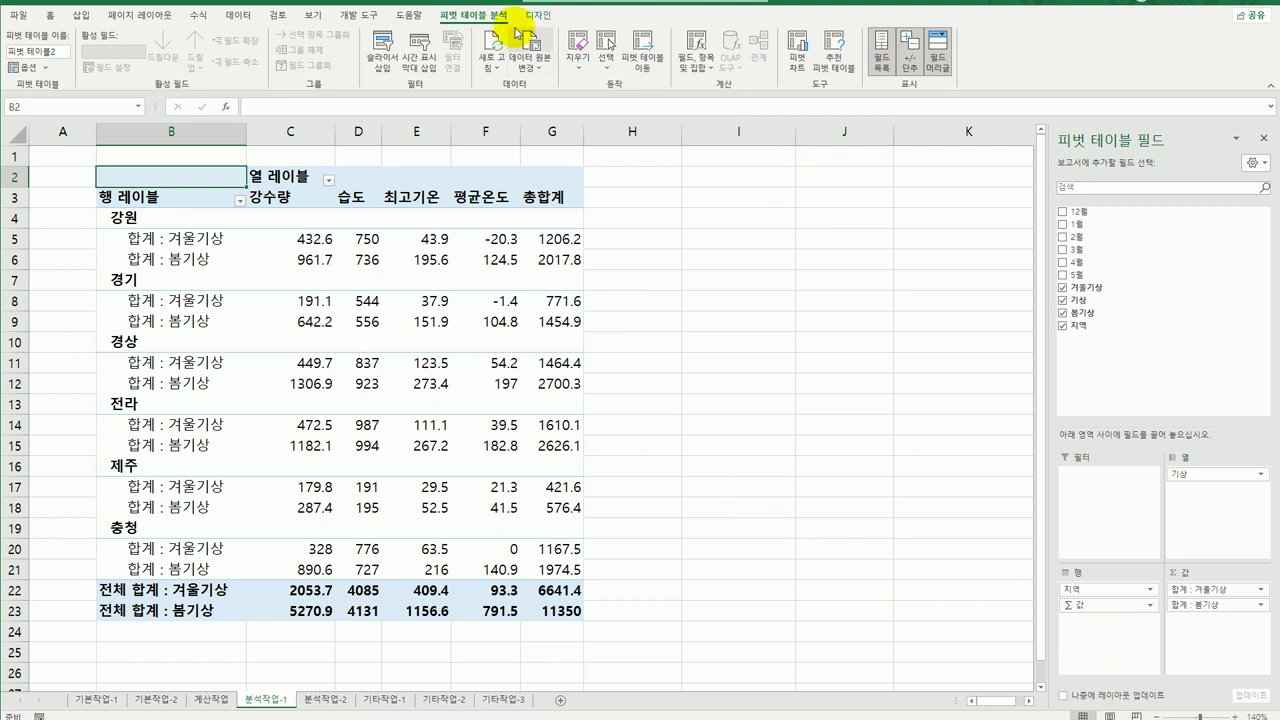
pyautogui.click(543, 15)
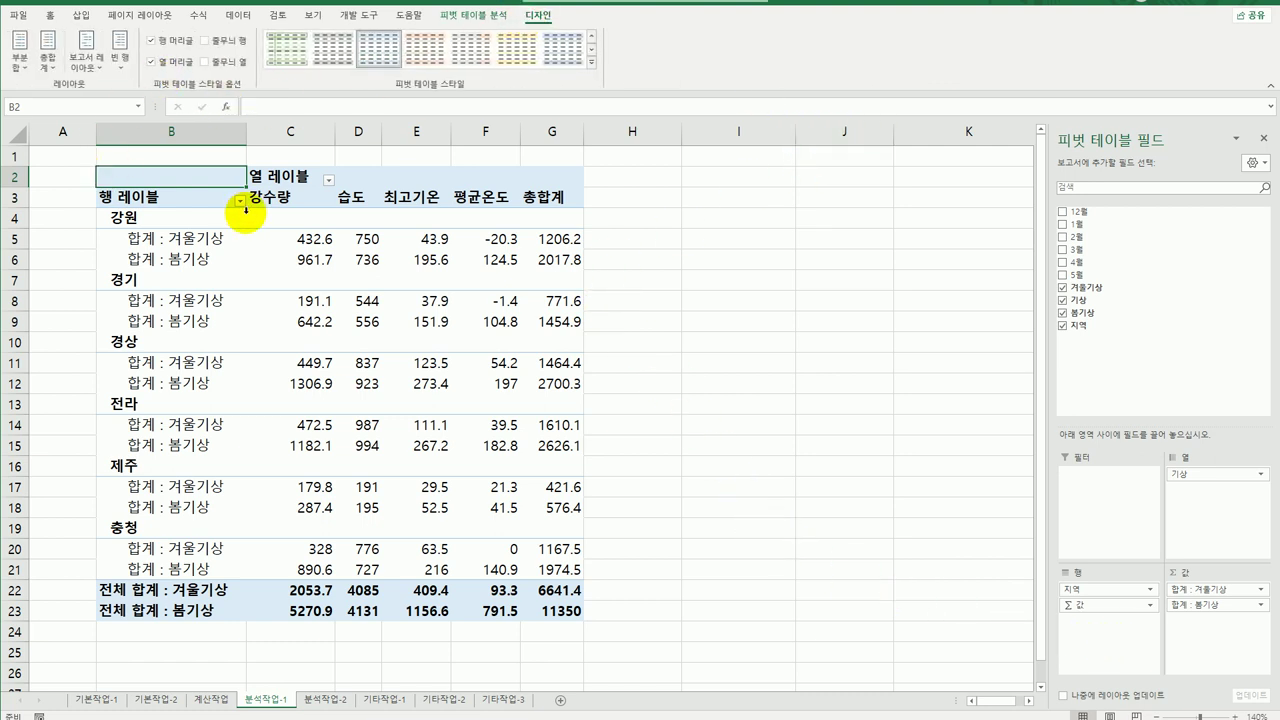
pyautogui.click(47, 50)
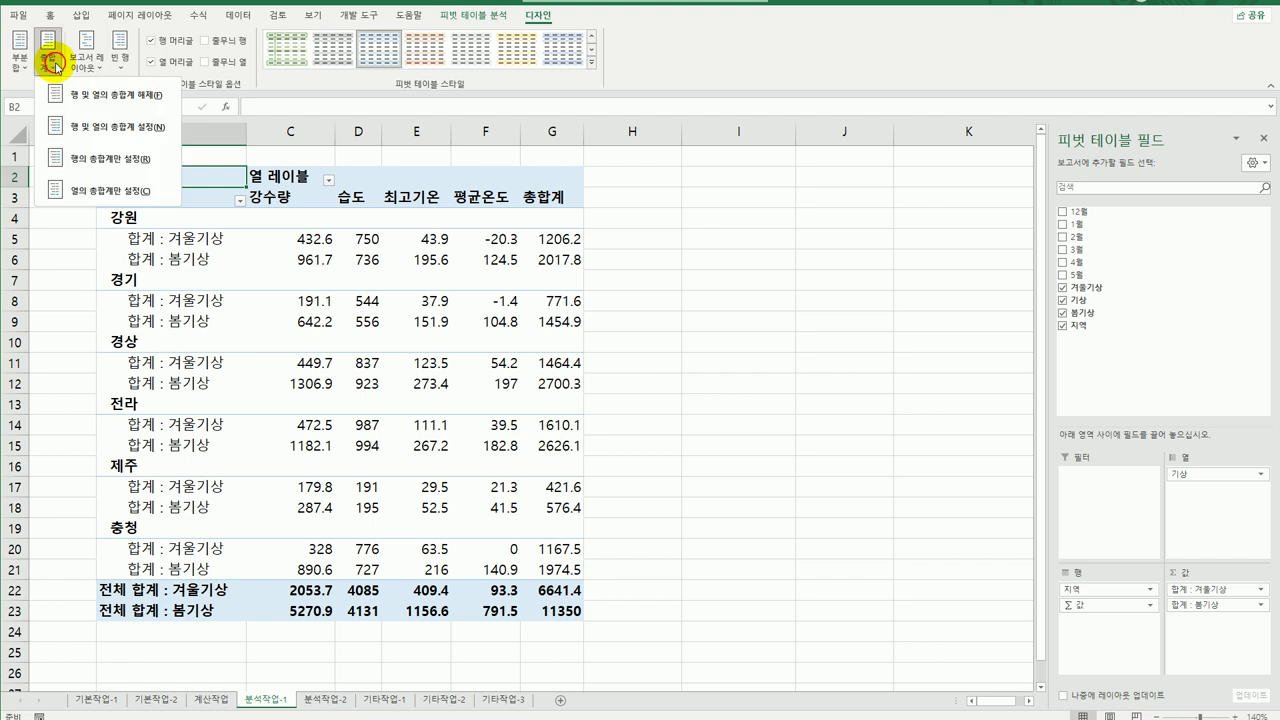
pyautogui.click(96, 191)
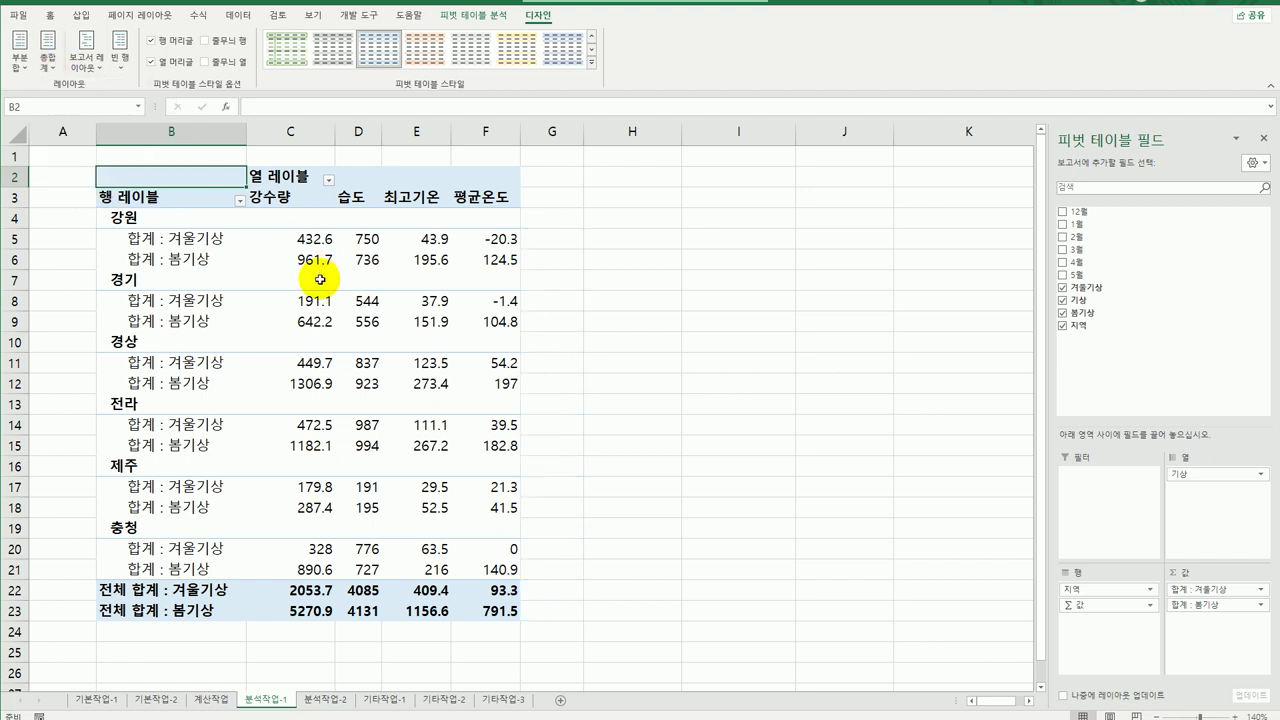
# Change the pivot table report layout to tabular form.
pyautogui.click(84, 52)
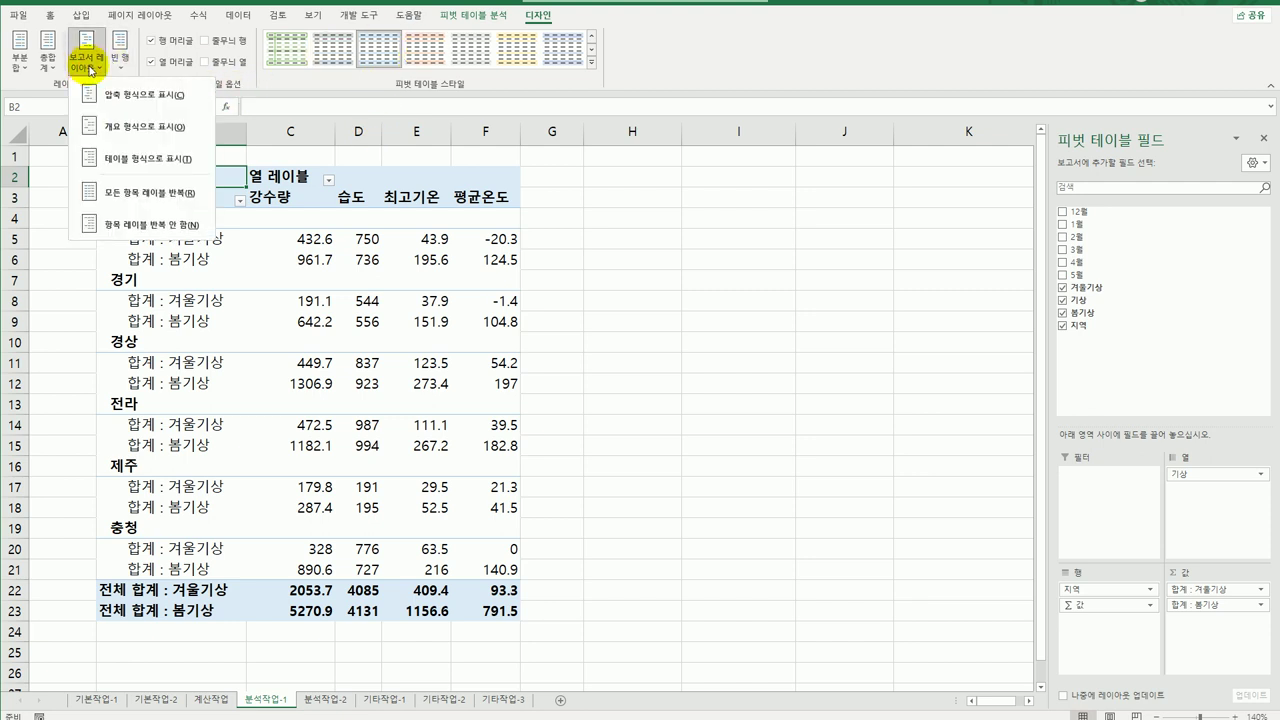
pyautogui.click(110, 160)
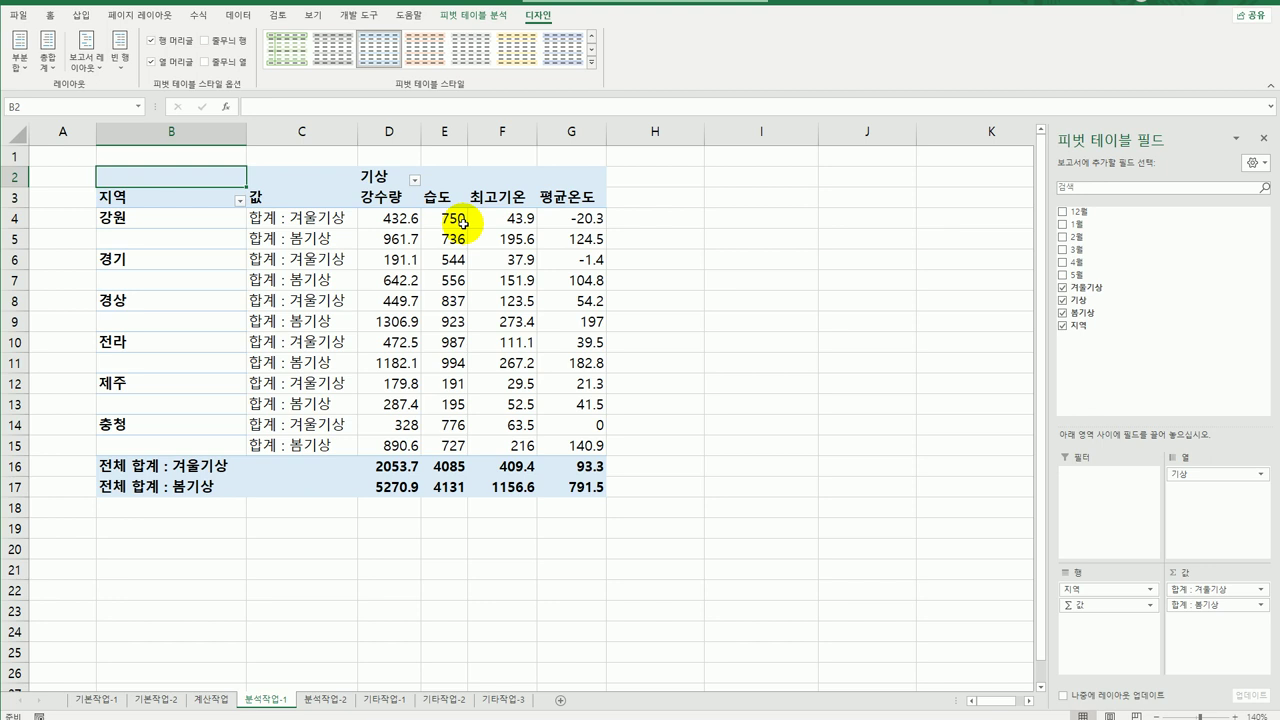
pyautogui.moveTo(463, 222)
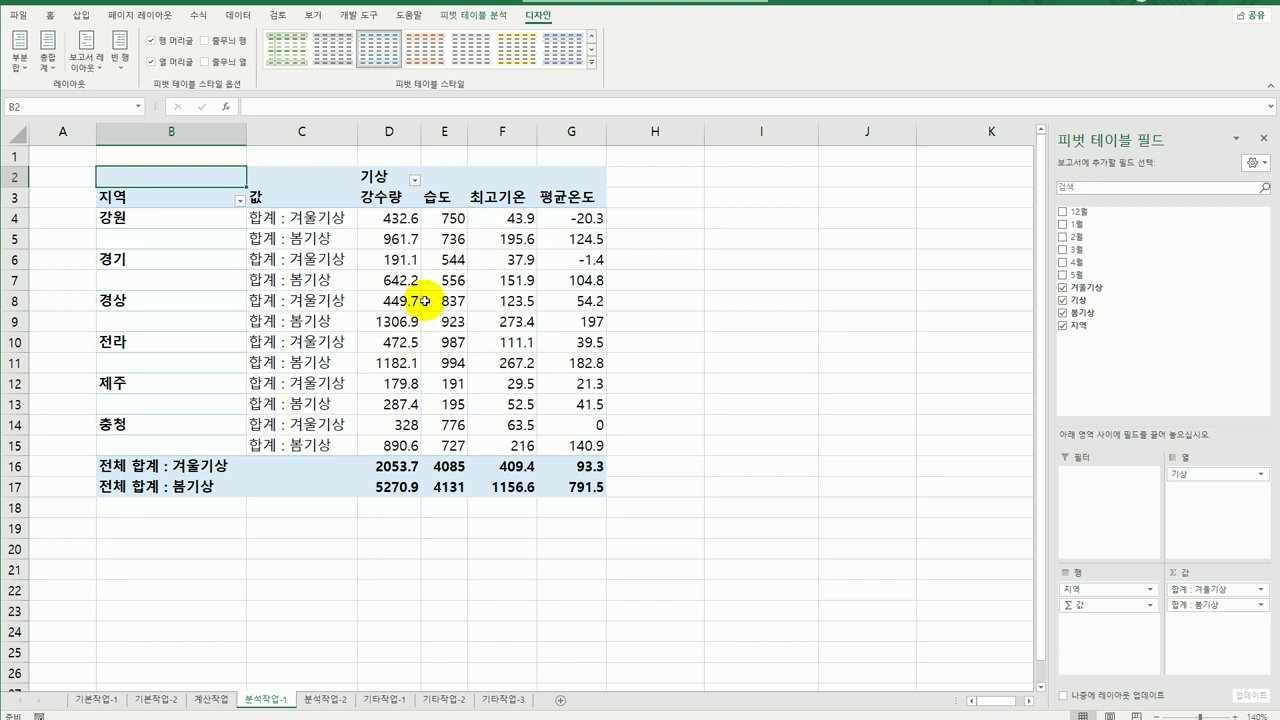
pyautogui.moveTo(409, 287)
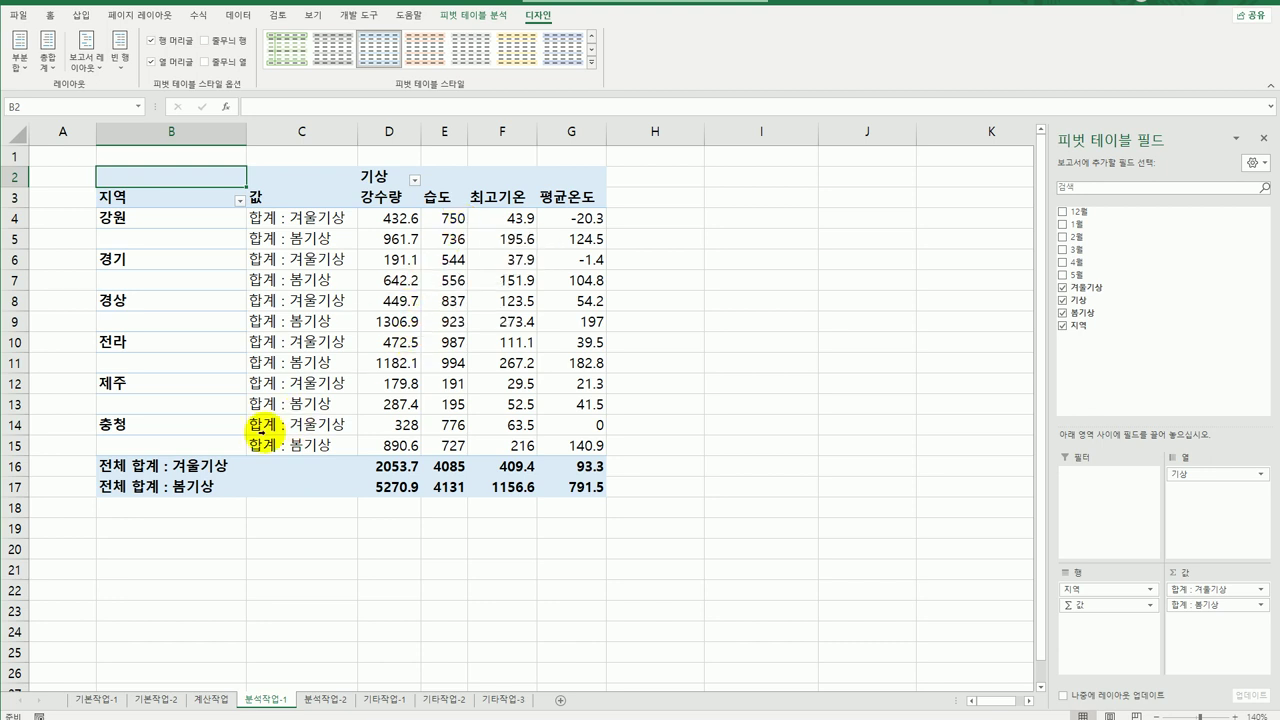
pyautogui.click(591, 64)
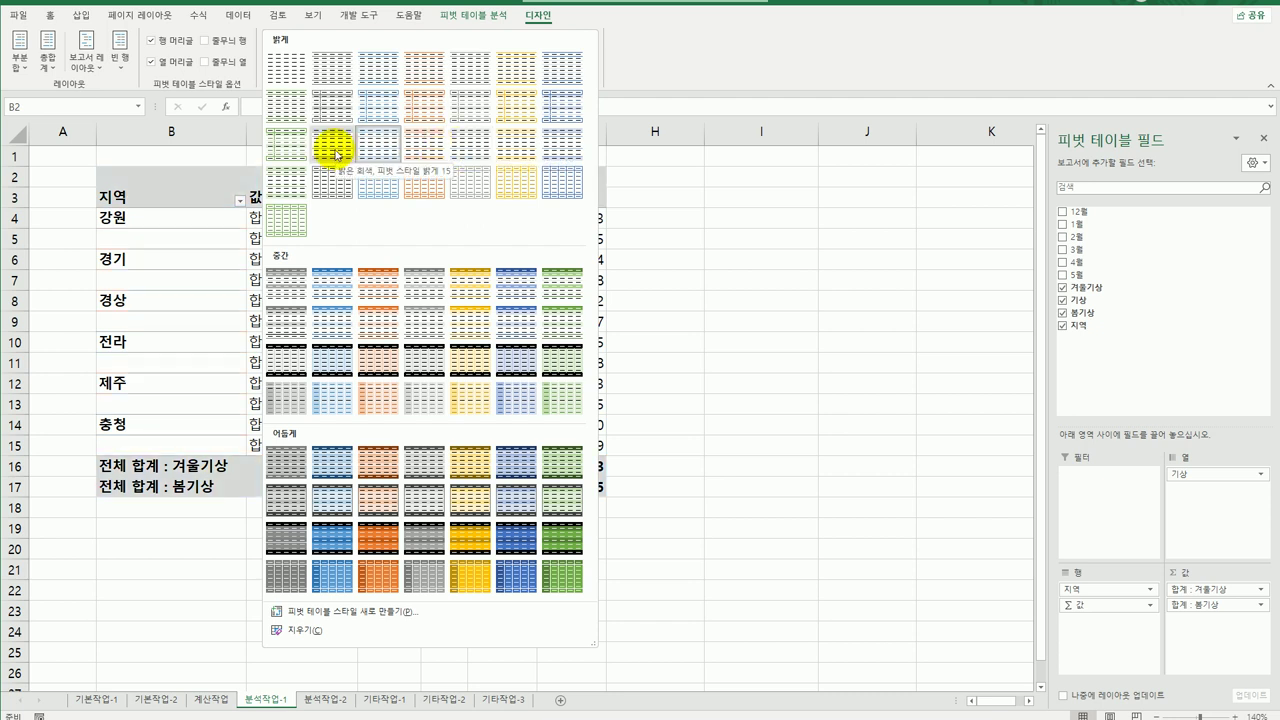
# Apply 피벗 스타일 밝게 15 with banded columns, then deselect the pivot table.
pyautogui.click(336, 153)
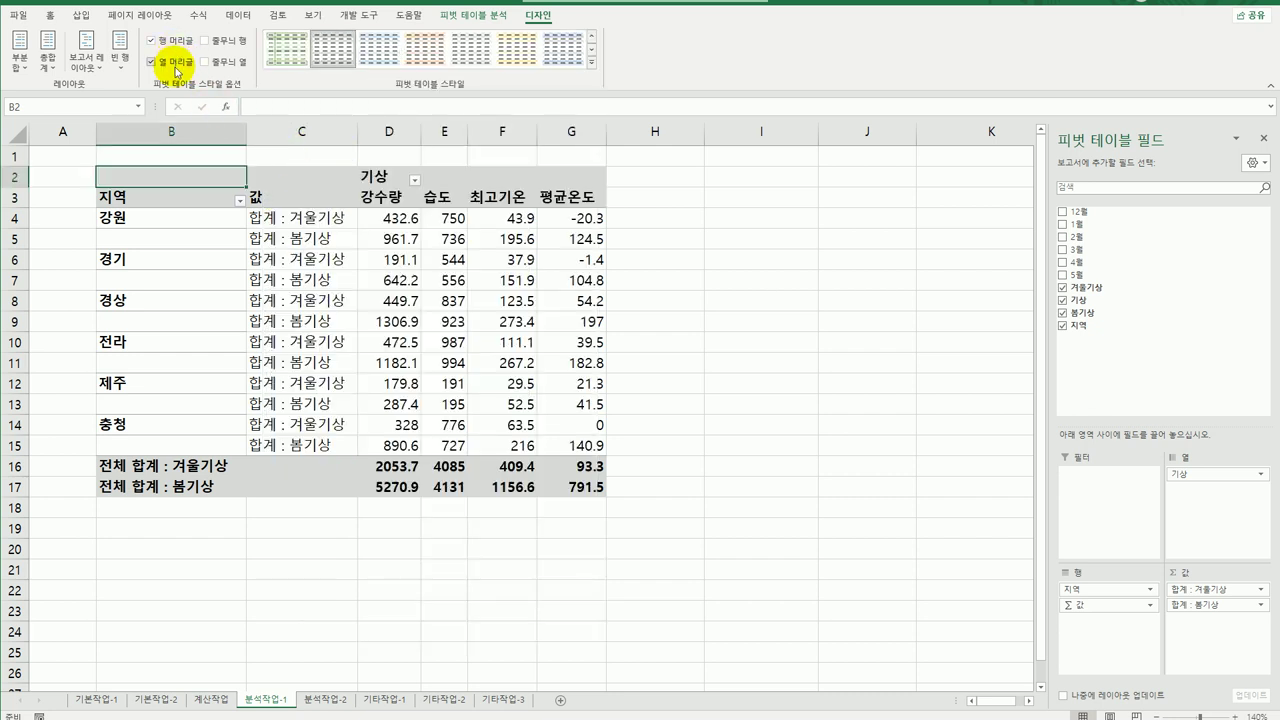
pyautogui.click(221, 64)
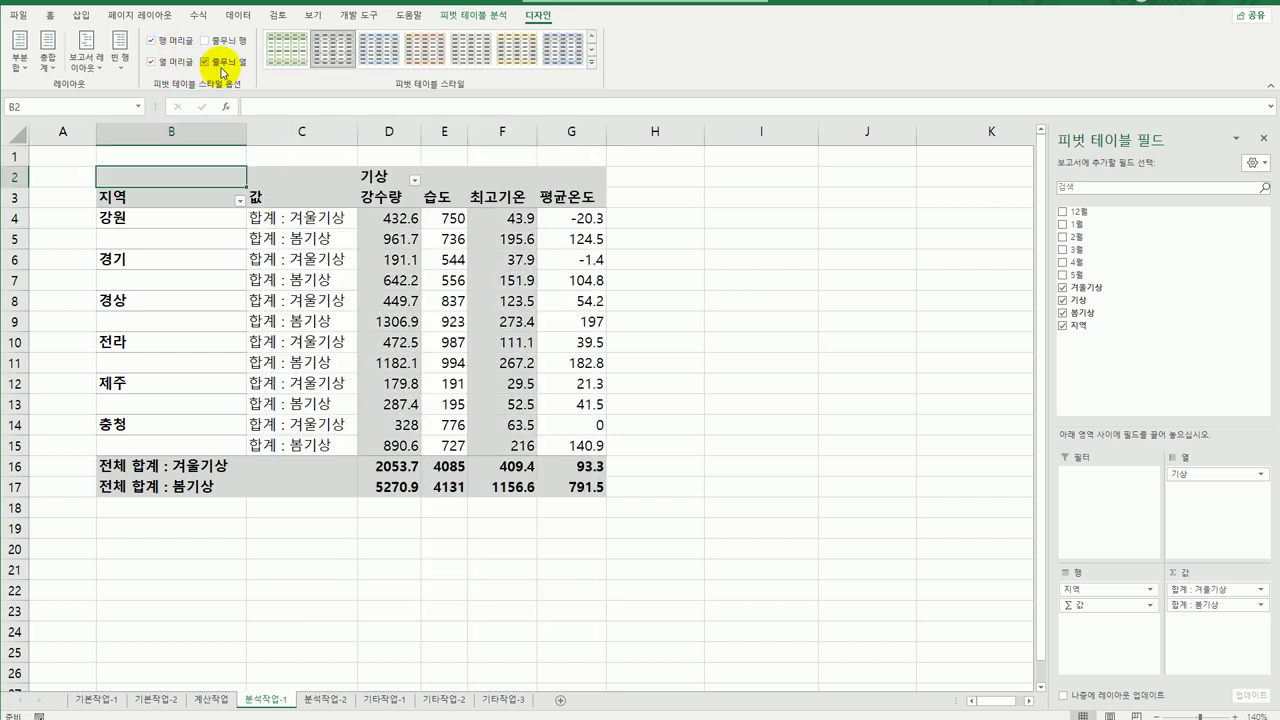
pyautogui.click(666, 427)
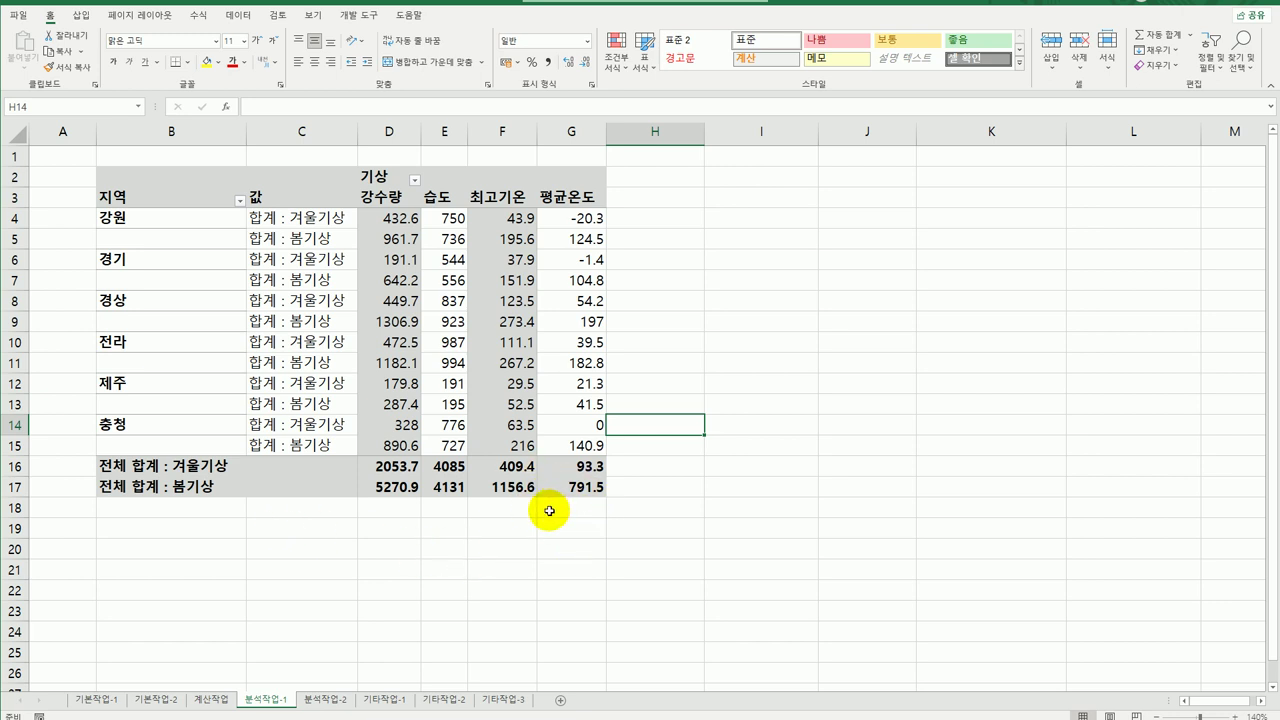
# Switch to the 분석작업-2 sheet and select the date cells D3:E35.
pyautogui.click(326, 707)
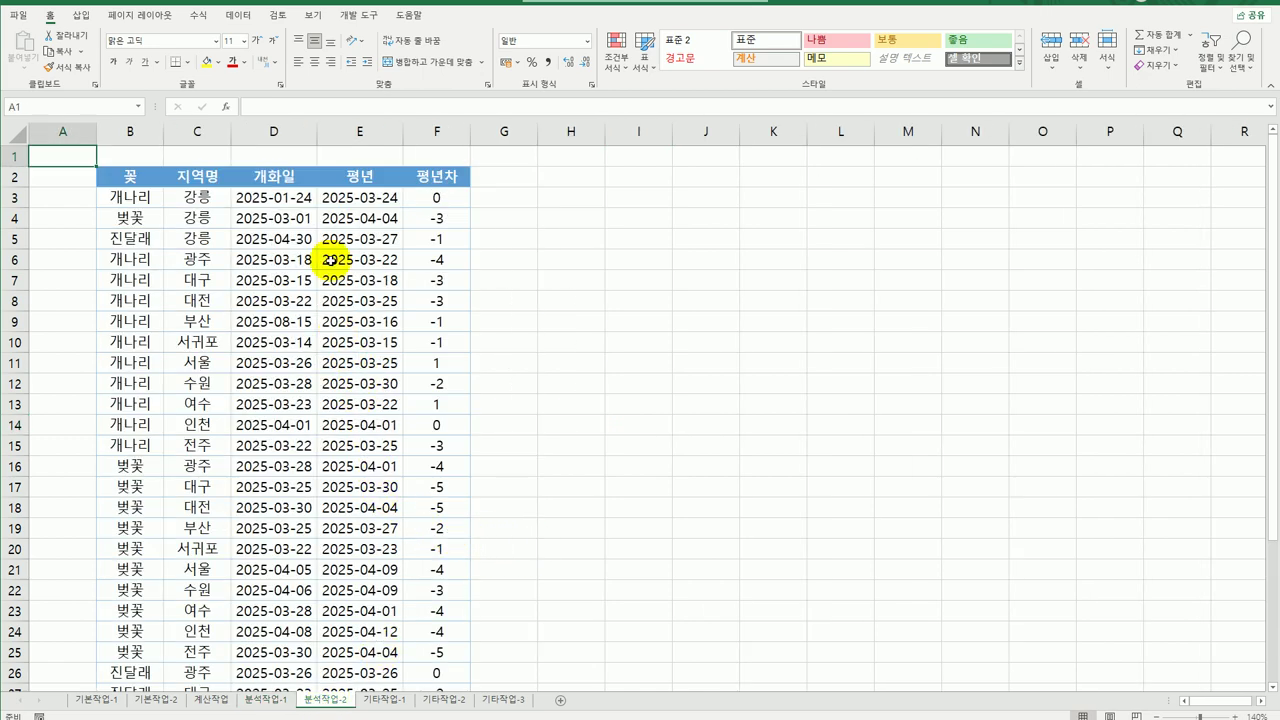
pyautogui.click(282, 199)
pyautogui.moveTo(282, 199); pyautogui.dragTo(404, 662)
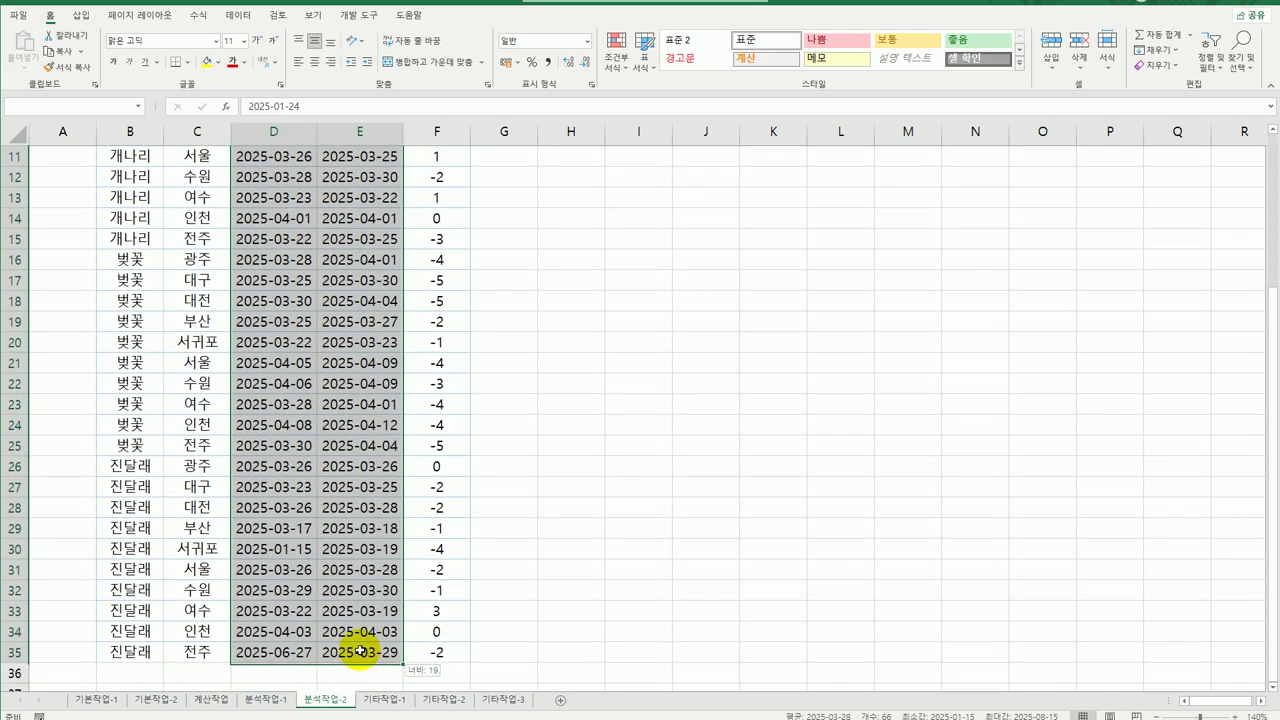
pyautogui.scroll(4, 350, 660)
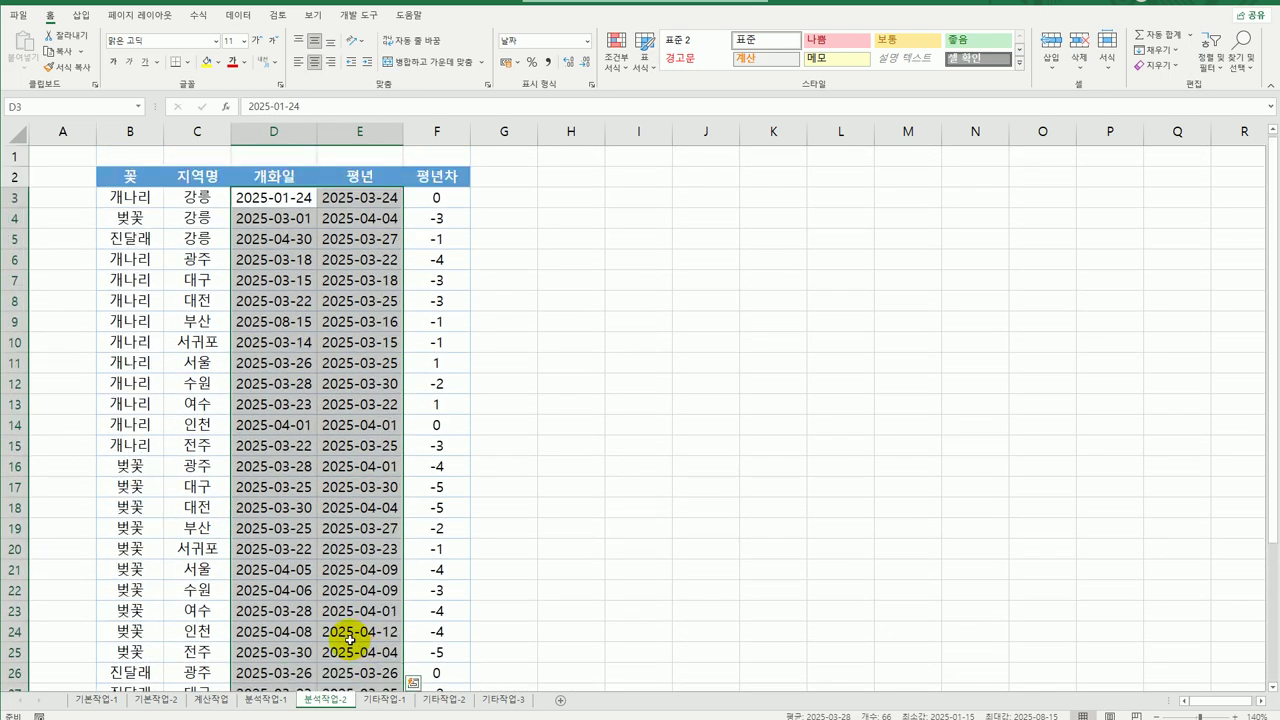
# Restrict the selected cells to dates between 2025-03-01 and 2025-04-30 via data validation.
pyautogui.click(238, 15)
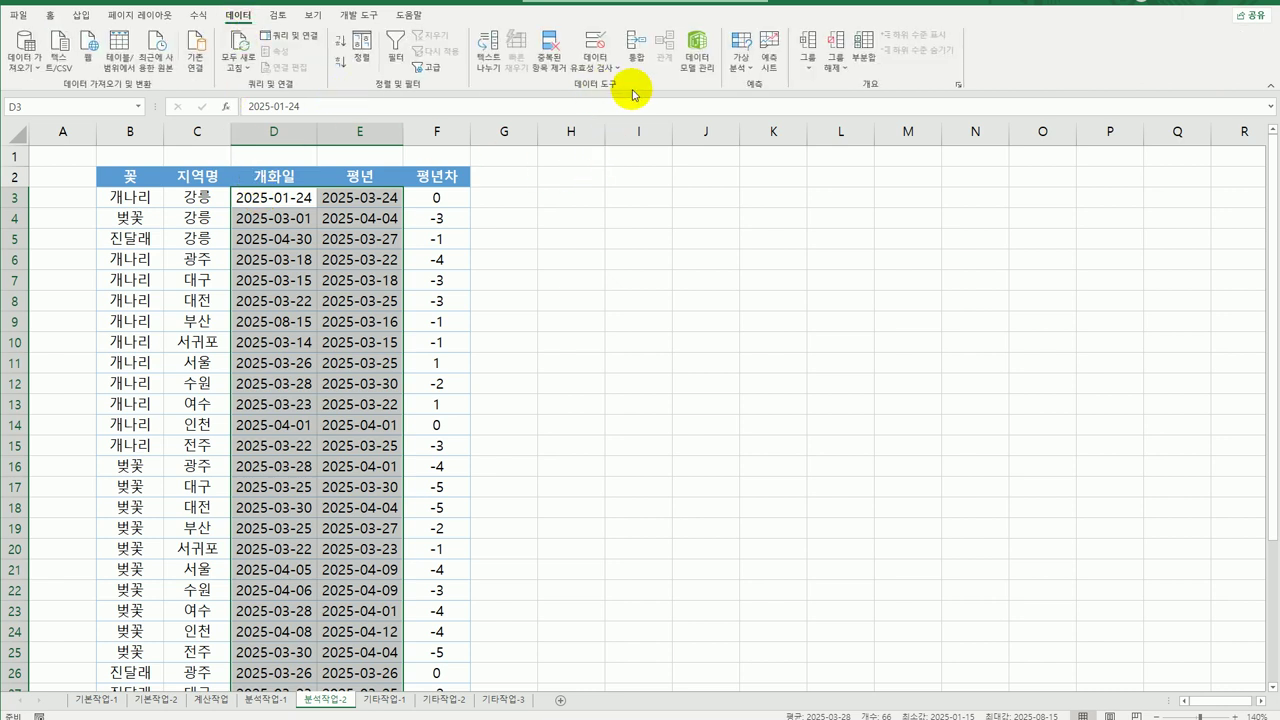
pyautogui.click(593, 40)
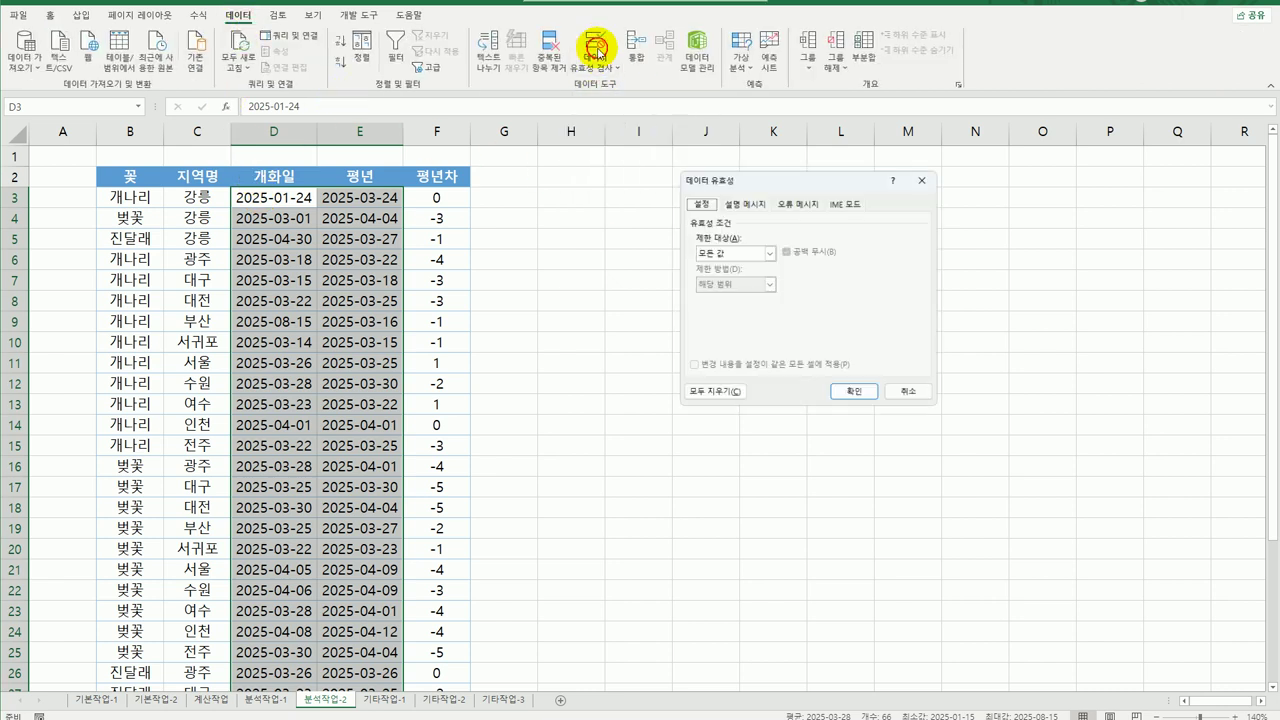
pyautogui.click(734, 252)
pyautogui.click(736, 306)
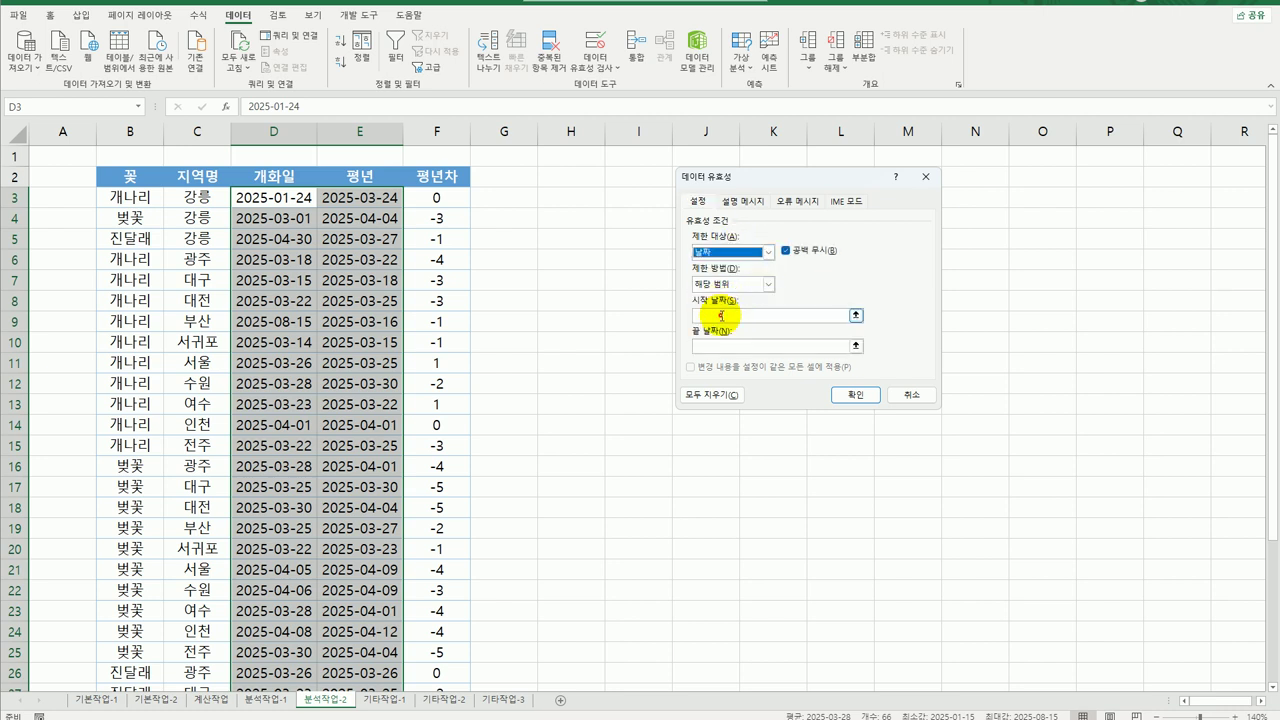
pyautogui.click(721, 316)
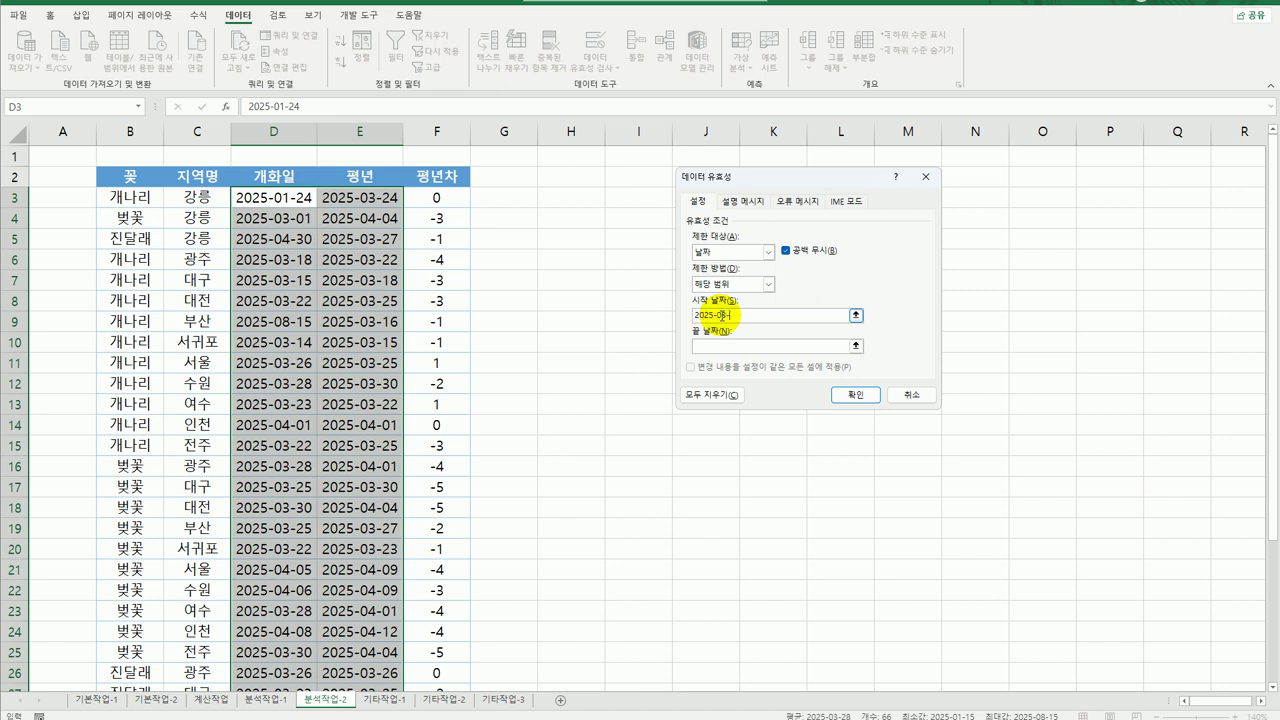
pyautogui.write('2025-03-01')
pyautogui.click(710, 346)
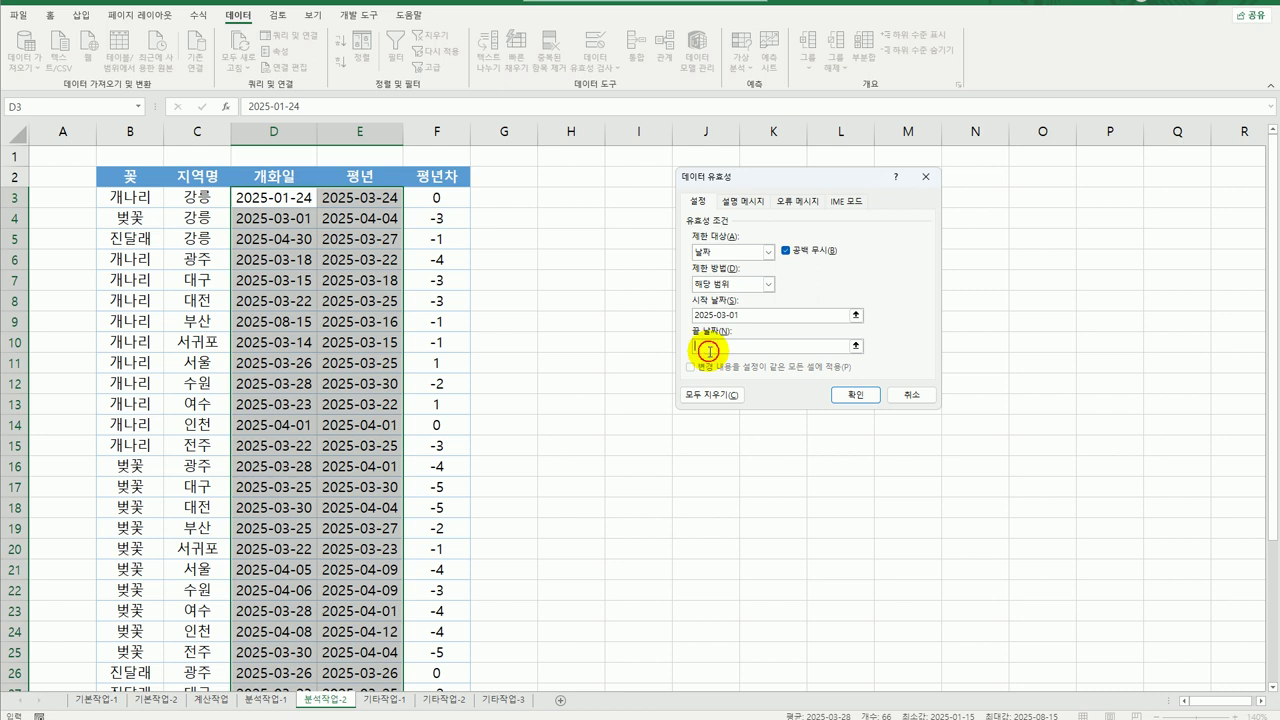
pyautogui.write('2025-04-30')
pyautogui.press('Tab')
pyautogui.click(741, 201)
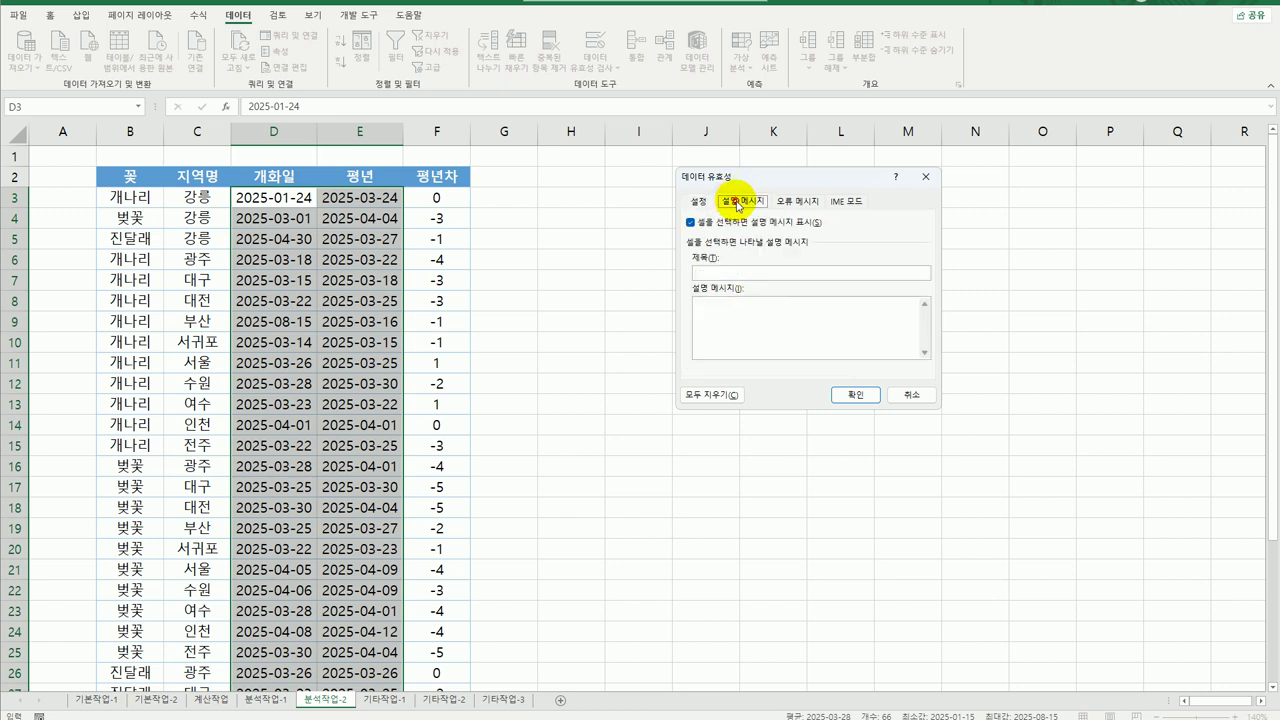
# Set the validation input message title 입력날짜범위 with the text 3월~4월.
pyautogui.click(733, 270)
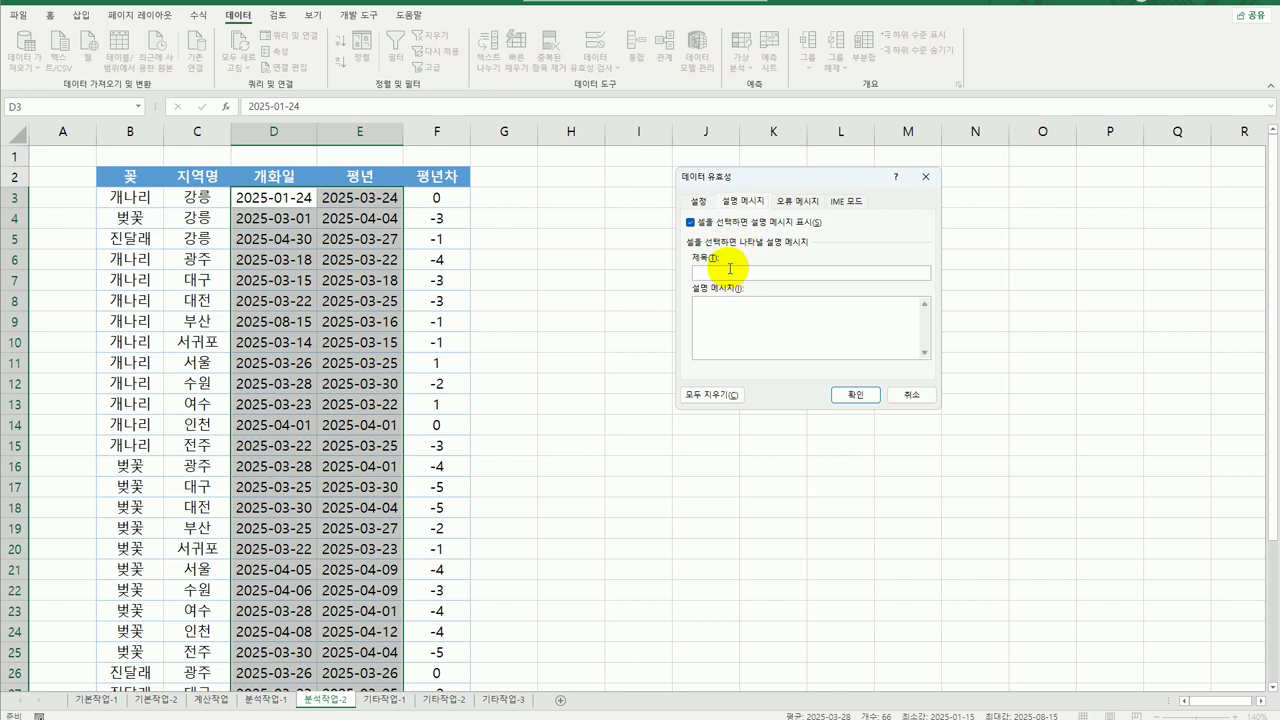
pyautogui.write('입력')
pyautogui.write('ㅇ')
pyautogui.write('짜범위')
pyautogui.press('Tab')
pyautogui.write('3월~')
pyautogui.write('4ㅇ')
pyautogui.click(795, 204)
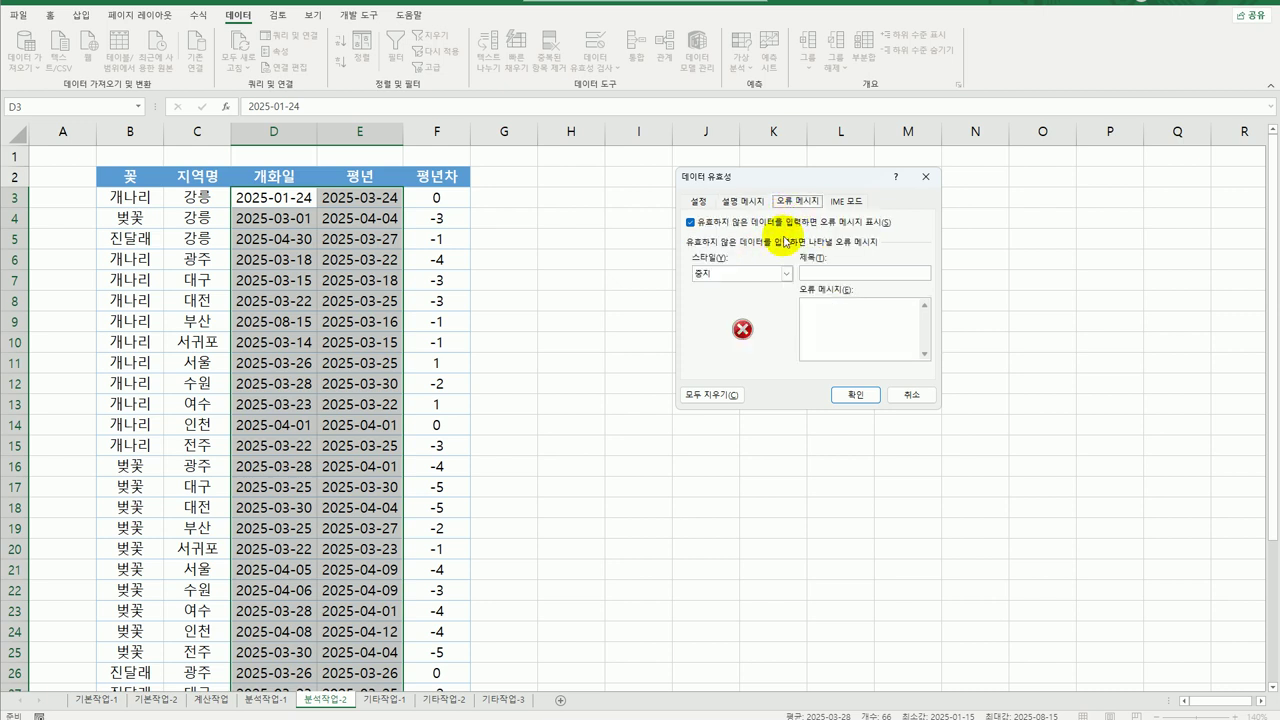
# Add an 정보-style error alert titled 날짜확인 reading '입력 날짜가 정확한지 확인 바랍니다.' and apply.
pyautogui.click(786, 273)
pyautogui.click(768, 307)
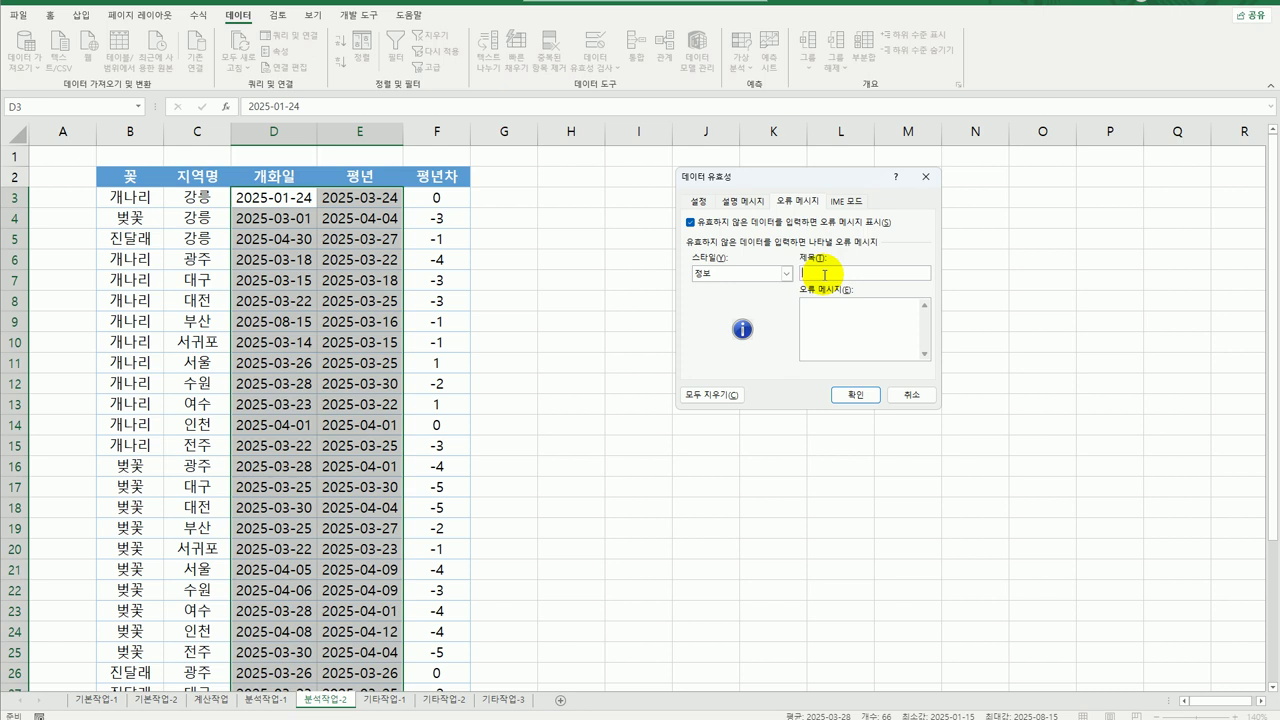
pyautogui.write('날짜확인')
pyautogui.press('Tab')
pyautogui.write('입력 날짜가 정확한지 확인 바랍니다.')
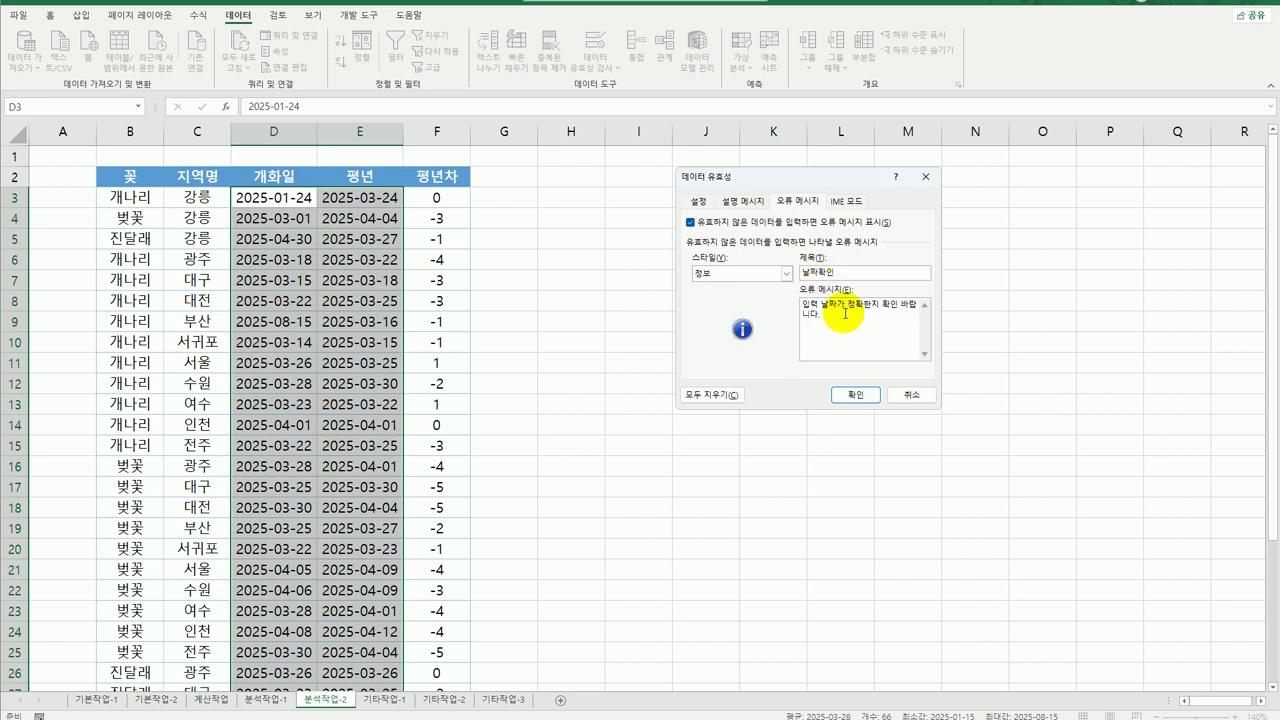
pyautogui.click(856, 396)
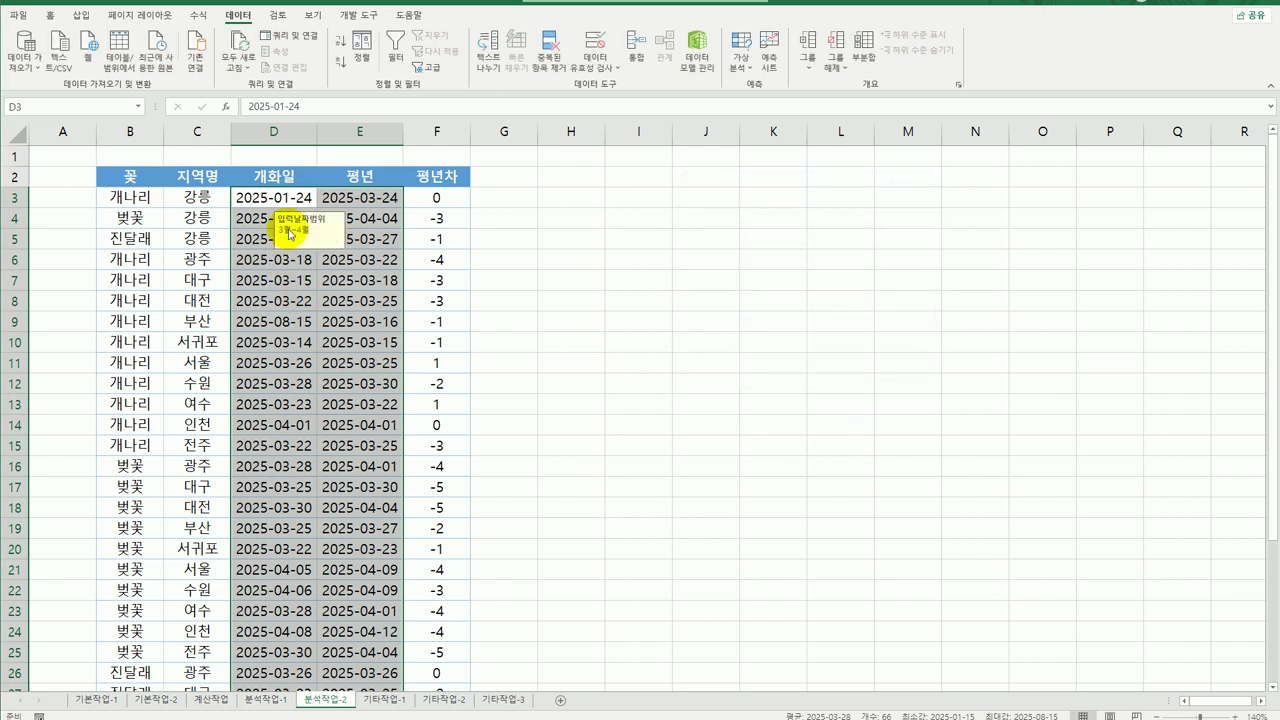
# Turn on filtering from the 개화일 header and show its date filter choices.
pyautogui.click(284, 197)
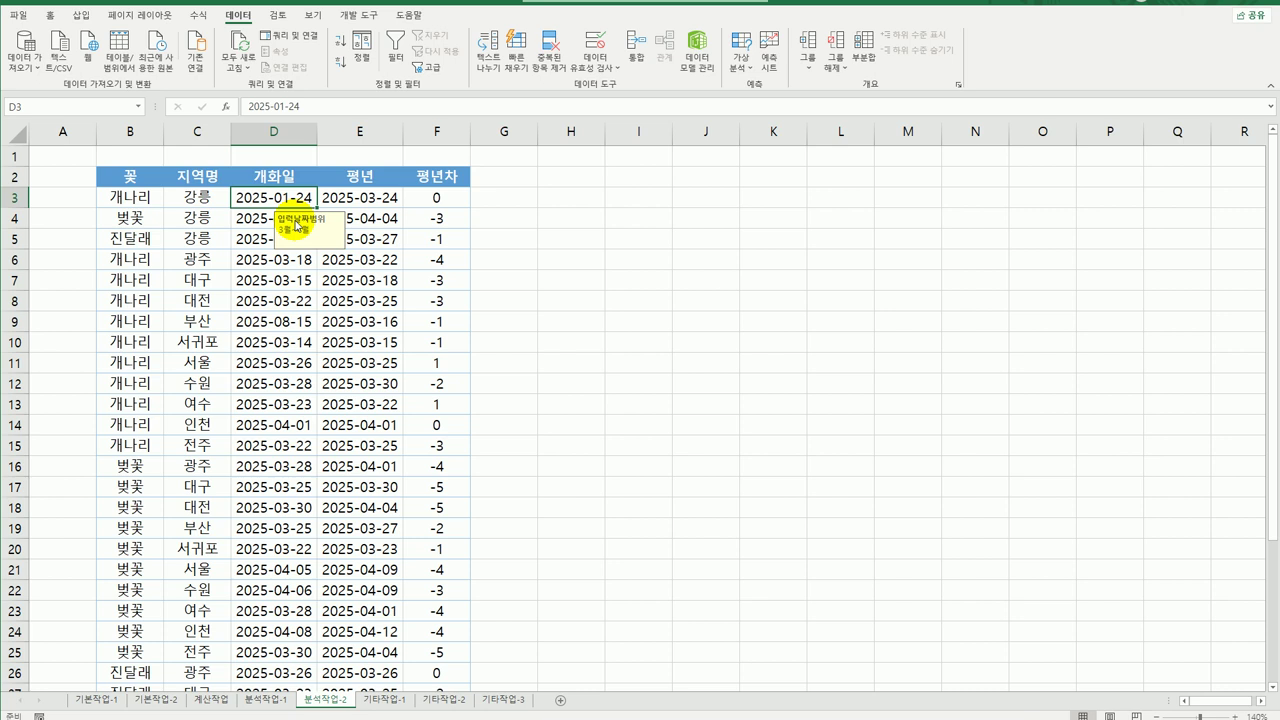
pyautogui.click(275, 180)
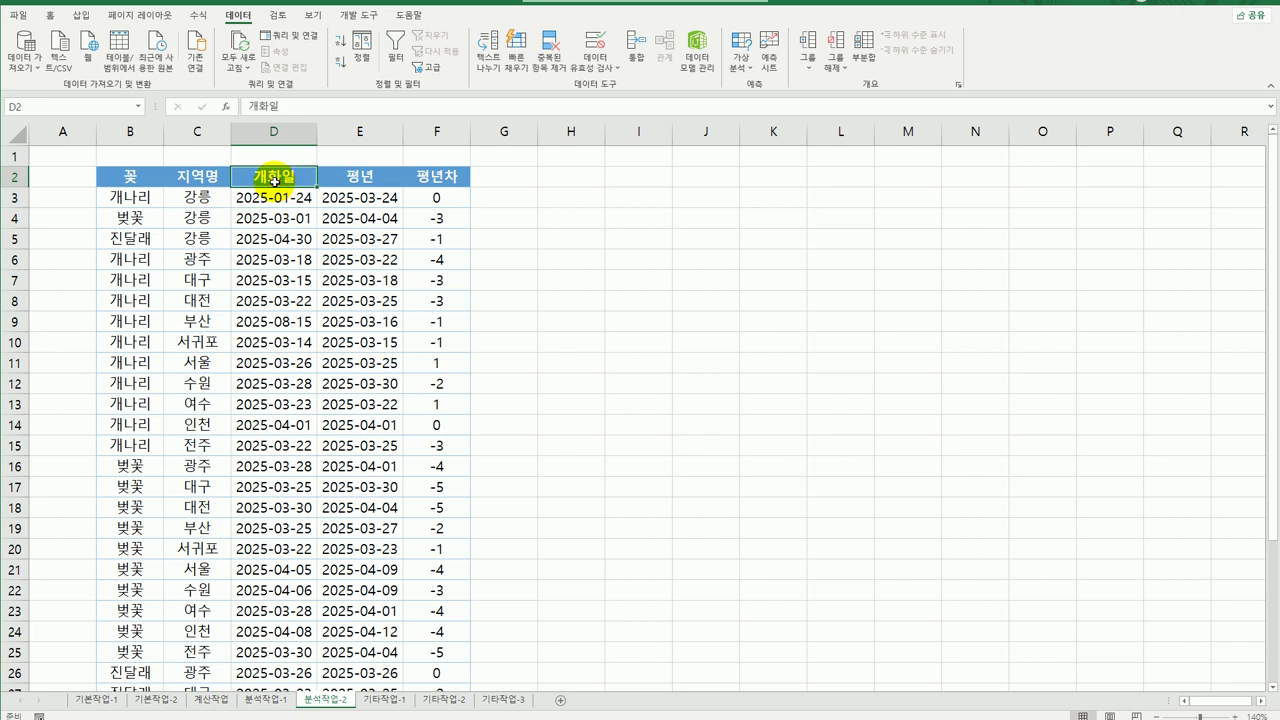
pyautogui.click(395, 48)
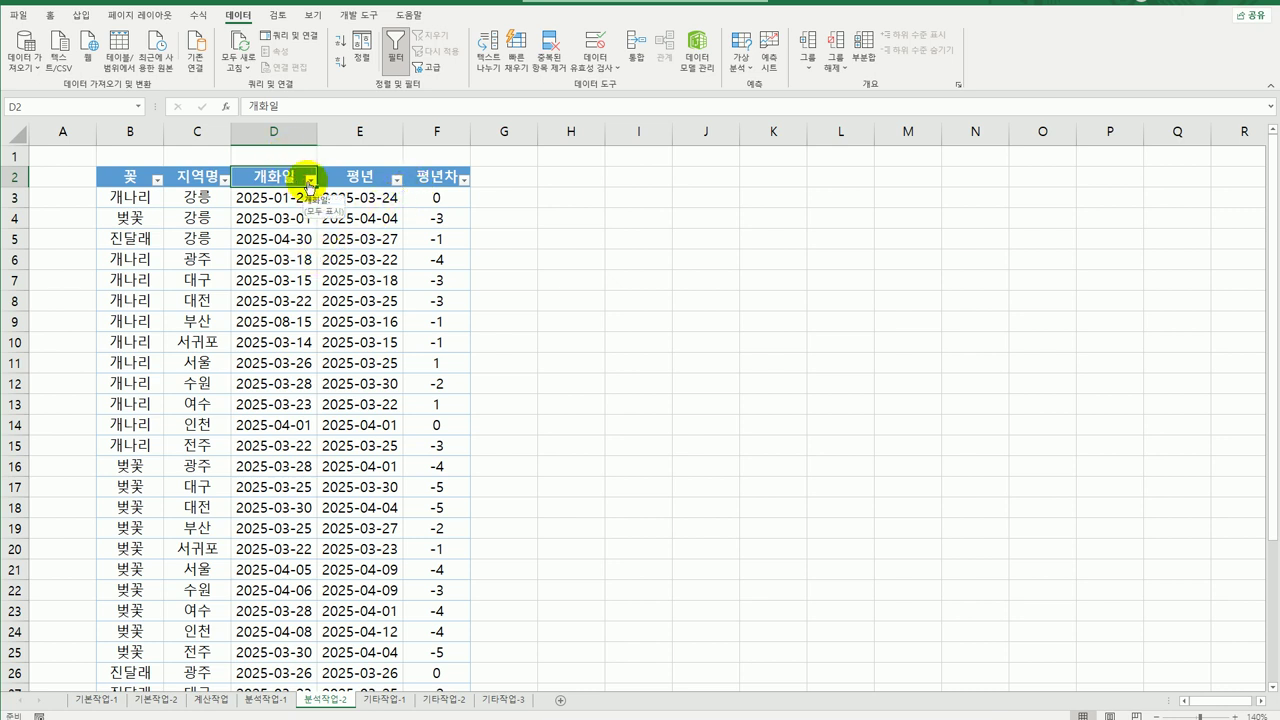
pyautogui.click(310, 180)
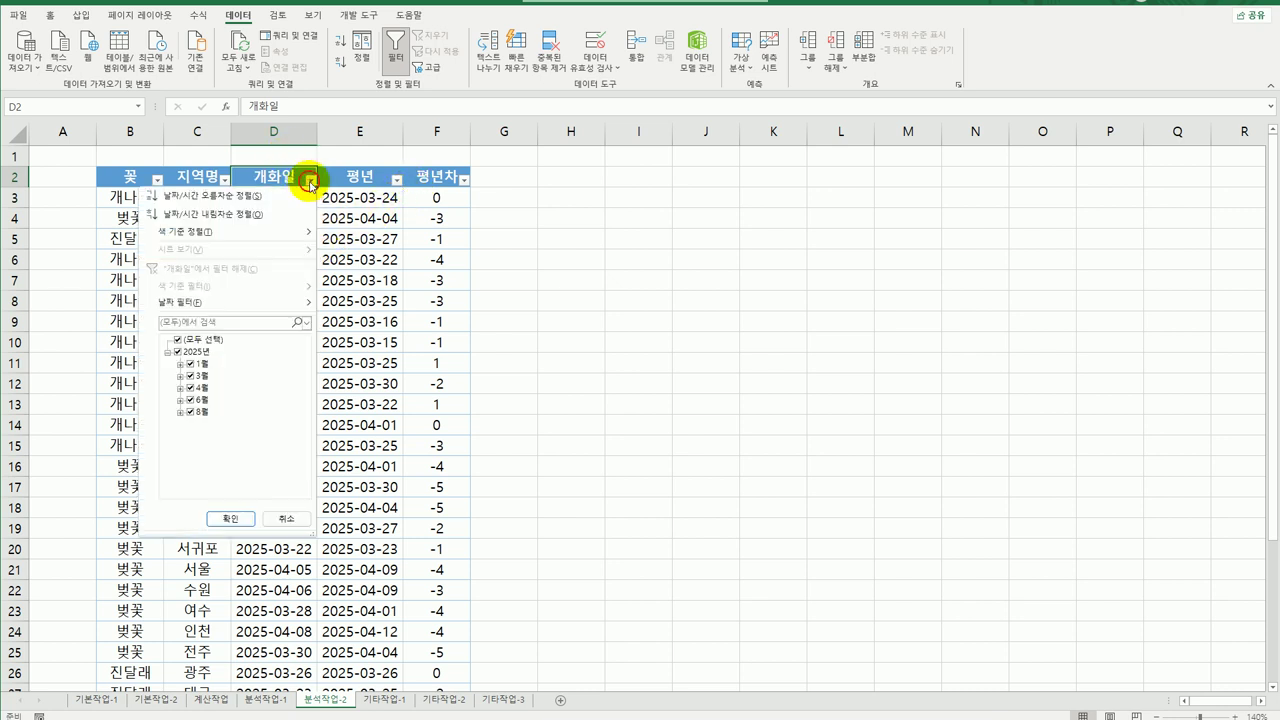
pyautogui.click(266, 309)
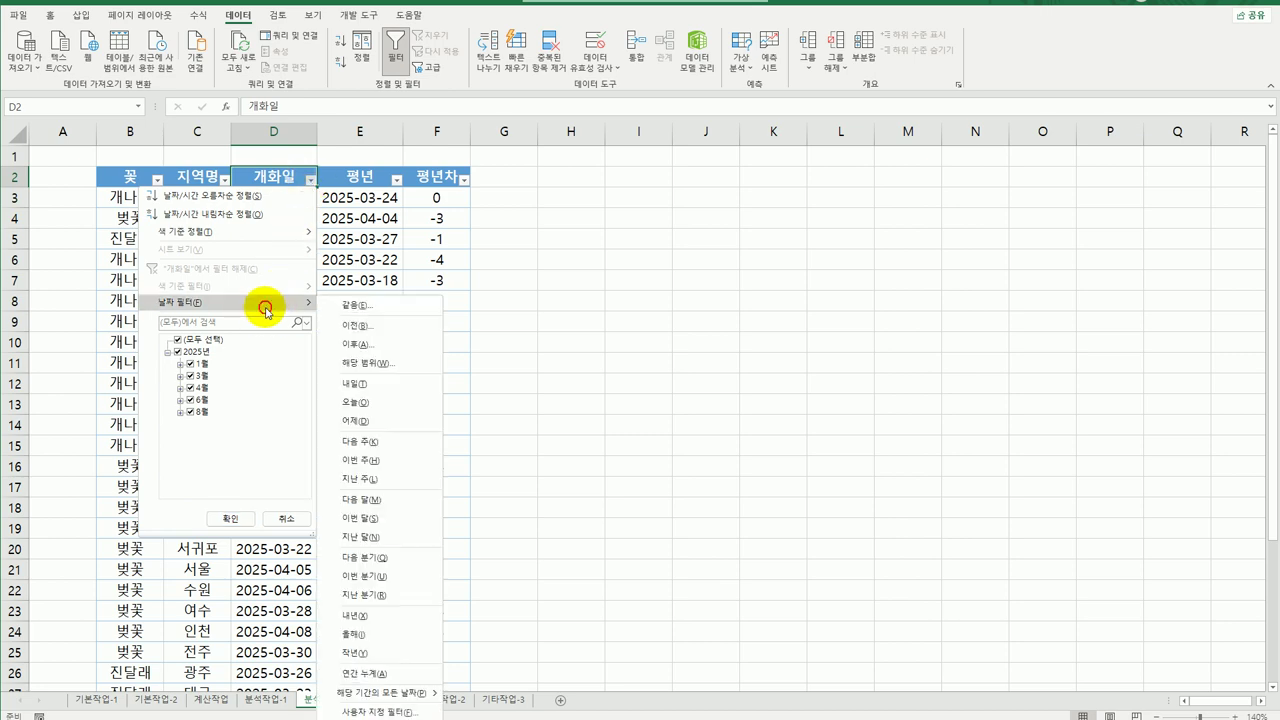
# Apply a custom 개화일 filter: before 2025-03-01 and after 2025-04-30.
pyautogui.click(380, 712)
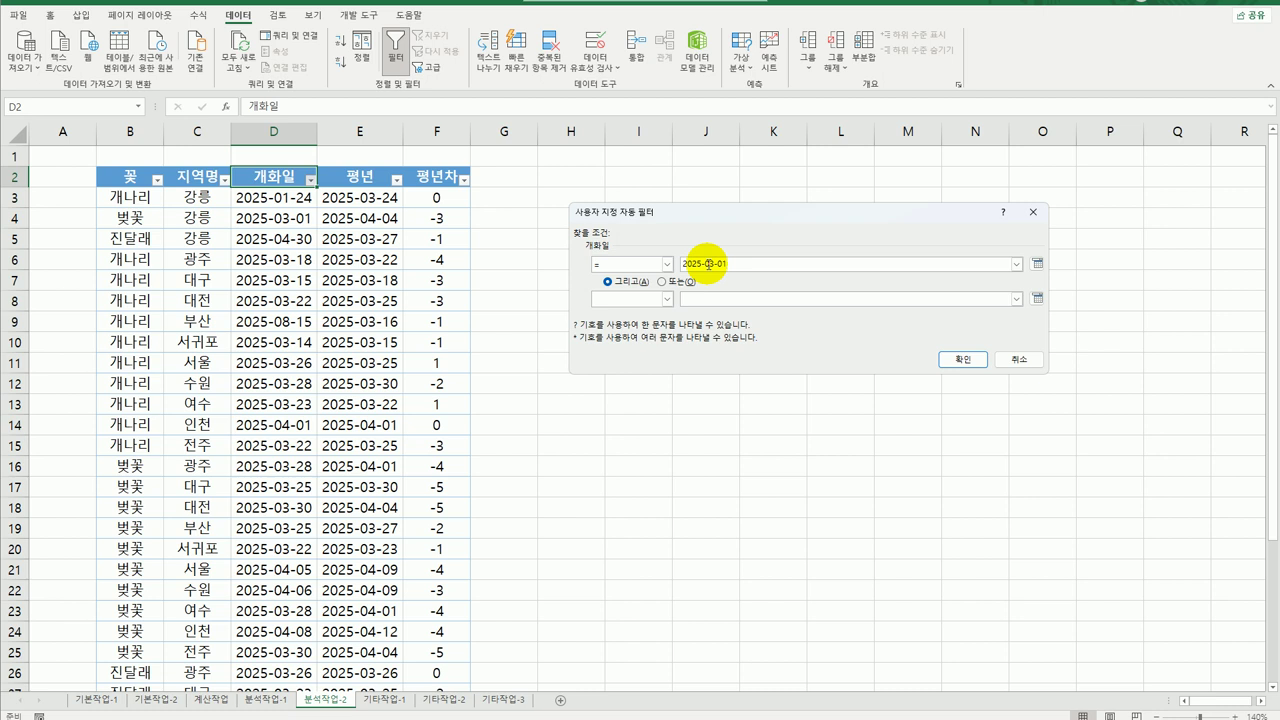
pyautogui.click(667, 264)
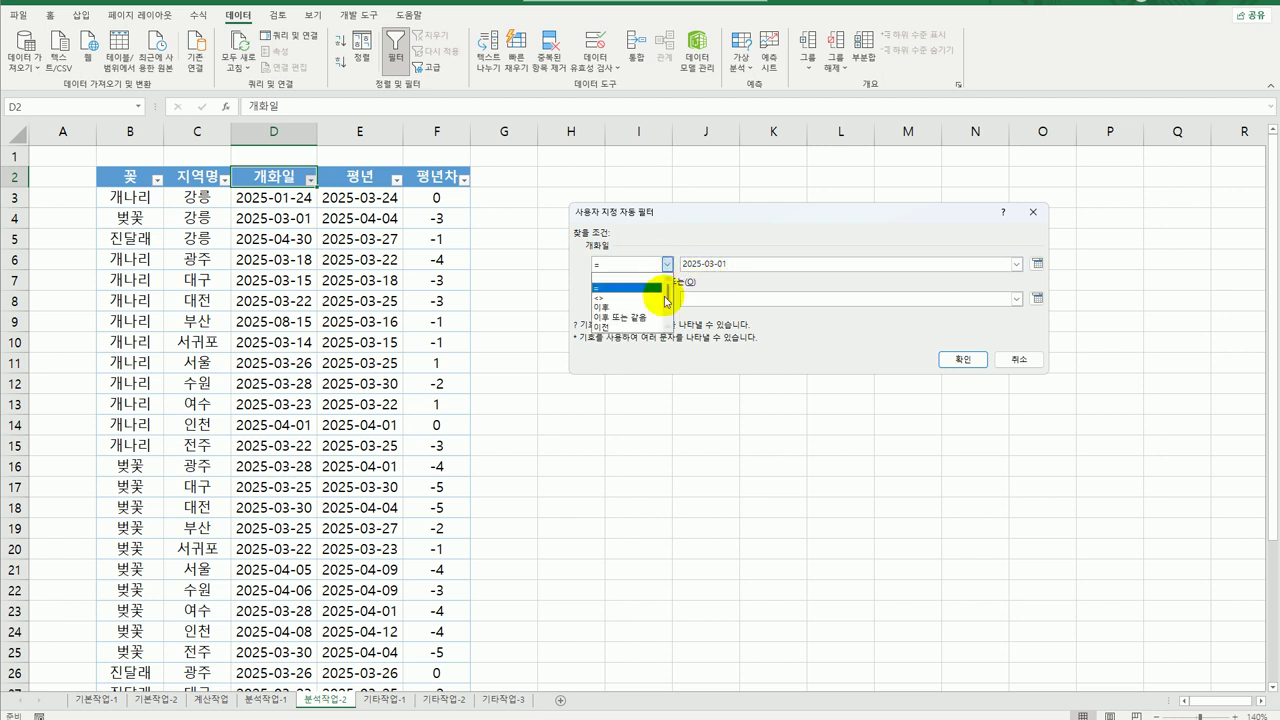
pyautogui.click(632, 327)
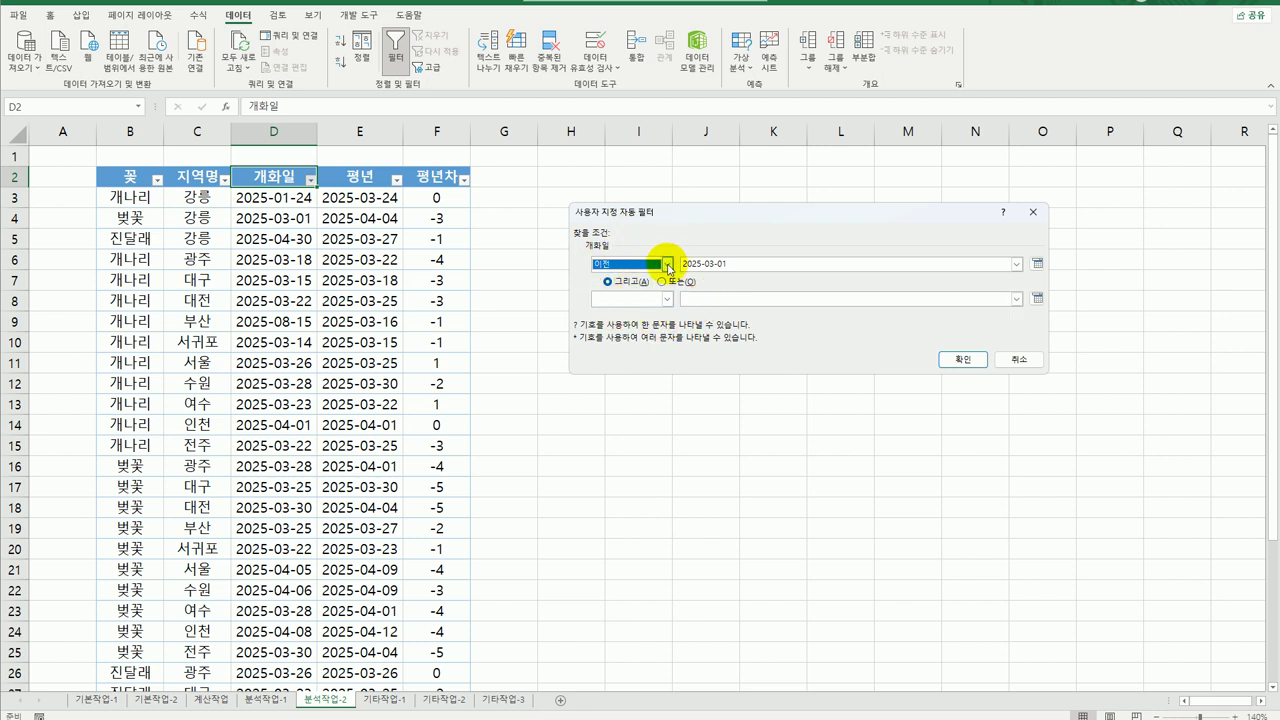
pyautogui.click(667, 264)
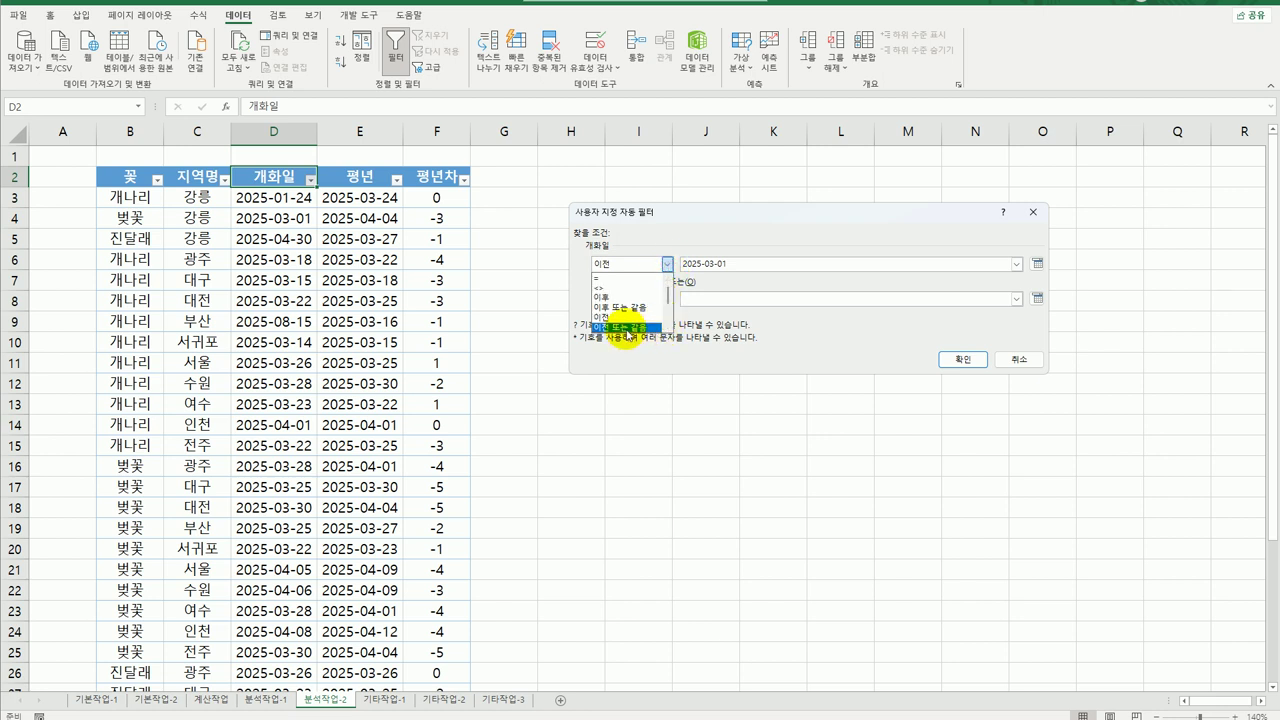
pyautogui.click(608, 317)
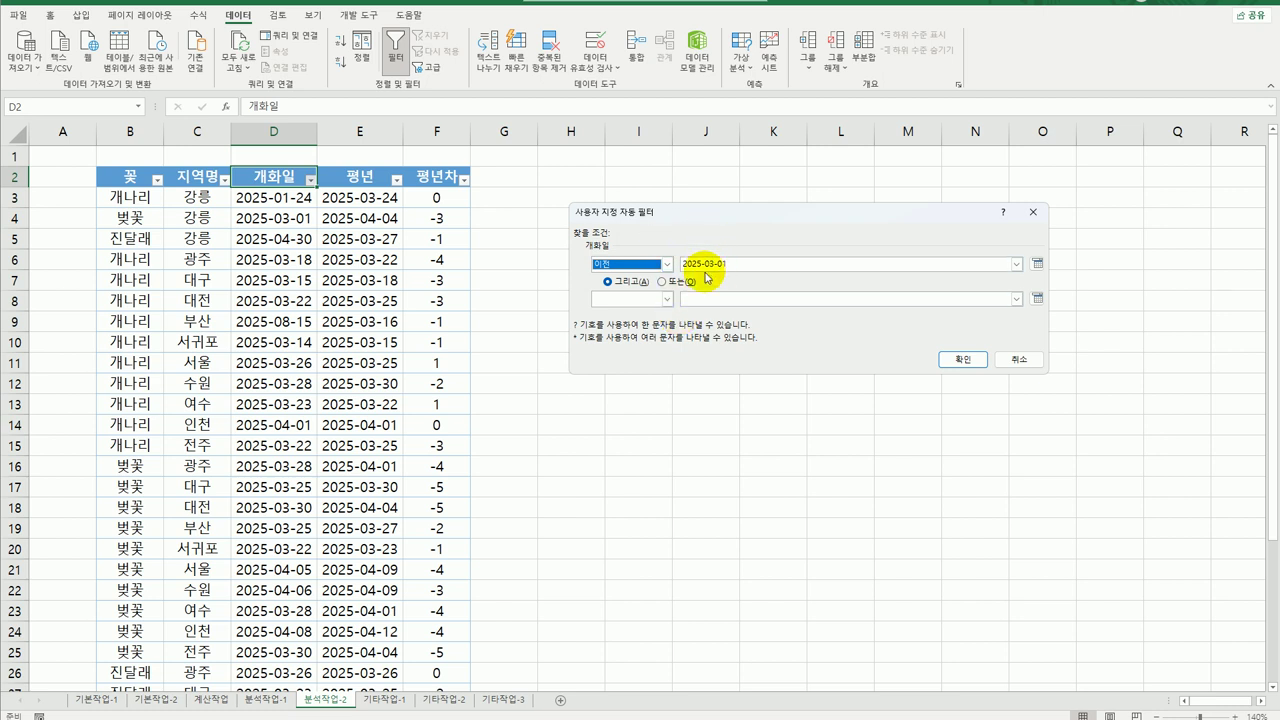
pyautogui.click(690, 301)
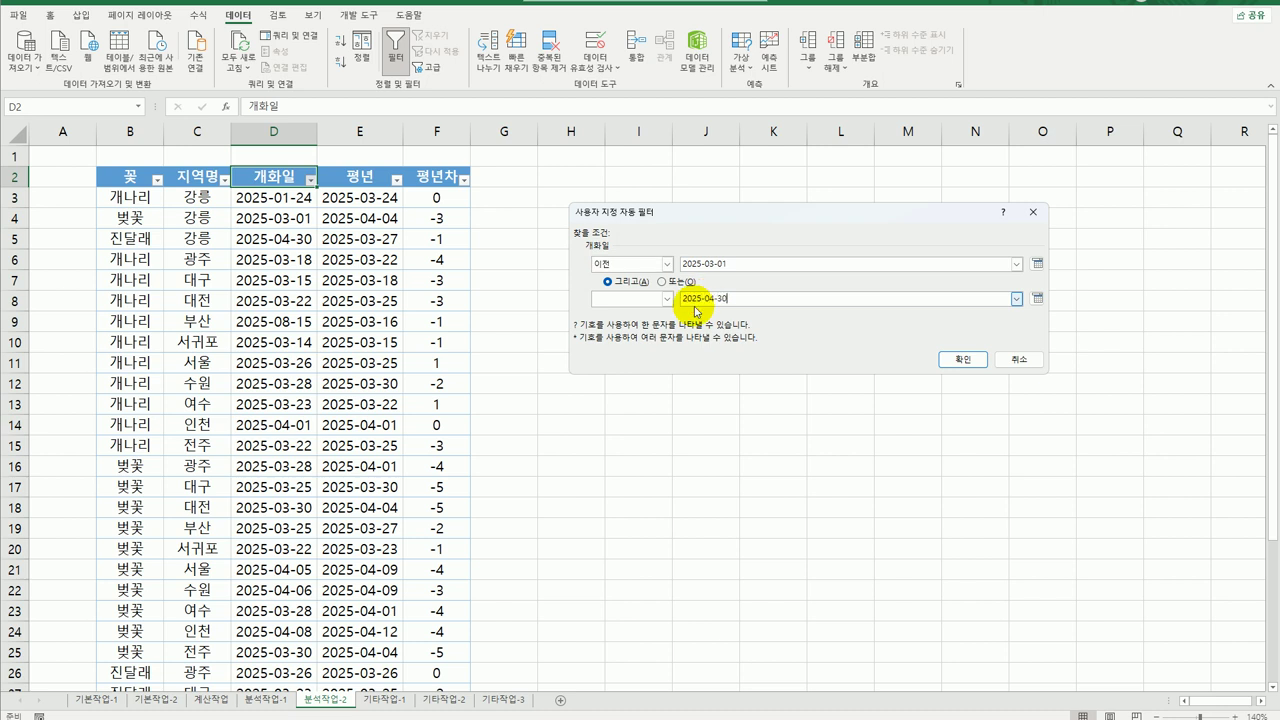
pyautogui.click(666, 299)
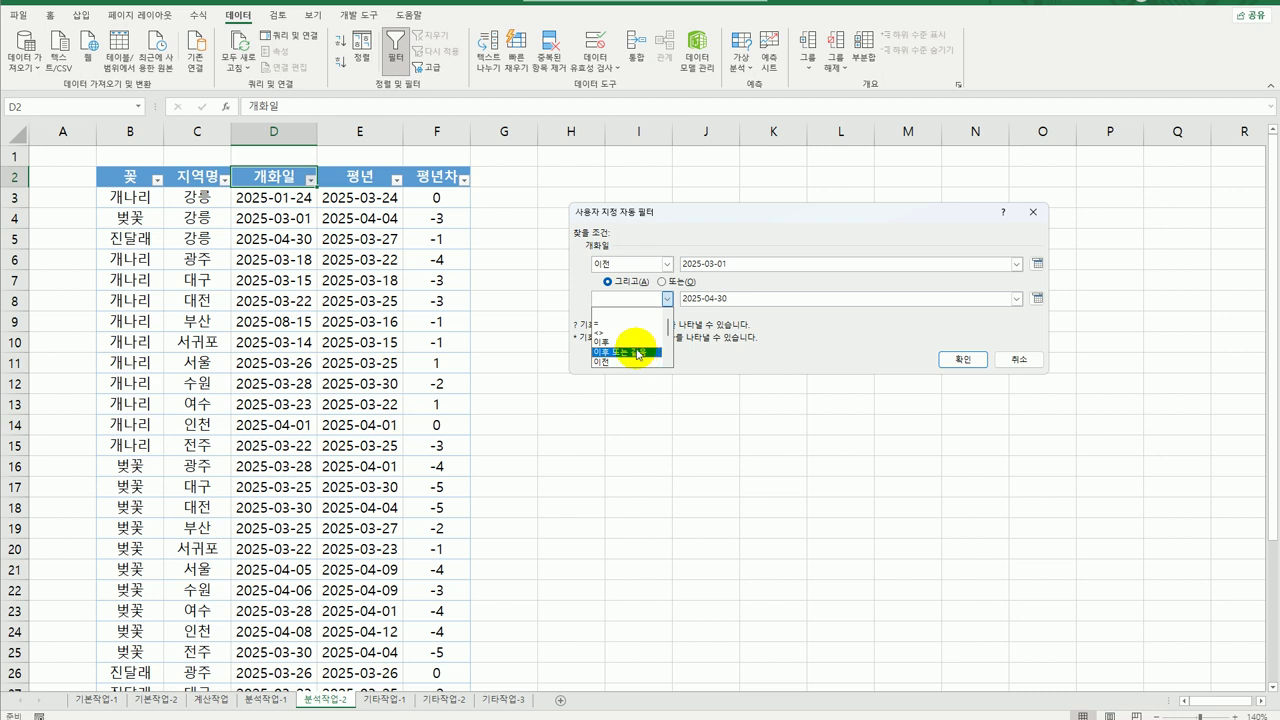
pyautogui.click(633, 343)
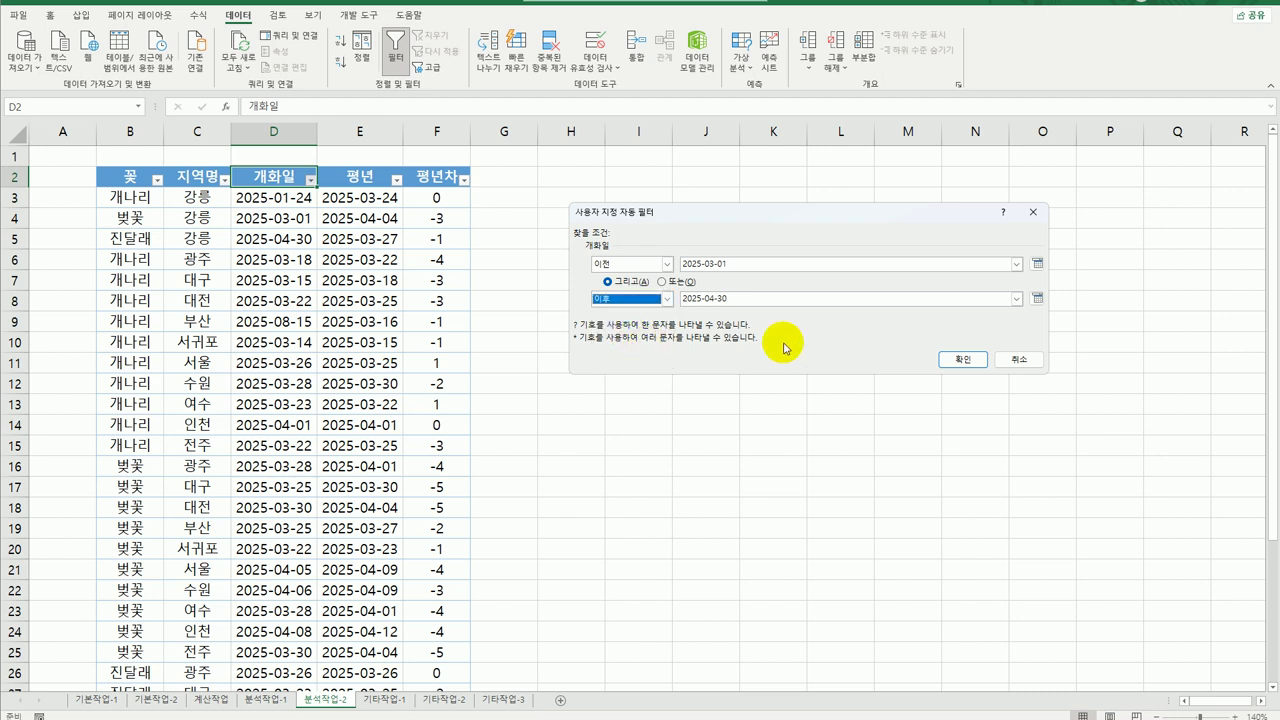
pyautogui.click(962, 359)
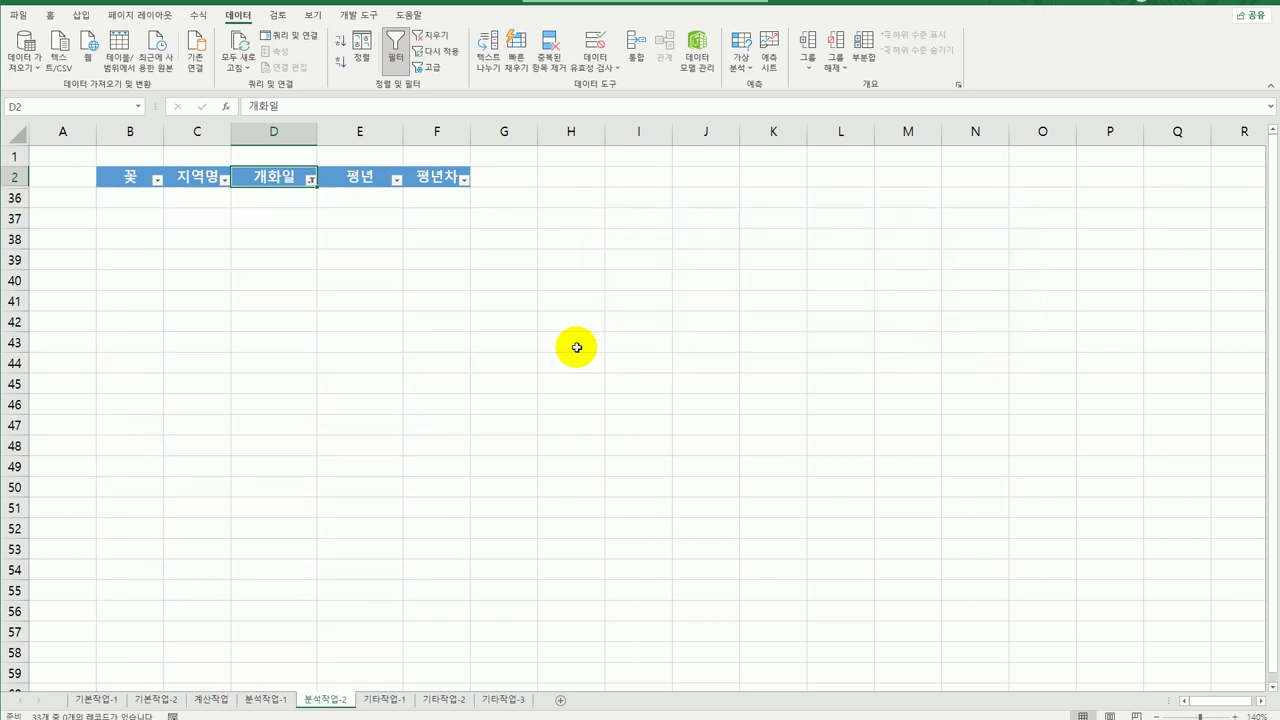
# Change the 개화일 filter to before 2025-03-01 or after 2025-04-30, then go to 기타작업-1.
pyautogui.click(312, 181)
pyautogui.moveTo(251, 303)
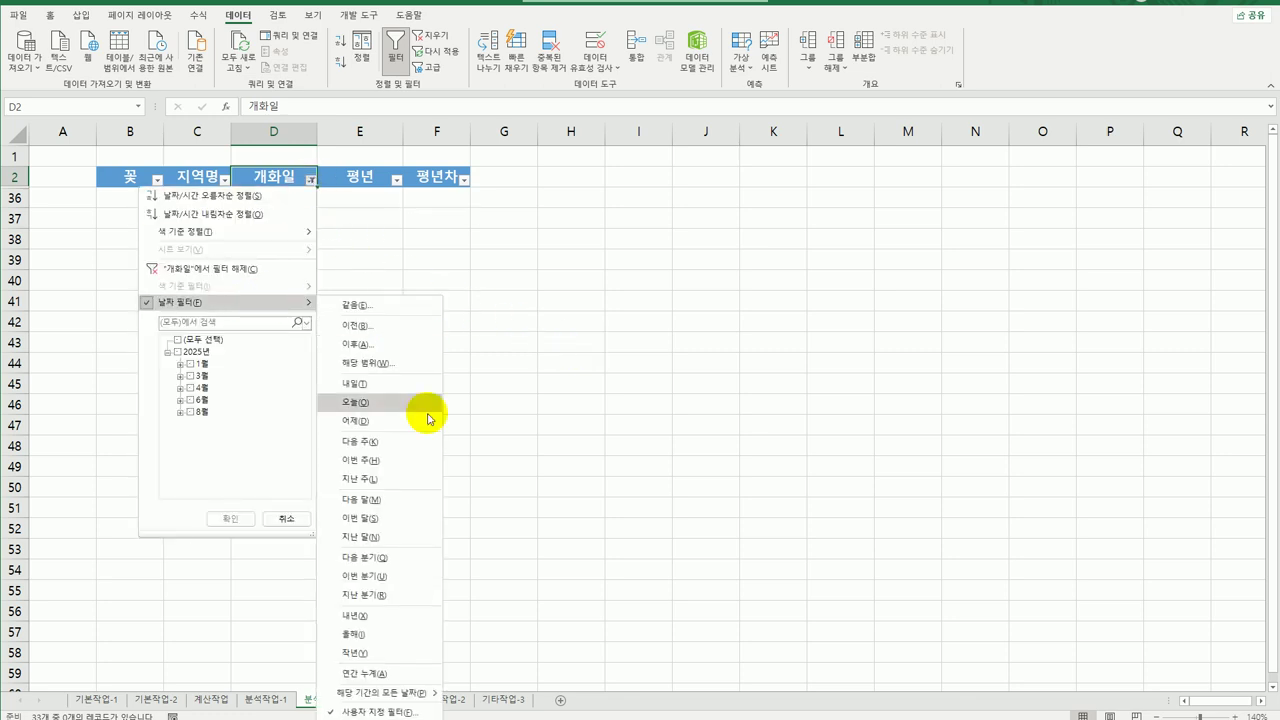
pyautogui.click(383, 712)
pyautogui.click(662, 281)
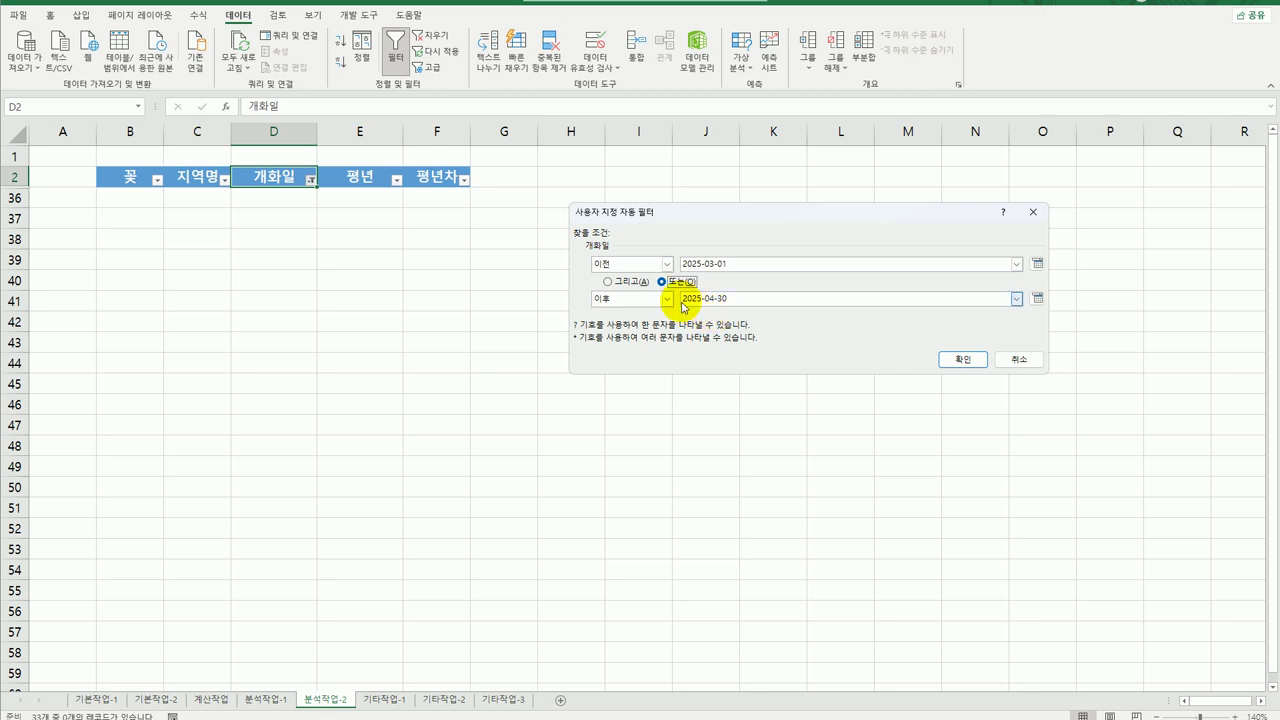
pyautogui.click(953, 359)
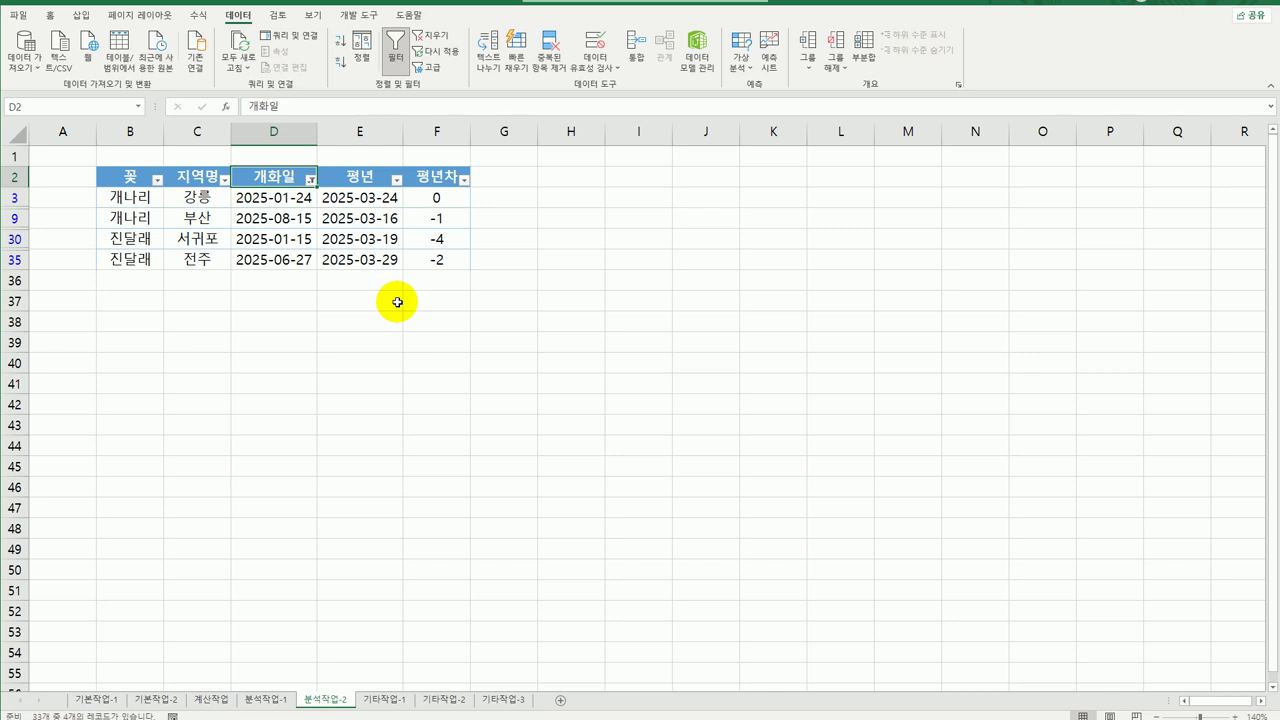
pyautogui.click(591, 359)
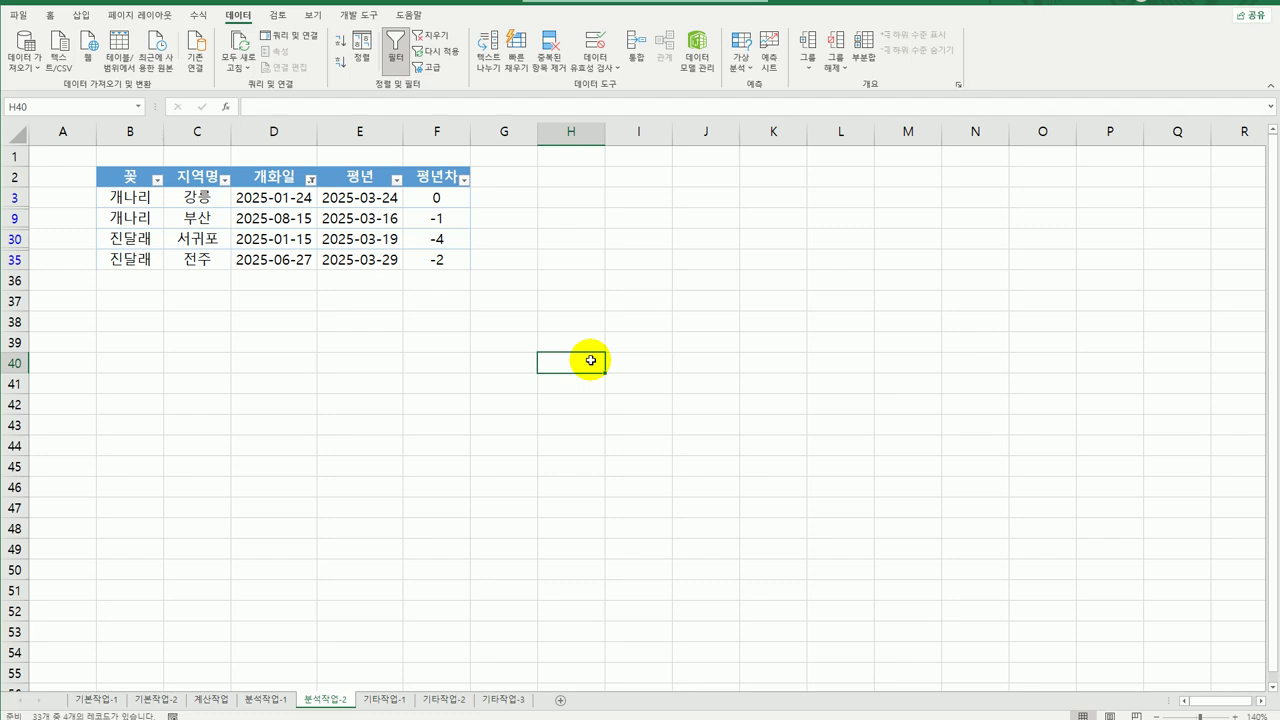
pyautogui.click(380, 699)
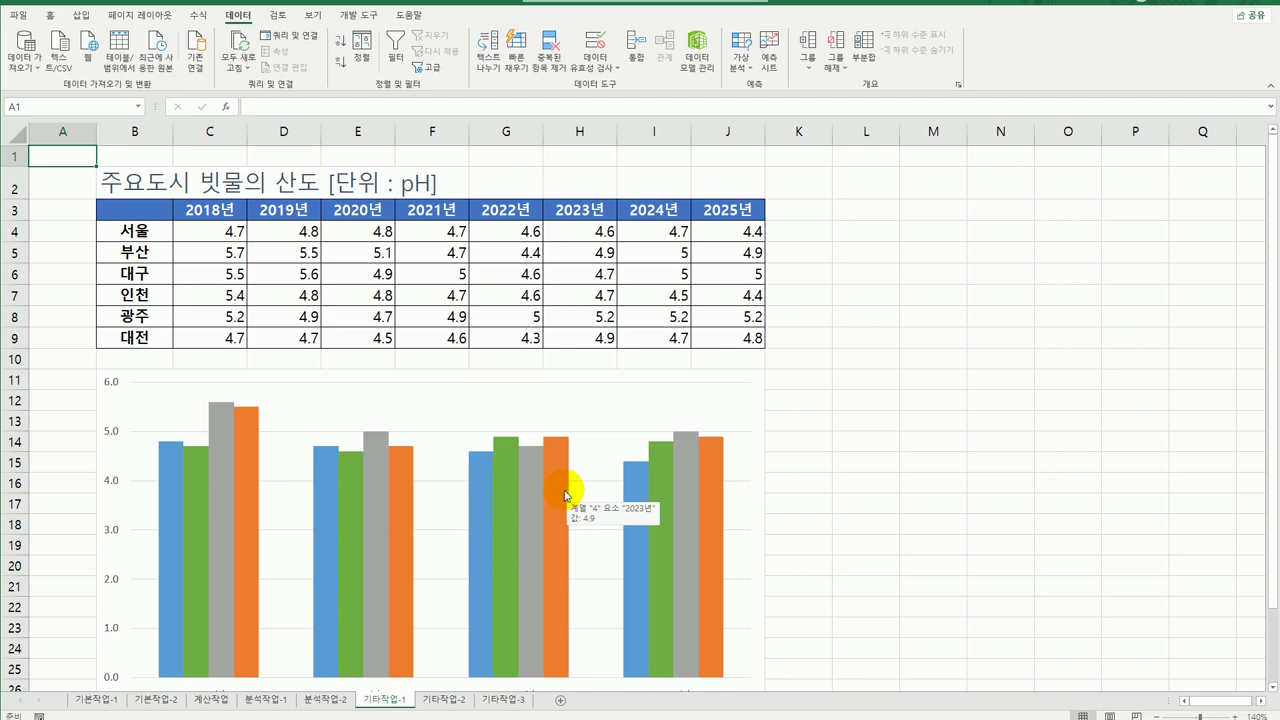
# In 데이터 선택, name series 1 '서울' using cell B4.
pyautogui.scroll(-3, 565, 494)
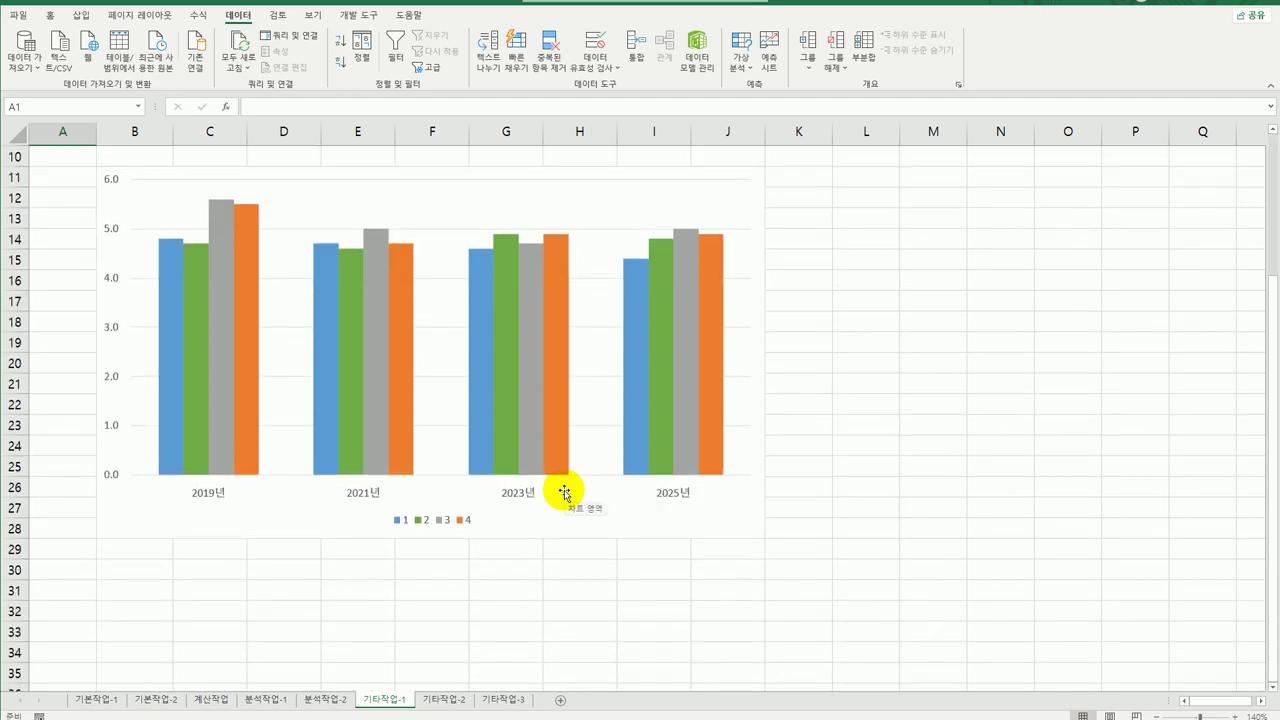
pyautogui.scroll(3, 563, 489)
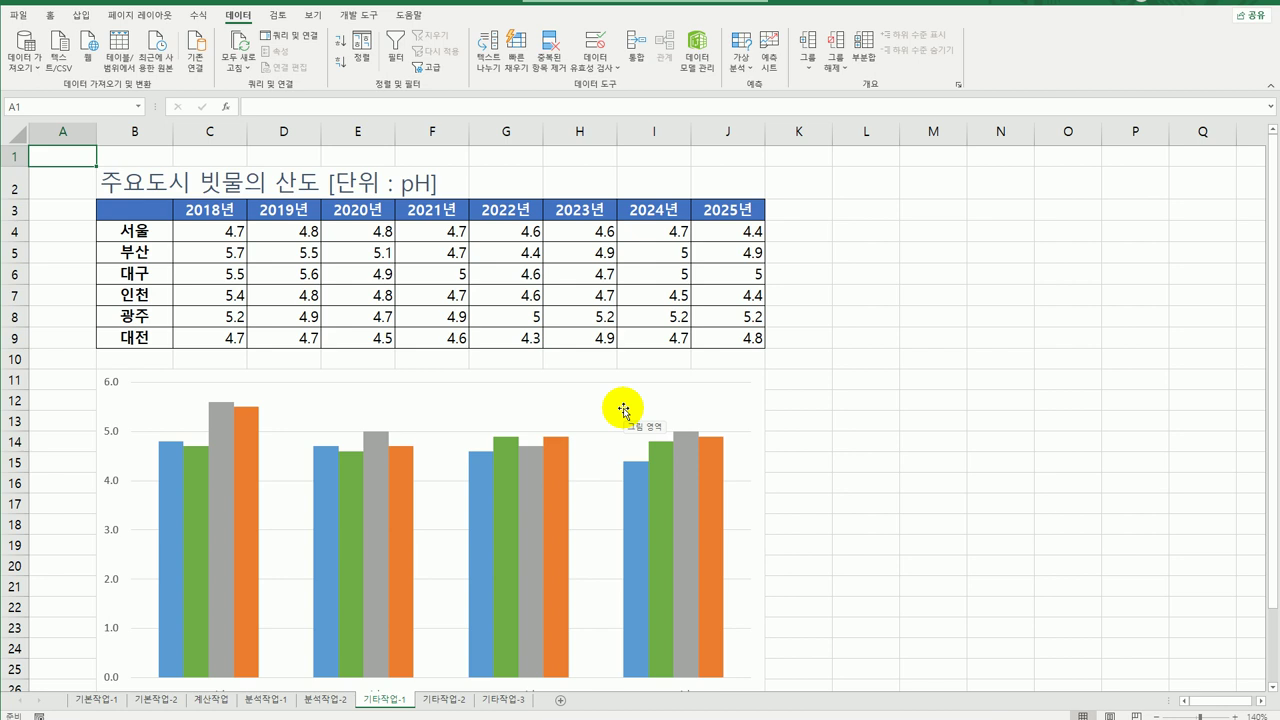
pyautogui.rightClick(623, 410)
pyautogui.click(729, 498)
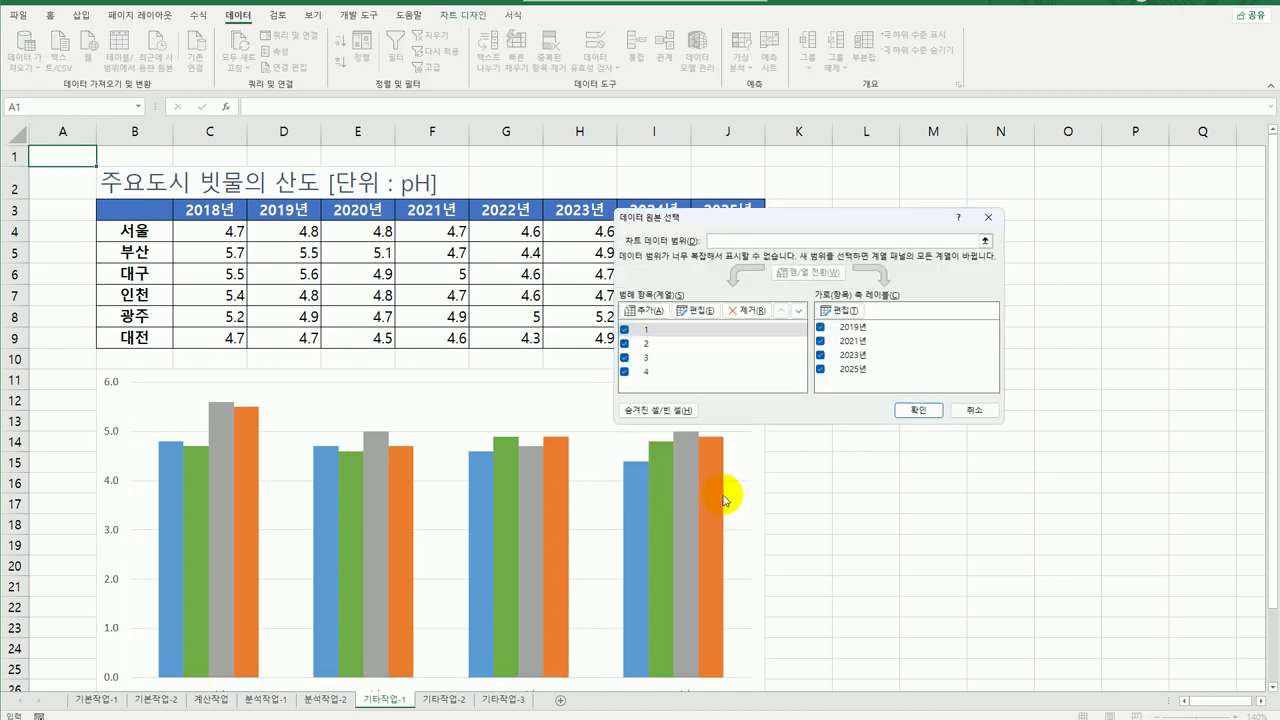
pyautogui.click(650, 331)
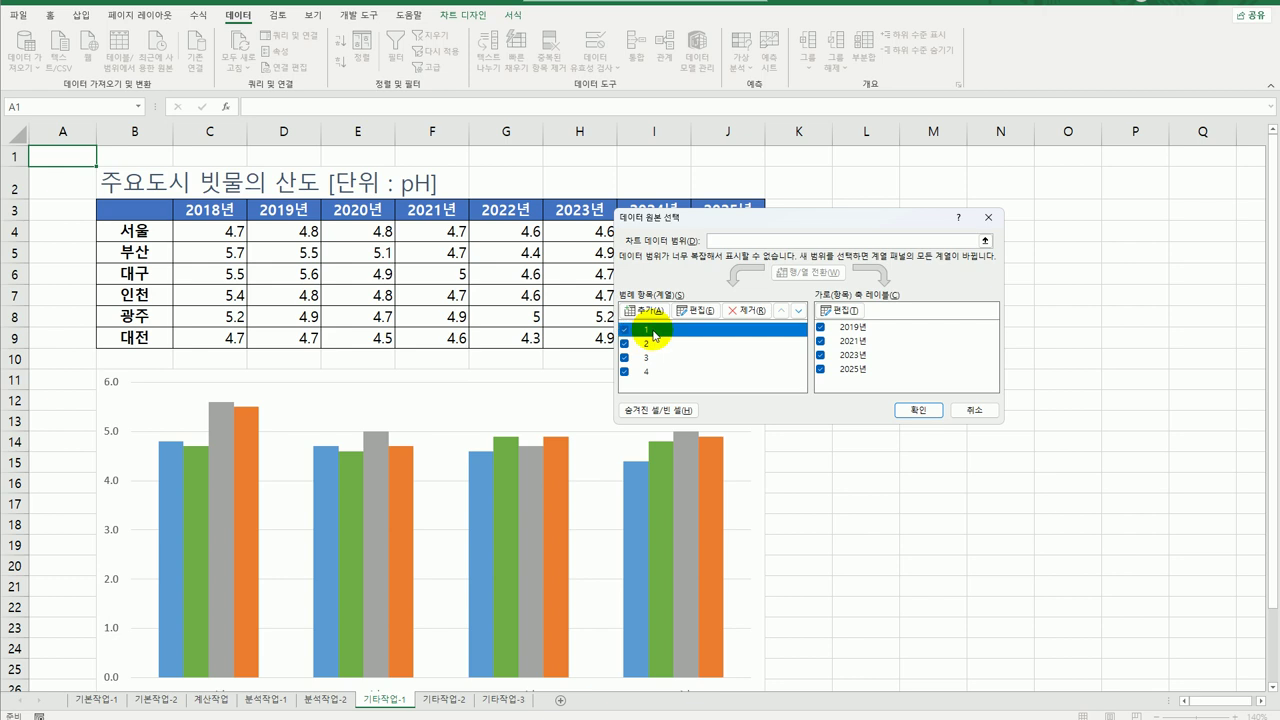
pyautogui.click(704, 312)
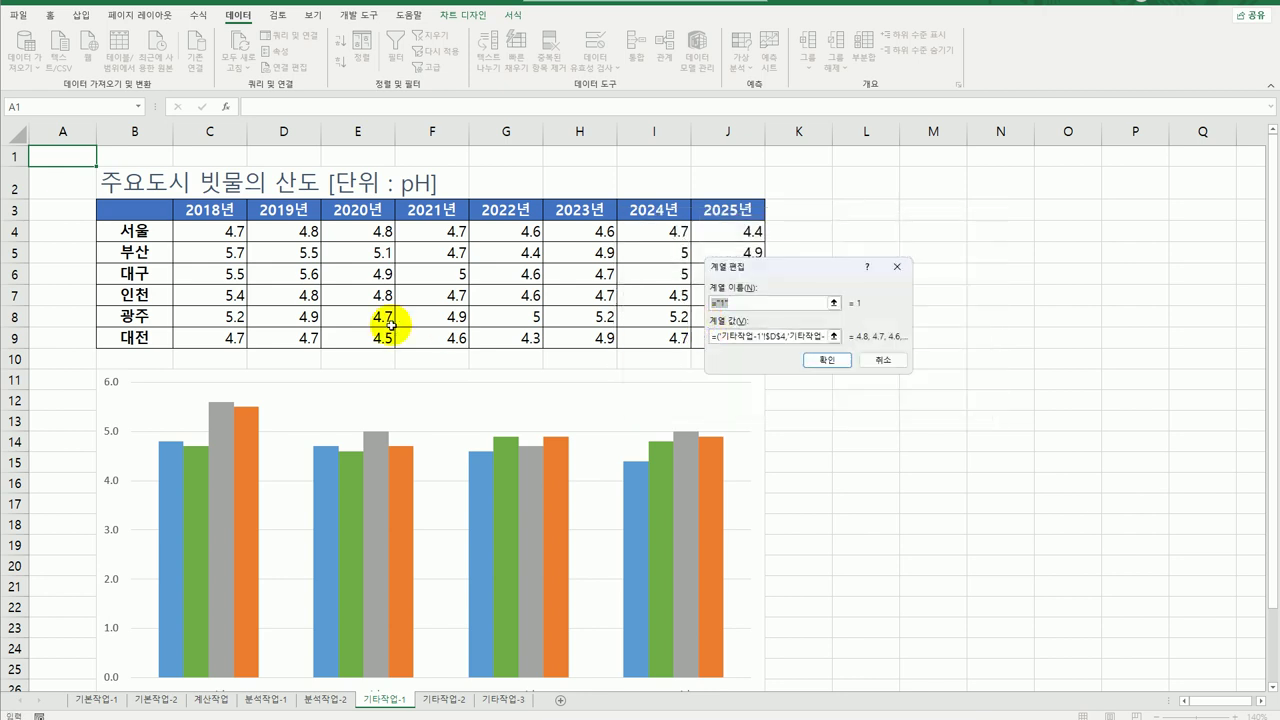
pyautogui.click(137, 231)
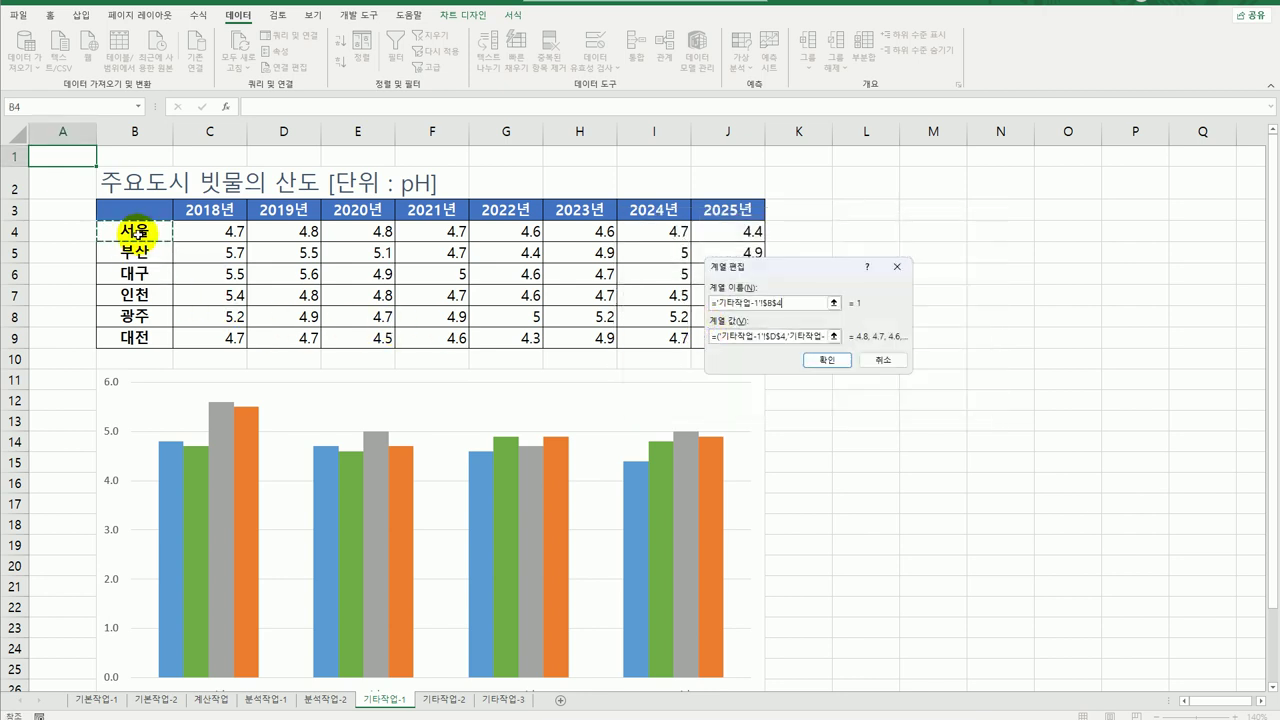
pyautogui.click(827, 359)
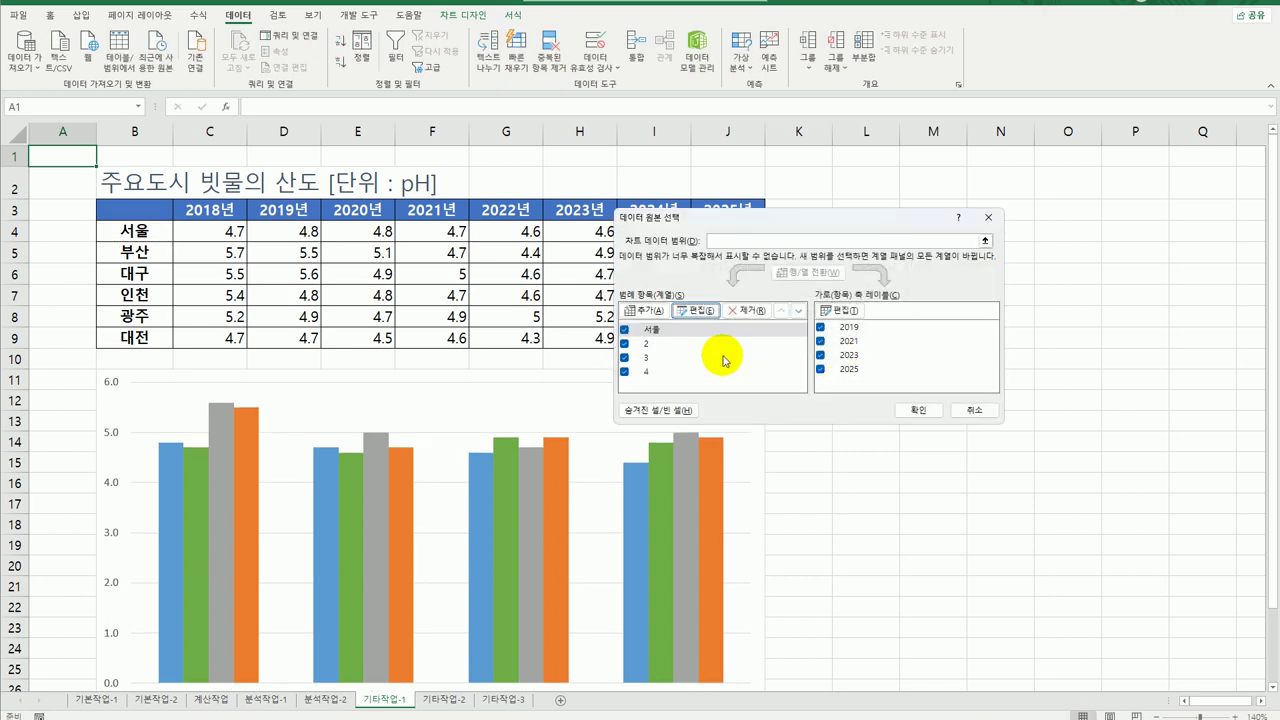
# Name series 2 '대전' from cell B9 and series 3 '대구' from cell B6.
pyautogui.click(679, 344)
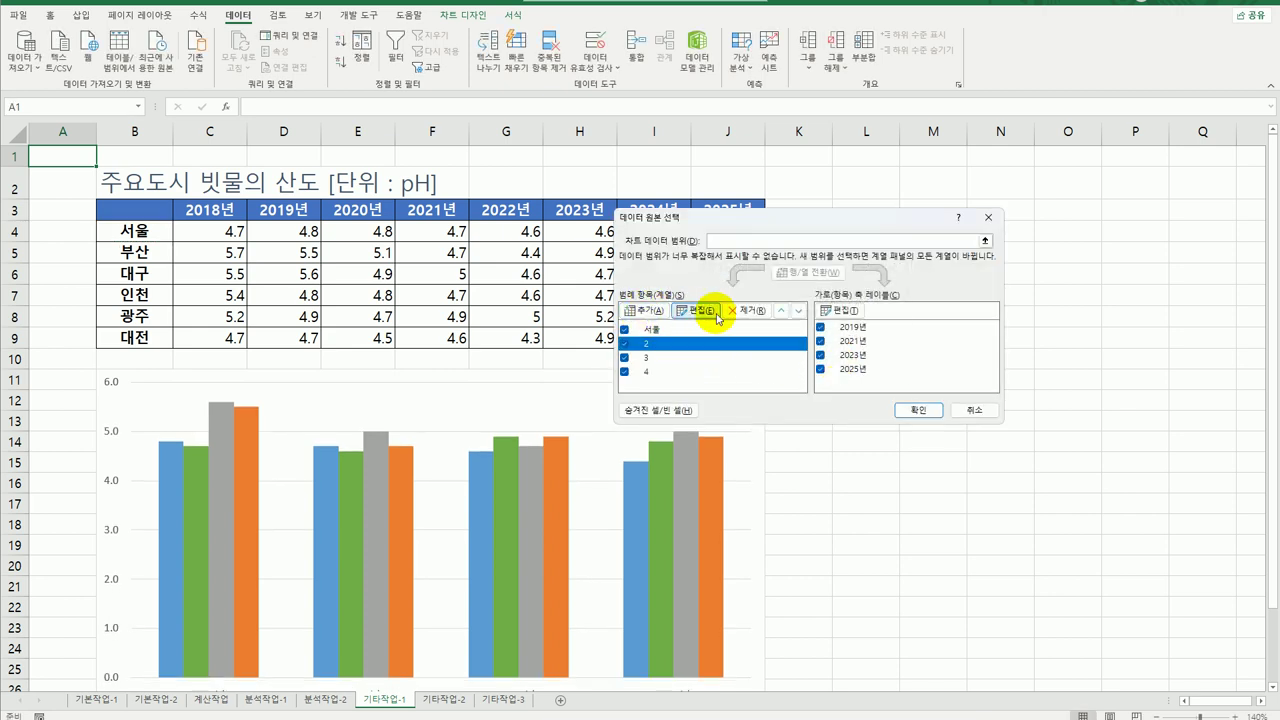
pyautogui.click(699, 310)
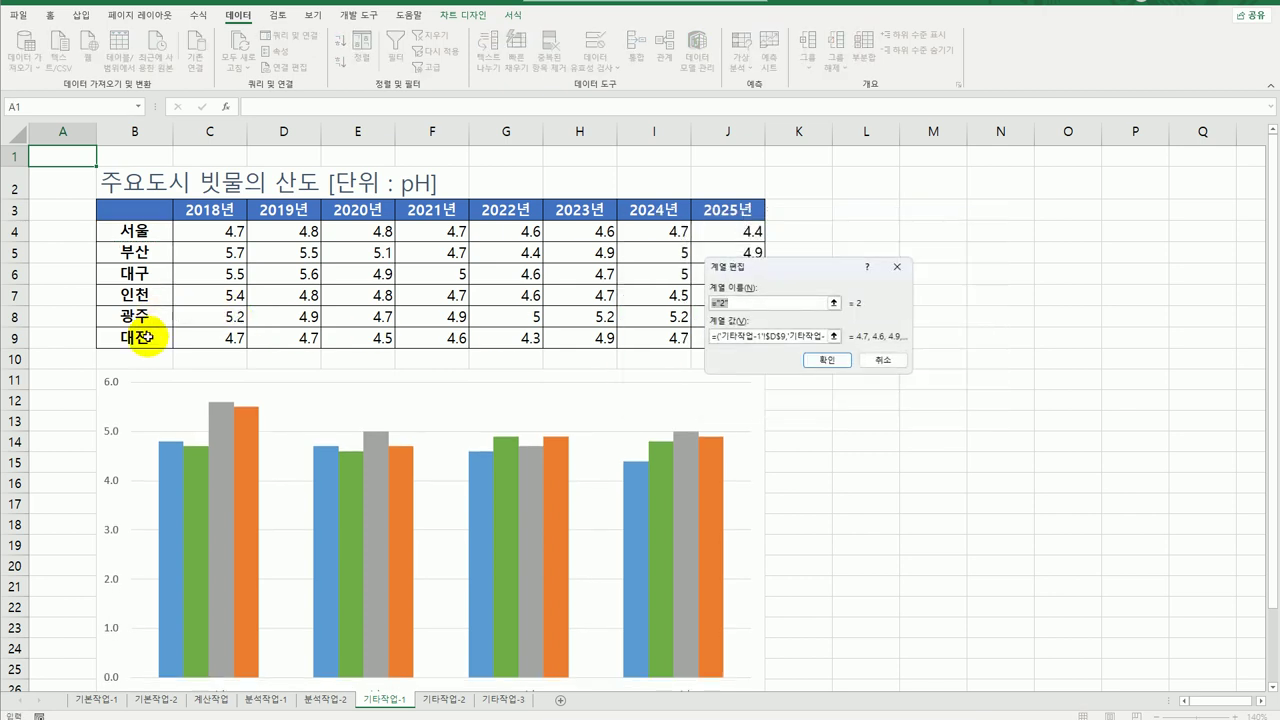
pyautogui.click(137, 338)
pyautogui.click(827, 361)
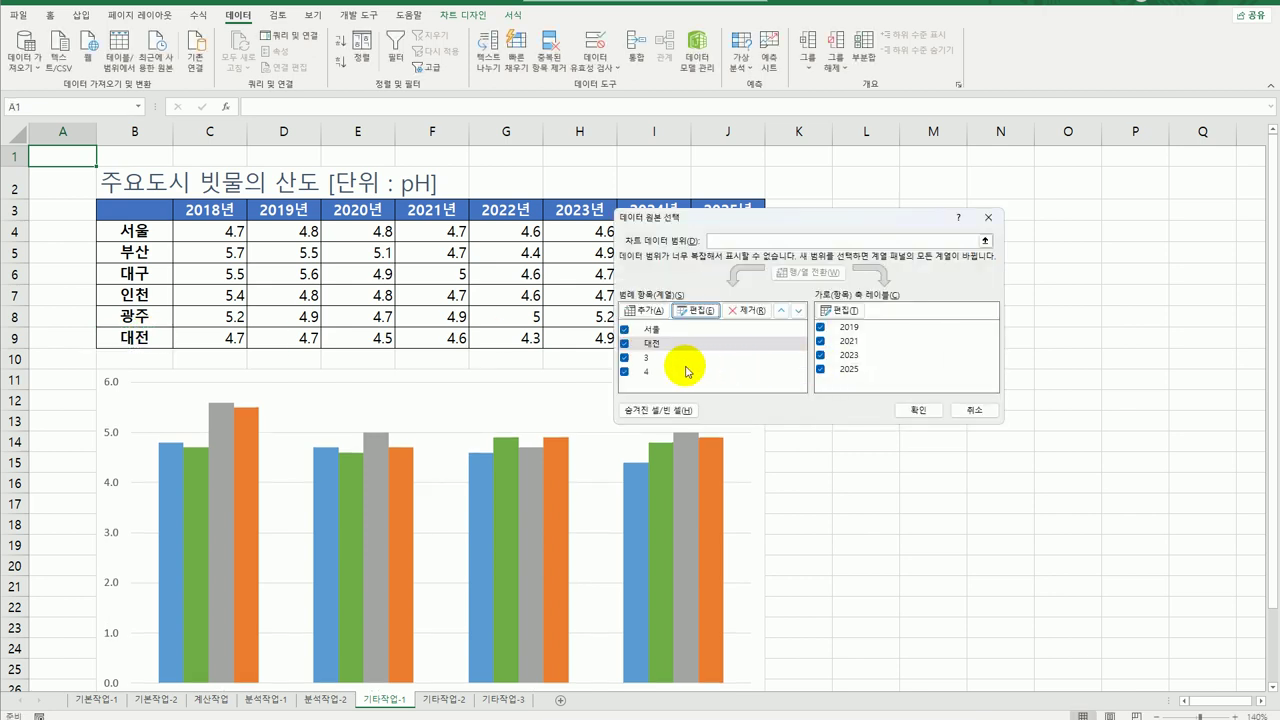
pyautogui.click(686, 358)
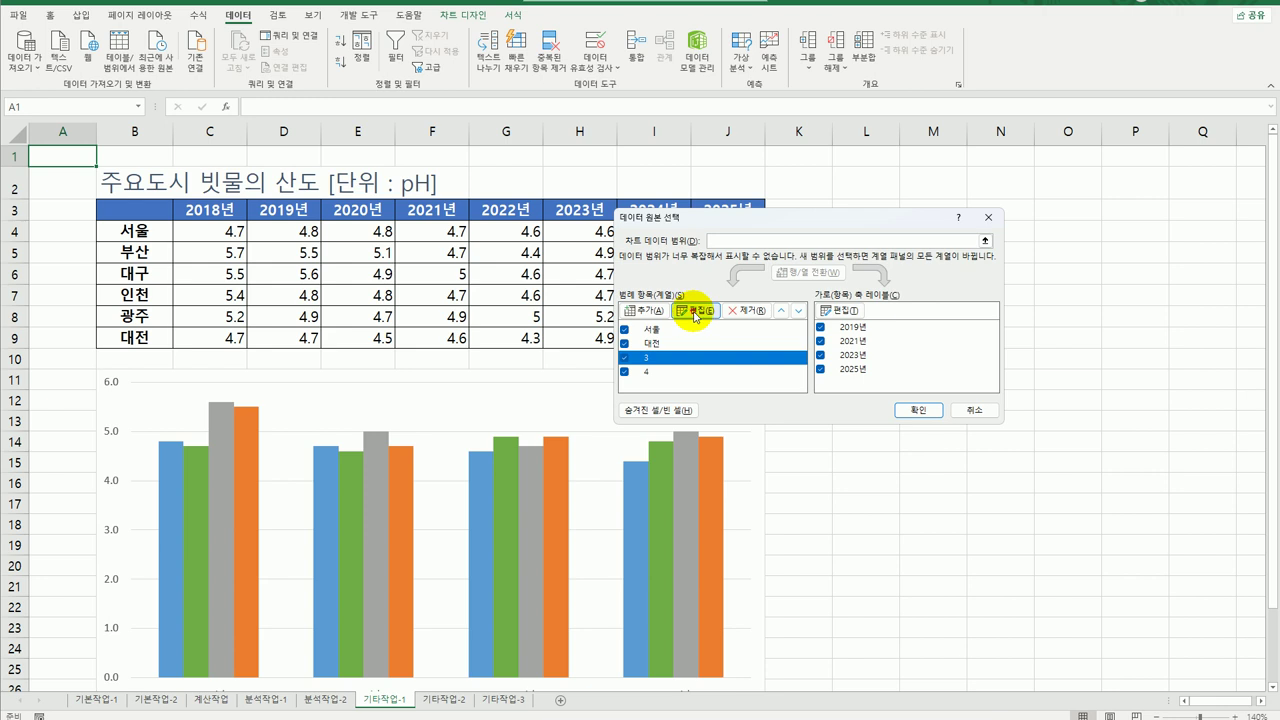
pyautogui.click(696, 311)
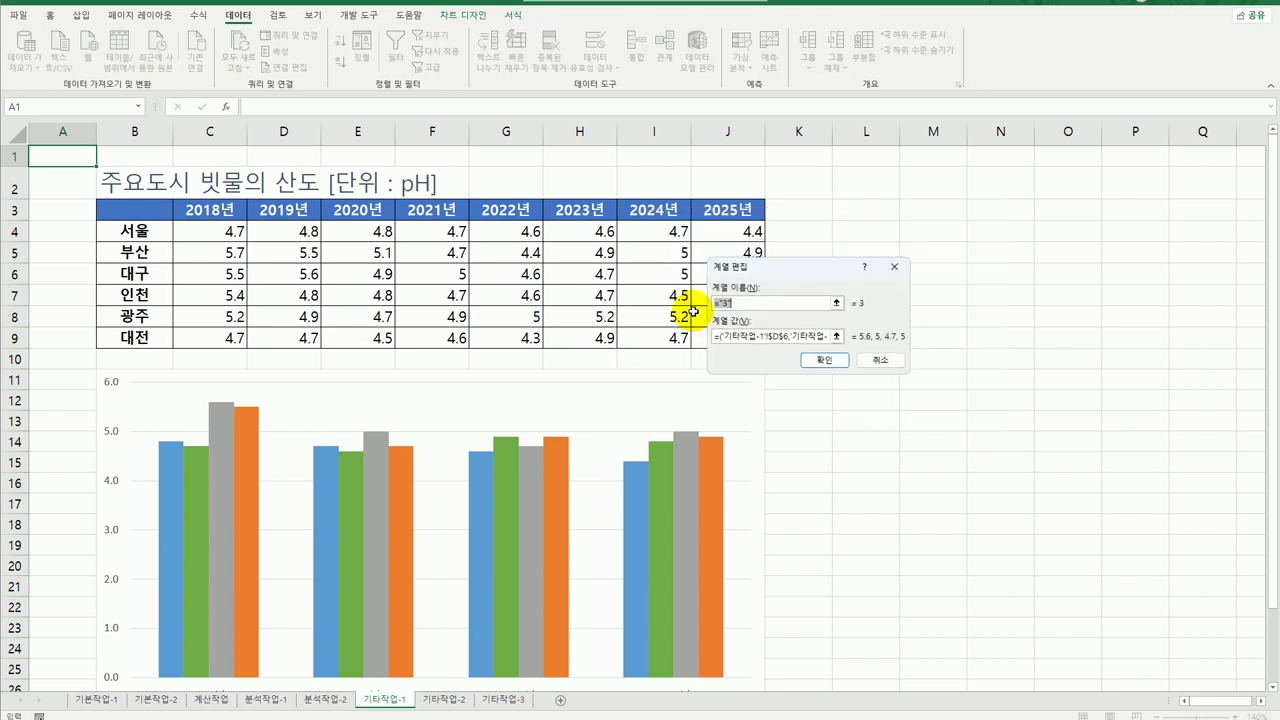
pyautogui.click(135, 273)
pyautogui.click(824, 360)
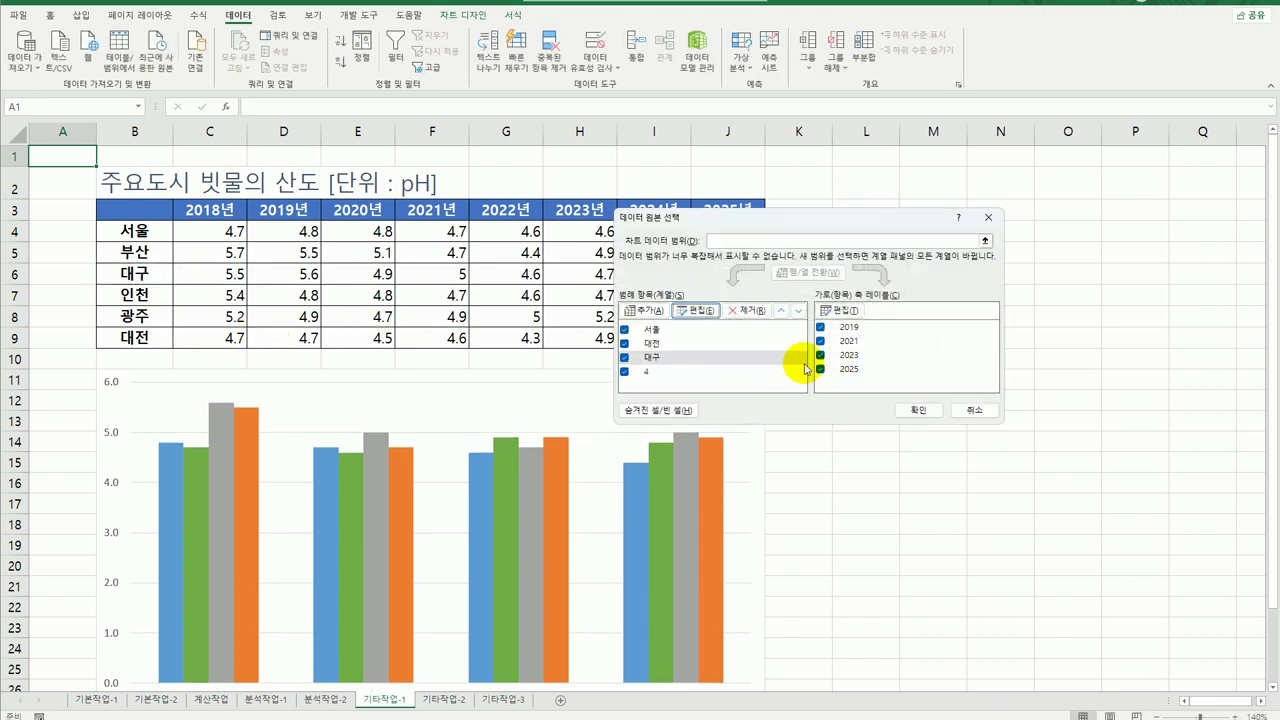
# Name series 4 '부산' from cell B5 and apply the renamed series to the chart.
pyautogui.click(680, 371)
pyautogui.click(694, 311)
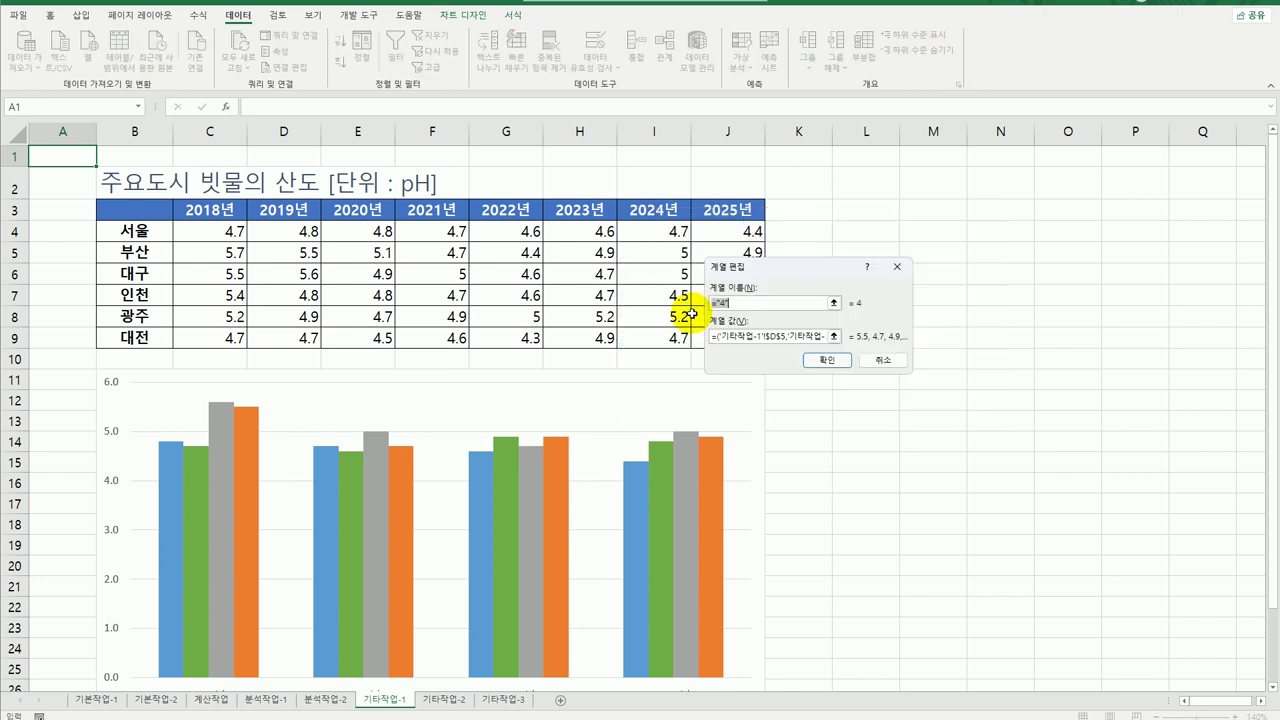
pyautogui.click(144, 252)
pyautogui.click(827, 361)
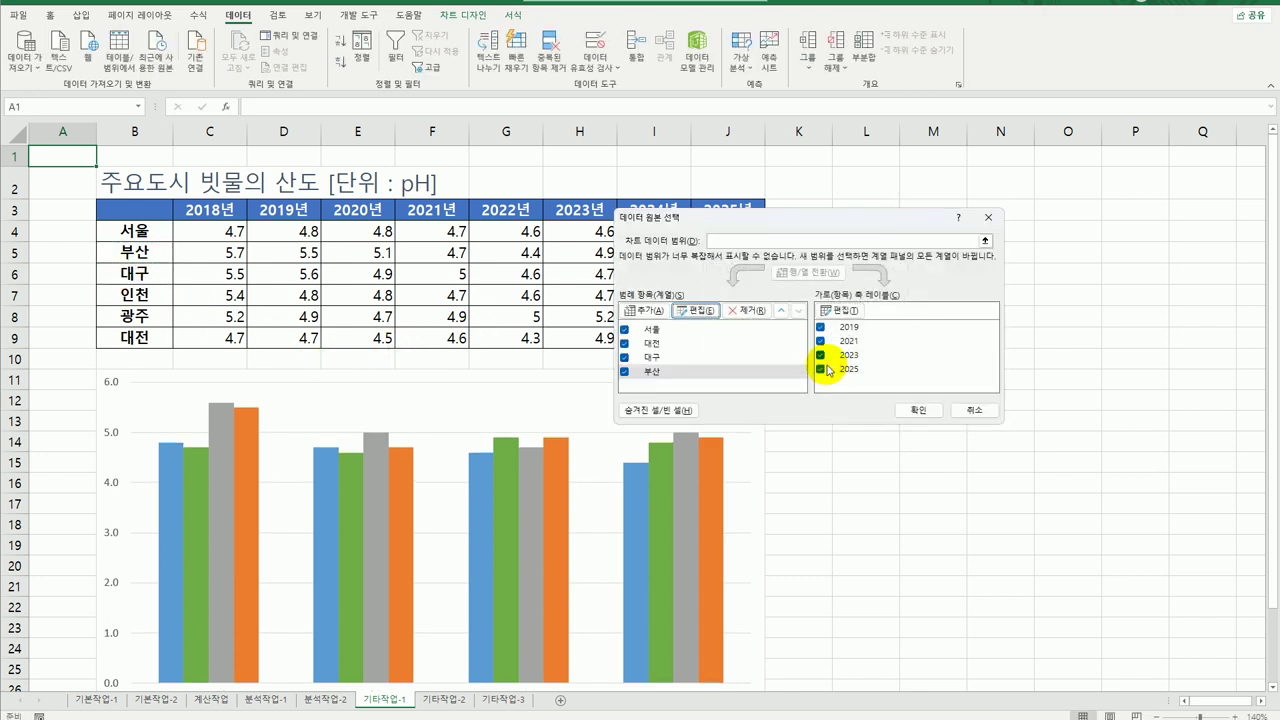
pyautogui.click(918, 410)
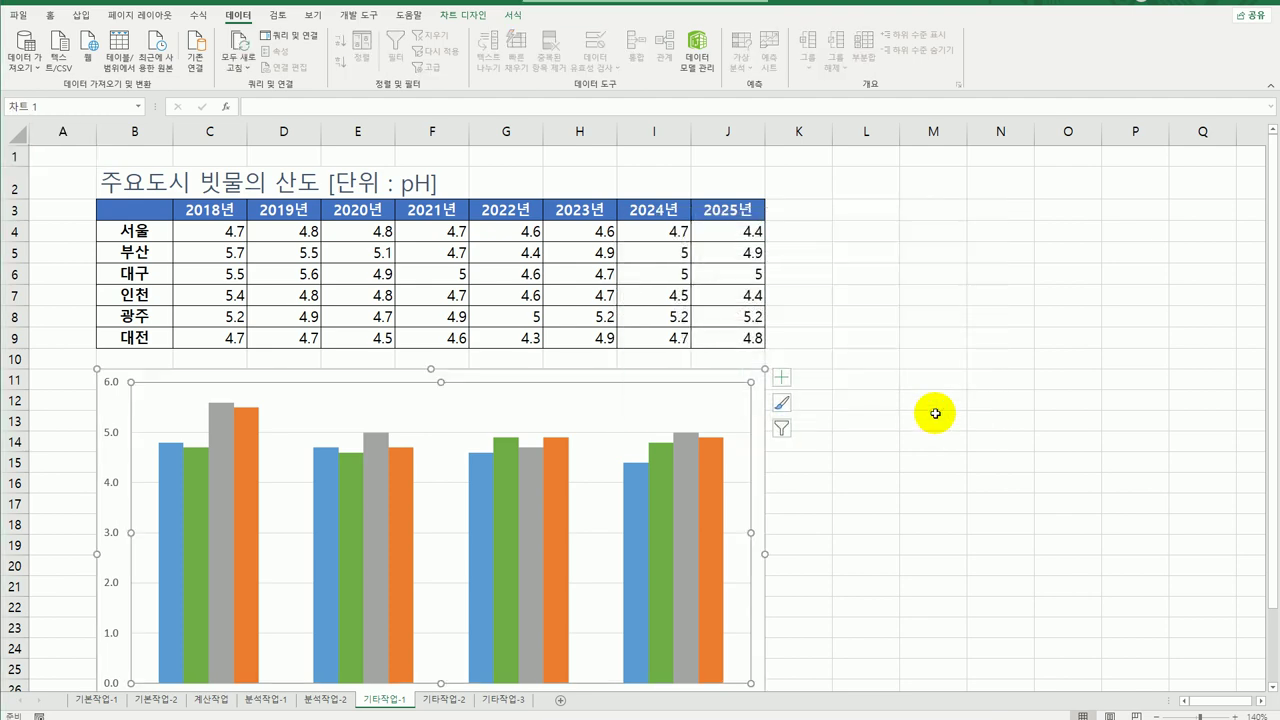
# Add a chart title linked by formula =B2, showing 주요도시 빗물의 산도 [단위 : pH].
pyautogui.scroll(-3, 882, 508)
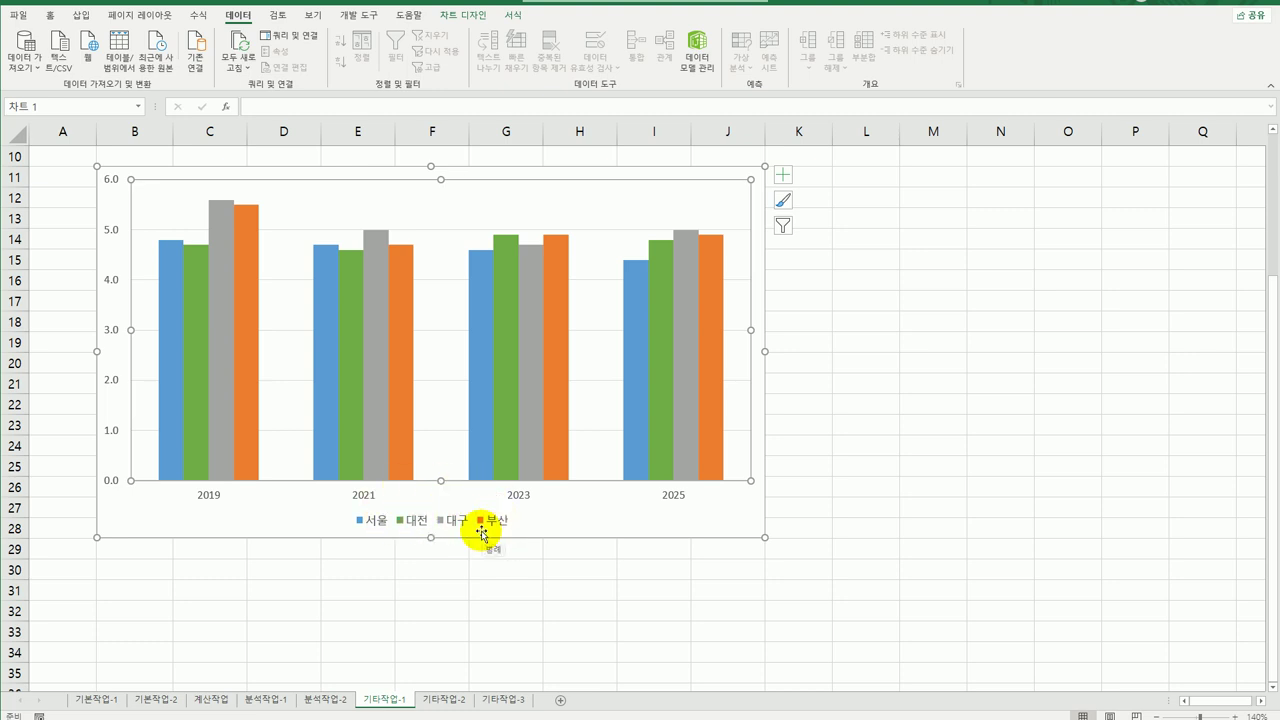
pyautogui.scroll(3, 481, 535)
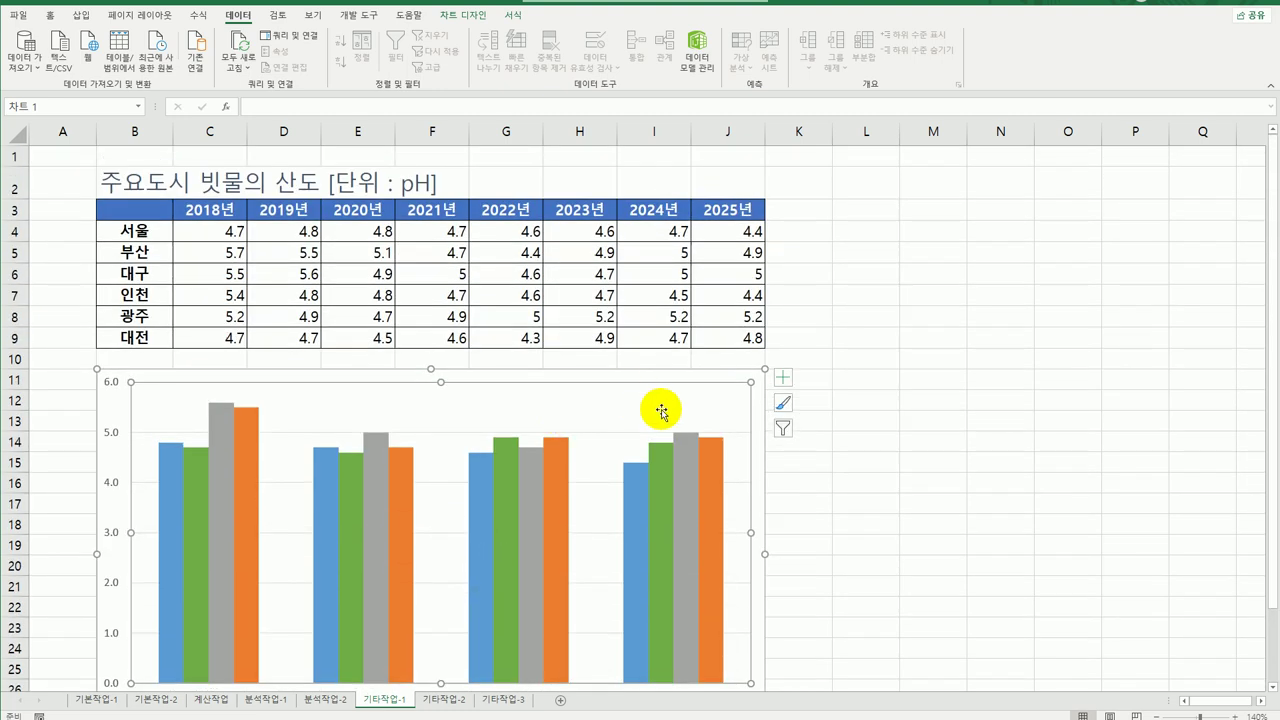
pyautogui.click(783, 378)
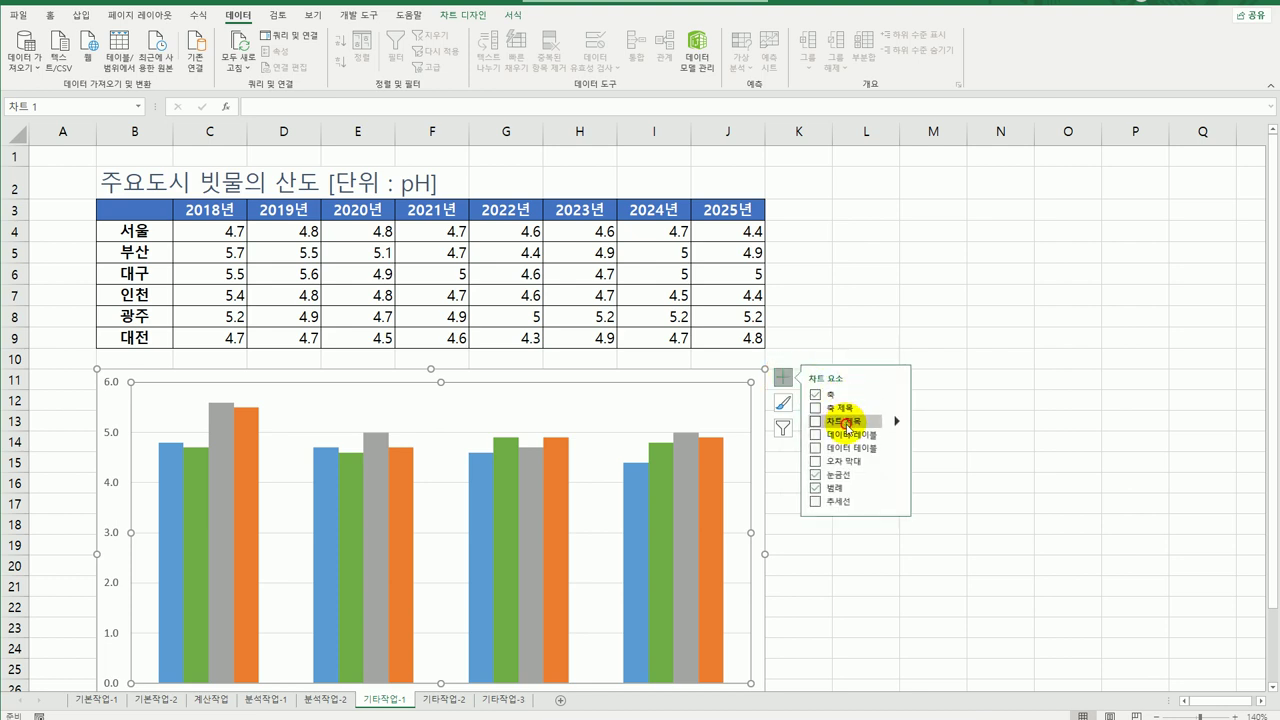
pyautogui.click(846, 424)
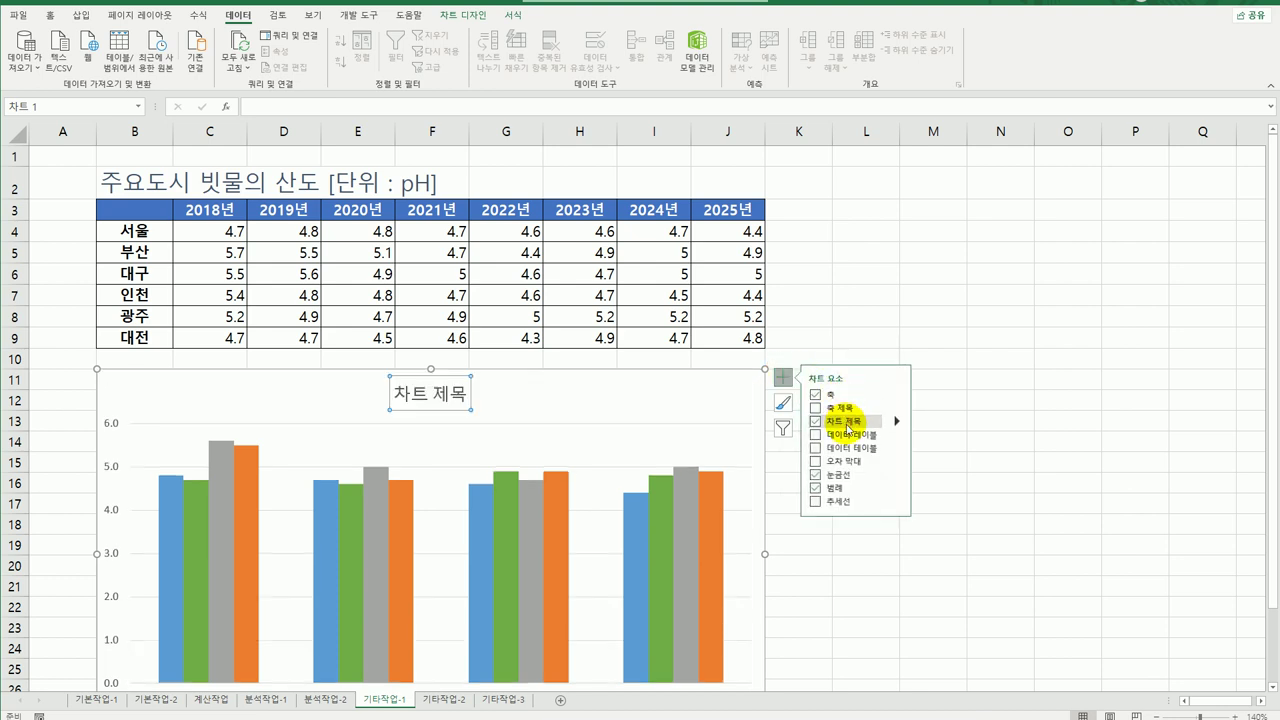
pyautogui.click(279, 114)
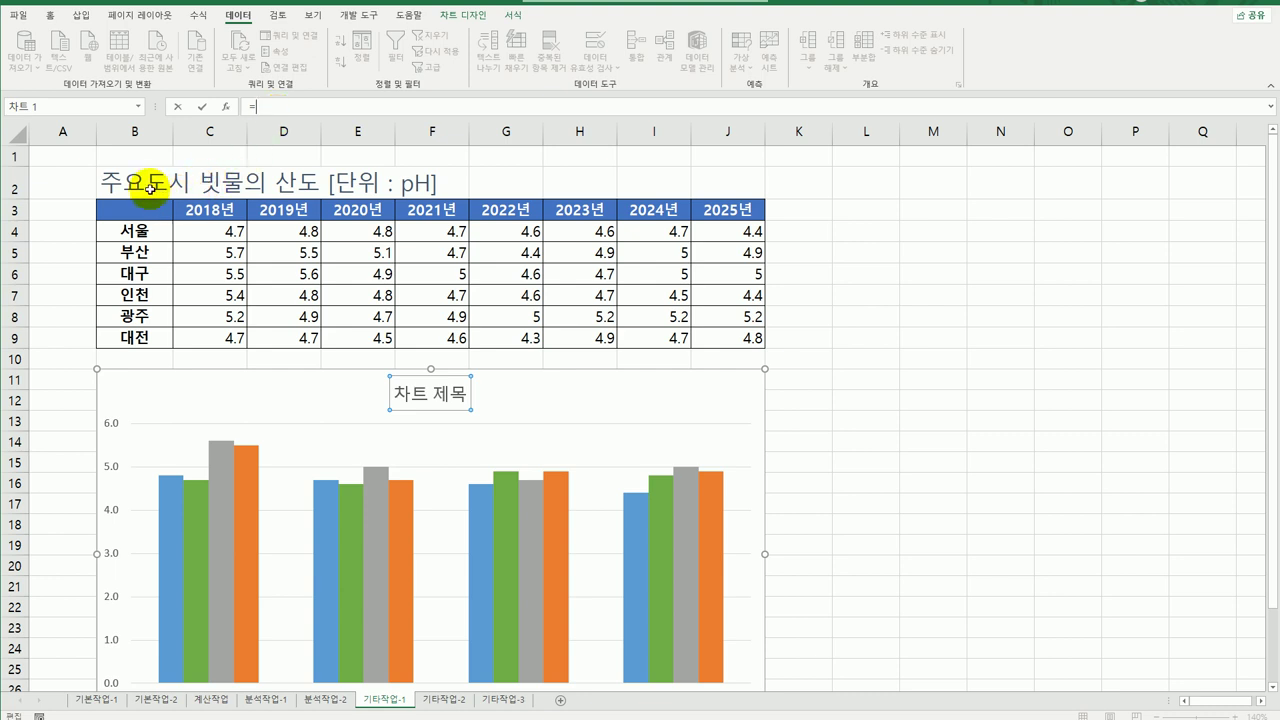
pyautogui.click(148, 185)
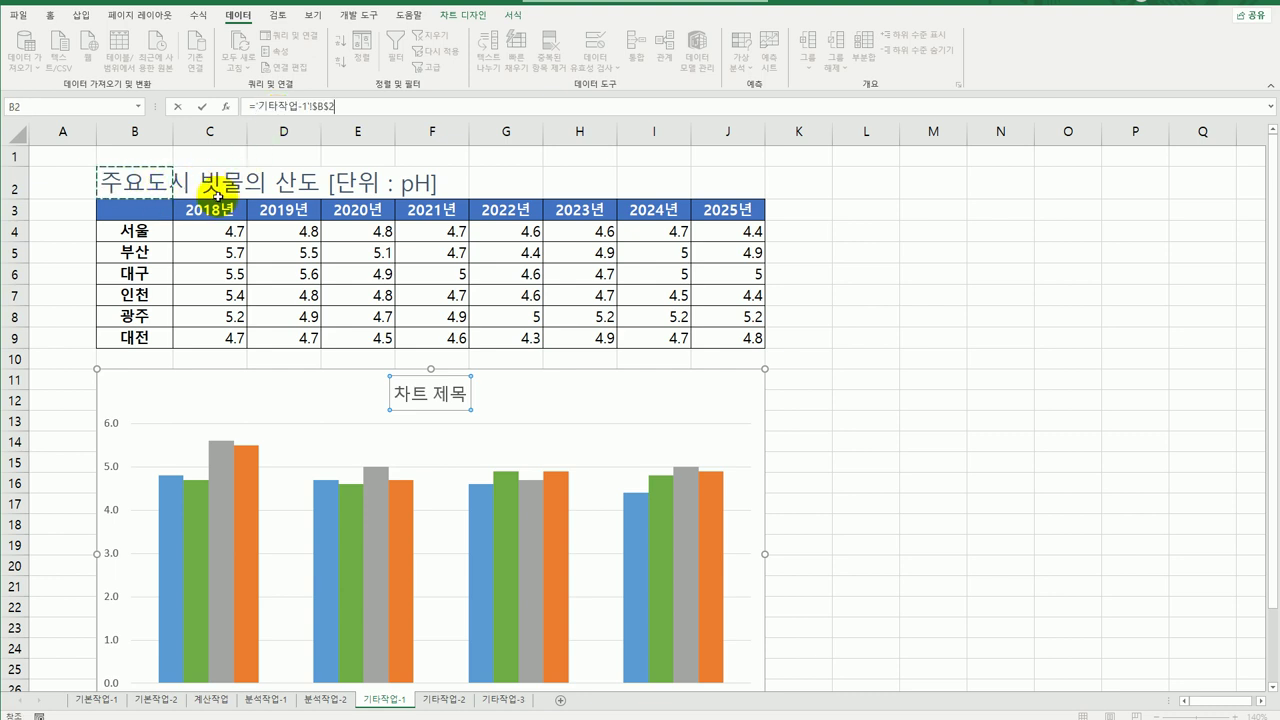
pyautogui.press('Return')
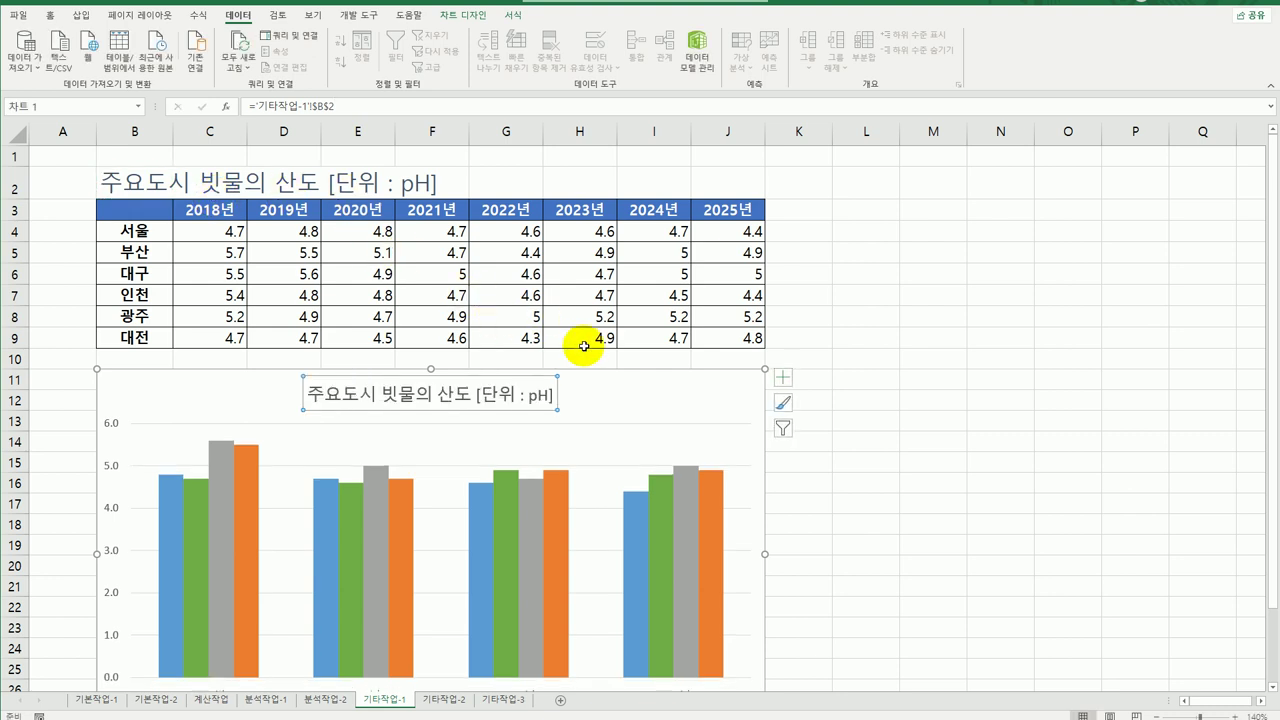
pyautogui.click(700, 398)
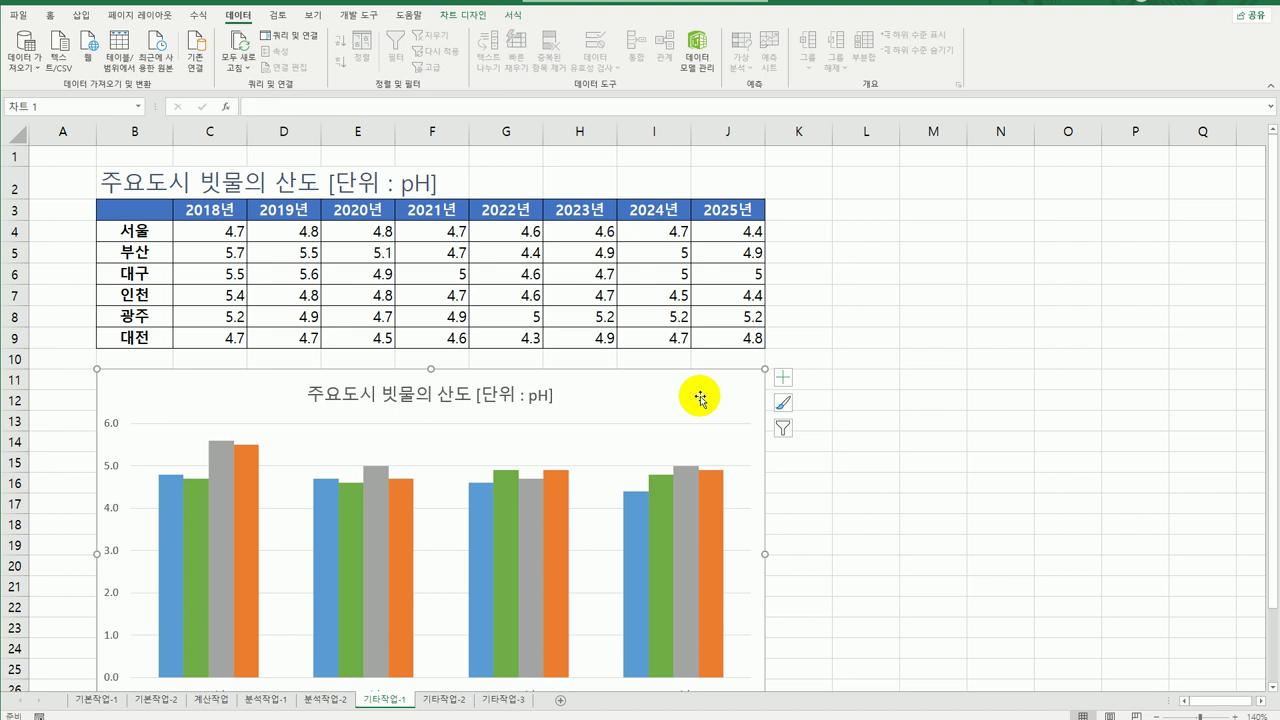
# Set the chart's font size to 12 from the Home tab.
pyautogui.click(52, 18)
pyautogui.click(243, 41)
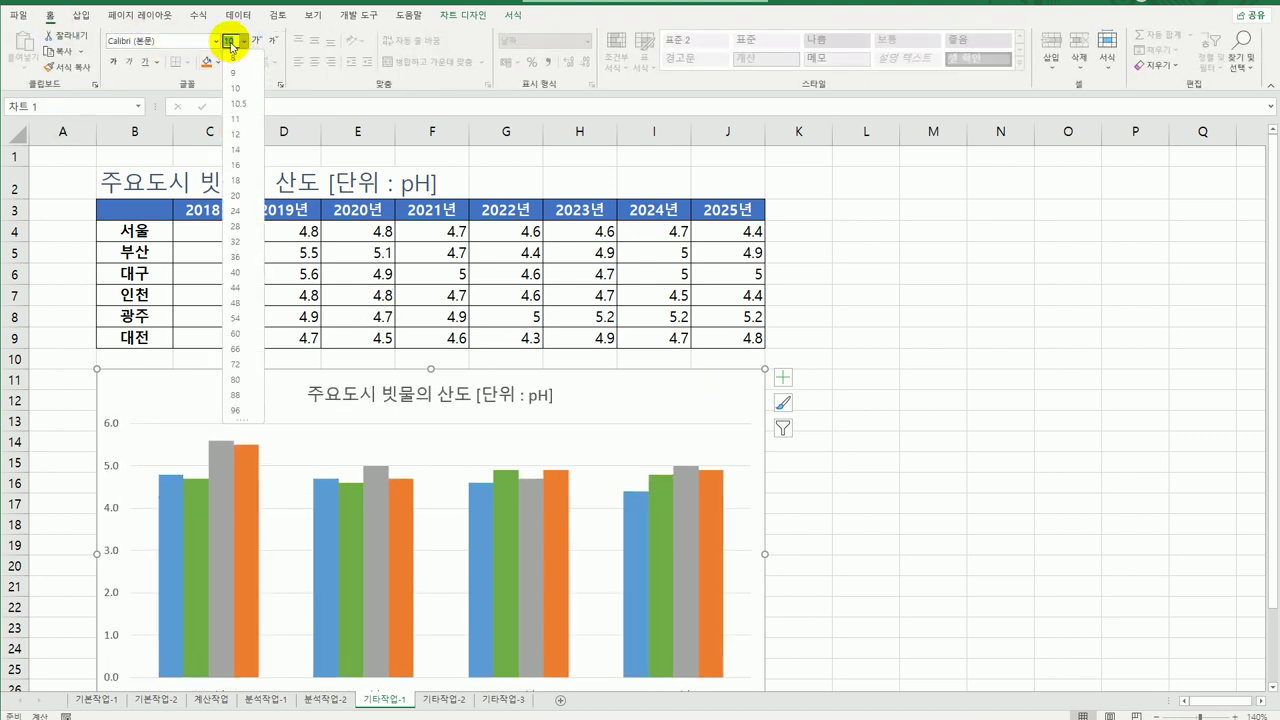
pyautogui.write('12')
pyautogui.press('Return')
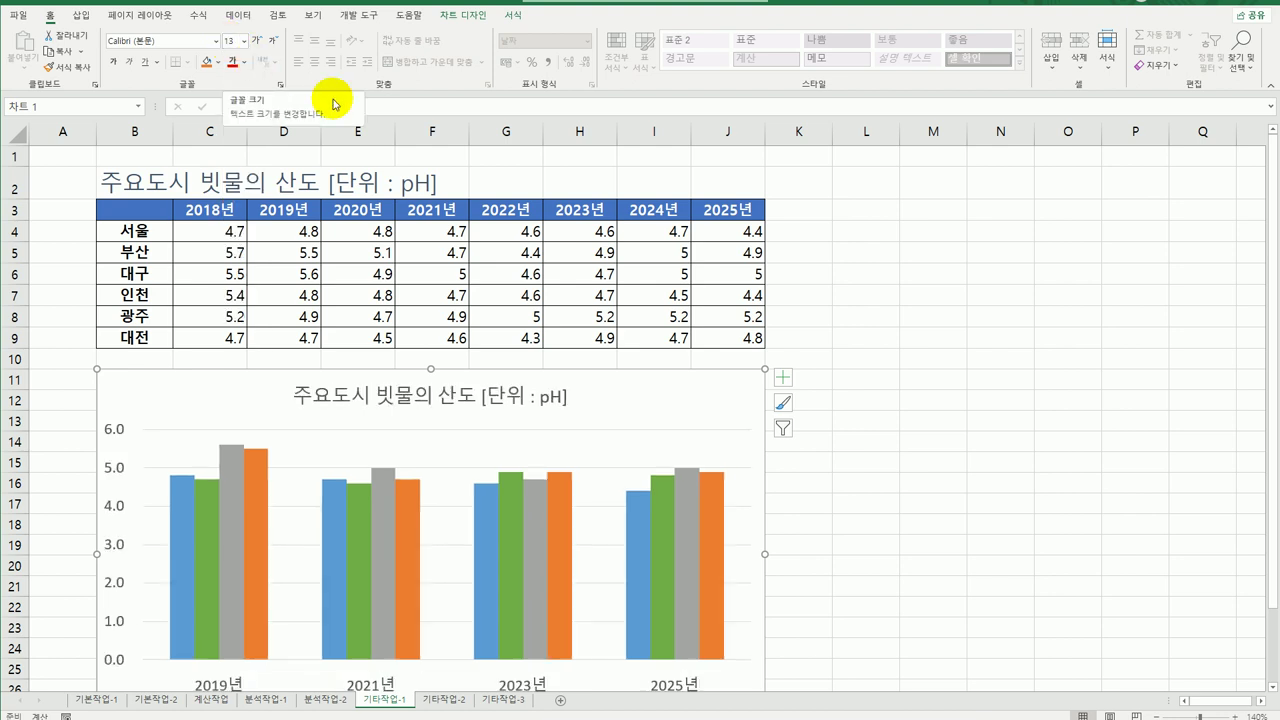
# Change the chart type to Line with Markers.
pyautogui.rightClick(615, 437)
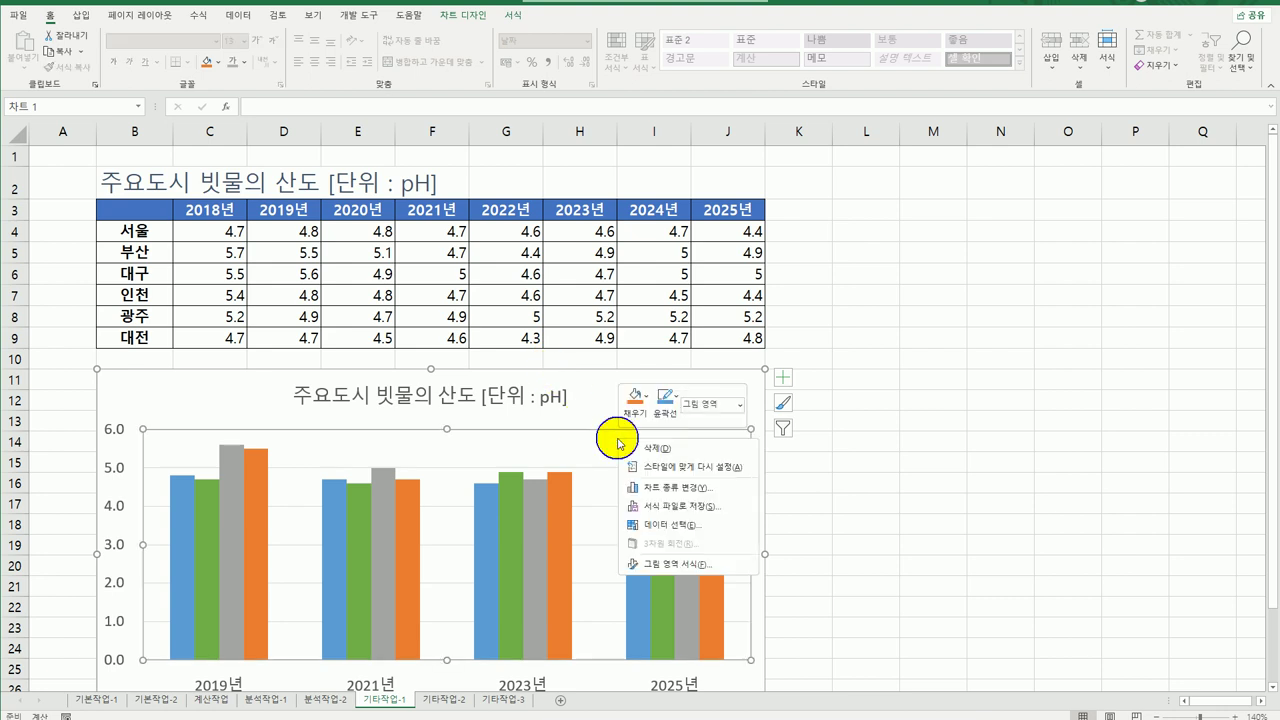
pyautogui.click(681, 495)
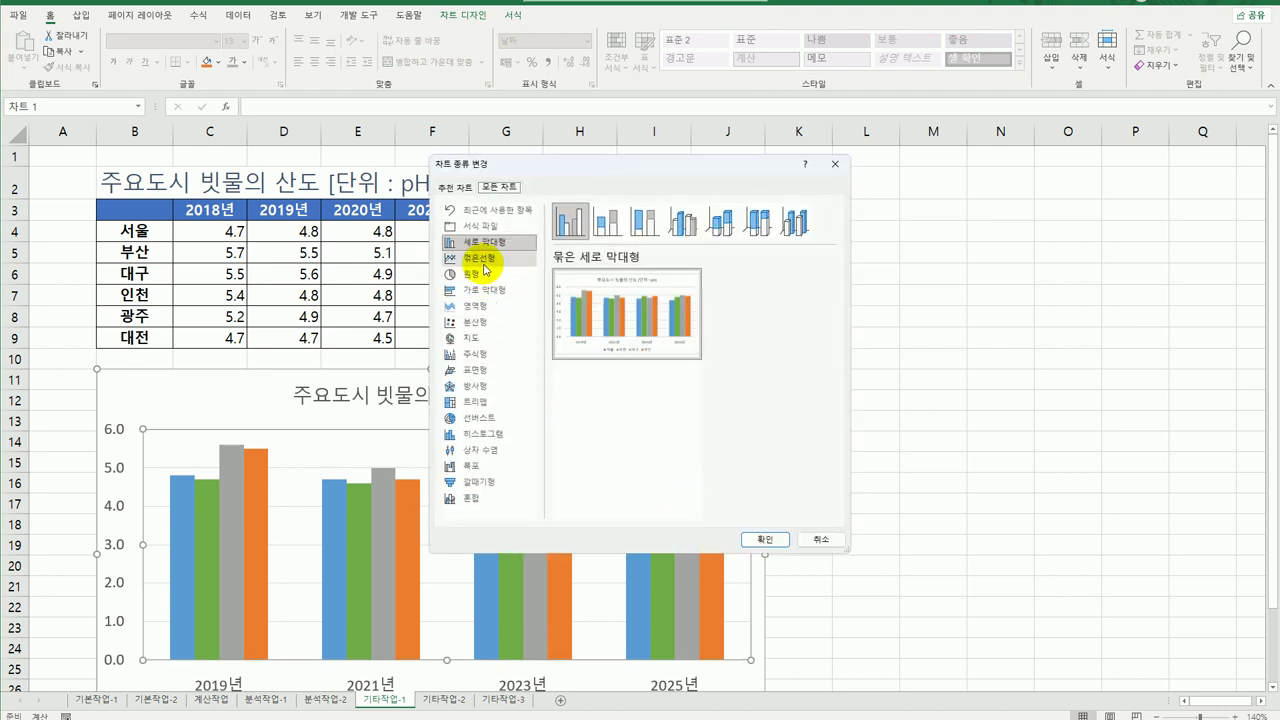
pyautogui.click(483, 260)
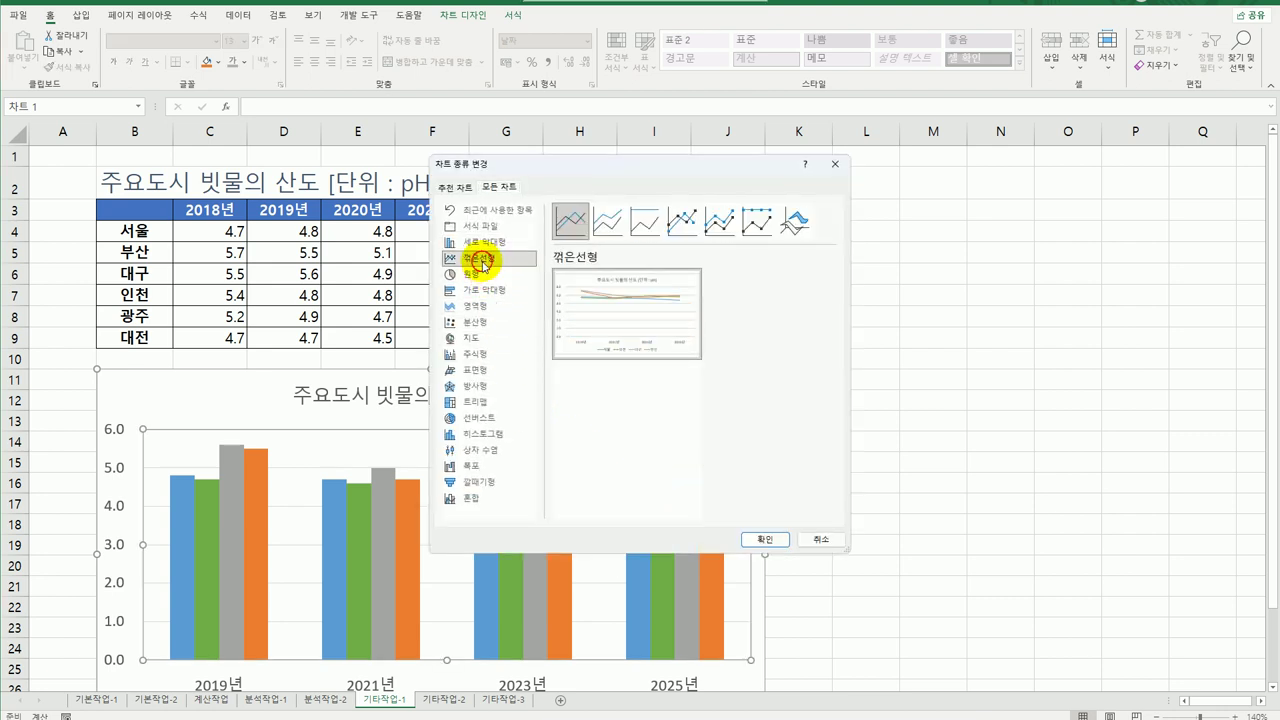
pyautogui.click(687, 236)
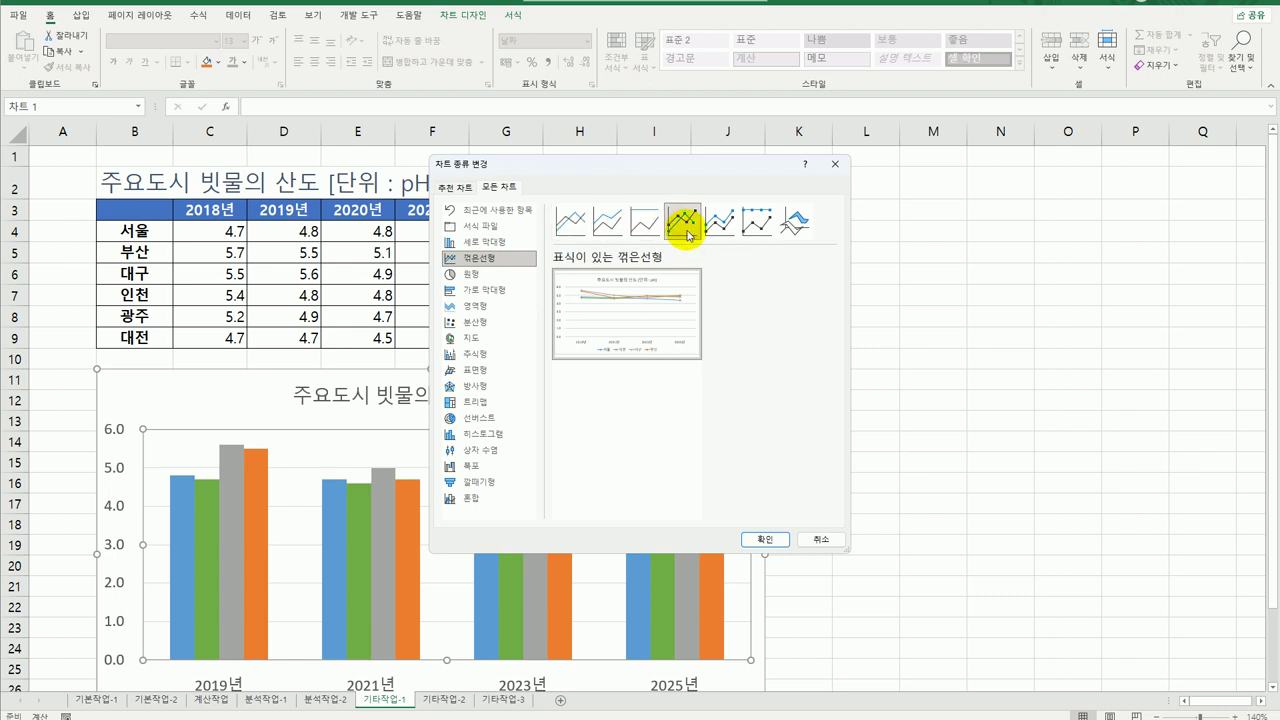
pyautogui.click(762, 540)
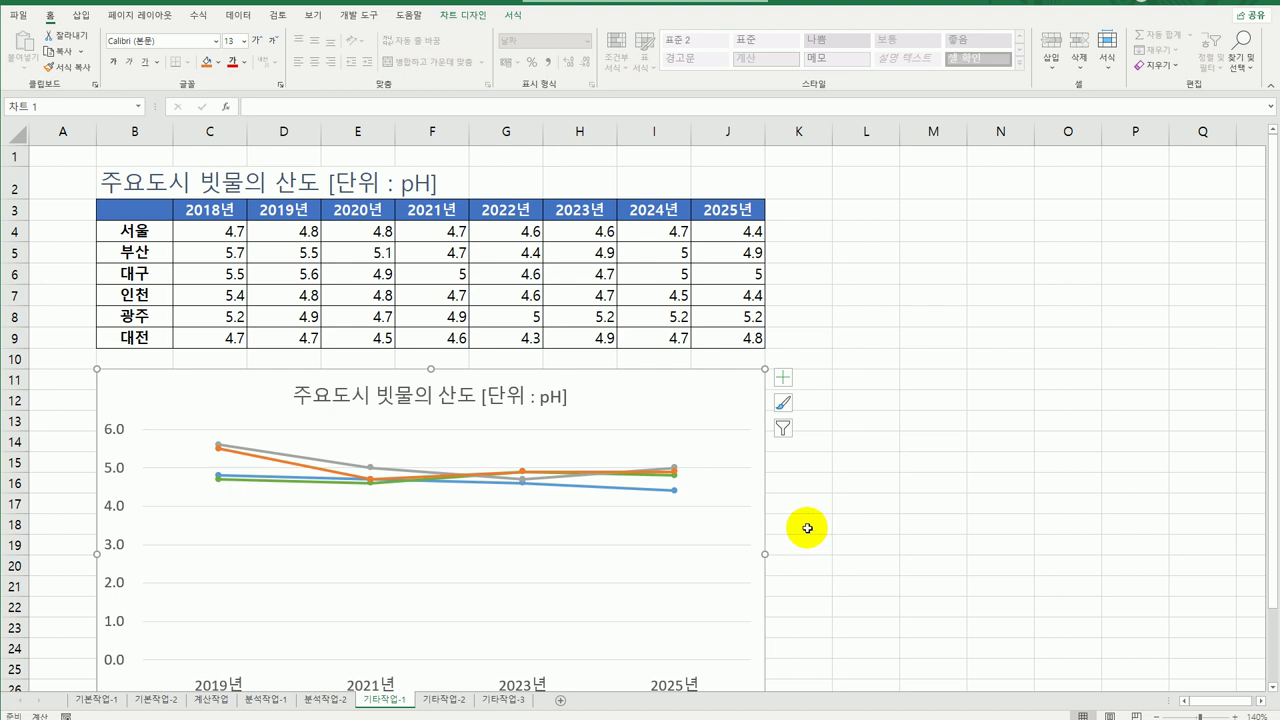
pyautogui.click(641, 439)
pyautogui.scroll(-3, 630, 438)
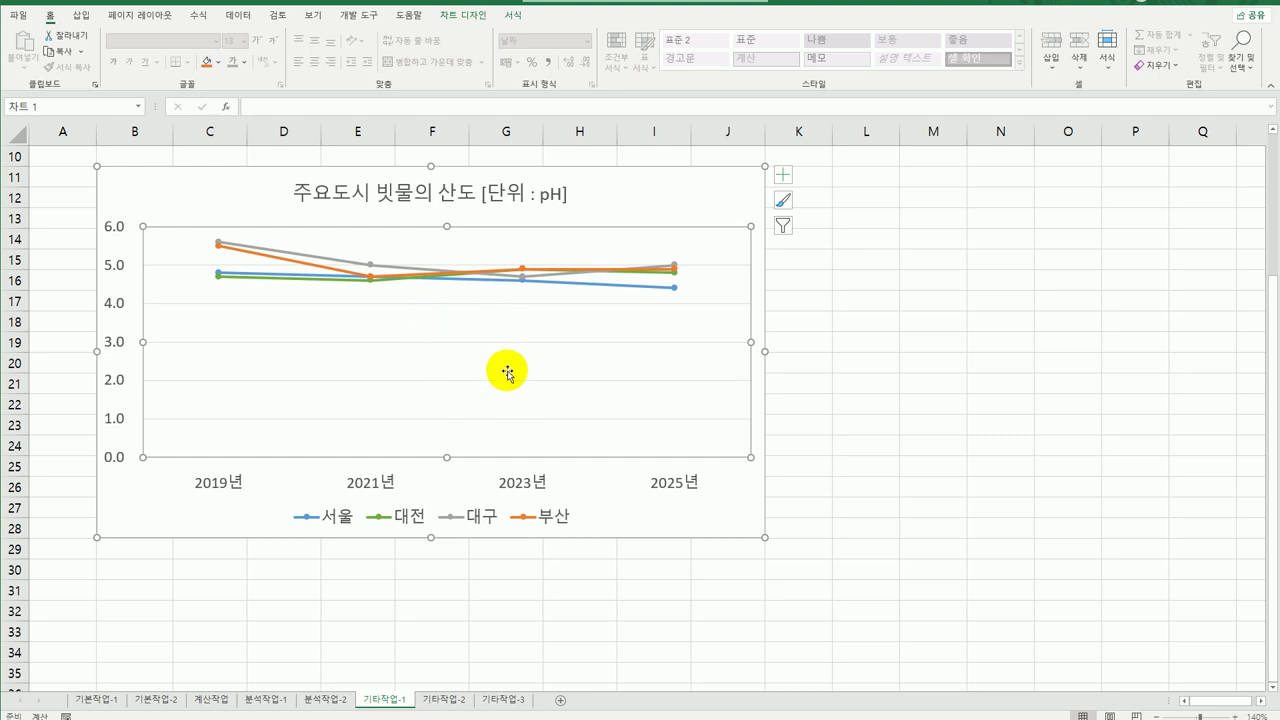
# Apply the Subtle Effect - Black, Dark 1 shape style to the plot area.
pyautogui.click(512, 16)
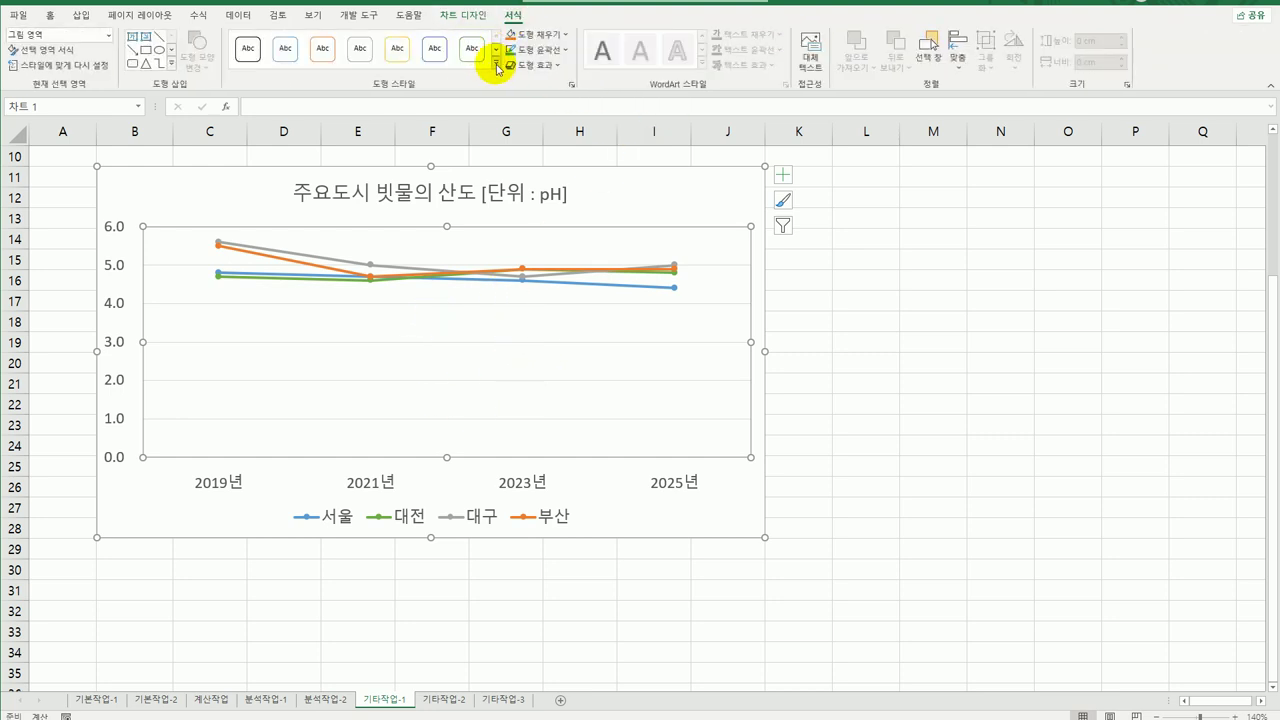
pyautogui.click(496, 64)
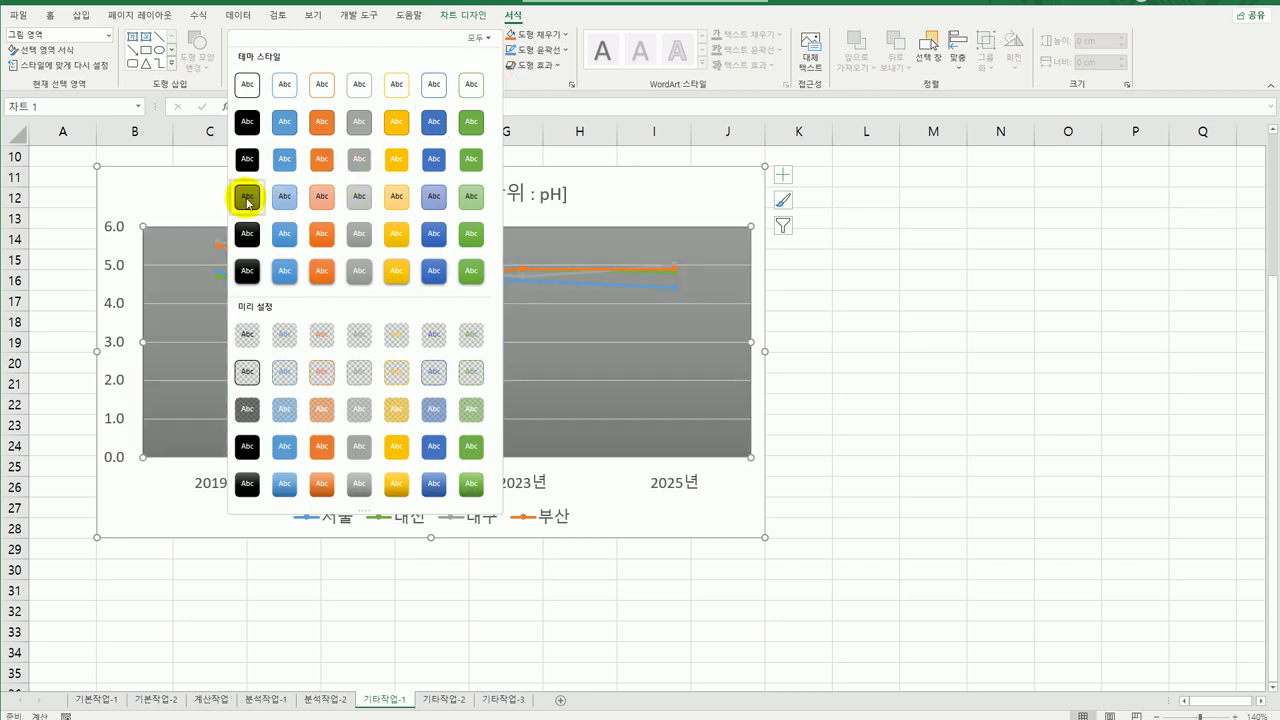
pyautogui.click(247, 198)
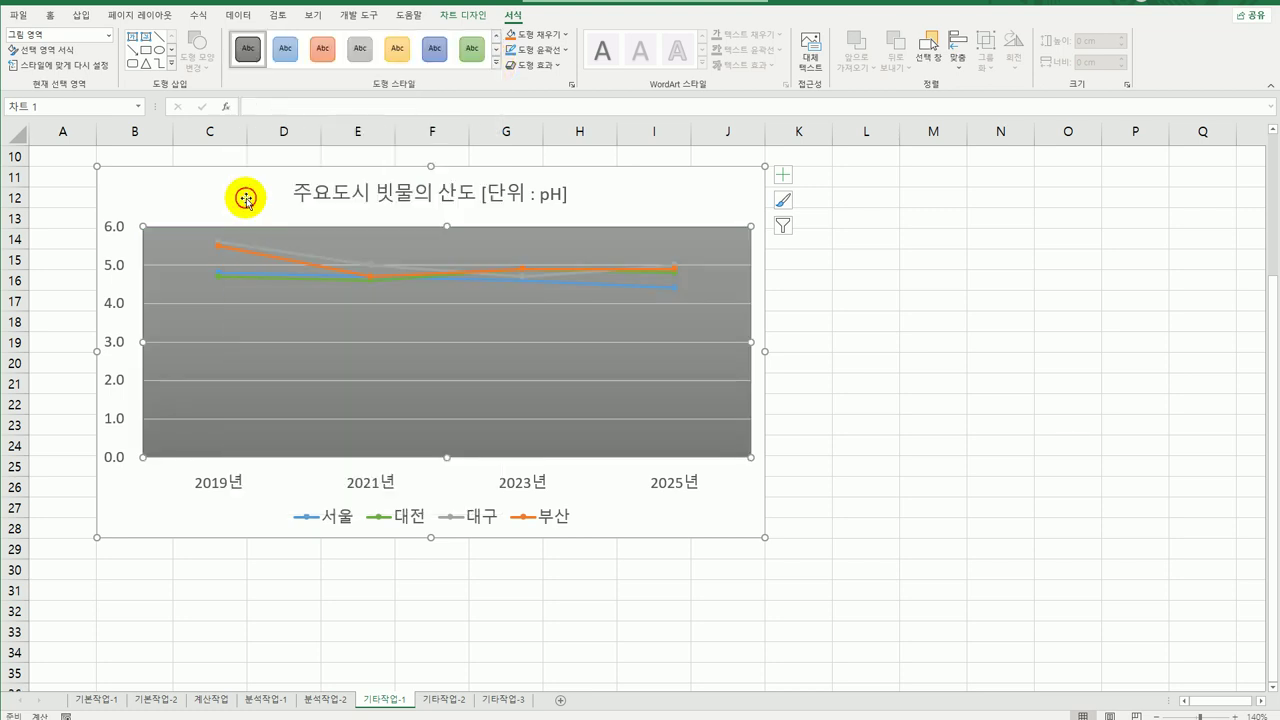
pyautogui.click(124, 344)
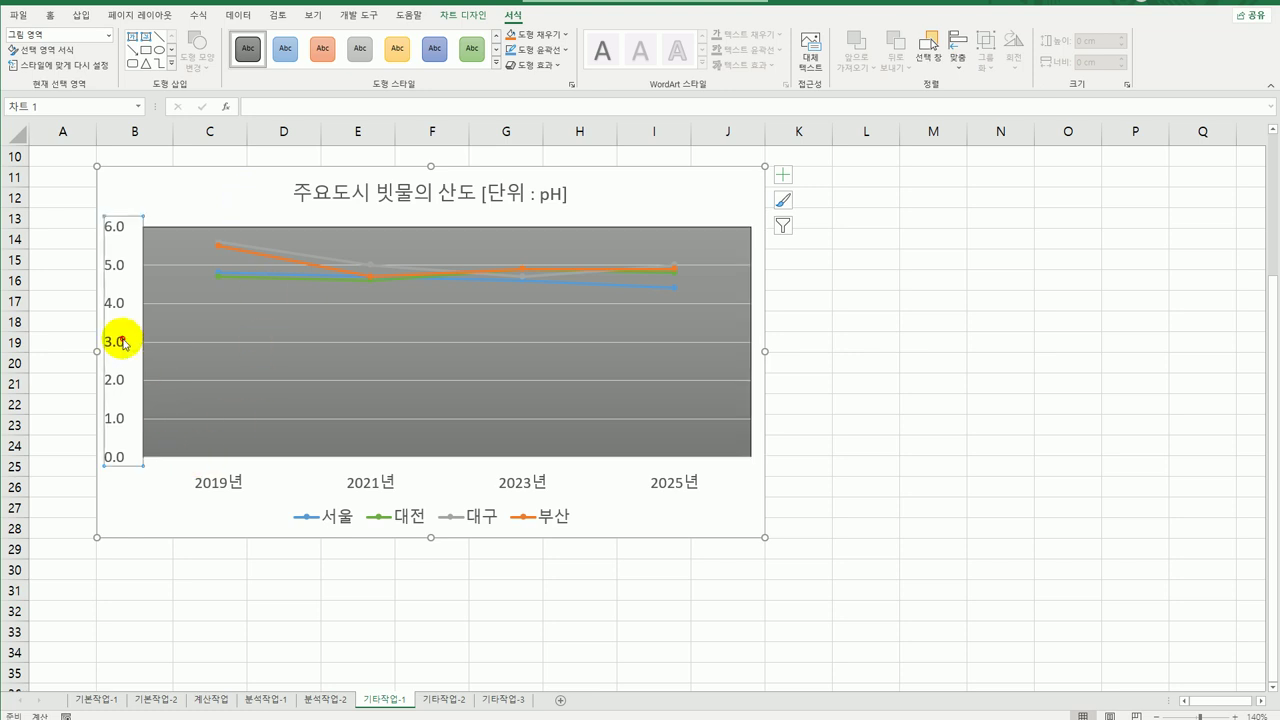
# Set the vertical axis minimum bound to 4 in Format Axis.
pyautogui.rightClick(124, 342)
pyautogui.click(175, 505)
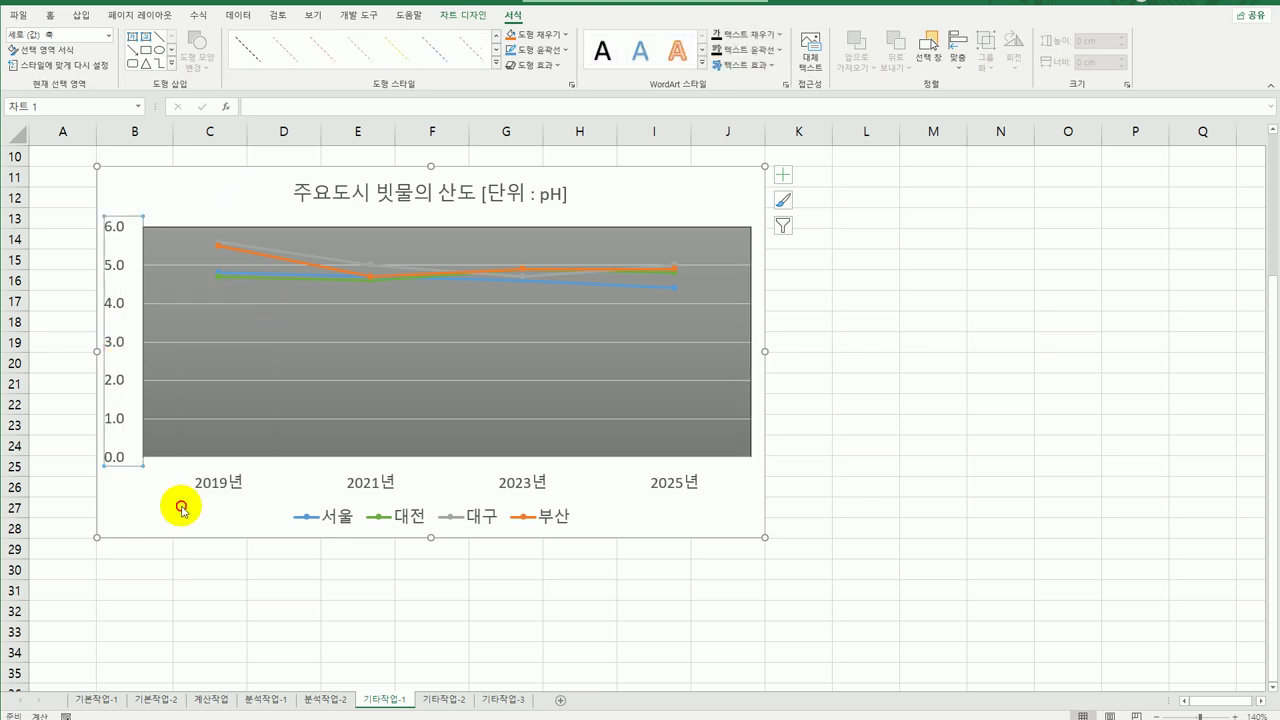
pyautogui.doubleClick(1137, 246)
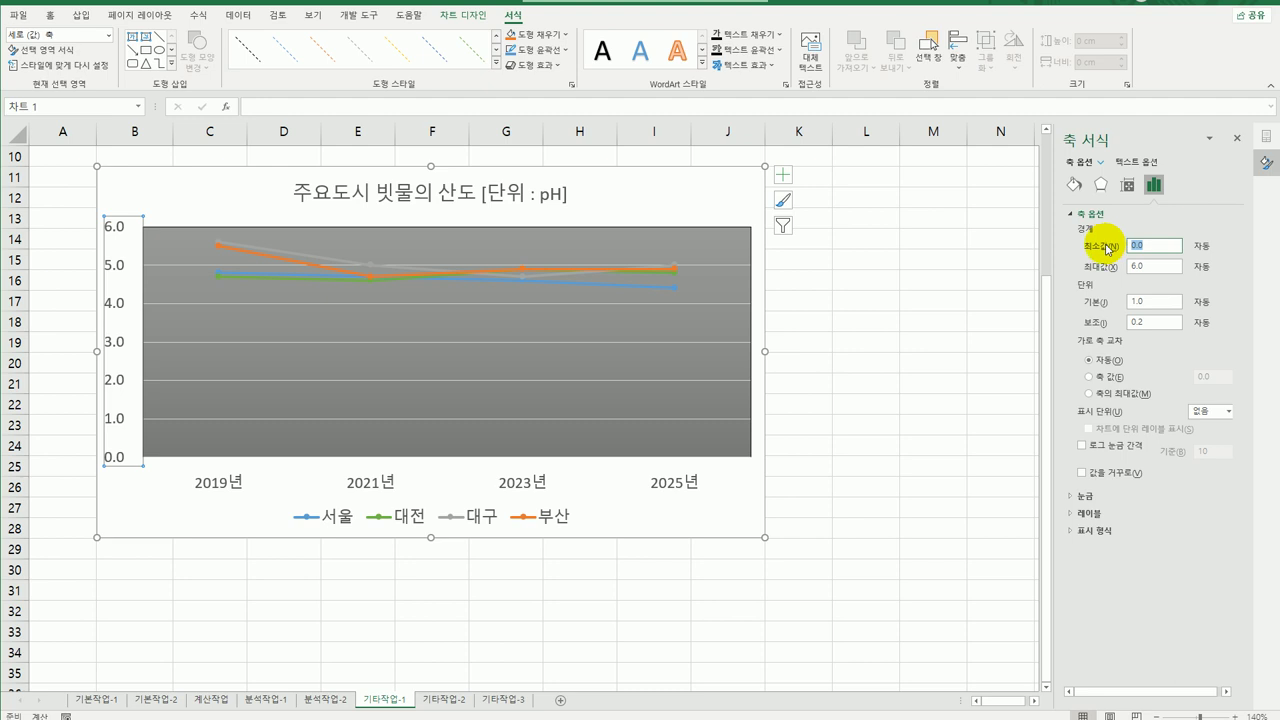
pyautogui.write('4')
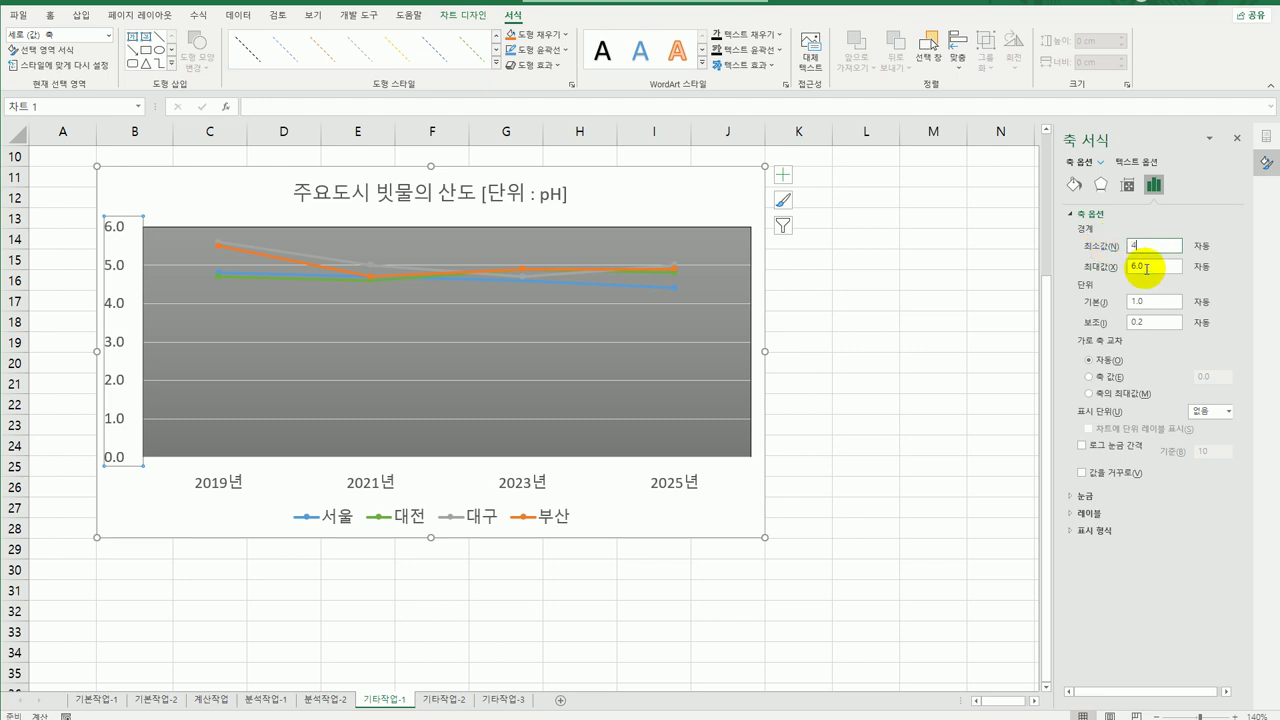
pyautogui.click(1147, 266)
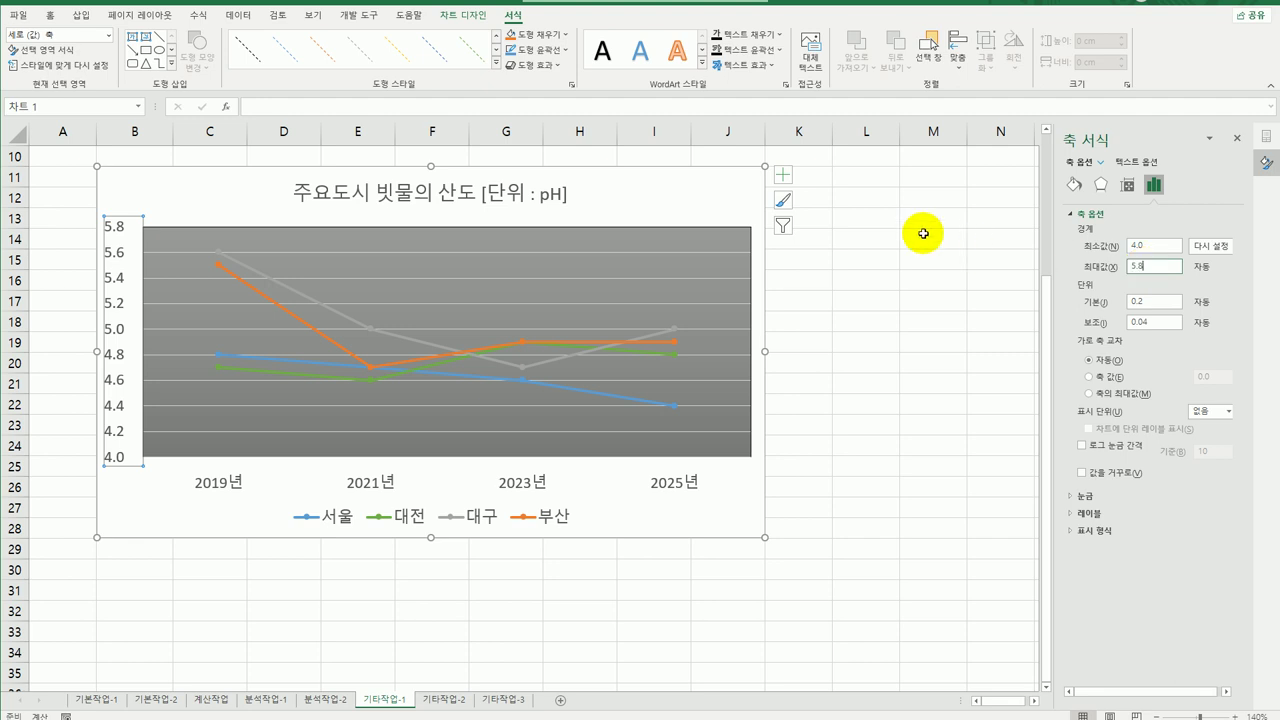
# Turn on Primary Major Vertical gridlines from the Chart Elements list.
pyautogui.click(780, 176)
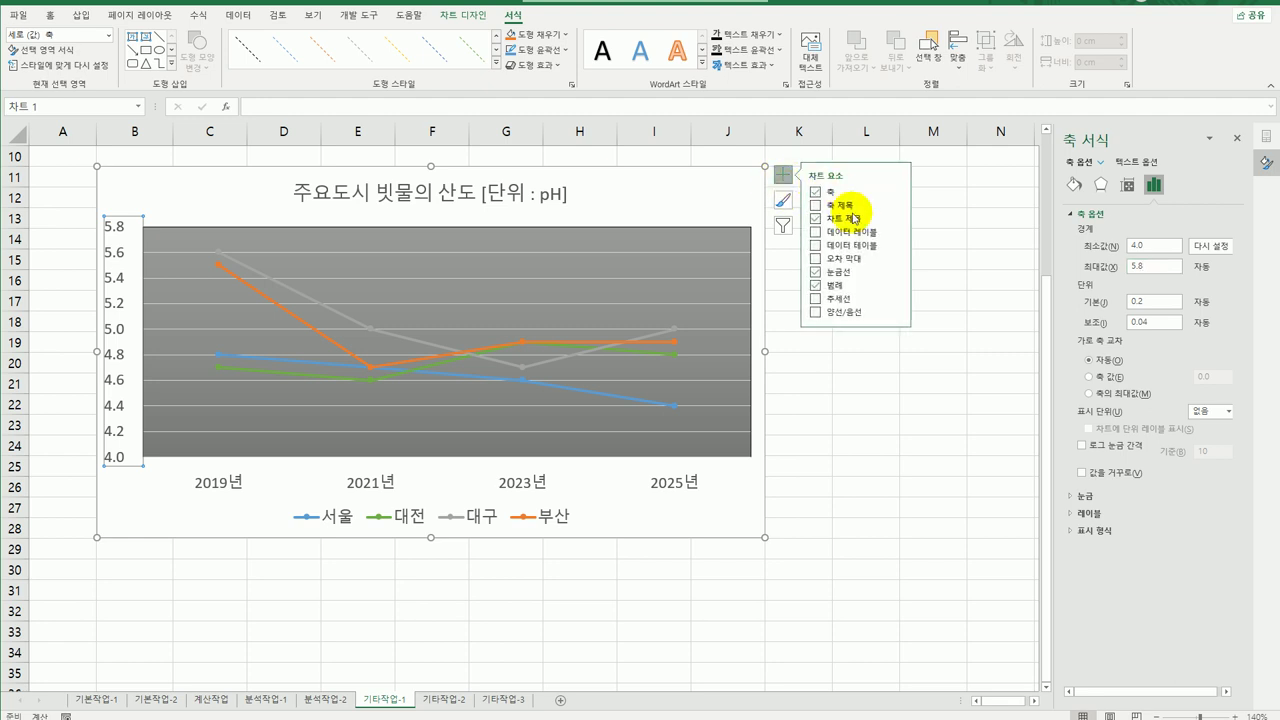
pyautogui.click(895, 271)
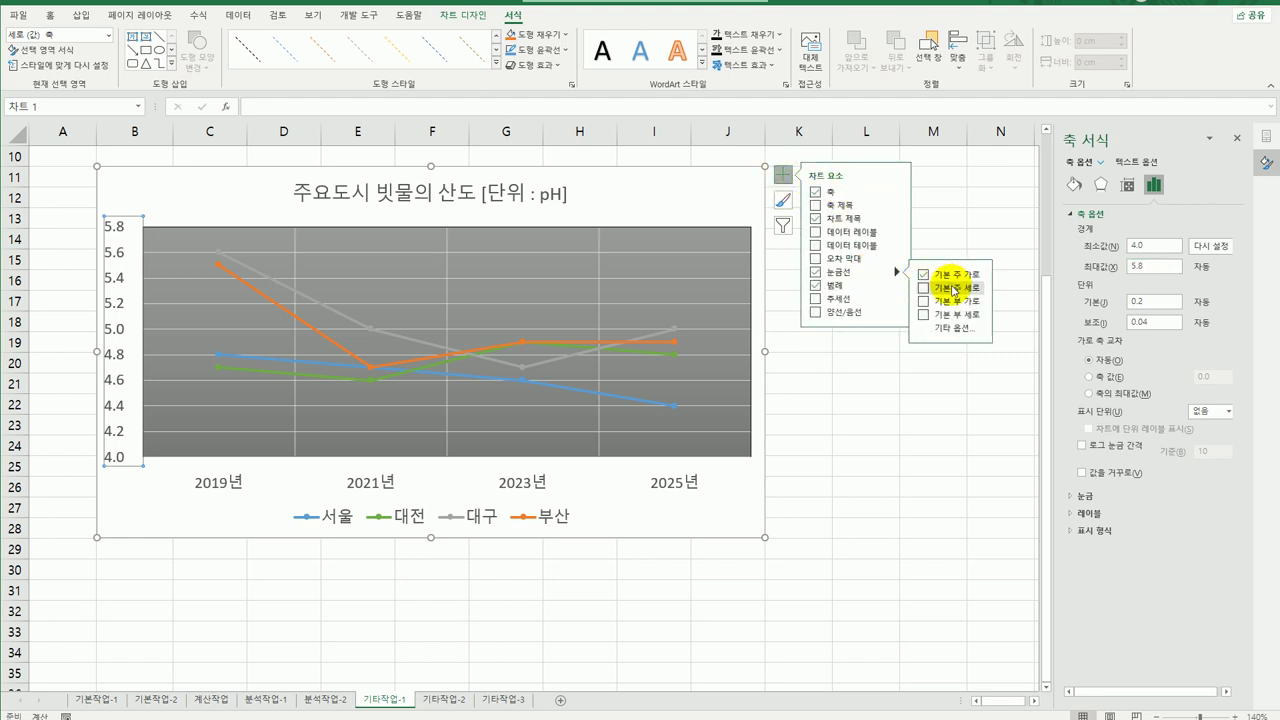
pyautogui.click(955, 290)
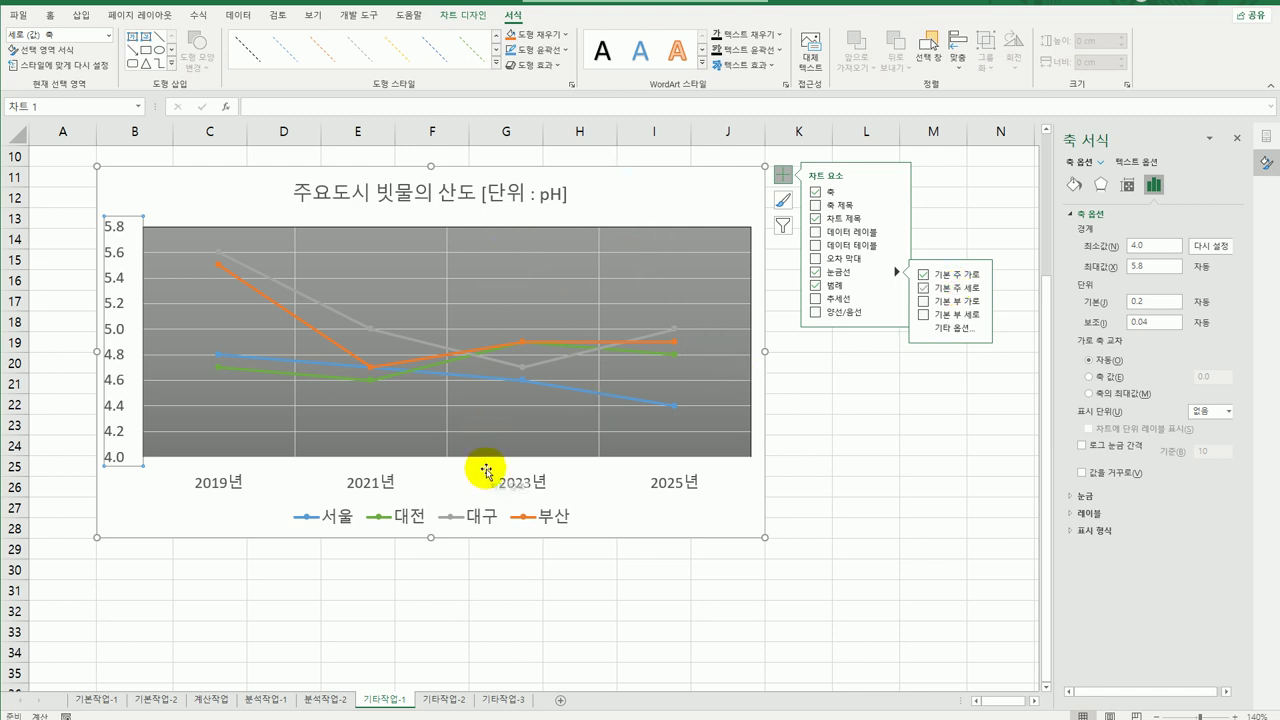
pyautogui.click(750, 178)
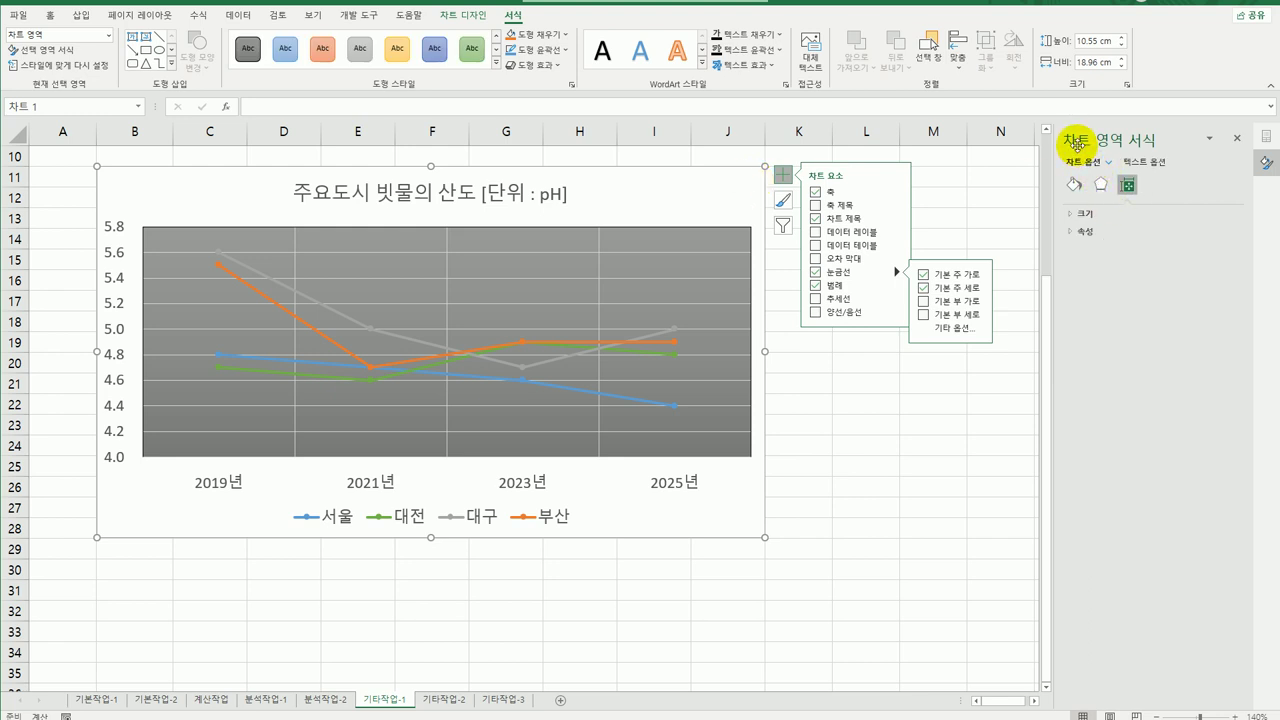
# Turn on rounded corners for the chart area border.
pyautogui.click(1074, 185)
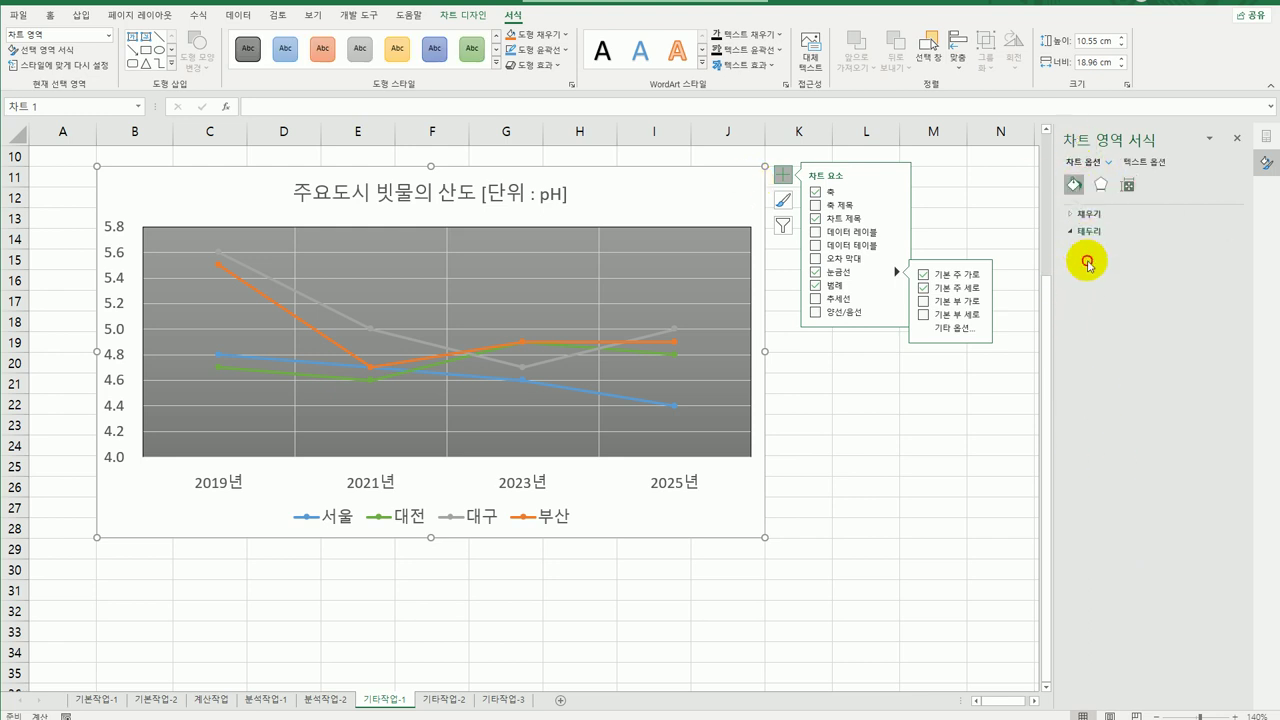
pyautogui.click(1082, 232)
pyautogui.click(1104, 548)
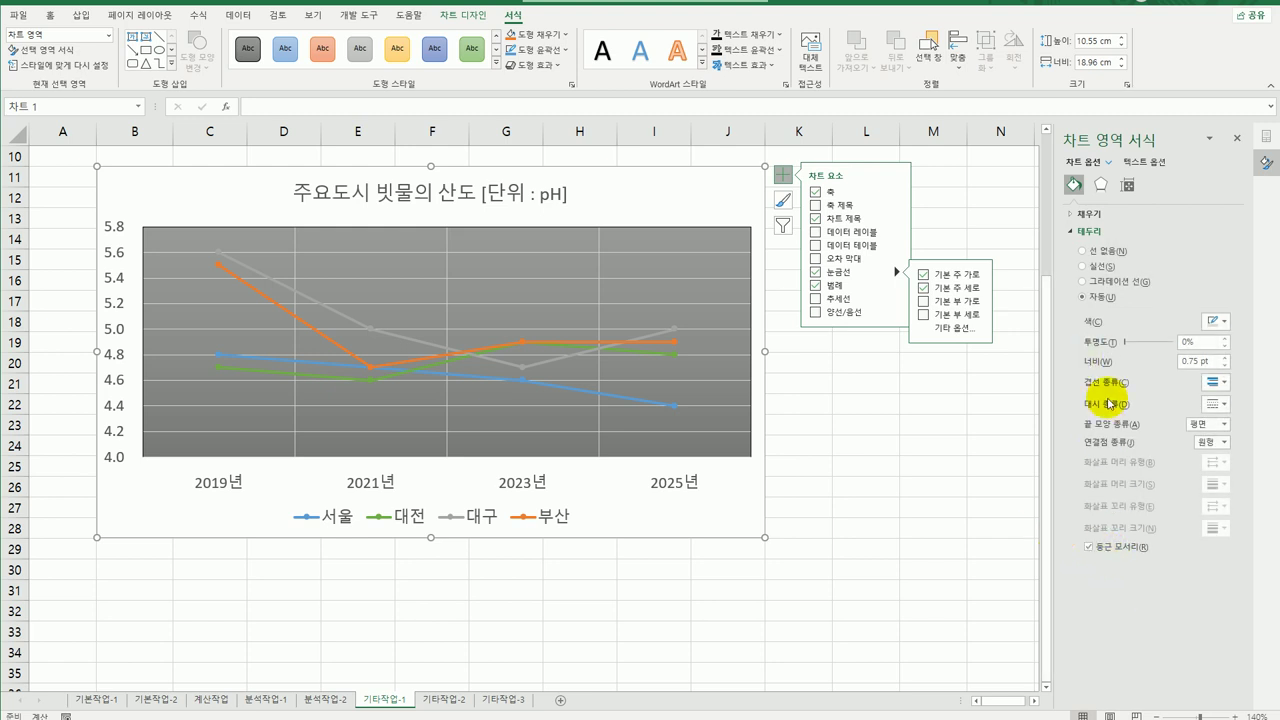
# Apply a shadow preset to the chart area.
pyautogui.click(1101, 184)
pyautogui.click(1094, 218)
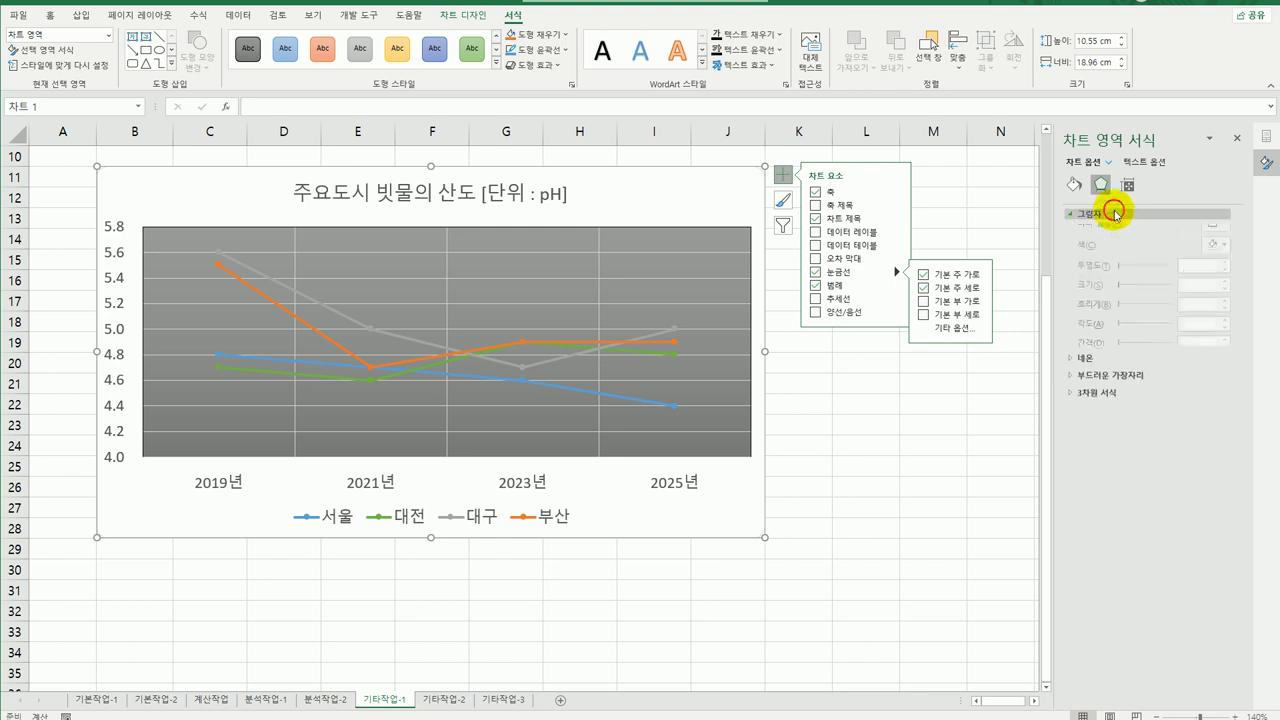
pyautogui.click(1216, 232)
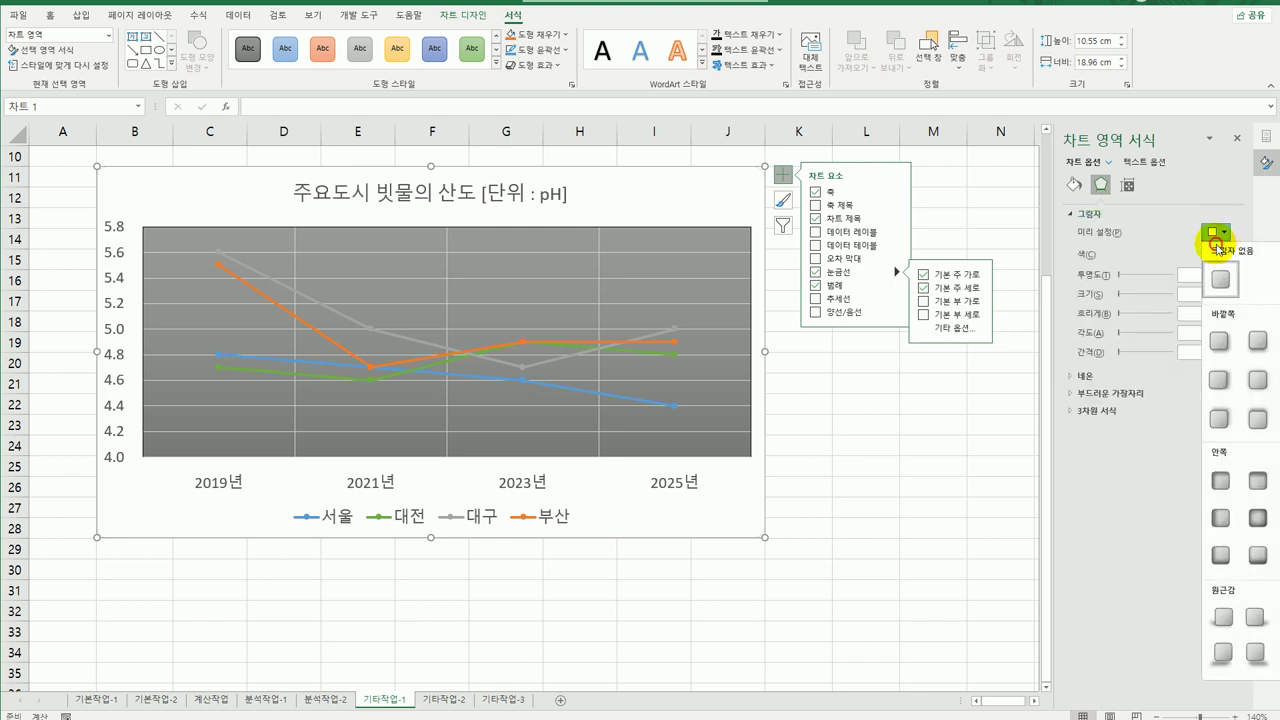
pyautogui.click(1254, 516)
pyautogui.click(941, 551)
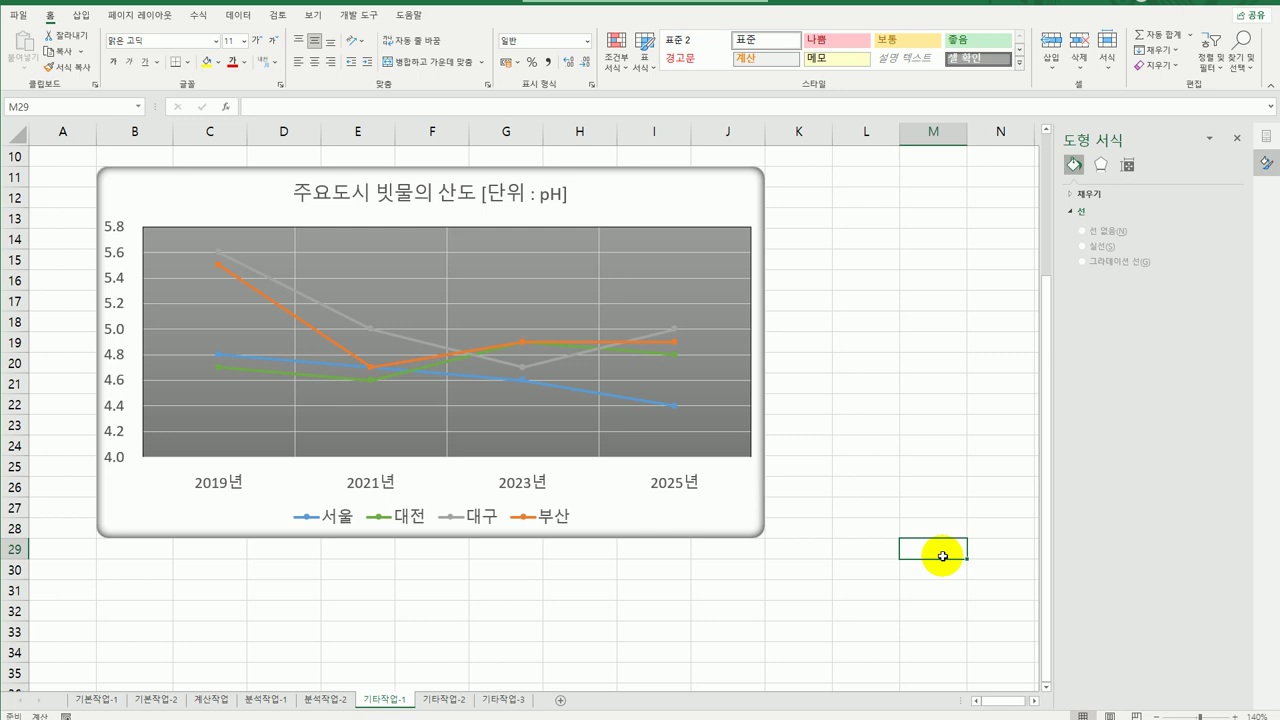
# Change the vertical axis maximum bound from 5.8 to 6.0.
pyautogui.click(110, 264)
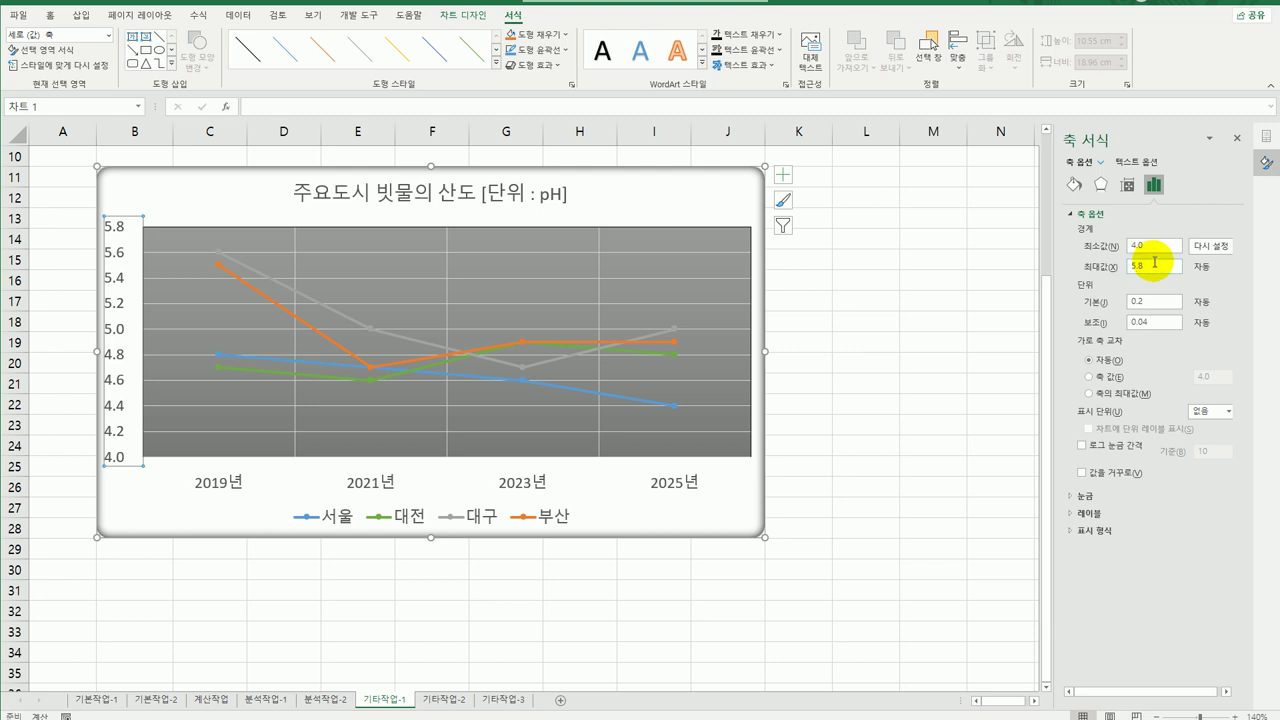
pyautogui.moveTo(1145, 266); pyautogui.dragTo(1098, 268)
pyautogui.write('6.0')
pyautogui.press('Return')
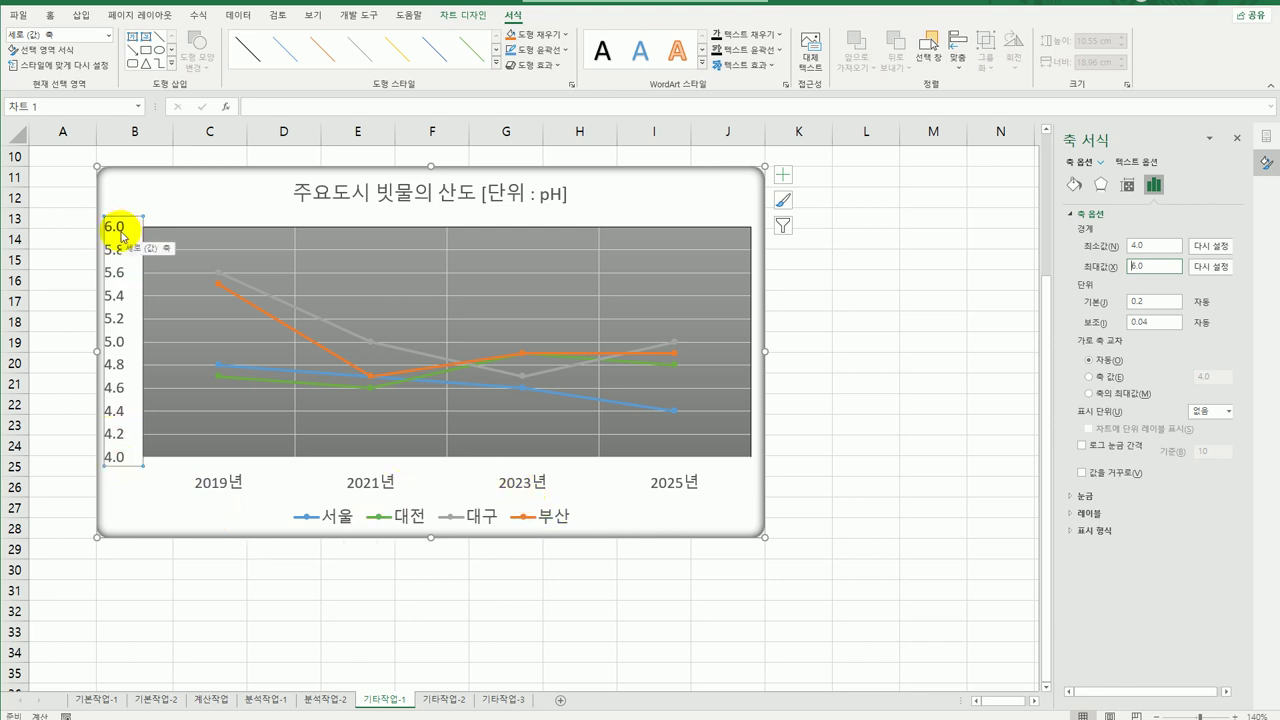
pyautogui.click(864, 651)
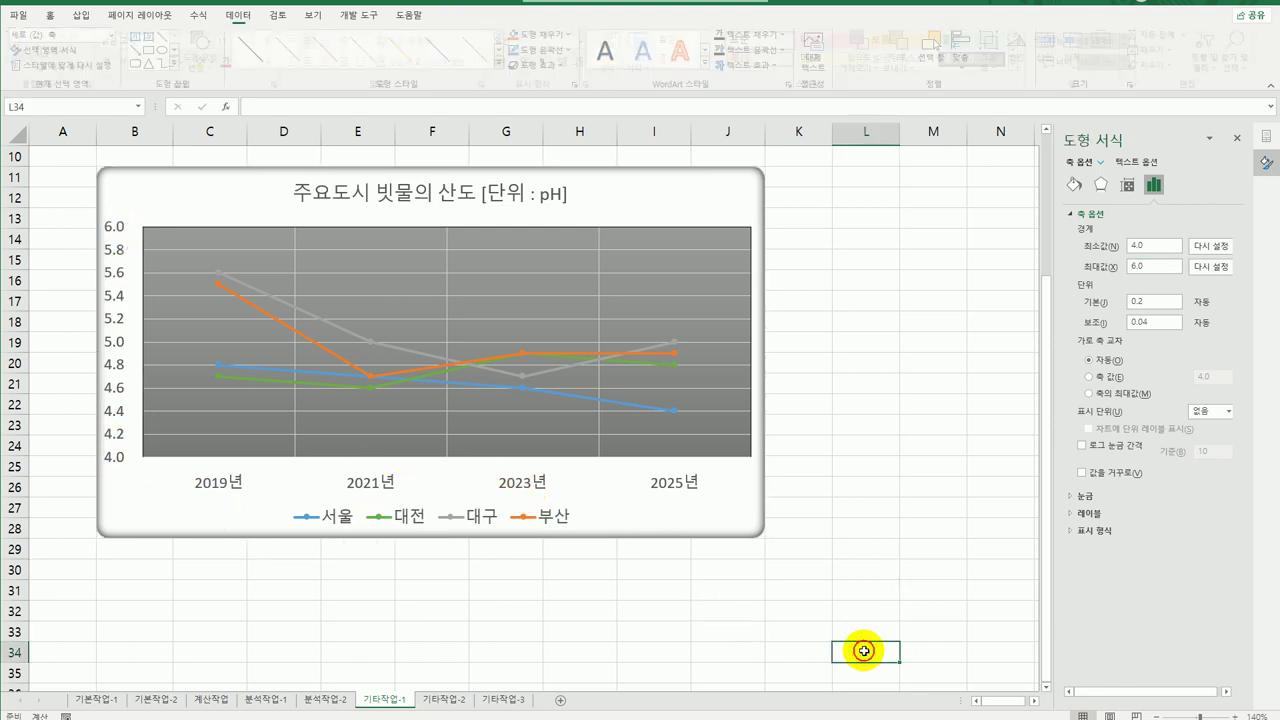
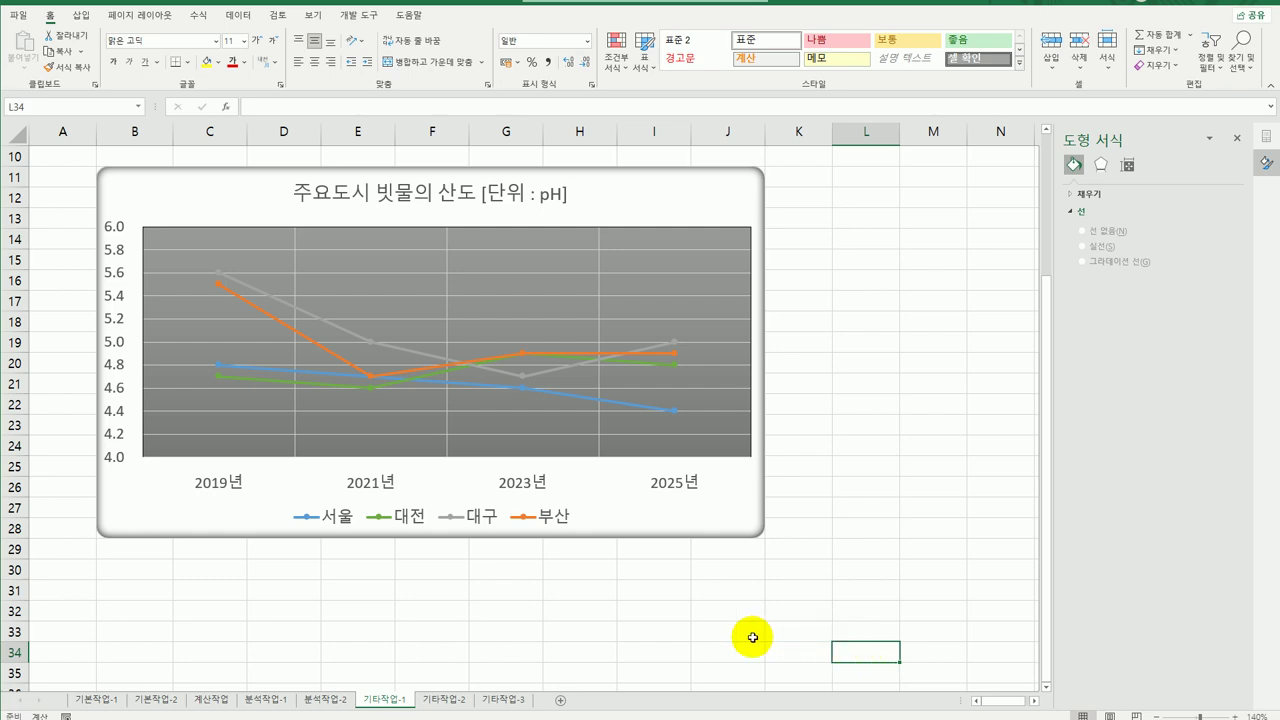
# Go to the 기타작업-2 sheet.
pyautogui.click(441, 699)
pyautogui.scroll(-3, 640, 552)
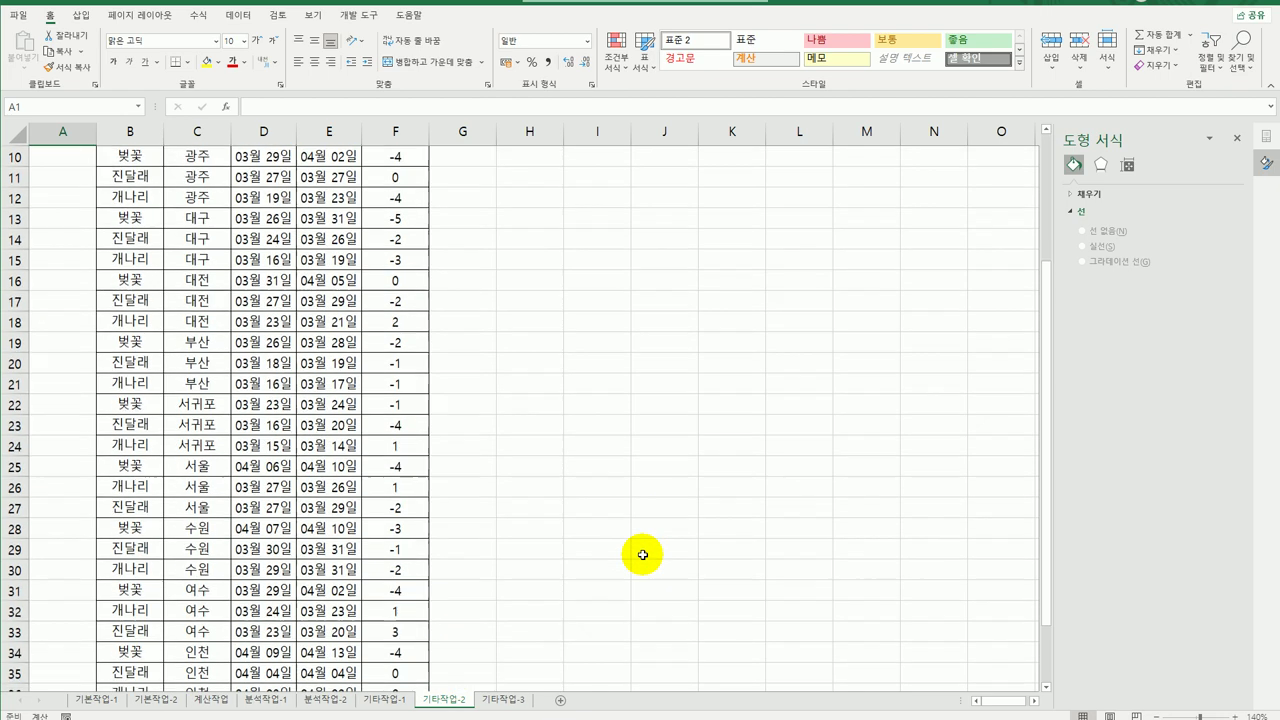
pyautogui.scroll(3, 642, 555)
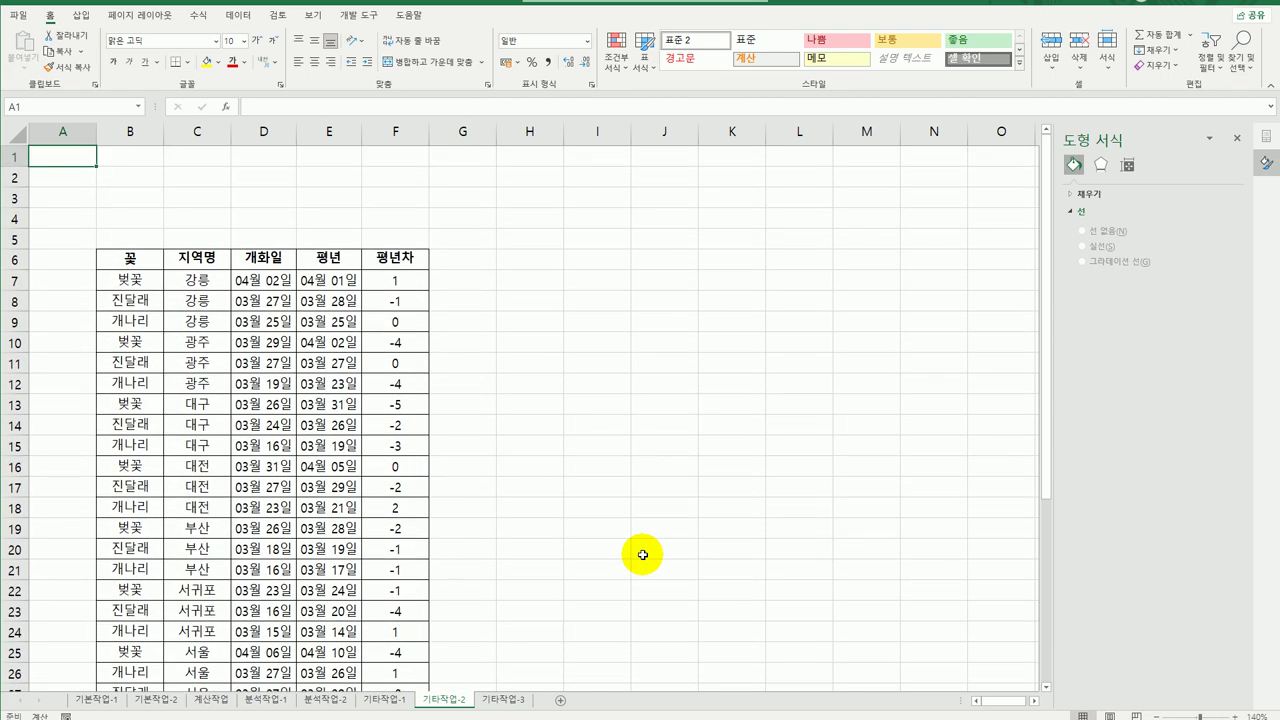
# Draw a form button above the flower table and start recording its 서식적용 macro.
pyautogui.click(357, 18)
pyautogui.click(276, 50)
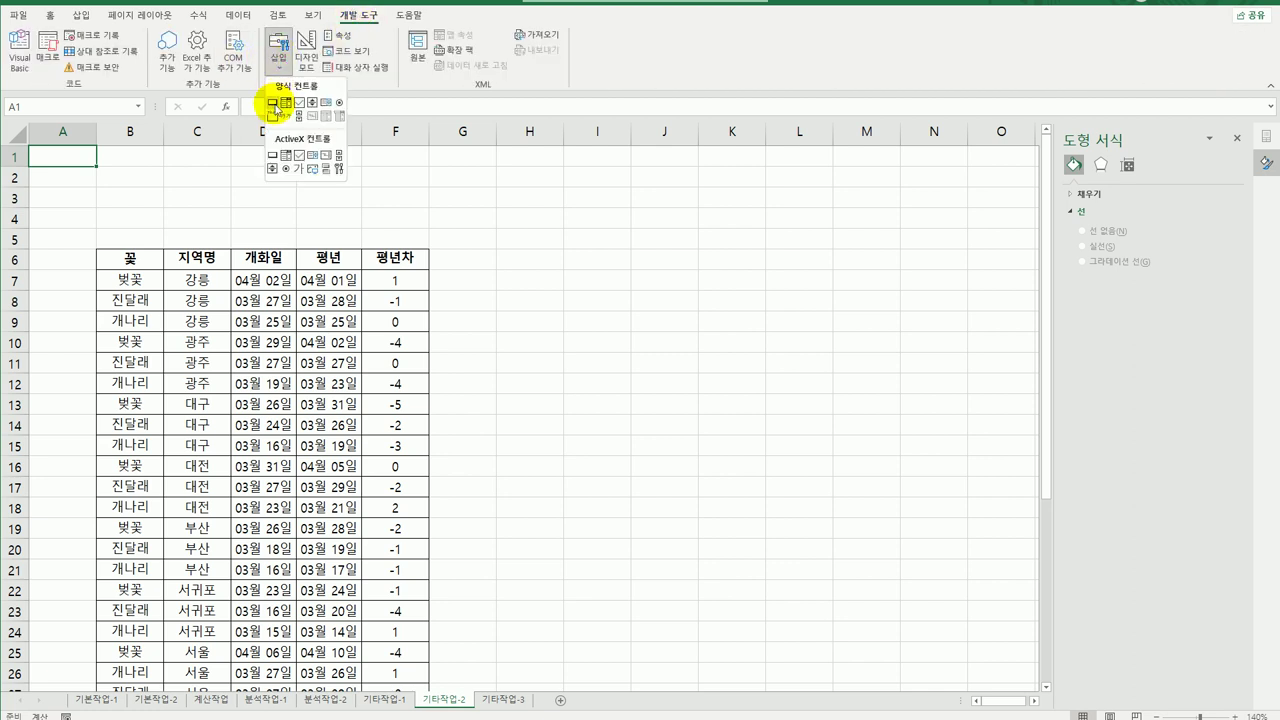
pyautogui.click(272, 102)
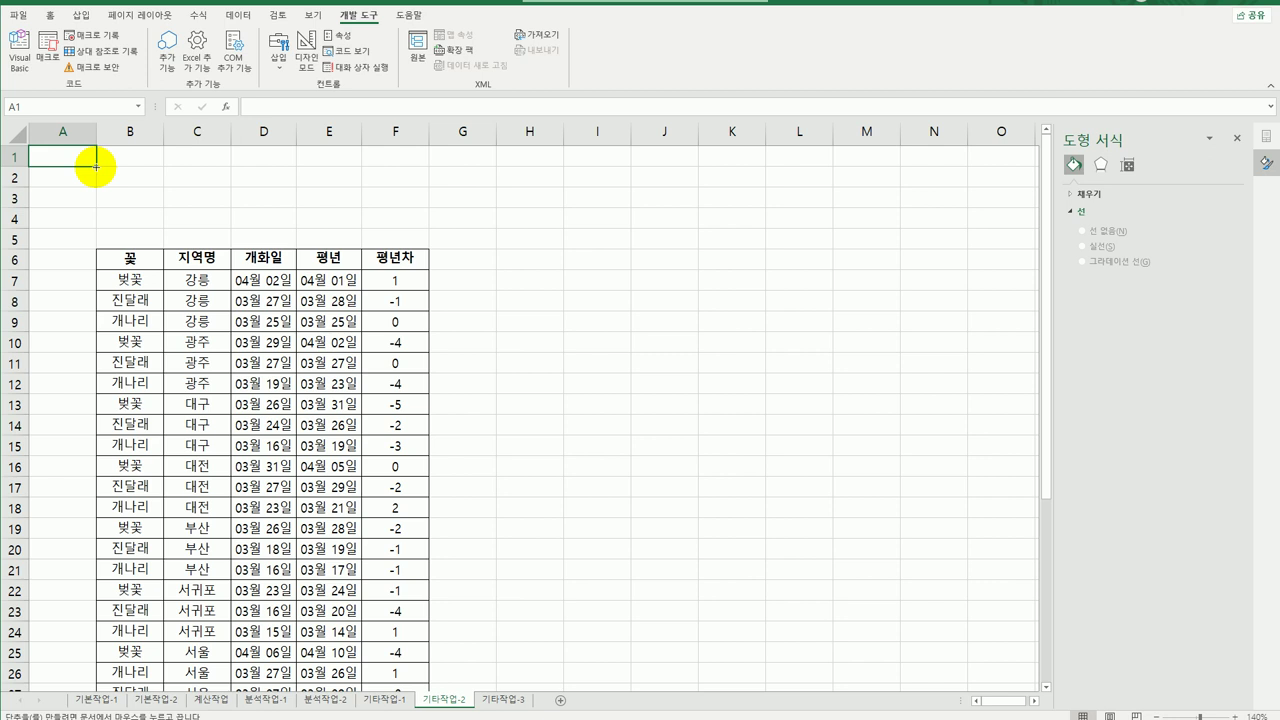
pyautogui.moveTo(96, 166); pyautogui.dragTo(200, 206)
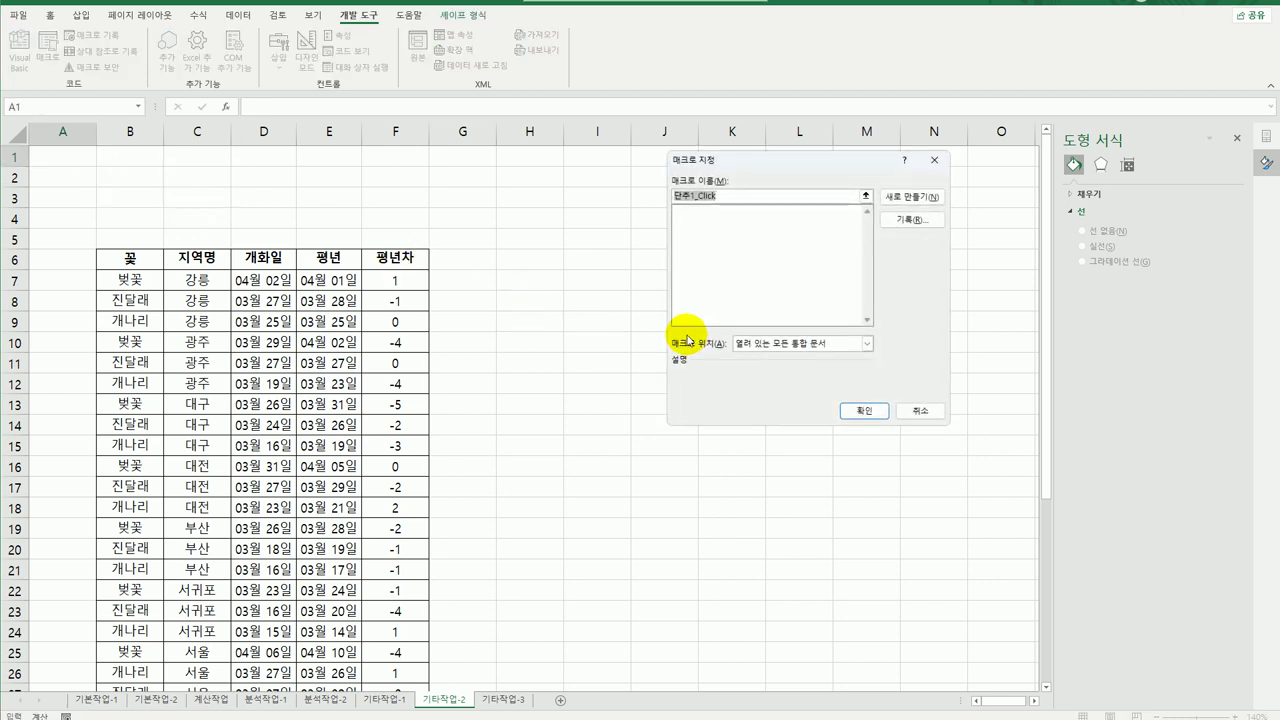
pyautogui.write('서식적용')
pyautogui.click(905, 222)
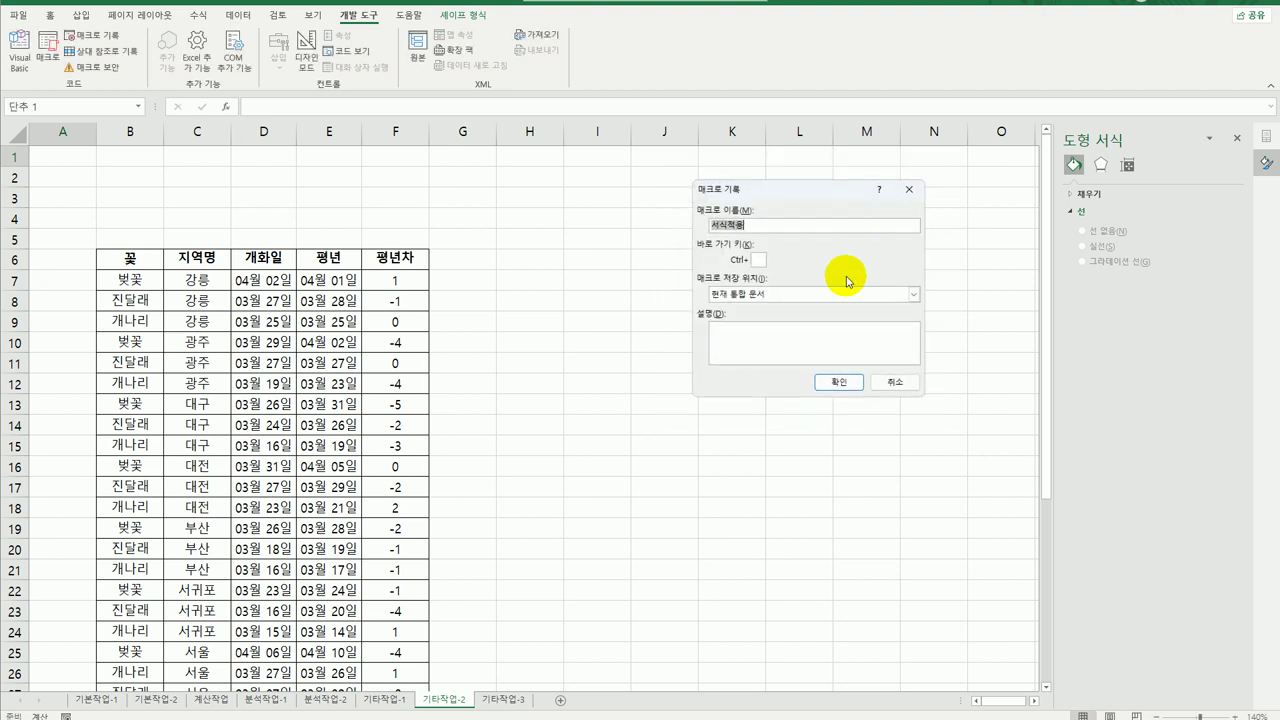
pyautogui.click(846, 378)
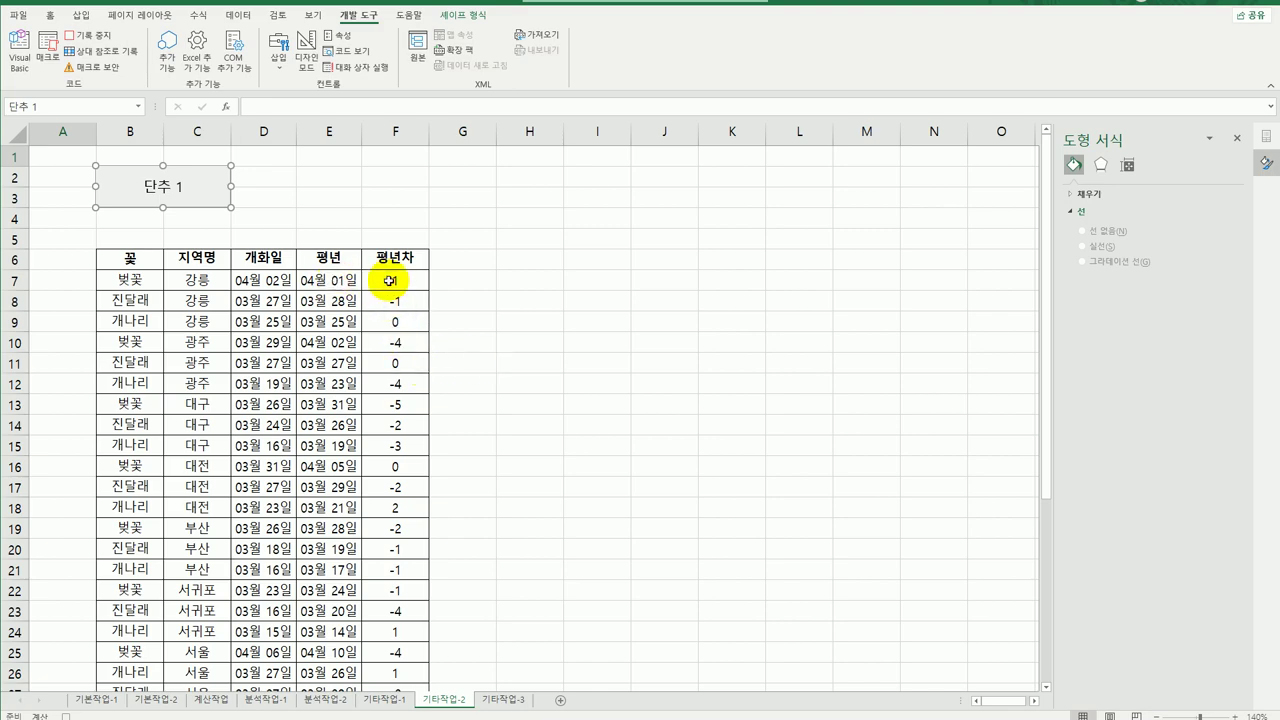
# Give the column F 평년차 values the custom number format [파랑]0.0;[빨강]0.0;[검정]●.
pyautogui.moveTo(390, 281); pyautogui.dragTo(395, 655)
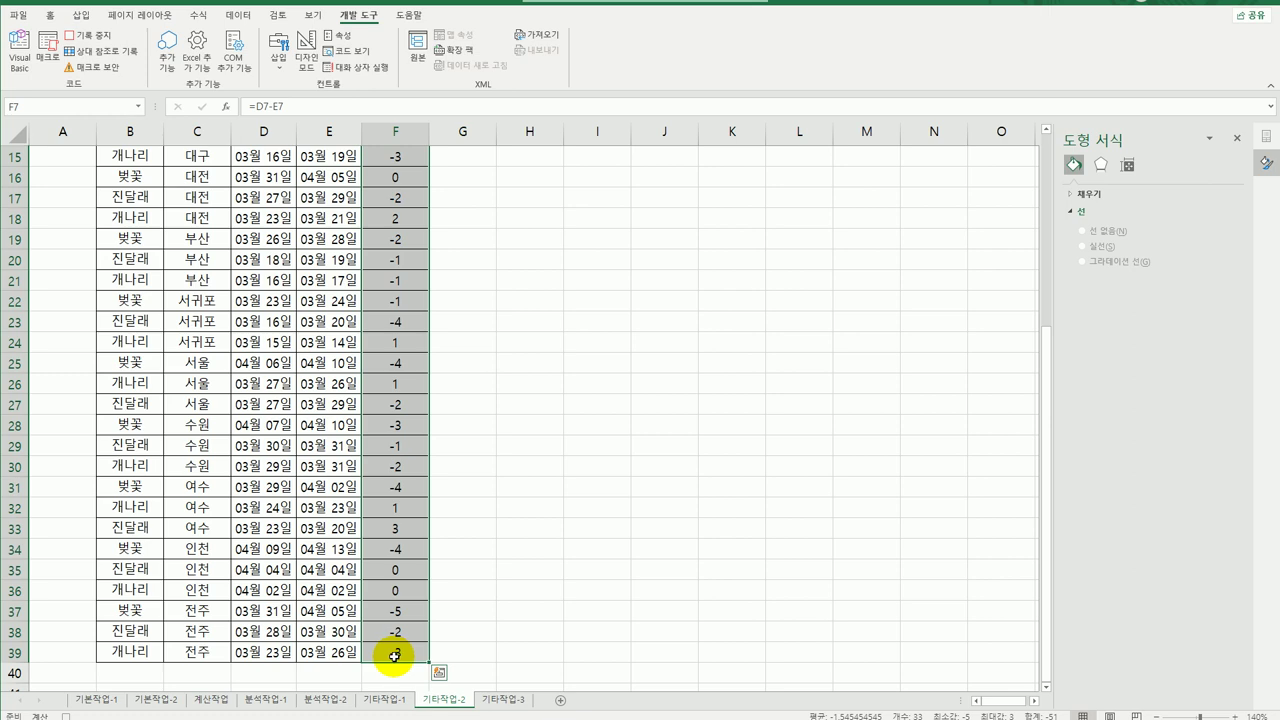
pyautogui.rightClick(409, 191)
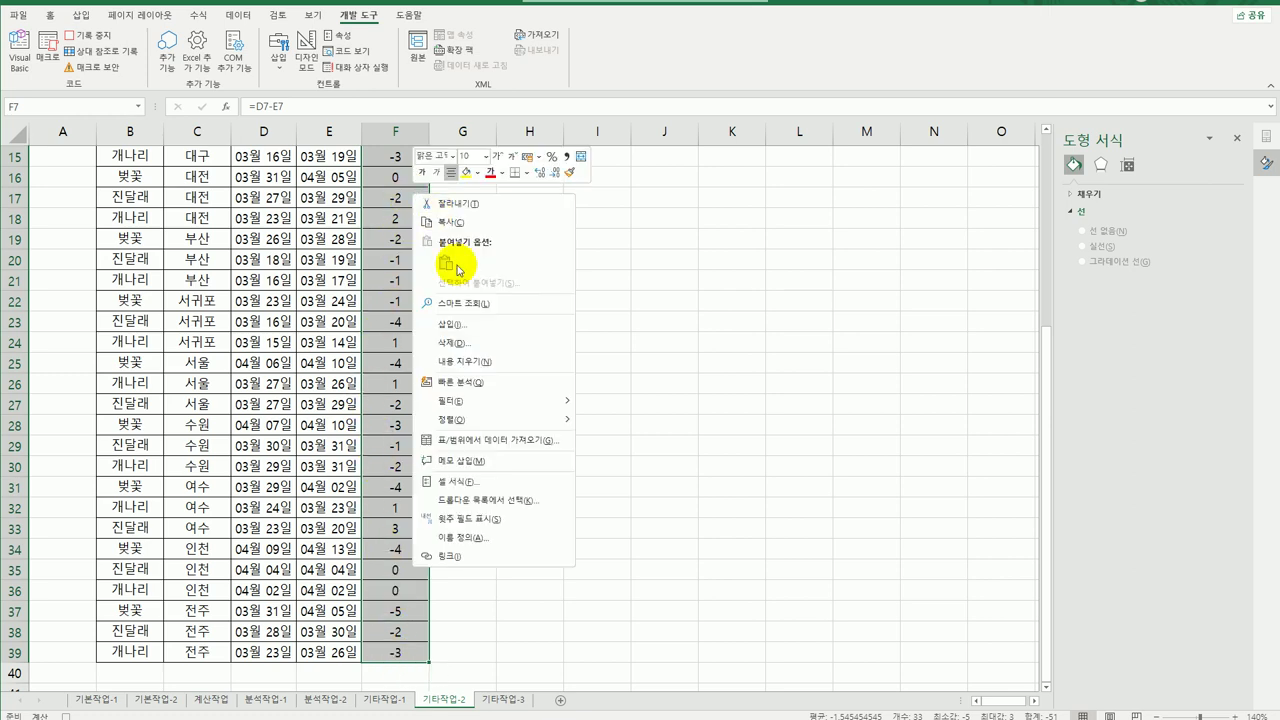
pyautogui.click(463, 481)
pyautogui.moveTo(478, 302); pyautogui.dragTo(659, 168)
pyautogui.click(514, 339)
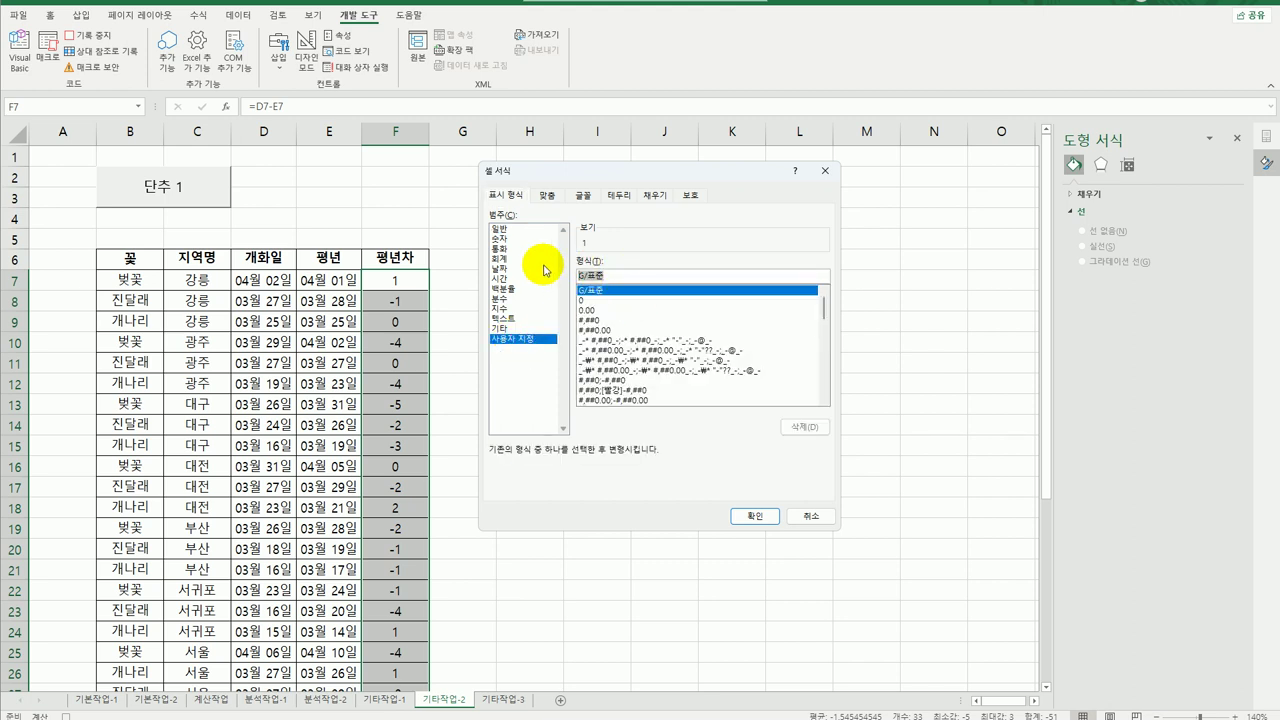
pyautogui.write('[파랑]')
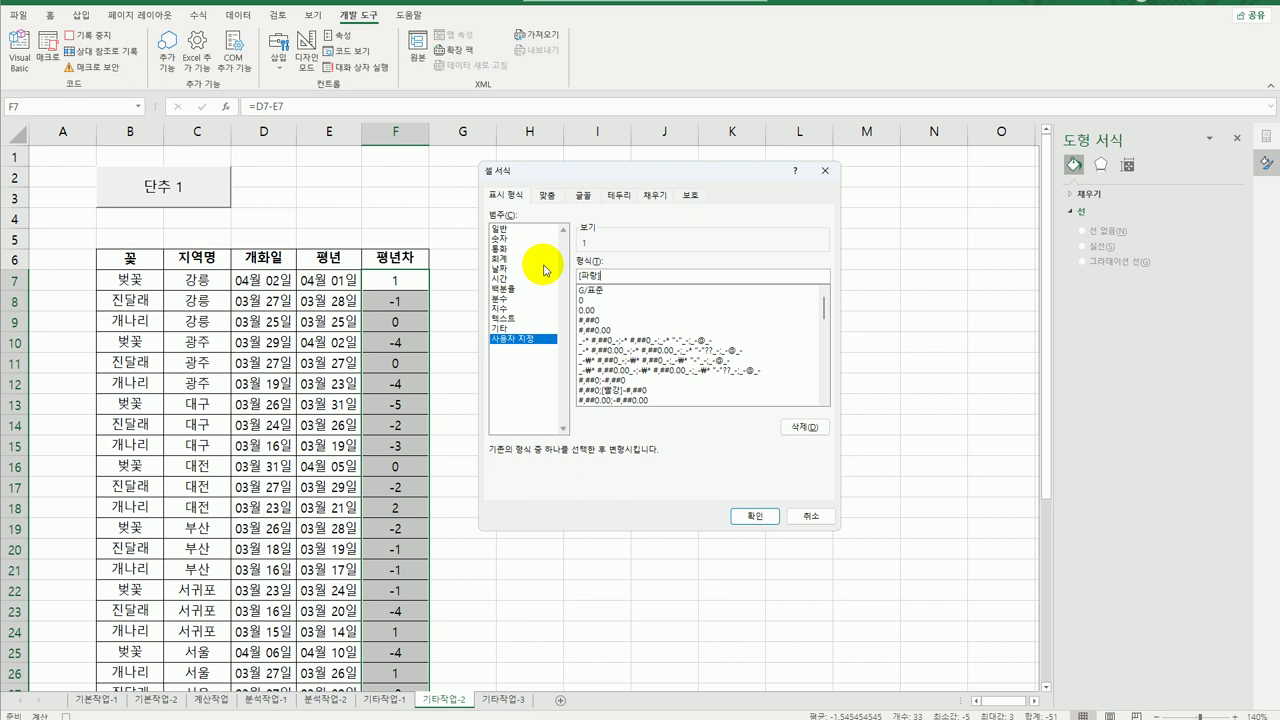
pyautogui.write('0')
pyautogui.write('.0')
pyautogui.write(';[ㅃ')
pyautogui.write('빨강]')
pyautogui.write('0')
pyautogui.write('.0')
pyautogui.write(';')
pyautogui.write('ㄱ')
pyautogui.write('정]')
pyautogui.write('ㅁ')
pyautogui.press('Hangul_Hanja')
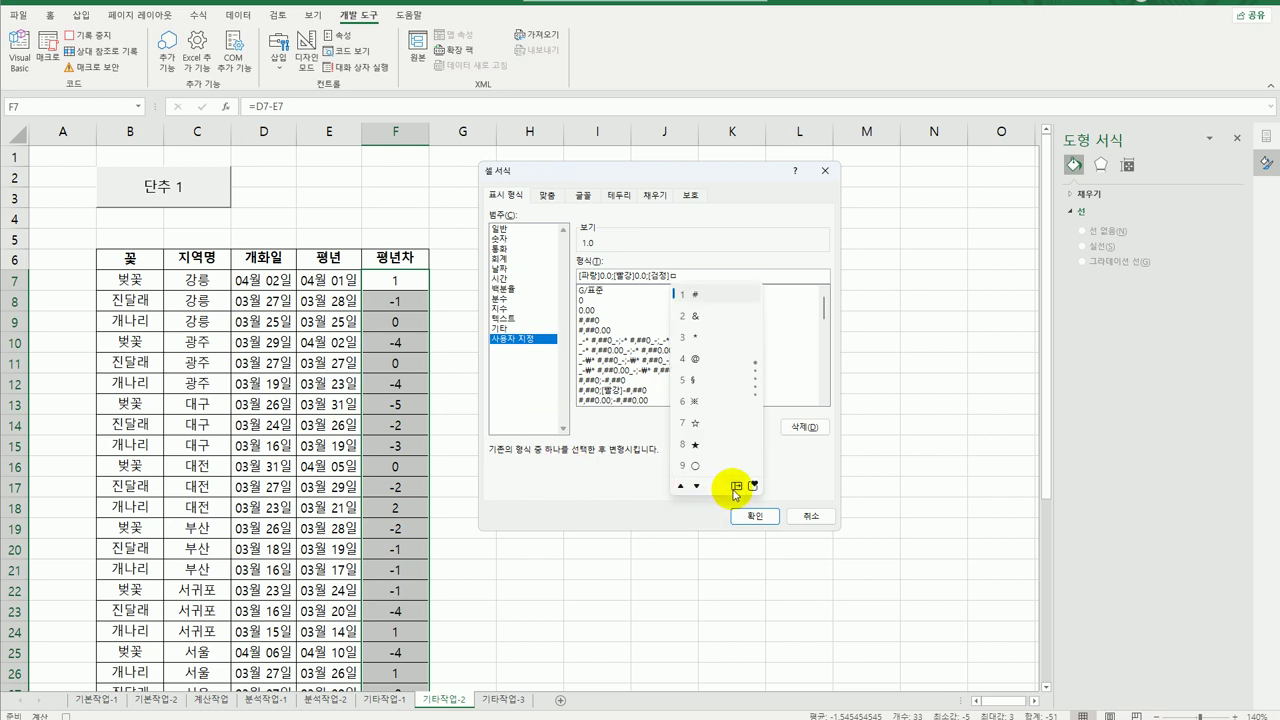
pyautogui.click(742, 490)
pyautogui.click(757, 297)
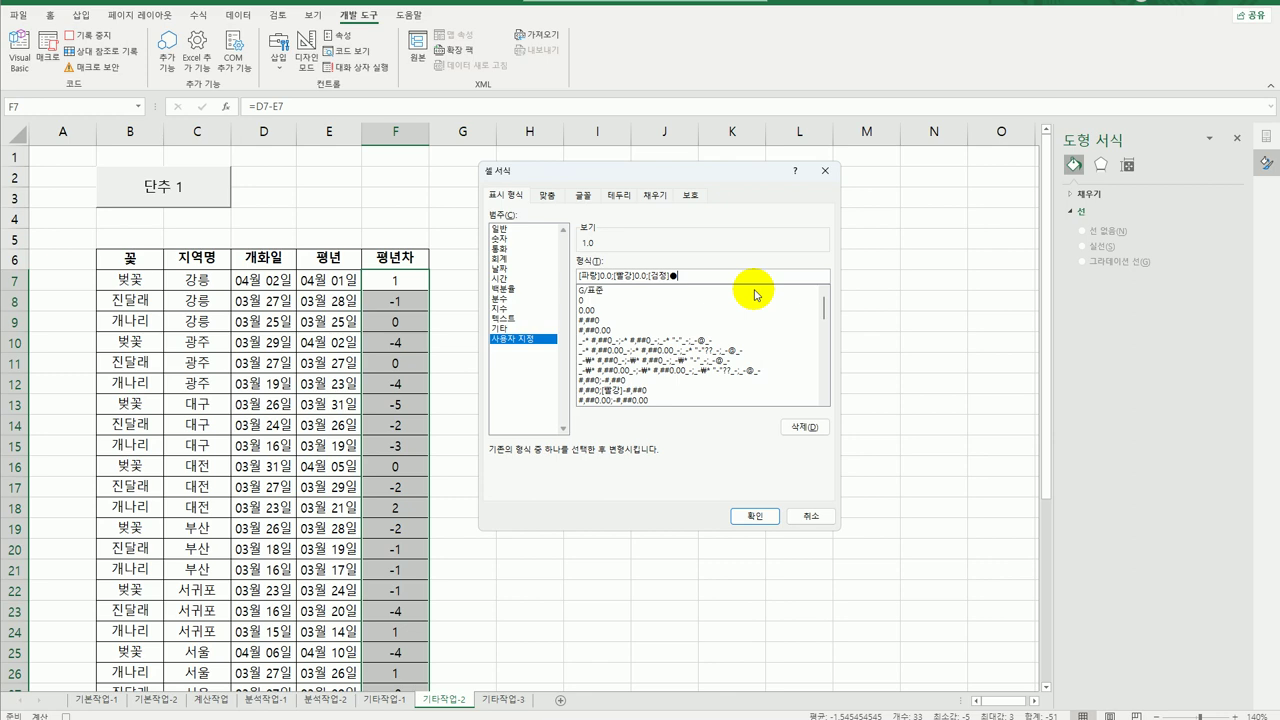
pyautogui.click(750, 515)
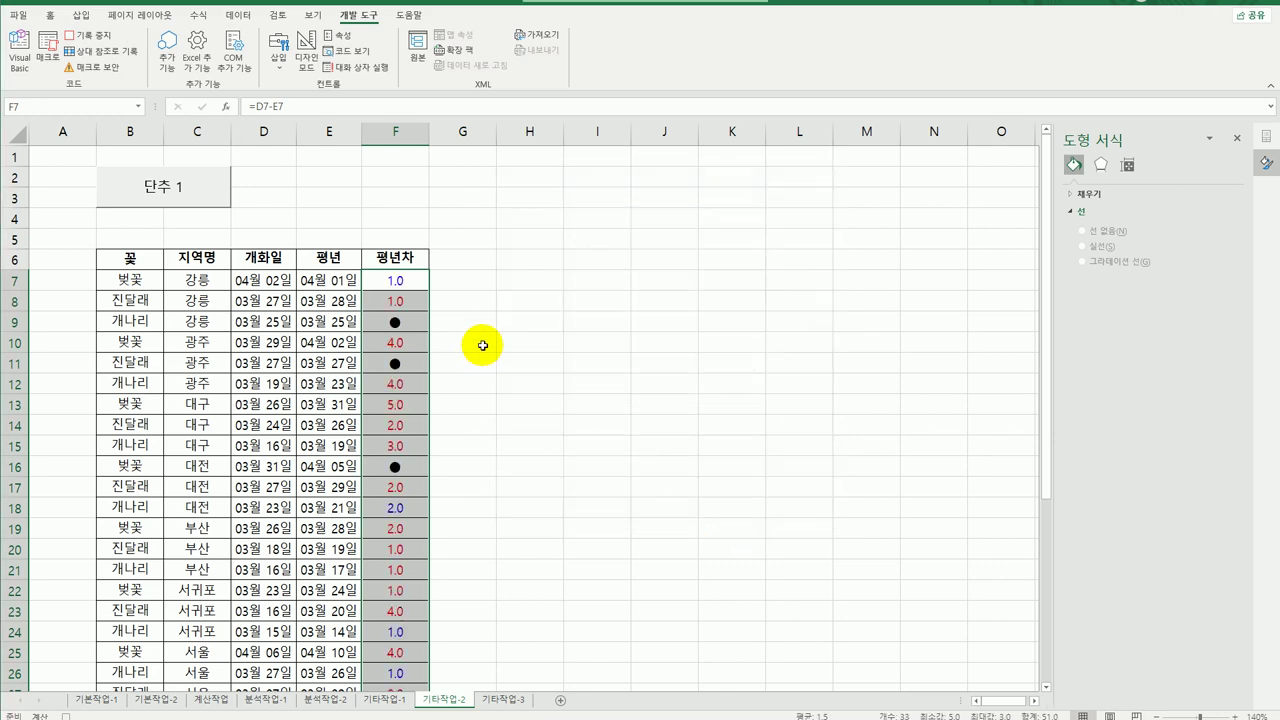
pyautogui.click(418, 283)
# Stop recording the 서식적용 macro.
pyautogui.scroll(-3, 400, 475)
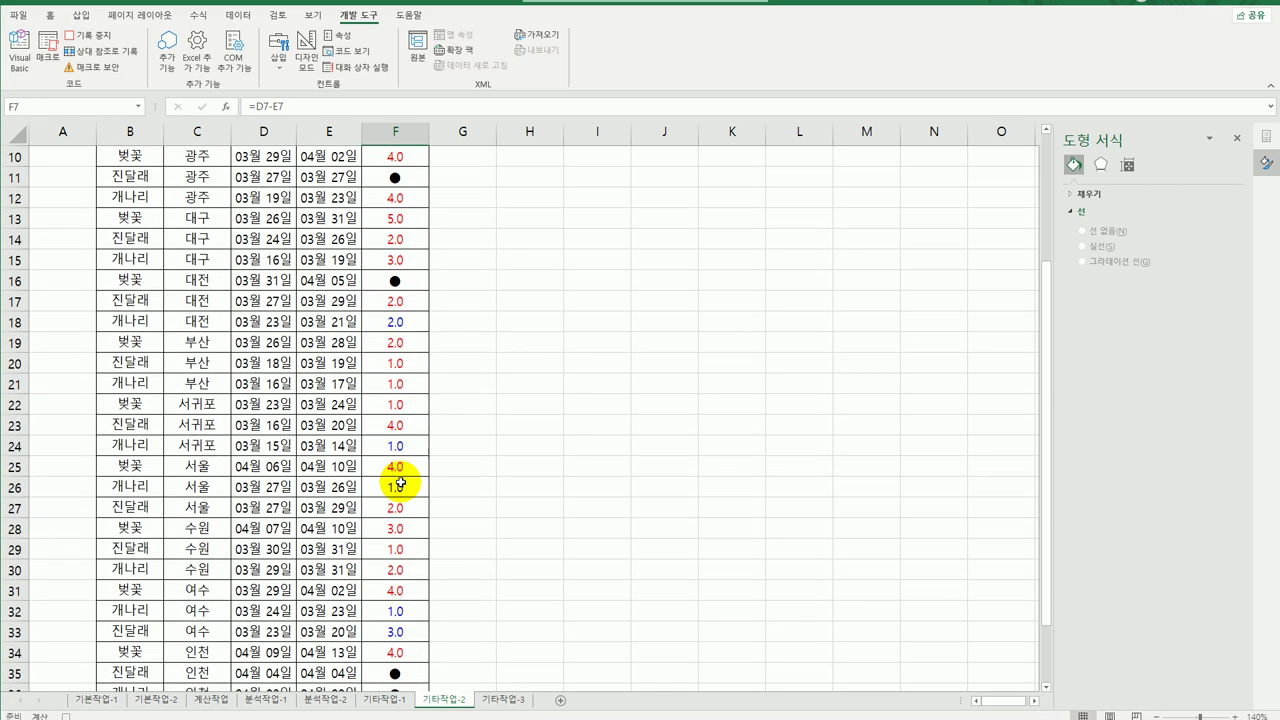
pyautogui.scroll(3, 400, 484)
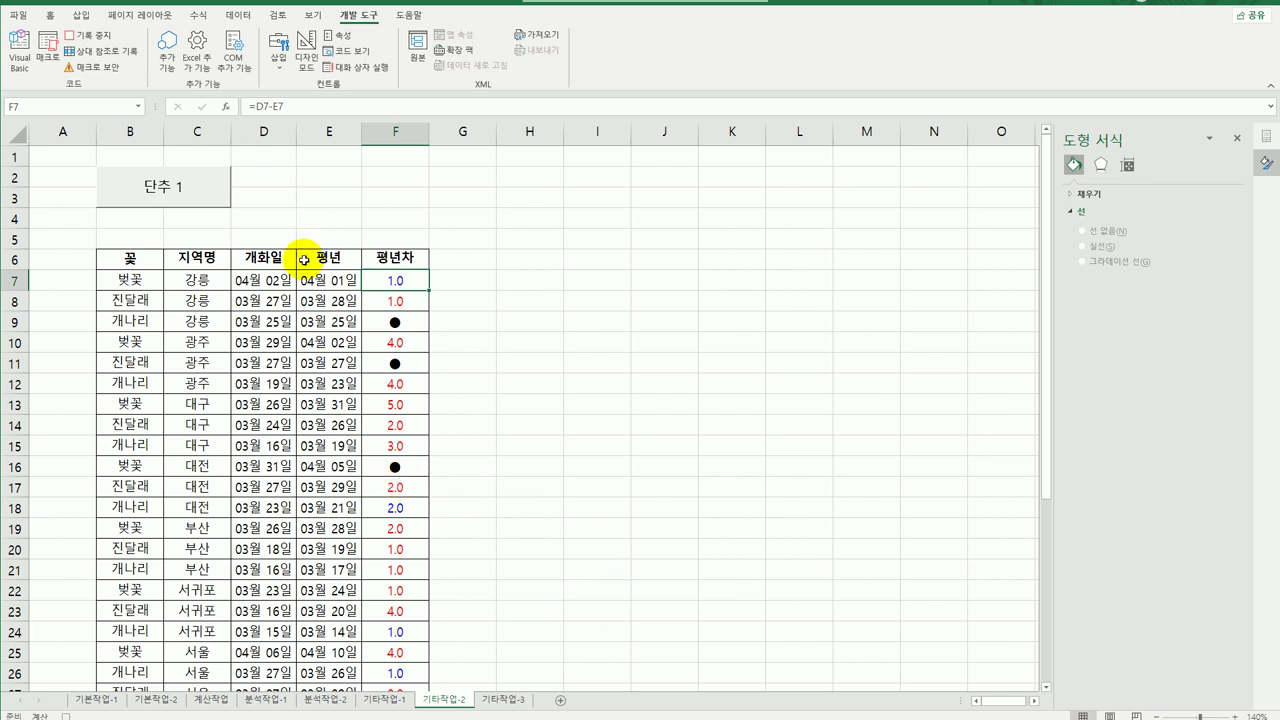
pyautogui.click(86, 35)
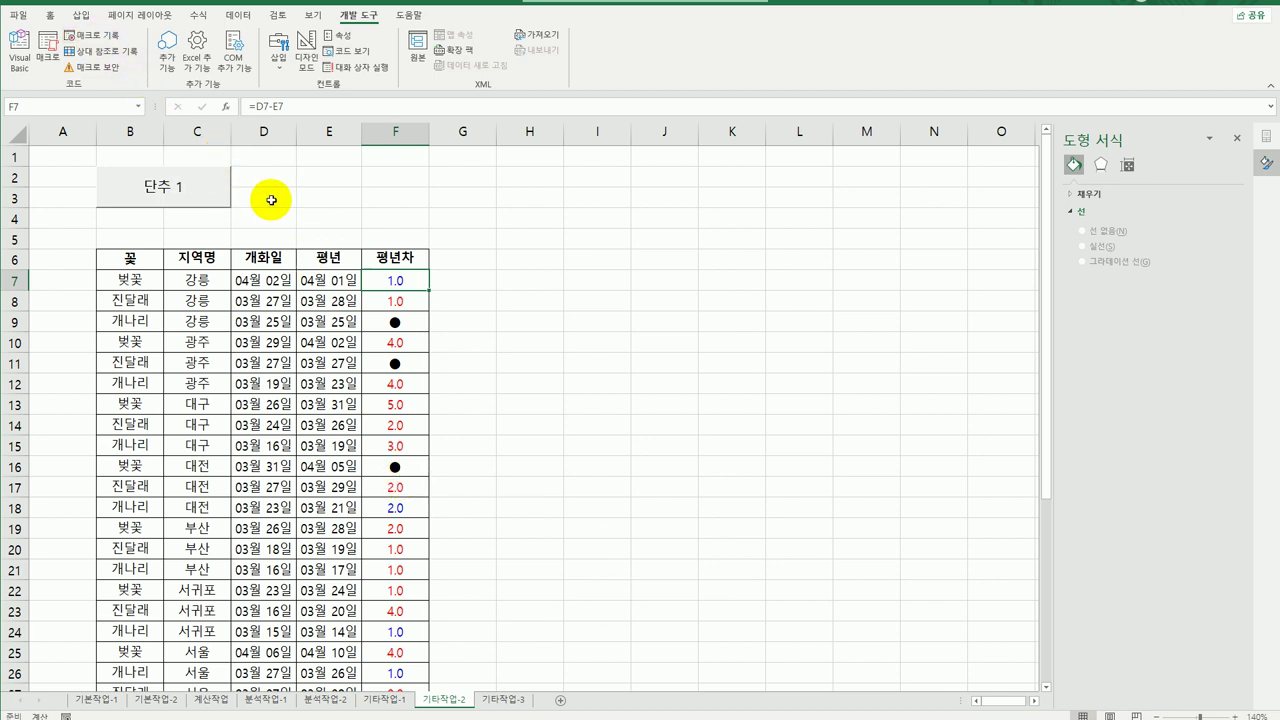
# Change the 단추 1 button's label to 서식적용.
pyautogui.rightClick(209, 180)
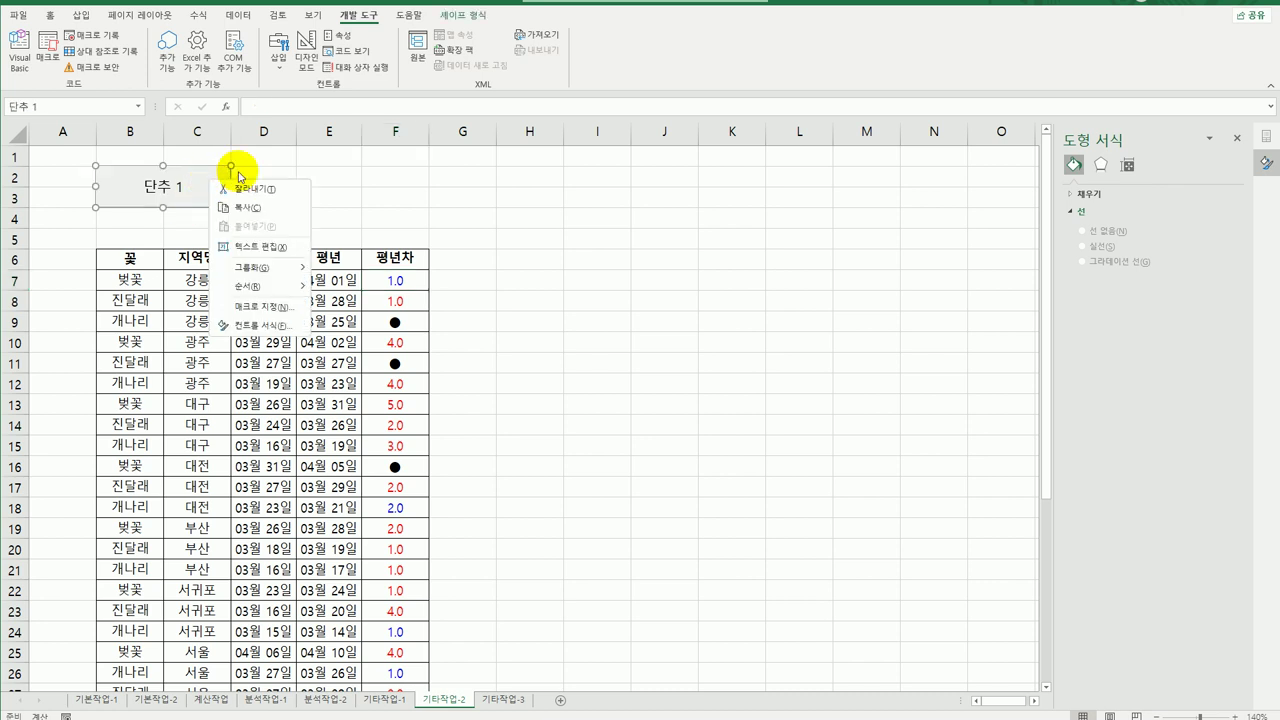
pyautogui.click(280, 245)
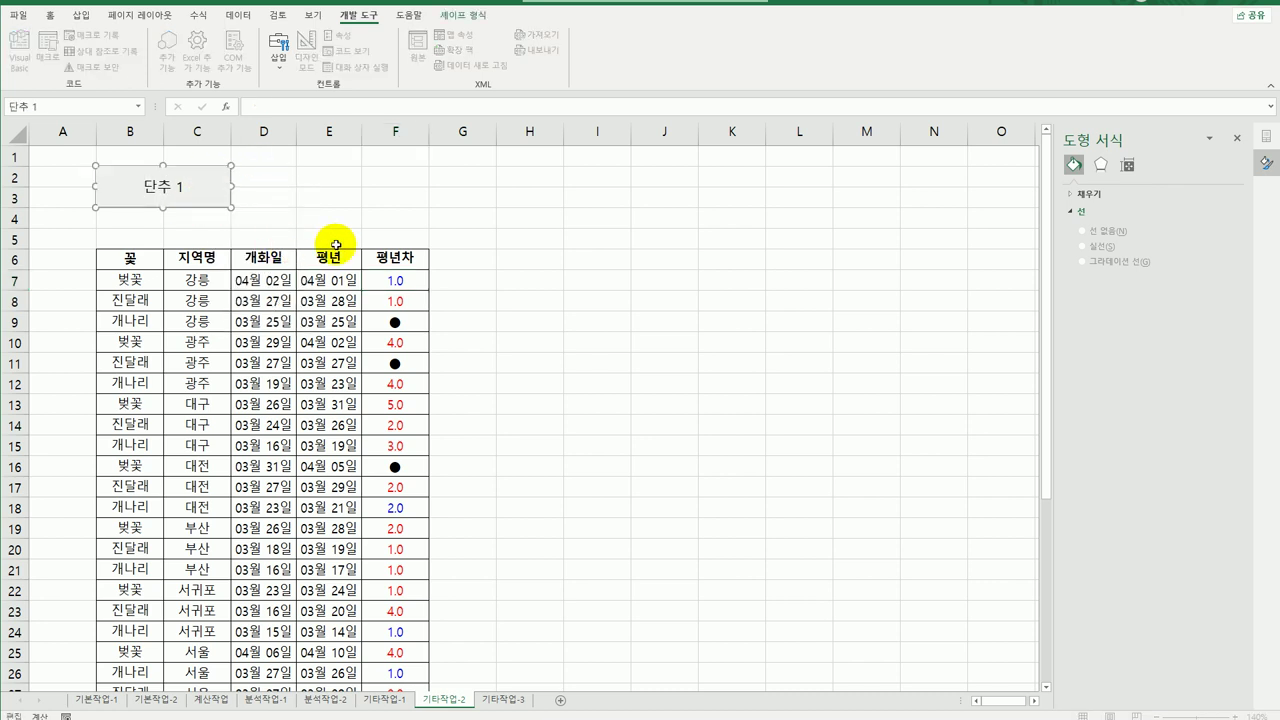
pyautogui.hotkey('ctrl', 'a')
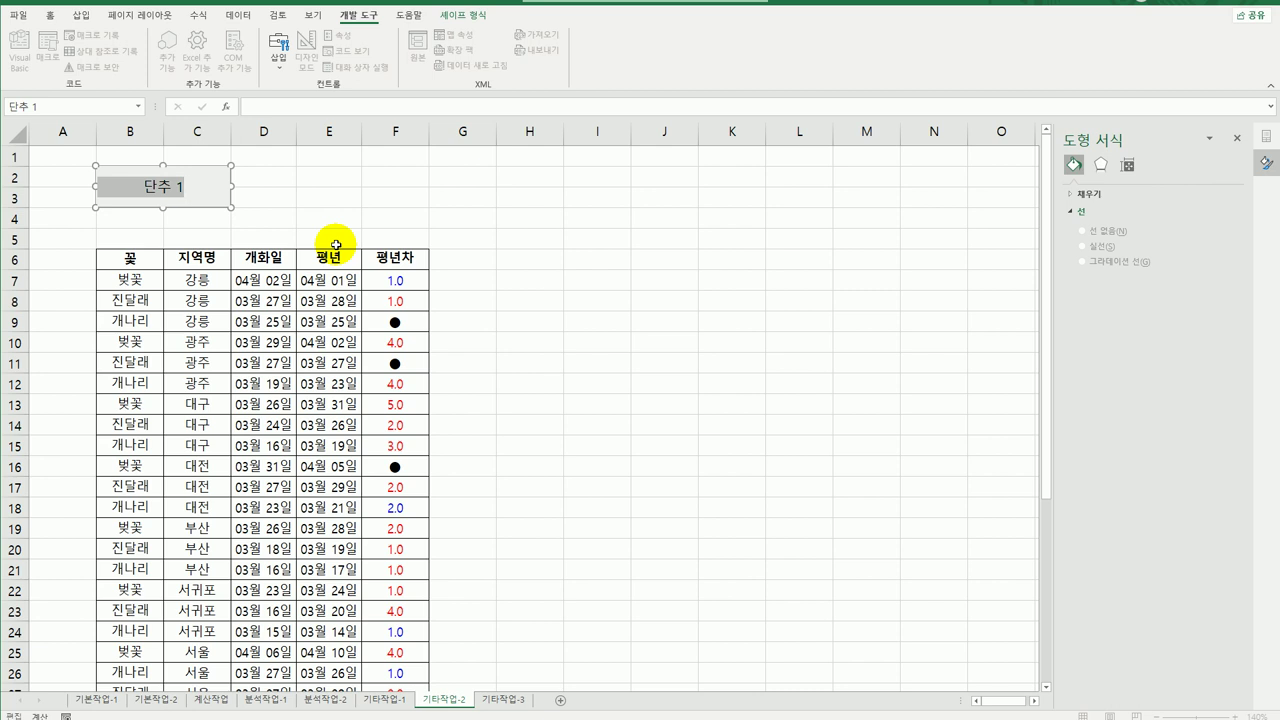
pyautogui.write('서식적용')
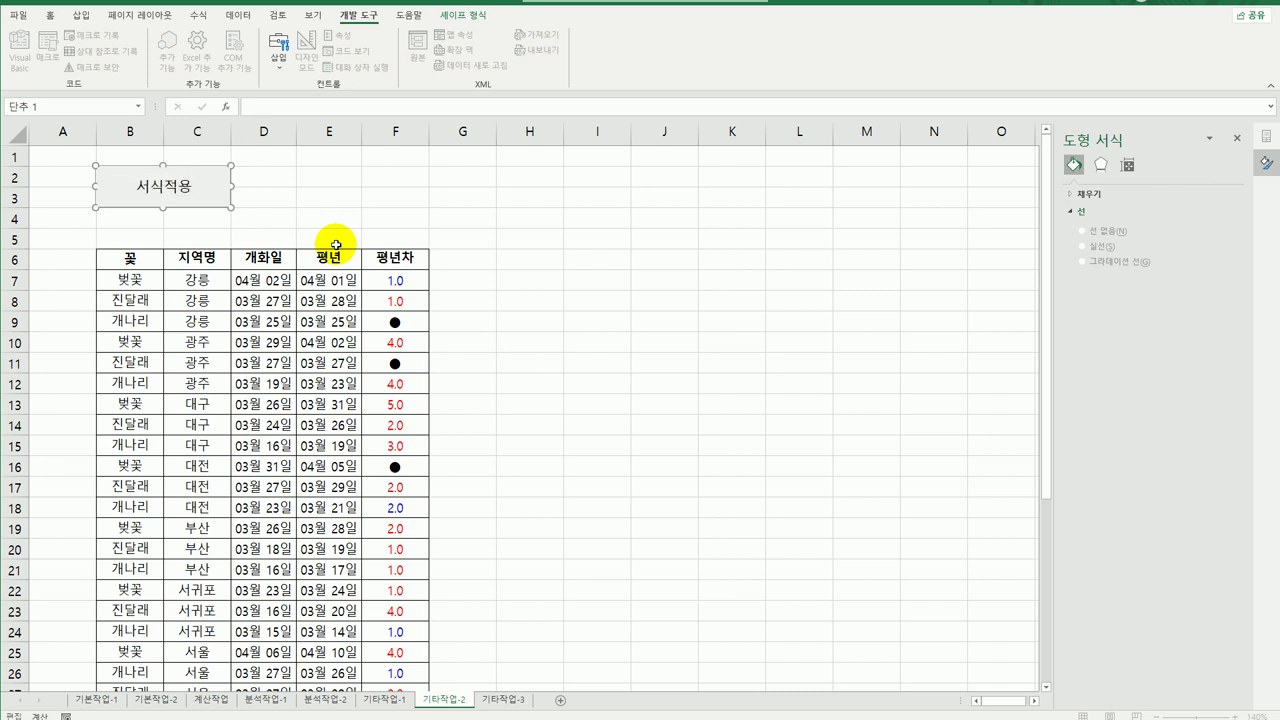
pyautogui.click(514, 284)
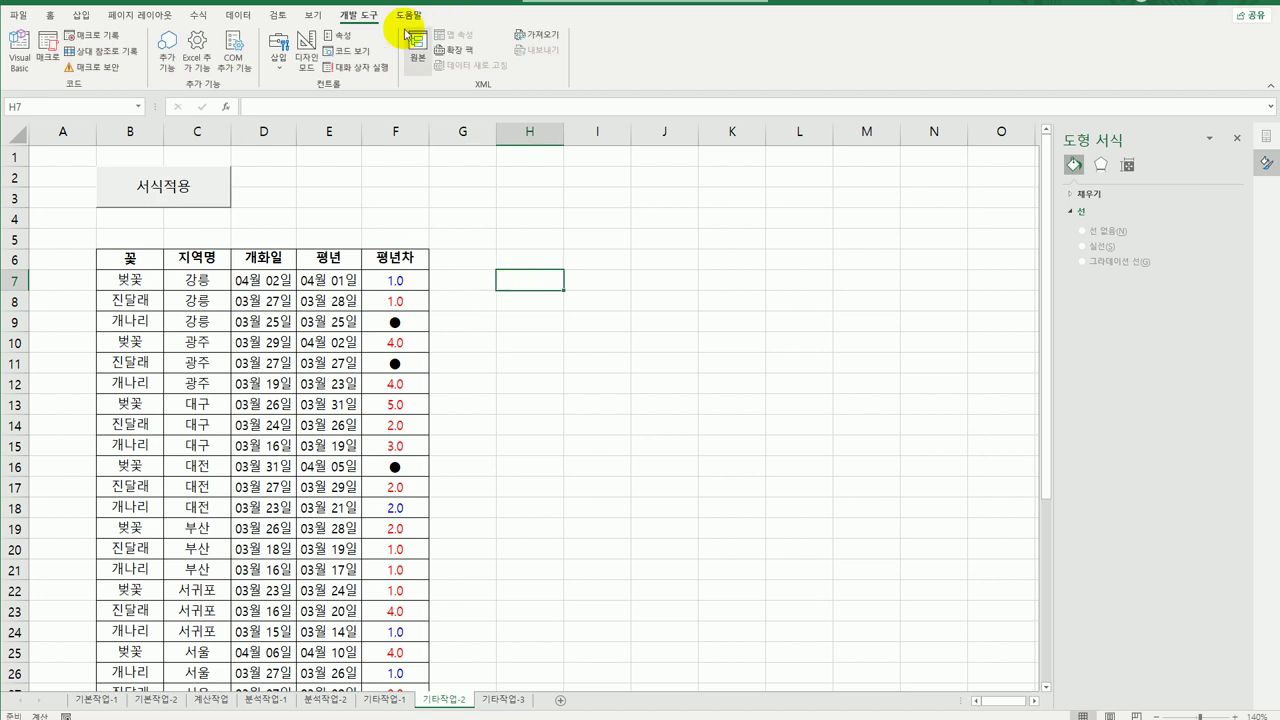
# Draw a second button over D2:F3, start recording its 서식해제 macro, and select F7:F39.
pyautogui.click(278, 55)
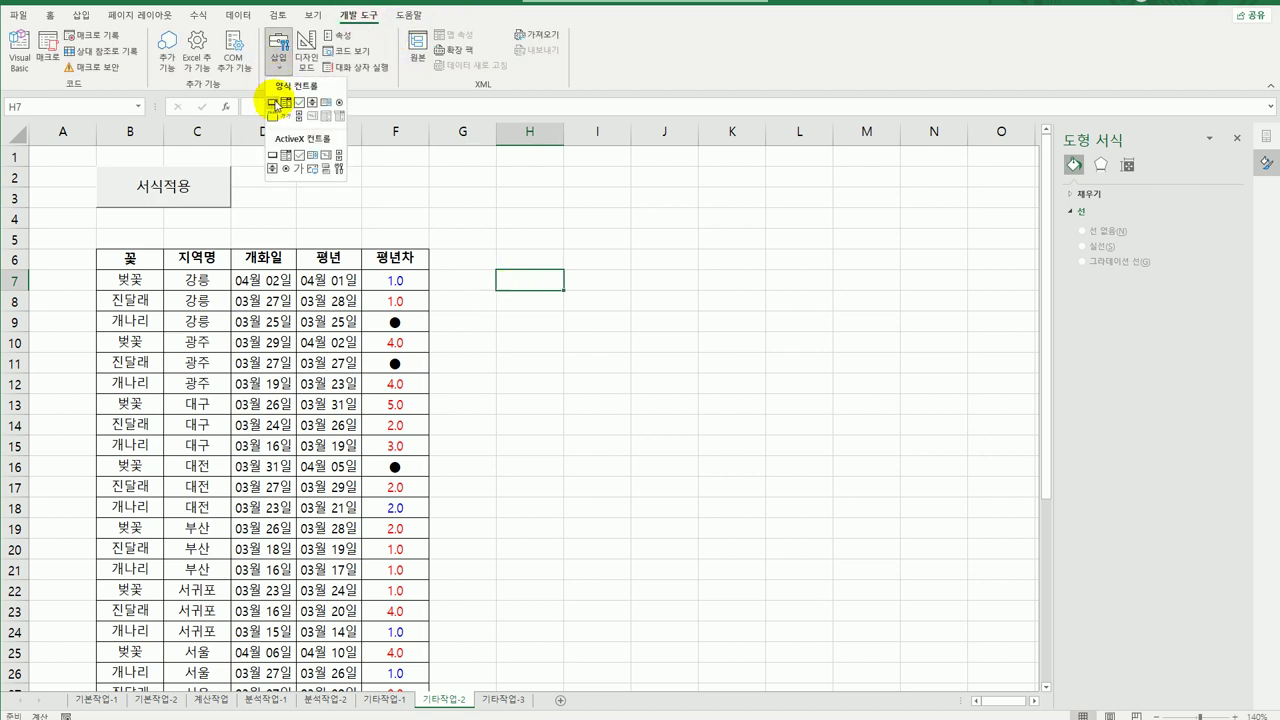
pyautogui.click(274, 102)
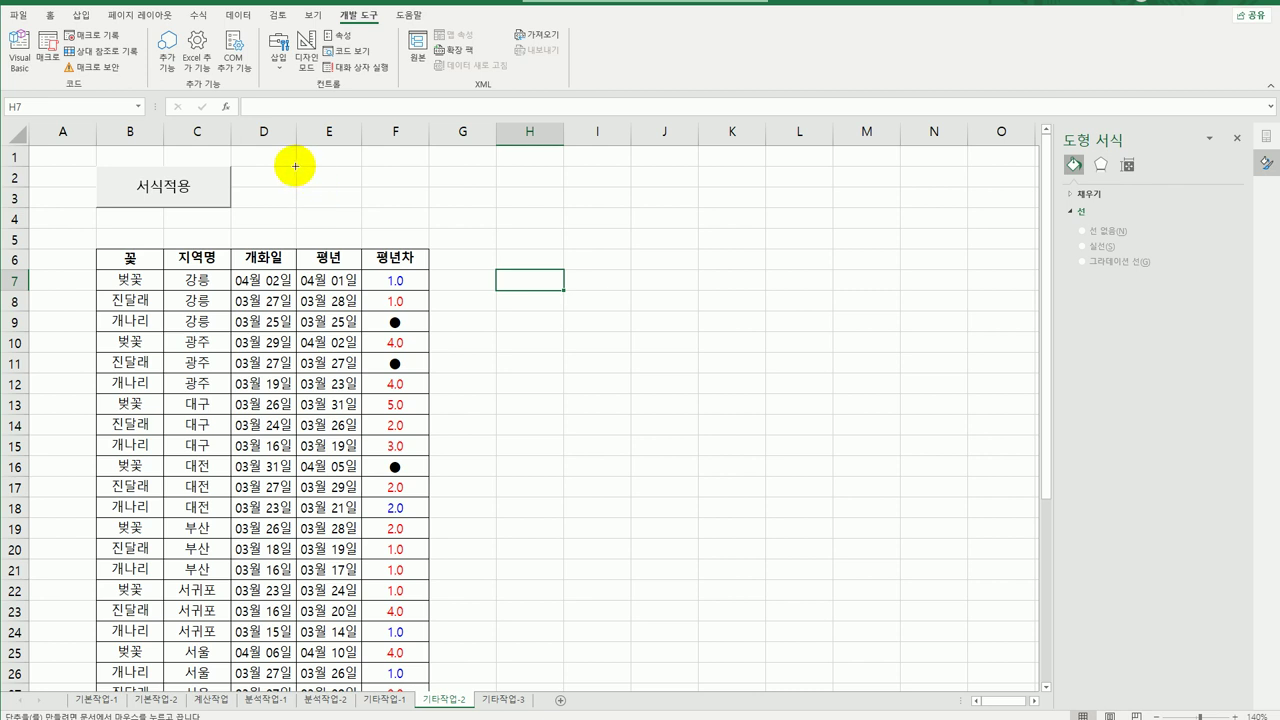
pyautogui.moveTo(295, 166); pyautogui.dragTo(407, 205)
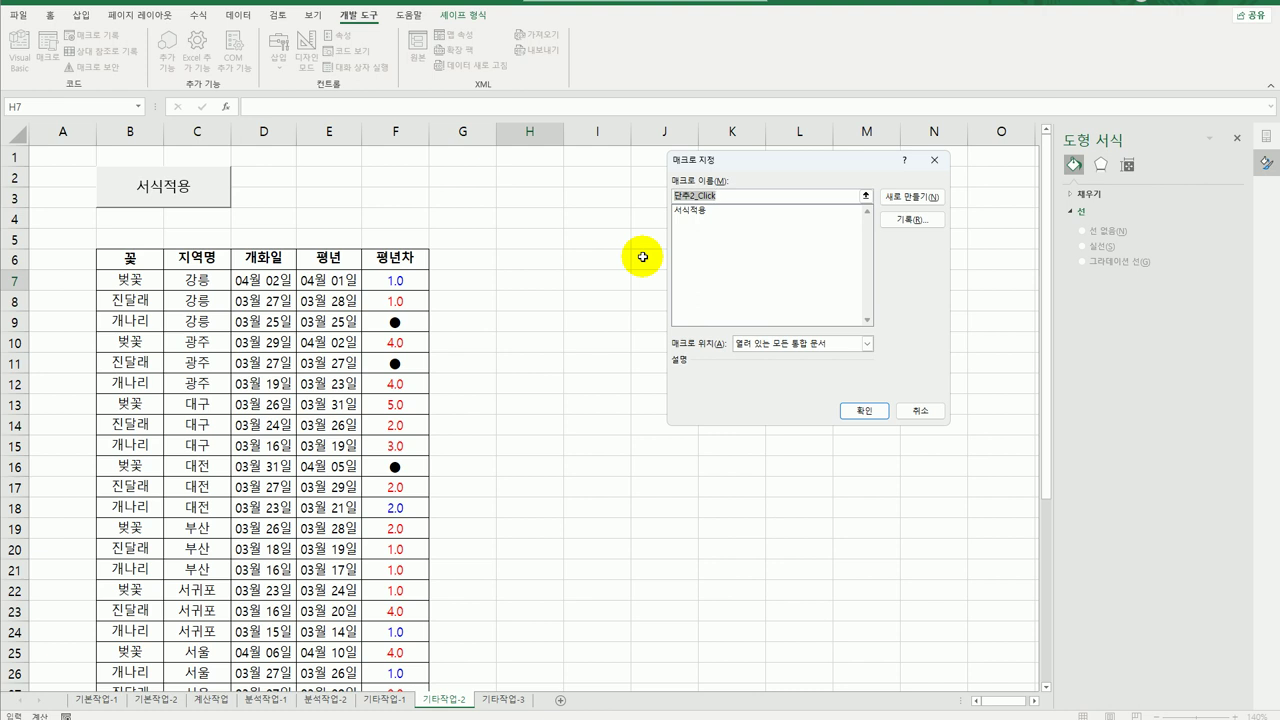
pyautogui.write('서식해제')
pyautogui.click(933, 224)
pyautogui.click(846, 376)
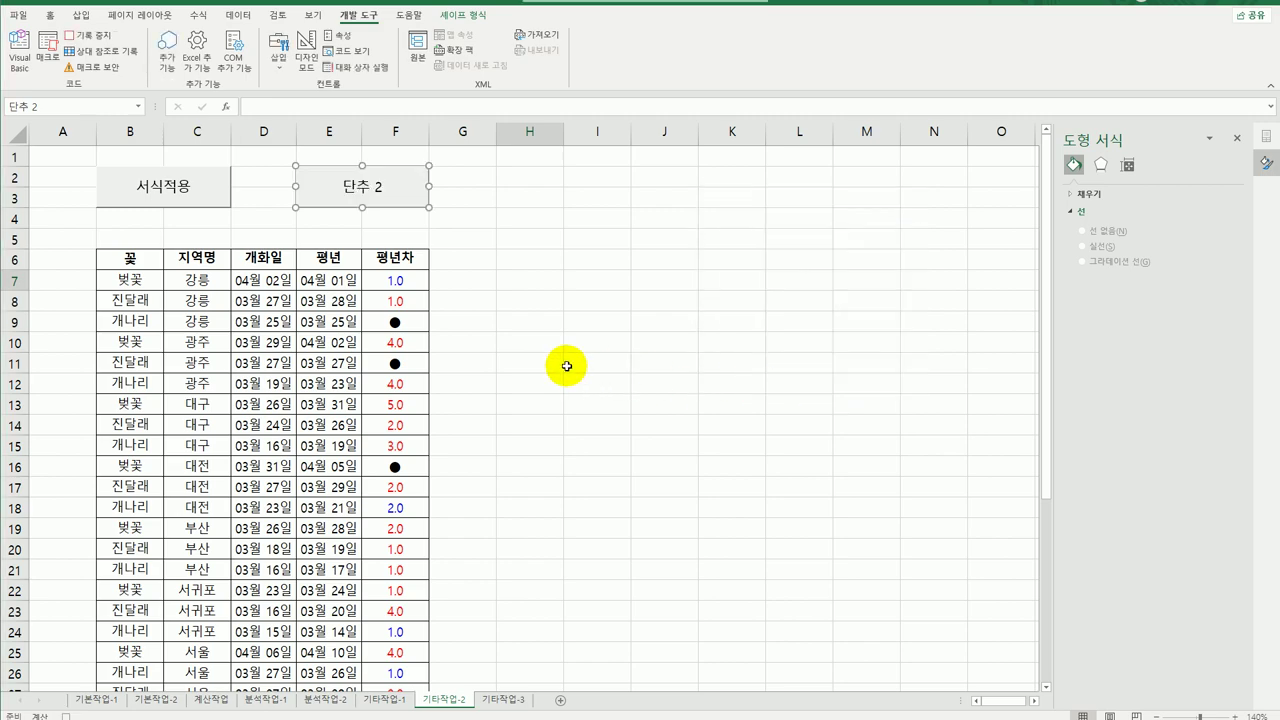
pyautogui.moveTo(405, 284); pyautogui.dragTo(425, 680)
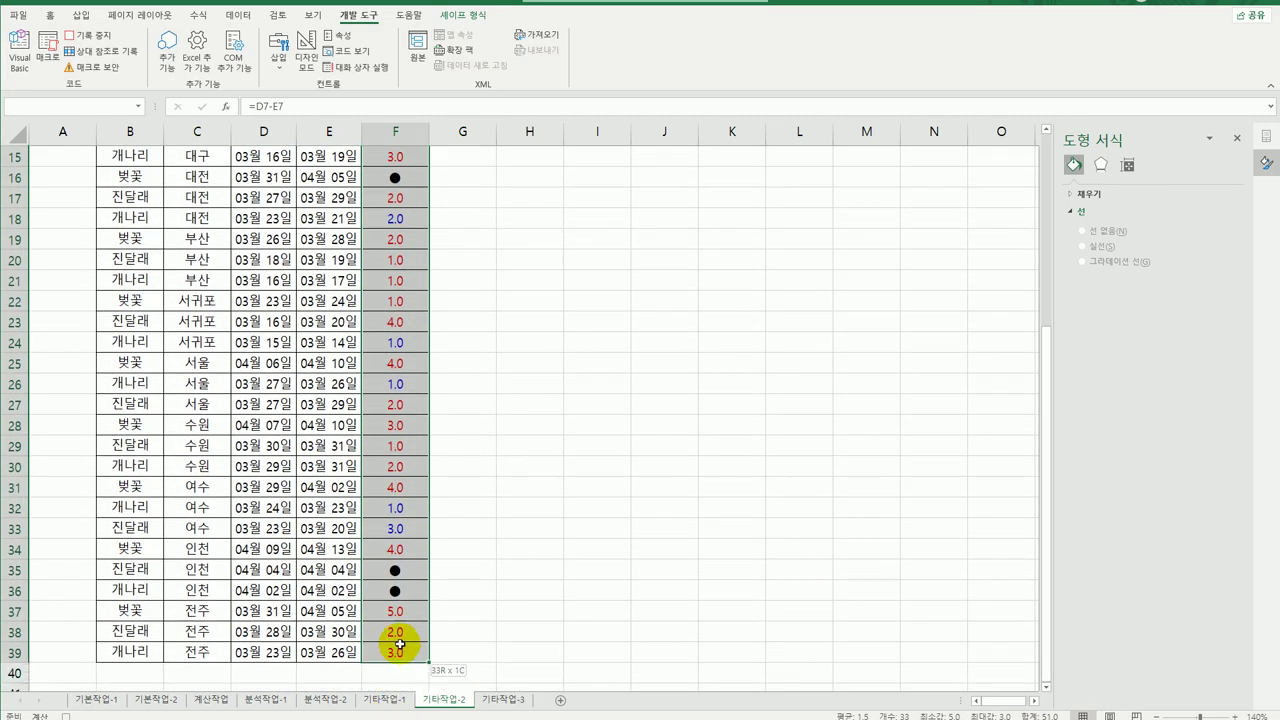
# Reset the selected 평년차 values to the General number format.
pyautogui.rightClick(411, 282)
pyautogui.click(514, 569)
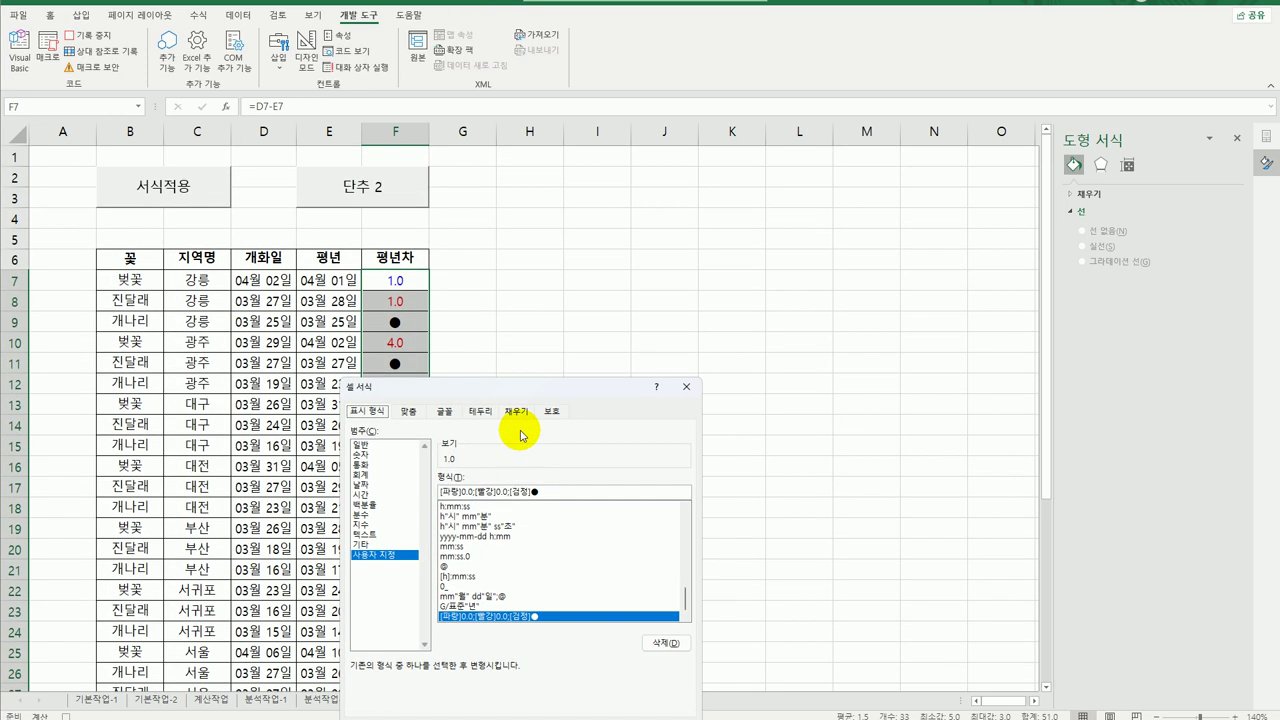
pyautogui.moveTo(520, 396); pyautogui.dragTo(673, 196)
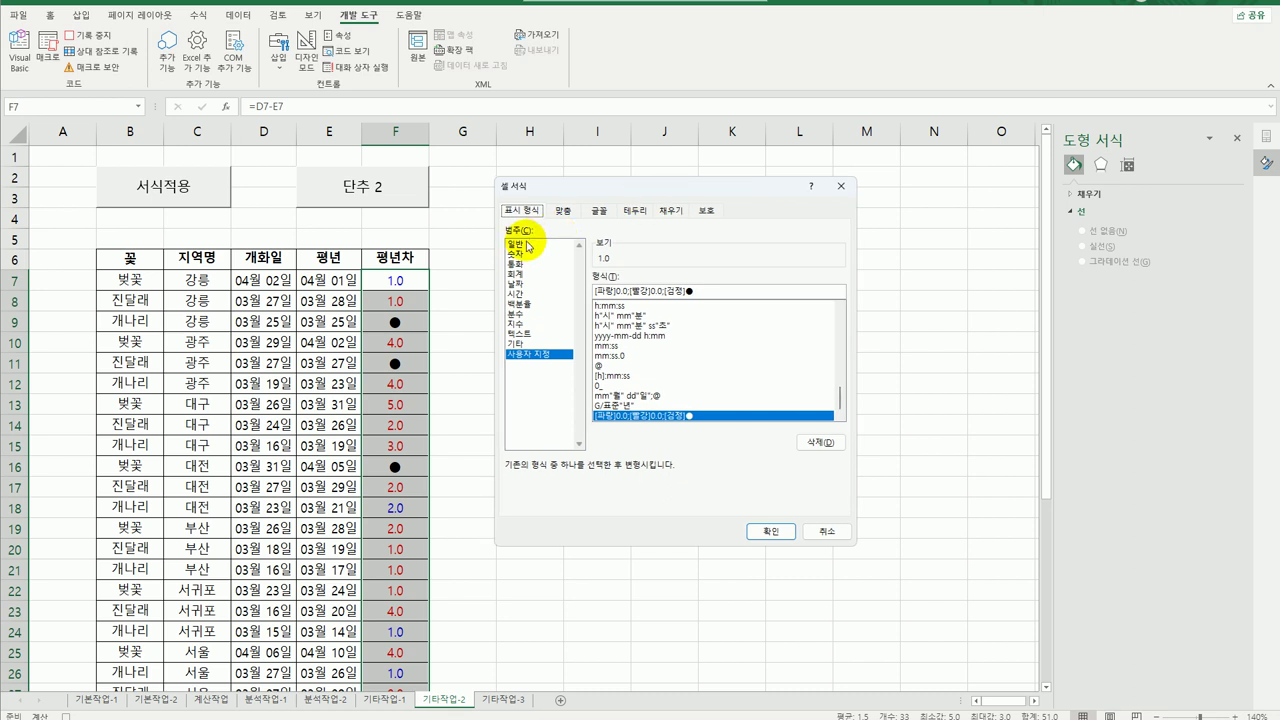
pyautogui.click(530, 246)
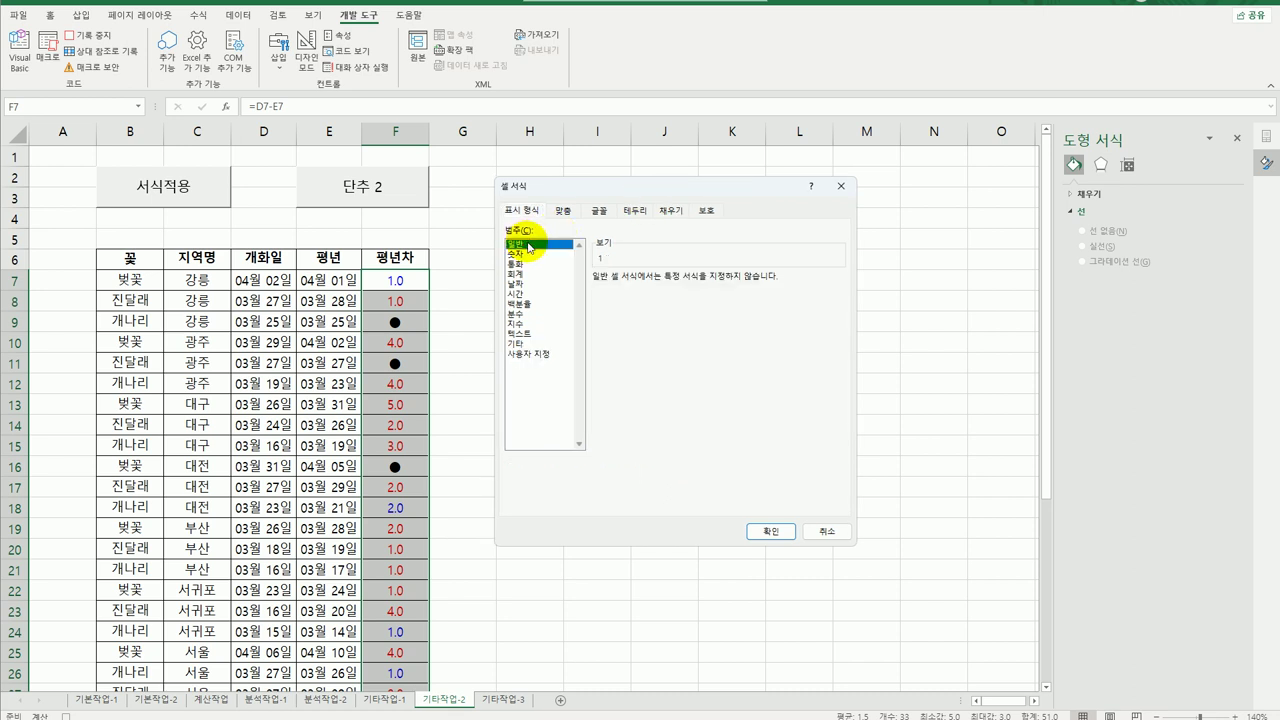
pyautogui.click(770, 530)
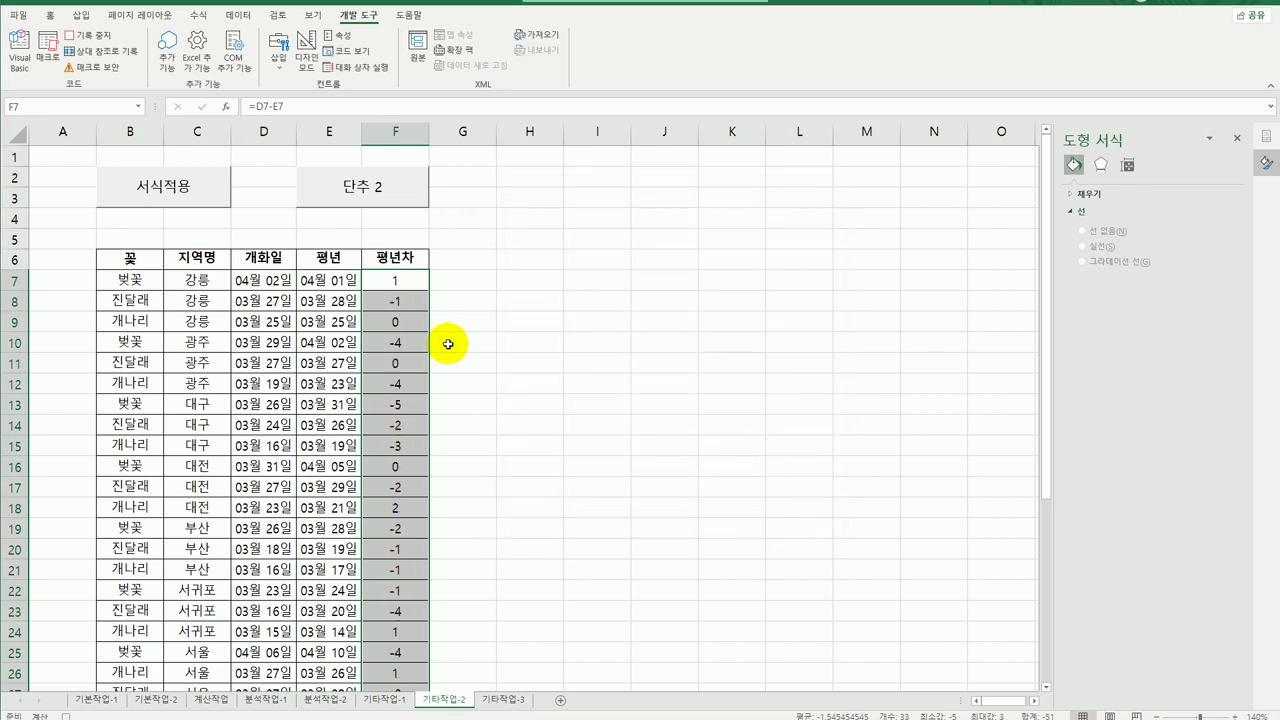
pyautogui.click(400, 280)
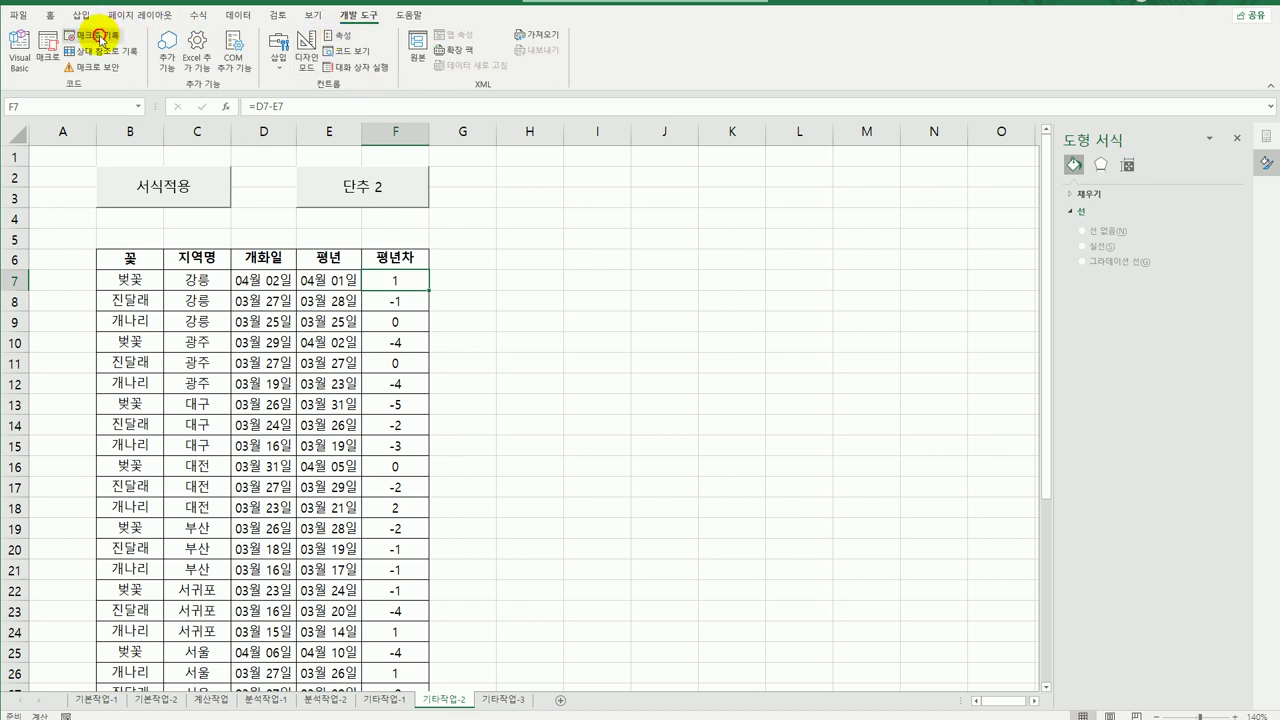
# Change the 단추 2 button's caption to 서식해제.
pyautogui.rightClick(340, 200)
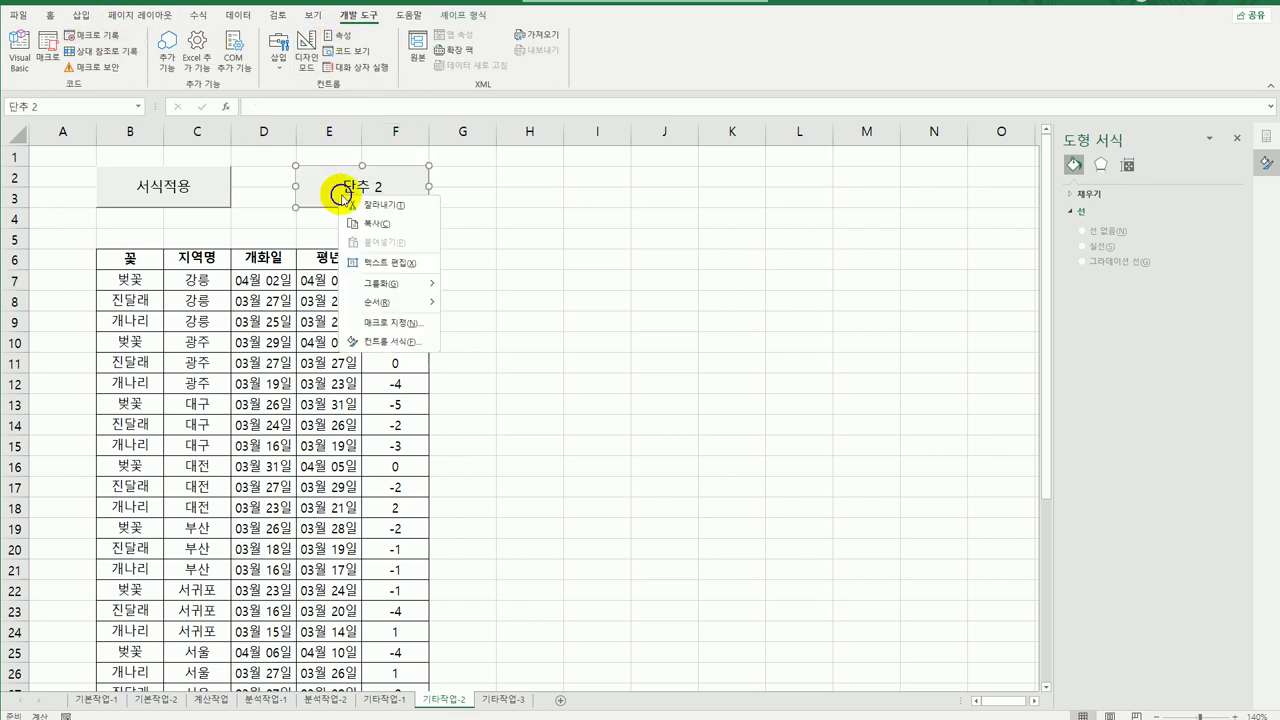
pyautogui.click(414, 266)
pyautogui.hotkey('ctrl', 'a')
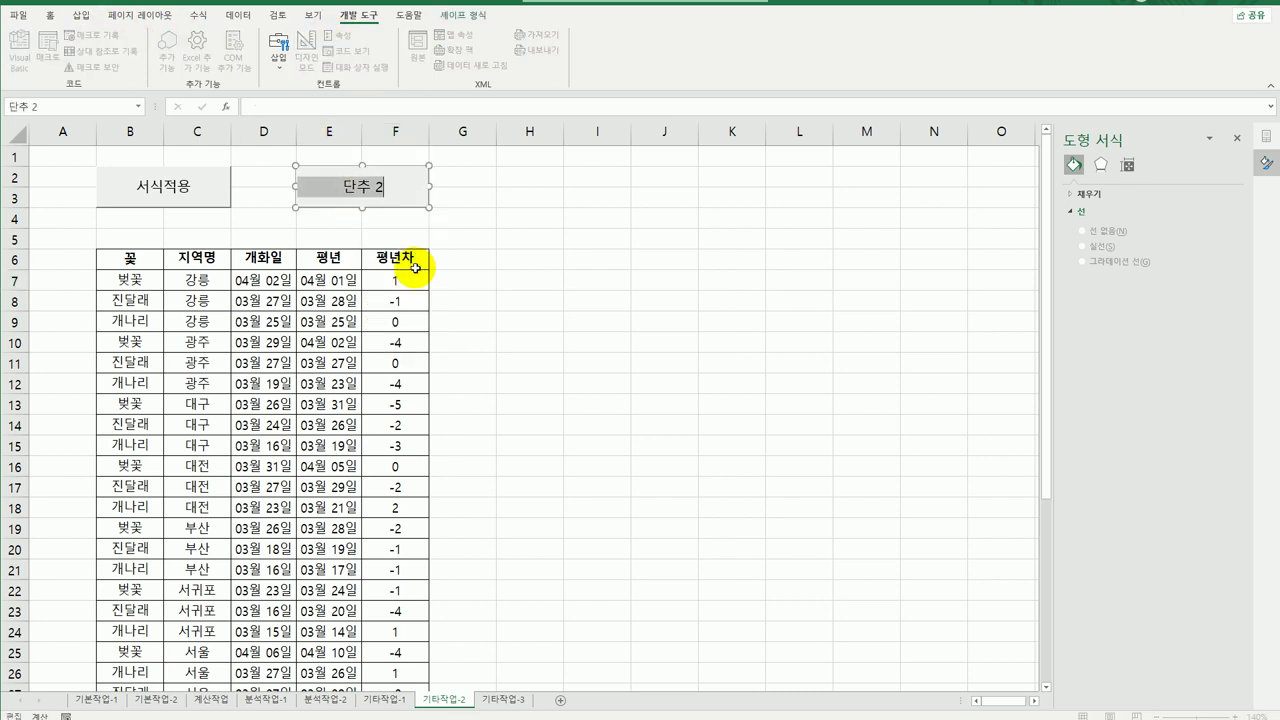
pyautogui.write('서식해제')
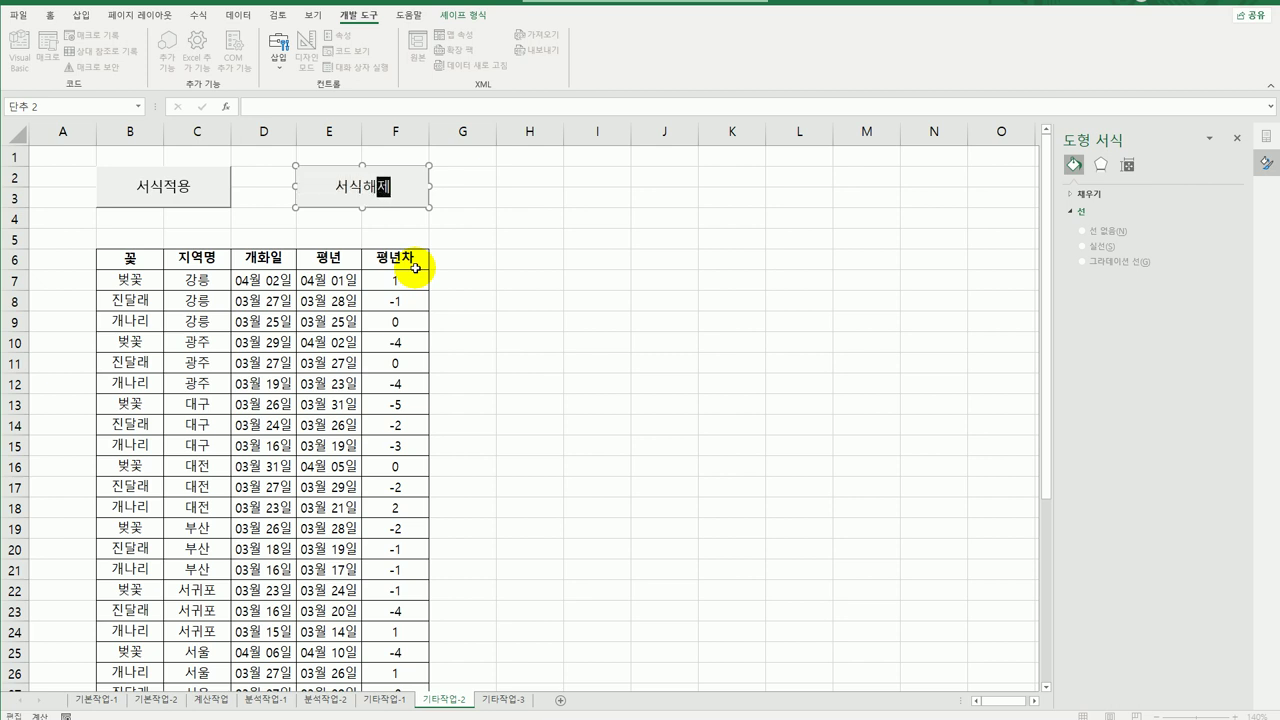
pyautogui.click(490, 275)
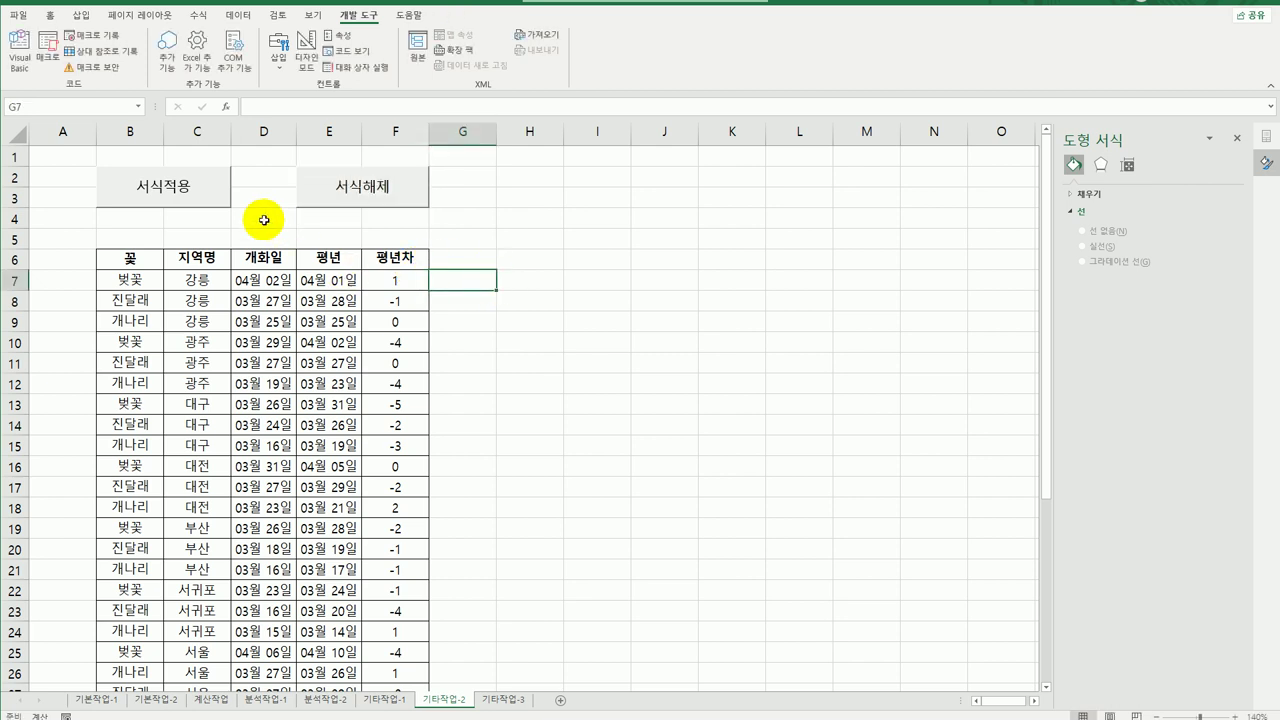
# Test the 서식적용 and 서식해제 buttons, then move to the 기타작업-3 sheet.
pyautogui.click(162, 188)
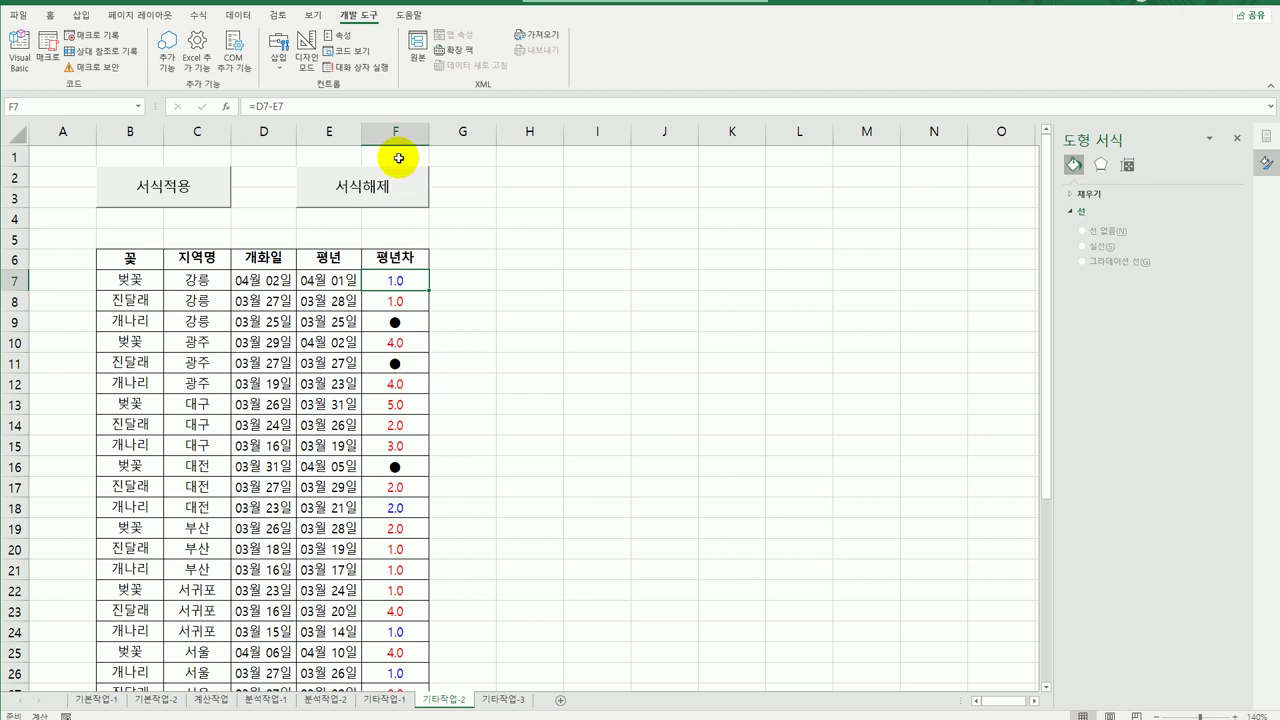
pyautogui.click(388, 186)
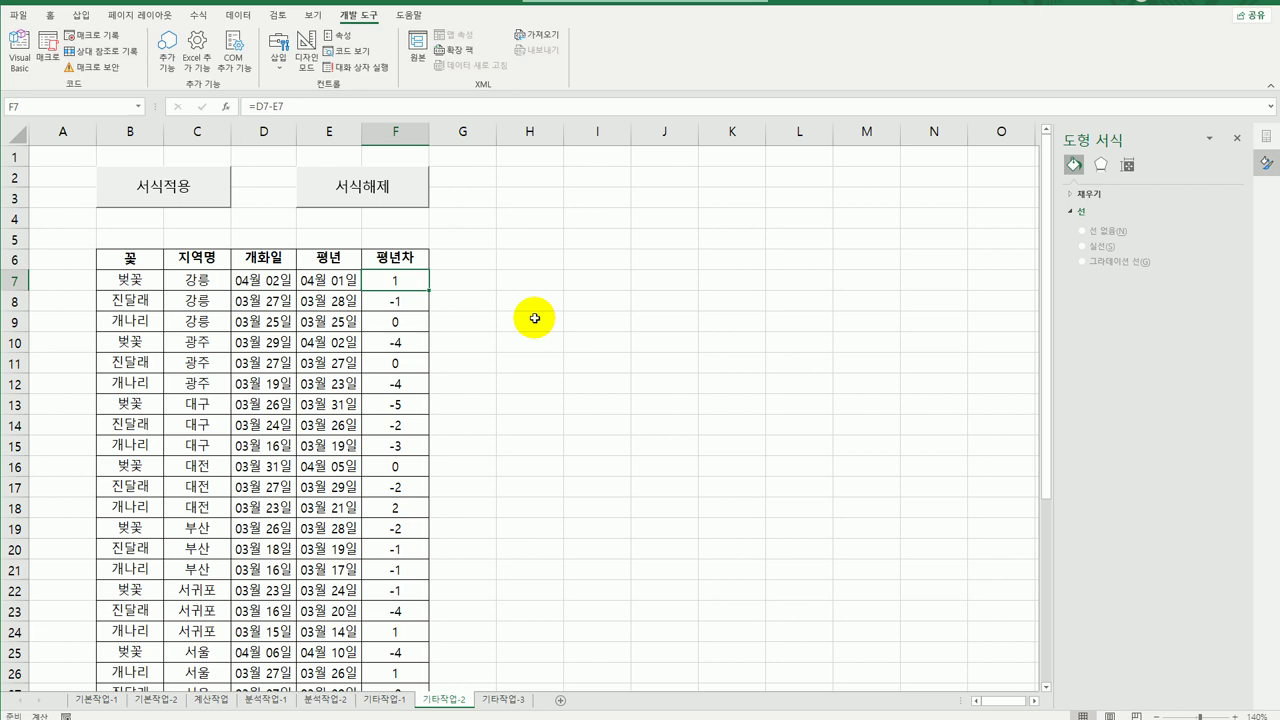
pyautogui.click(510, 702)
pyautogui.click(534, 428)
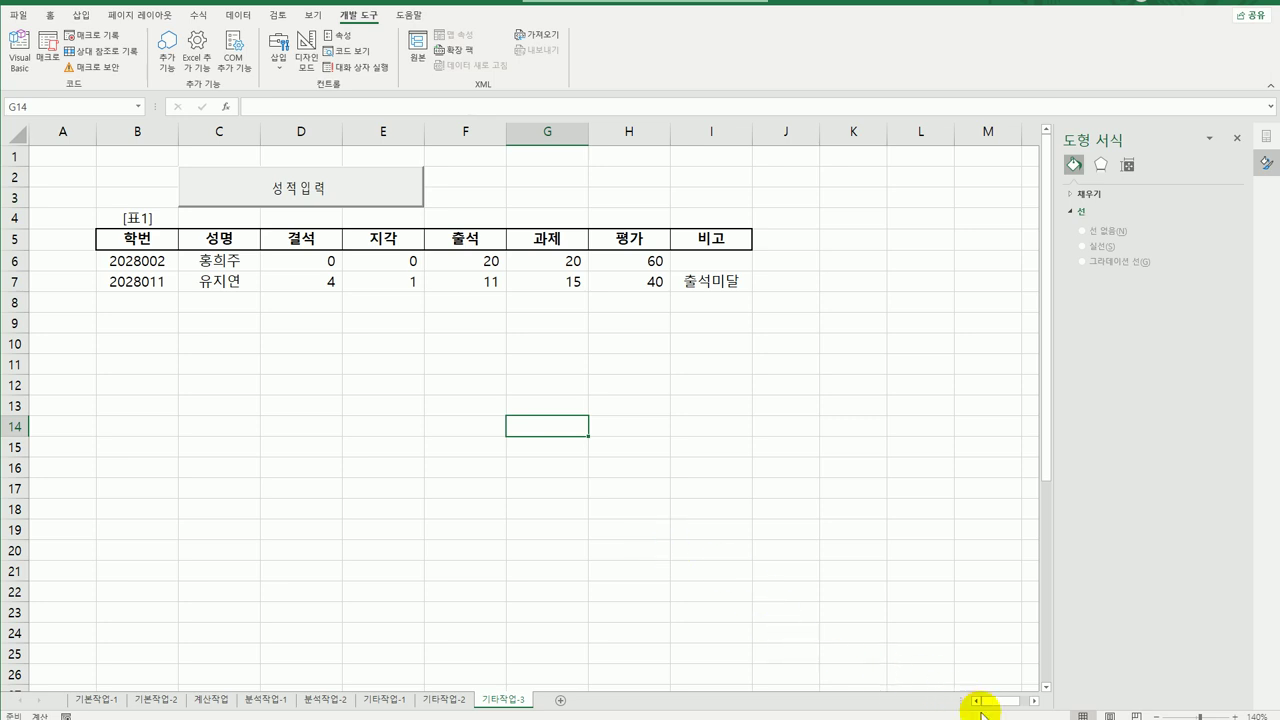
# Zoom to 130%, close the 도형 서식 pane, and select the 성적입력 button in design mode.
pyautogui.click(1153, 716)
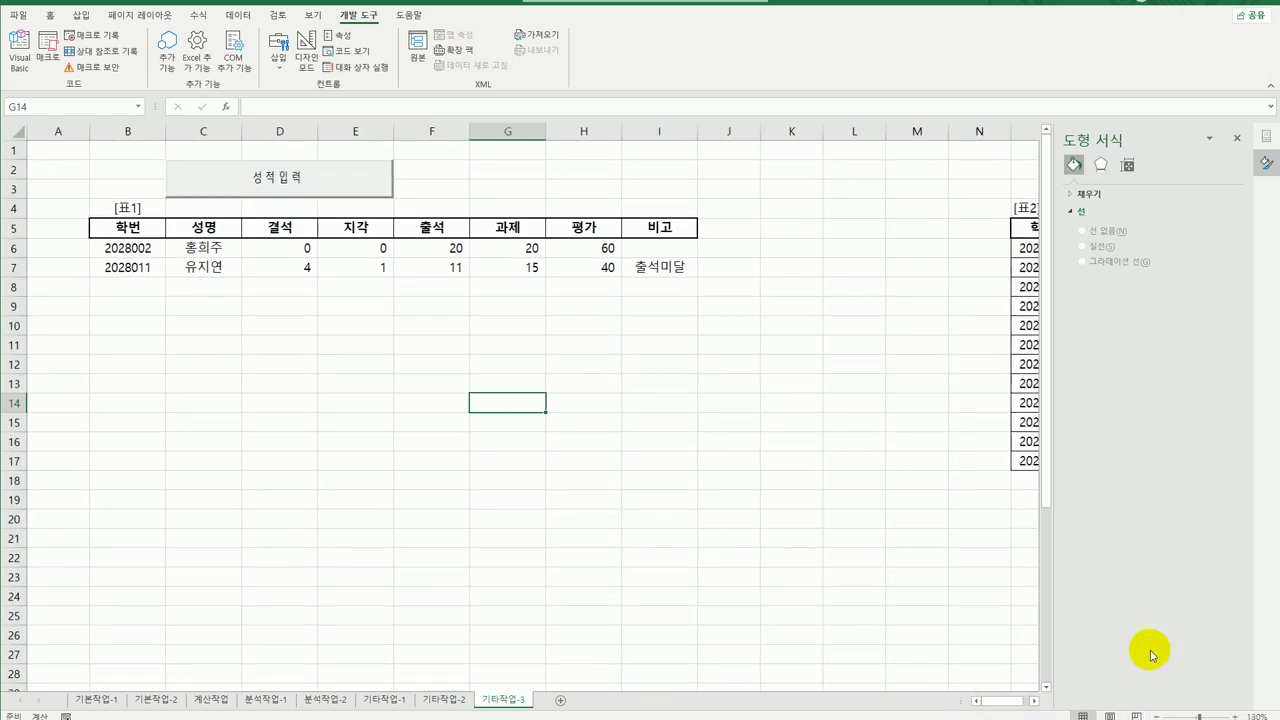
pyautogui.click(1238, 140)
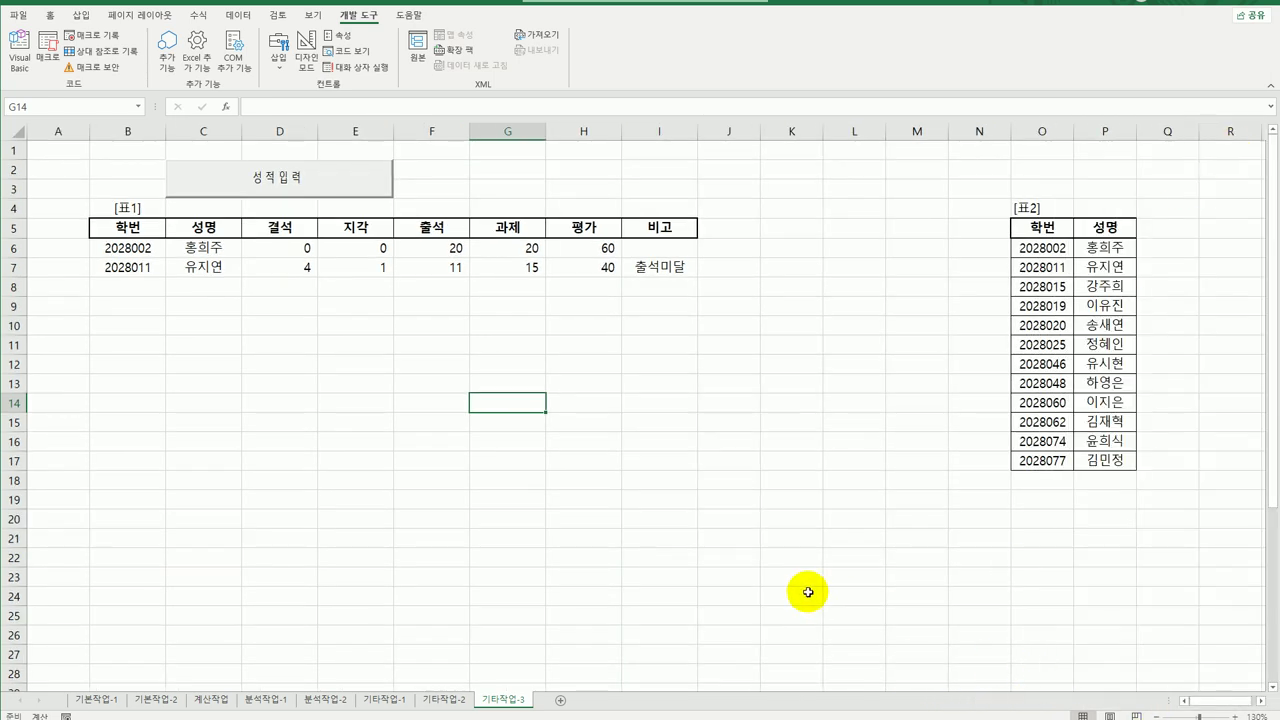
pyautogui.click(728, 503)
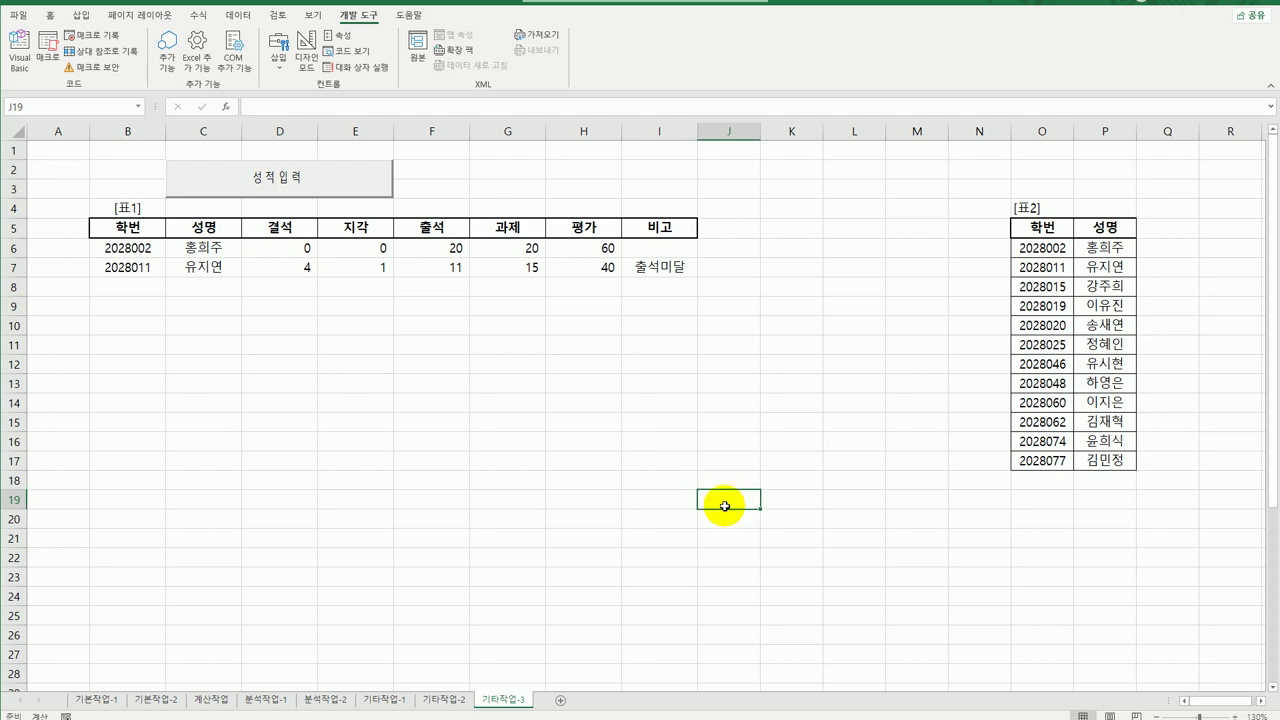
pyautogui.click(307, 58)
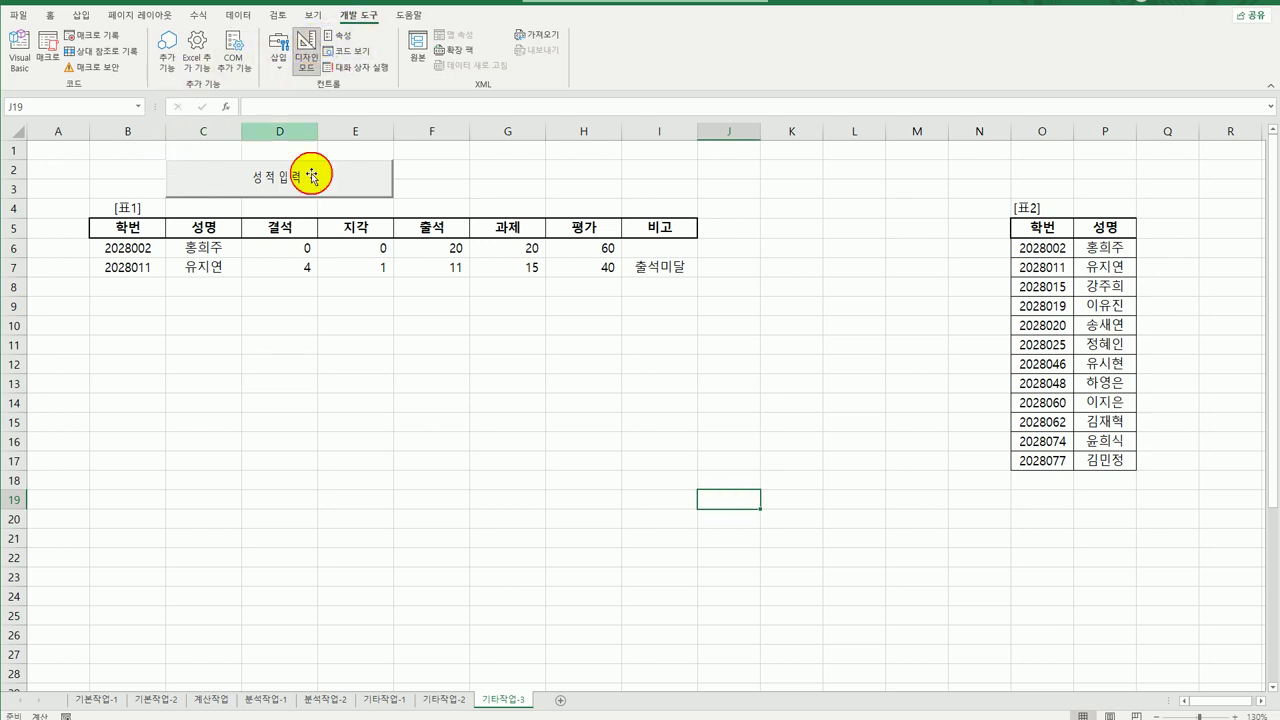
pyautogui.click(325, 180)
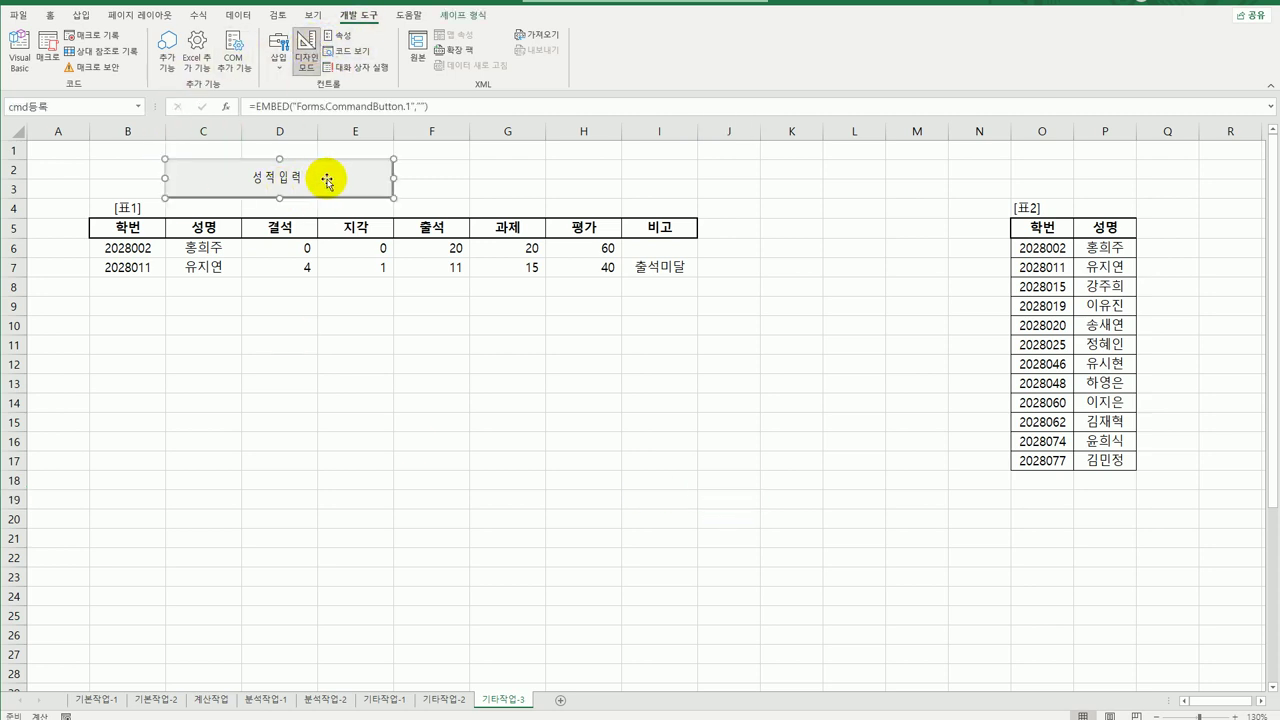
# Make the 성적입력 button's click procedure call 성적등록화면.Show.
pyautogui.doubleClick(328, 179)
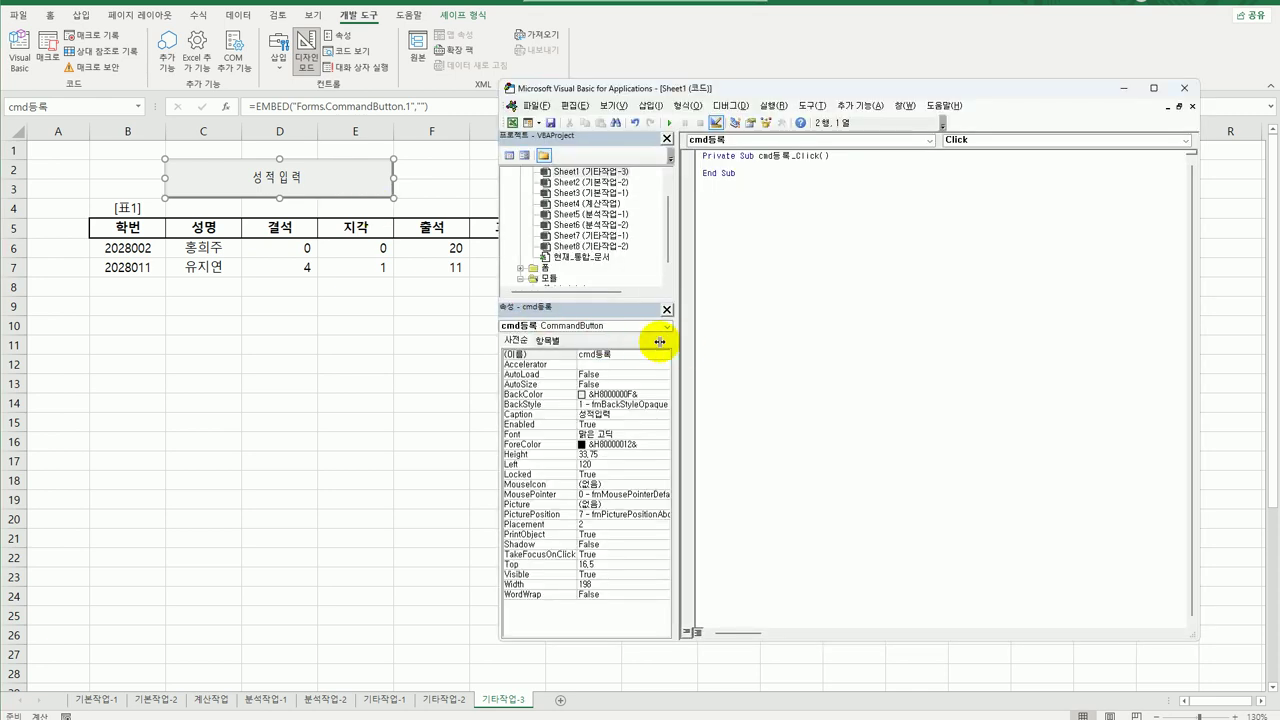
pyautogui.press('Tab')
pyautogui.write('성적등록화면.sh')
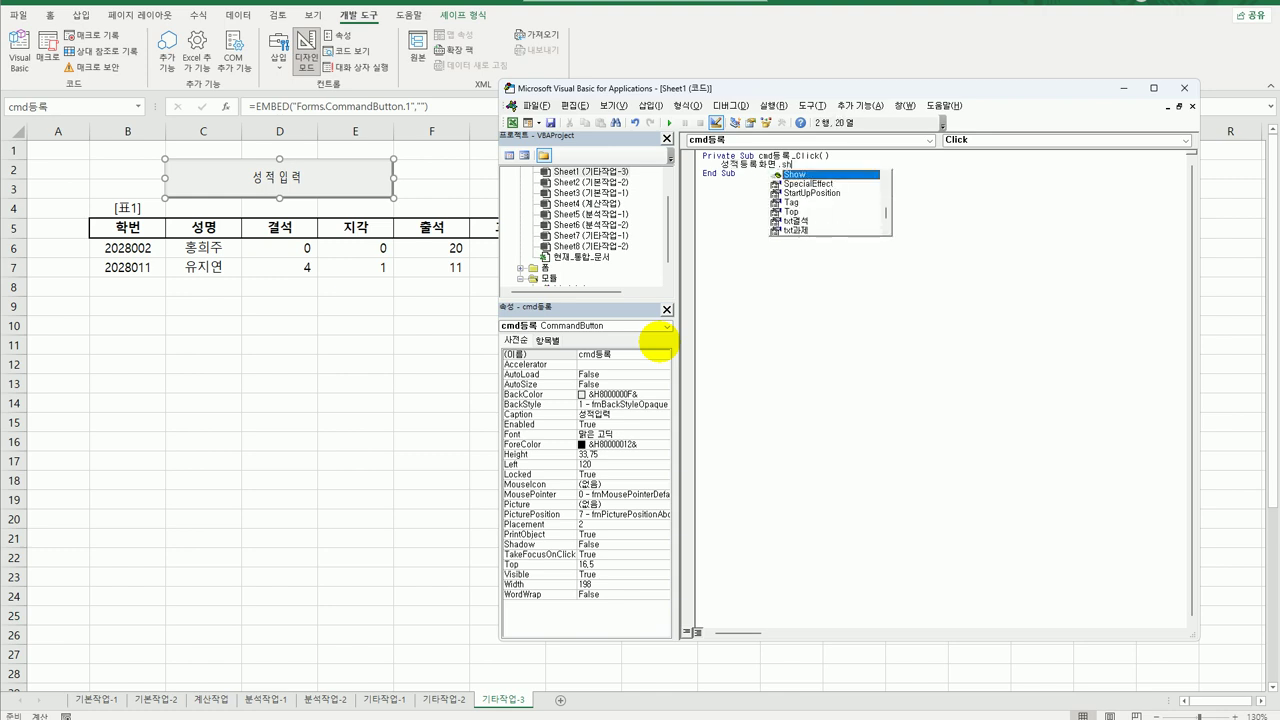
pyautogui.press('Tab')
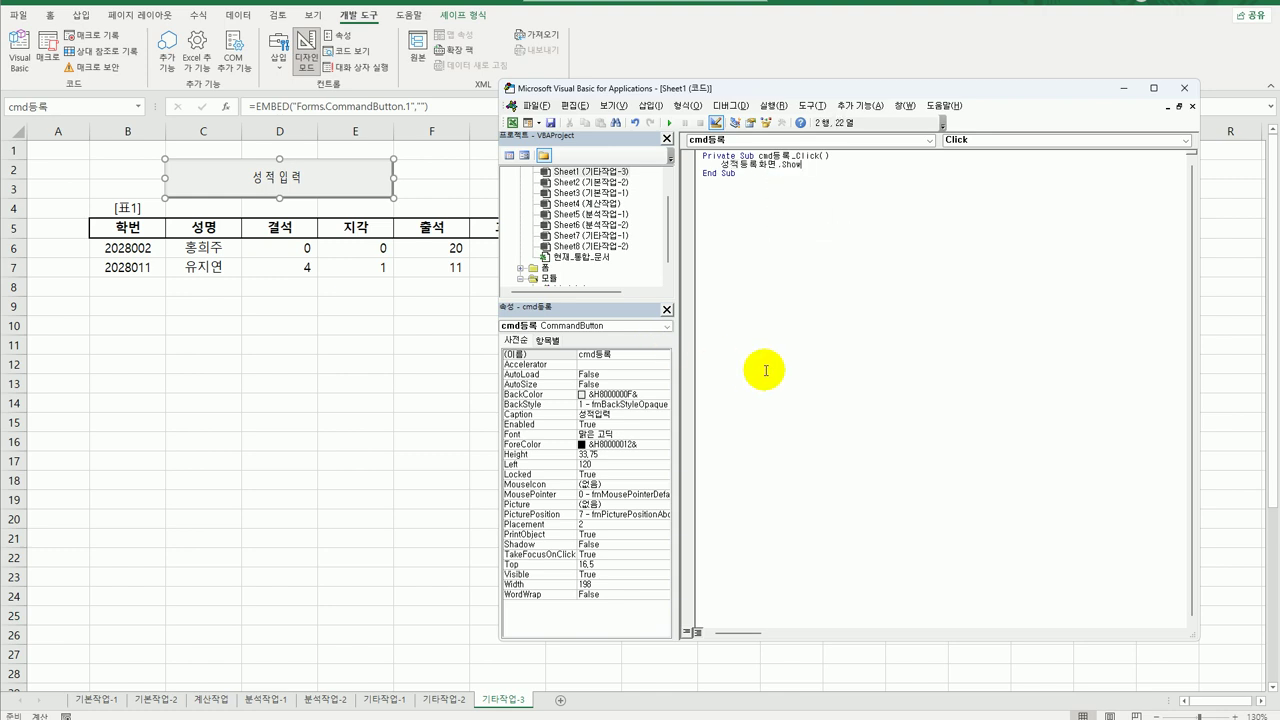
pyautogui.click(758, 367)
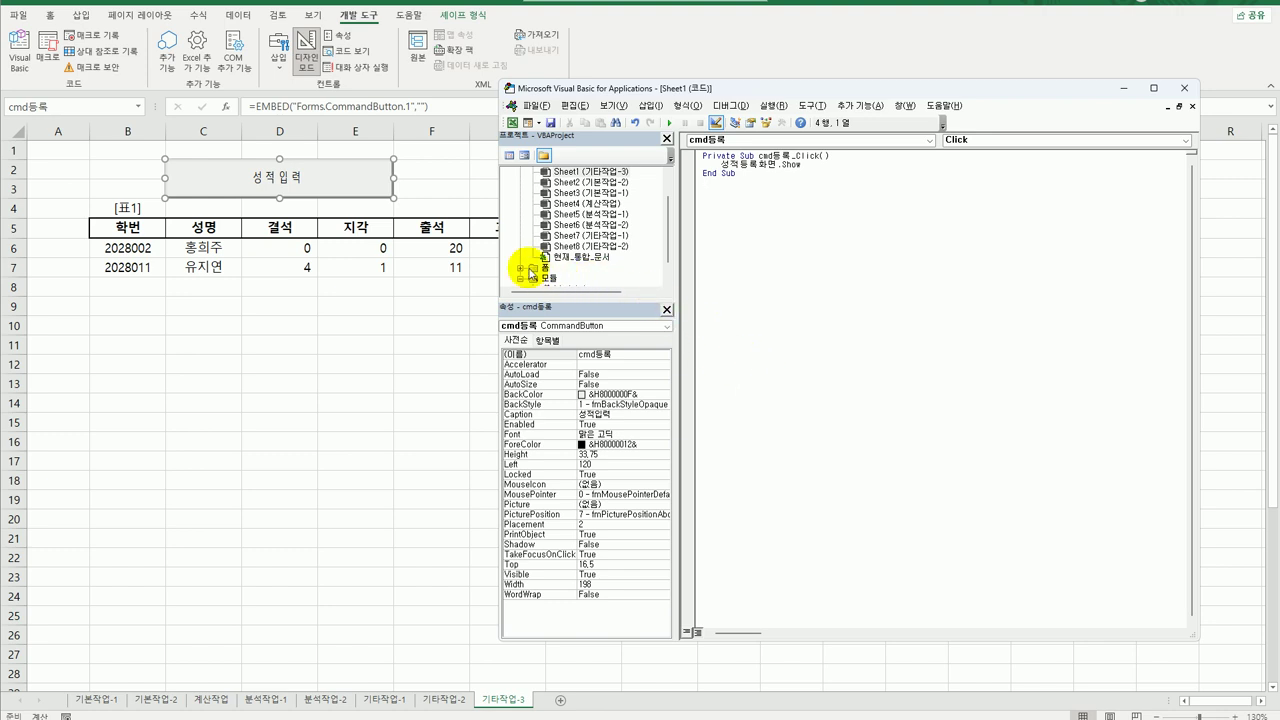
# Open the code window of the 성적등록화면 form from the project's forms folder.
pyautogui.doubleClick(538, 269)
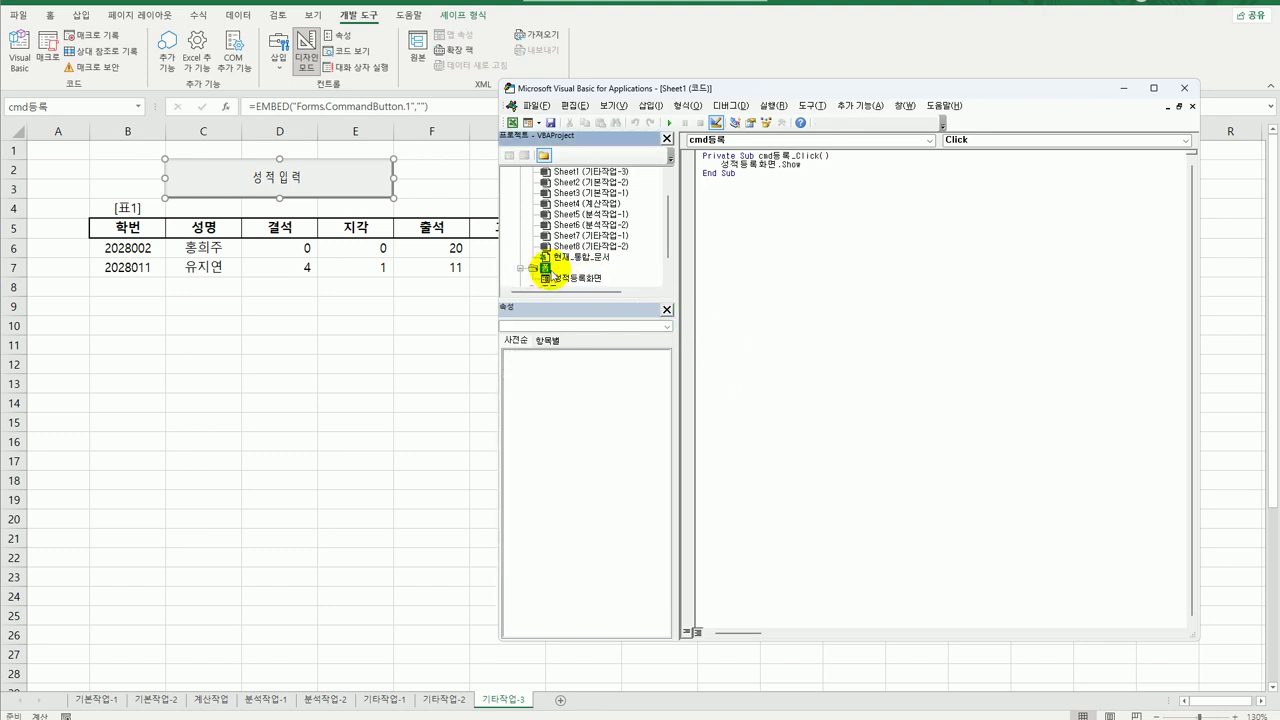
pyautogui.click(560, 280)
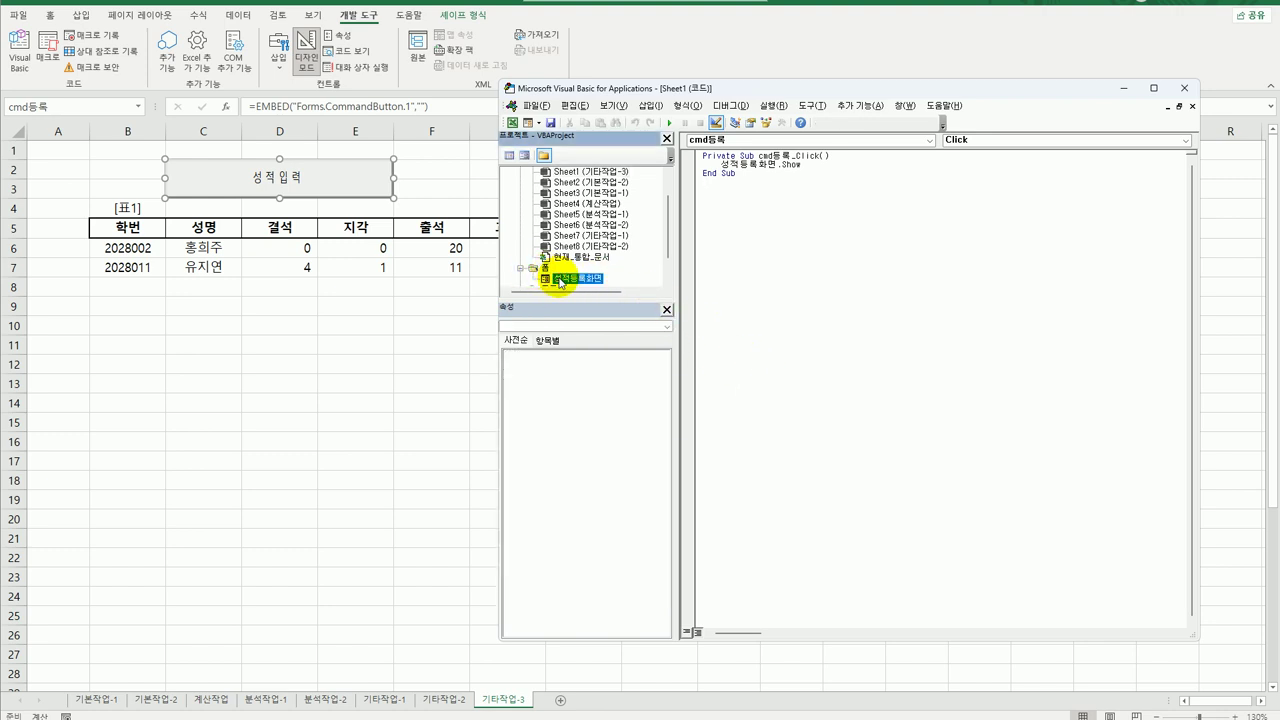
pyautogui.click(524, 157)
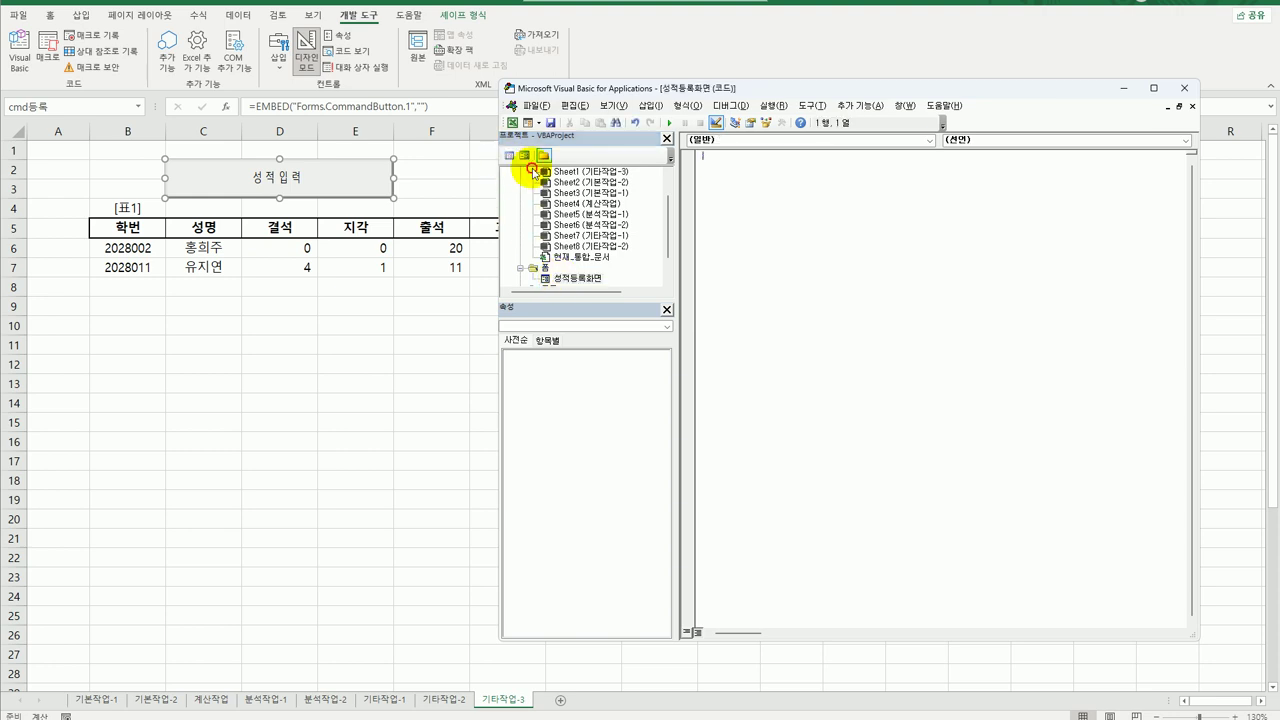
# Add a UserForm_Initialize procedure setting cmb수강자.RowSource to "O6:P17".
pyautogui.click(790, 140)
pyautogui.click(752, 264)
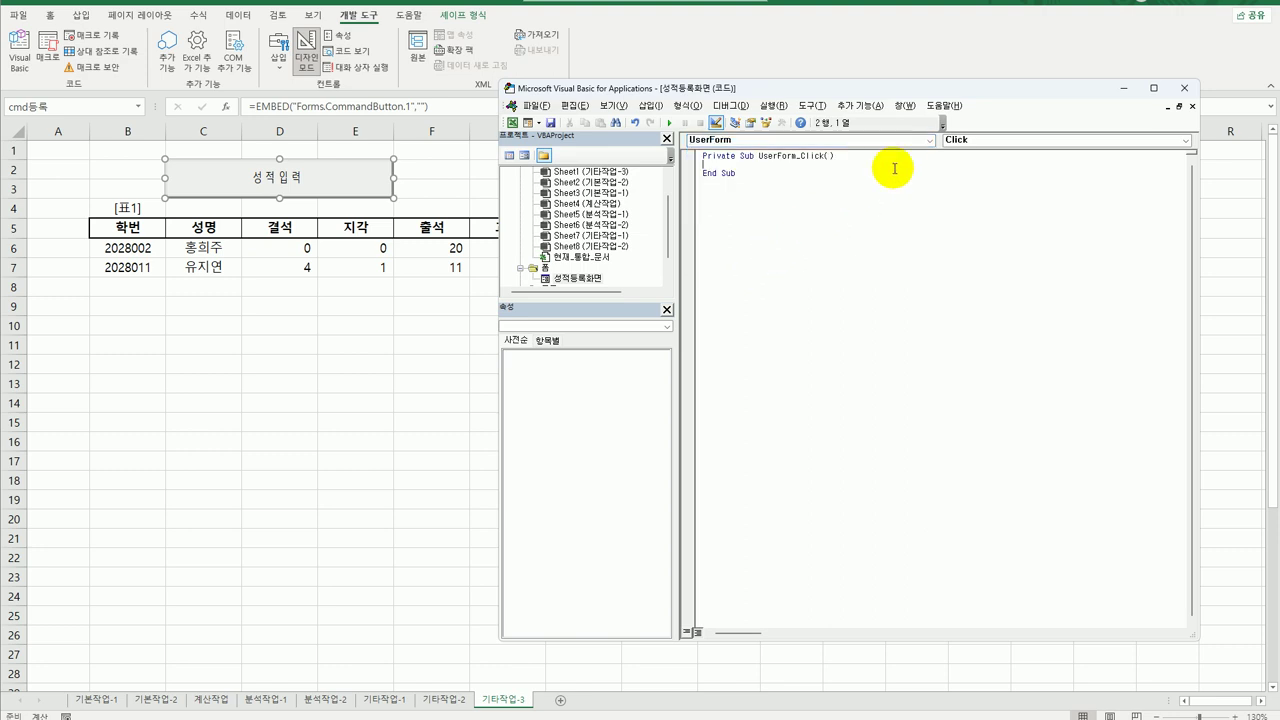
pyautogui.click(966, 142)
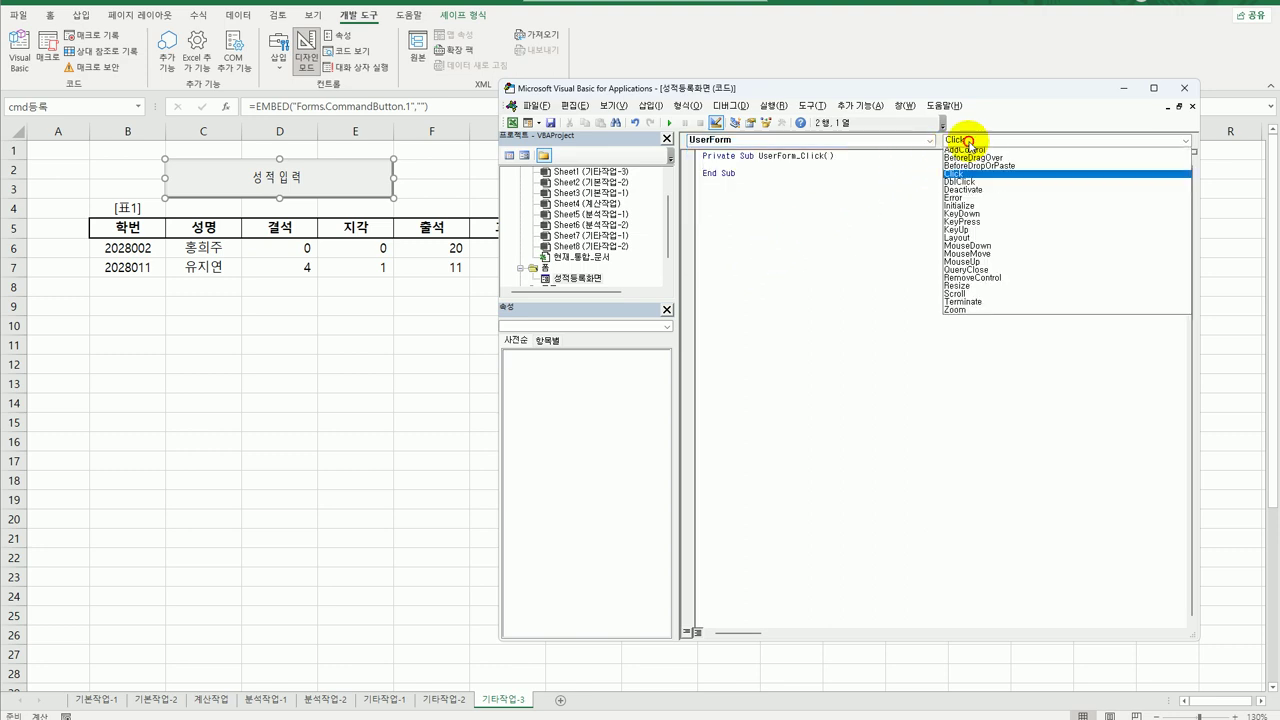
pyautogui.click(980, 205)
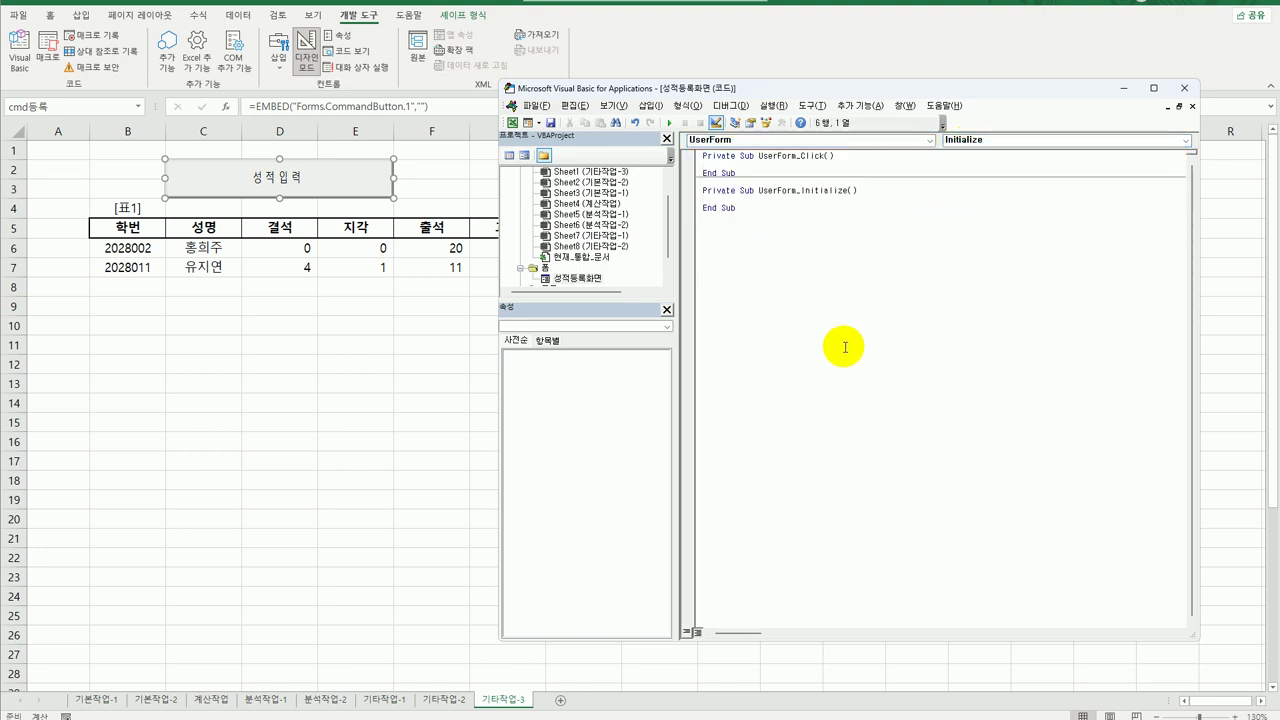
pyautogui.write('cmb수강자.')
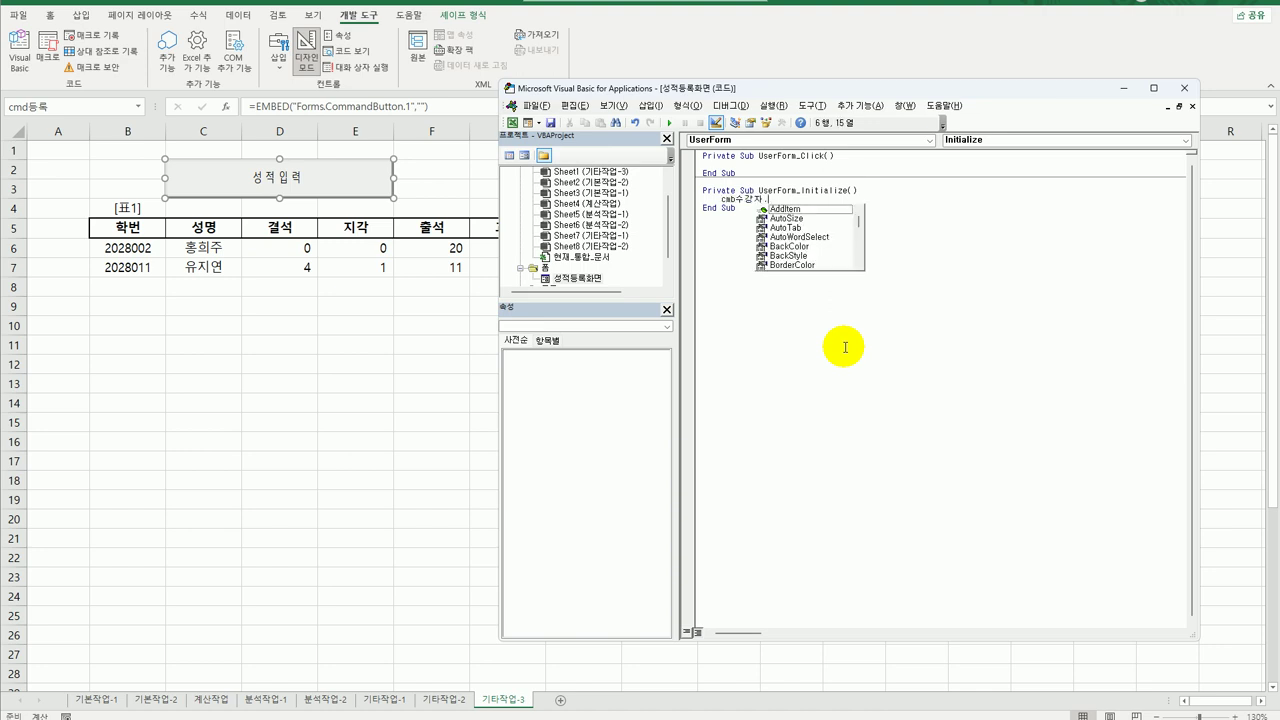
pyautogui.write('RowSource =')
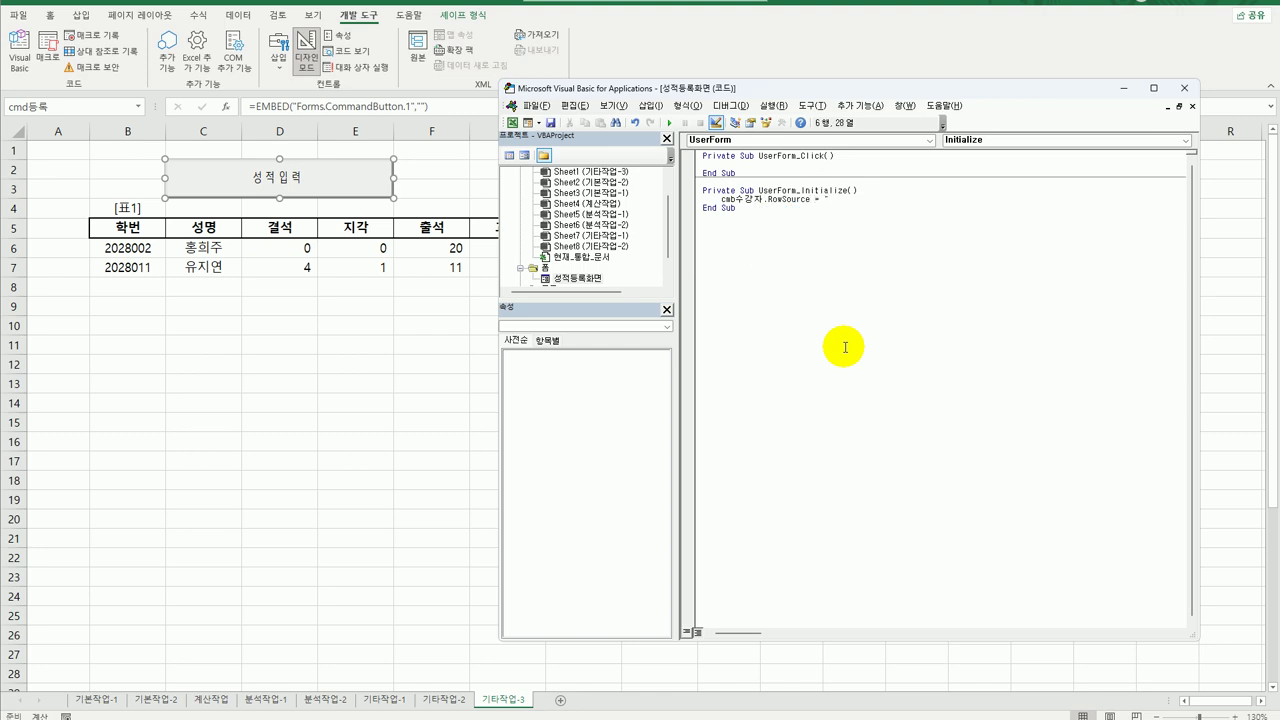
pyautogui.write('이')
pyautogui.write('6')
pyautogui.write(':P17')
pyautogui.press('Return')
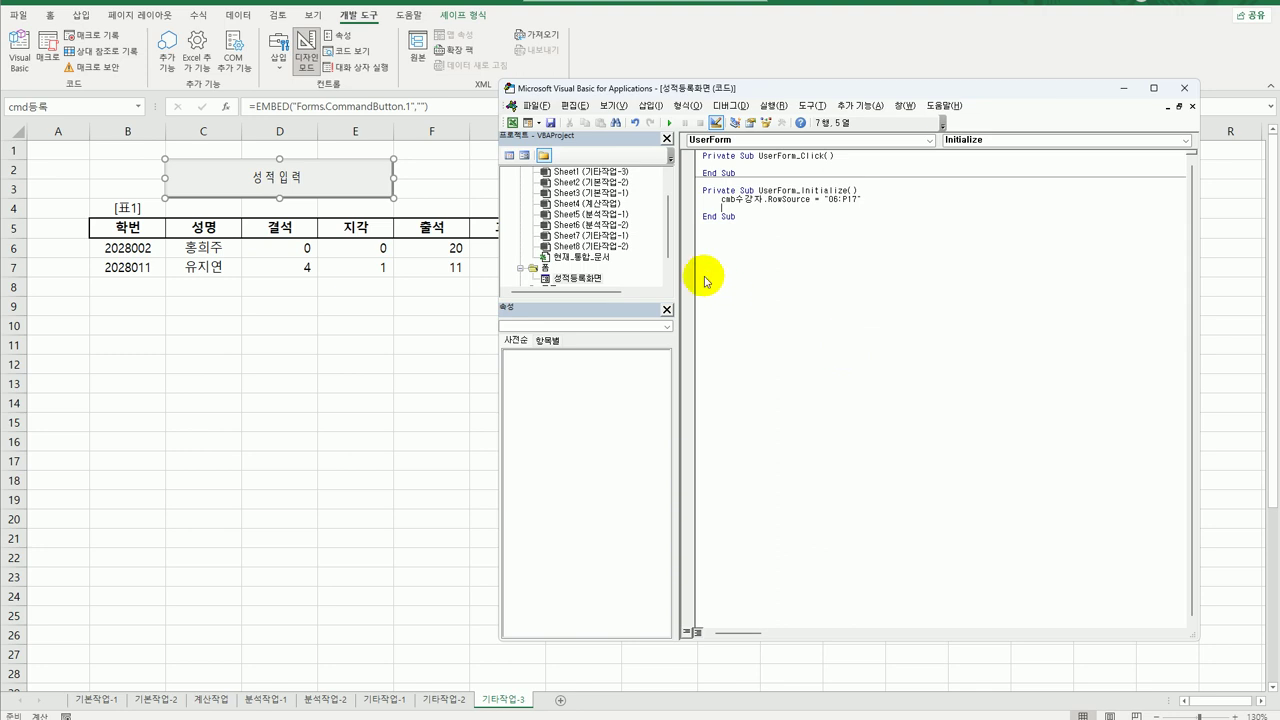
pyautogui.doubleClick(567, 277)
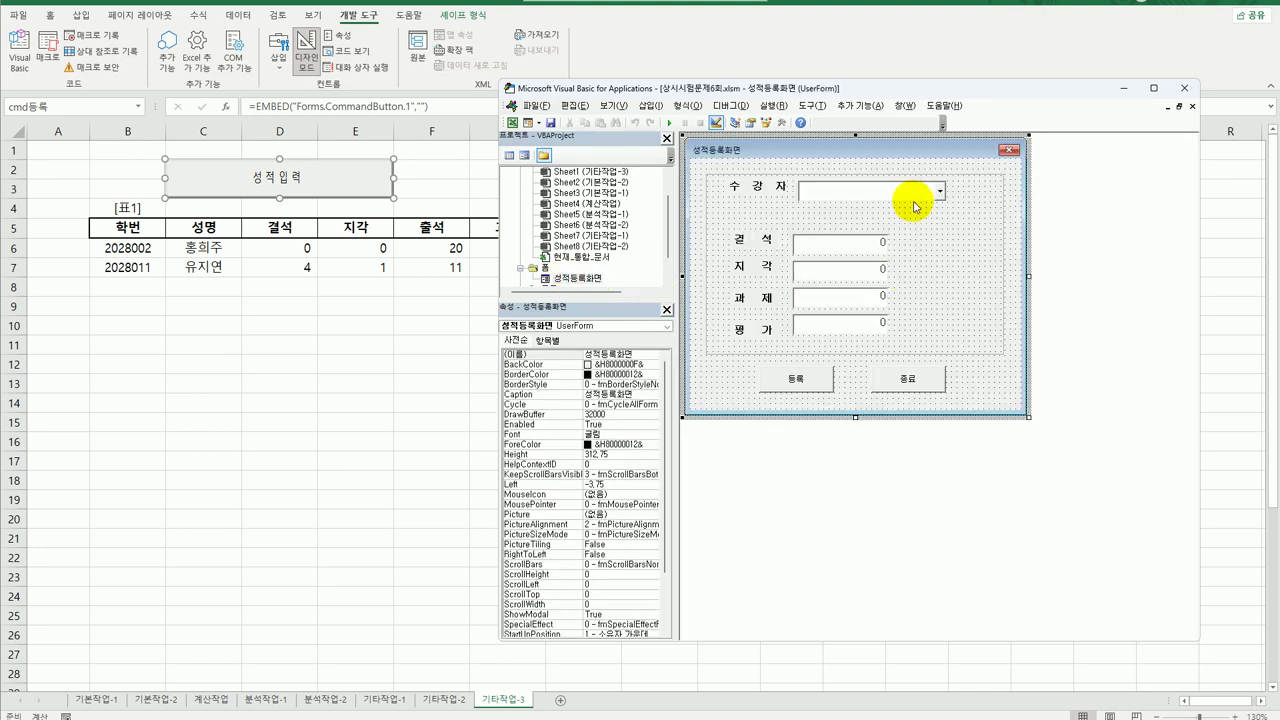
pyautogui.click(912, 190)
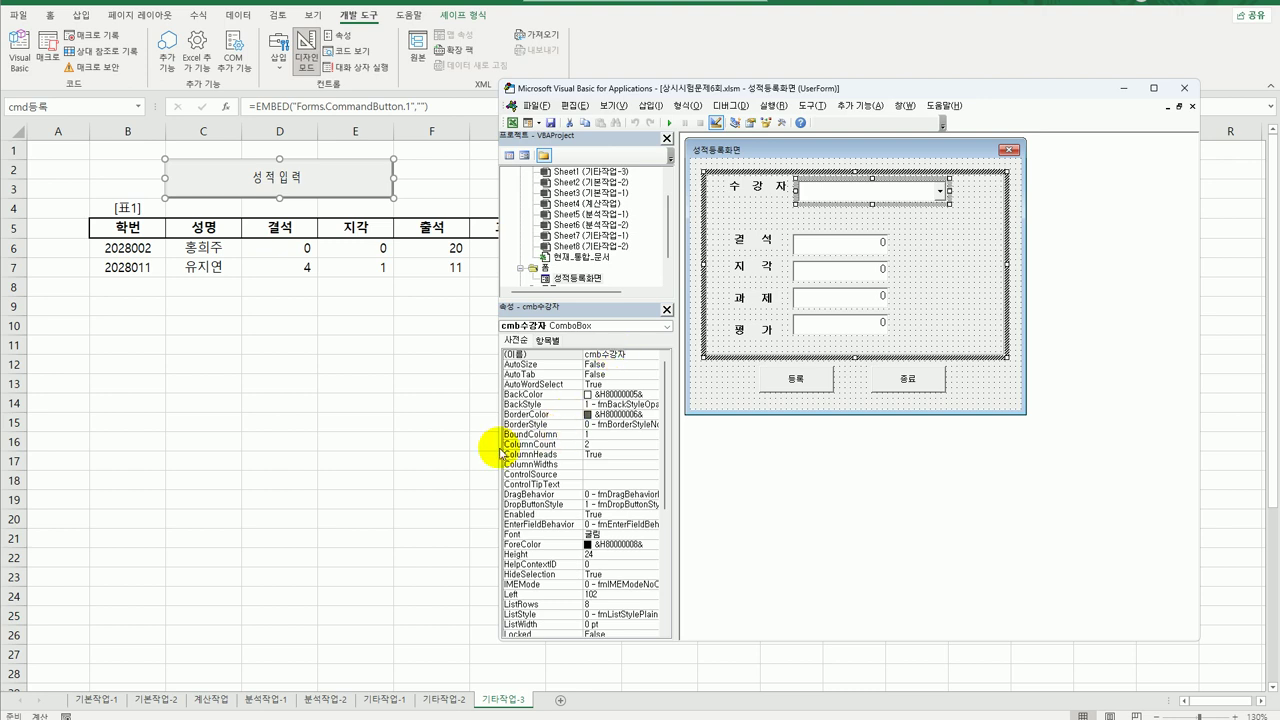
pyautogui.click(590, 444)
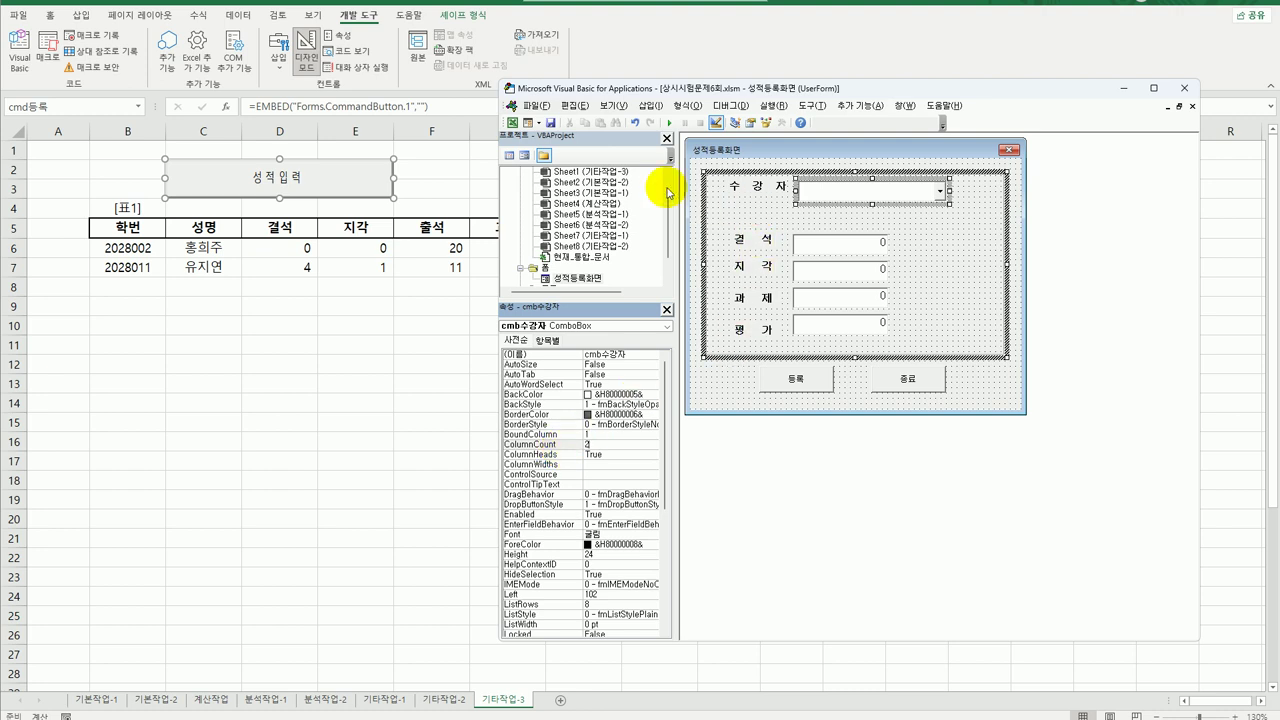
pyautogui.click(509, 155)
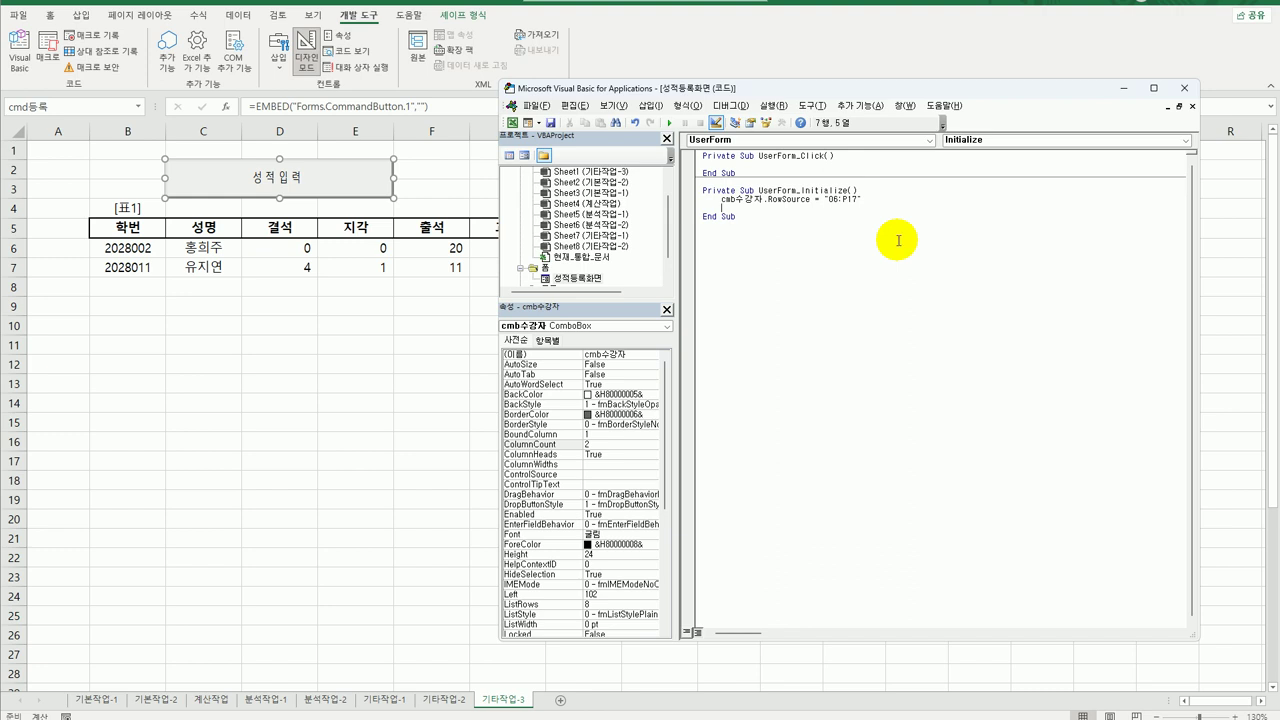
# Add a cmb수강자.ColumnCount = 2 statement to the Initialize procedure.
pyautogui.write('cmb수강자.co')
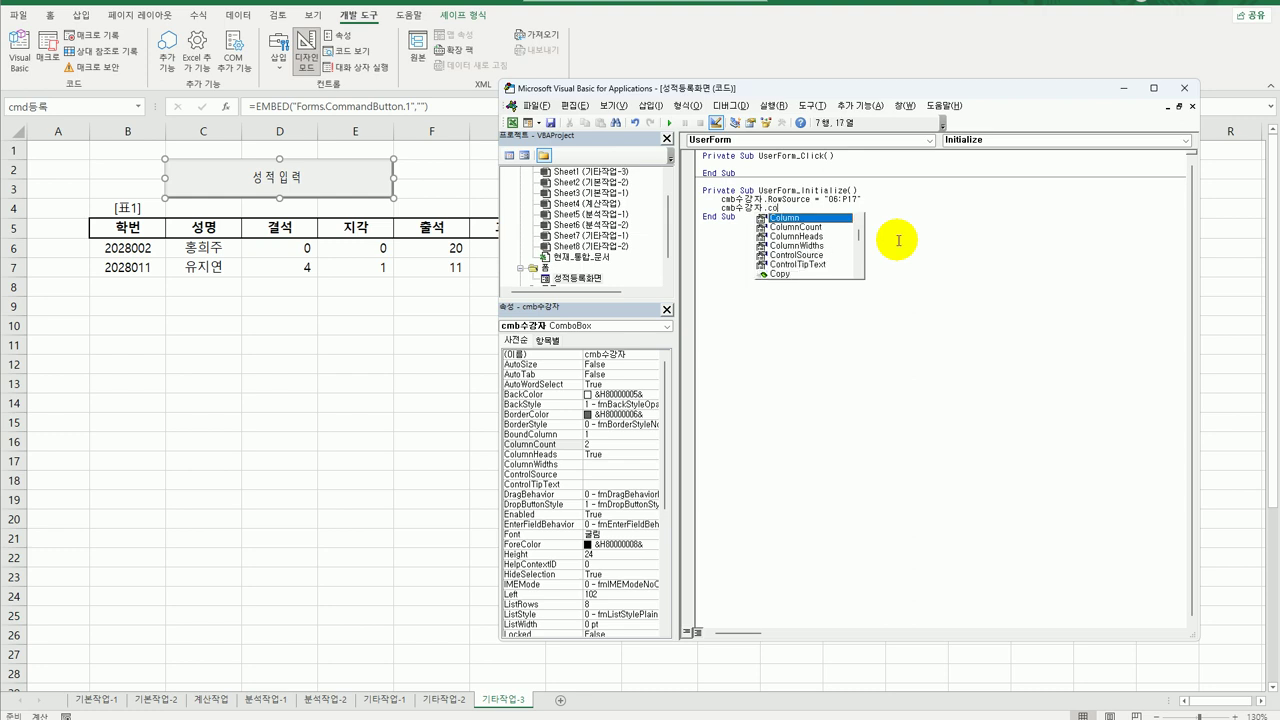
pyautogui.write('lumn =')
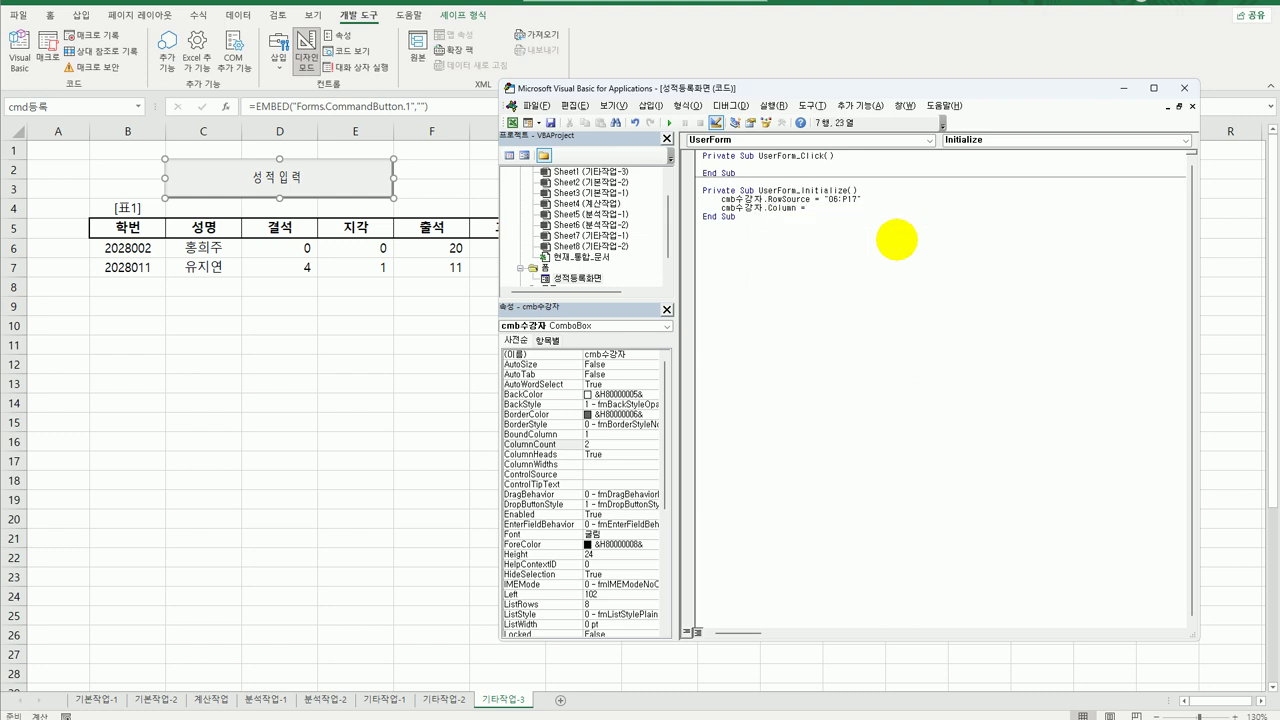
pyautogui.press('BackSpace')
pyautogui.press('BackSpace')
pyautogui.press('BackSpace')
pyautogui.press('BackSpace')
pyautogui.press('BackSpace')
pyautogui.press('BackSpace')
pyautogui.press('BackSpace')
pyautogui.write('.co')
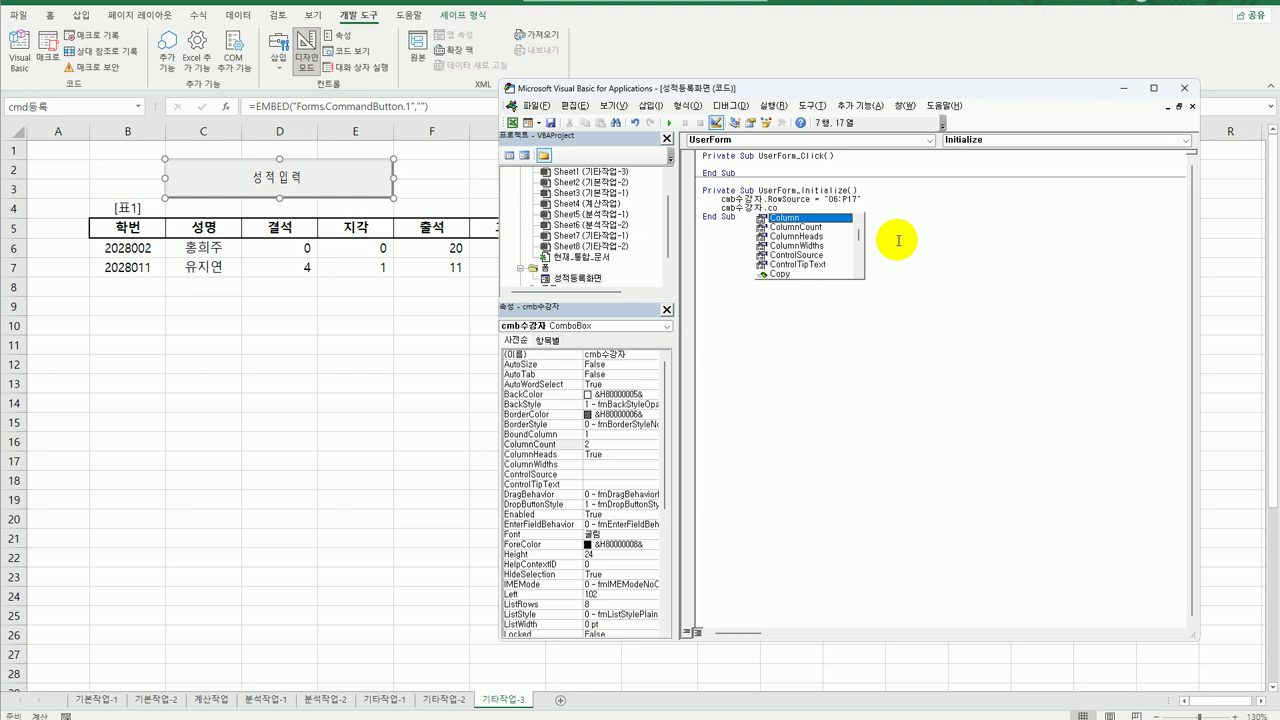
pyautogui.press('Down')
pyautogui.press('Tab')
pyautogui.write('=2')
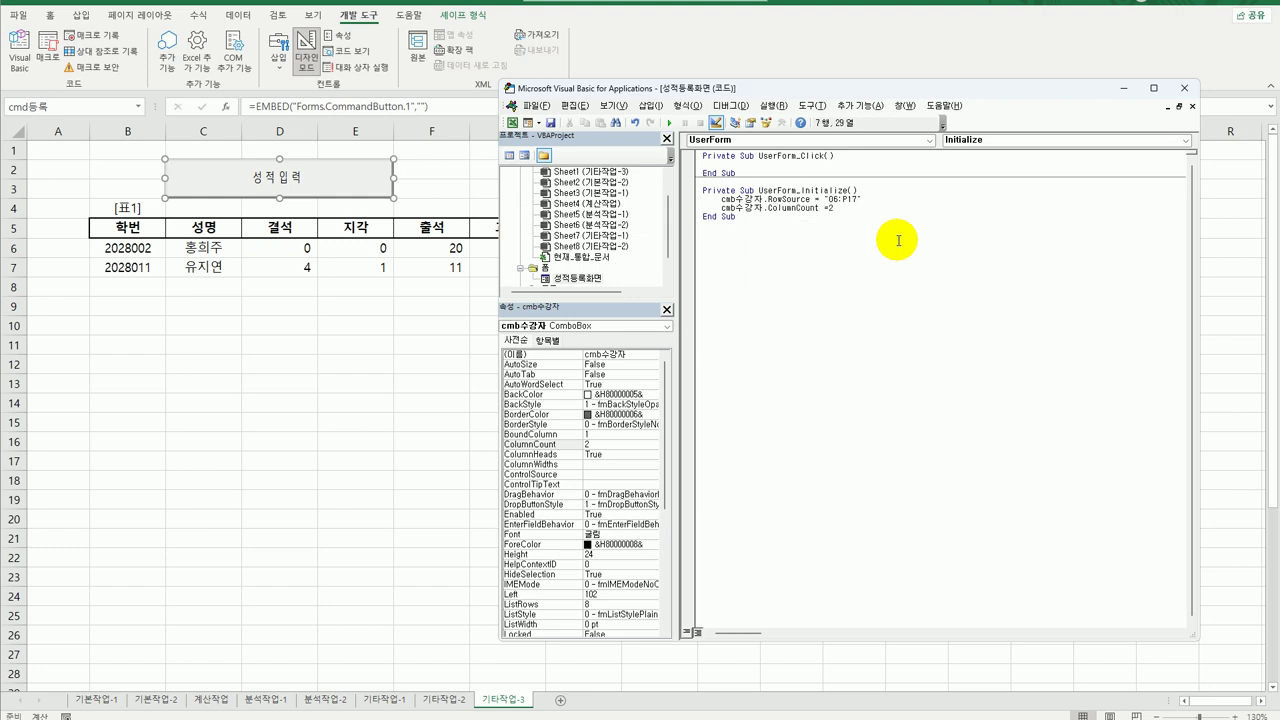
pyautogui.press('Down')
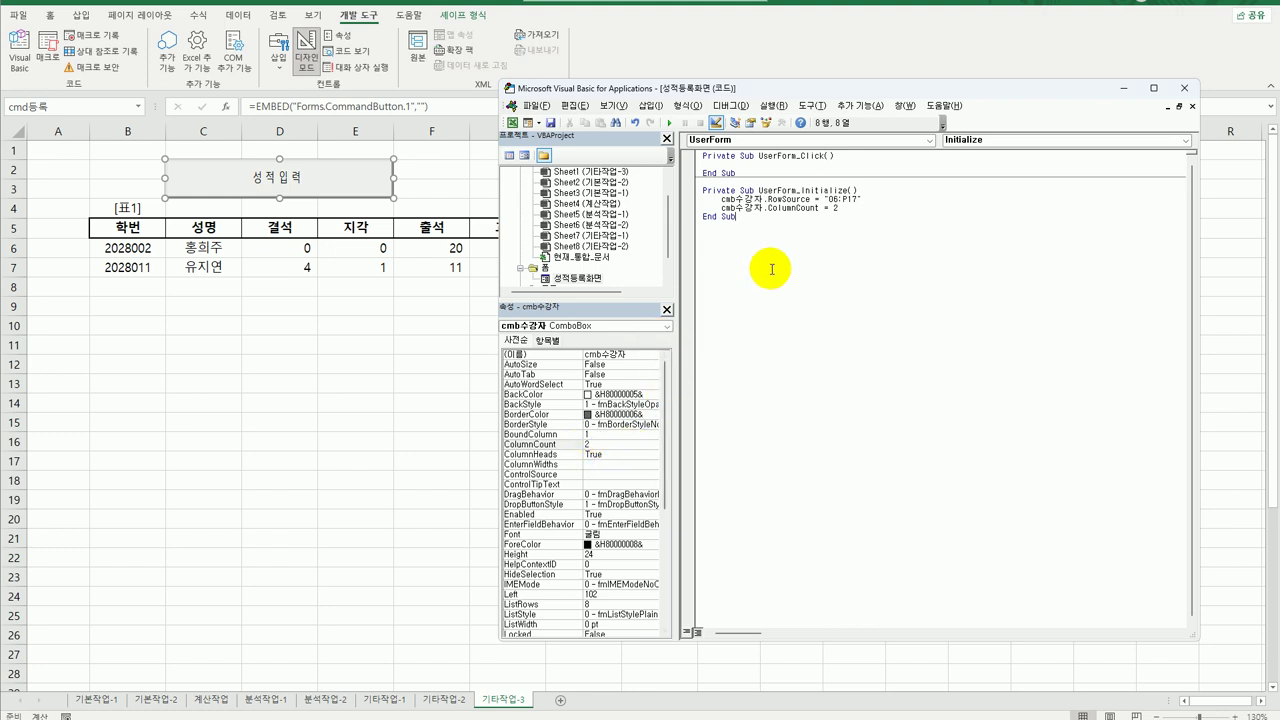
# Comment out the ColumnCount line with an apostrophe.
pyautogui.click(838, 208)
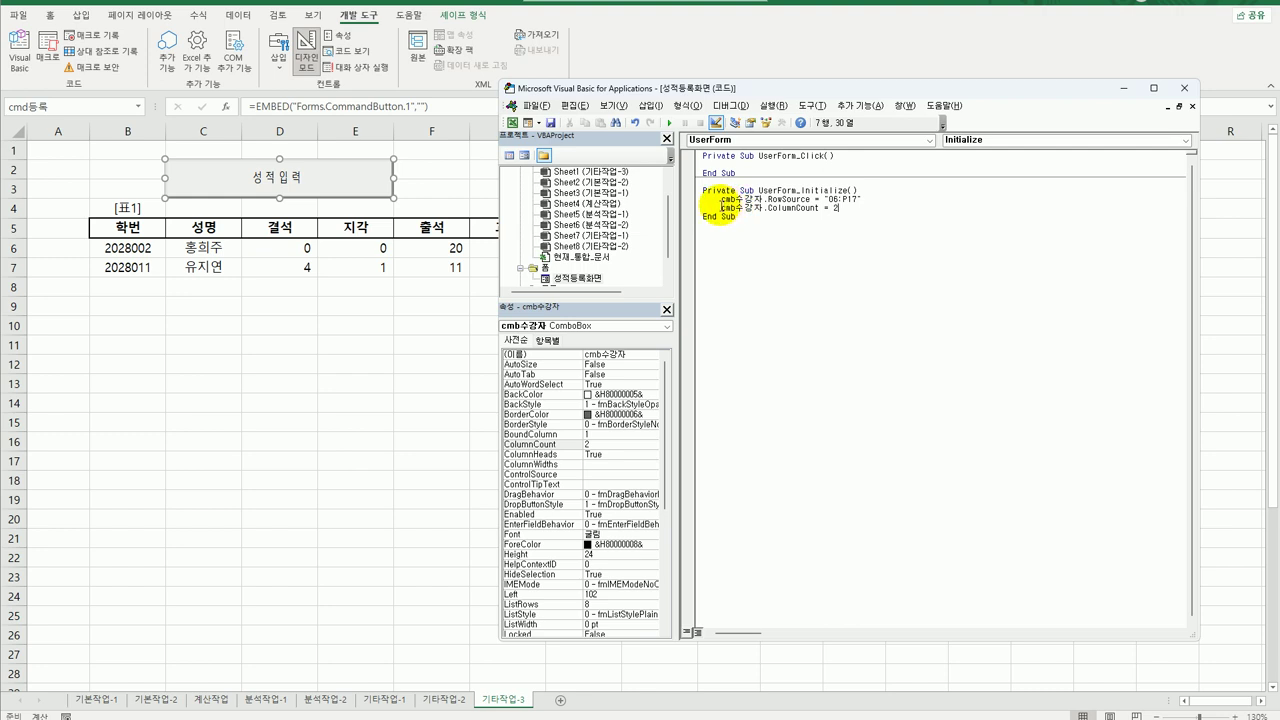
pyautogui.click(720, 208)
pyautogui.write("'")
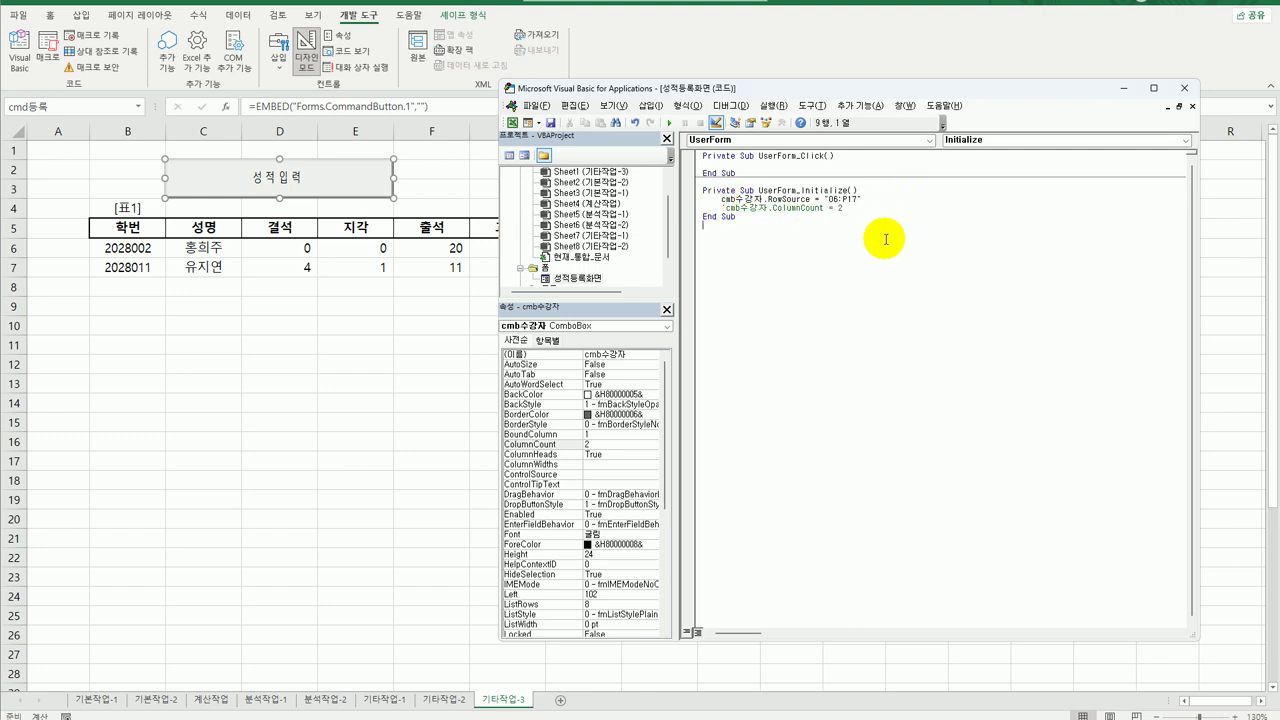
pyautogui.click(777, 238)
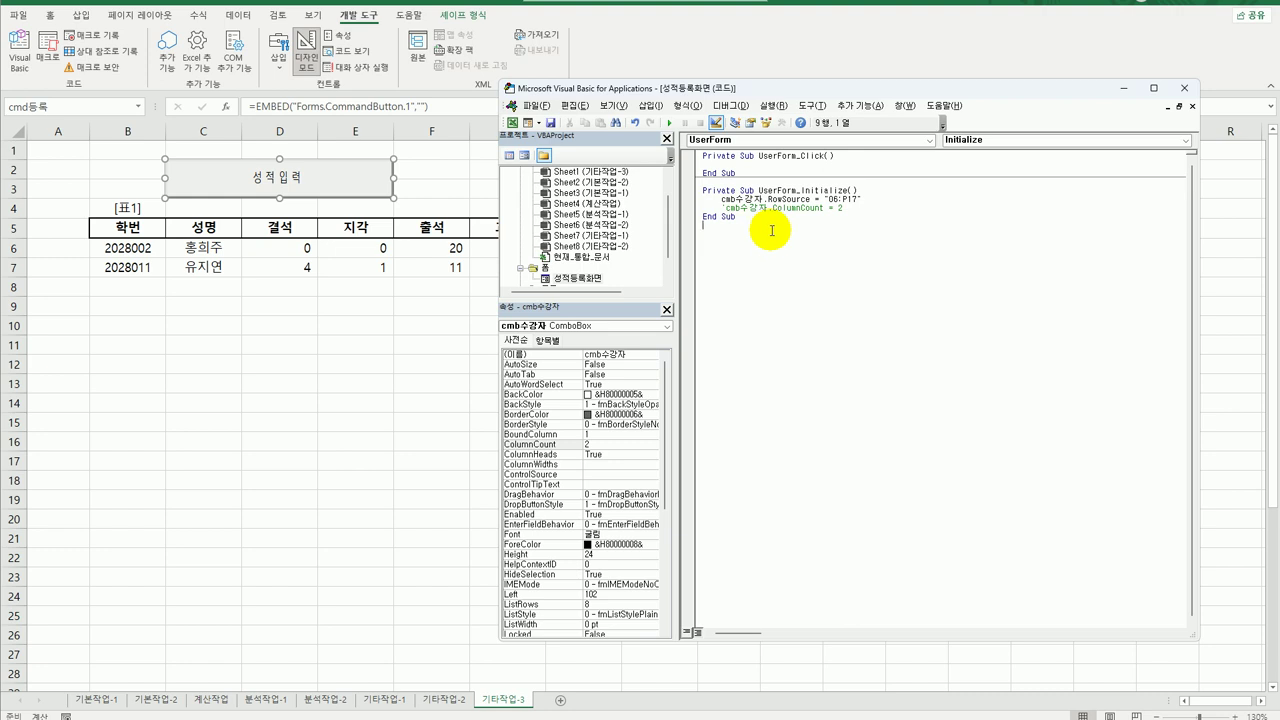
# Create the cmd종료 click handler with MsgBox Time & "평가를 종료합니다.", vbOKOnly, "등록종료".
pyautogui.click(775, 140)
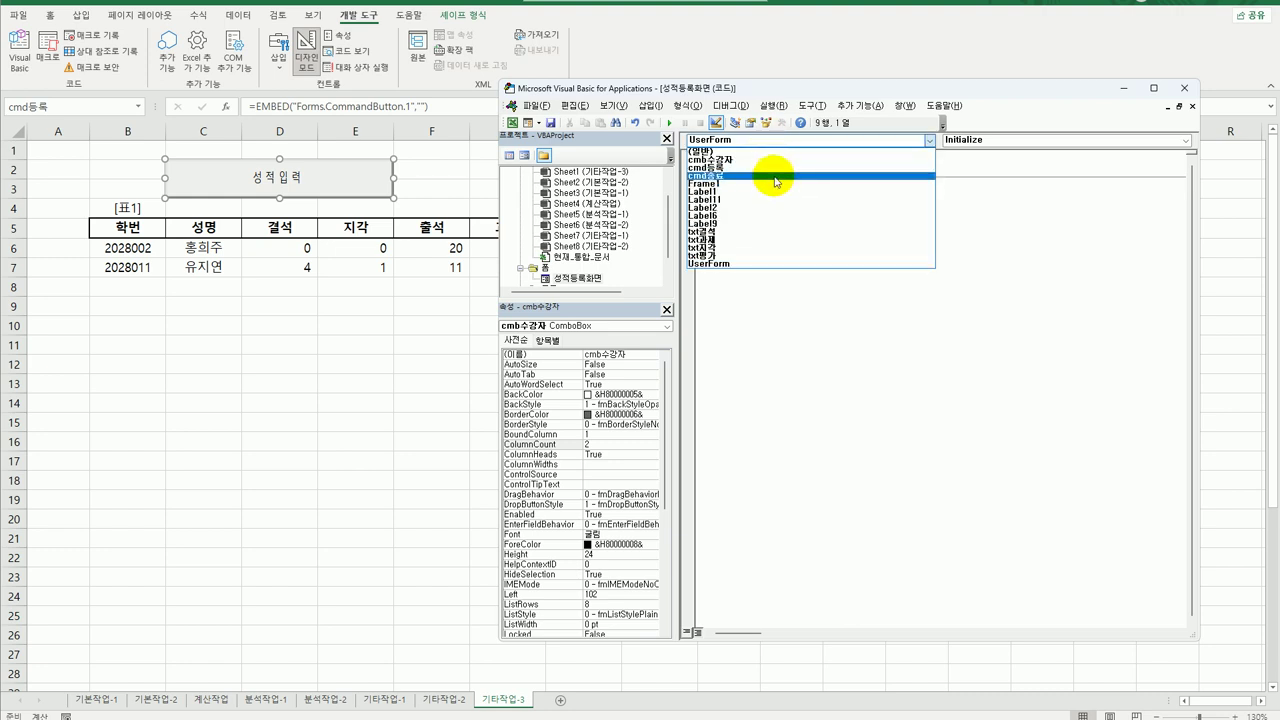
pyautogui.click(777, 176)
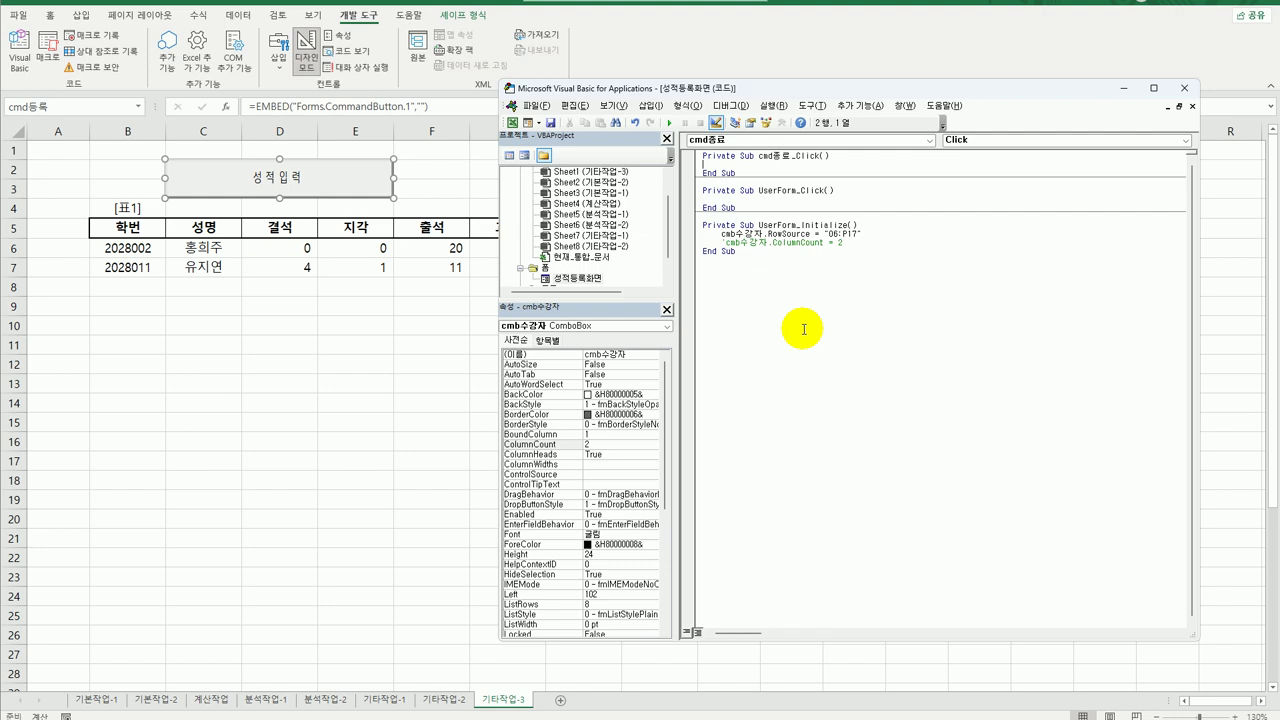
pyautogui.write('ms')
pyautogui.press('BackSpace')
pyautogui.press('BackSpace')
pyautogui.press('Tab')
pyautogui.write('ㅁ')
pyautogui.press('BackSpace')
pyautogui.write('msgbox')
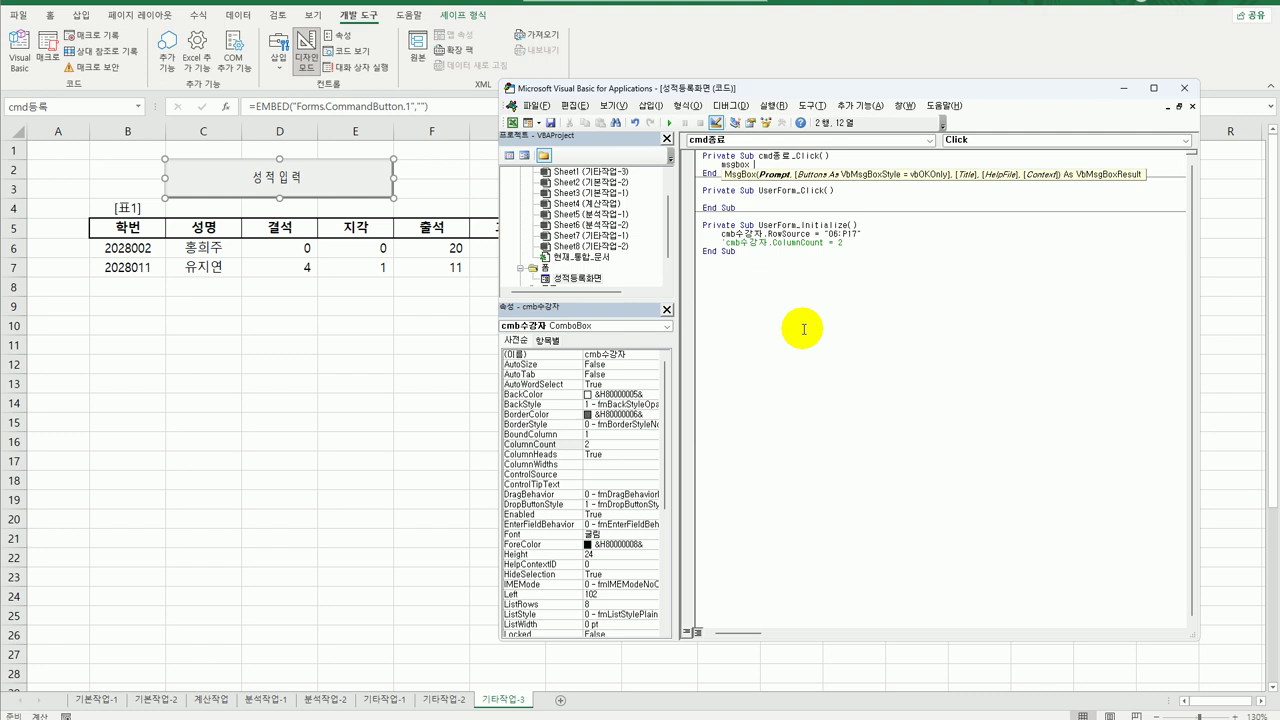
pyautogui.write('time')
pyautogui.write(' &')
pyautogui.write('입')
pyautogui.write('가를 종료합니다')
pyautogui.write('.')
pyautogui.write('"')
pyautogui.write(',')
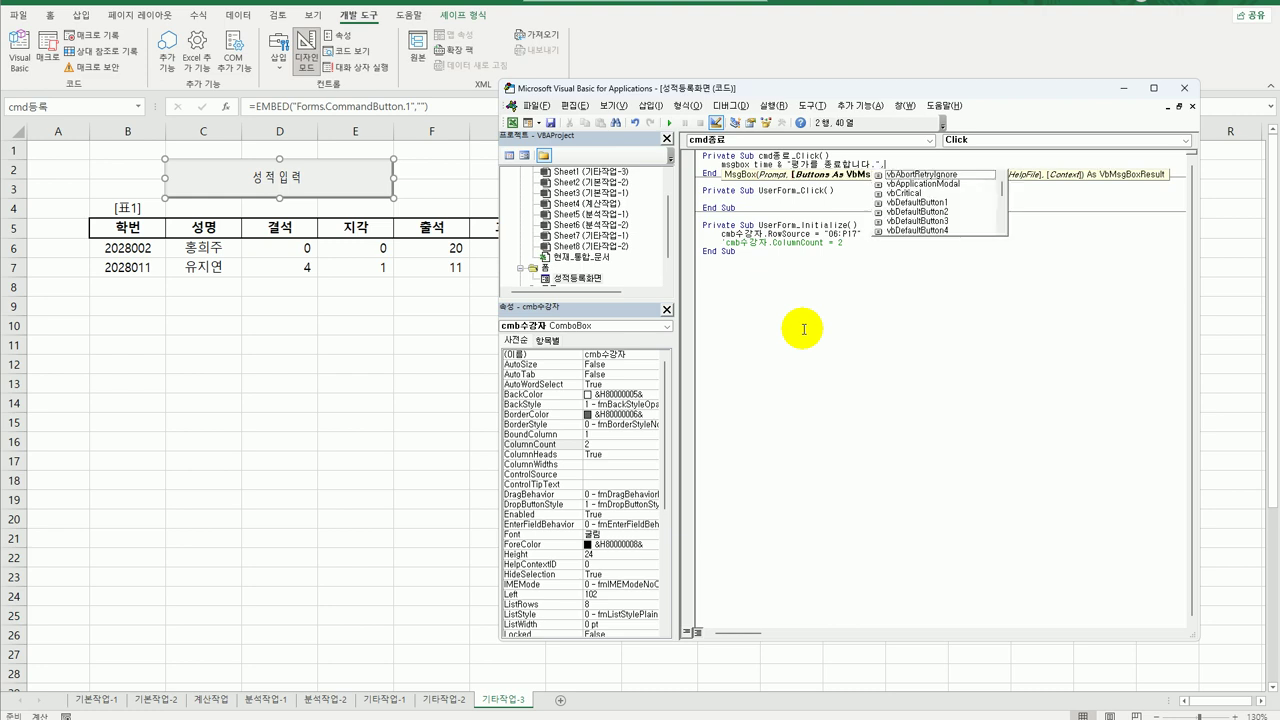
pyautogui.write('ㅍ')
pyautogui.write('vbok')
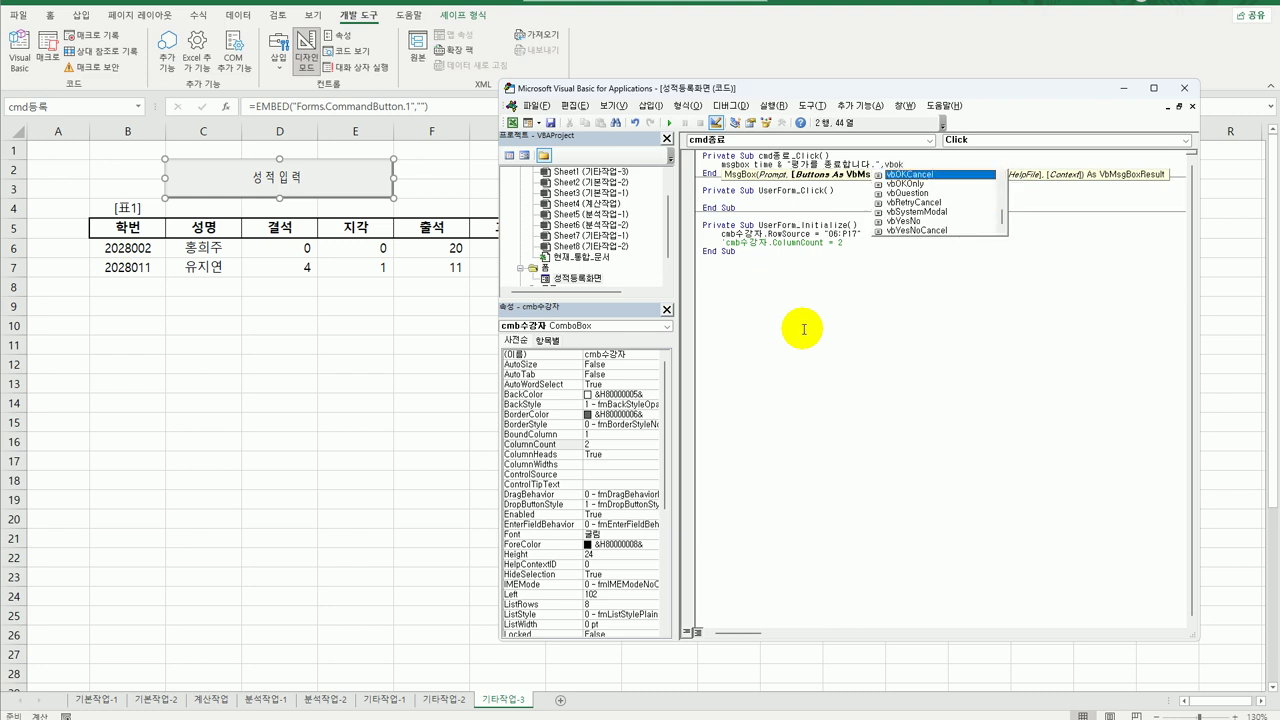
pyautogui.press('Down')
pyautogui.write(',')
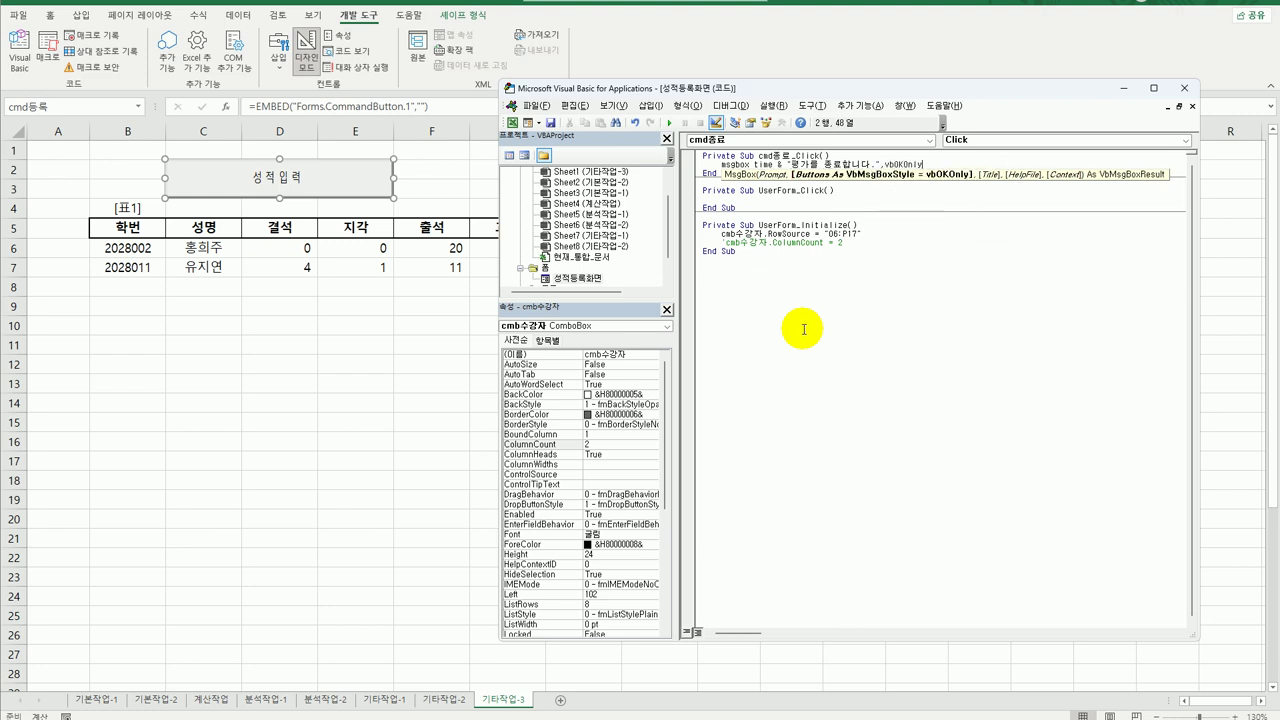
pyautogui.write(' "')
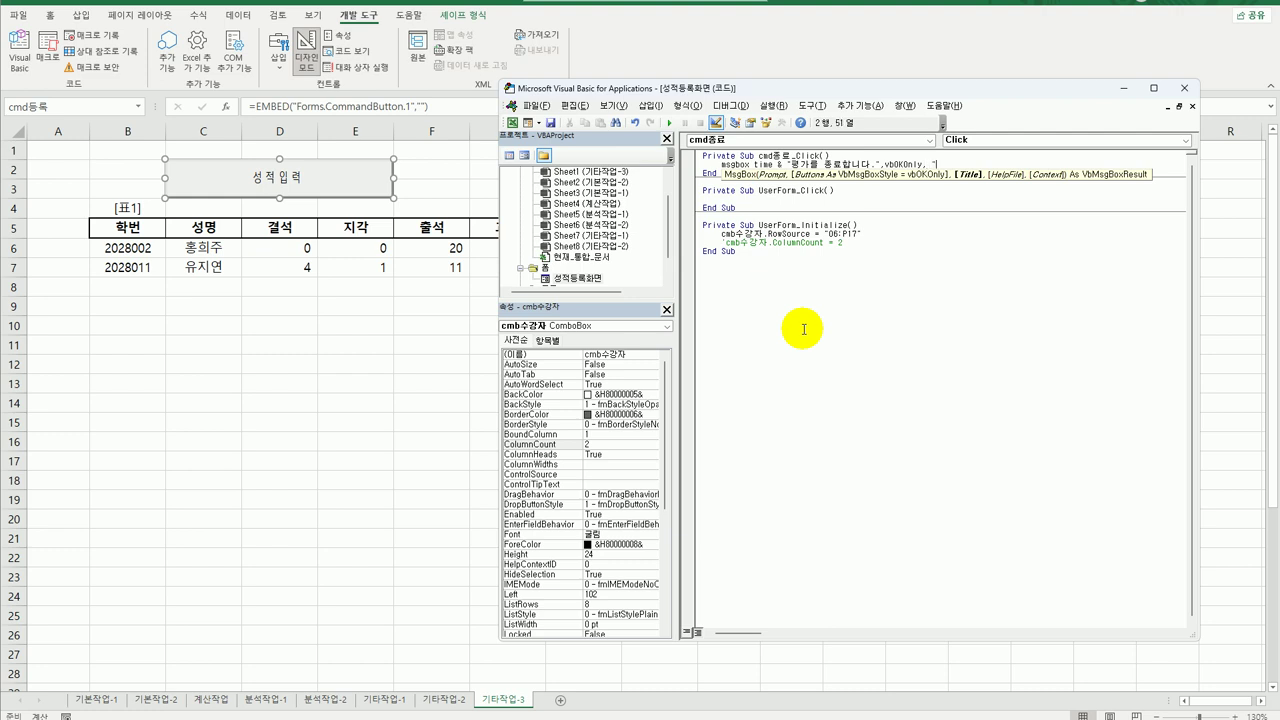
pyautogui.write('em')
pyautogui.write('등록종료"')
pyautogui.click(815, 331)
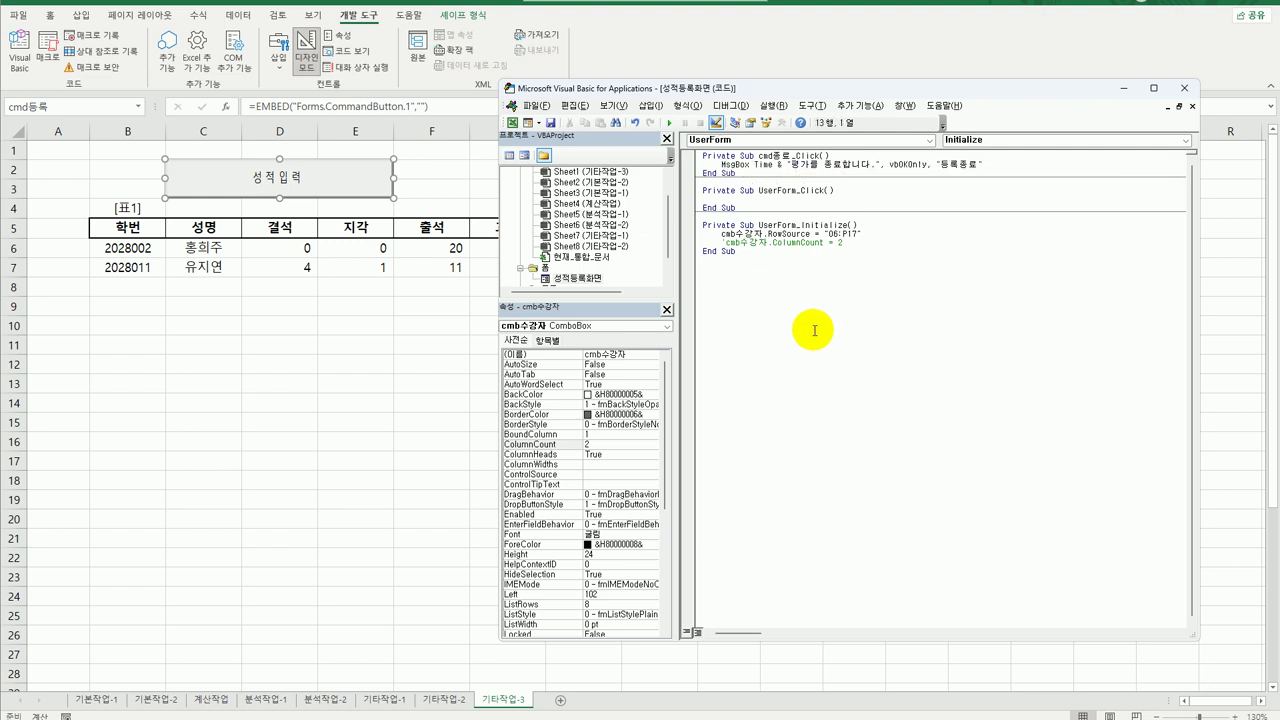
# Add Unload Me after the message box so the form closes.
pyautogui.click(1017, 165)
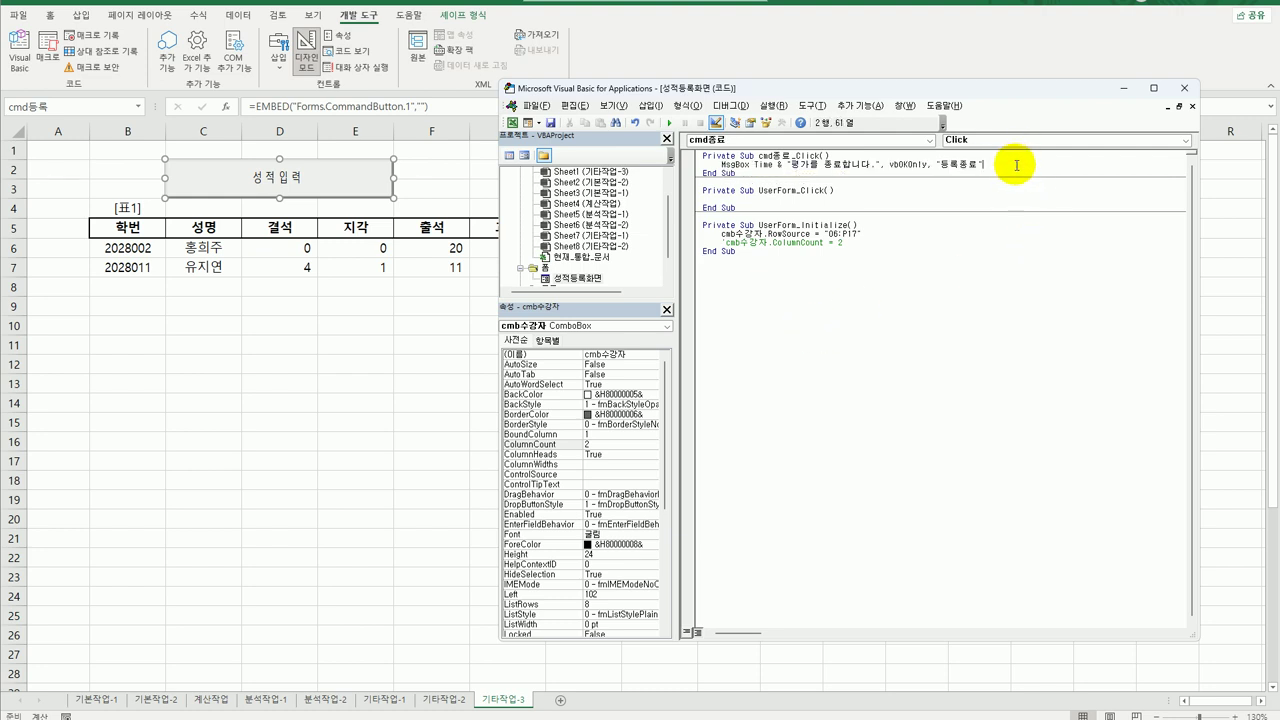
pyautogui.press('Return')
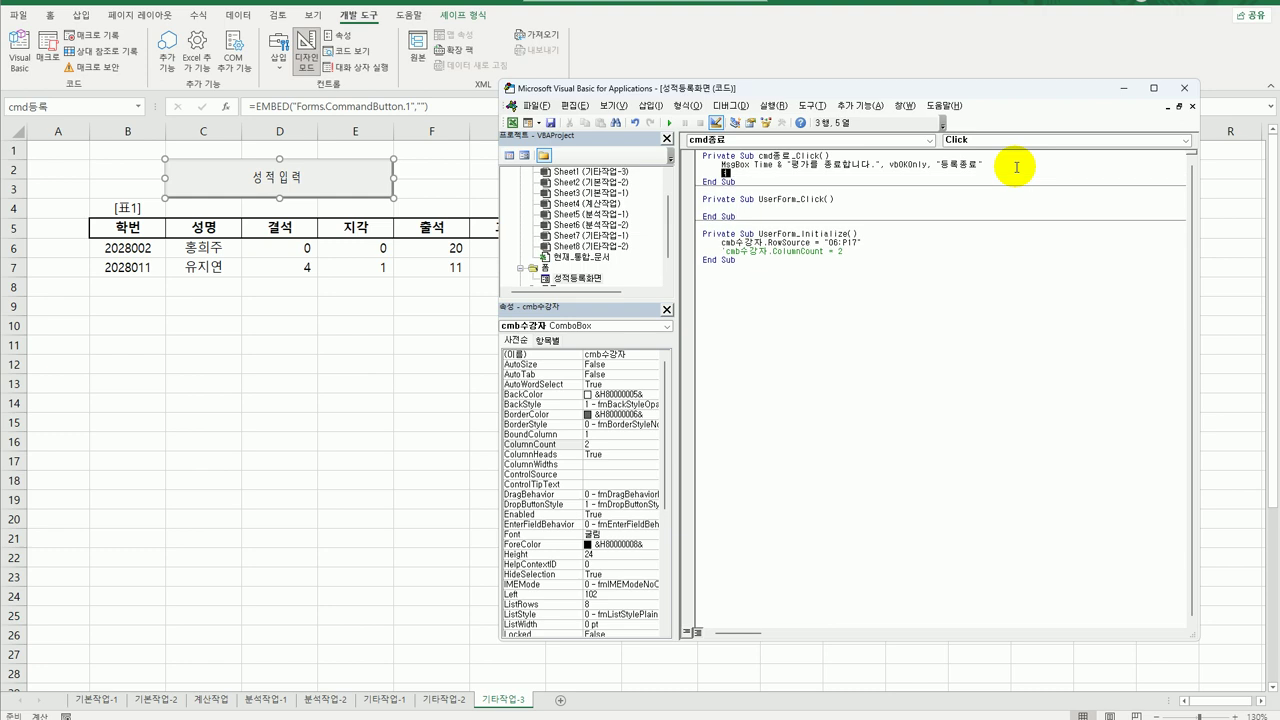
pyautogui.write('unload me')
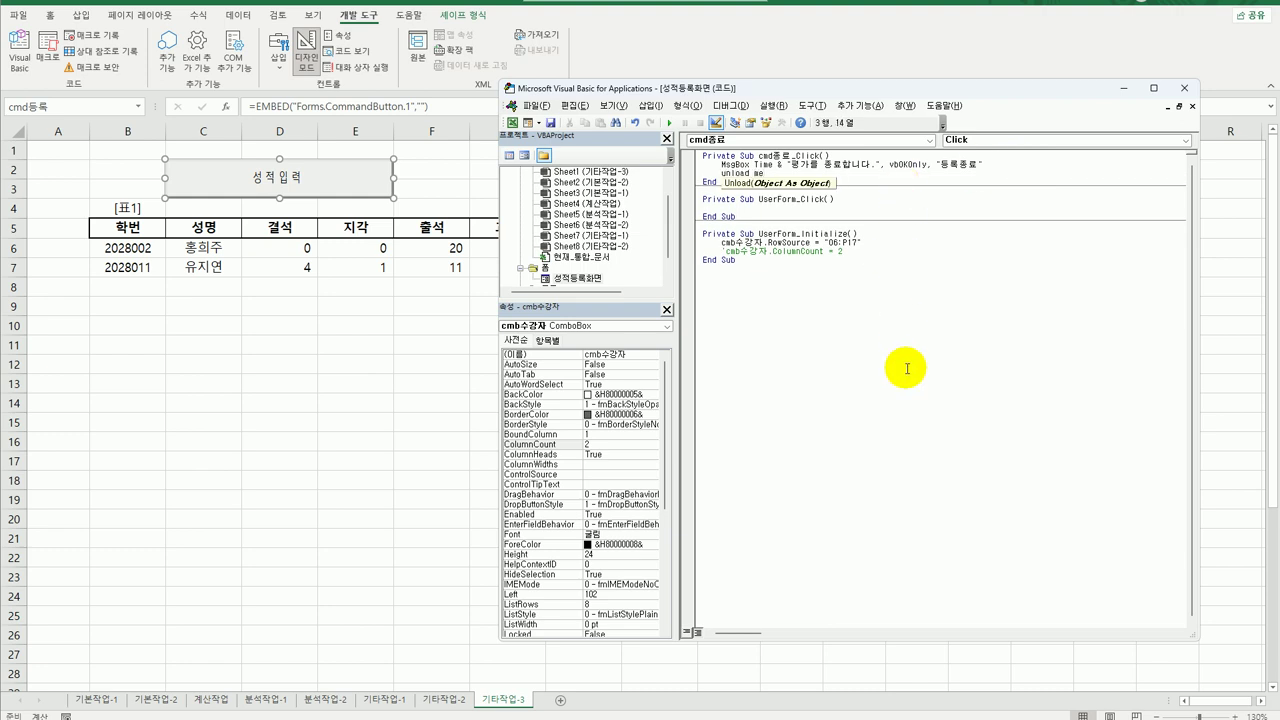
pyautogui.click(906, 366)
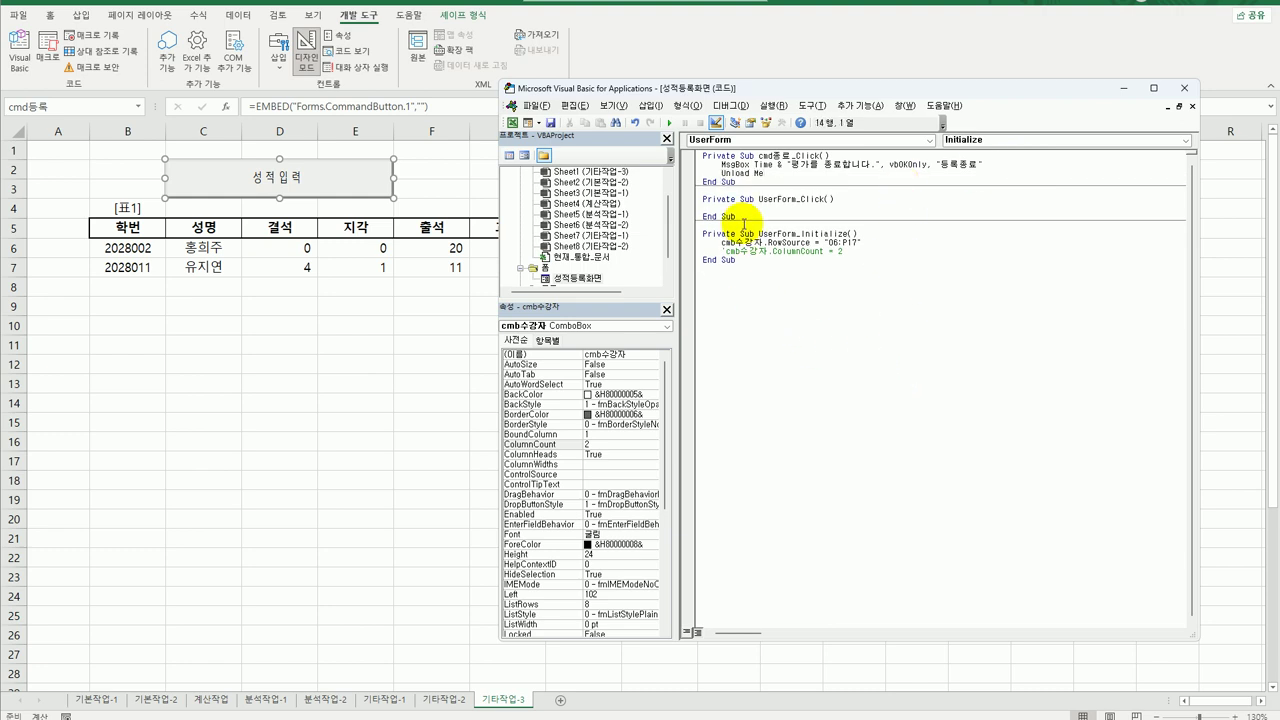
pyautogui.click(712, 140)
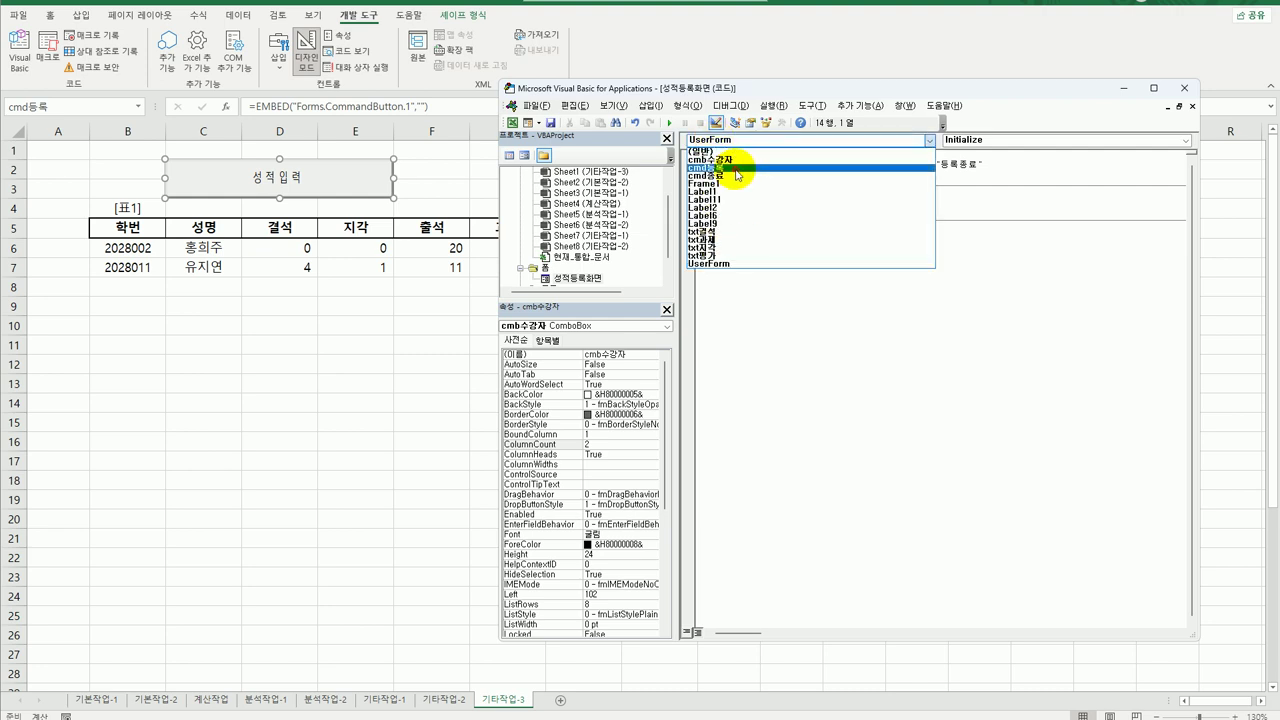
# Start the cmd등록 handler with i = Range("B5").CurrentRegion.Rows.Count + 4, then begin a Cells(i, 2) line.
pyautogui.click(733, 160)
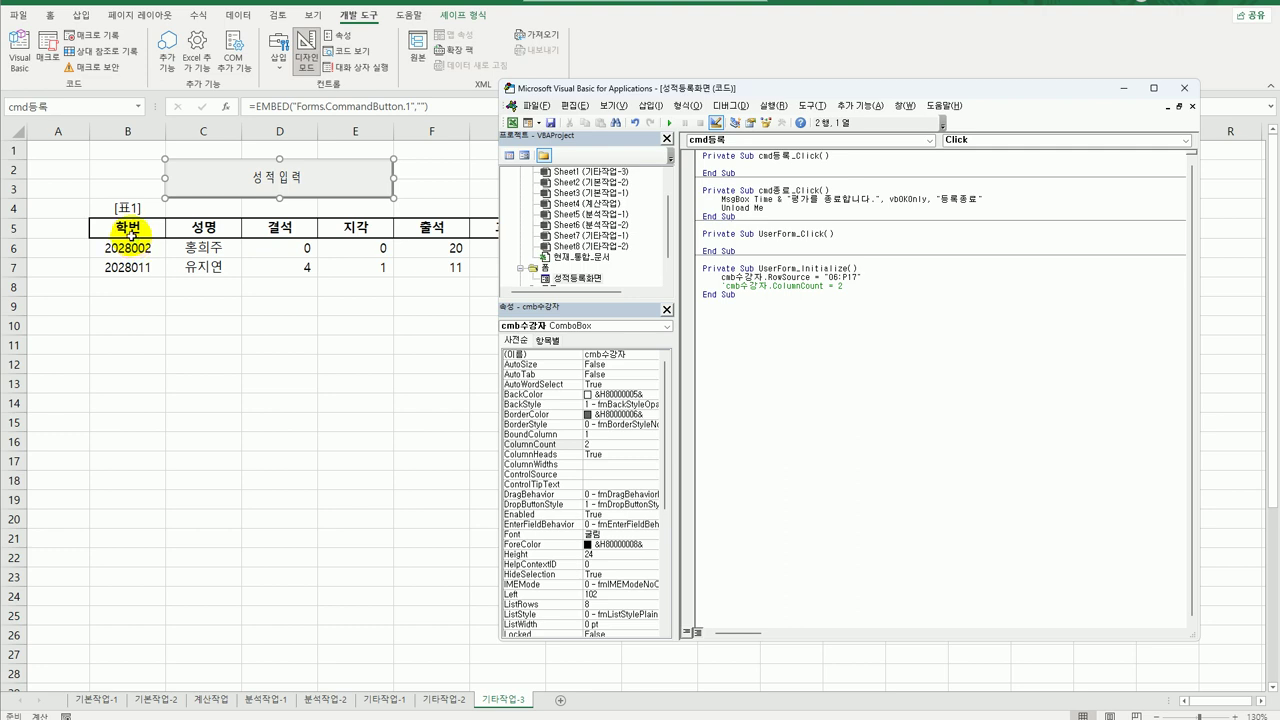
pyautogui.press('Tab')
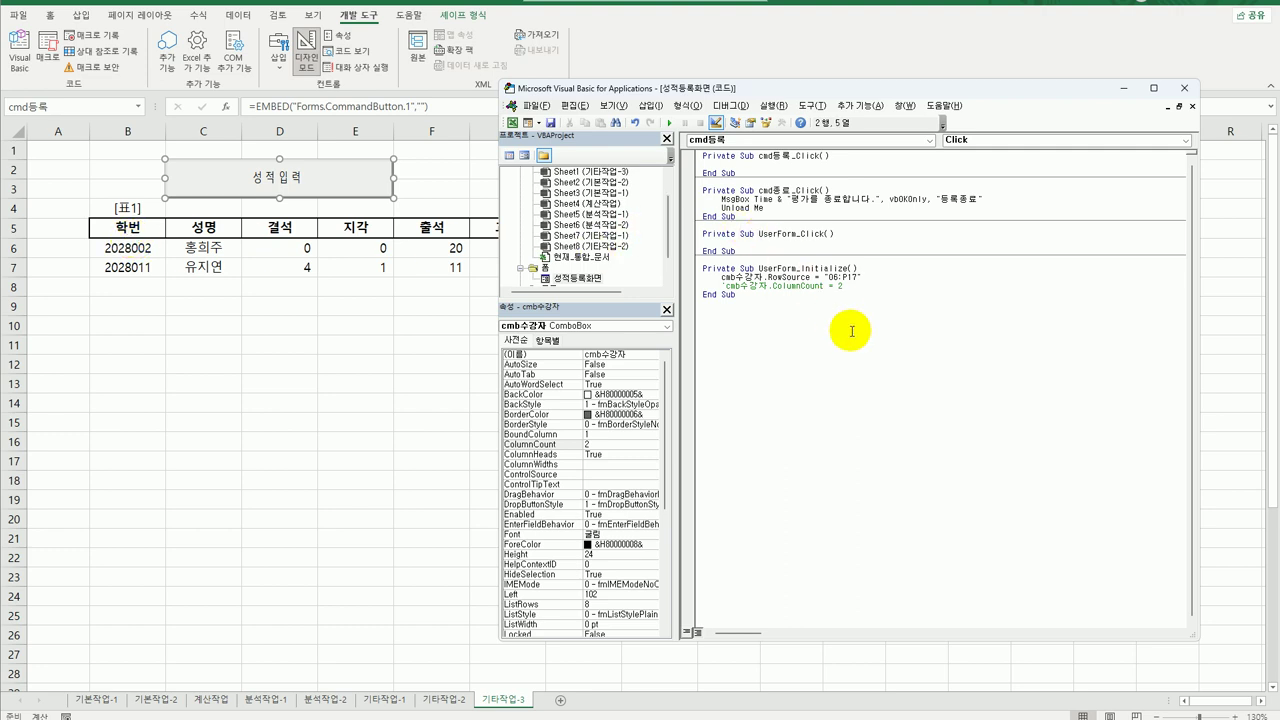
pyautogui.write('i=range(')
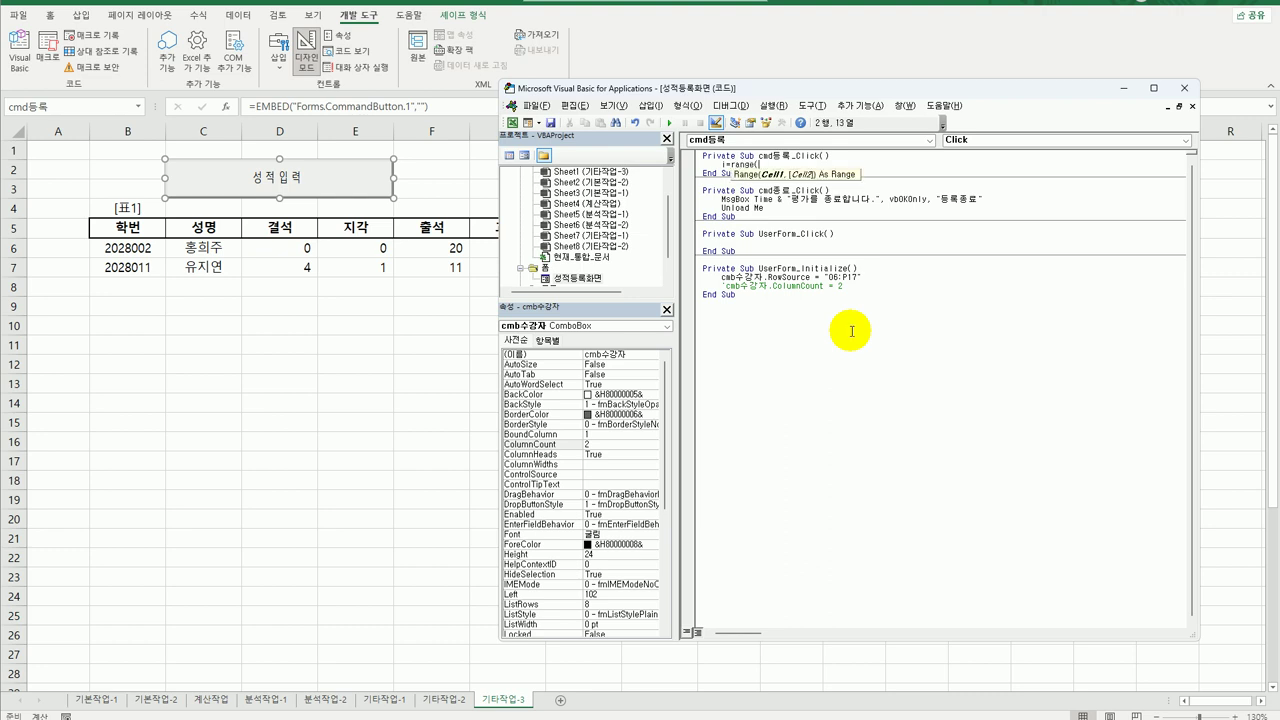
pyautogui.write('"B5").cu')
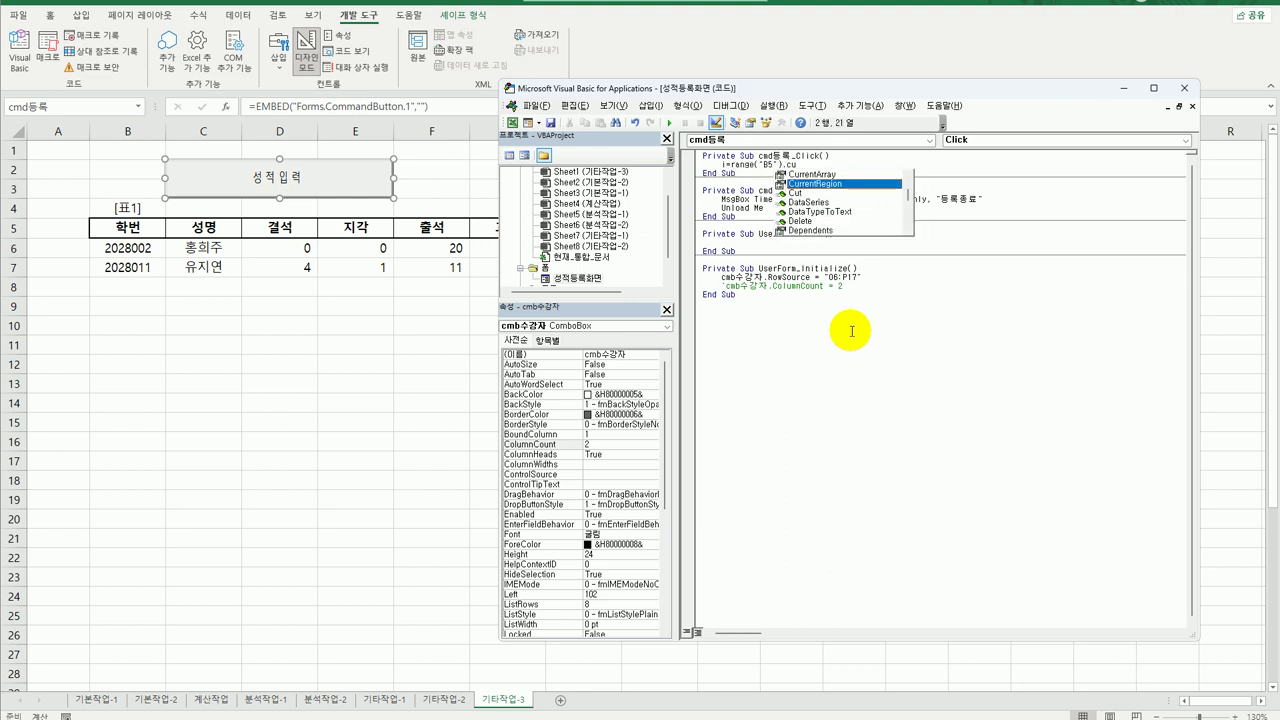
pyautogui.write('rrentRegion.Rows.count')
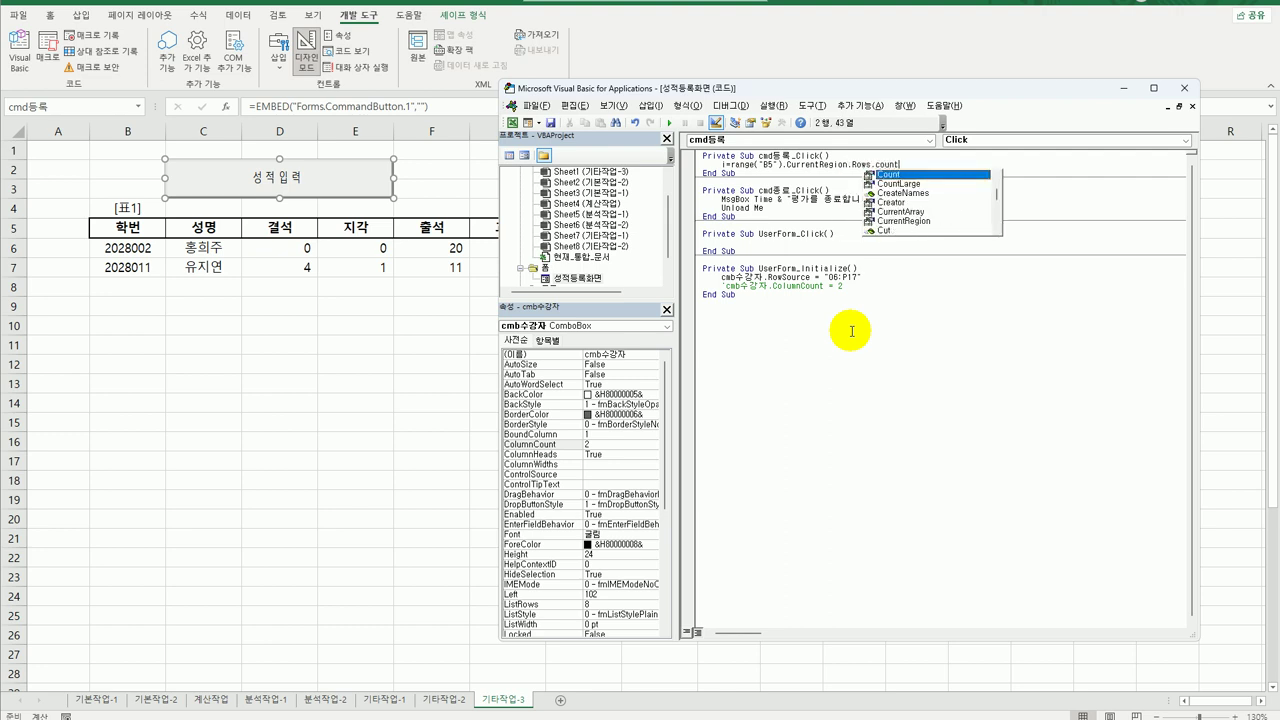
pyautogui.press('Tab')
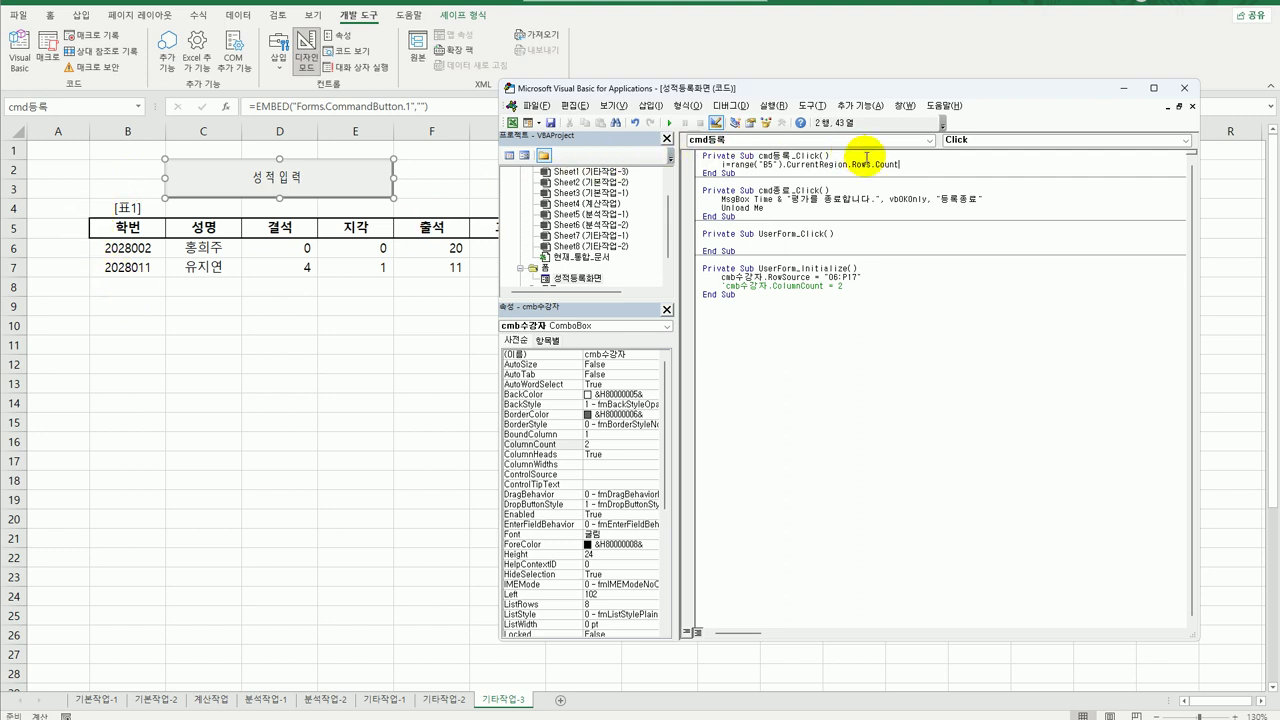
pyautogui.write('+ 4')
pyautogui.press('Return')
pyautogui.press('Return')
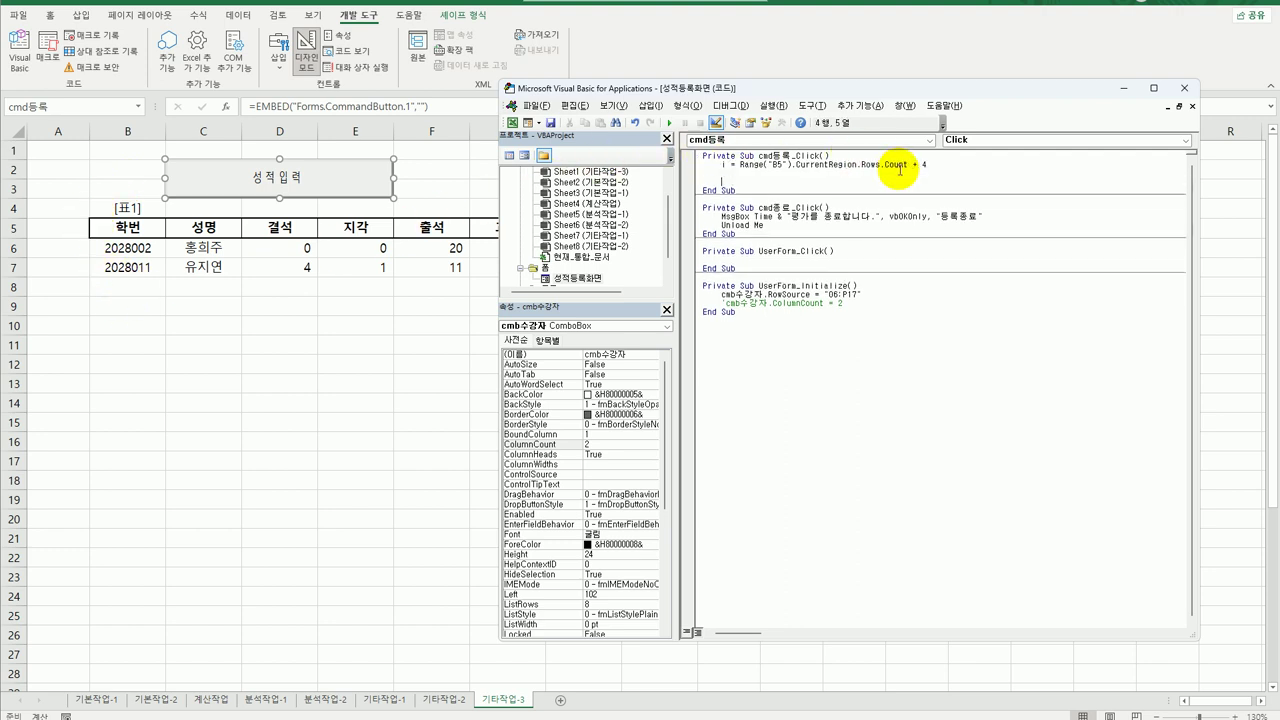
pyautogui.write('cells')
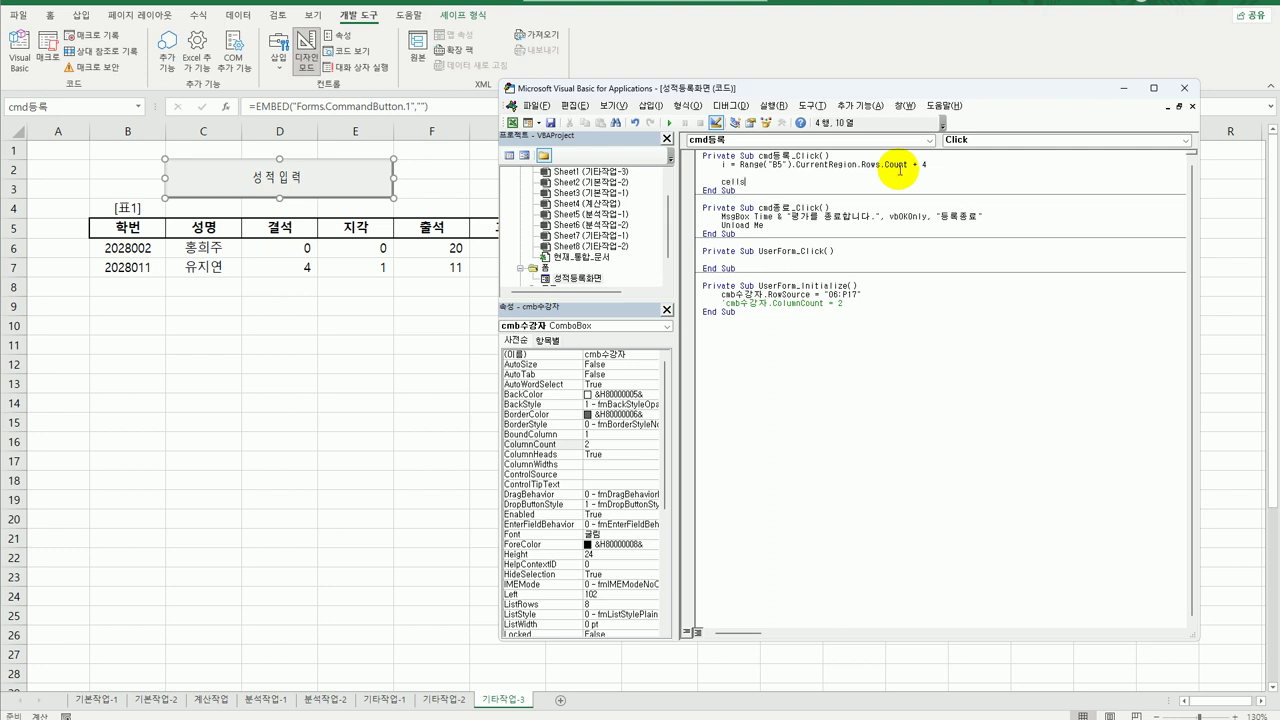
pyautogui.write('(i,2)')
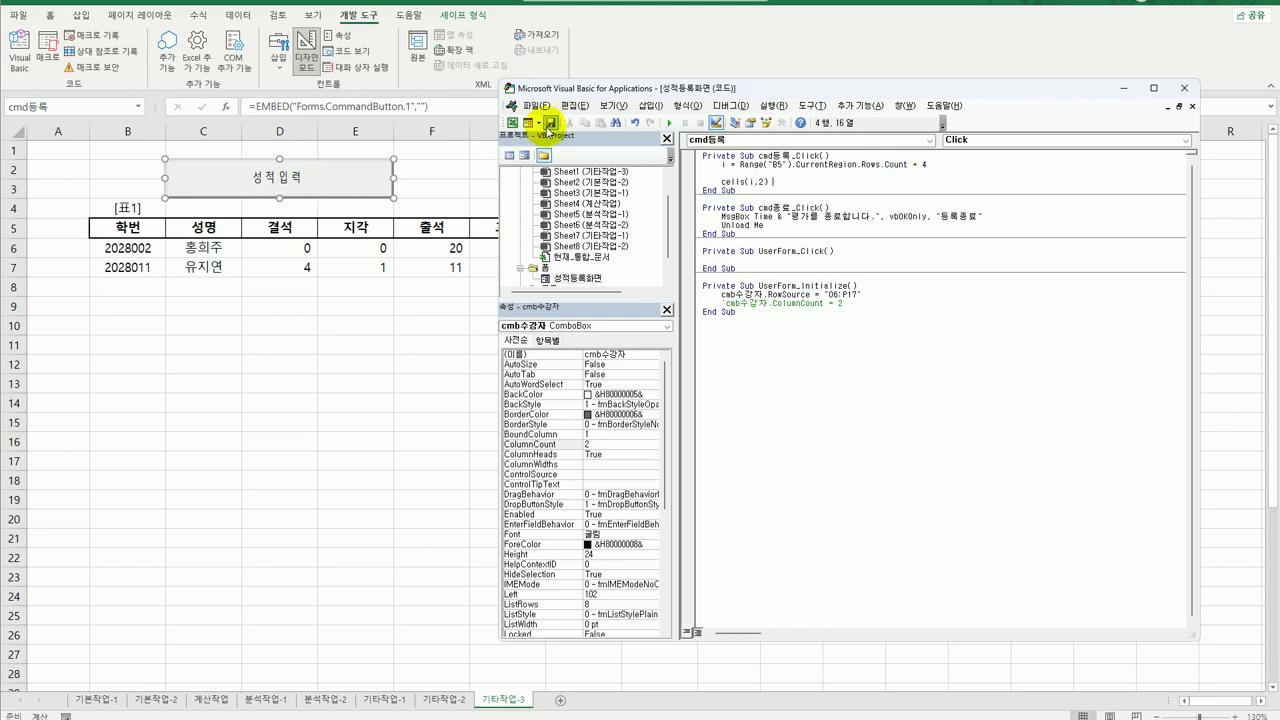
# Complete Cells(i, 2) = cmb수강자.Column(0) and copy that line.
pyautogui.moveTo(766, 90); pyautogui.dragTo(508, 77)
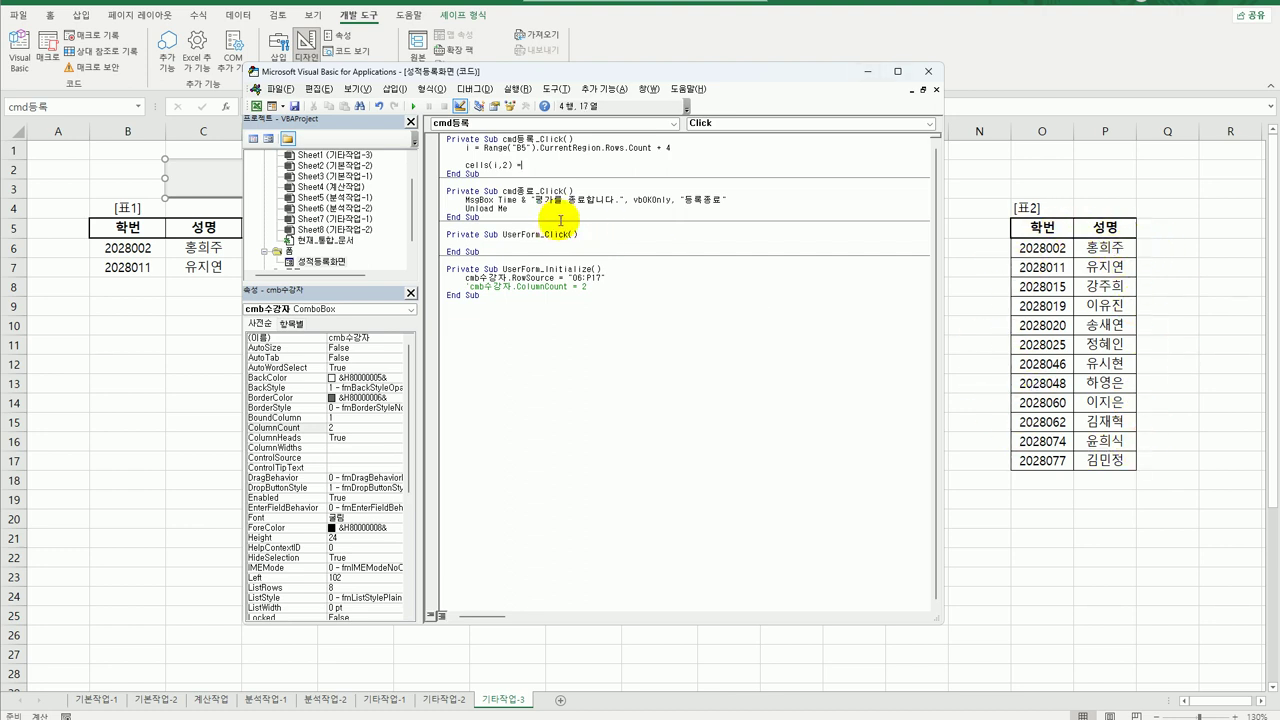
pyautogui.write('c')
pyautogui.write('mb수강자.')
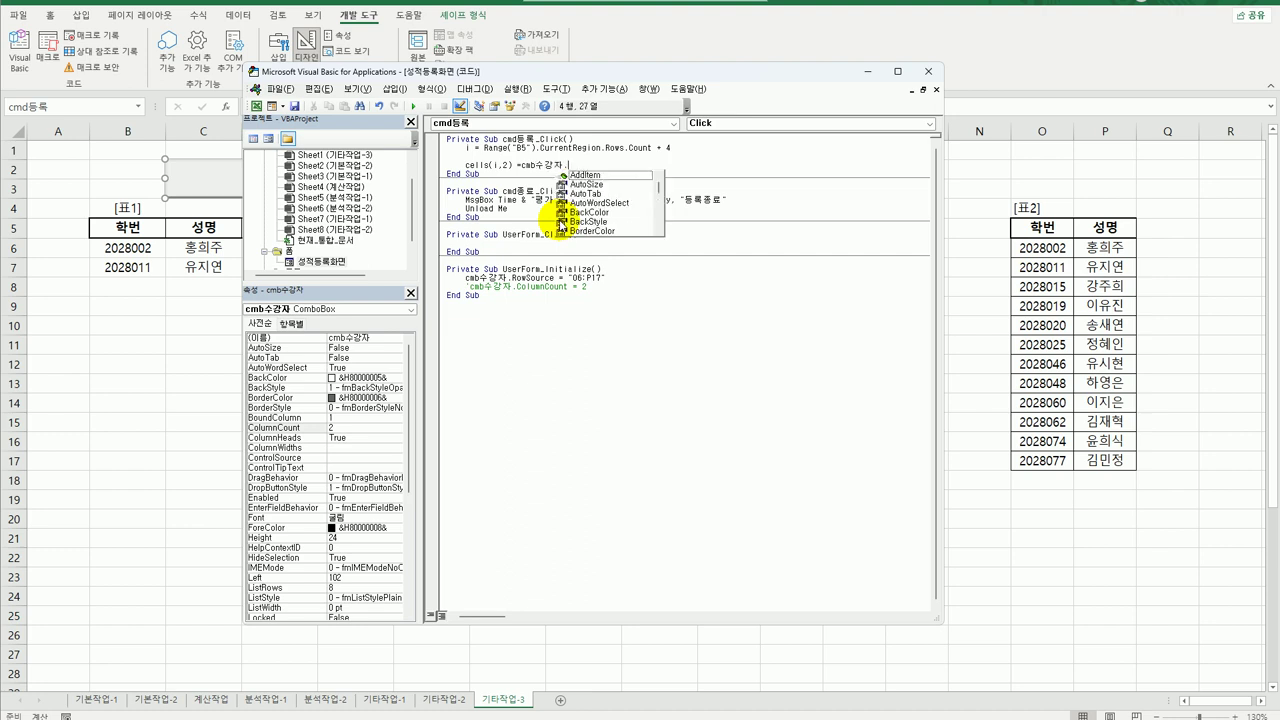
pyautogui.write('column')
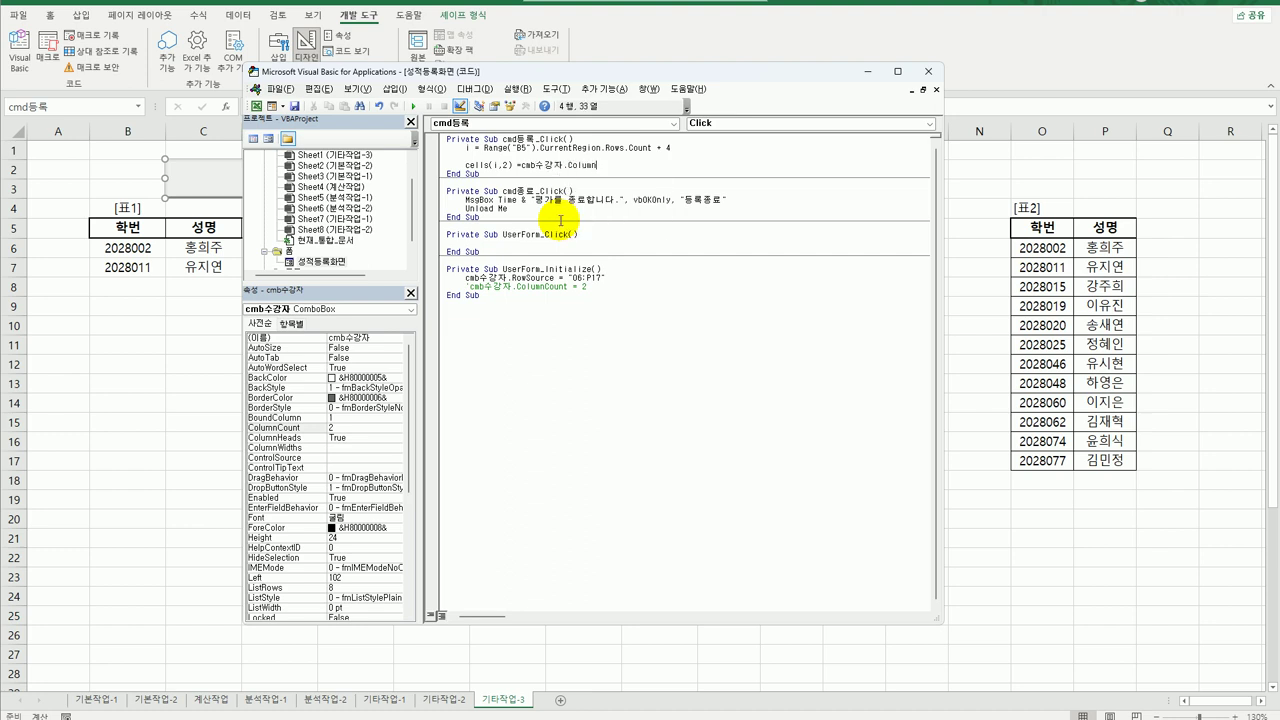
pyautogui.write('(0)')
pyautogui.press('Return')
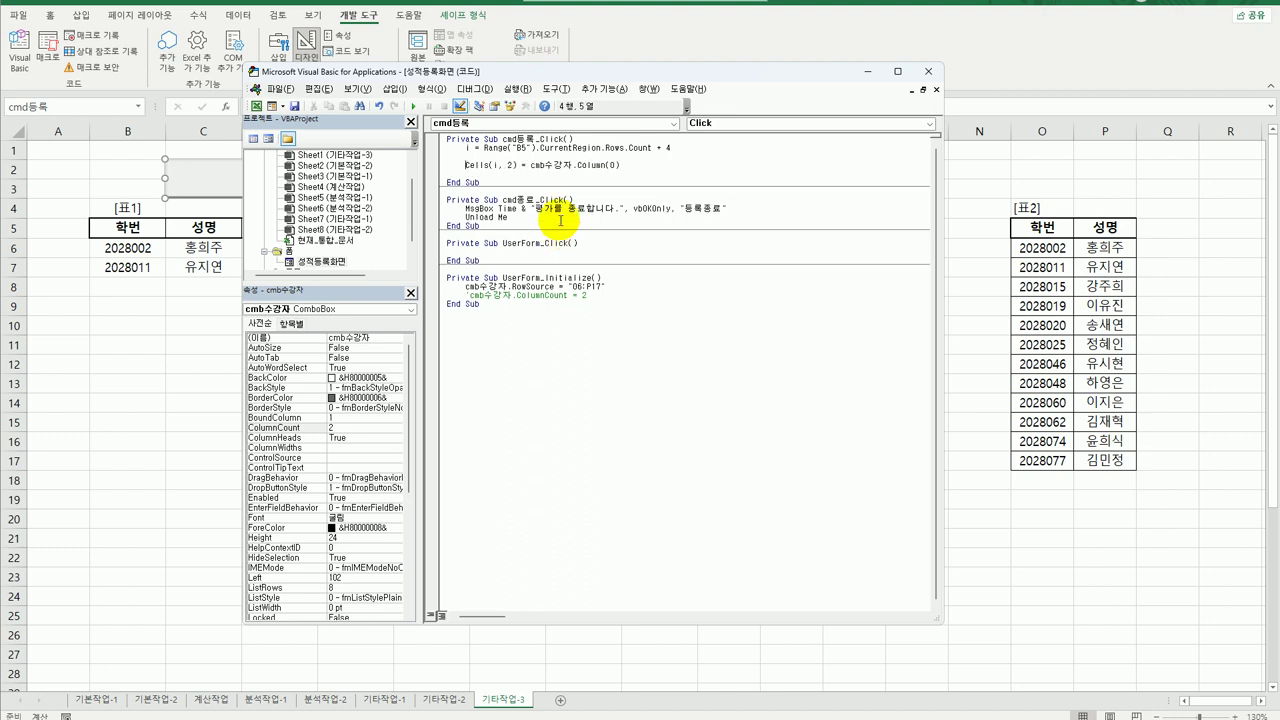
pyautogui.hotkey('shift', 'End')
pyautogui.hotkey('ctrl', 'c')
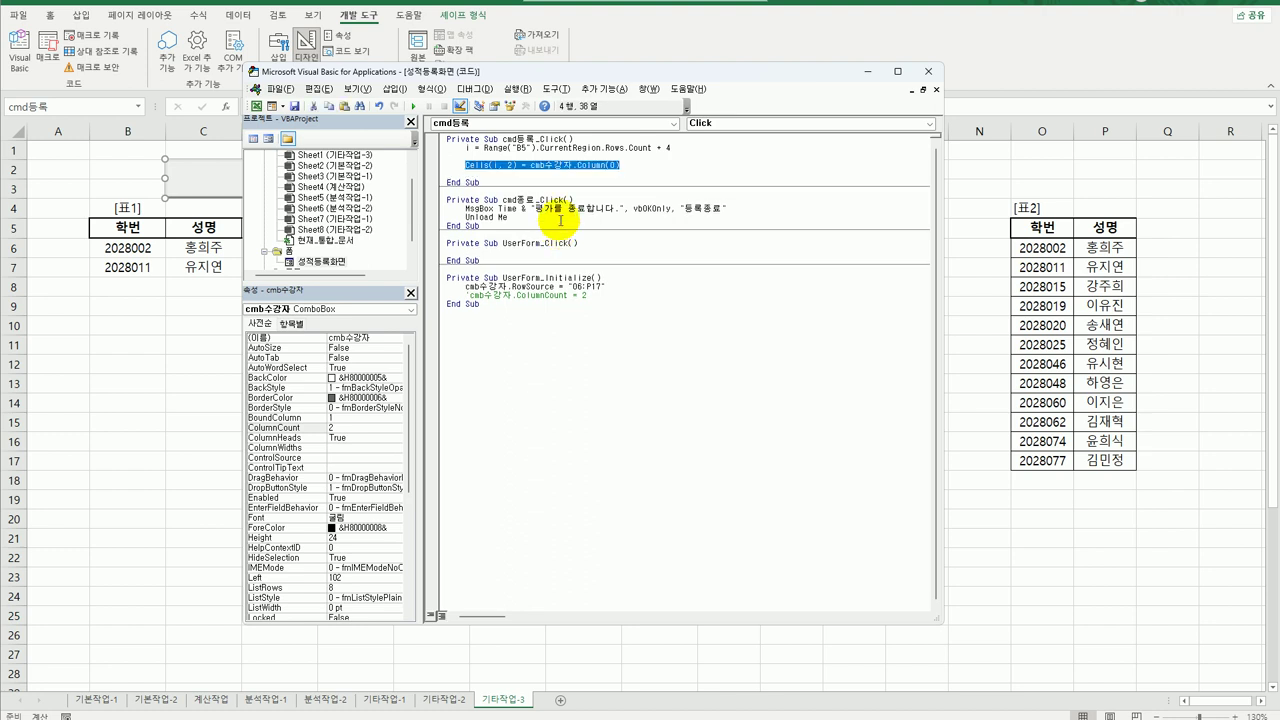
pyautogui.press('End')
pyautogui.press('Return')
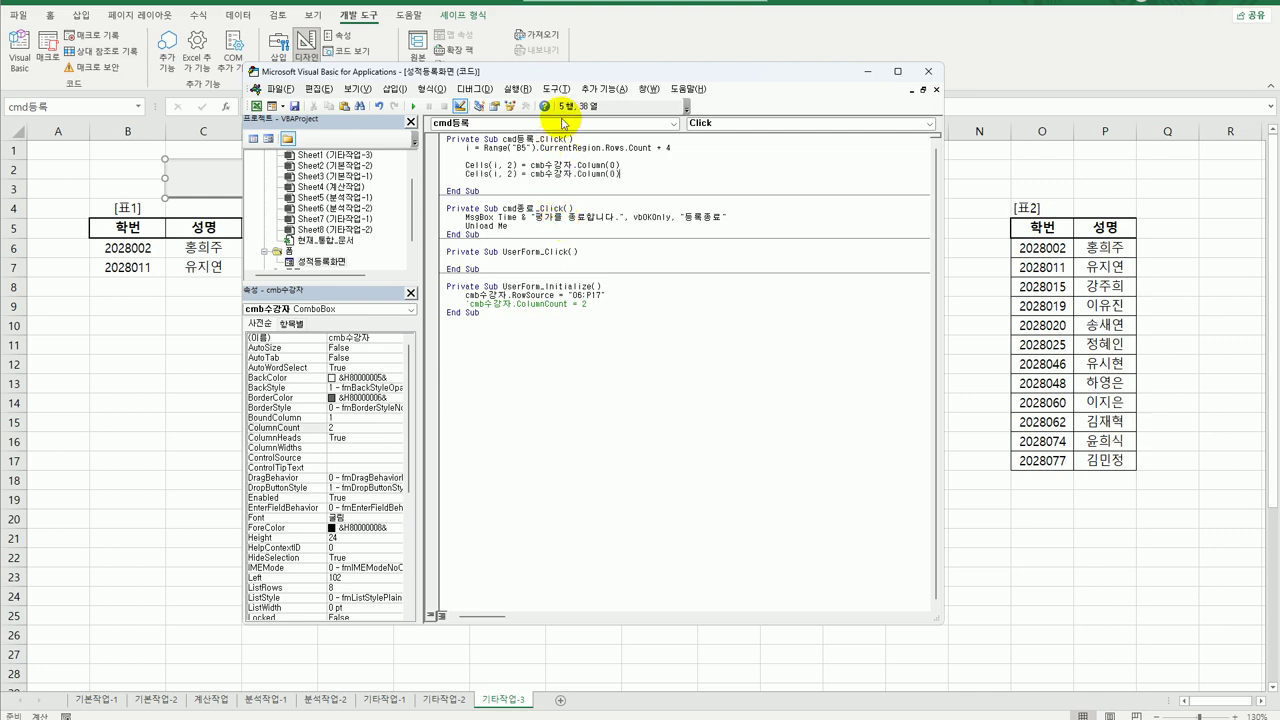
# Paste copies as Cells(i, 3) = cmb수강자.Column(1) and Cells(i, 4) = cmb수강자.Column(0).
pyautogui.moveTo(571, 79); pyautogui.dragTo(588, 97)
pyautogui.hotkey('ctrl', 'v')
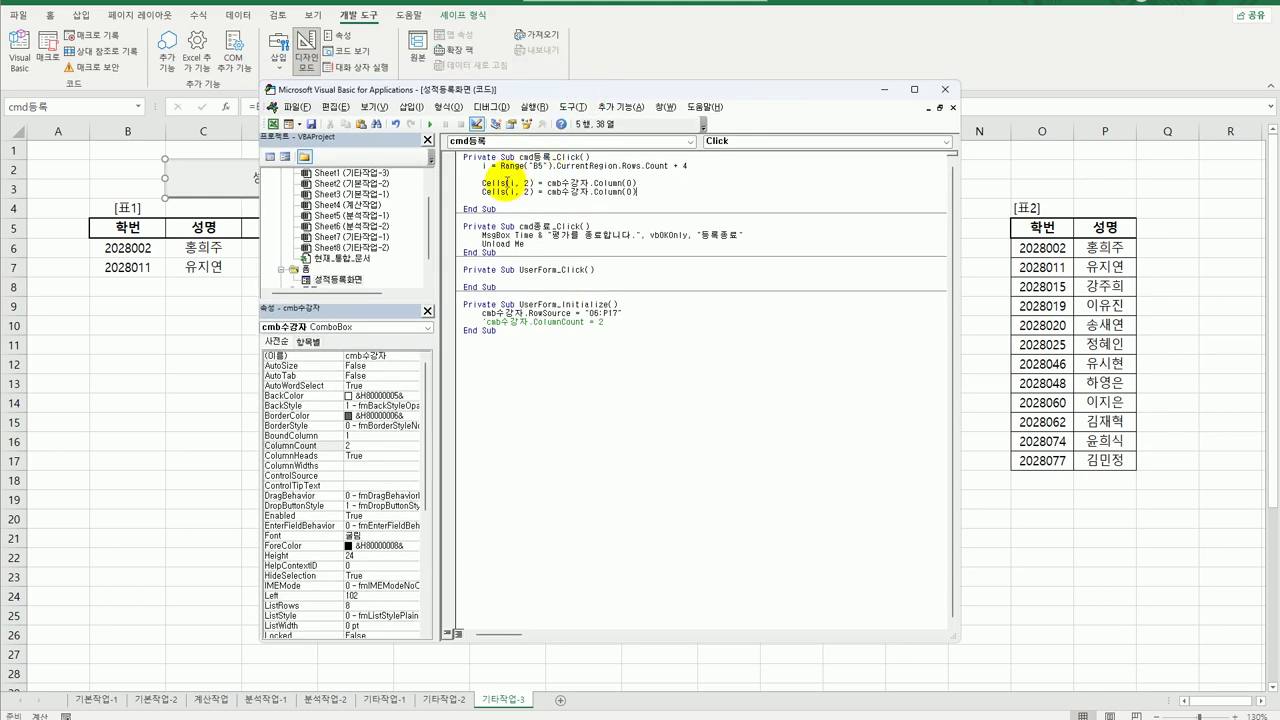
pyautogui.doubleClick(528, 191)
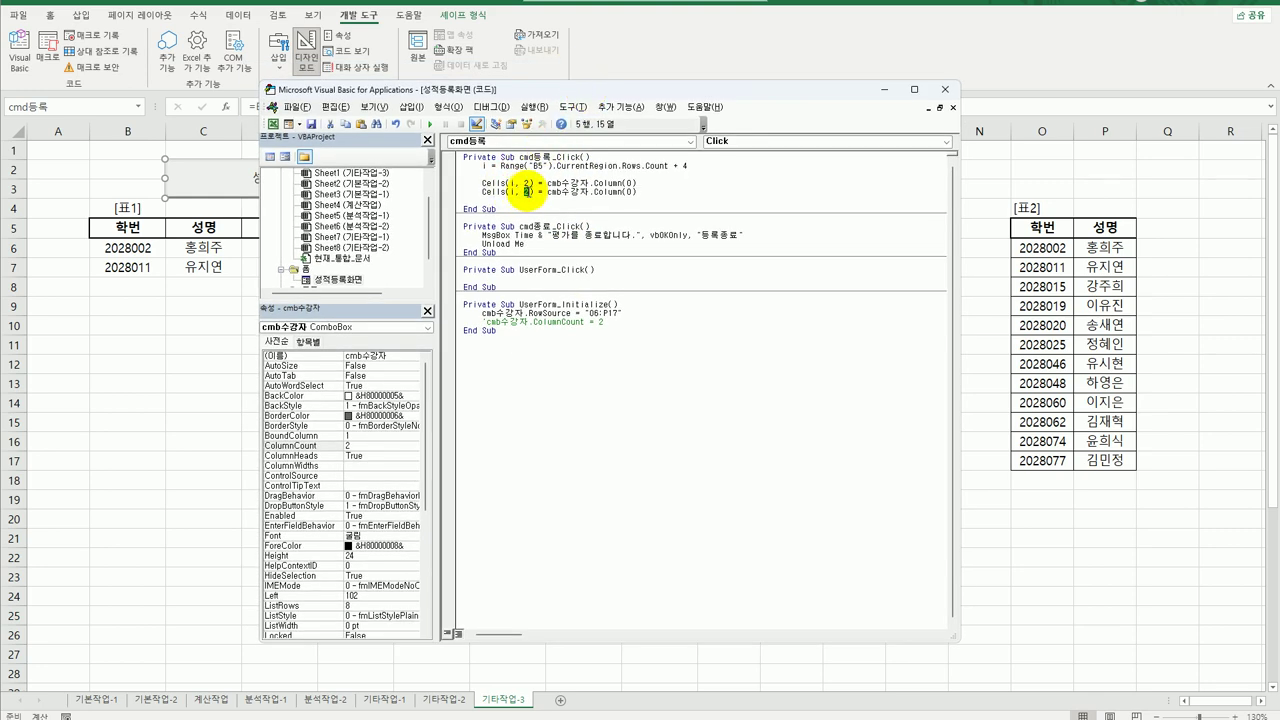
pyautogui.write('3')
pyautogui.doubleClick(629, 192)
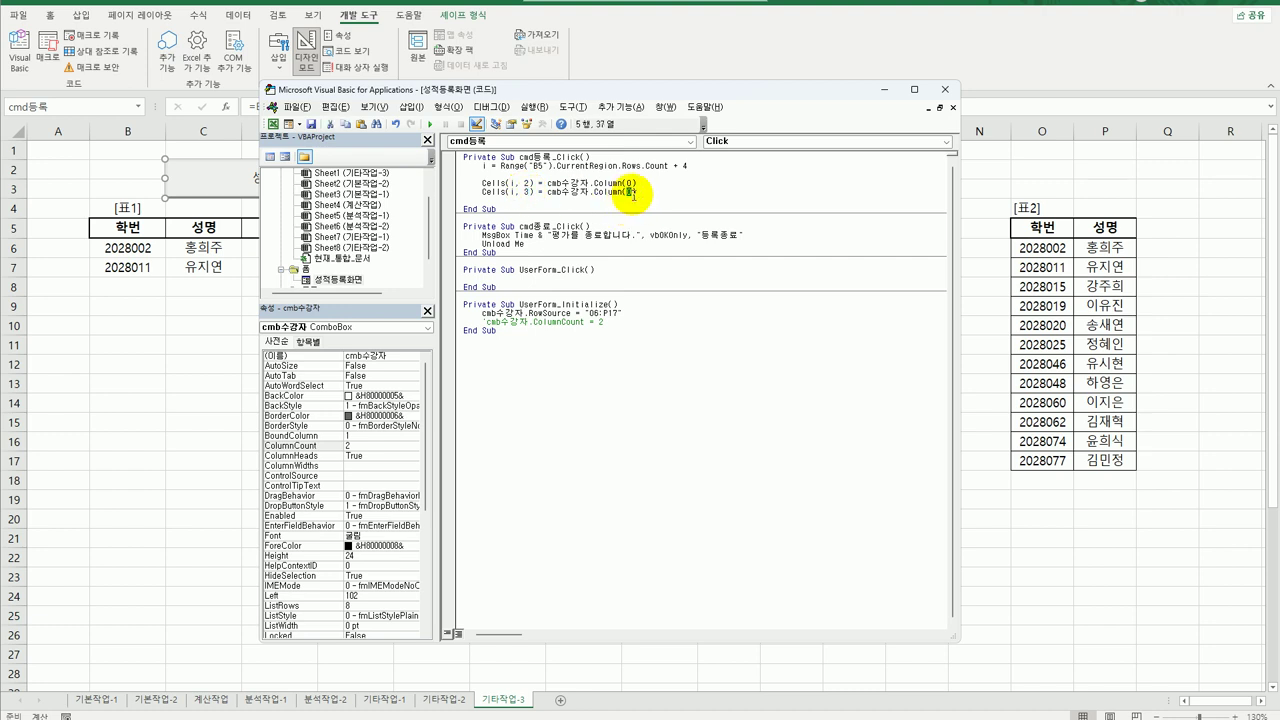
pyautogui.write('1')
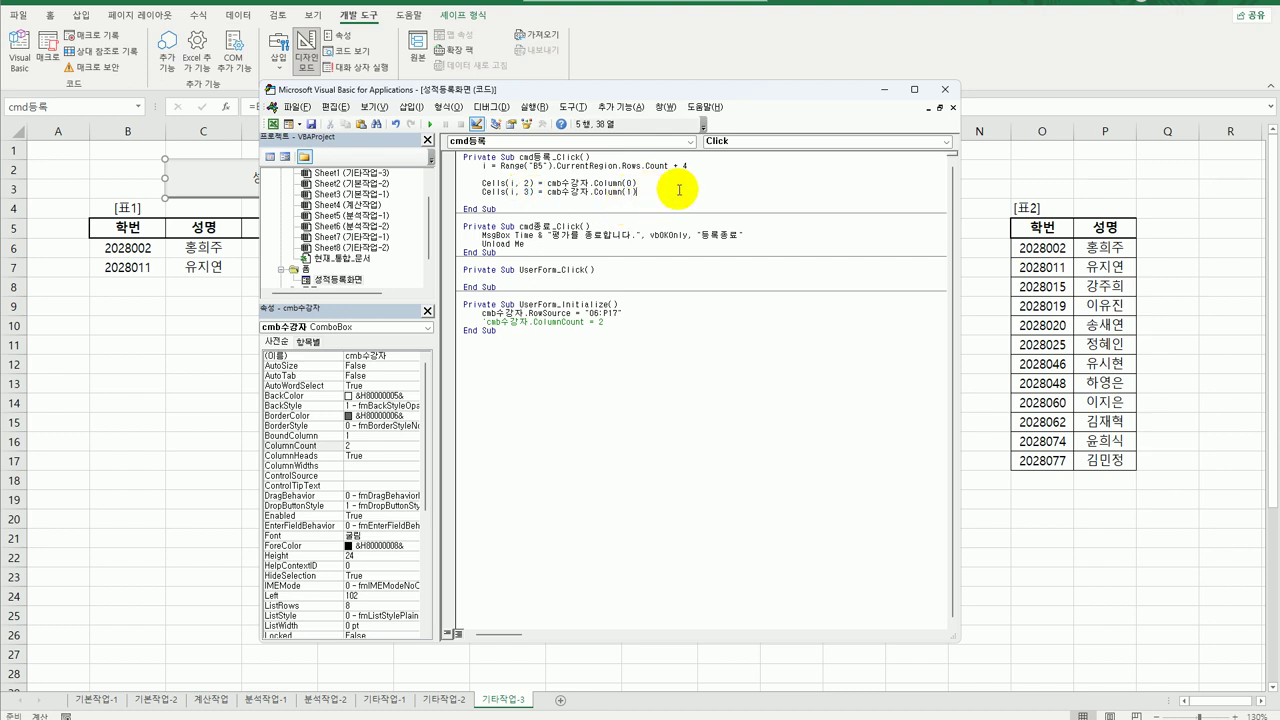
pyautogui.press('Return')
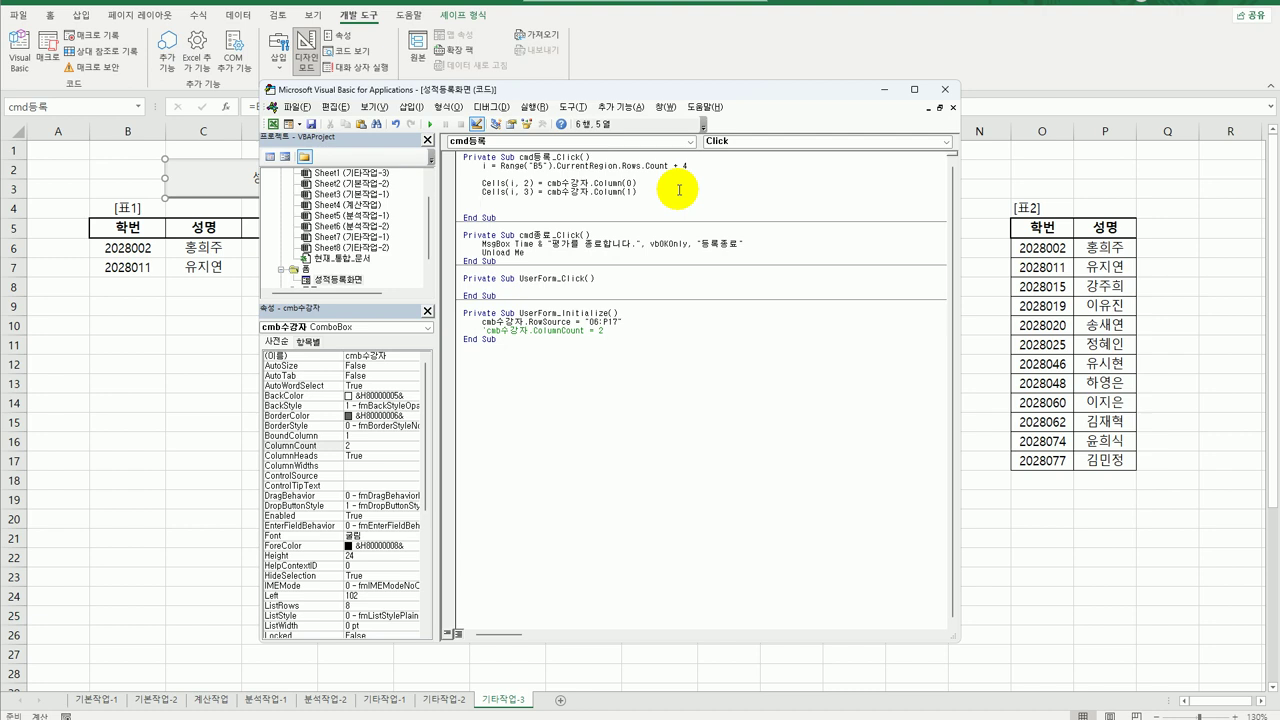
pyautogui.hotkey('ctrl', 'v')
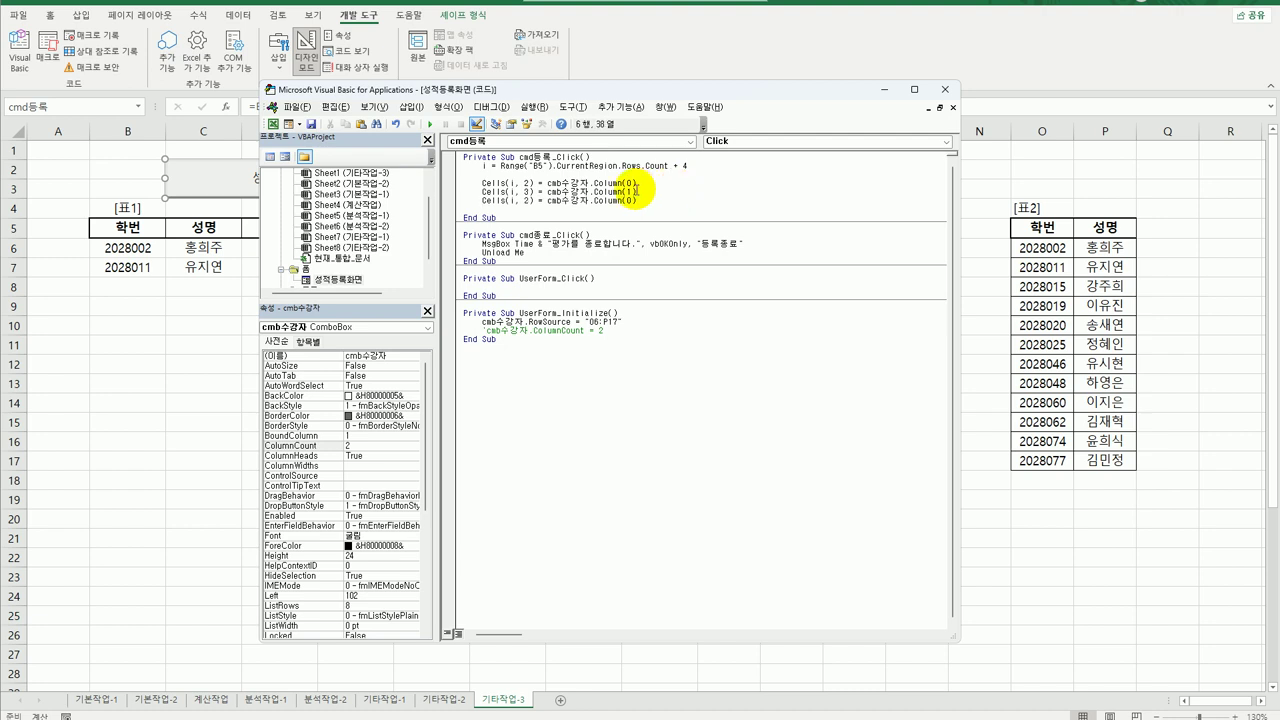
pyautogui.doubleClick(525, 201)
pyautogui.write('4')
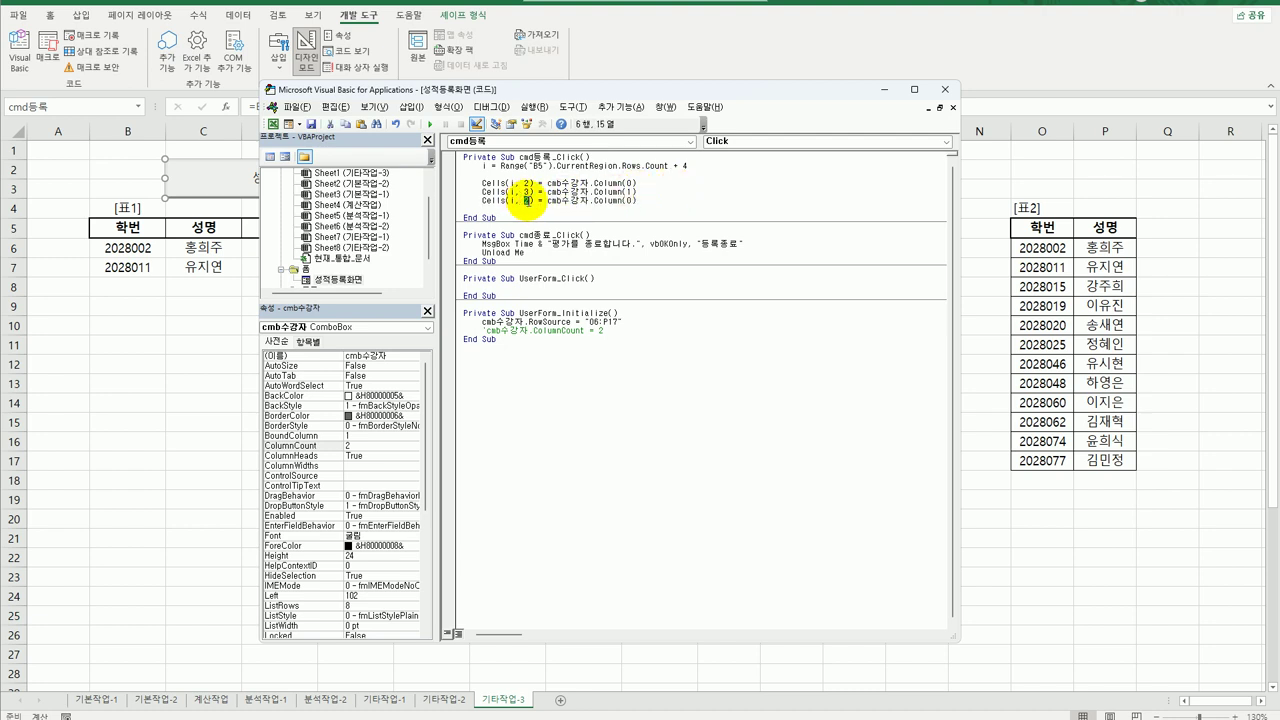
pyautogui.moveTo(627, 90); pyautogui.dragTo(822, 72)
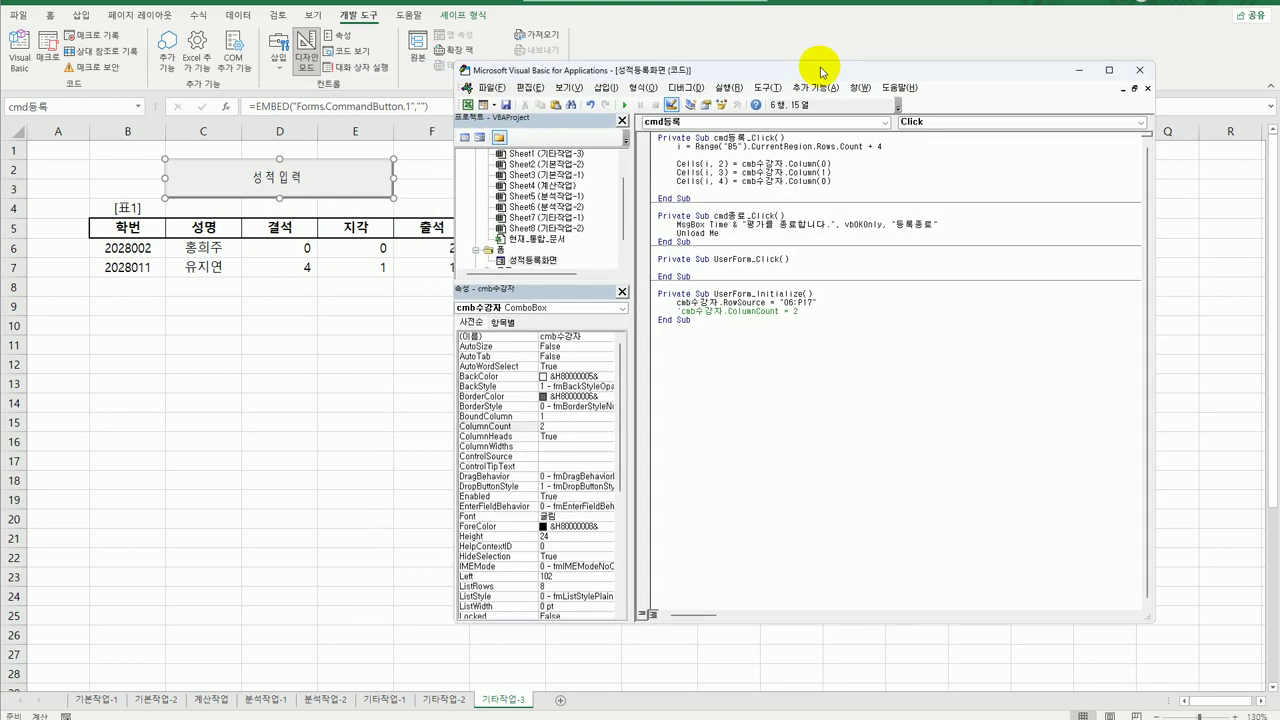
# Check the textbox names on the form, then set Cells(i, 4) = txt결석.Value.
pyautogui.doubleClick(540, 260)
pyautogui.click(778, 233)
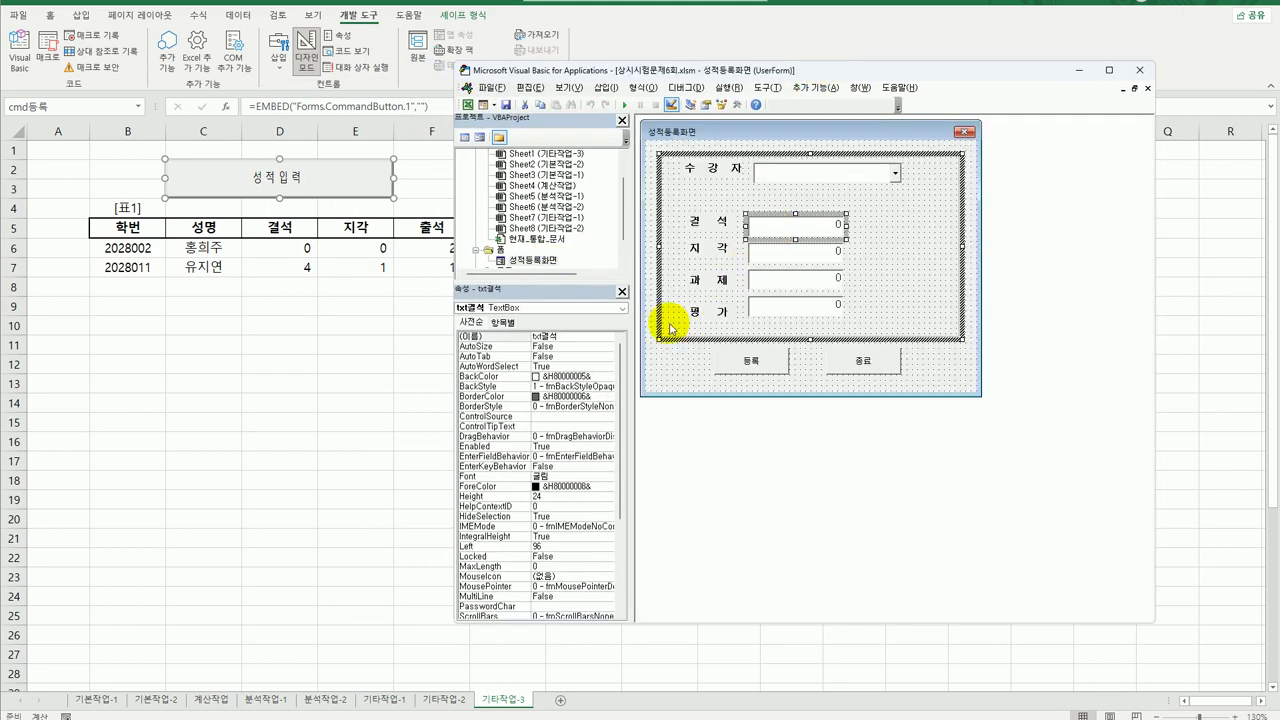
pyautogui.doubleClick(765, 361)
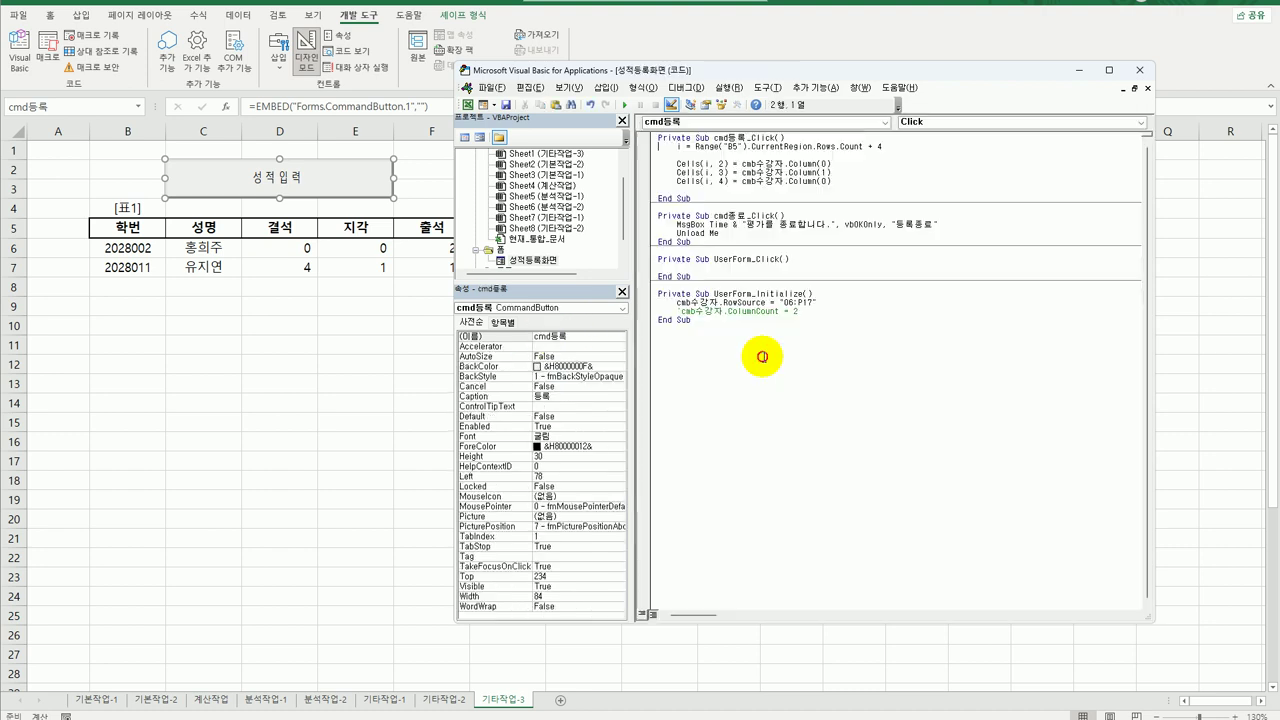
pyautogui.click(742, 181)
pyautogui.moveTo(742, 181); pyautogui.dragTo(888, 184)
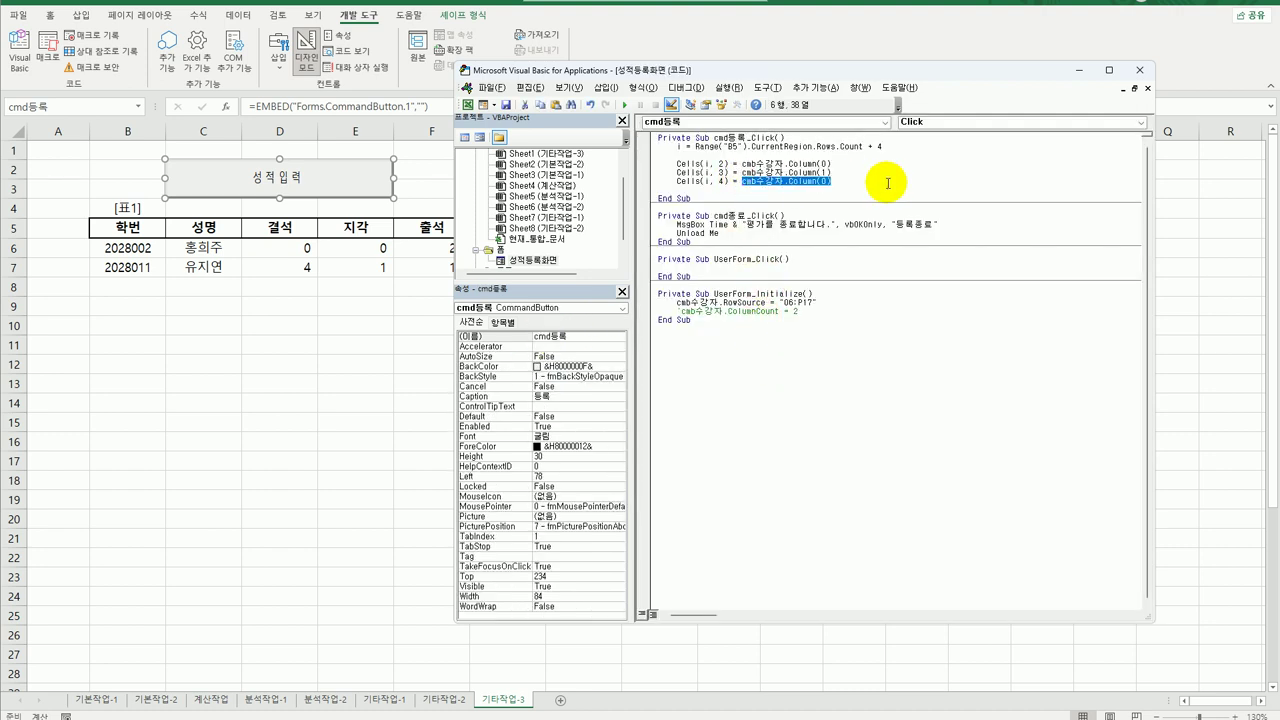
pyautogui.write('txt결석.va')
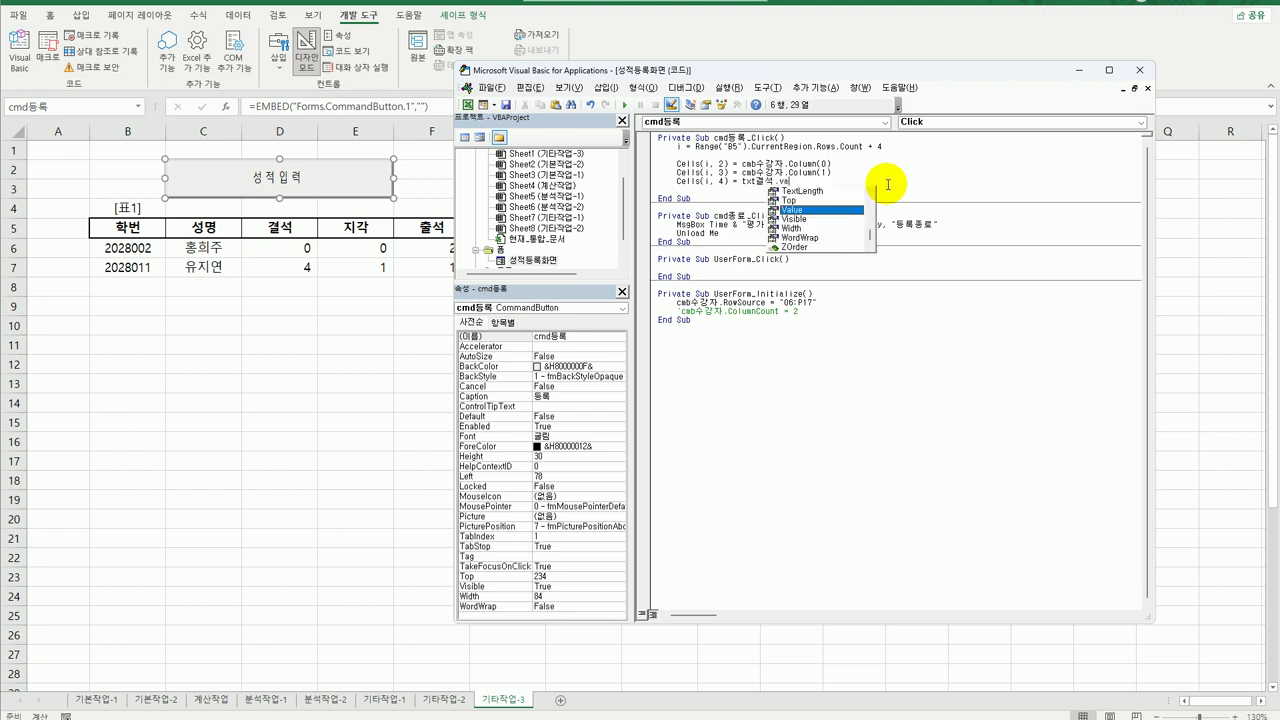
pyautogui.press('Tab')
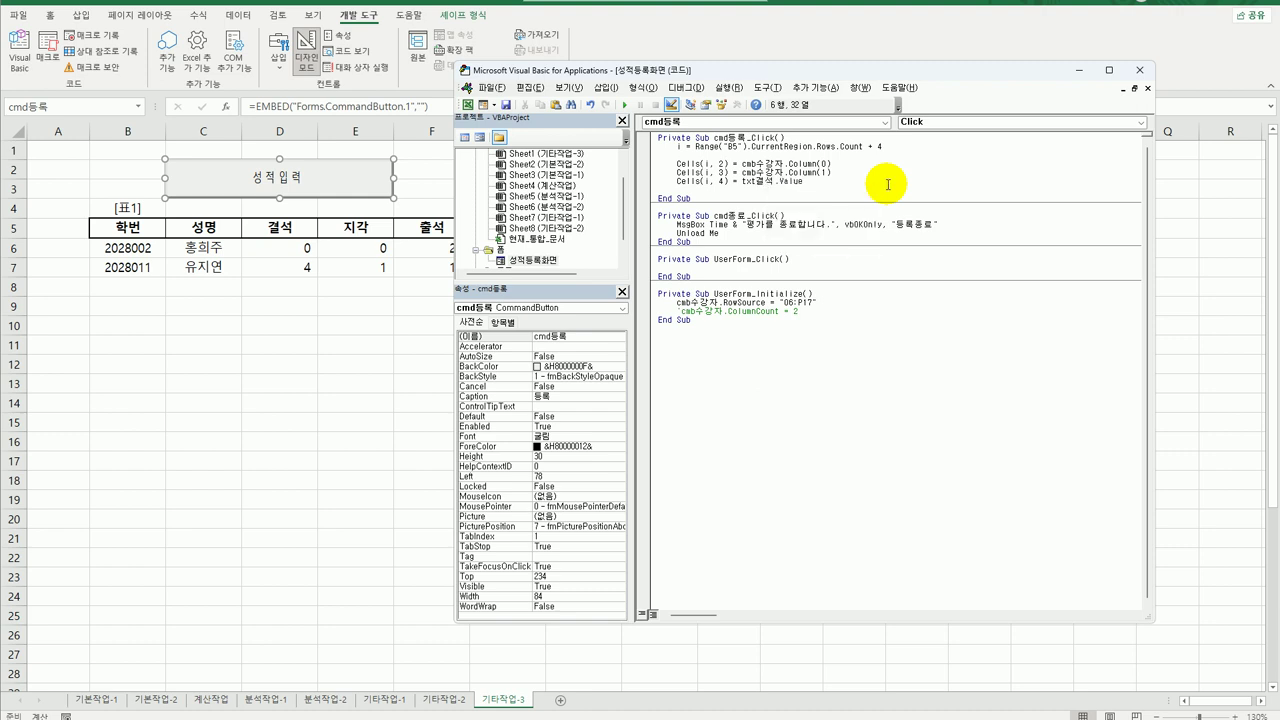
# Copy the line to add Cells(i, 5) = txt지각.Value.
pyautogui.hotkey('shift', 'Home')
pyautogui.hotkey('ctrl', 'c')
pyautogui.click(887, 184)
pyautogui.press('Return')
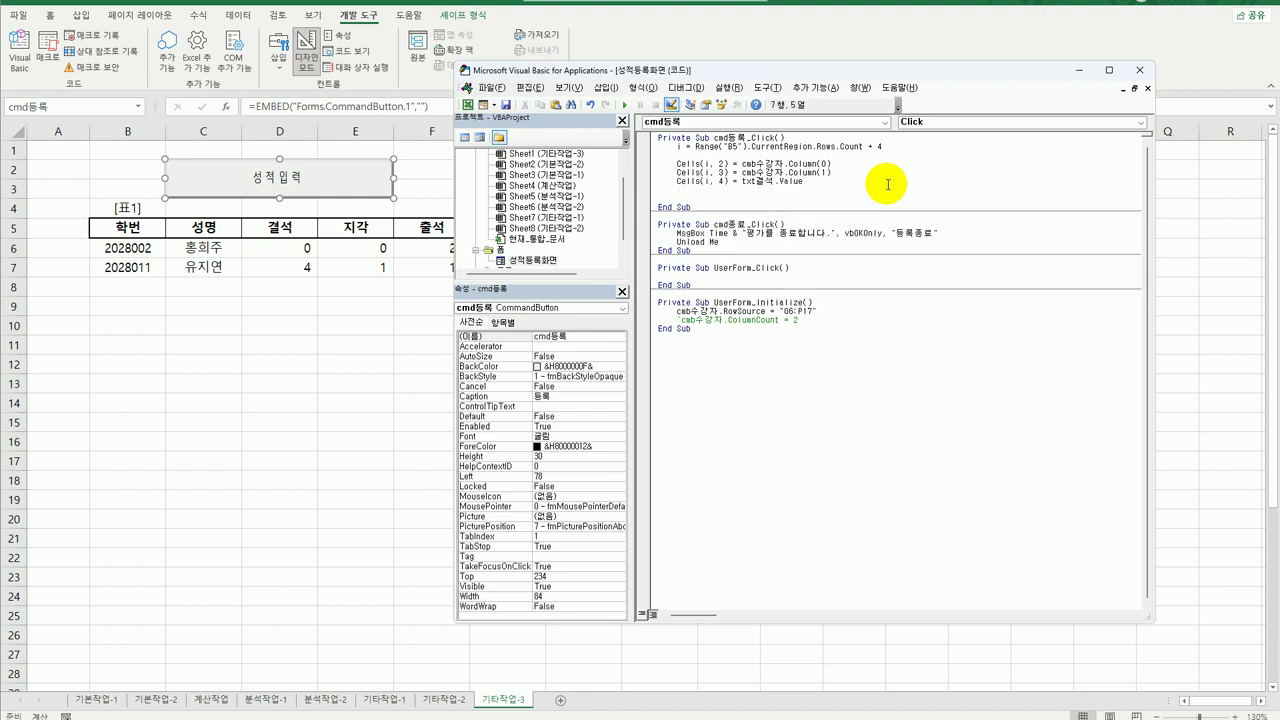
pyautogui.hotkey('ctrl', 'v')
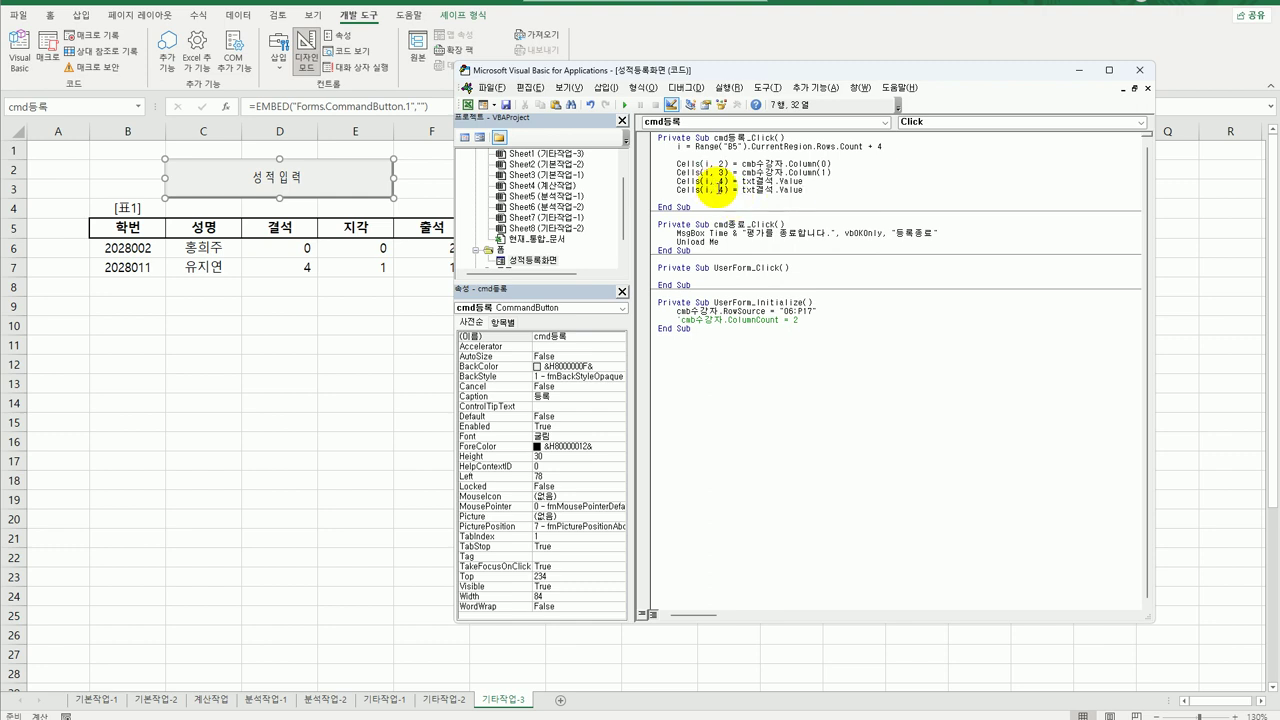
pyautogui.doubleClick(719, 189)
pyautogui.write('5')
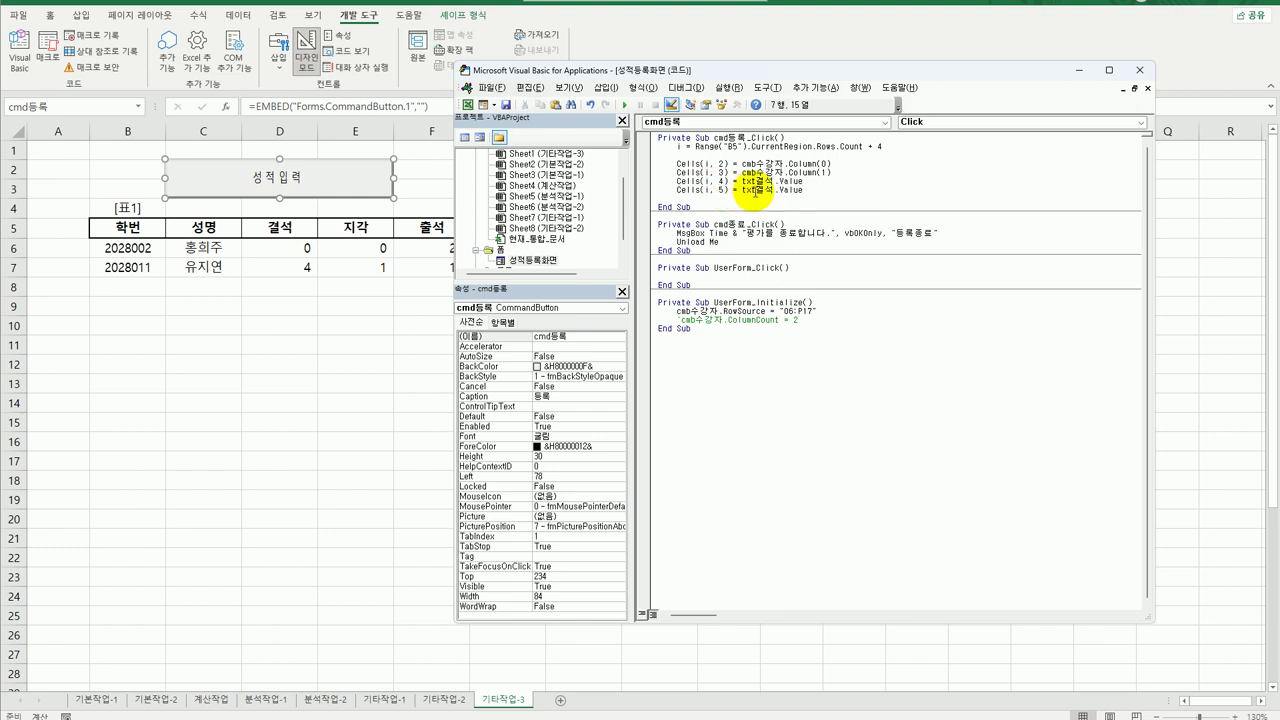
pyautogui.moveTo(766, 190); pyautogui.dragTo(742, 190)
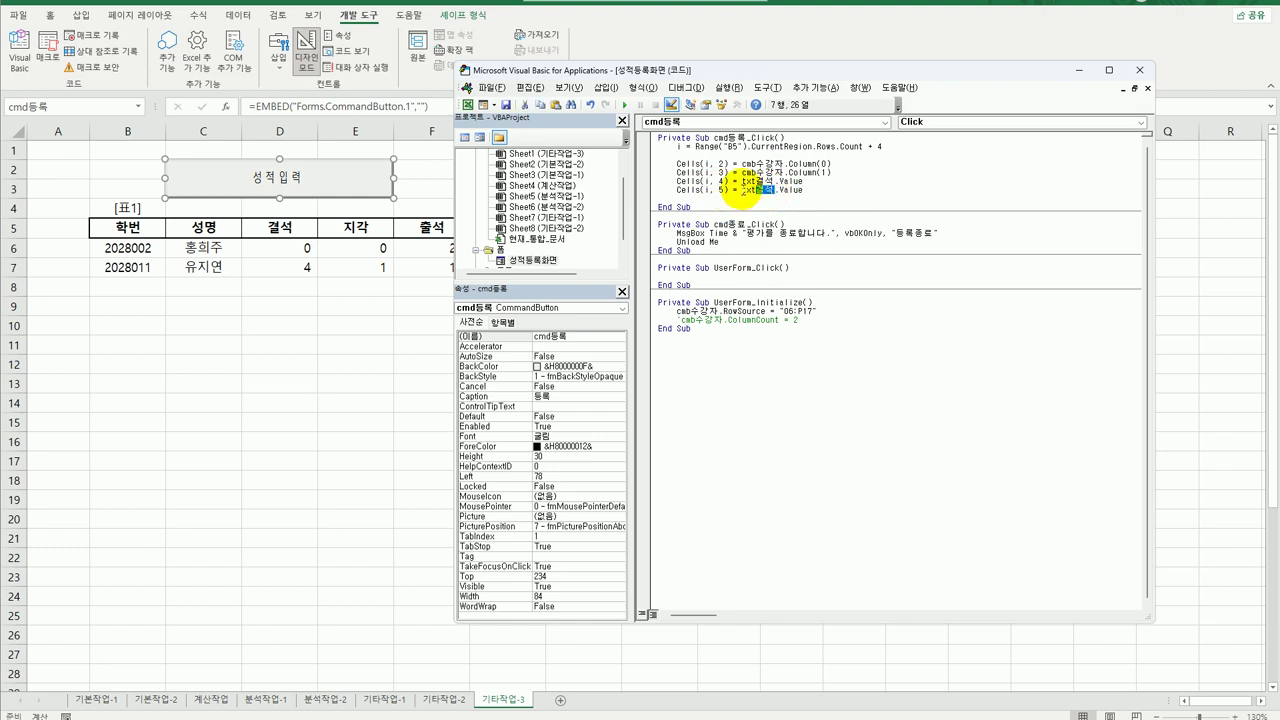
pyautogui.write('지각')
# Paste another copy and change it to a Cells(i, 6) line.
pyautogui.press('End')
pyautogui.press('Return')
pyautogui.hotkey('ctrl', 'v')
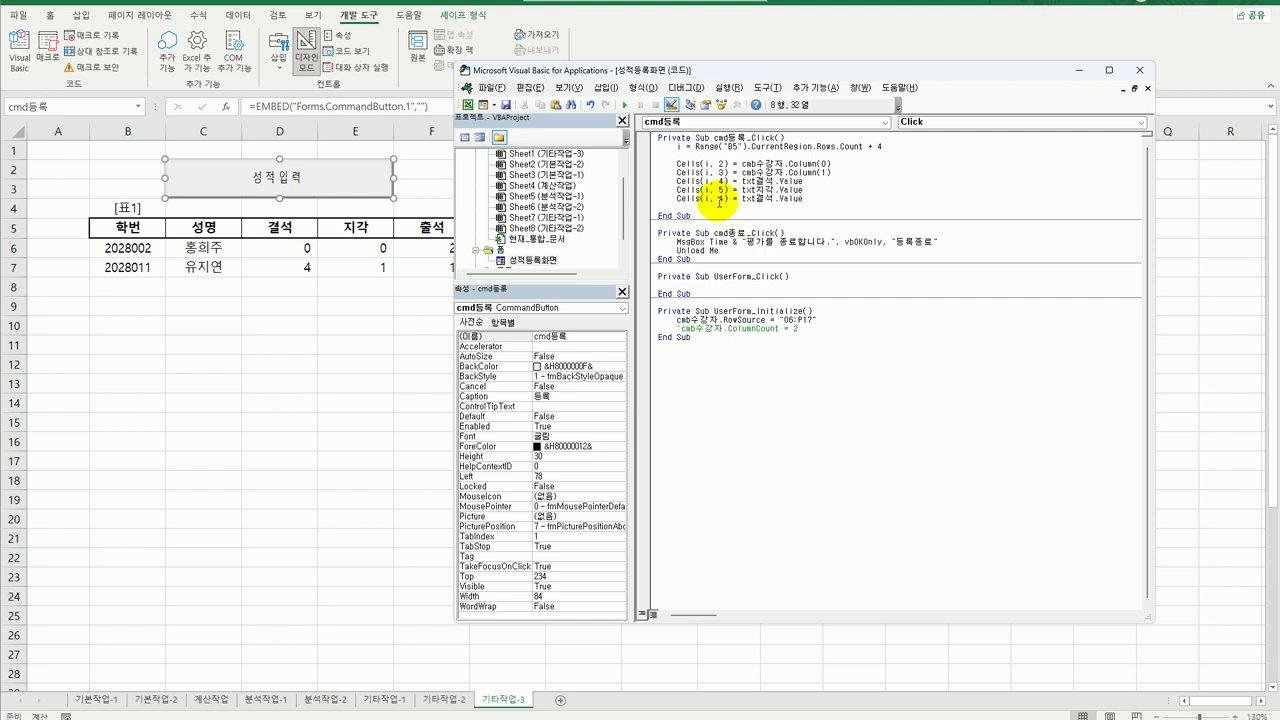
pyautogui.doubleClick(722, 198)
pyautogui.write('6')
pyautogui.moveTo(742, 198); pyautogui.dragTo(832, 200)
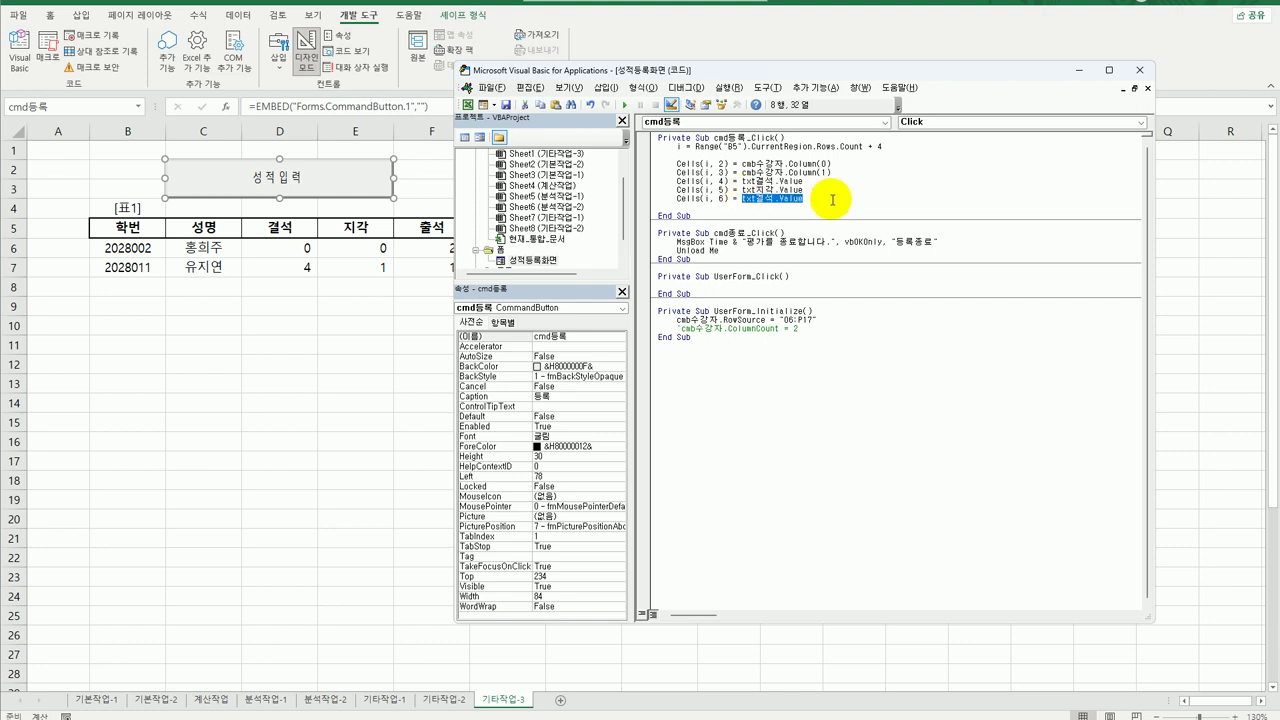
# Make column 6 the attendance formula 20 - (Cells(i, 4)*2 + Cells(i, 5)).
pyautogui.write('2')
pyautogui.write('0 - (cel')
pyautogui.write('ls(i,')
pyautogui.write('4) + 1 +')
pyautogui.write('cells(i,')
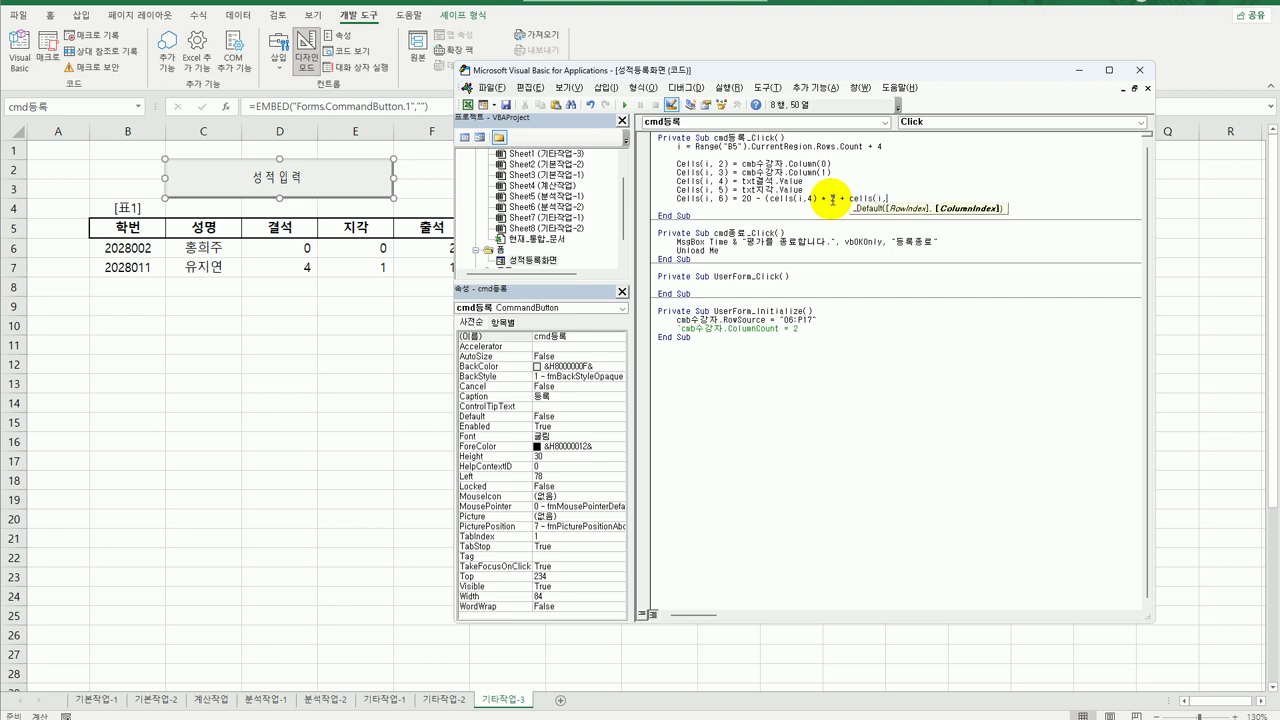
pyautogui.write('5) +1')
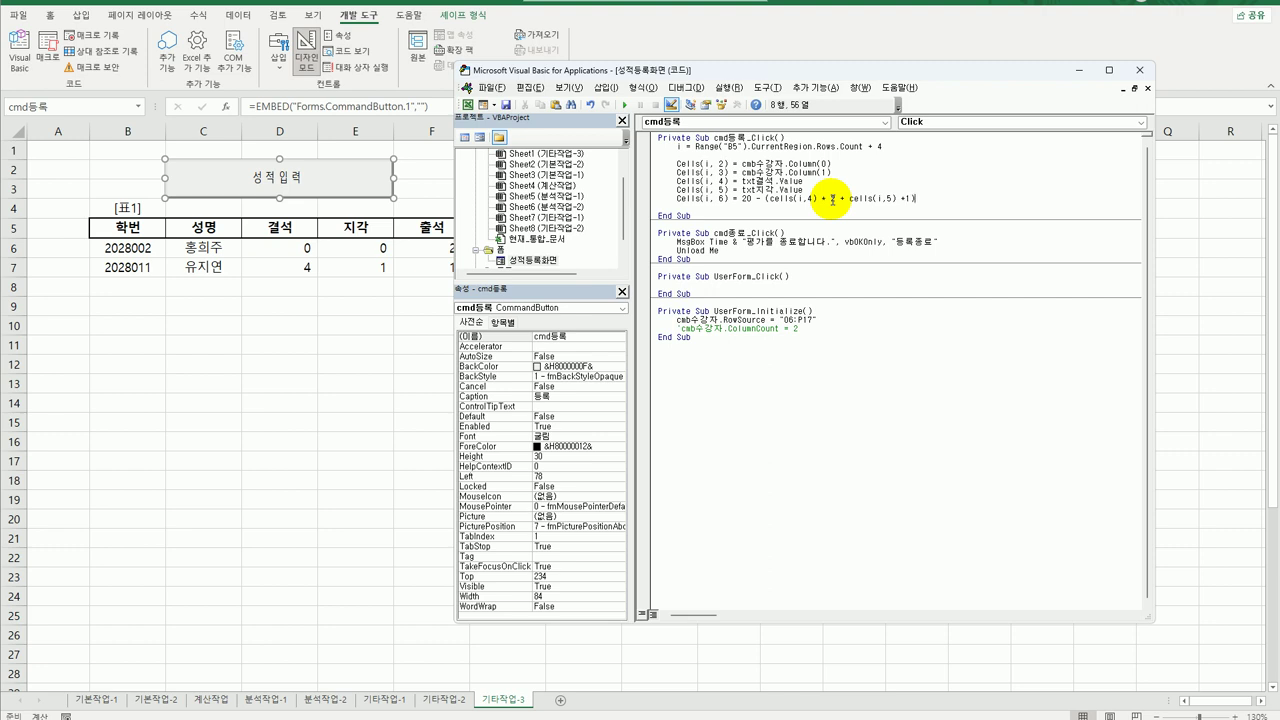
pyautogui.press('Return')
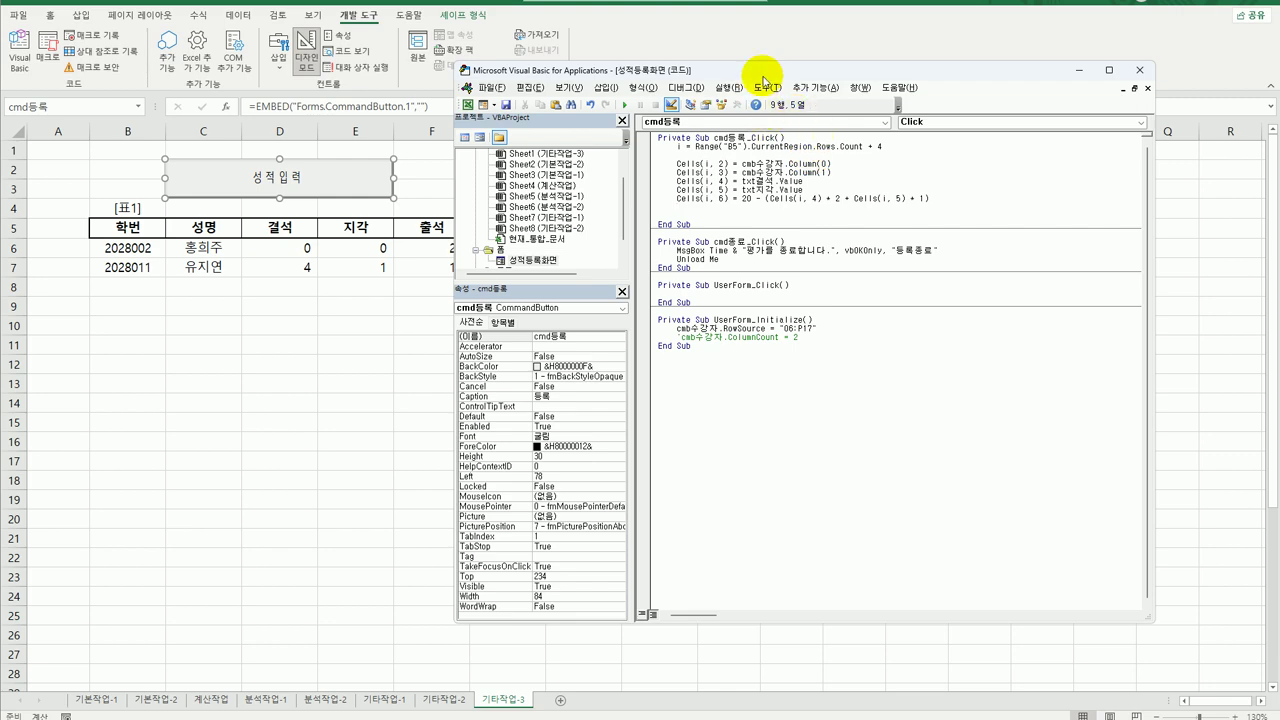
pyautogui.moveTo(758, 71); pyautogui.dragTo(857, 46)
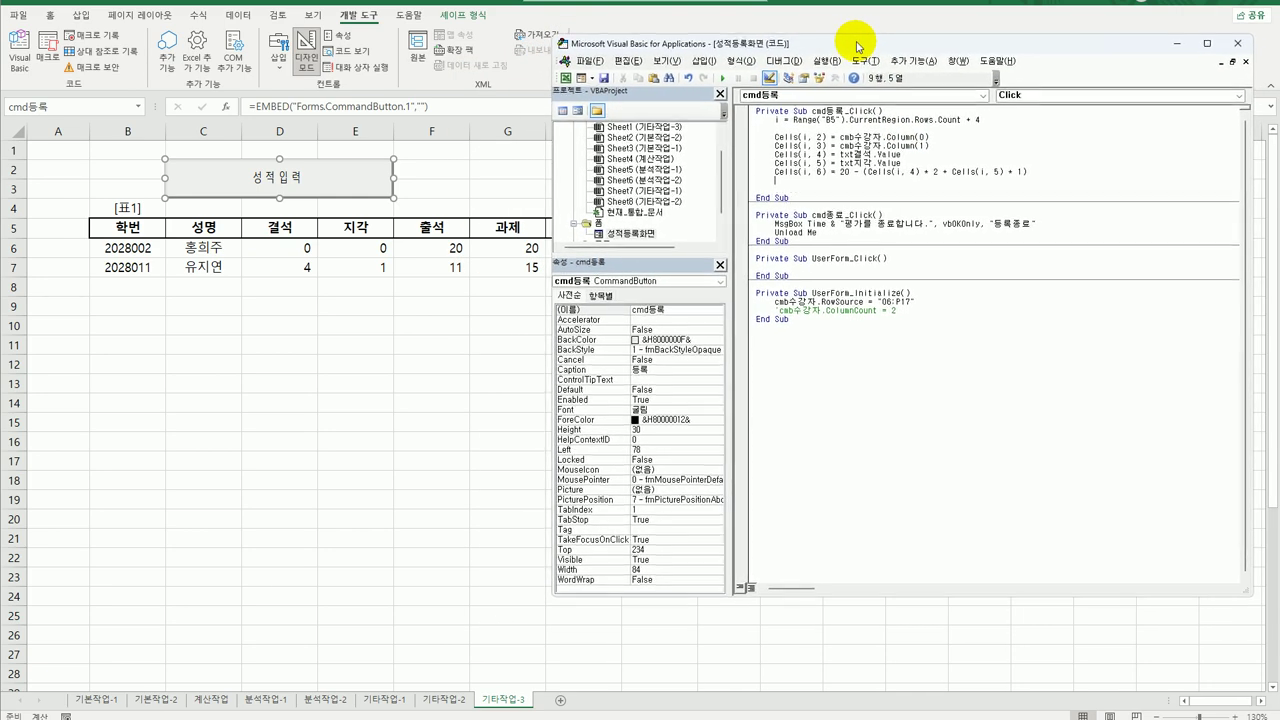
# Add Cells(i, 7) = txt과제.Value and Cells(i, 8) = txt평가.Value.
pyautogui.write('Cells(i, 7) = txt결석.Value')
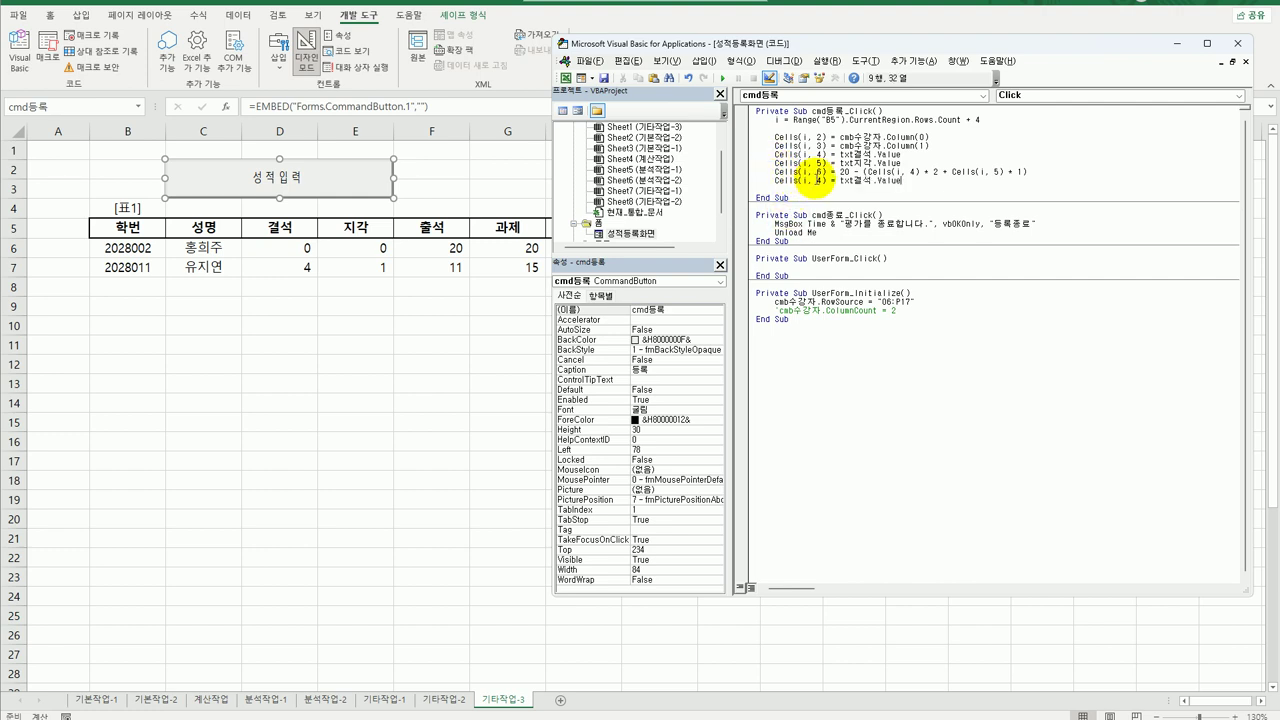
pyautogui.doubleClick(819, 180)
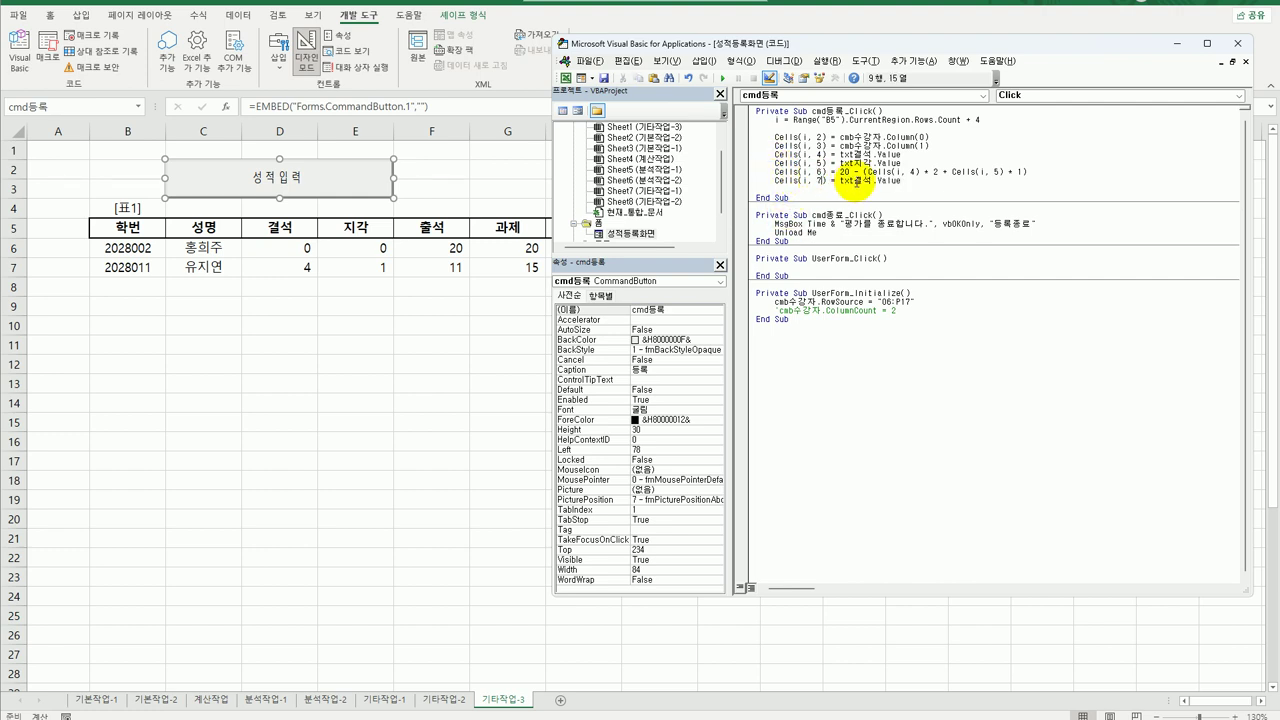
pyautogui.moveTo(849, 181); pyautogui.dragTo(872, 182)
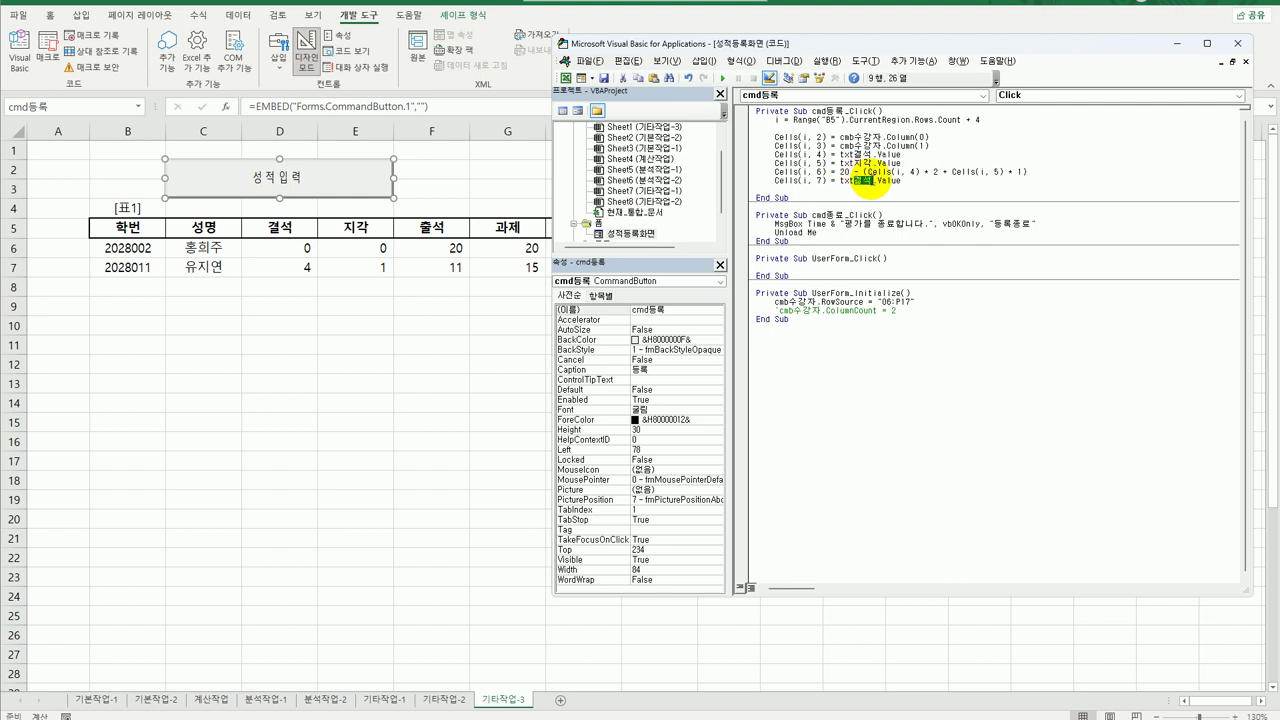
pyautogui.write('과제')
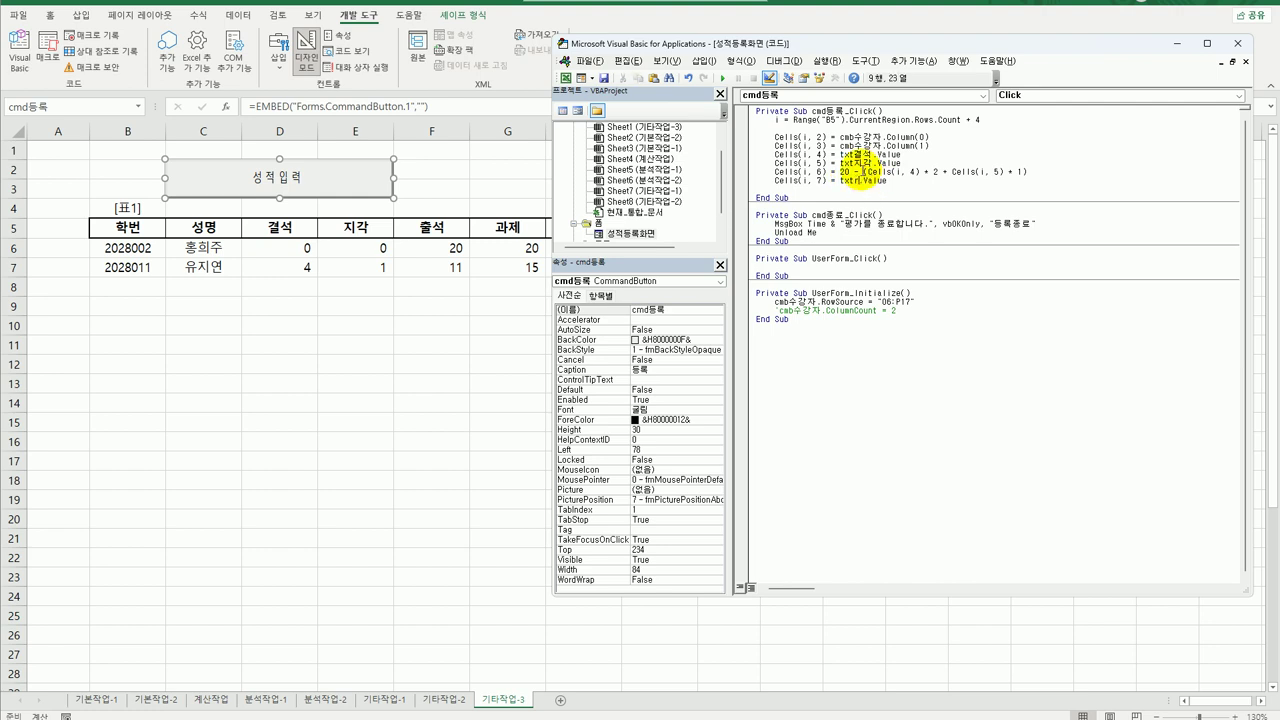
pyautogui.press('End')
pyautogui.press('Return')
pyautogui.write('Cells(i, 4) = txt결석.Value')
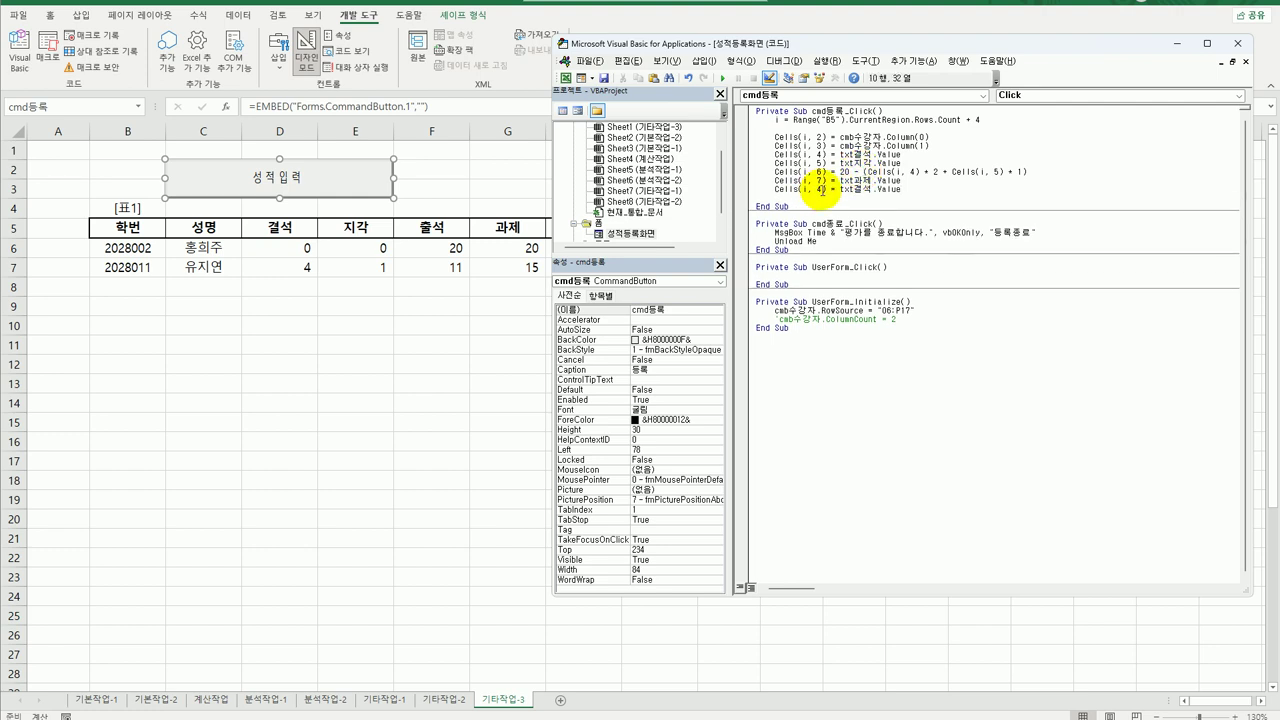
pyautogui.doubleClick(820, 189)
pyautogui.write('8')
pyautogui.doubleClick(862, 189)
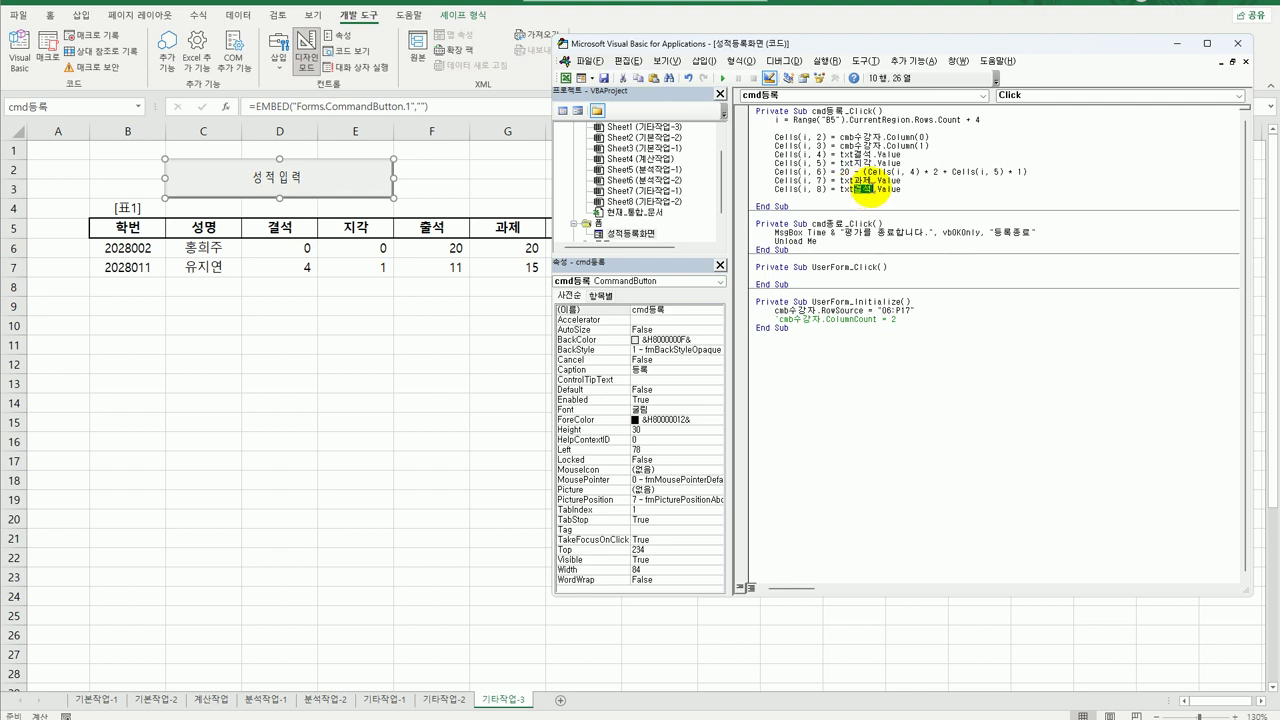
pyautogui.write('평가')
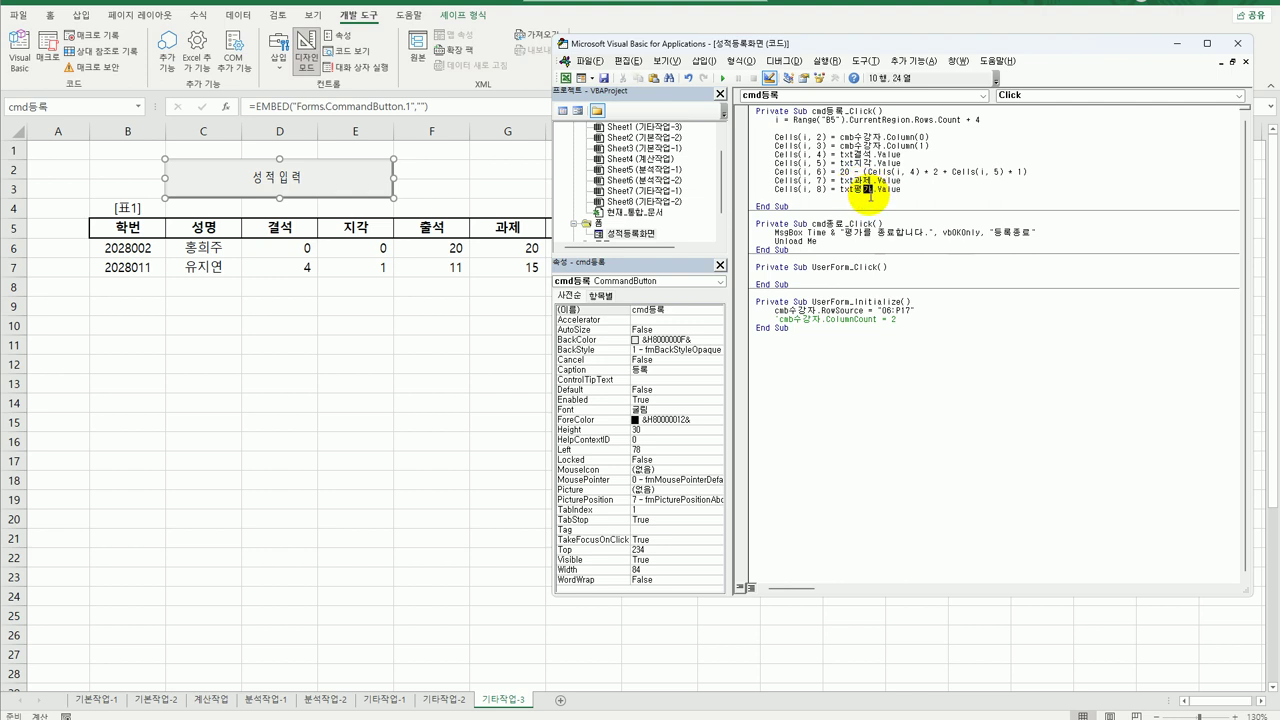
# Insert a Cells(i, 9) line after the Cells(i, 8) line.
pyautogui.press('Return')
pyautogui.press('Up')
pyautogui.press('Up')
pyautogui.press('Up')
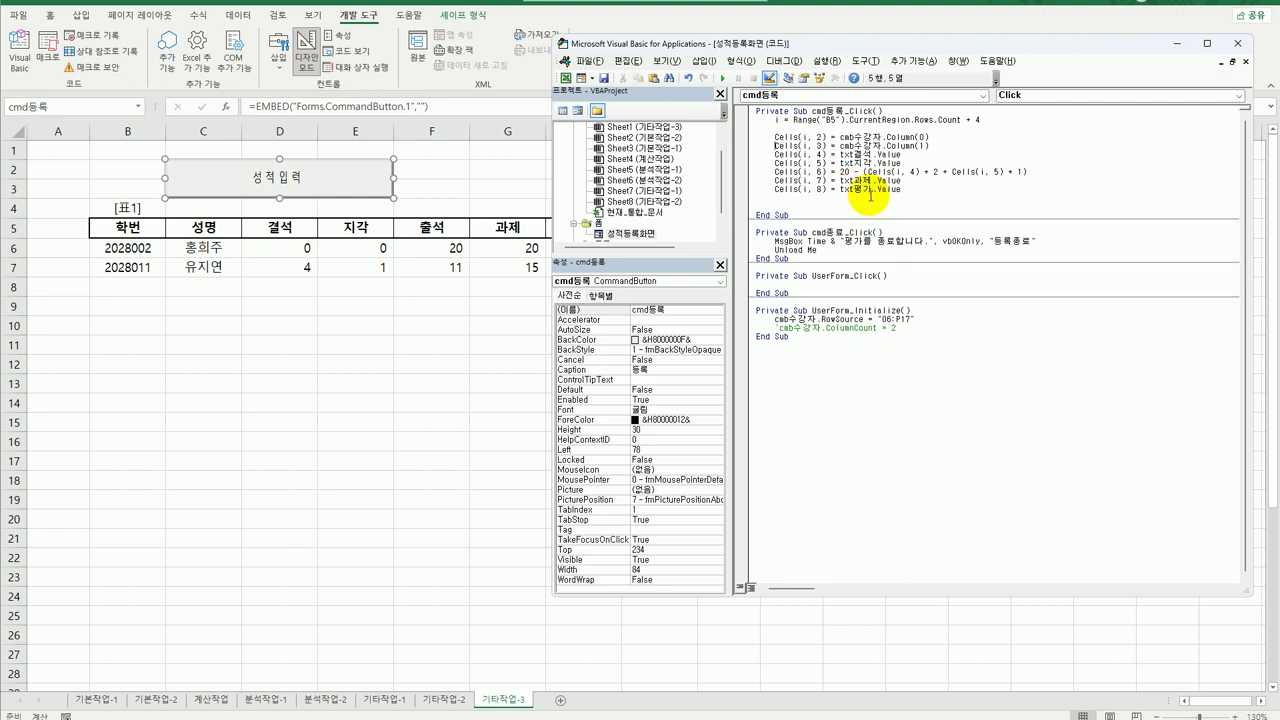
pyautogui.press('Home')
pyautogui.press('Return')
pyautogui.press('Up')
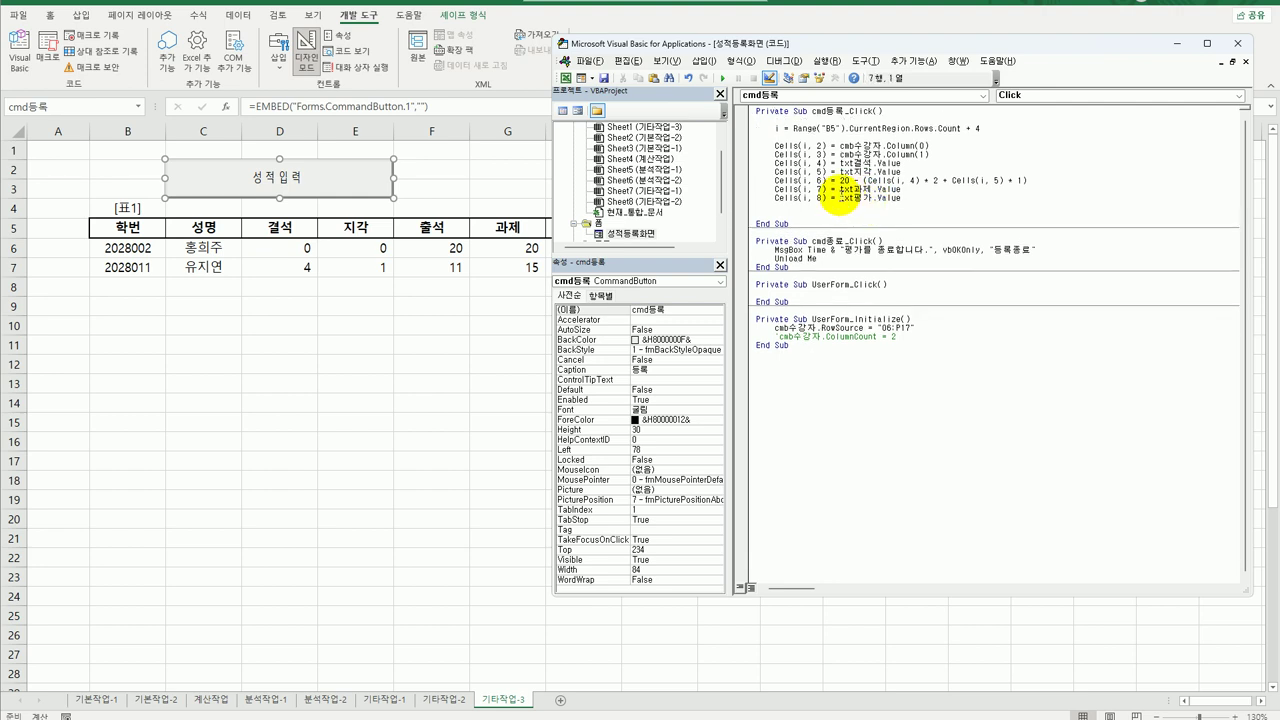
pyautogui.click(773, 208)
pyautogui.write('Cells(i, 4) = txt결석.Value')
pyautogui.doubleClick(818, 206)
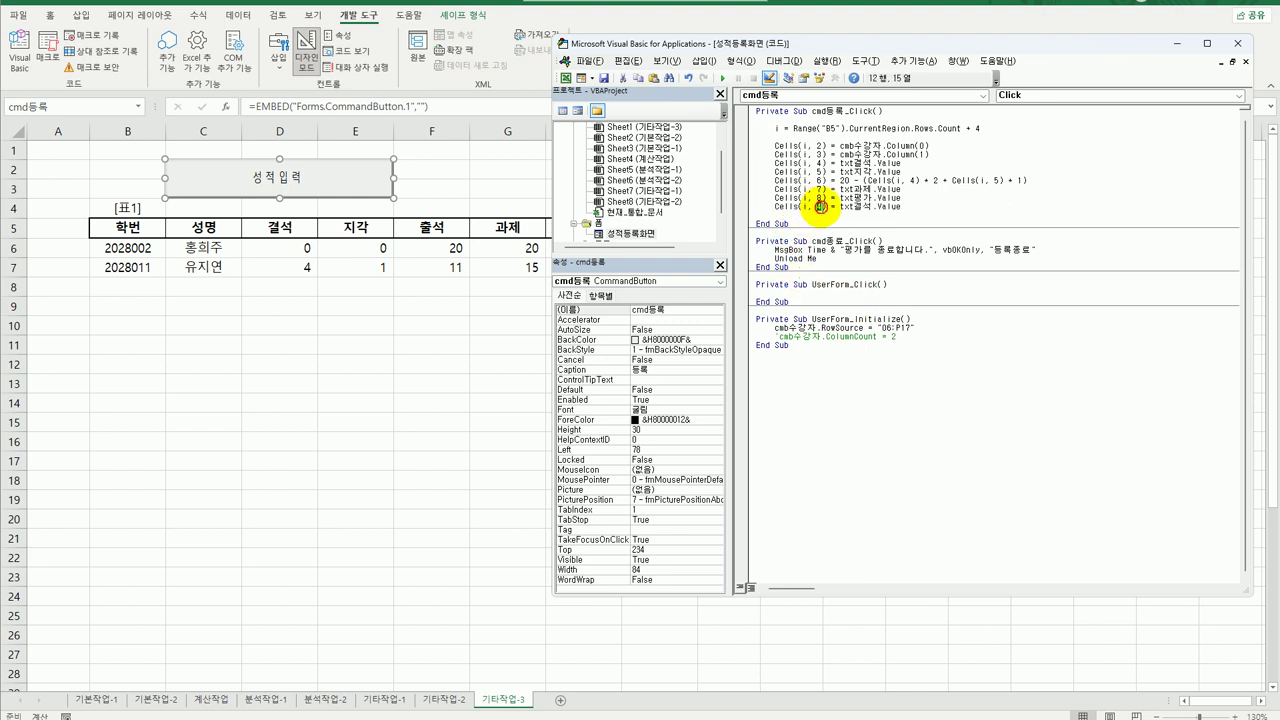
pyautogui.write('9')
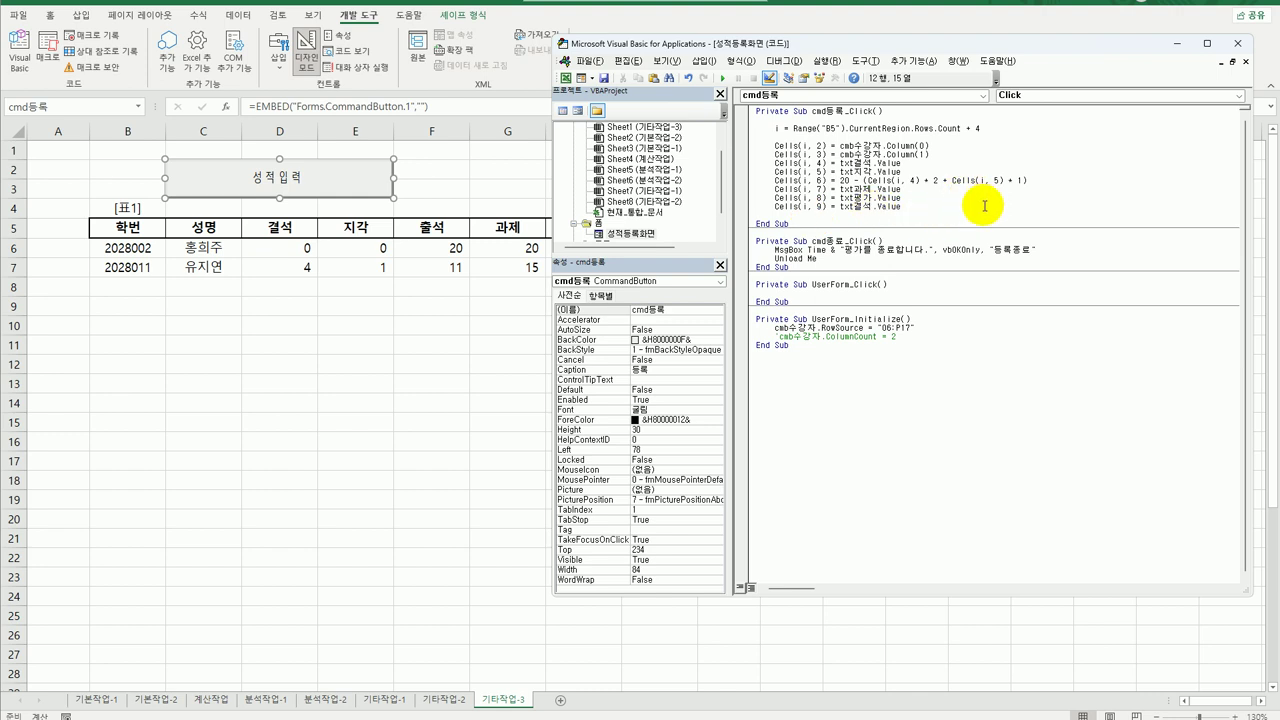
pyautogui.click(911, 200)
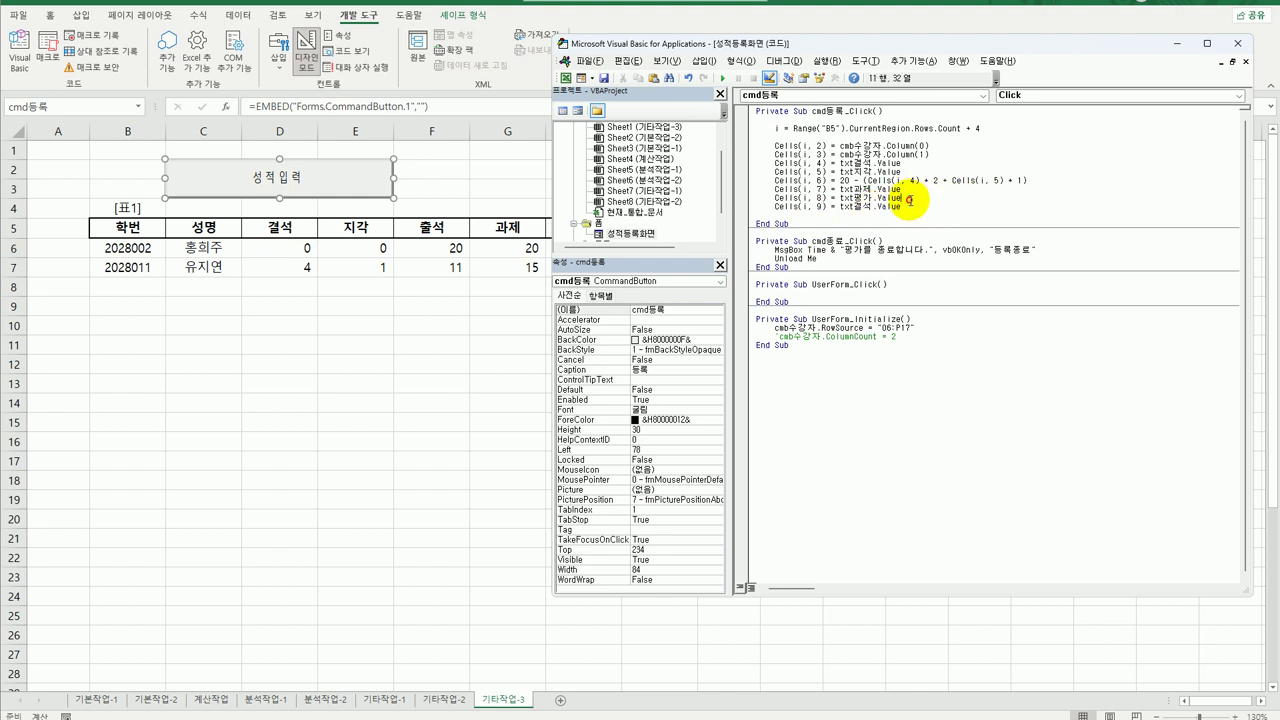
# Wrap column 9 in If Cells(i, 6) < 12 Then, setting Cells(i, 9) = "출석미달".
pyautogui.press('Return')
pyautogui.press('Return')
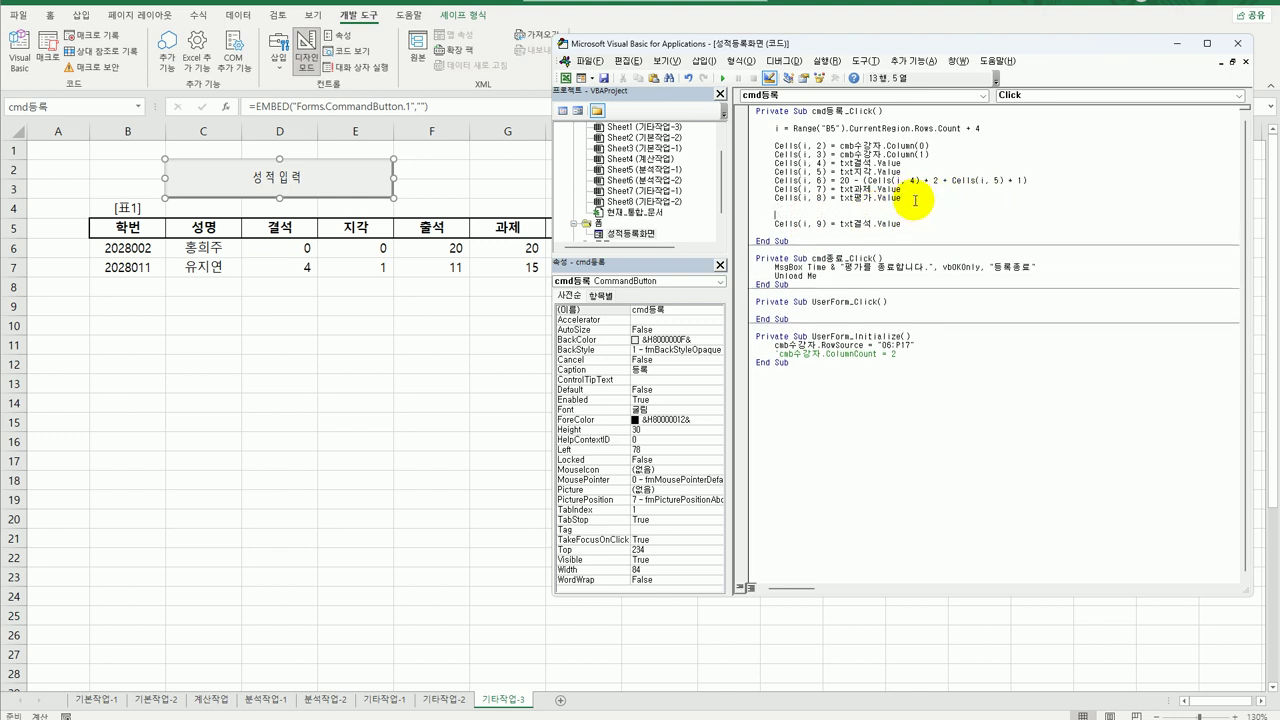
pyautogui.write('if cells(i,6) <12 then')
pyautogui.press('Down')
pyautogui.press('Tab')
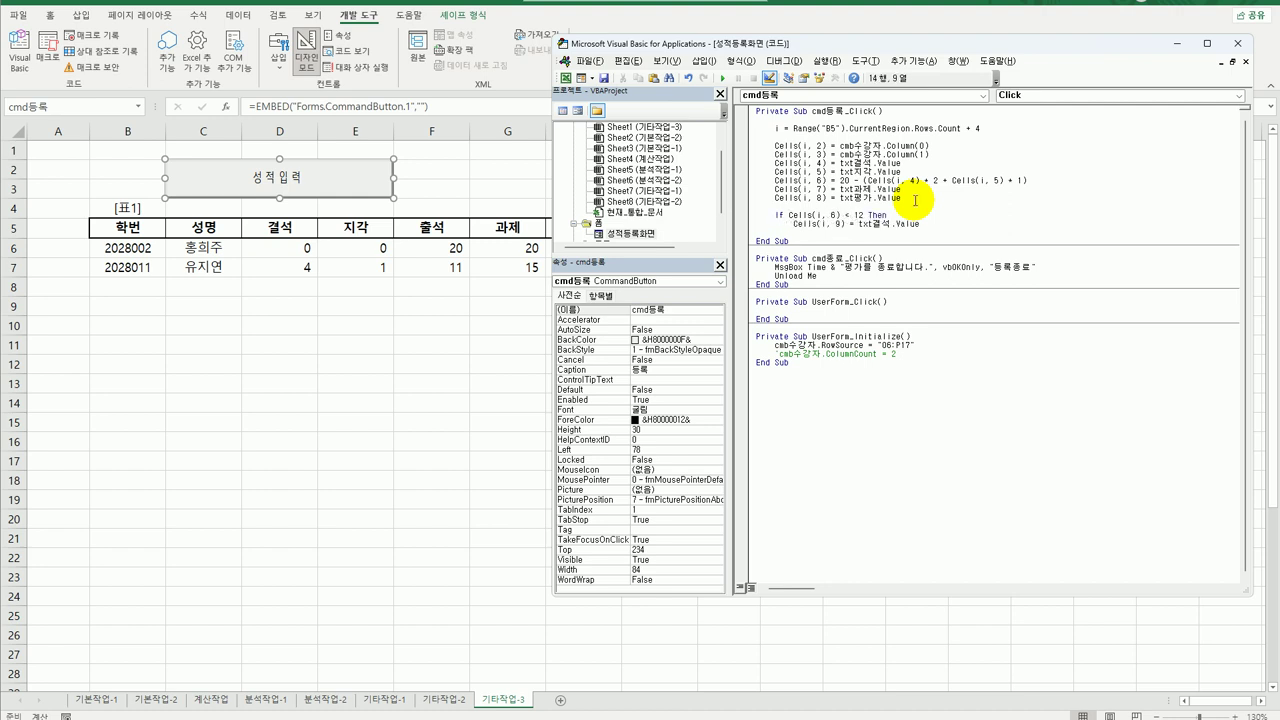
pyautogui.moveTo(857, 224); pyautogui.dragTo(925, 226)
pyautogui.write('"')
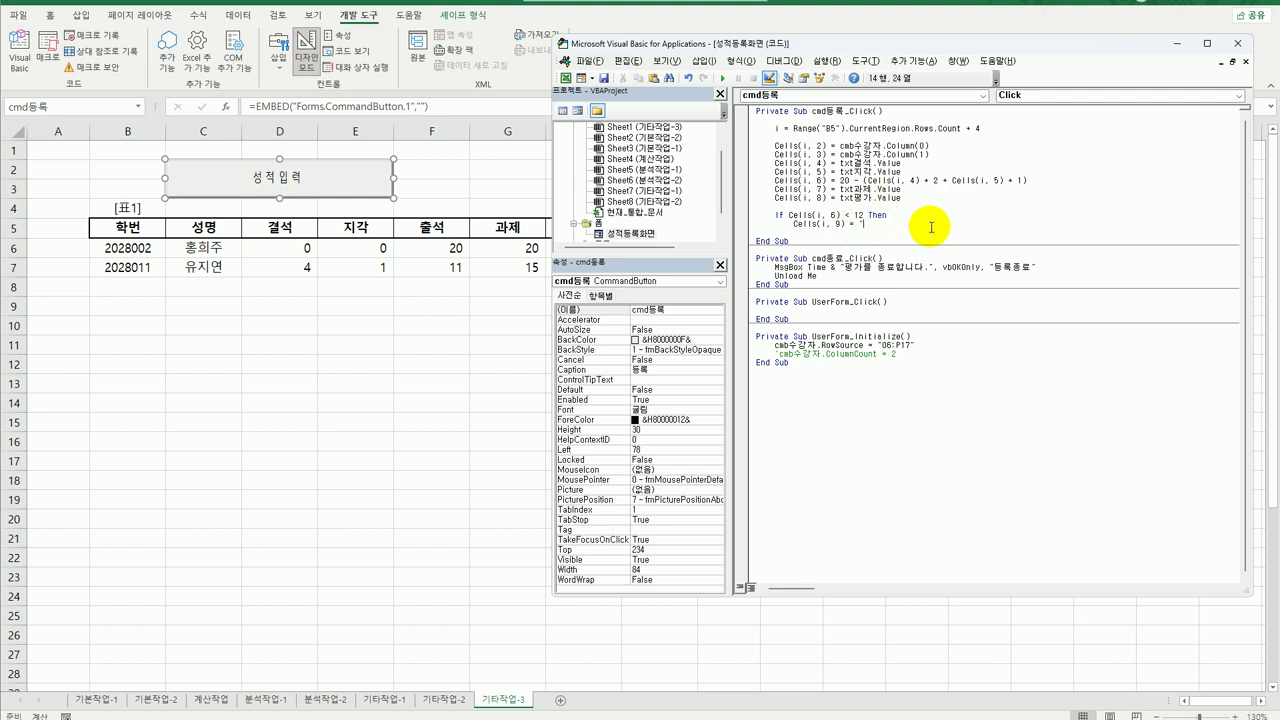
pyautogui.write('출석미달"')
# Close the condition with End If and close the VBA editor.
pyautogui.press('Return')
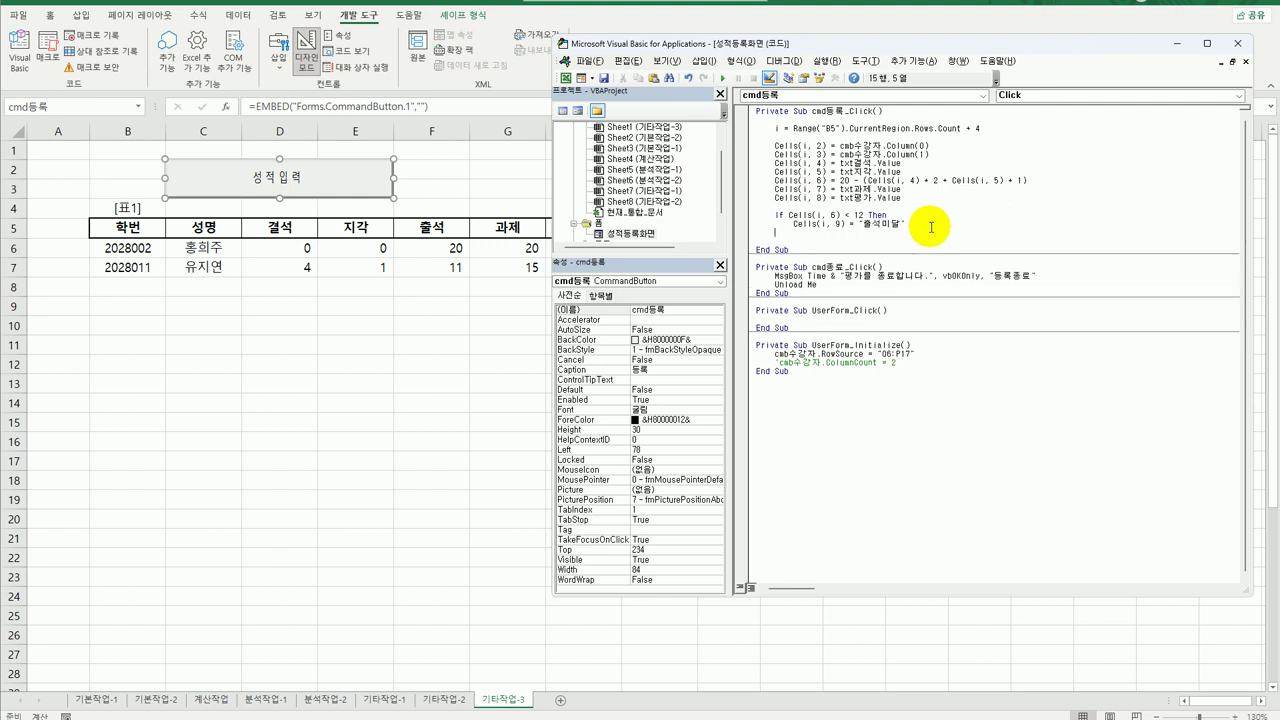
pyautogui.write('Else')
pyautogui.press('Return')
pyautogui.hotkey('shift', 'End')
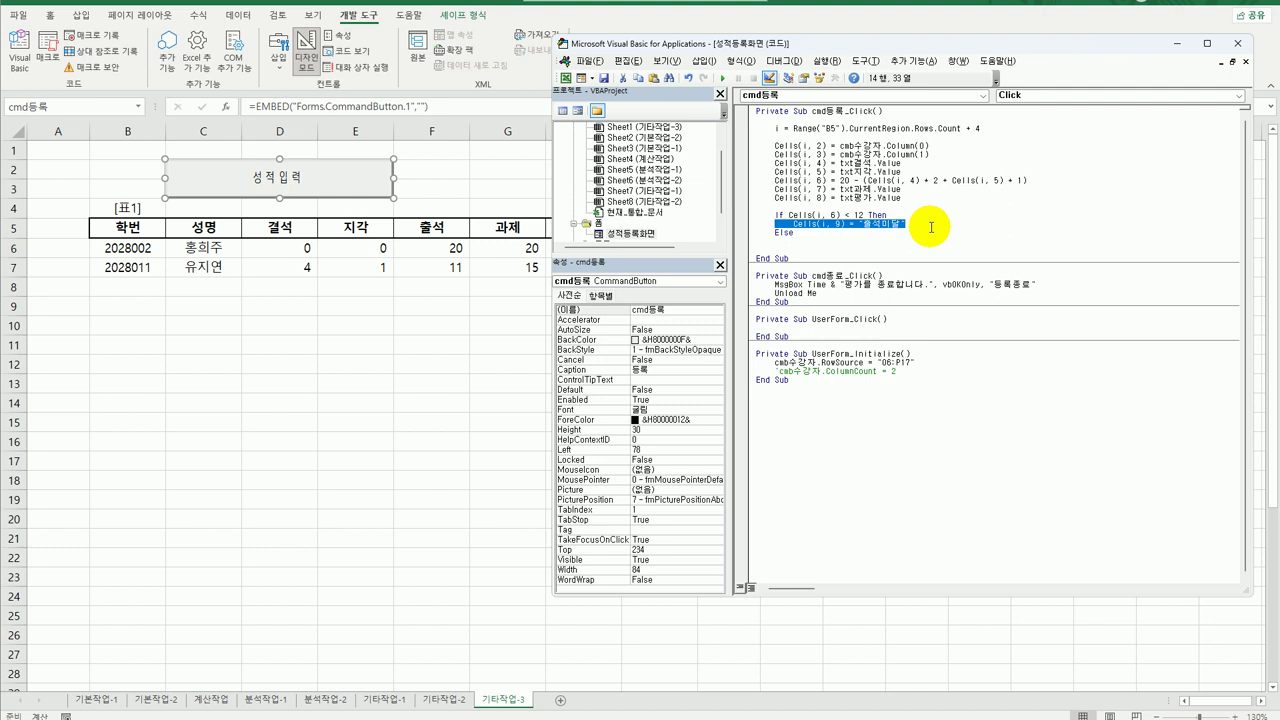
pyautogui.press('Down')
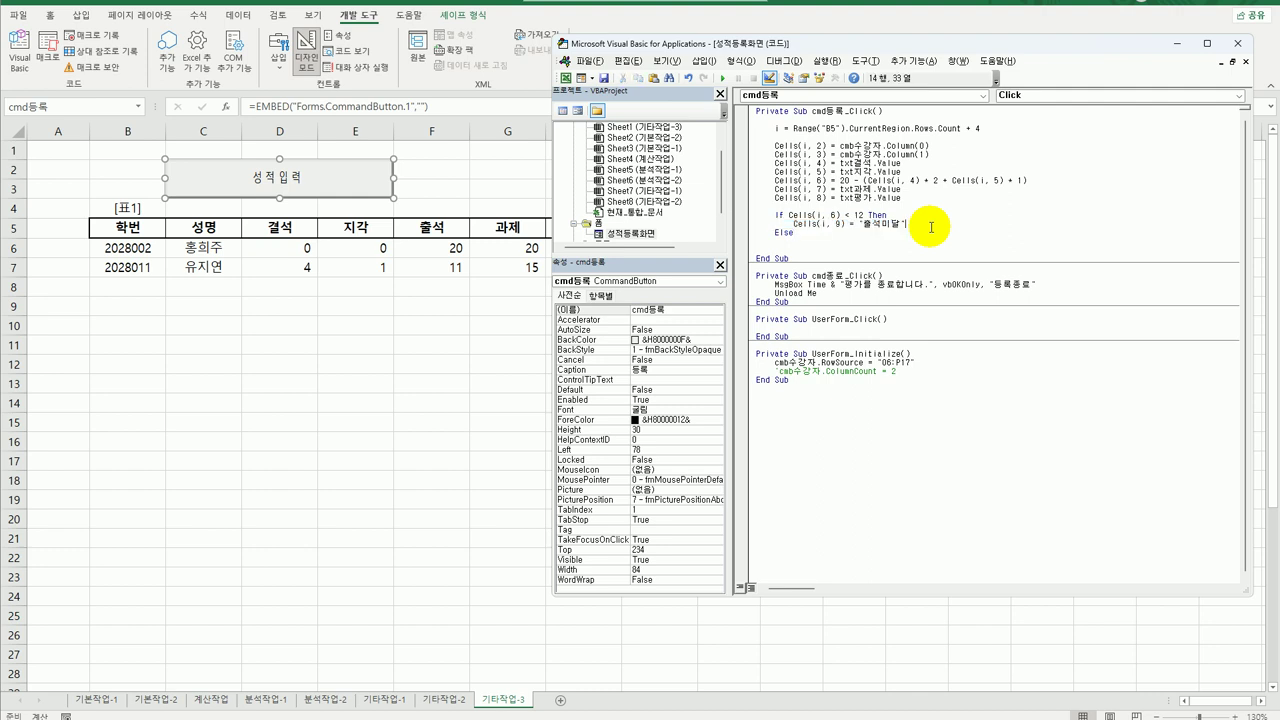
pyautogui.hotkey('ctrl', 'shift', 'Left')
pyautogui.write('ㅔ')
pyautogui.write('nd i')
pyautogui.write('f')
pyautogui.press('Return')
pyautogui.click(1221, 46)
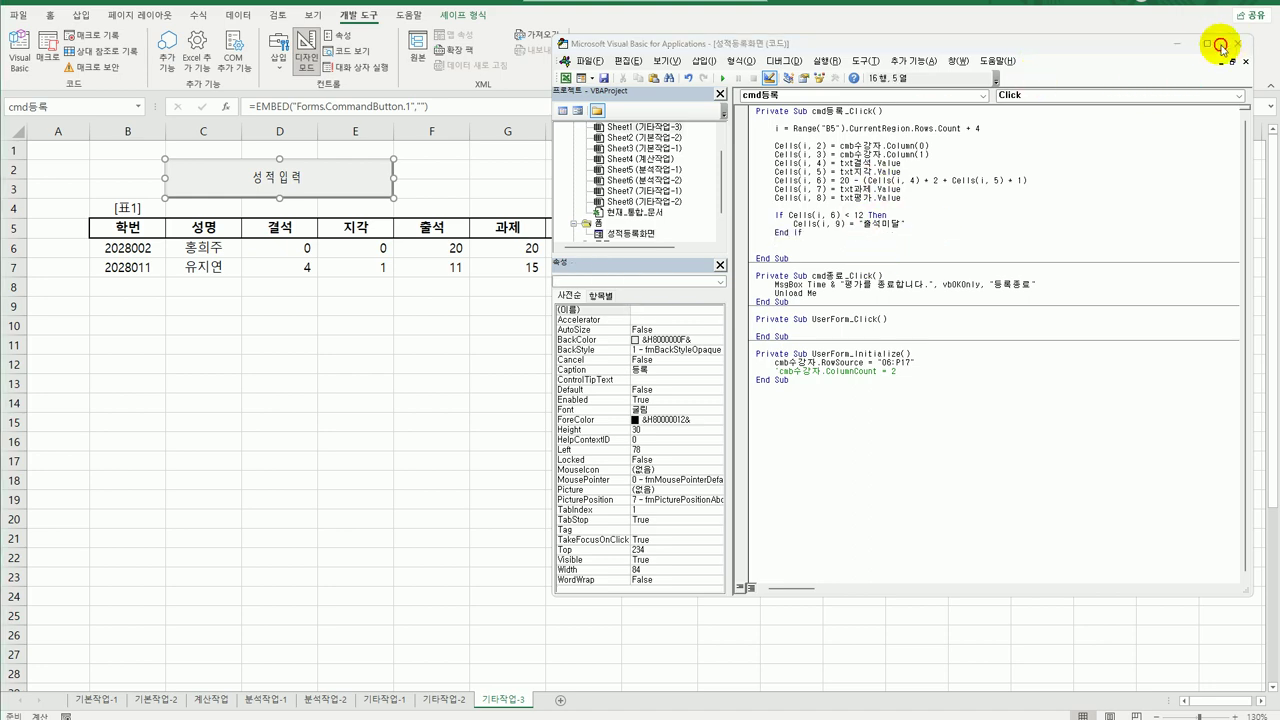
# Leave Design Mode, open the 성적입력 form and pick the second student in 수강자.
pyautogui.click(306, 51)
pyautogui.click(410, 396)
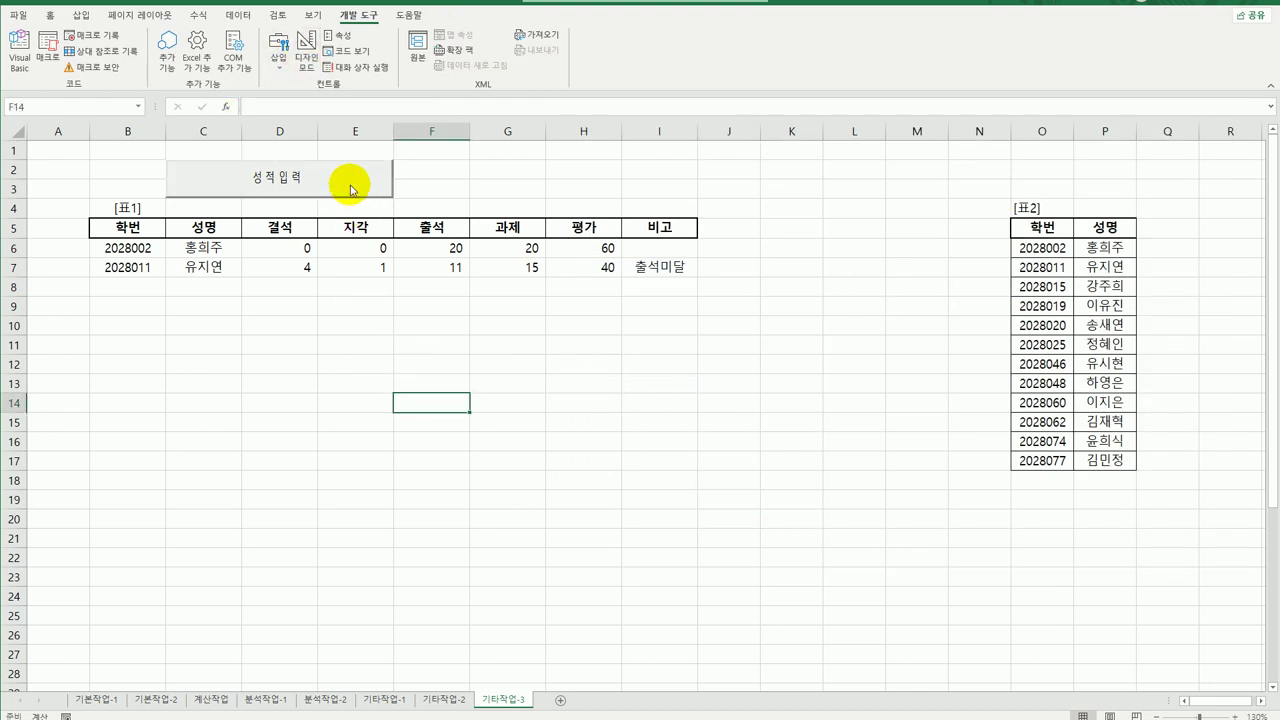
pyautogui.click(352, 189)
pyautogui.click(725, 270)
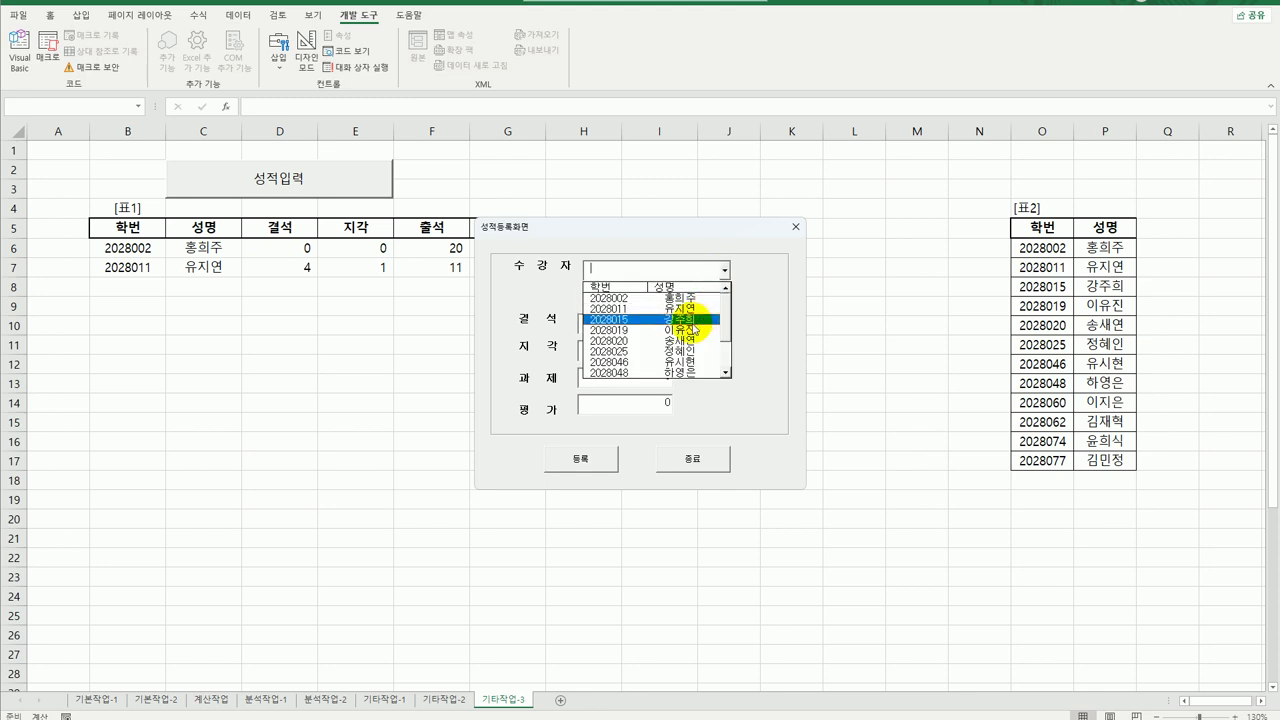
pyautogui.click(690, 309)
# Enter 결석 1, 지각 2, 과제 20, 평가 70 and register the row.
pyautogui.click(624, 327)
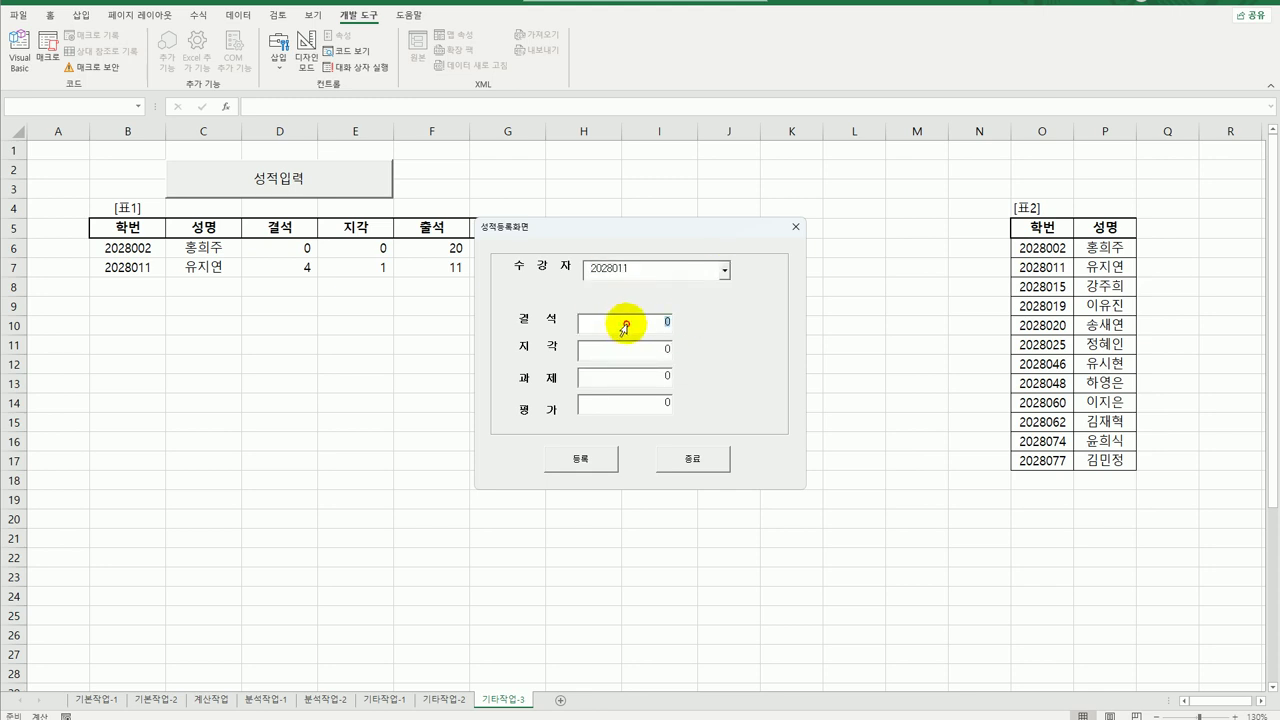
pyautogui.write('1')
pyautogui.press('Tab')
pyautogui.write('2')
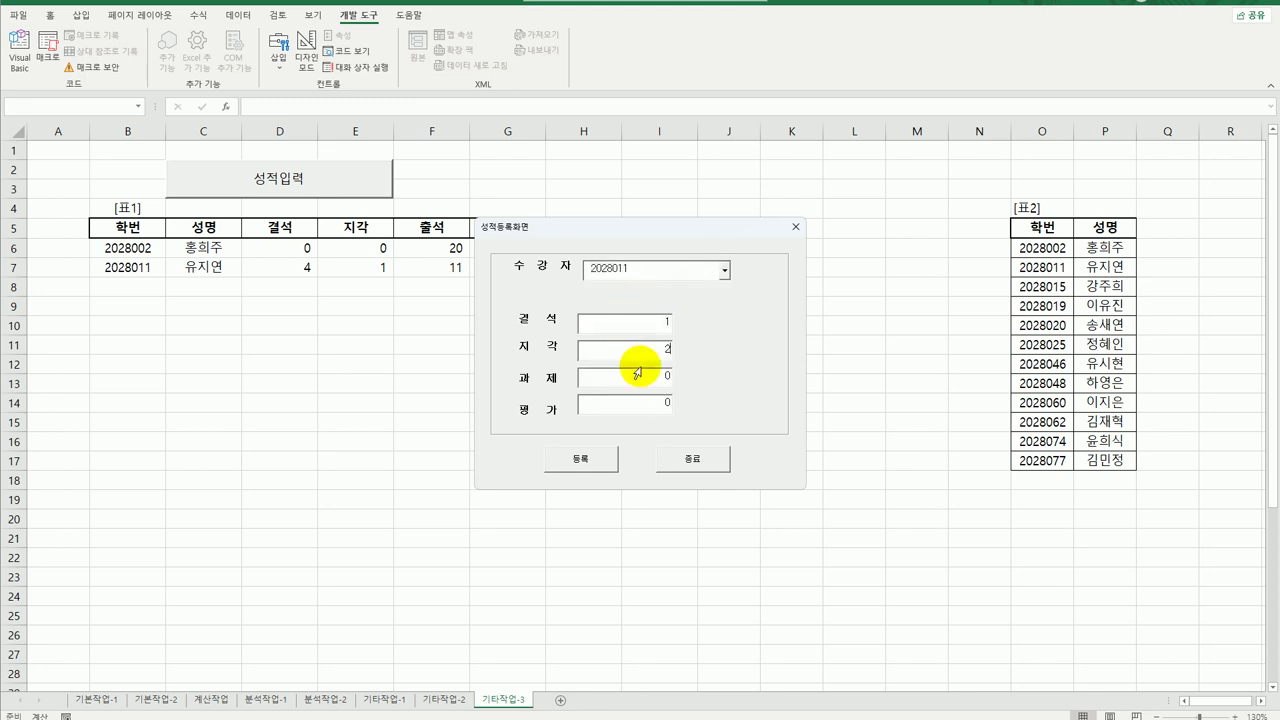
pyautogui.click(649, 384)
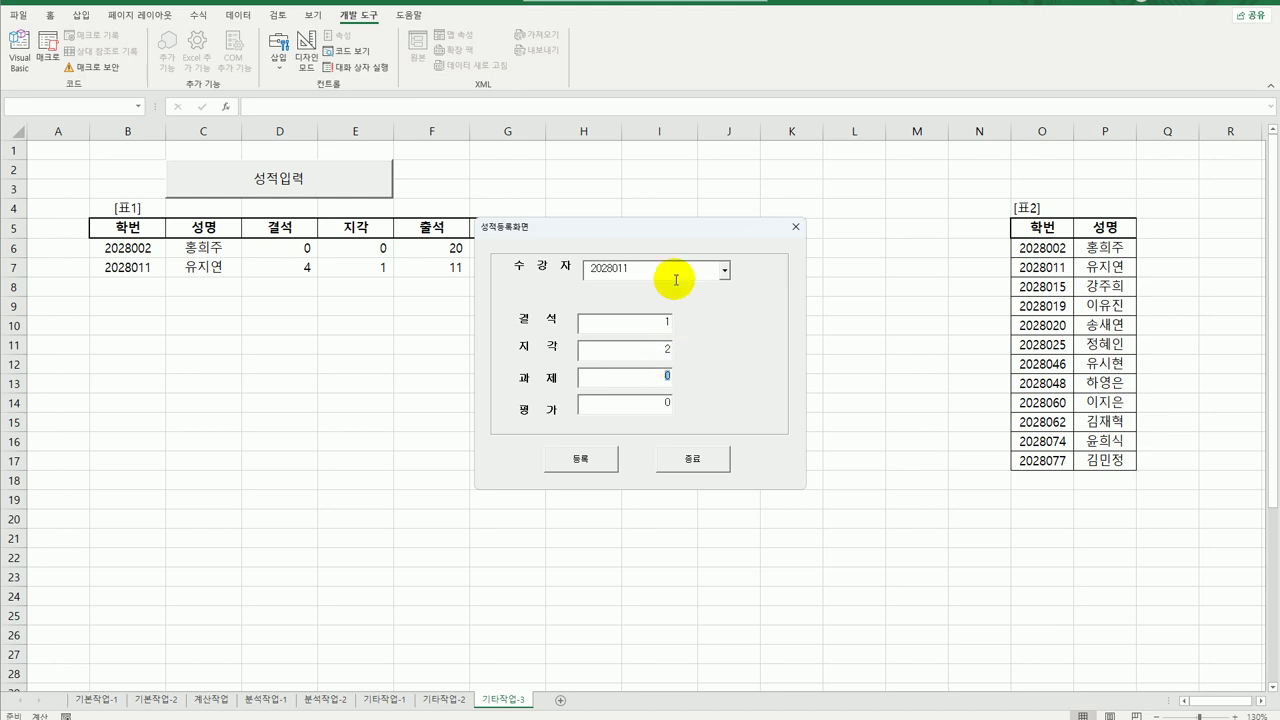
pyautogui.moveTo(667, 228); pyautogui.dragTo(835, 220)
pyautogui.write('20')
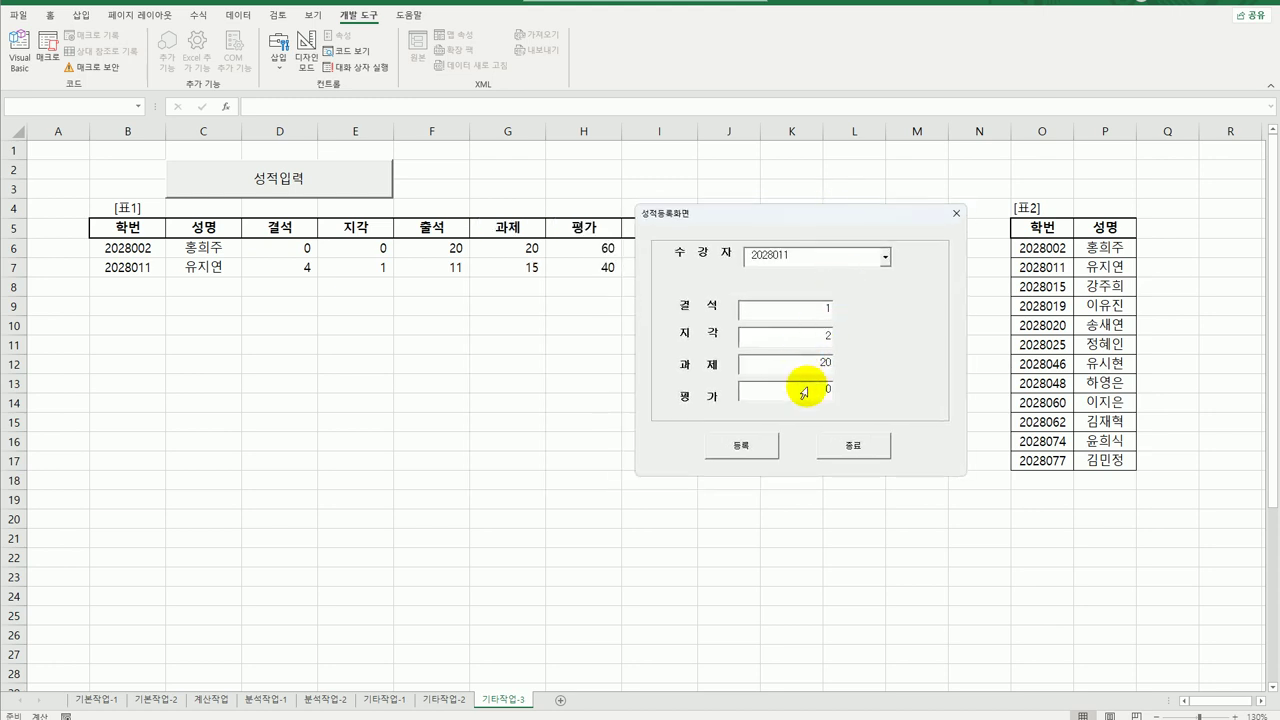
pyautogui.click(806, 394)
pyautogui.write('70')
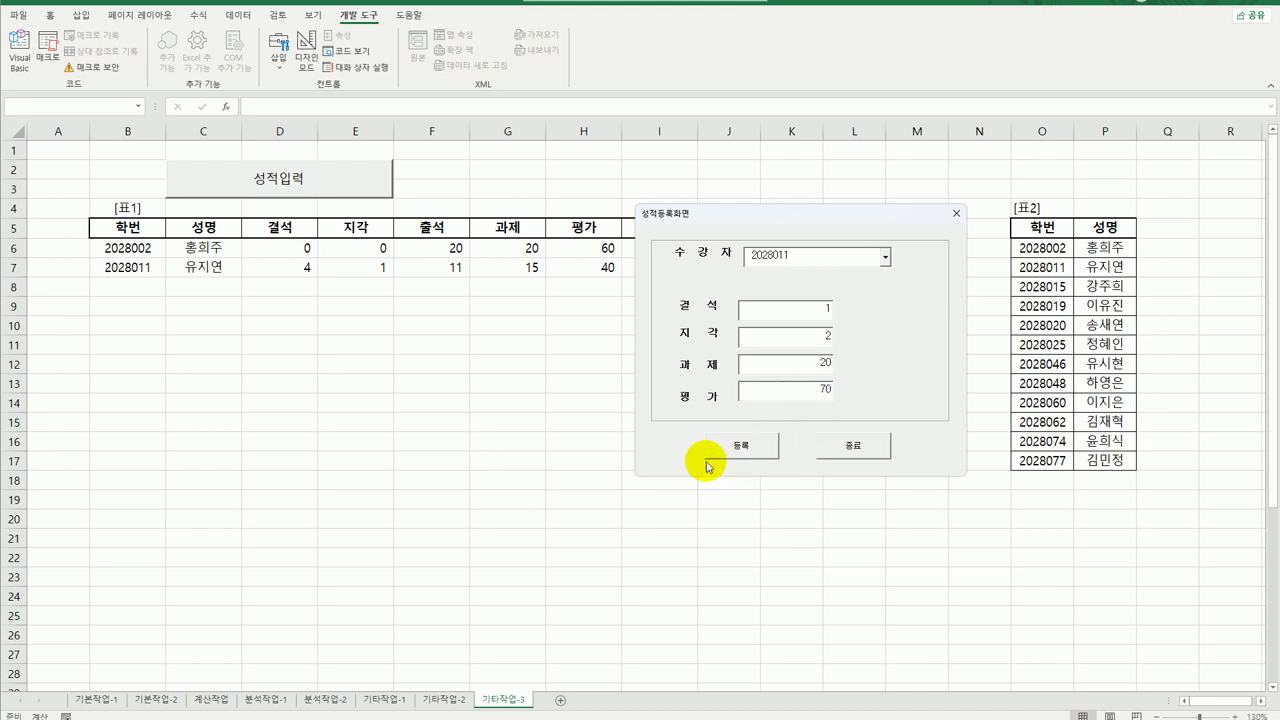
pyautogui.click(757, 449)
# Click 종료, dismiss the closing message, and reopen the code editor.
pyautogui.moveTo(786, 214); pyautogui.dragTo(958, 203)
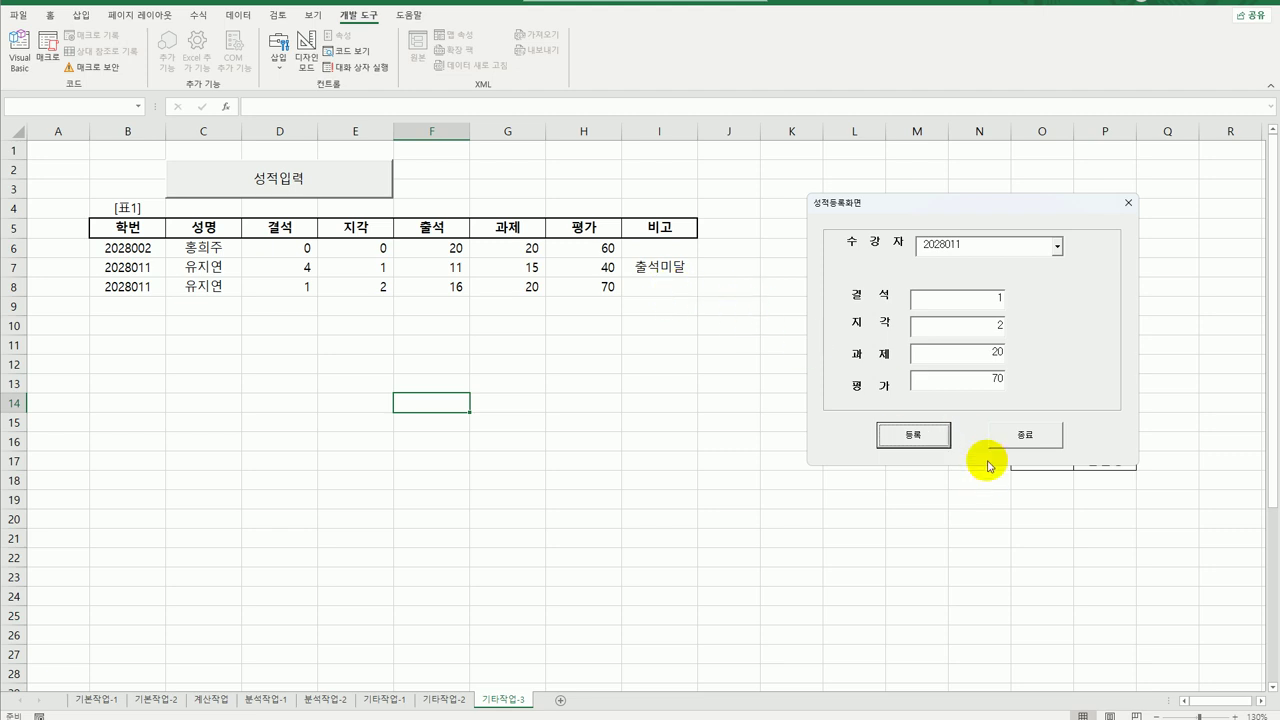
pyautogui.click(1040, 440)
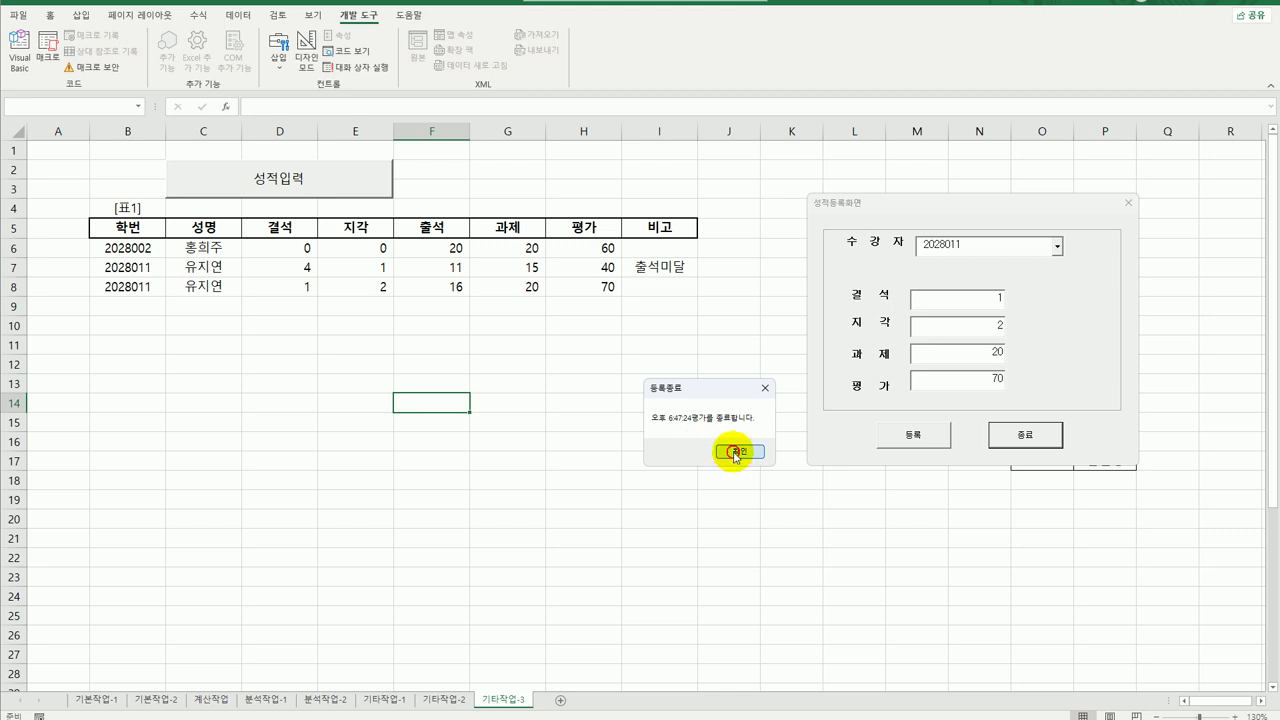
pyautogui.click(737, 457)
pyautogui.click(22, 62)
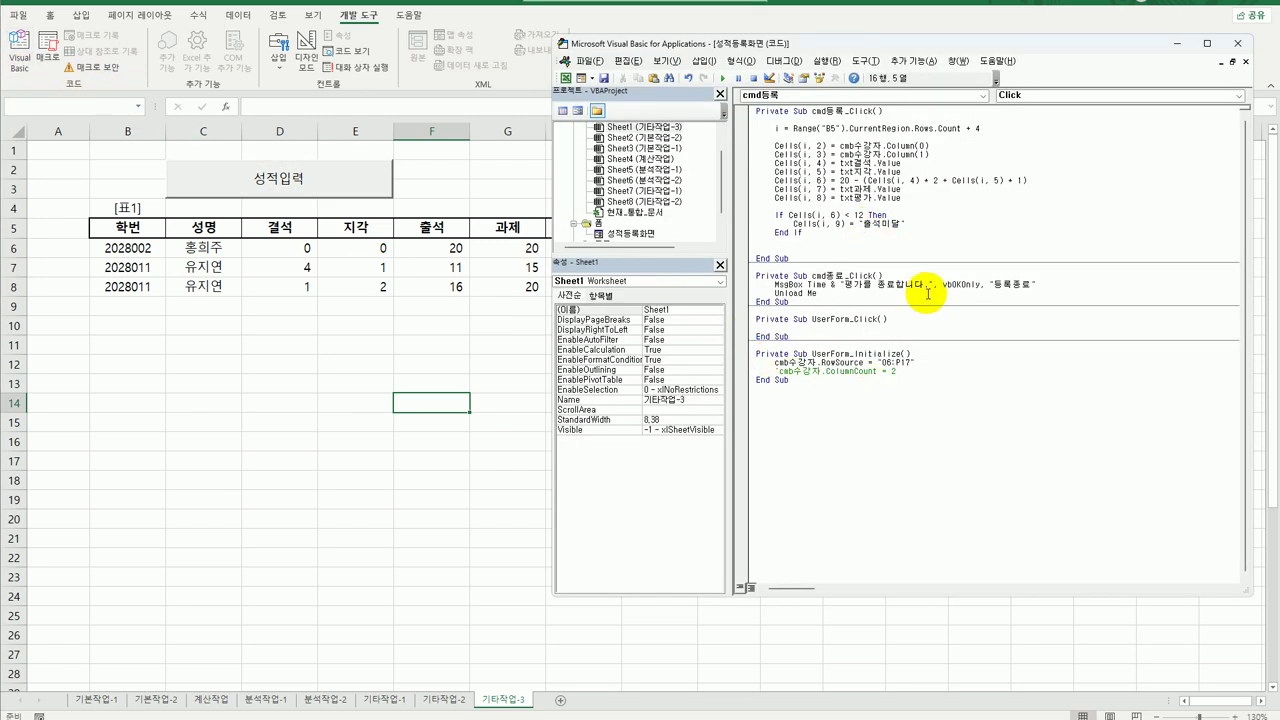
pyautogui.click(845, 285)
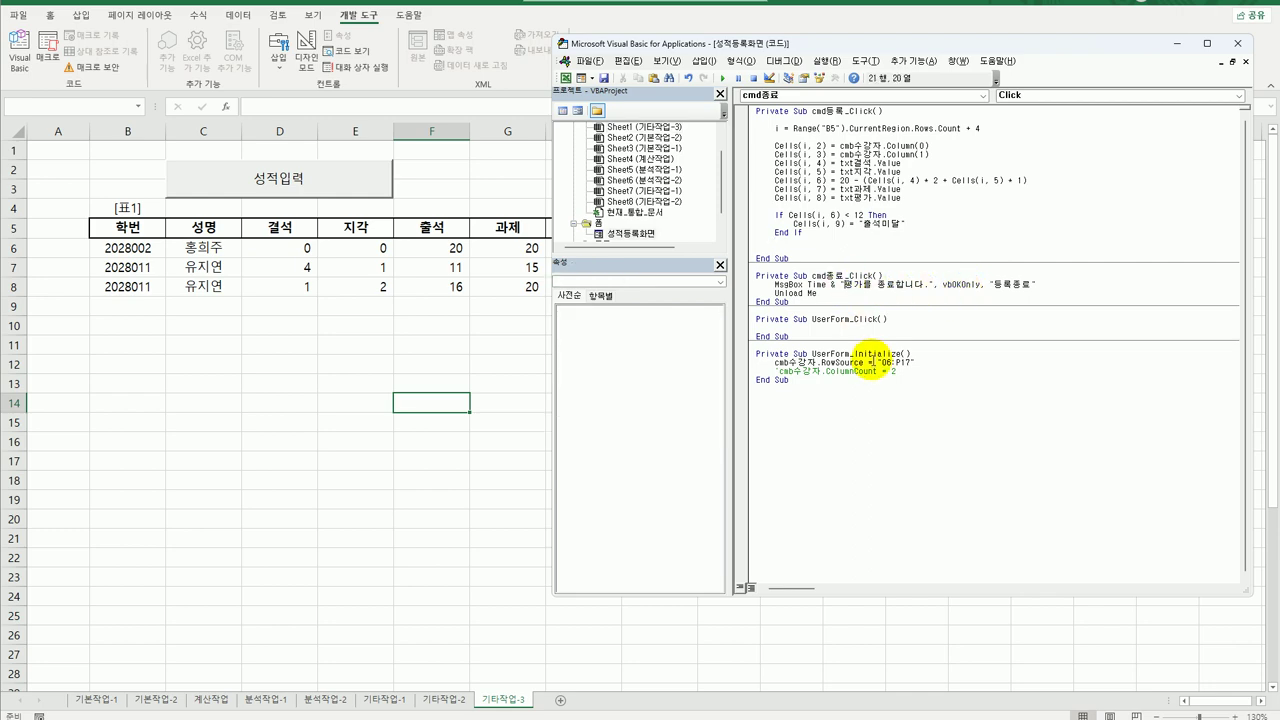
pyautogui.click(903, 414)
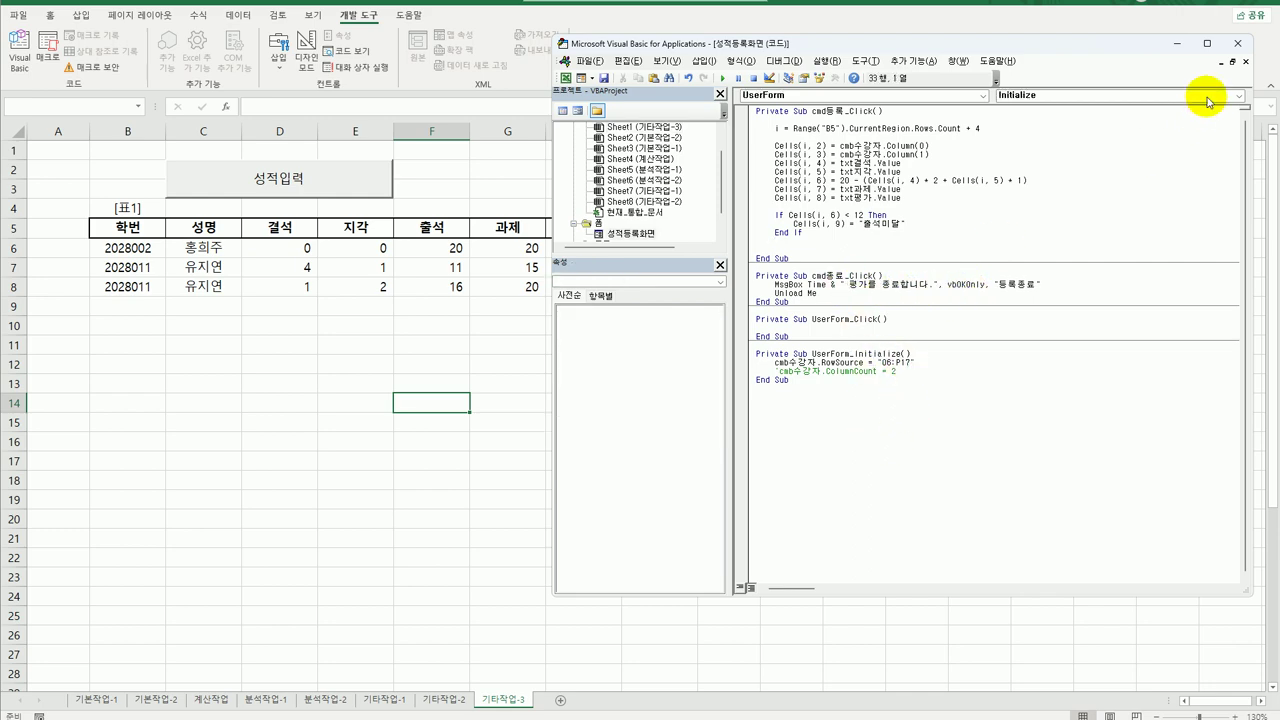
pyautogui.click(1237, 45)
pyautogui.click(251, 189)
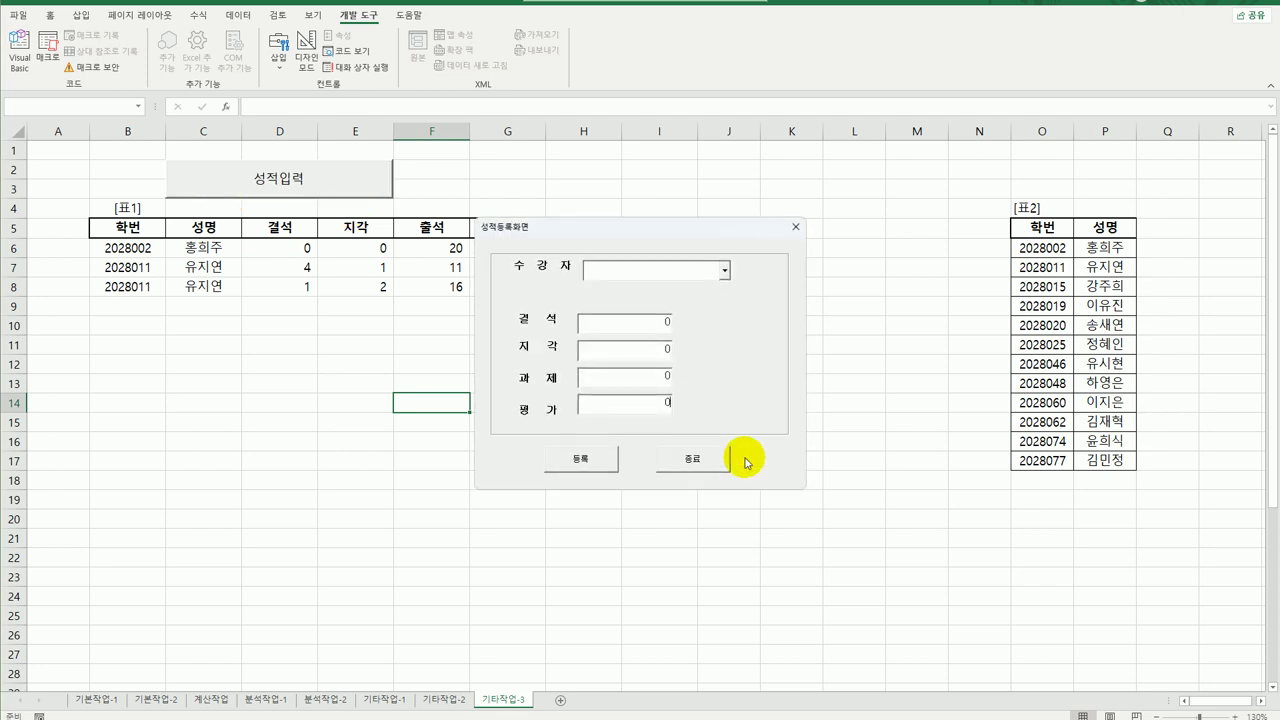
pyautogui.click(692, 458)
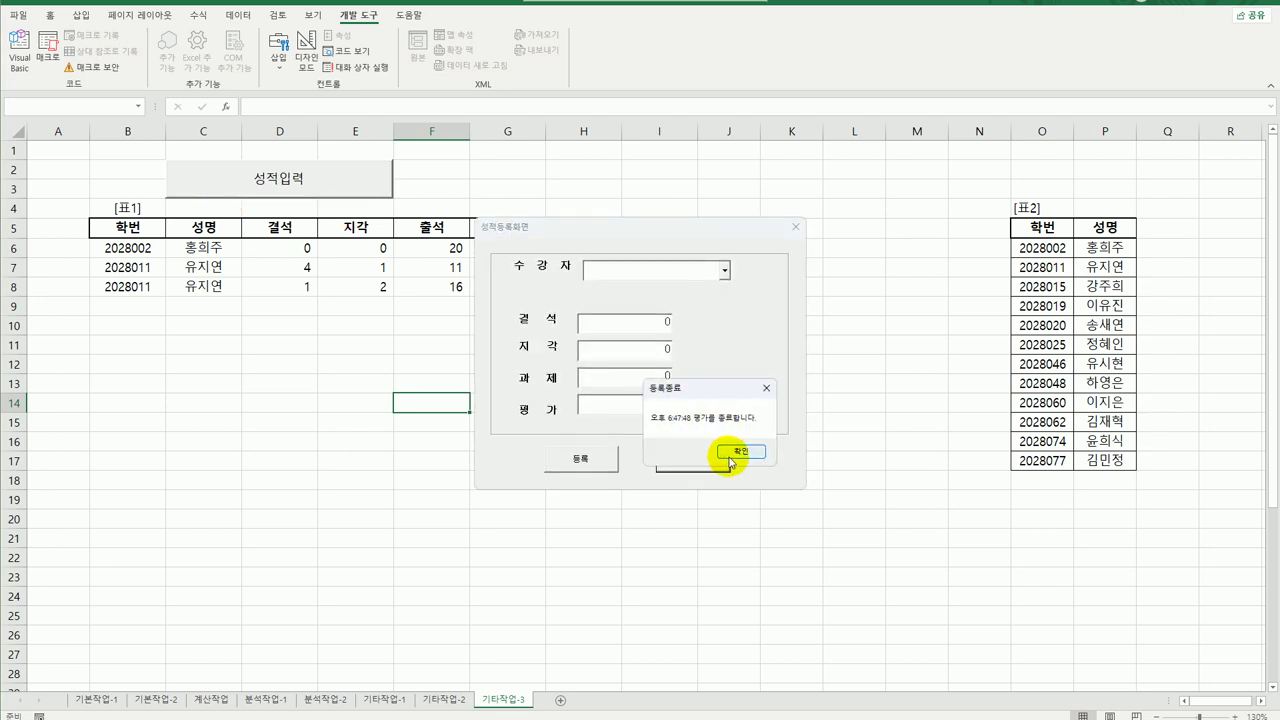
pyautogui.click(735, 454)
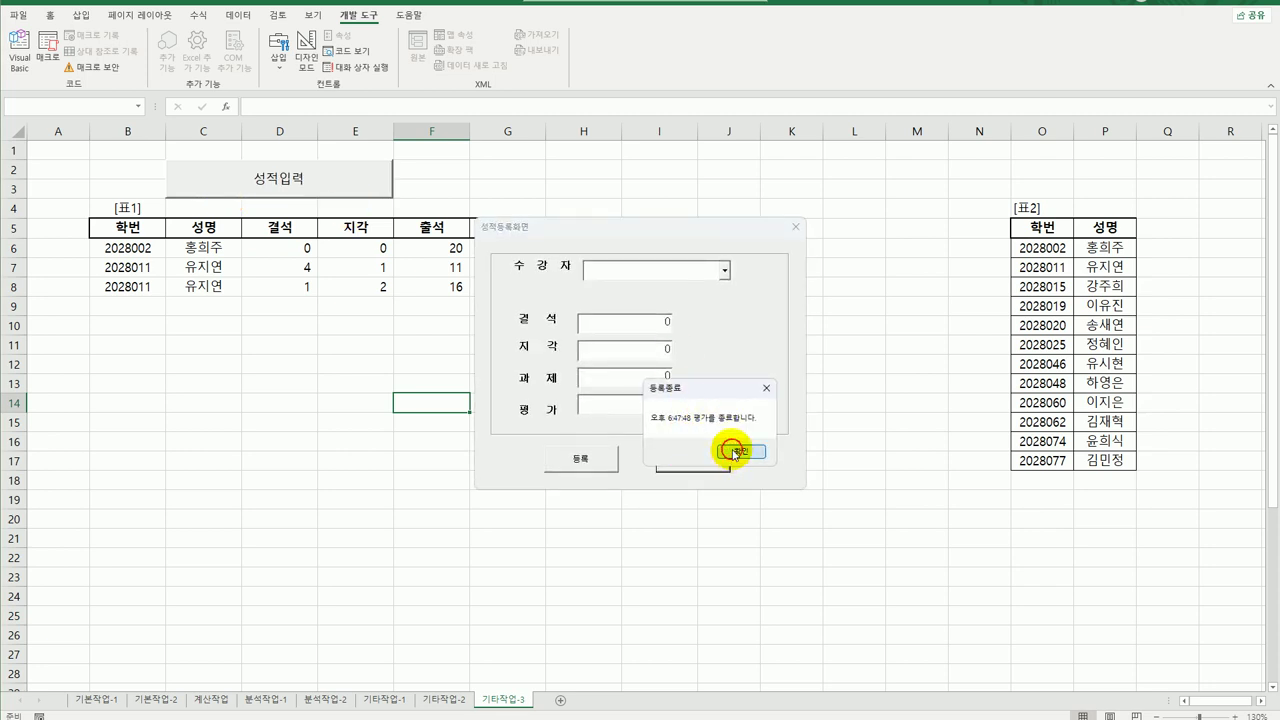
pyautogui.click(714, 533)
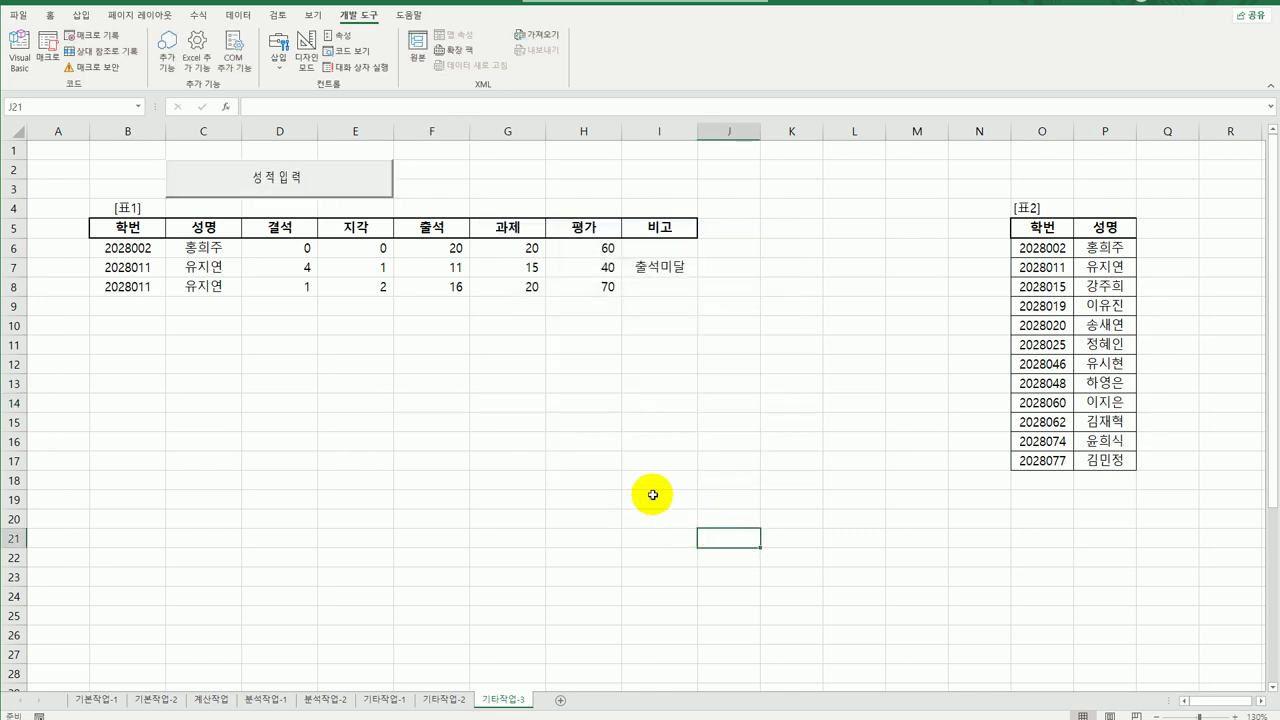